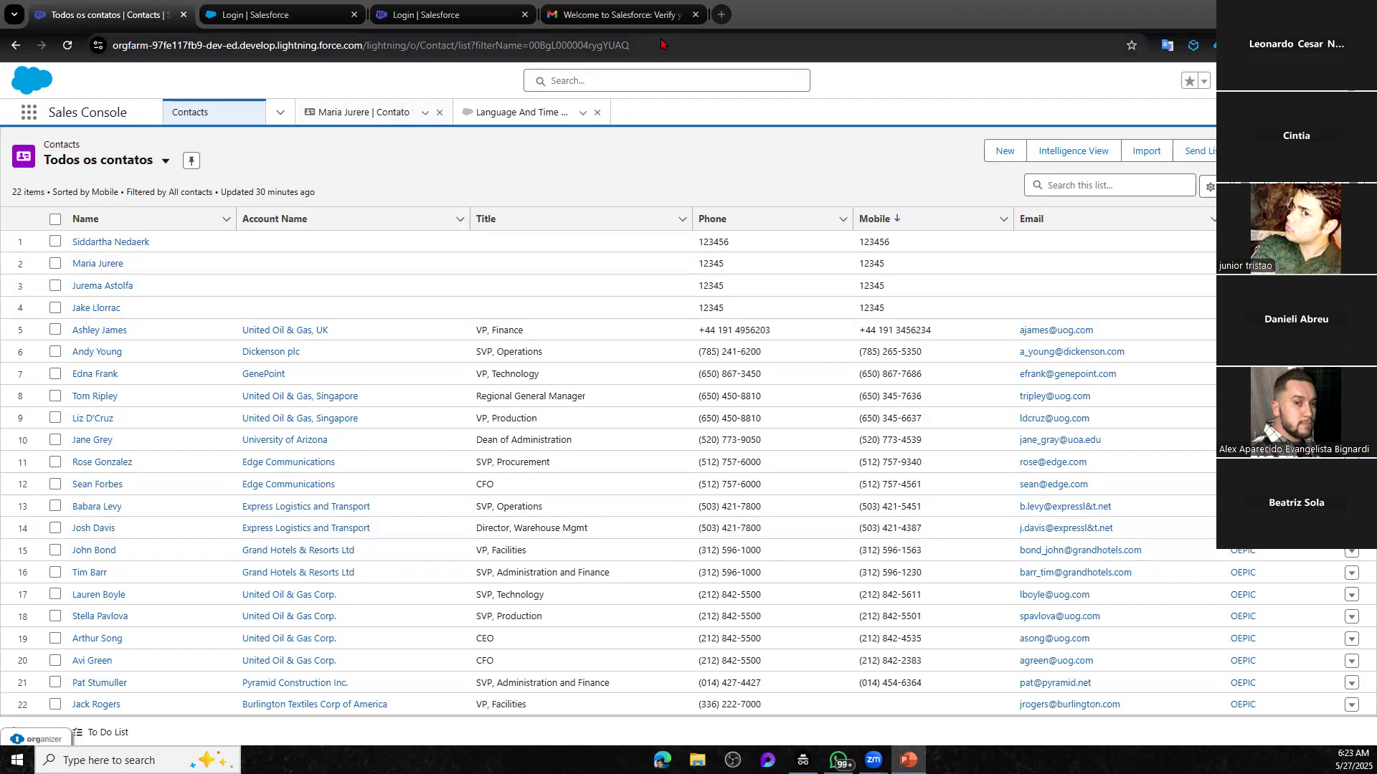
# Close the e-mail verification page and open Salesforce Setup alongside the contacts list
pyautogui.click(695, 15)
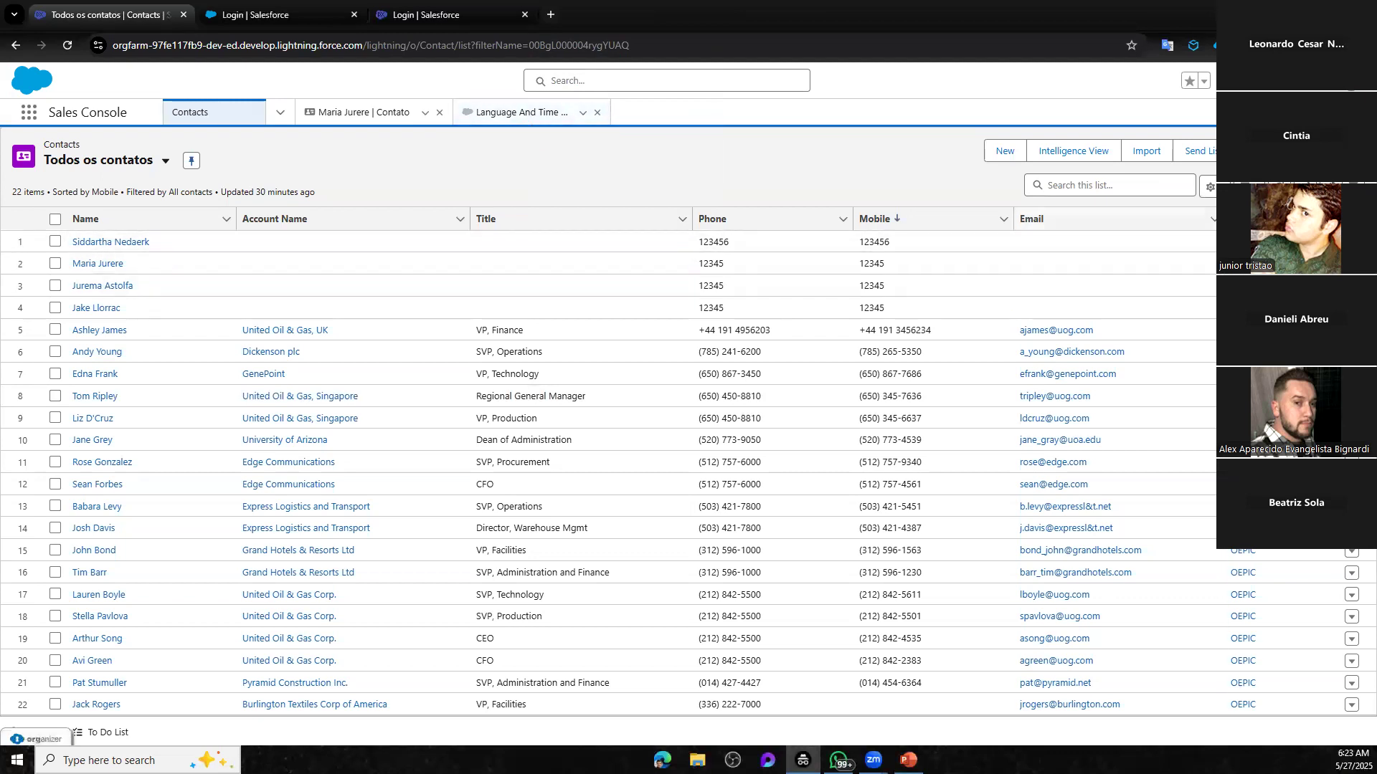
pyautogui.click(1297, 80)
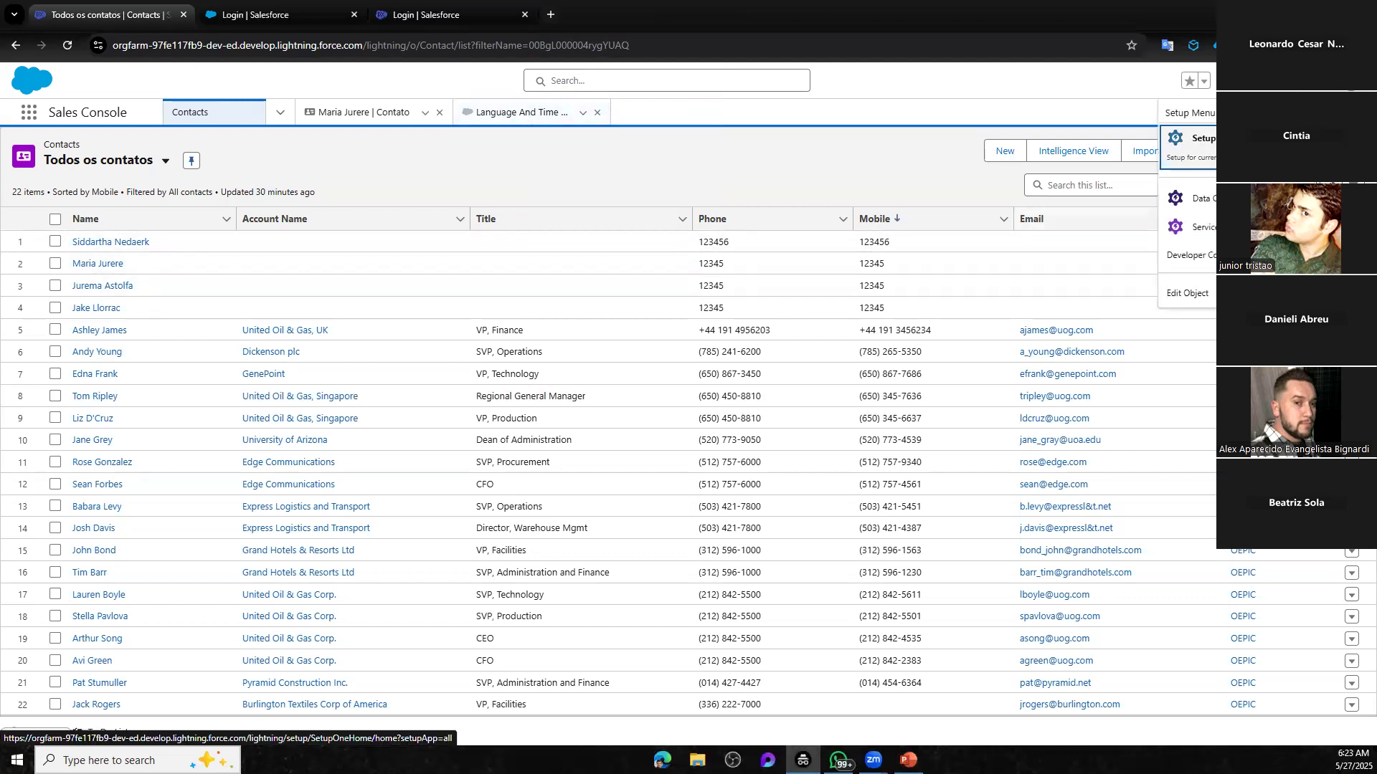
pyautogui.click(1193, 138)
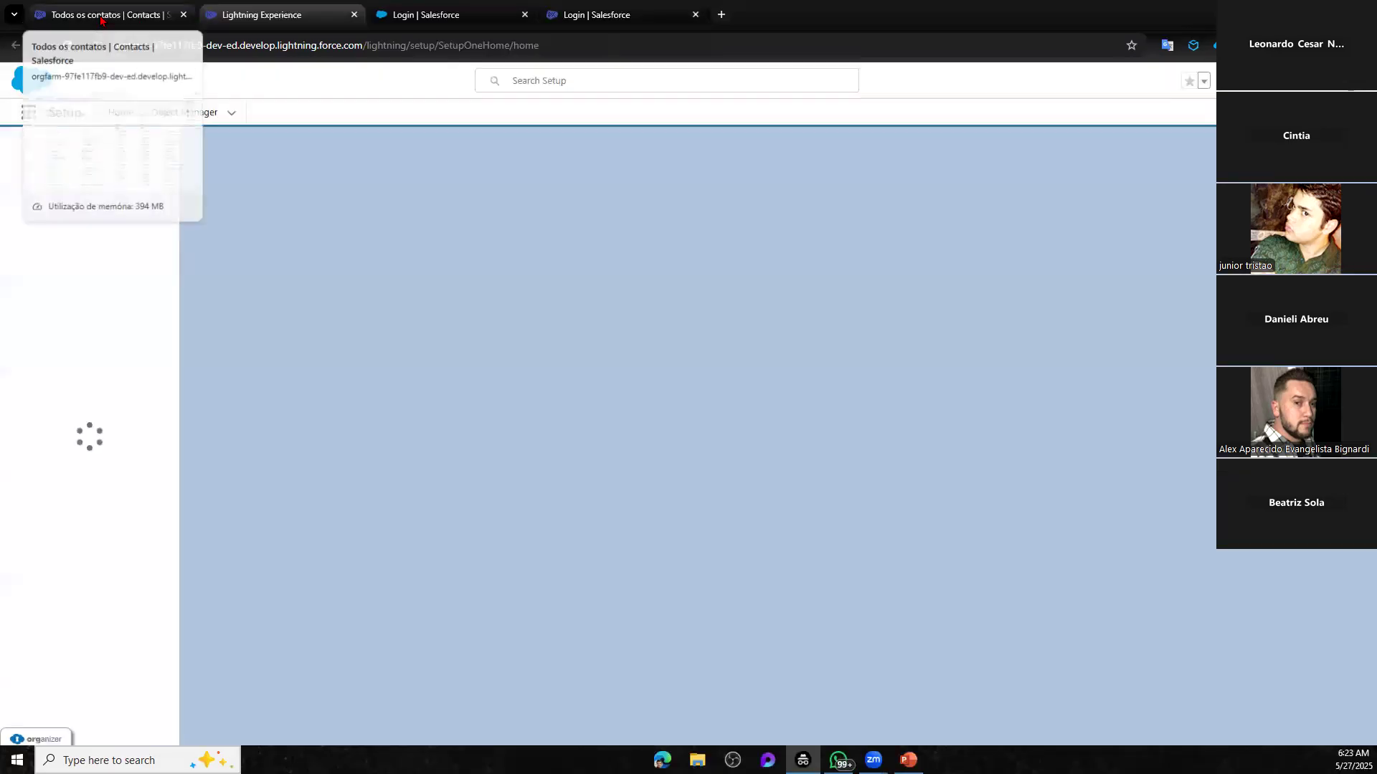
pyautogui.click(102, 19)
pyautogui.hotkey('ctrl', '+')
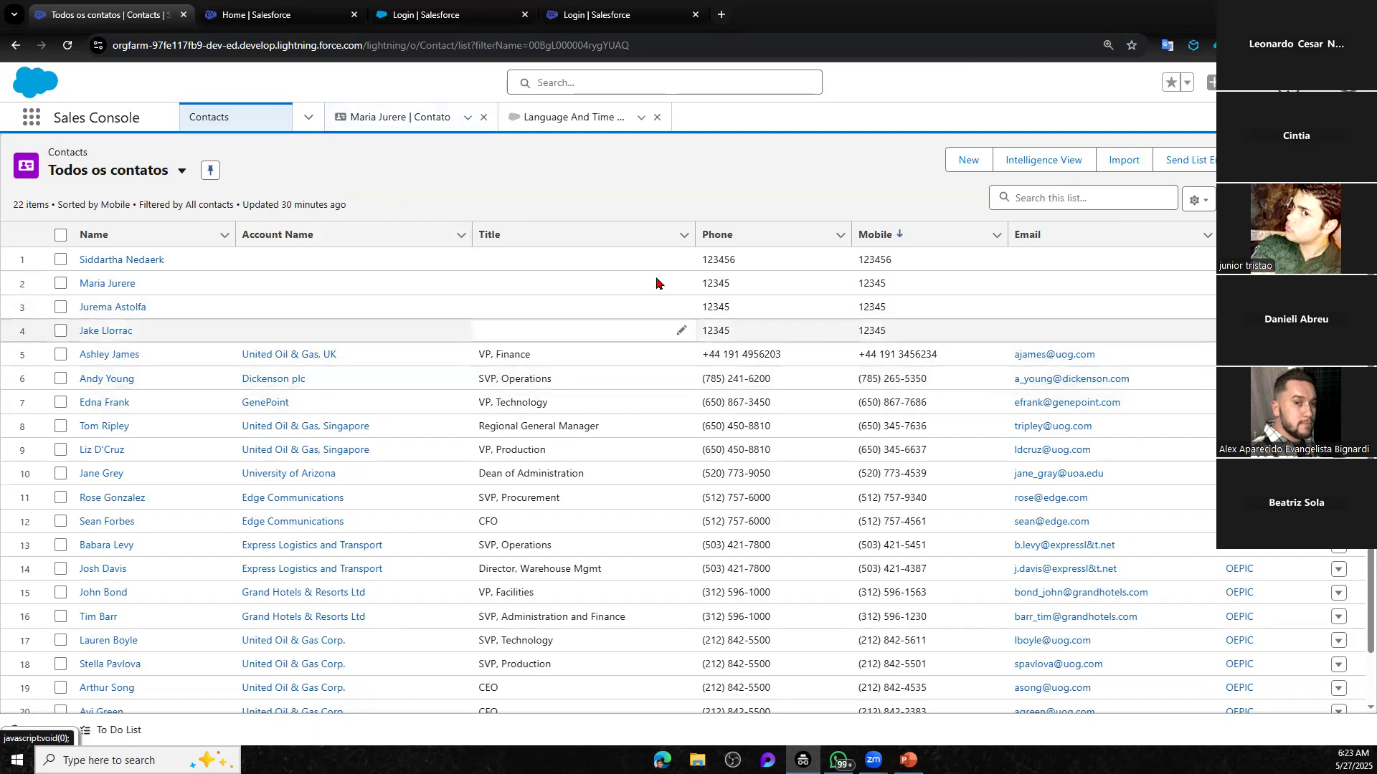
# Go to the Flows list in Setup and open the "[Tela] Transform | Loop" flow in Flow Builder
pyautogui.click(267, 15)
pyautogui.click(387, 121)
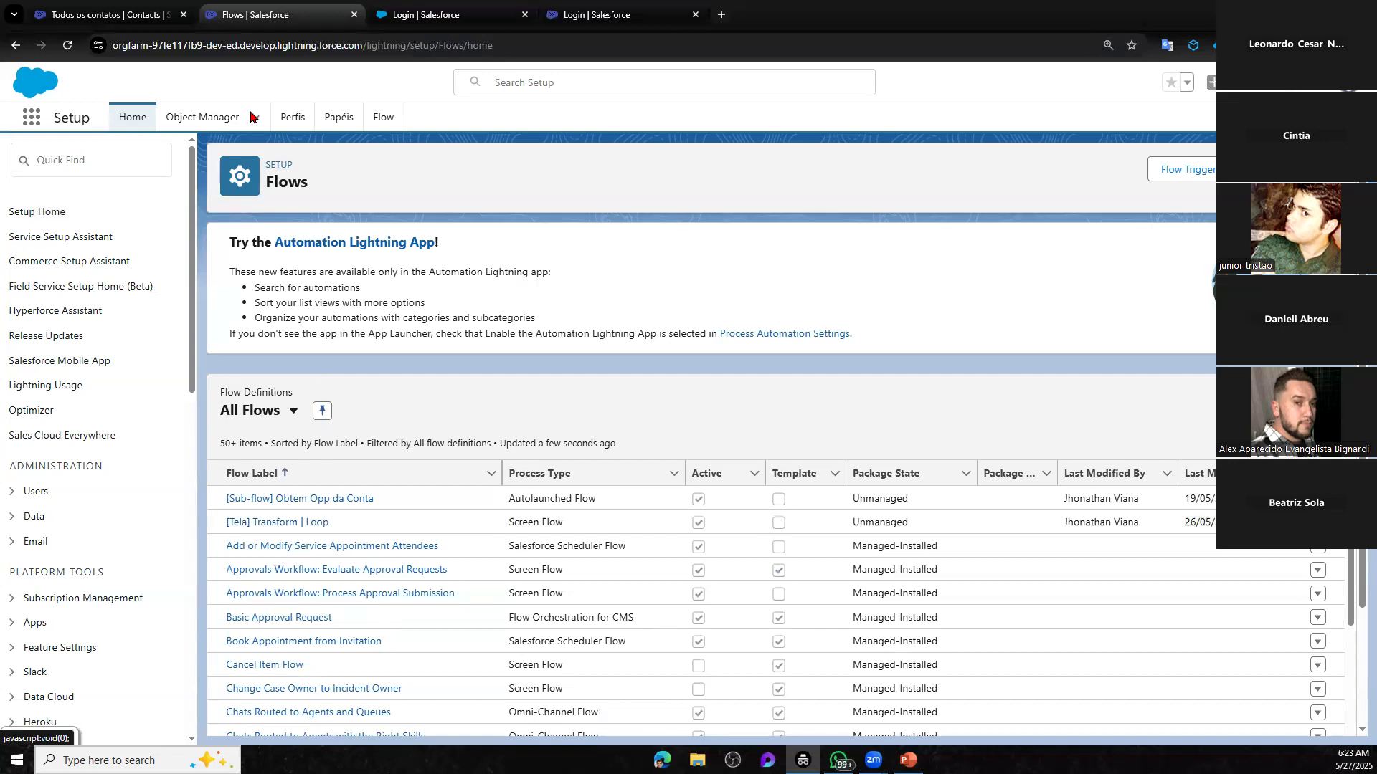
pyautogui.click(273, 513)
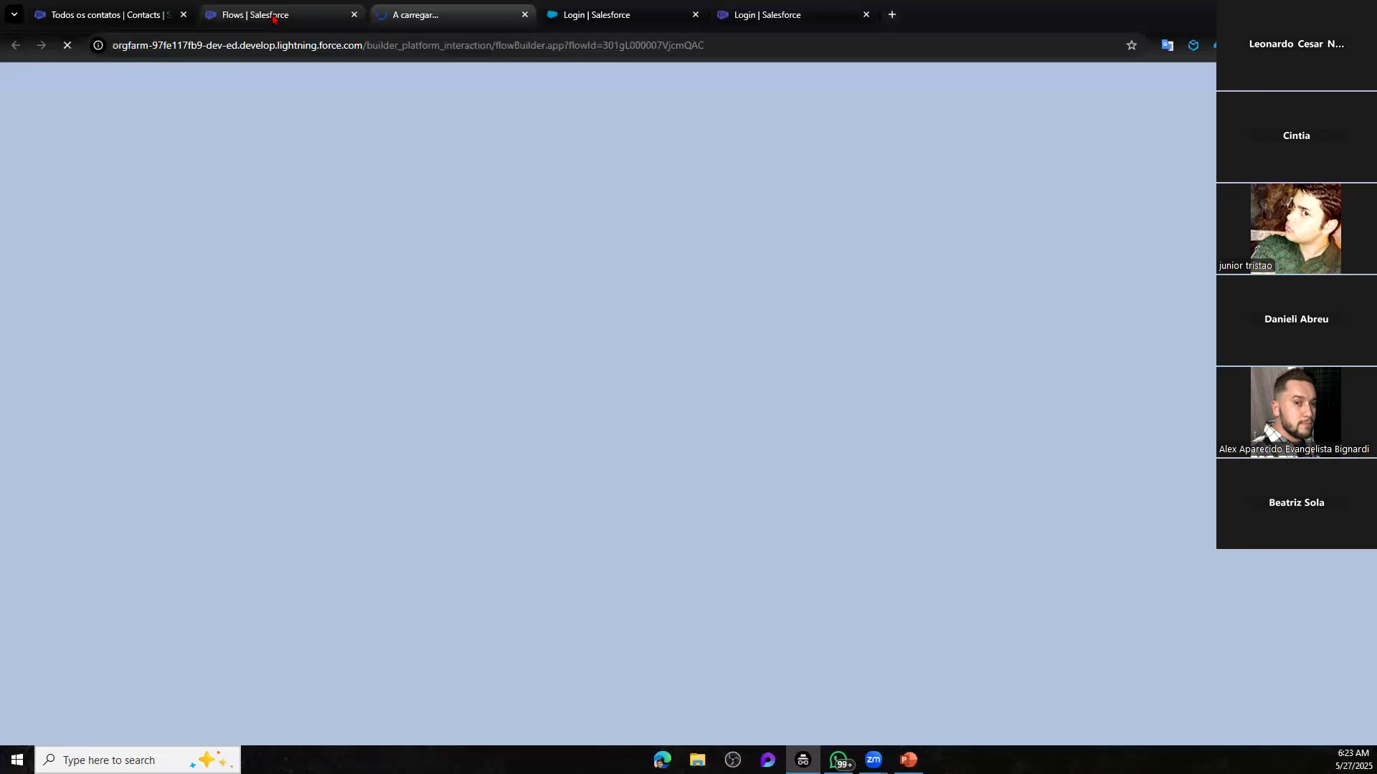
pyautogui.click(273, 16)
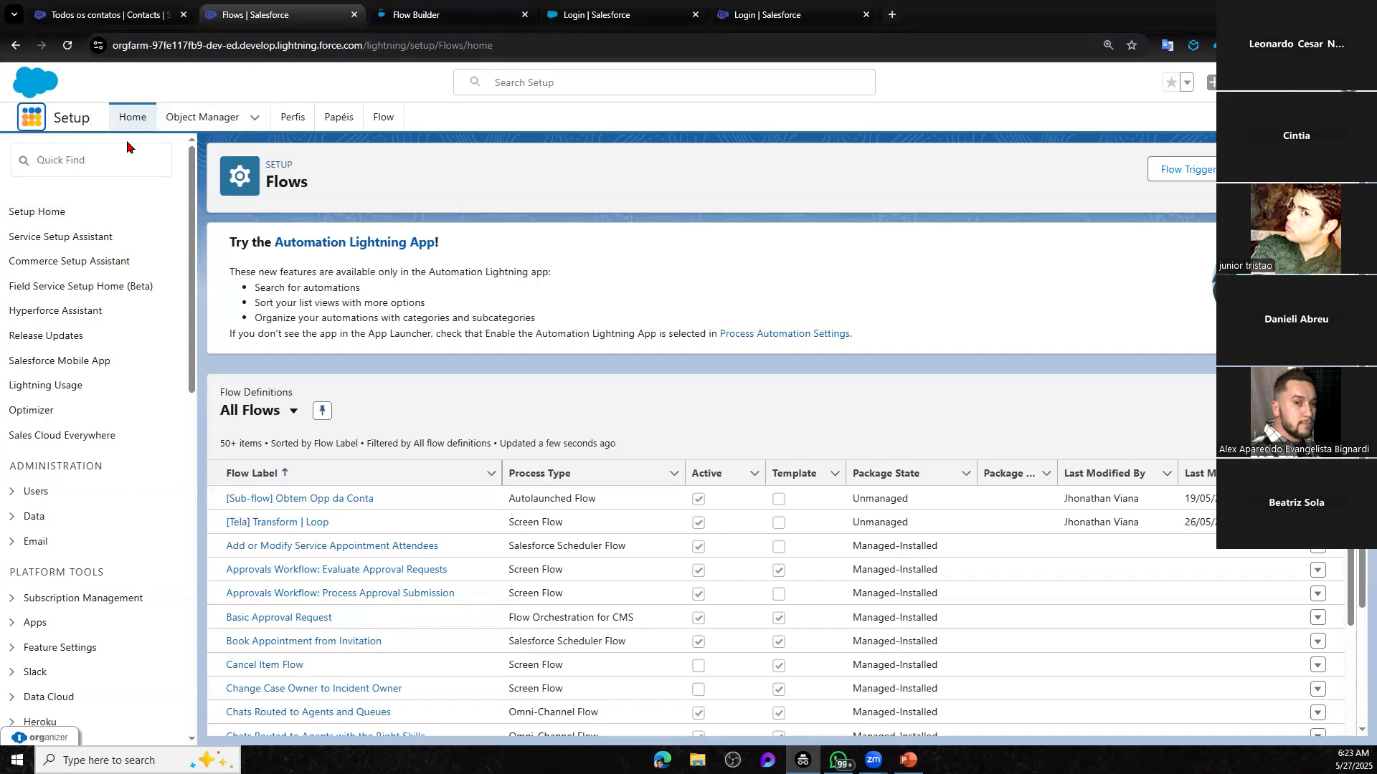
# Show the Sales Console Home page containing the "[Tela] Transform | Loop" screen, enlarged to 125%
pyautogui.click(129, 16)
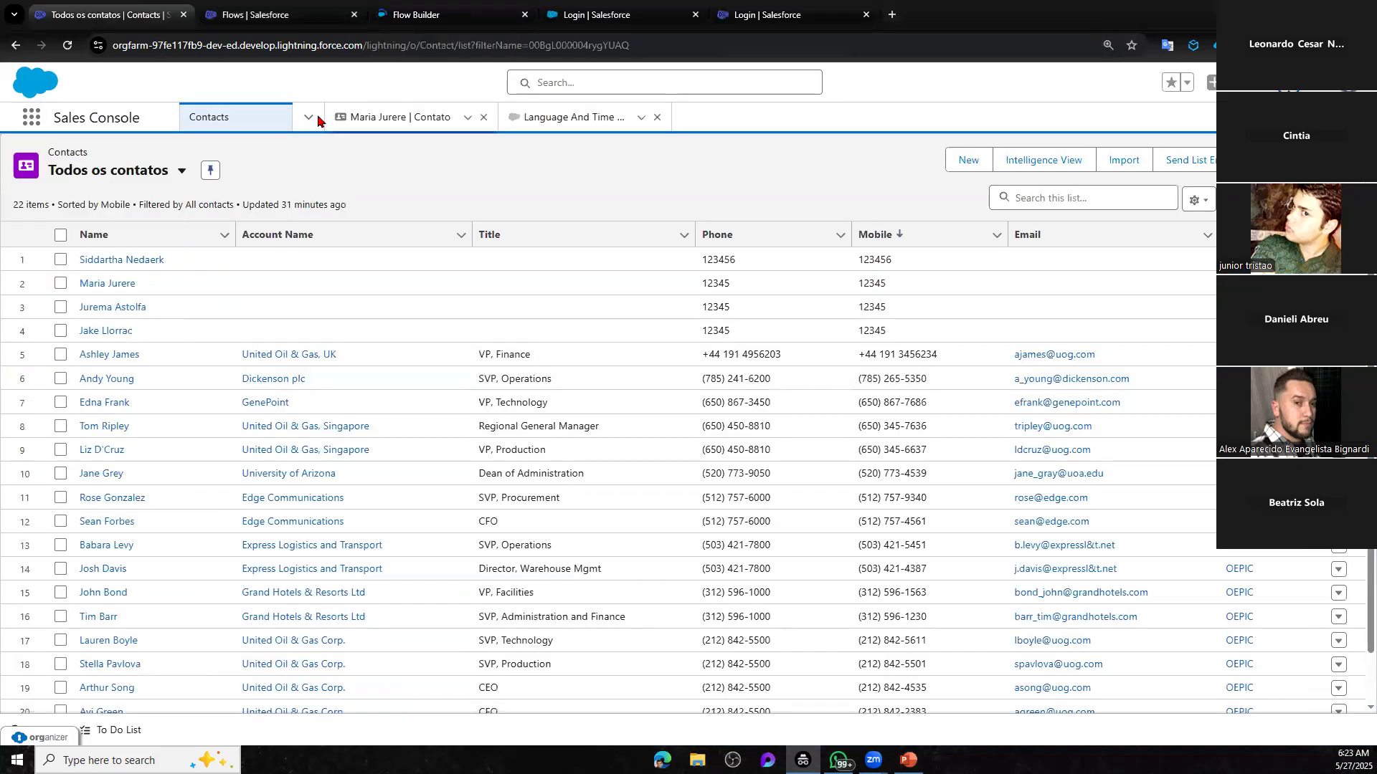
pyautogui.click(309, 117)
pyautogui.click(274, 165)
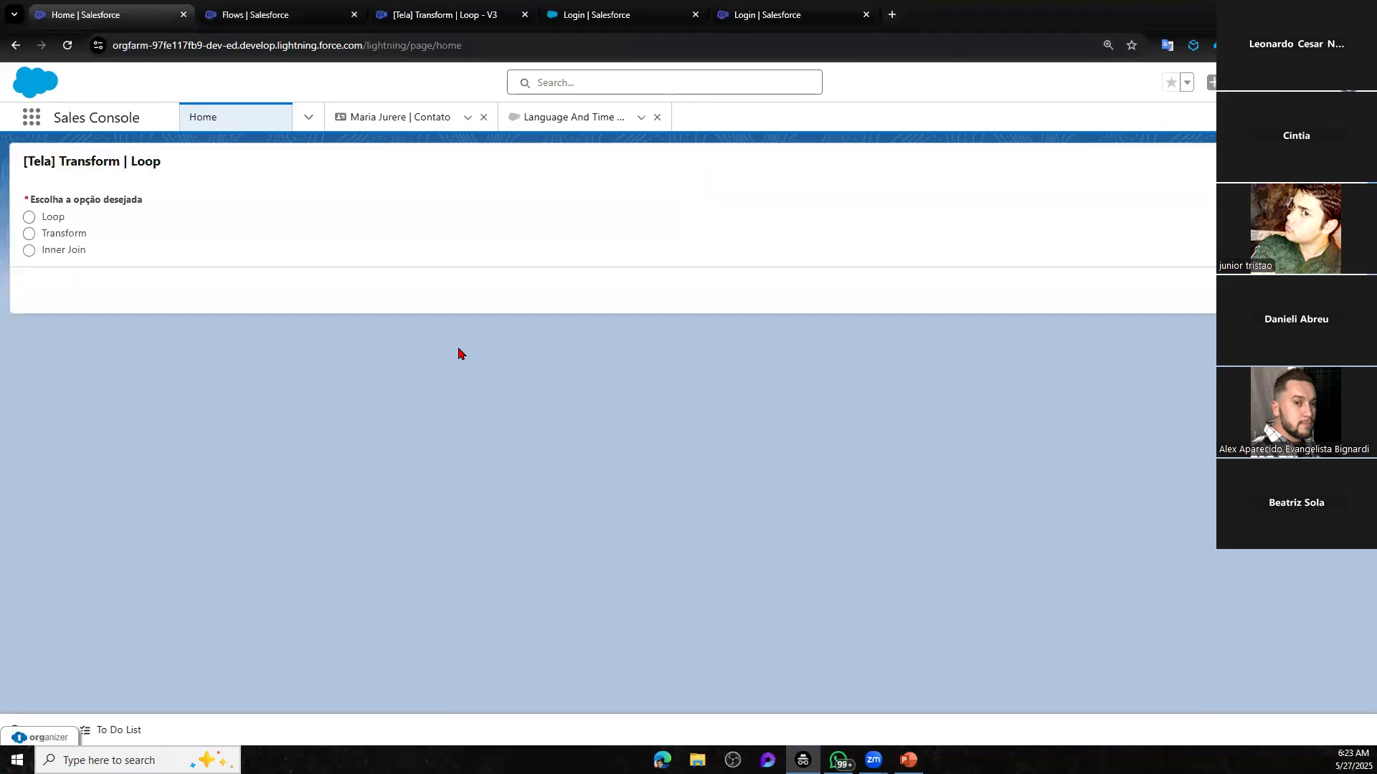
pyautogui.hotkey('ctrl', '+')
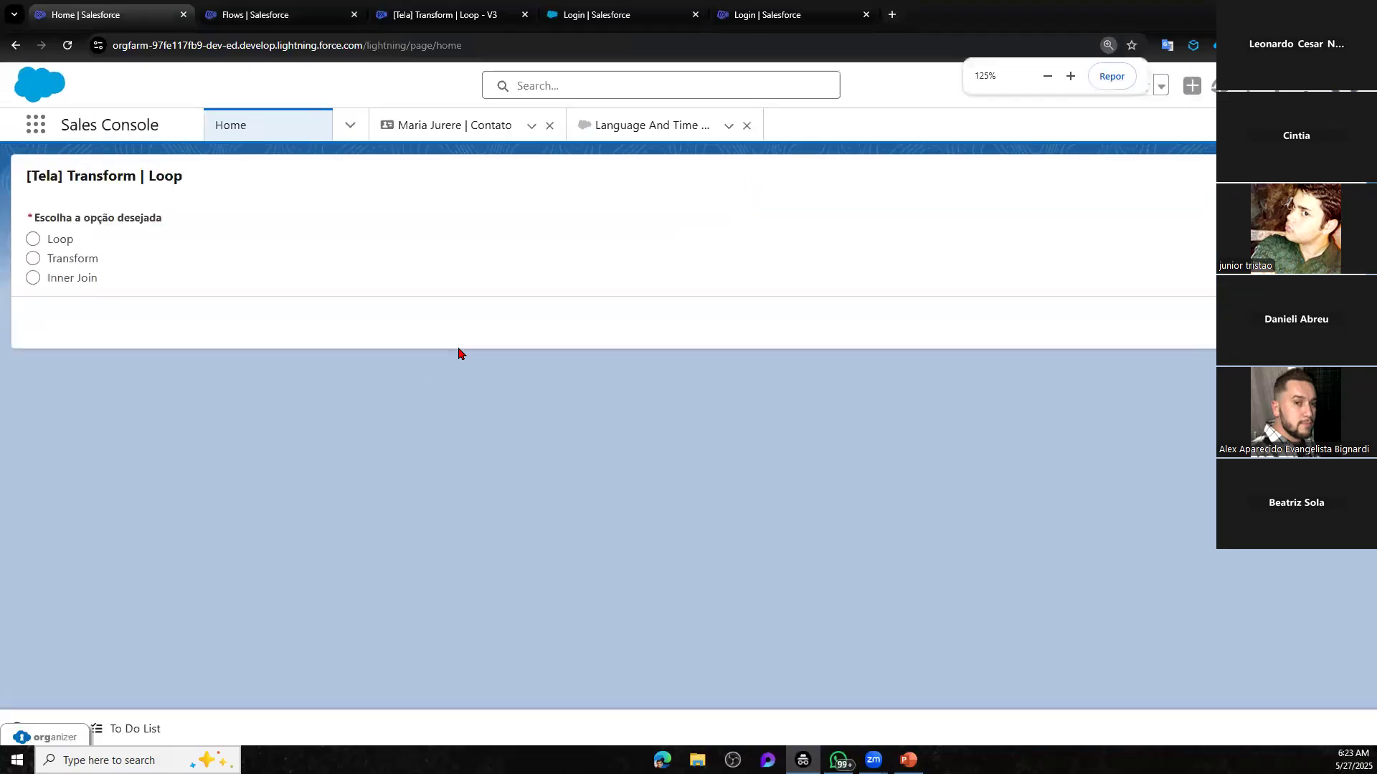
# Examine the overall structure of the "[Tela] Transform | Loop" flow and its three main branches in Flow Builder
pyautogui.click(347, 23)
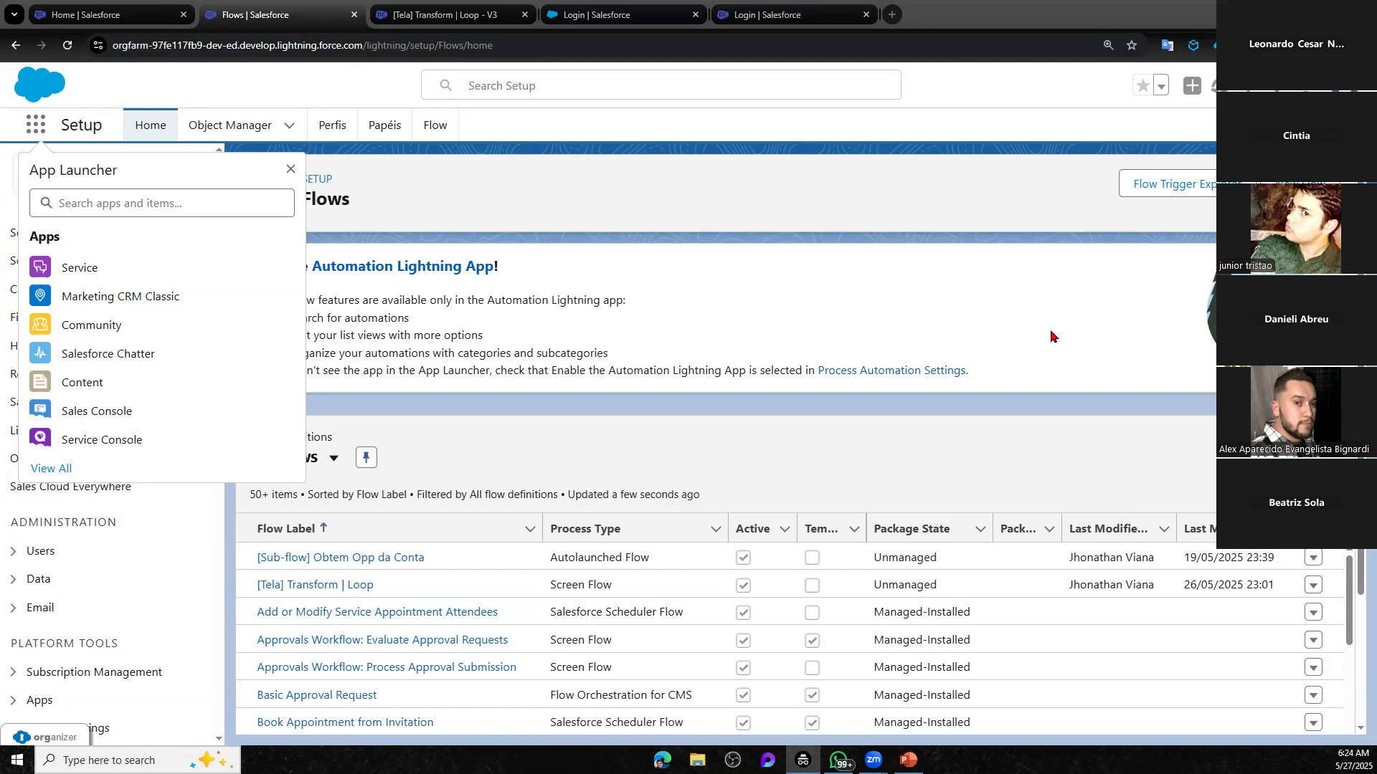
pyautogui.press('Escape')
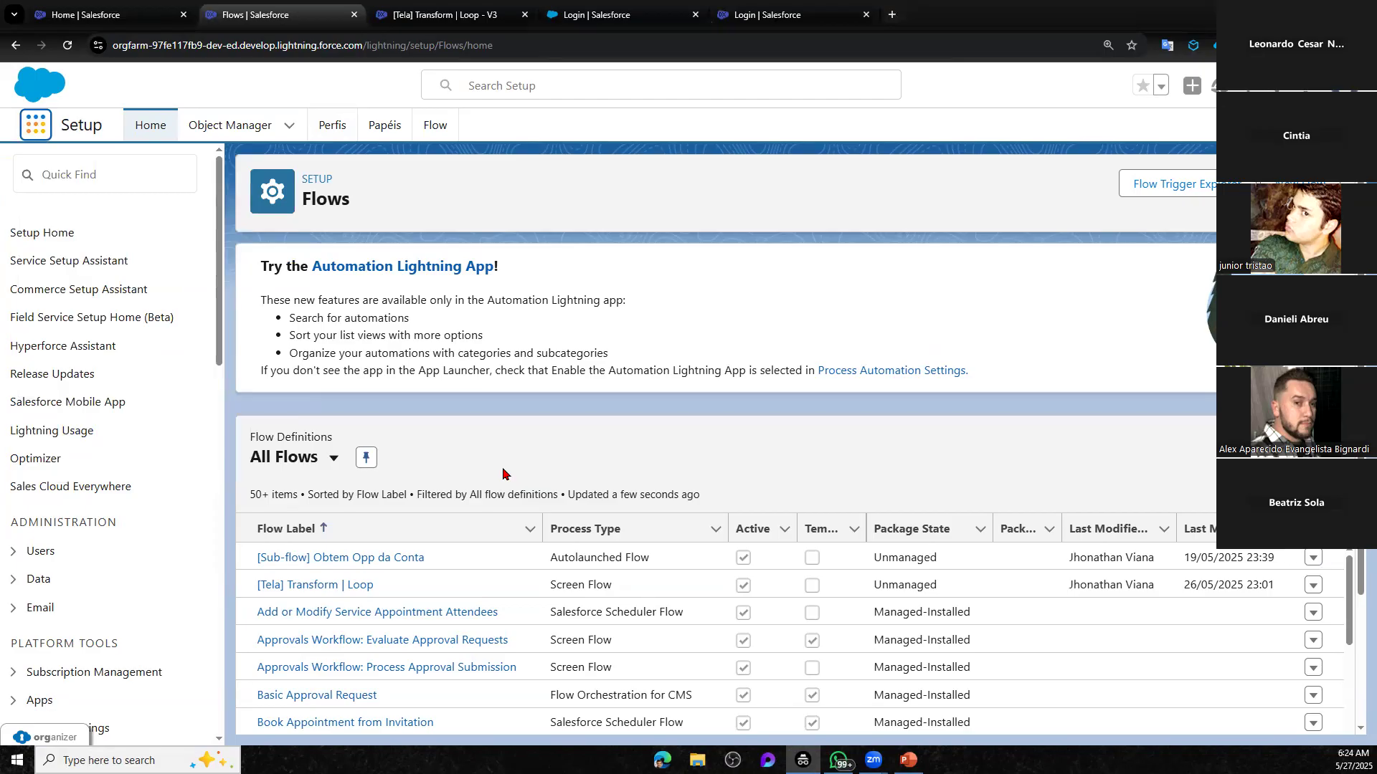
pyautogui.click(427, 16)
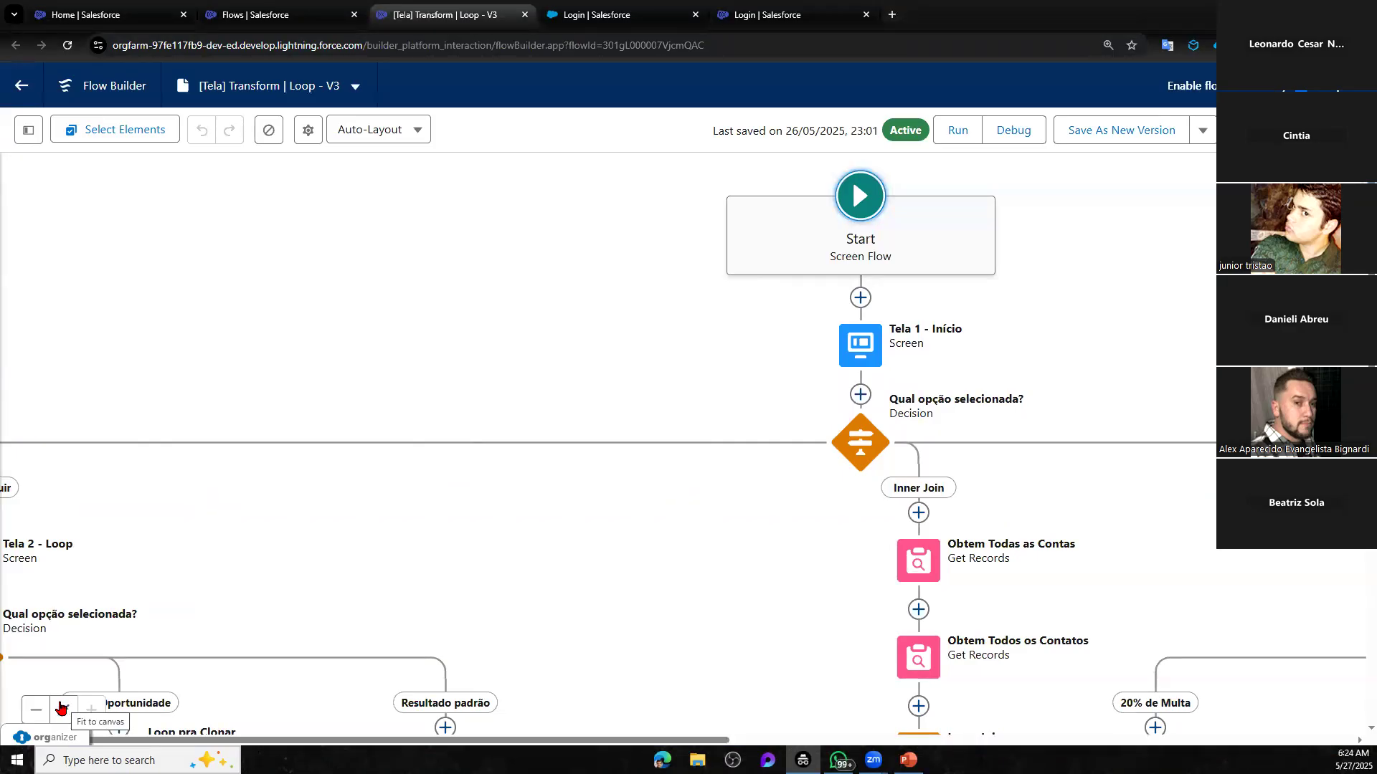
pyautogui.moveTo(700, 500); pyautogui.dragTo(478, 488)
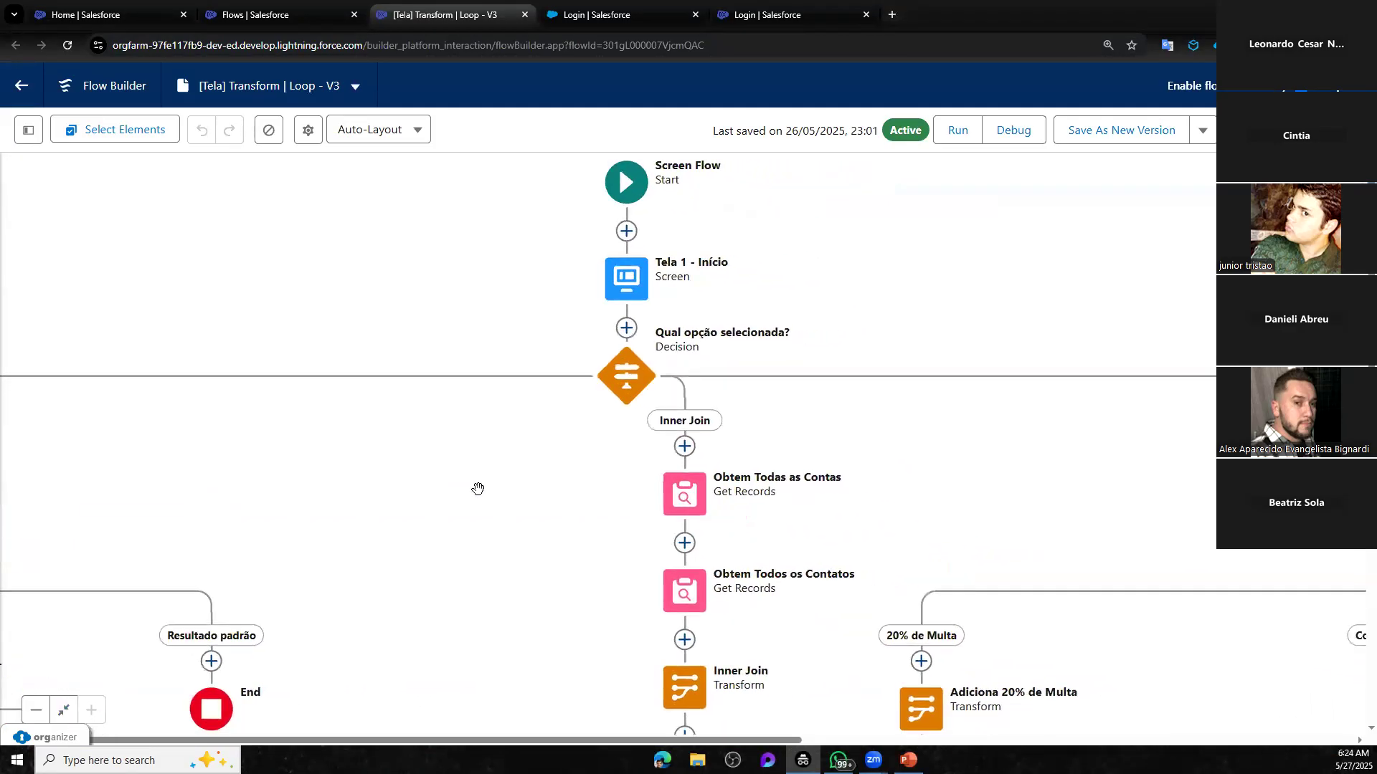
pyautogui.click(63, 712)
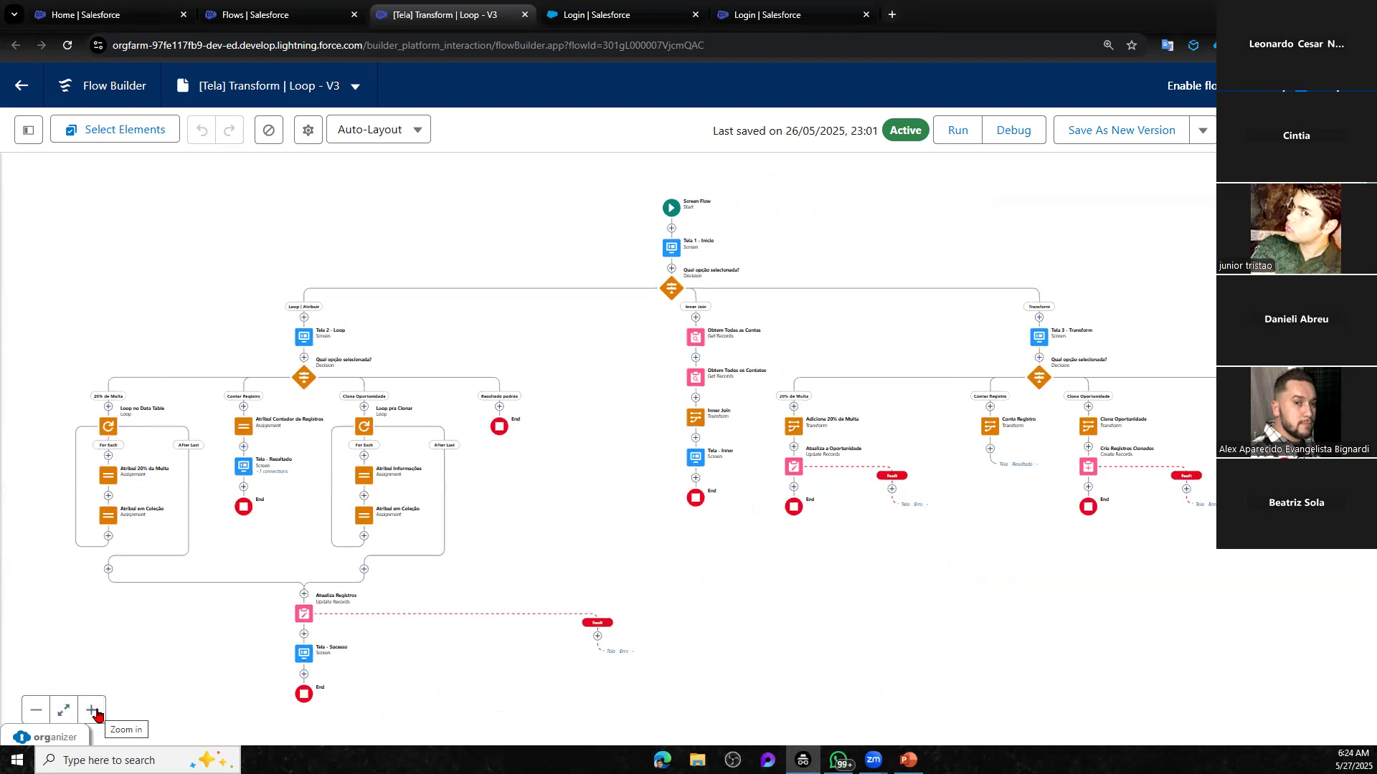
pyautogui.click(92, 714)
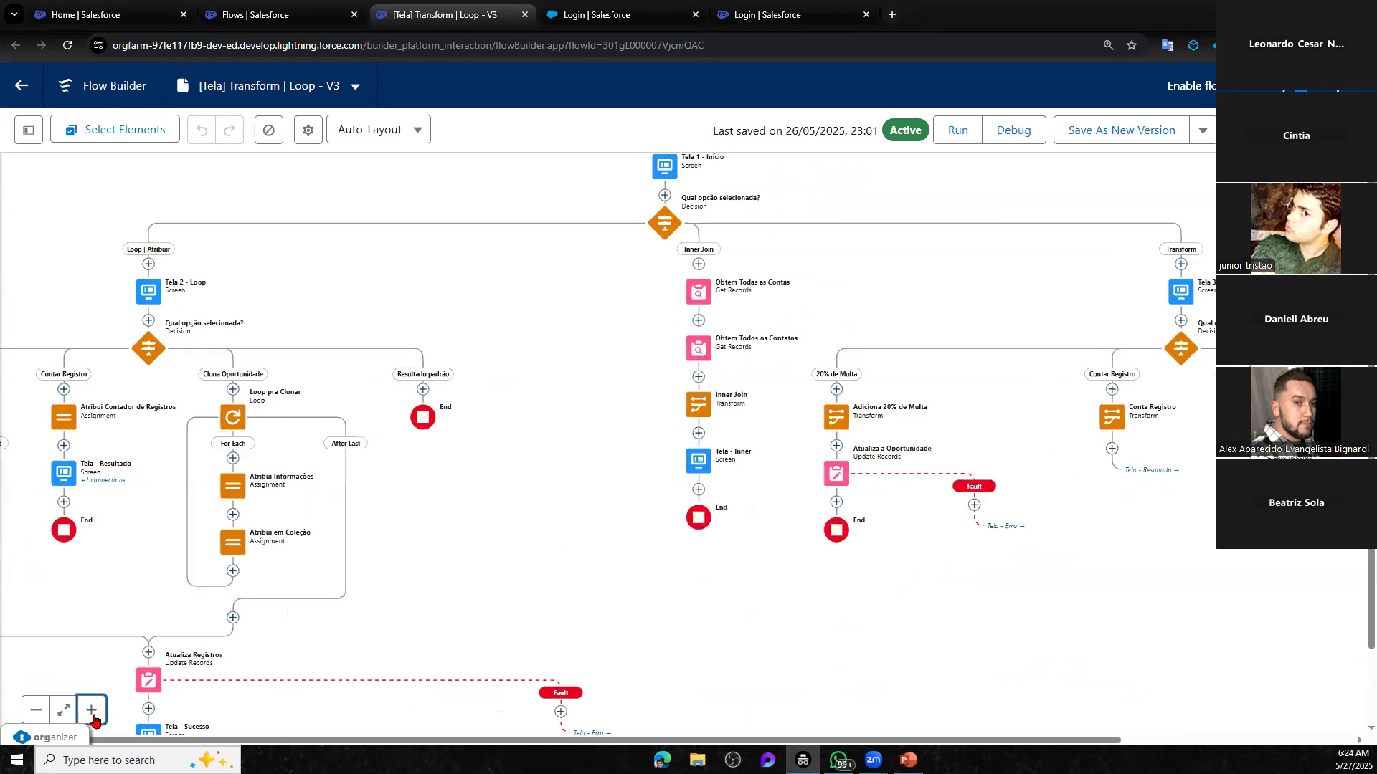
pyautogui.moveTo(556, 508); pyautogui.dragTo(604, 579)
pyautogui.moveTo(664, 525); pyautogui.dragTo(654, 565)
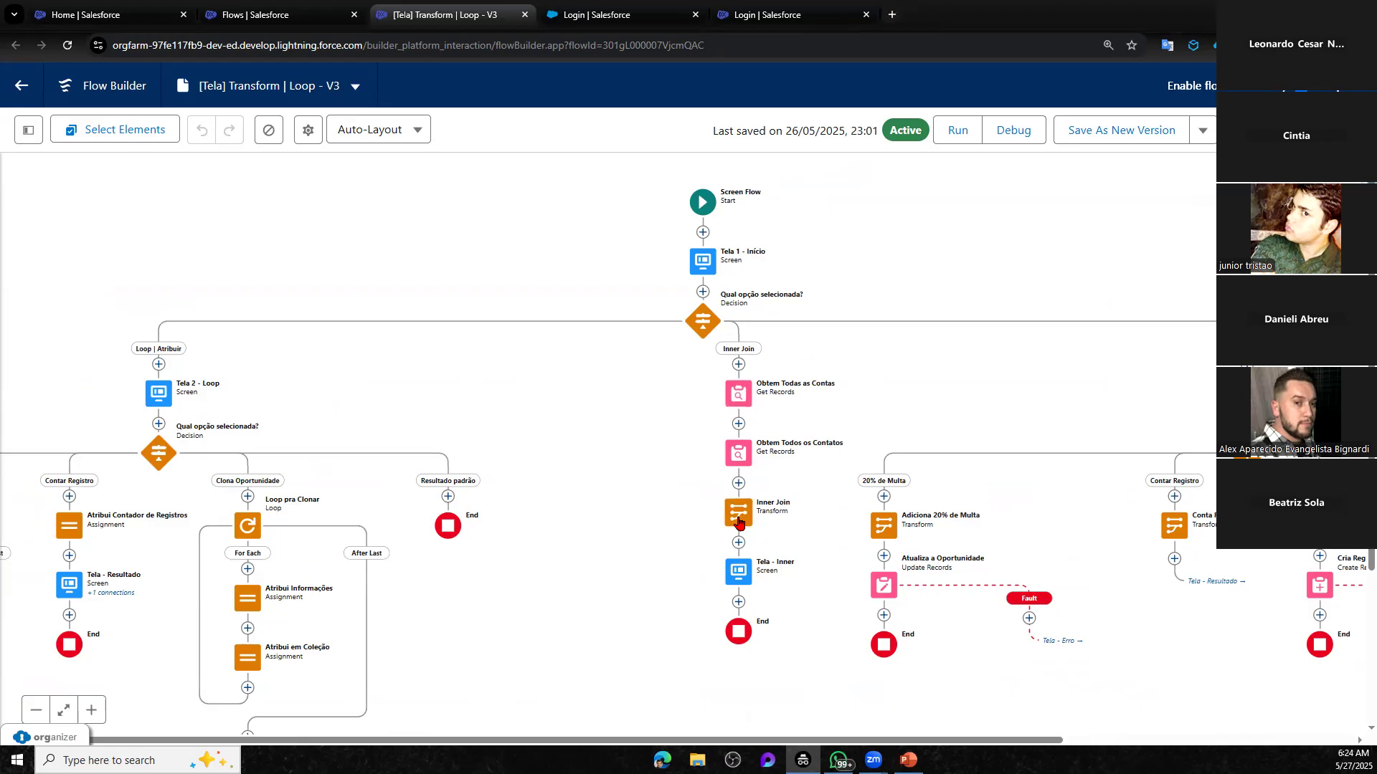
# Start a debug run of the "[Tela] Transform | Loop" flow with the preset debug options
pyautogui.click(1015, 131)
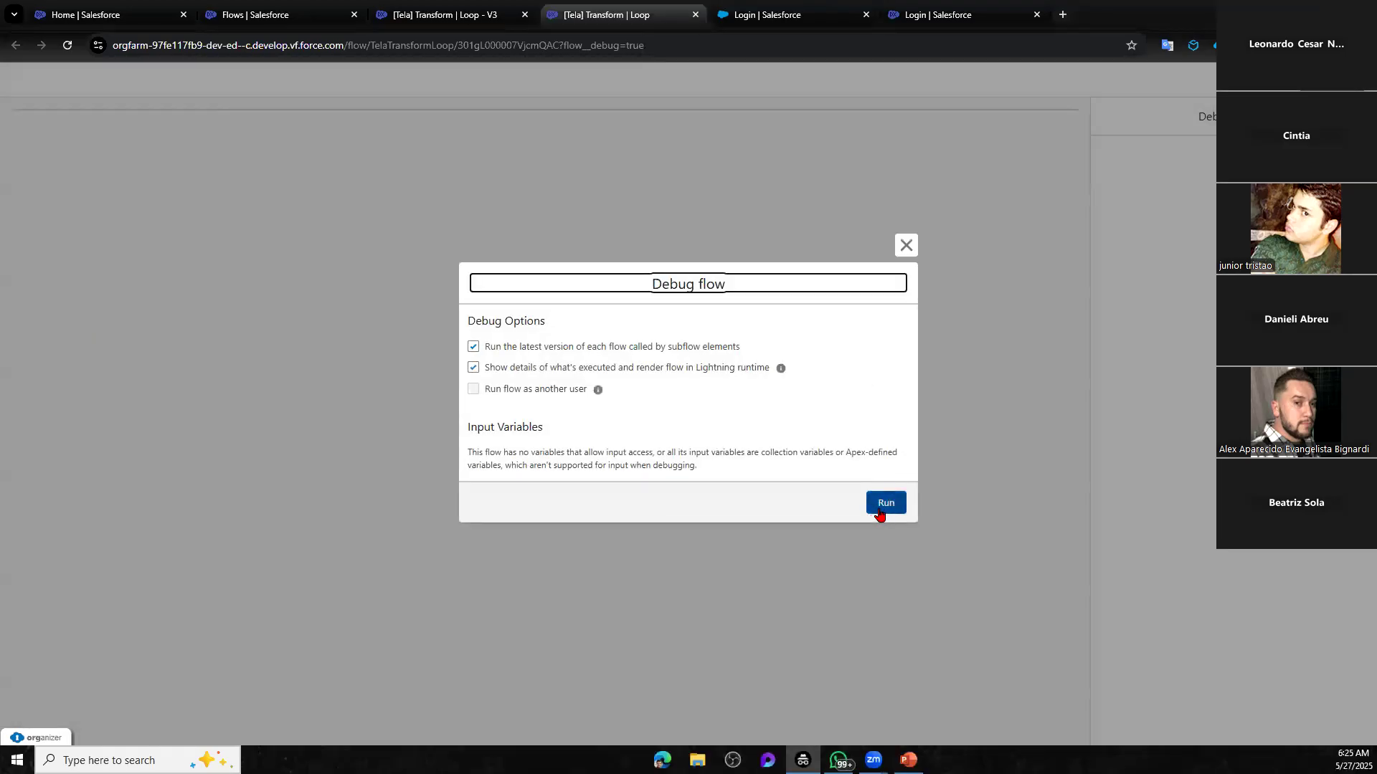
pyautogui.click(879, 511)
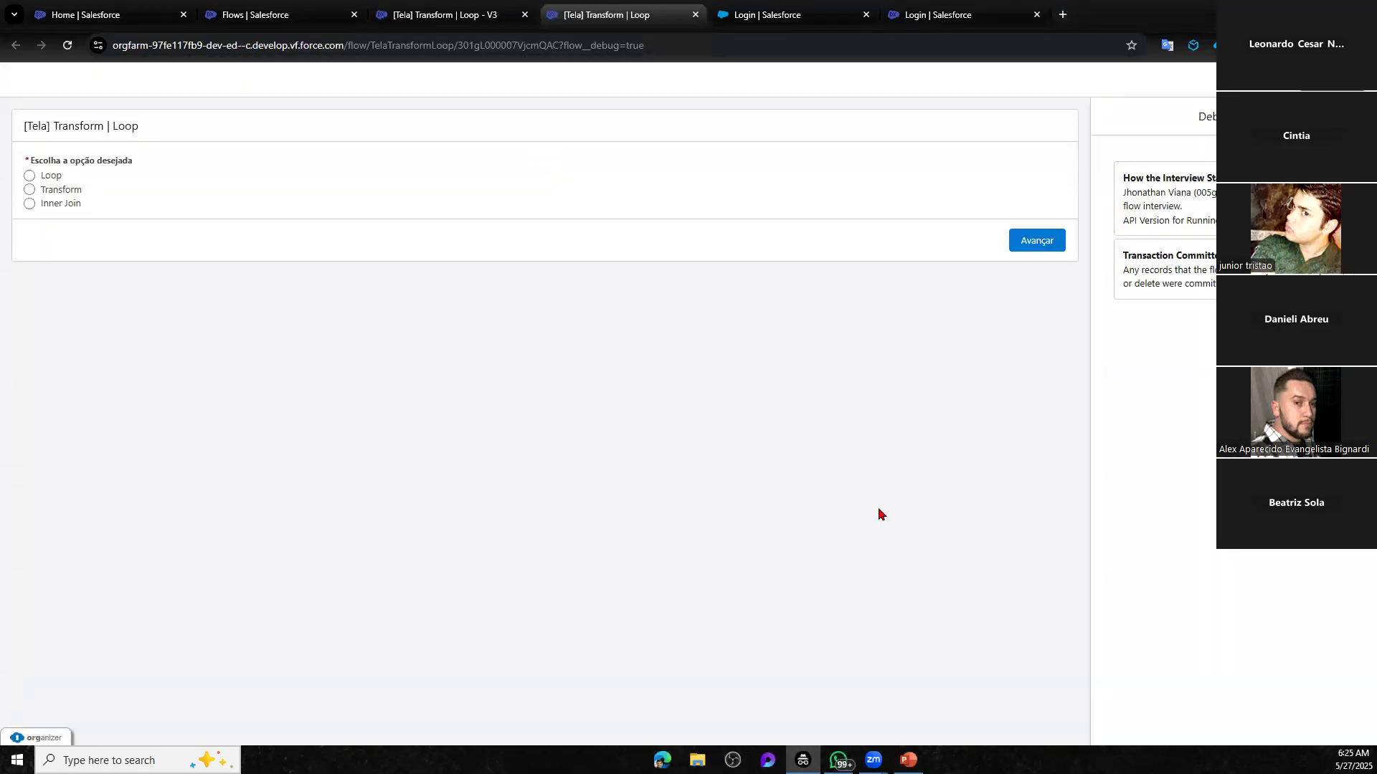
# Return to the flow diagram and look over the opening decision and the Inner Join branch
pyautogui.click(399, 11)
pyautogui.moveTo(631, 417); pyautogui.dragTo(839, 433)
pyautogui.click(92, 710)
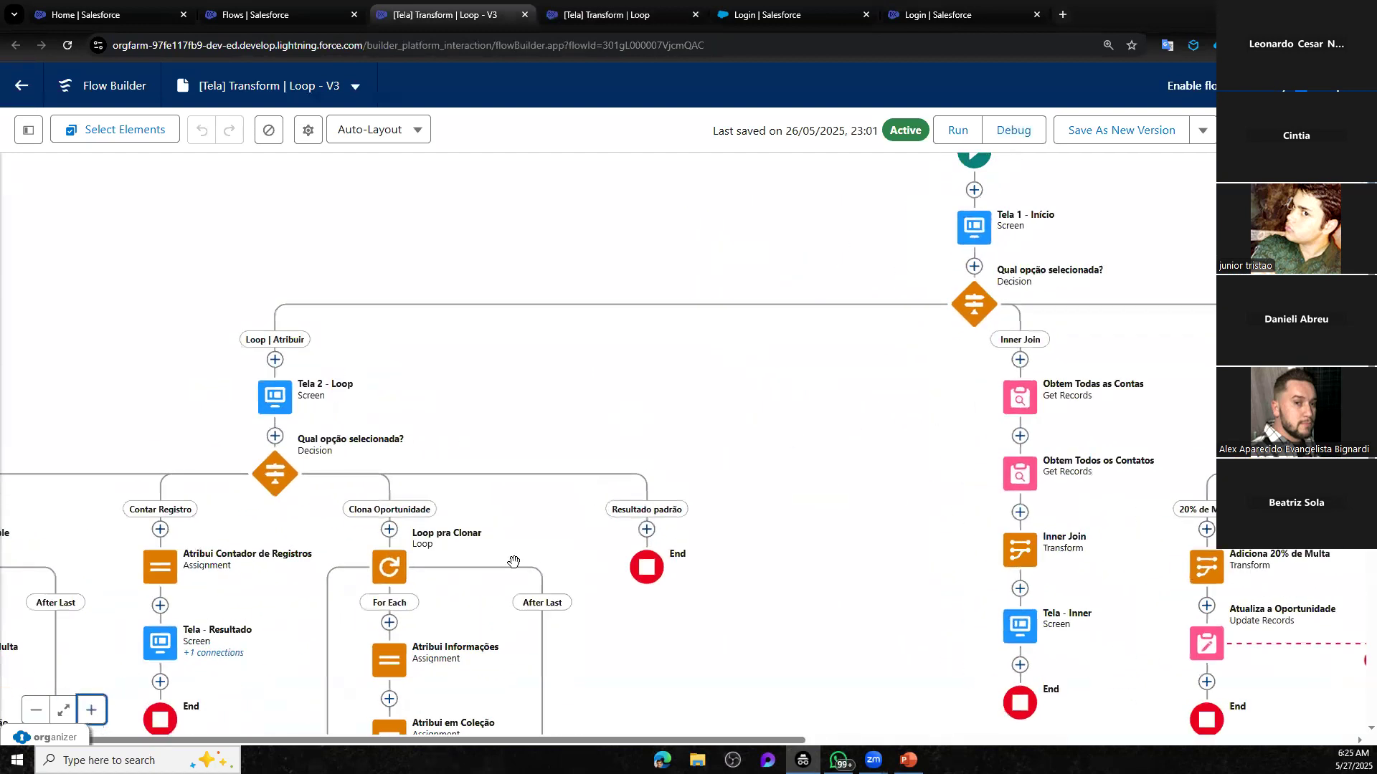
pyautogui.click(99, 710)
pyautogui.moveTo(630, 410); pyautogui.dragTo(141, 476)
pyautogui.moveTo(745, 409); pyautogui.dragTo(717, 362)
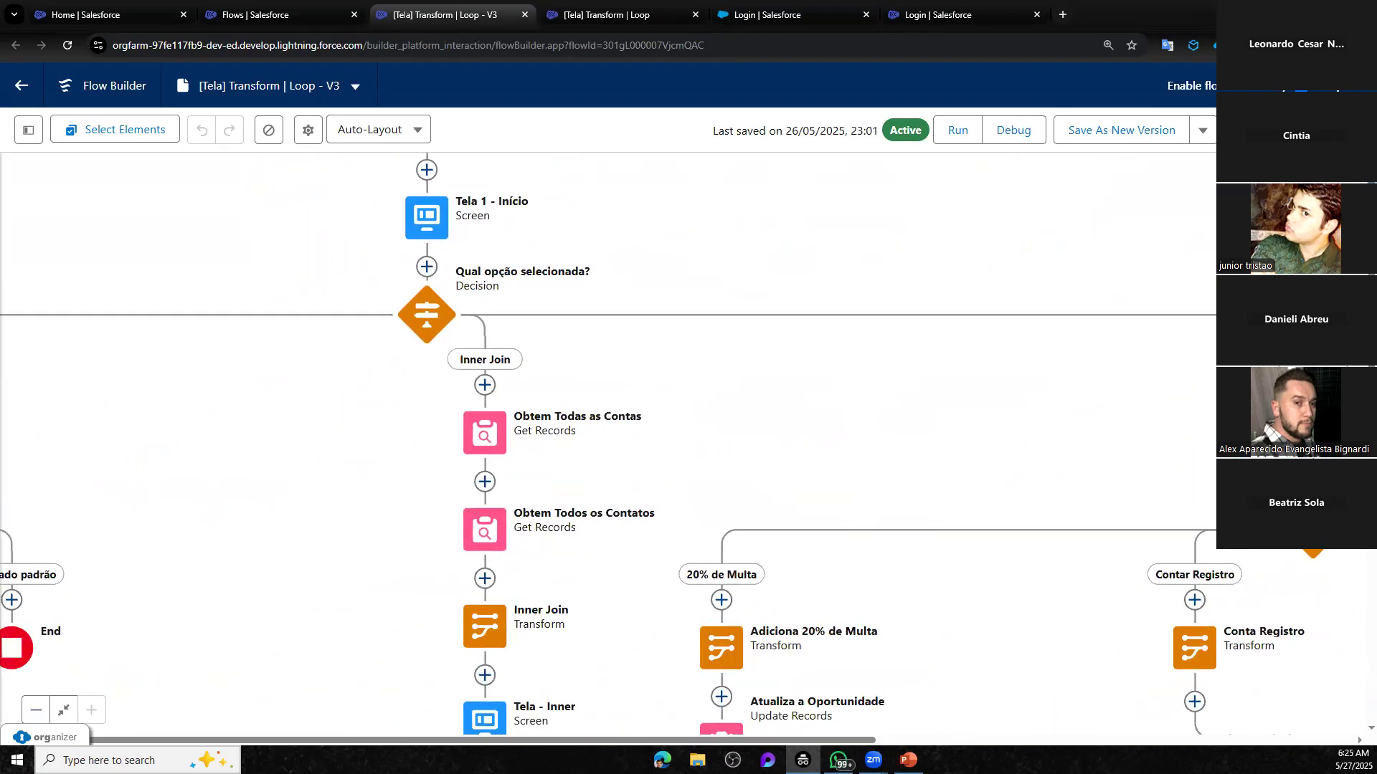
# Examine the "Loop | Atribuir" branch, including the settings of the "Atribui Contador de Registros" assignment
pyautogui.moveTo(805, 417); pyautogui.dragTo(925, 365)
pyautogui.moveTo(625, 424); pyautogui.dragTo(1362, 413)
pyautogui.moveTo(1195, 381); pyautogui.dragTo(1309, 364)
pyautogui.moveTo(1109, 351); pyautogui.dragTo(1344, 280)
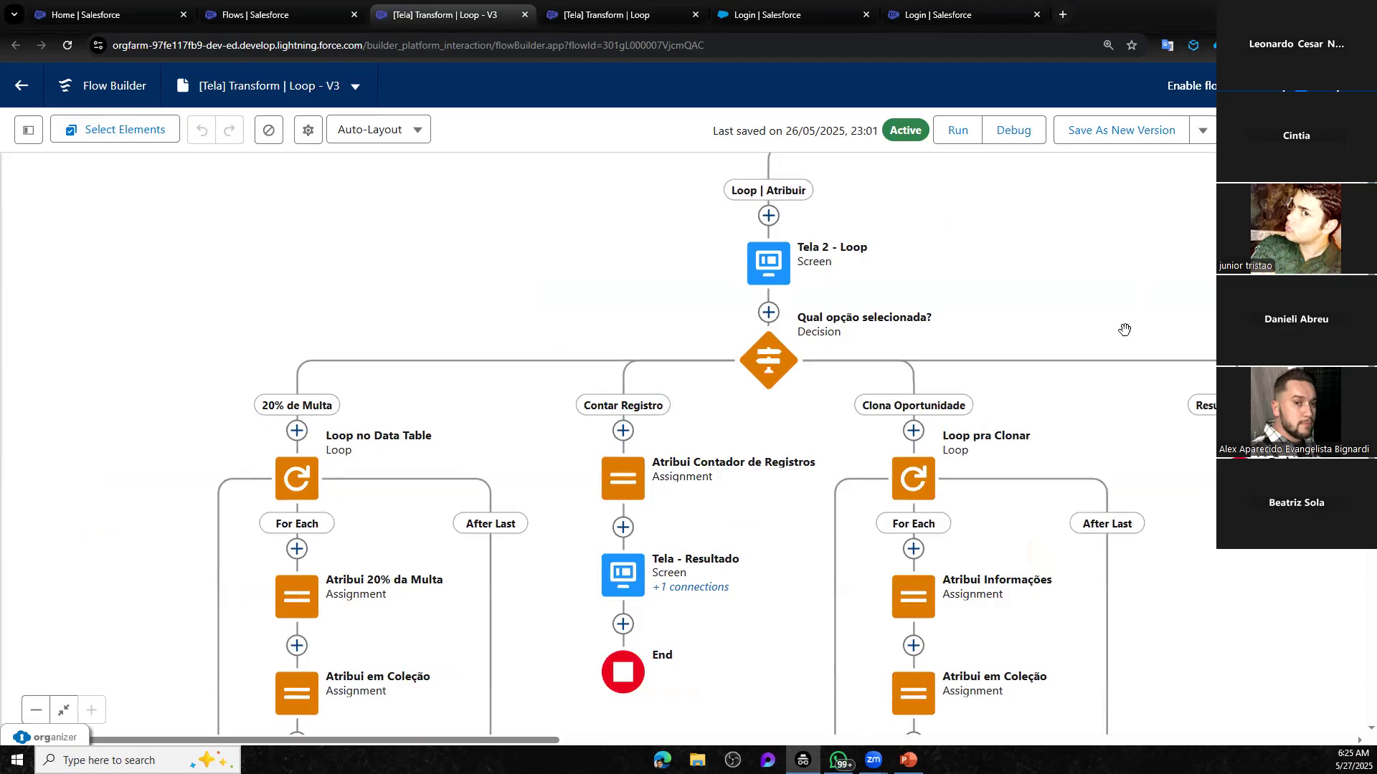
pyautogui.moveTo(1012, 345); pyautogui.dragTo(983, 218)
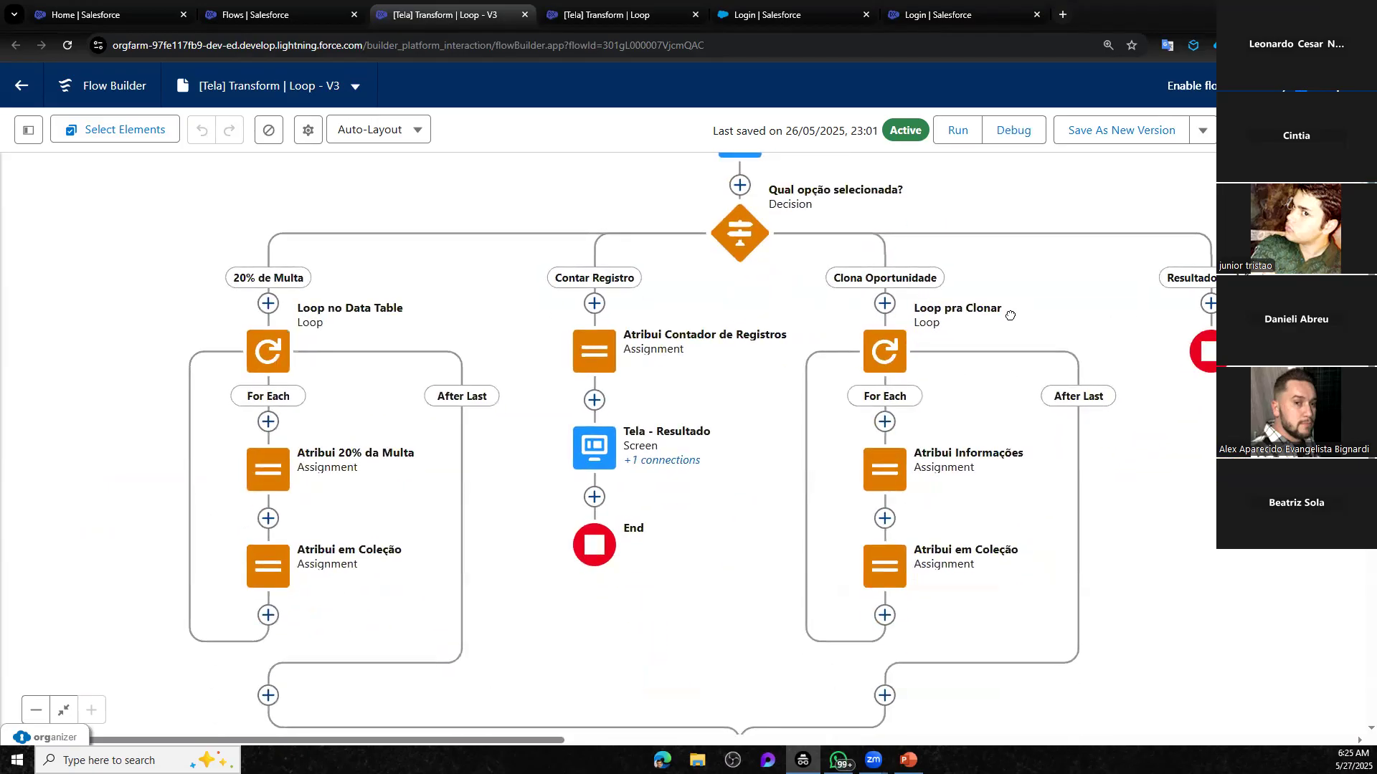
pyautogui.moveTo(1011, 315); pyautogui.dragTo(1022, 337)
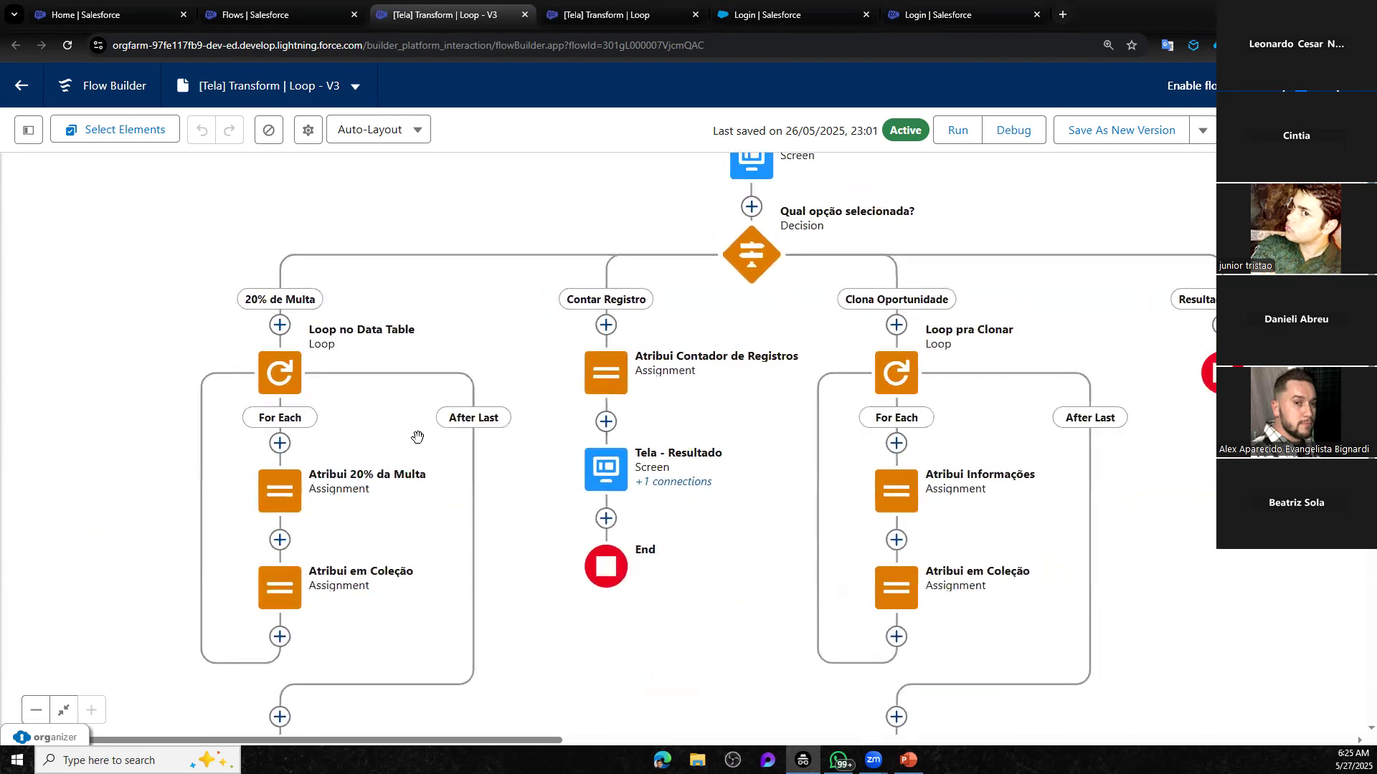
pyautogui.click(623, 385)
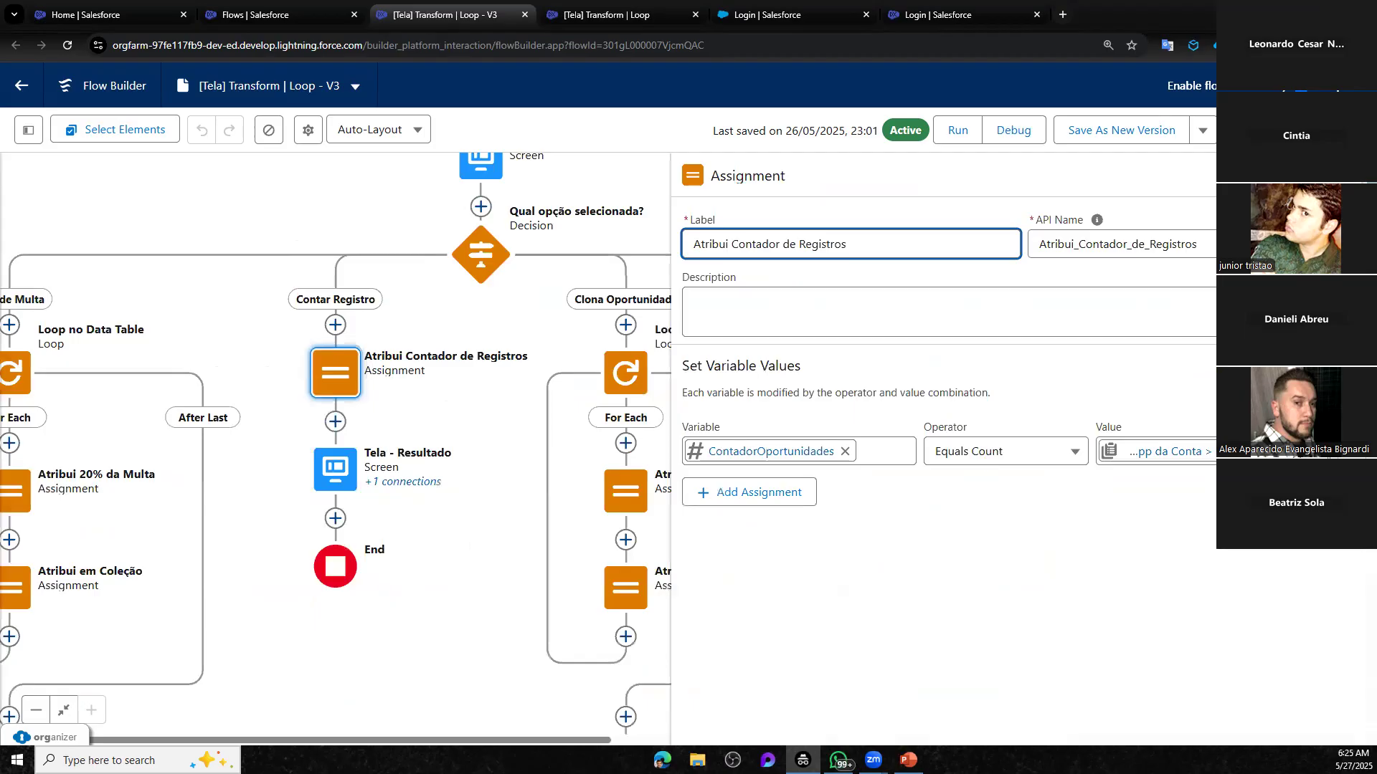
pyautogui.click(1357, 175)
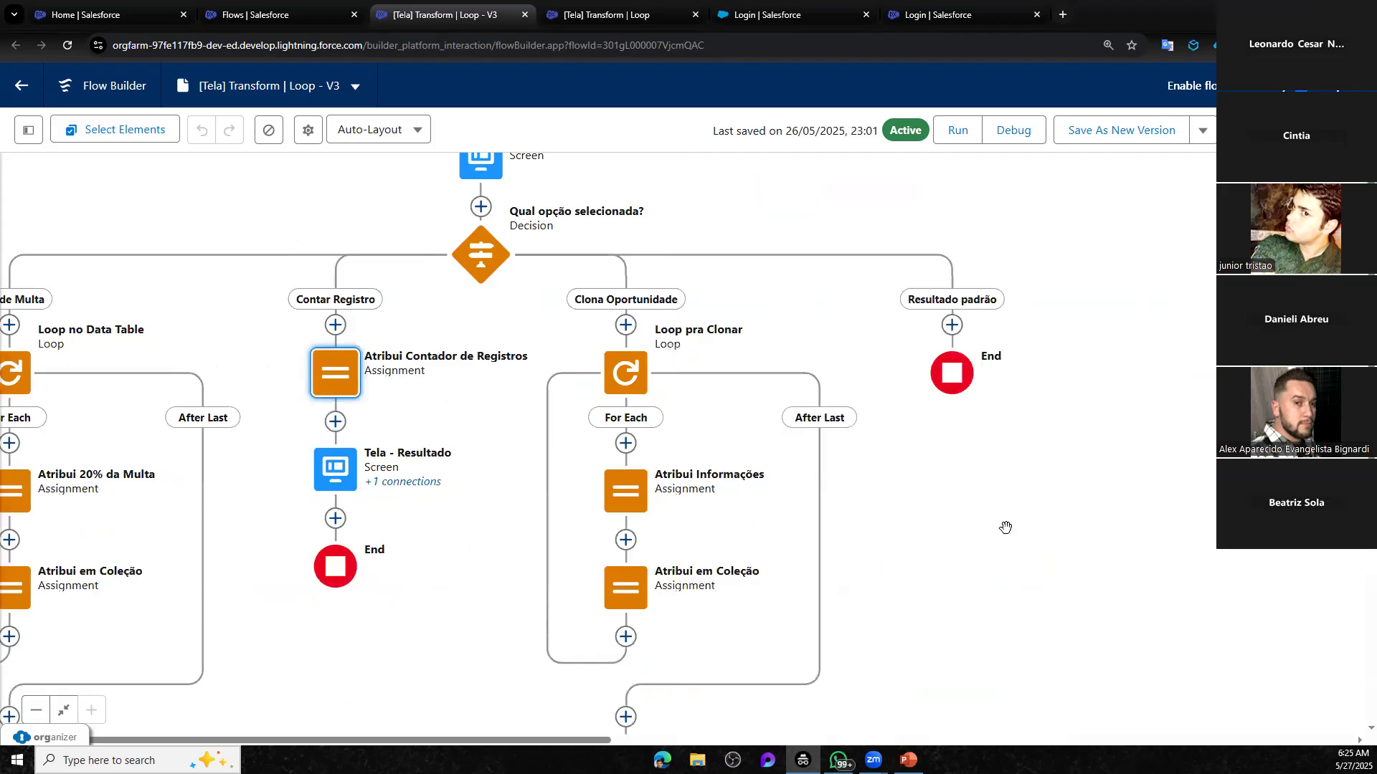
# Compare the Transform branch's elements with those of the Loop branch, then review the Inner Join path
pyautogui.moveTo(1005, 529); pyautogui.dragTo(621, 535)
pyautogui.moveTo(1249, 304); pyautogui.dragTo(509, 254)
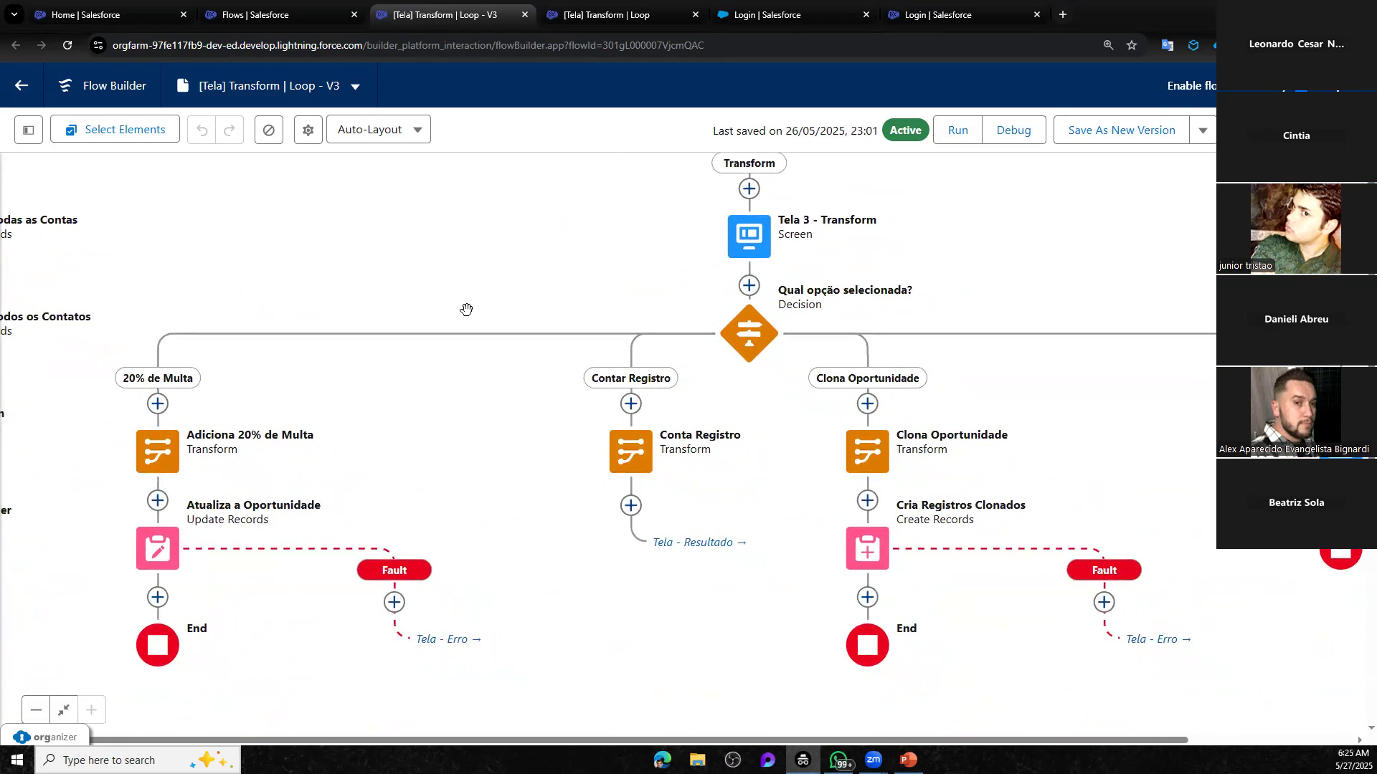
pyautogui.moveTo(297, 451); pyautogui.dragTo(1214, 376)
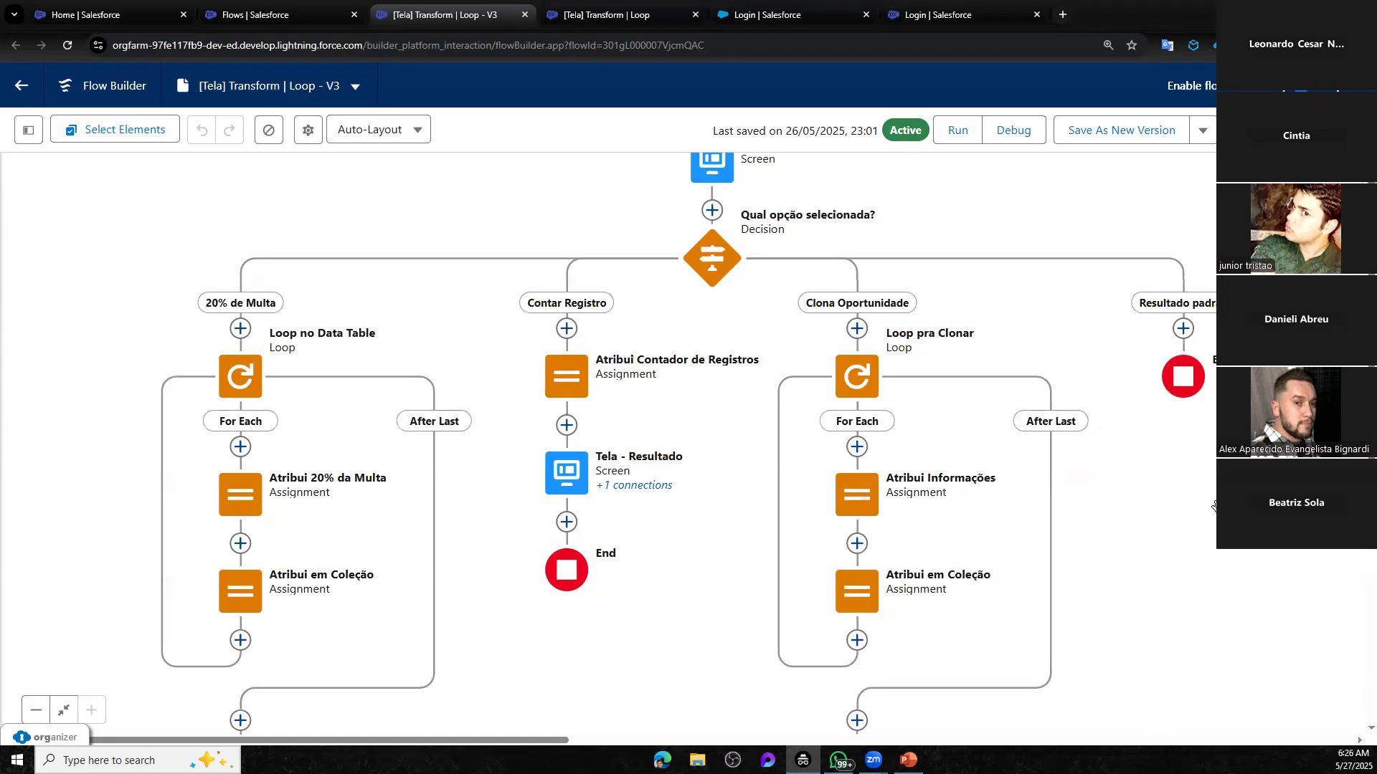
pyautogui.moveTo(1177, 512); pyautogui.dragTo(168, 579)
pyautogui.moveTo(1125, 492); pyautogui.dragTo(384, 496)
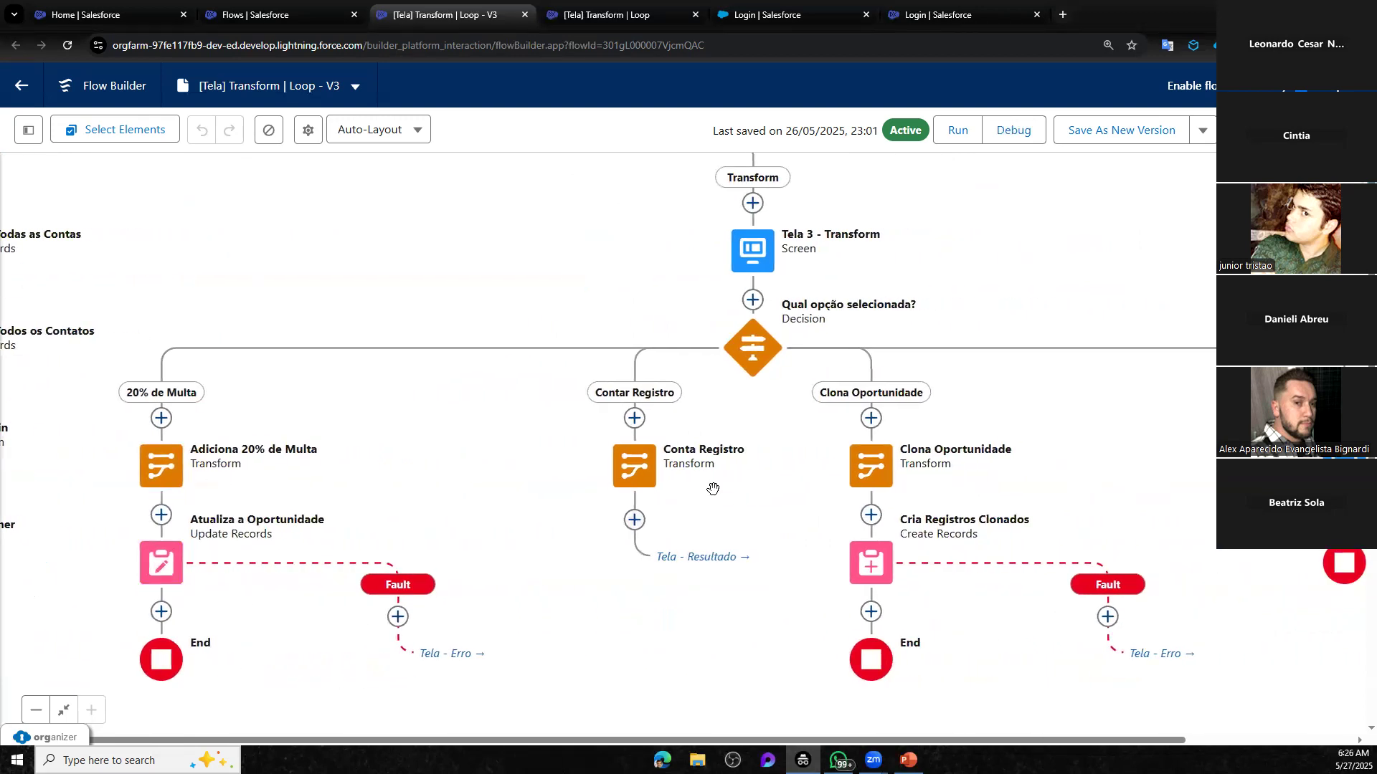
pyautogui.moveTo(775, 254); pyautogui.dragTo(1350, 409)
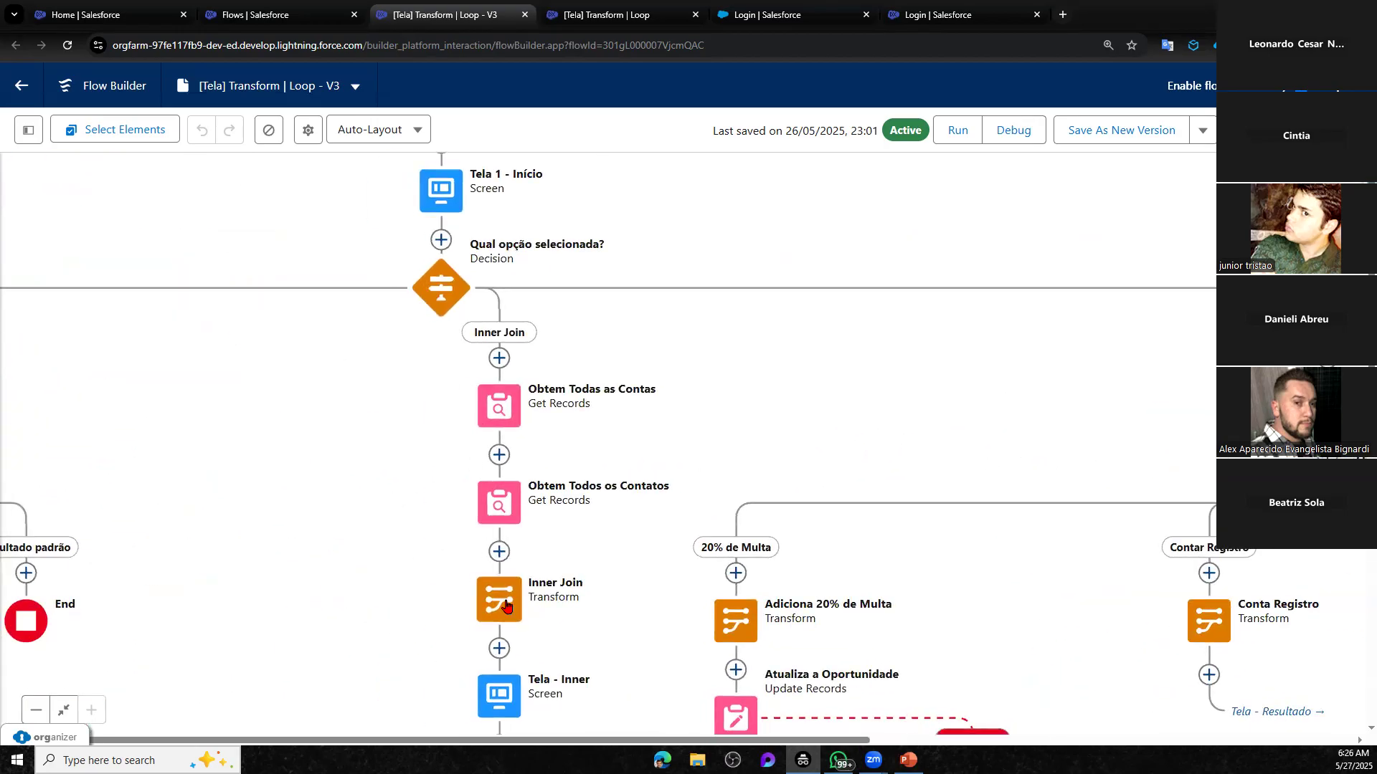
pyautogui.moveTo(840, 398); pyautogui.dragTo(998, 497)
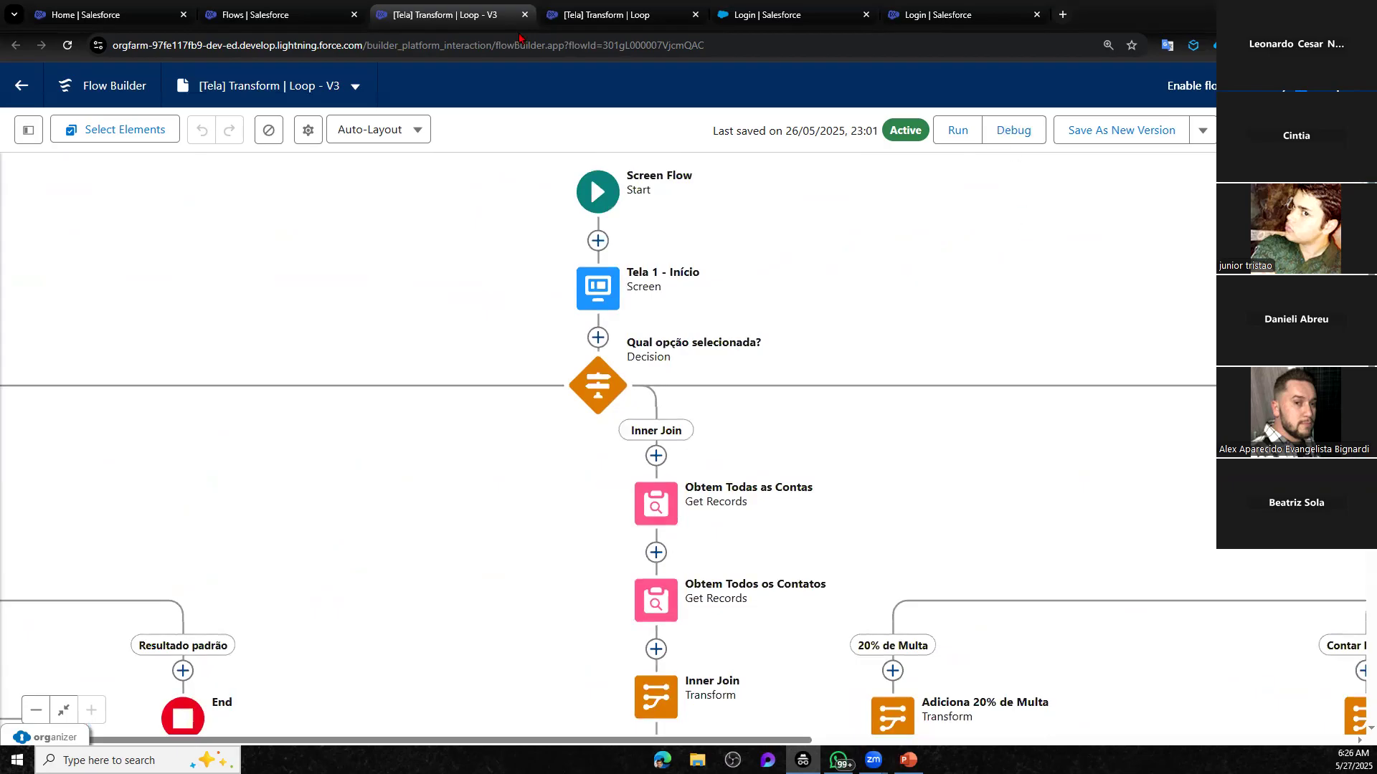
# Choose the Loop option in the flow's debug run and advance to the account selection screen, enlarged to 125%
pyautogui.click(611, 16)
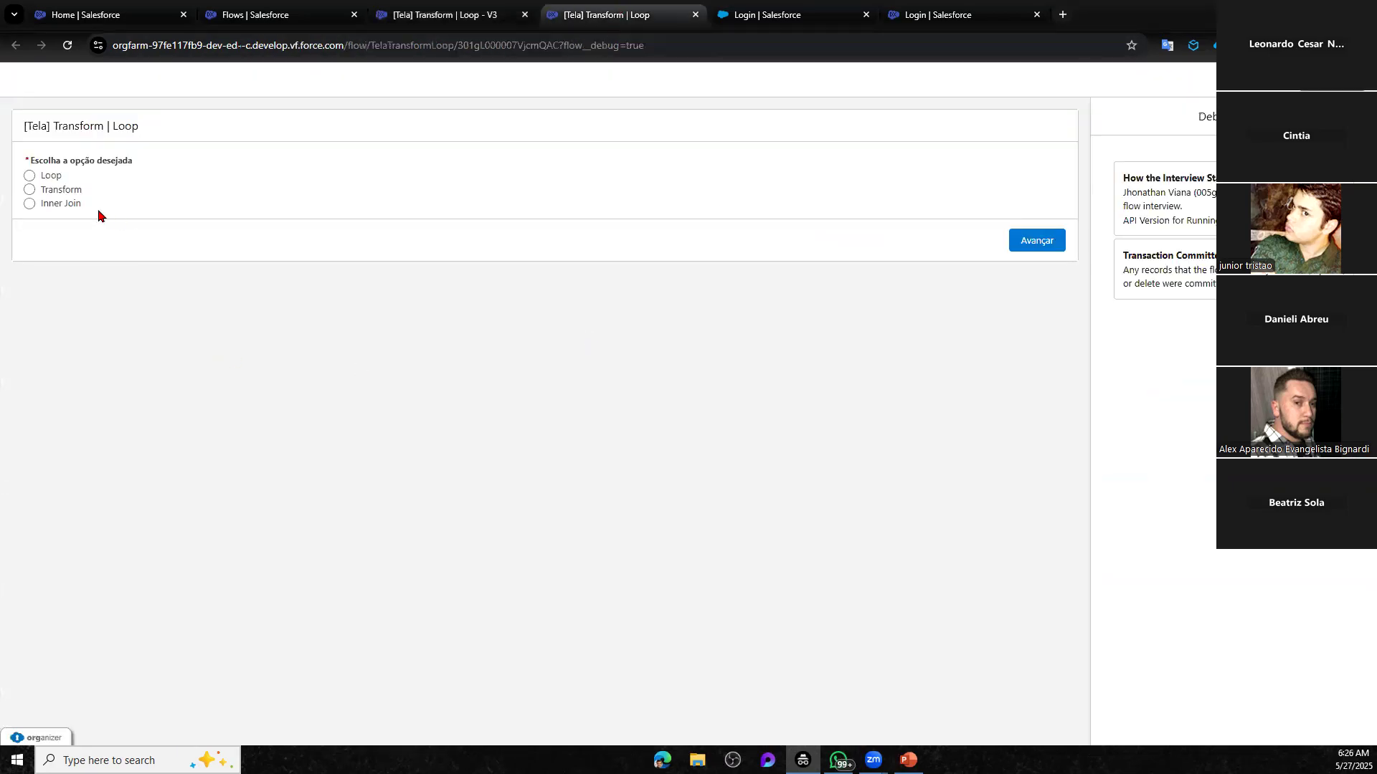
pyautogui.click(30, 176)
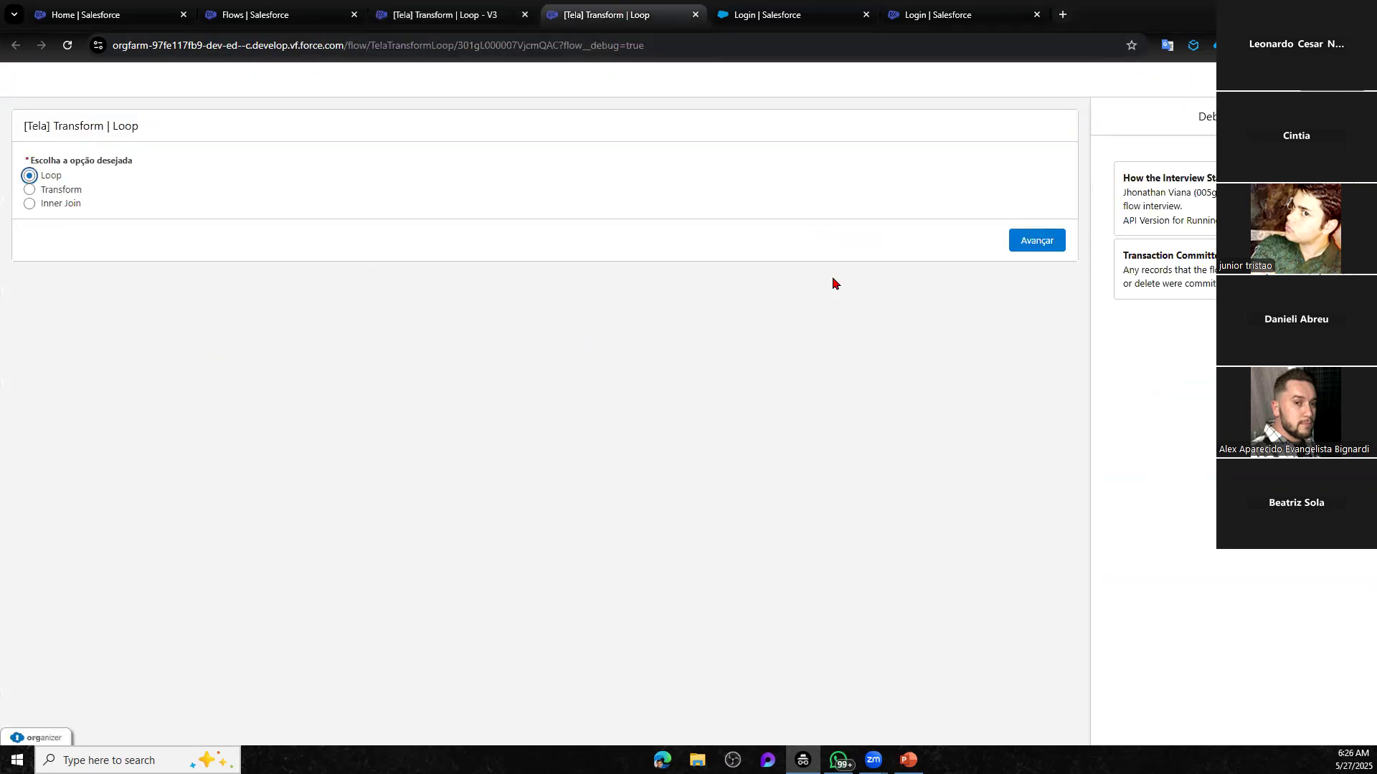
pyautogui.click(1025, 240)
pyautogui.hotkey('ctrl', '+')
pyautogui.hotkey('ctrl', '+')
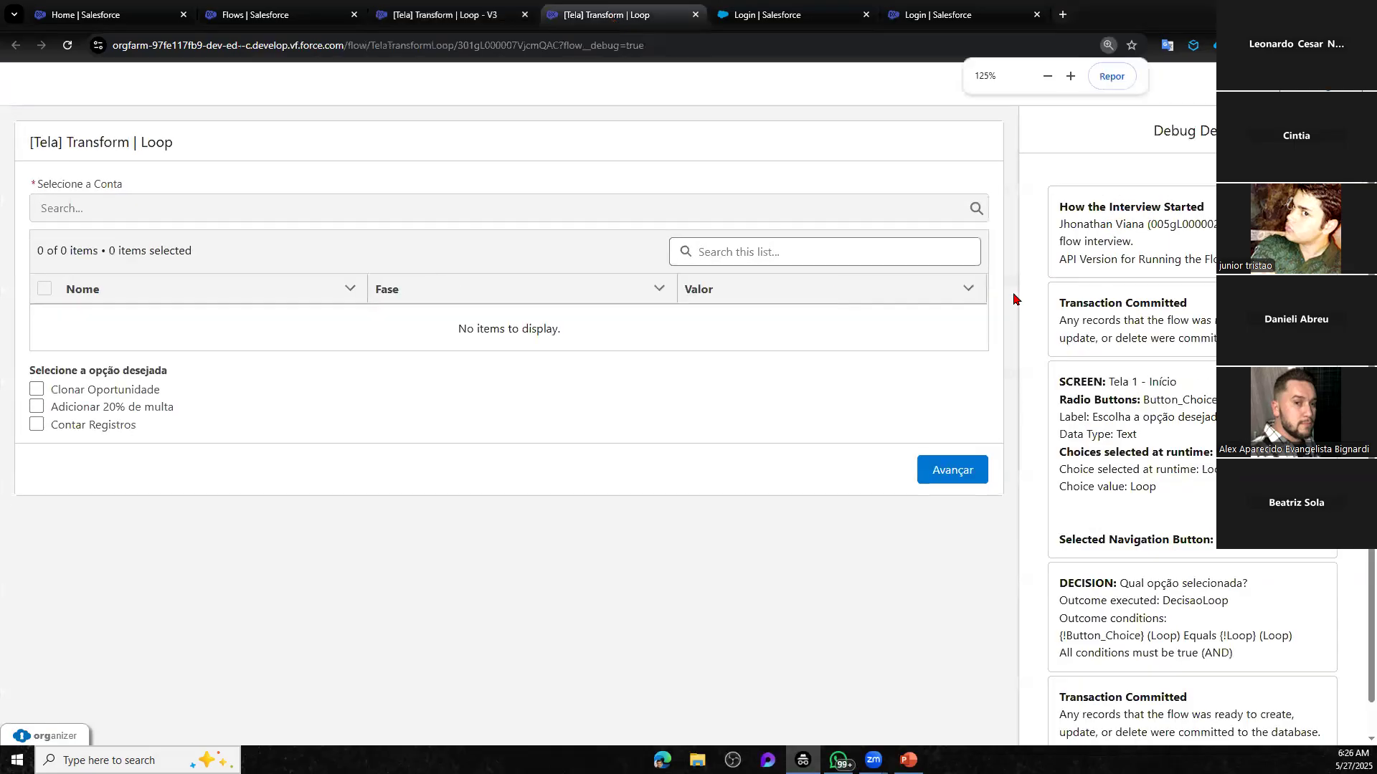
# Browse the All Accounts list in the Sales Console and look at the GenePoint account record with its opportunities
pyautogui.click(137, 209)
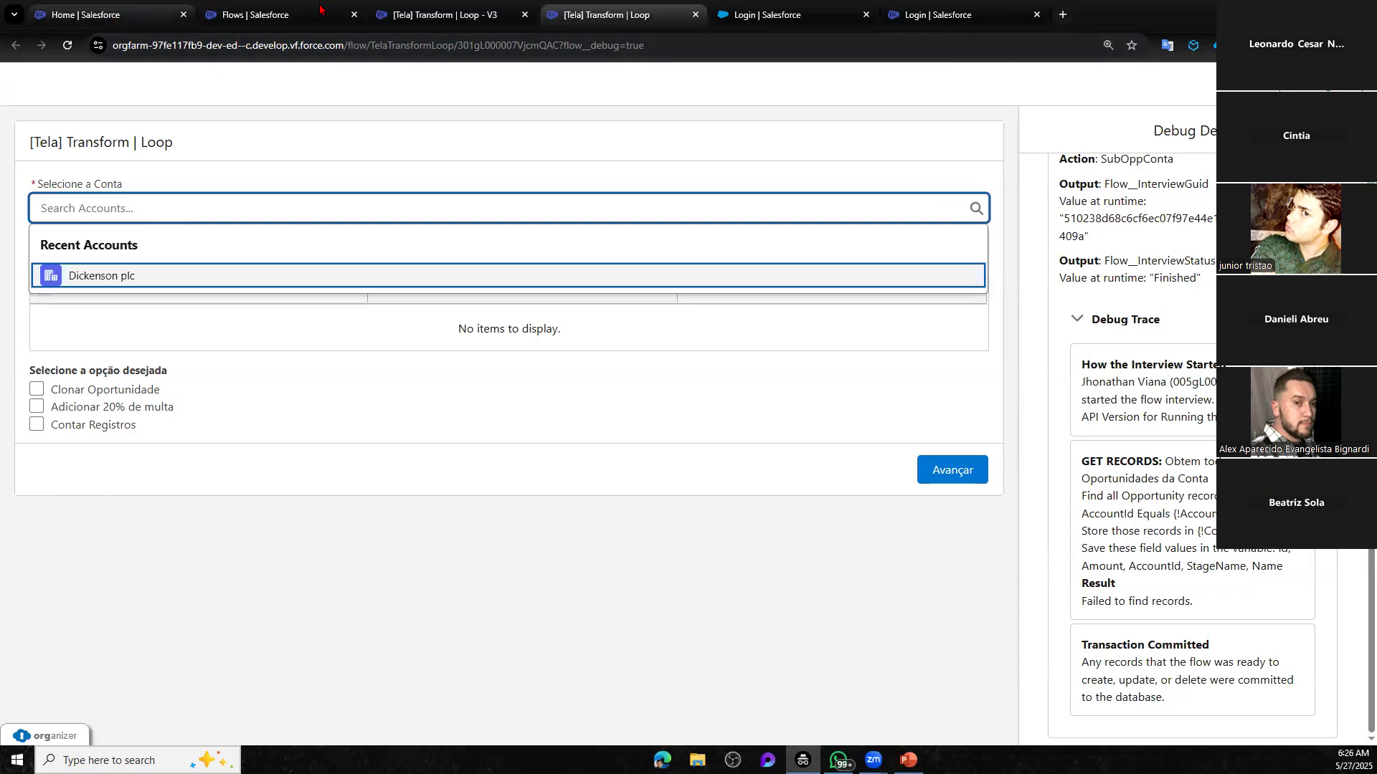
pyautogui.click(115, 15)
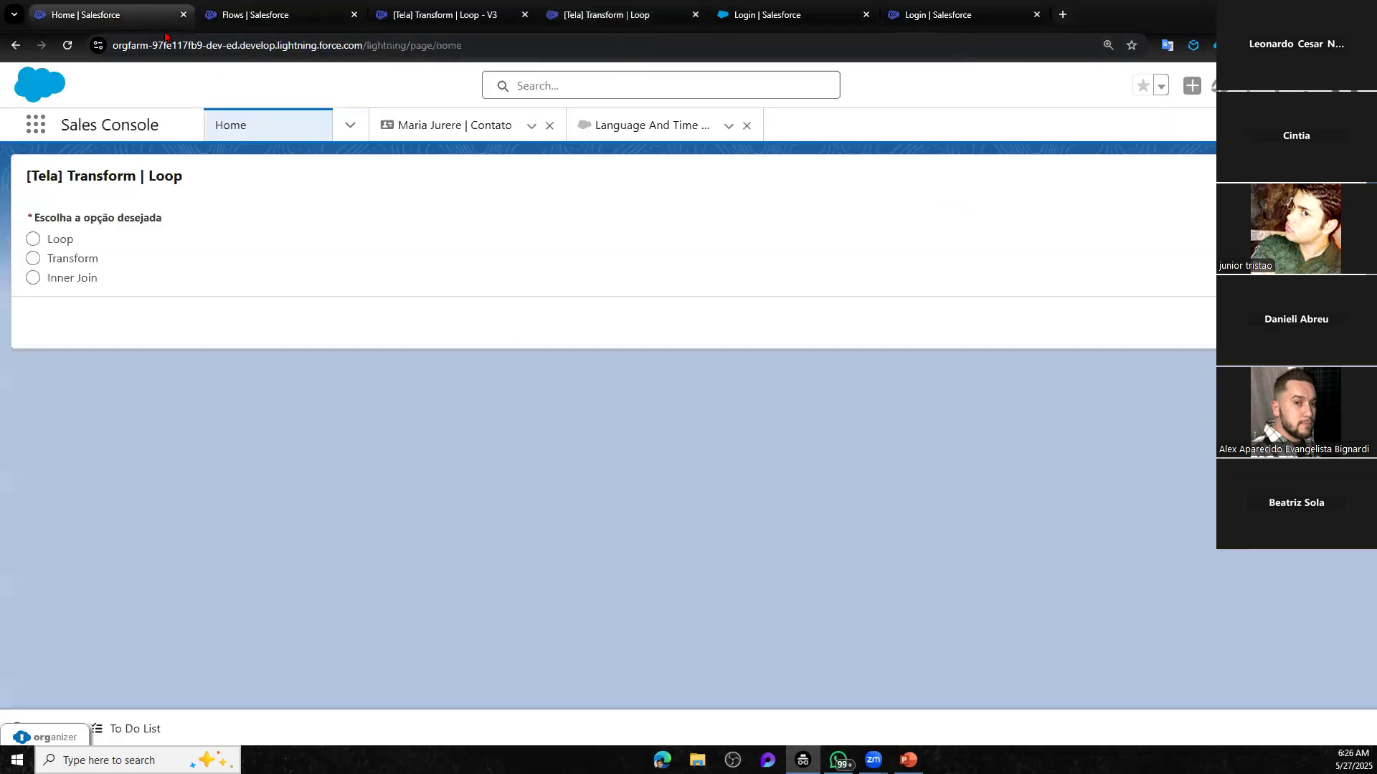
pyautogui.click(350, 125)
pyautogui.click(294, 235)
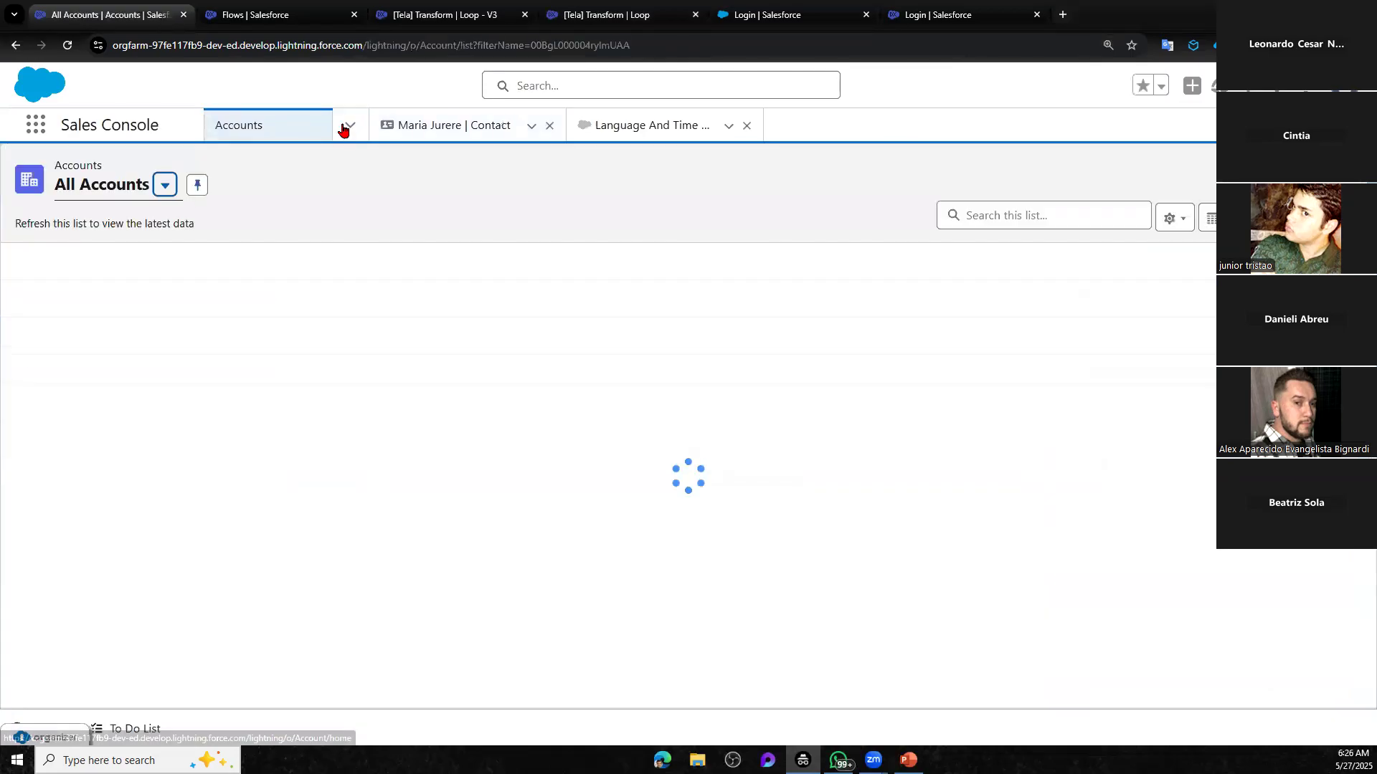
pyautogui.click(342, 129)
pyautogui.click(462, 11)
pyautogui.click(557, 9)
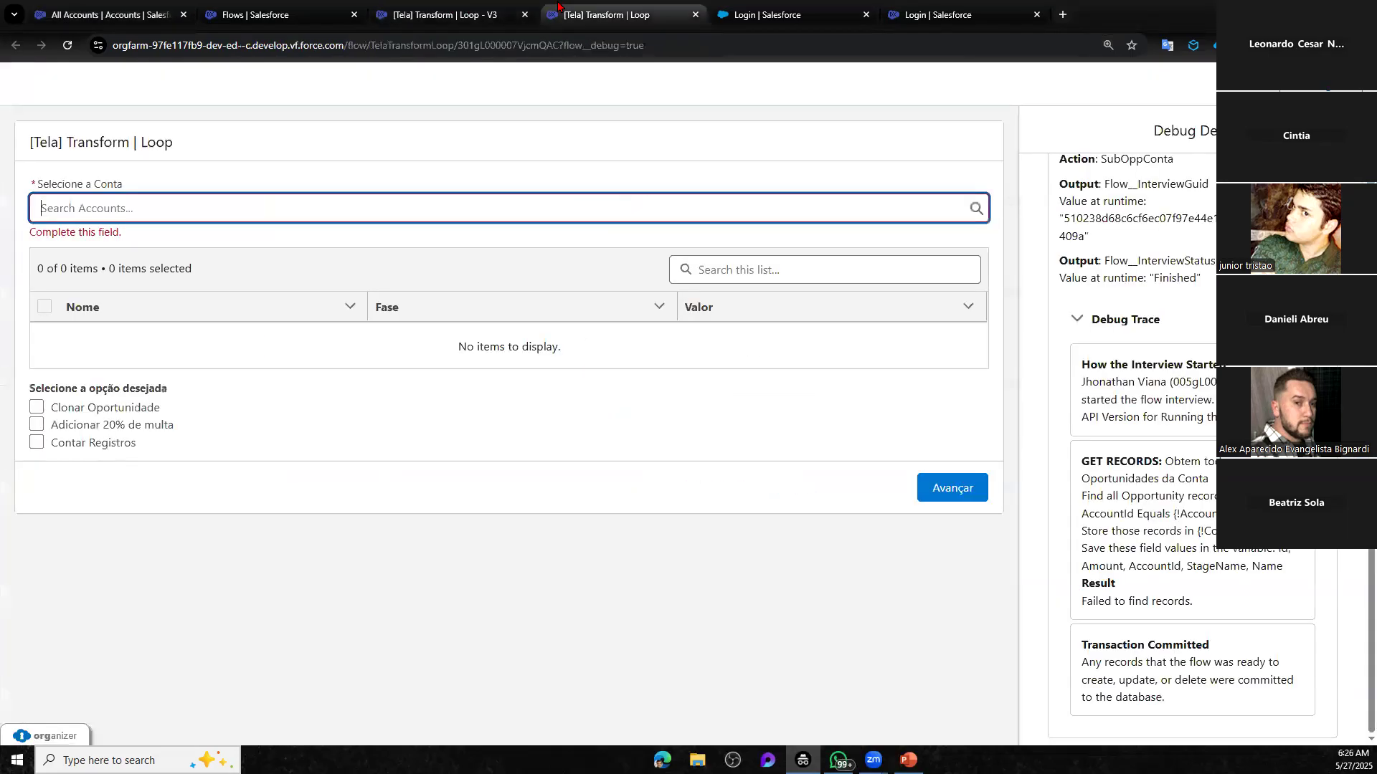
pyautogui.click(115, 14)
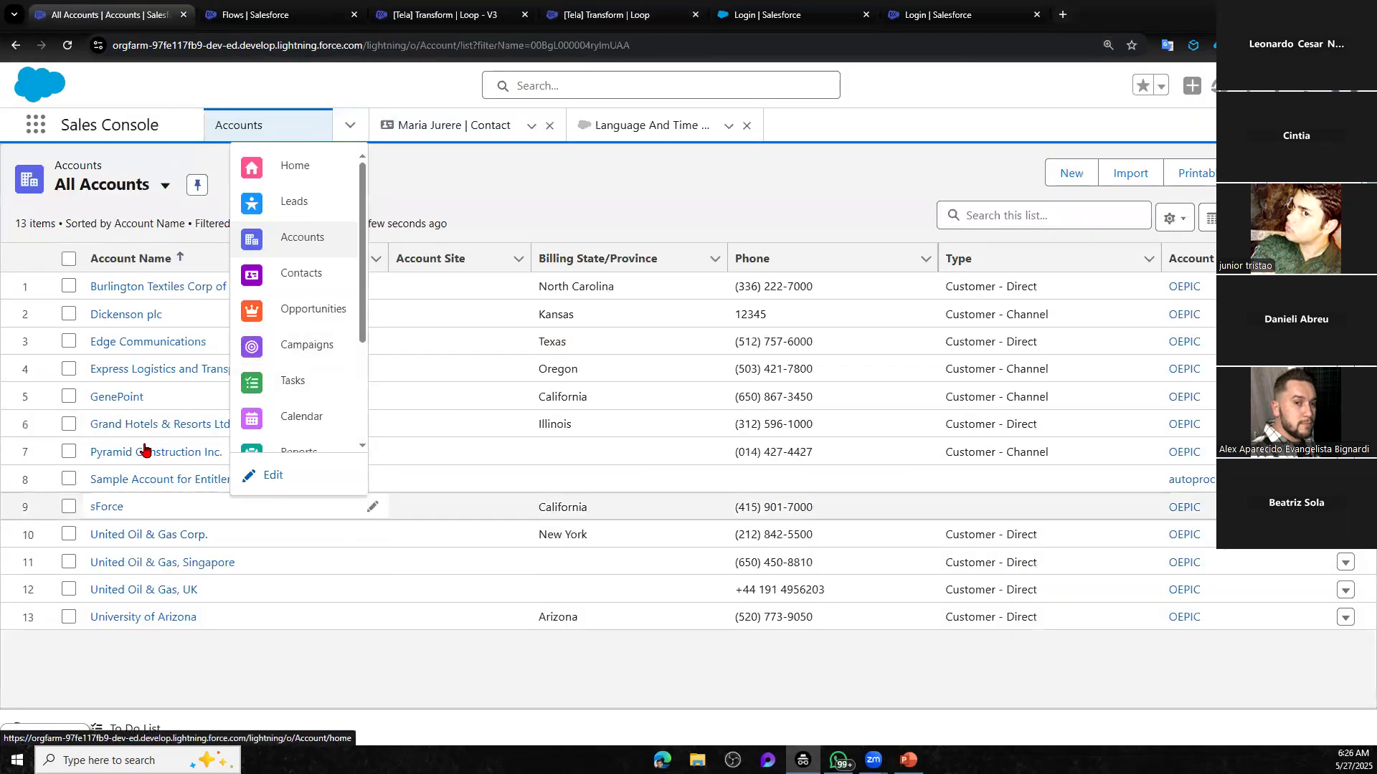
pyautogui.click(117, 397)
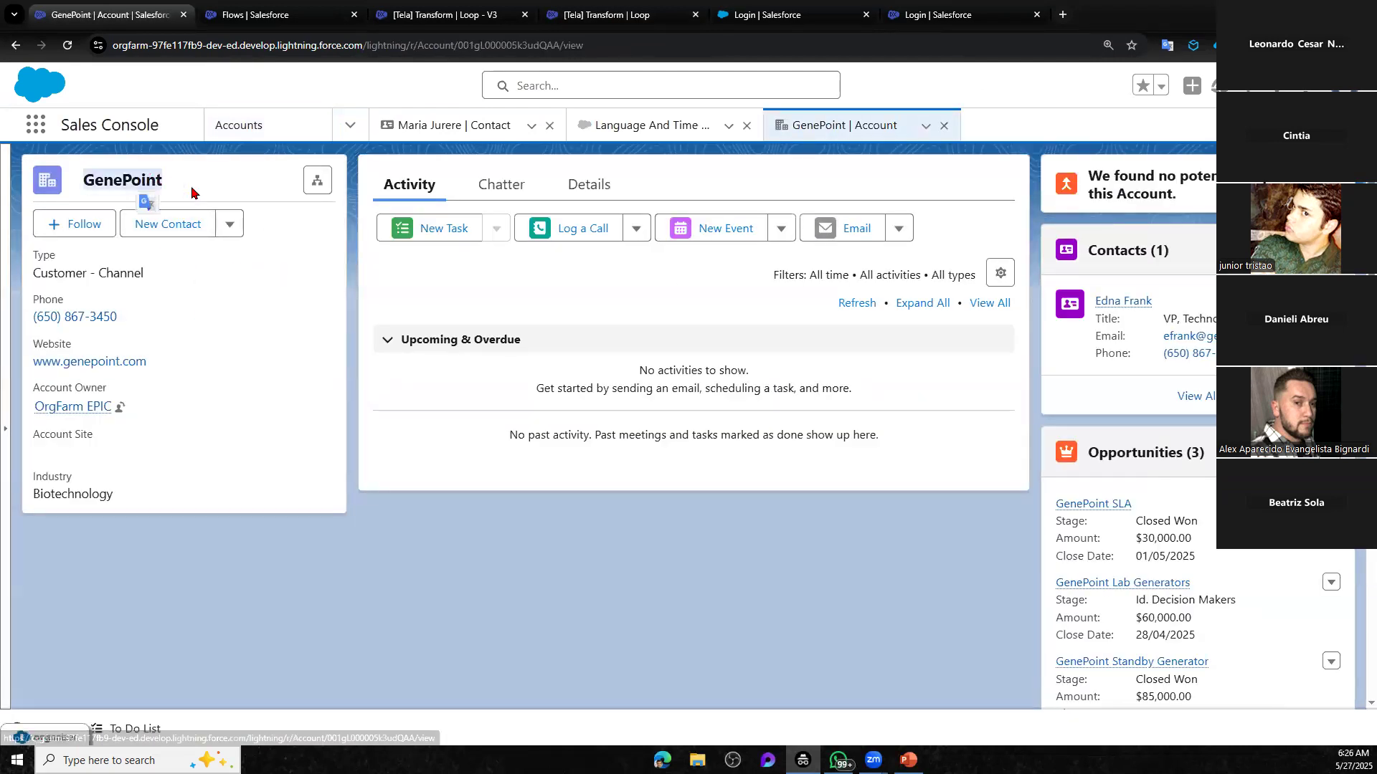
# Choose GenePoint as the account on the flow's debug screen
pyautogui.hotkey('ctrl', '4')
pyautogui.write('GenePoint')
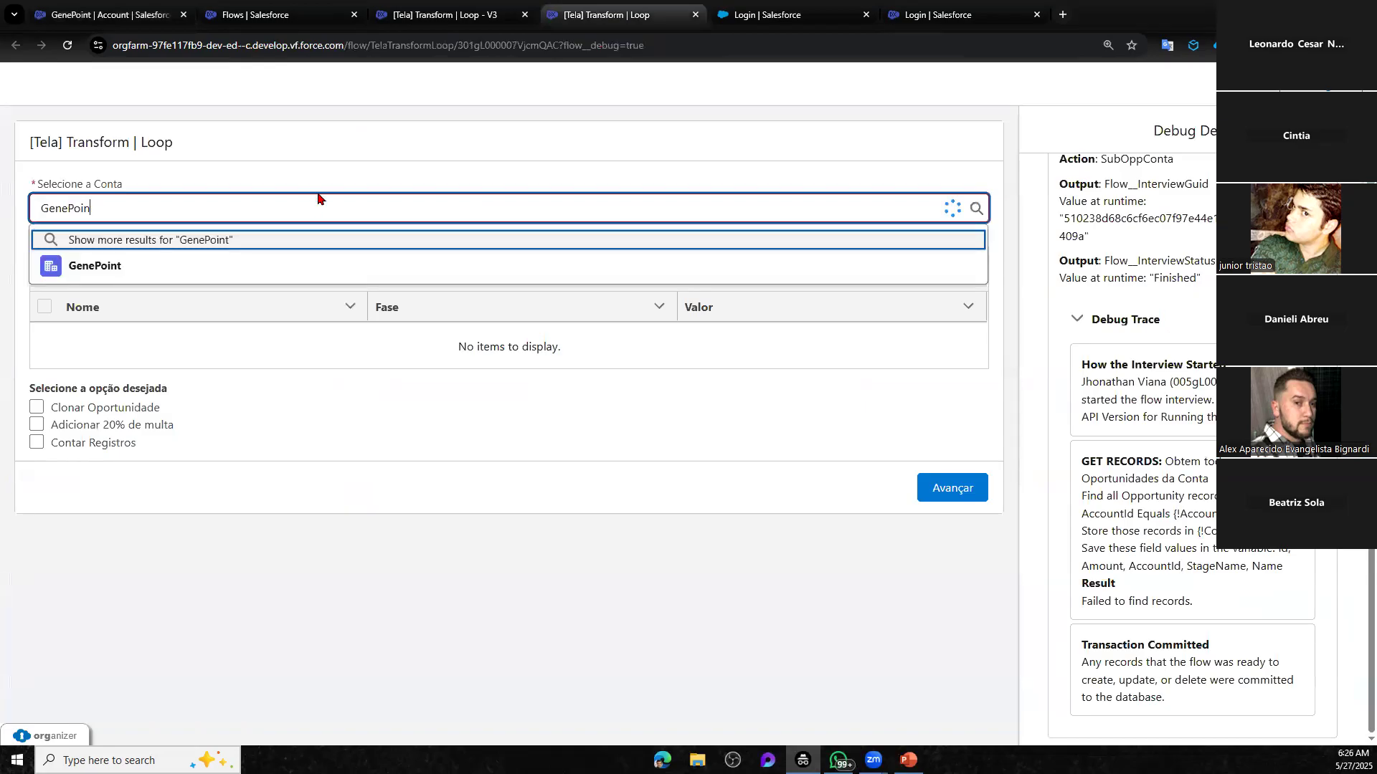
pyautogui.click(207, 274)
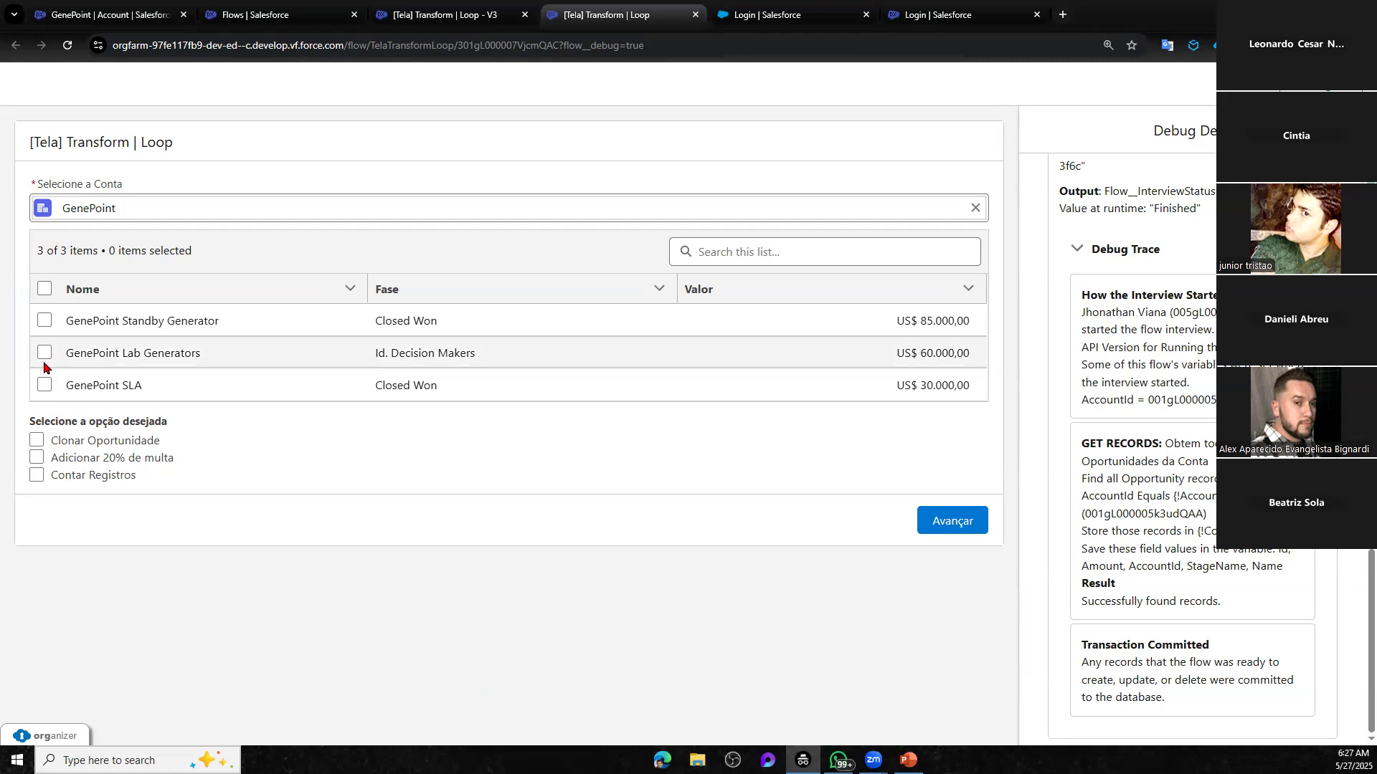
# Select the GenePoint Standby Generator opportunity, choose the "Clonar Oportunidade" option and advance the debug run
pyautogui.click(44, 322)
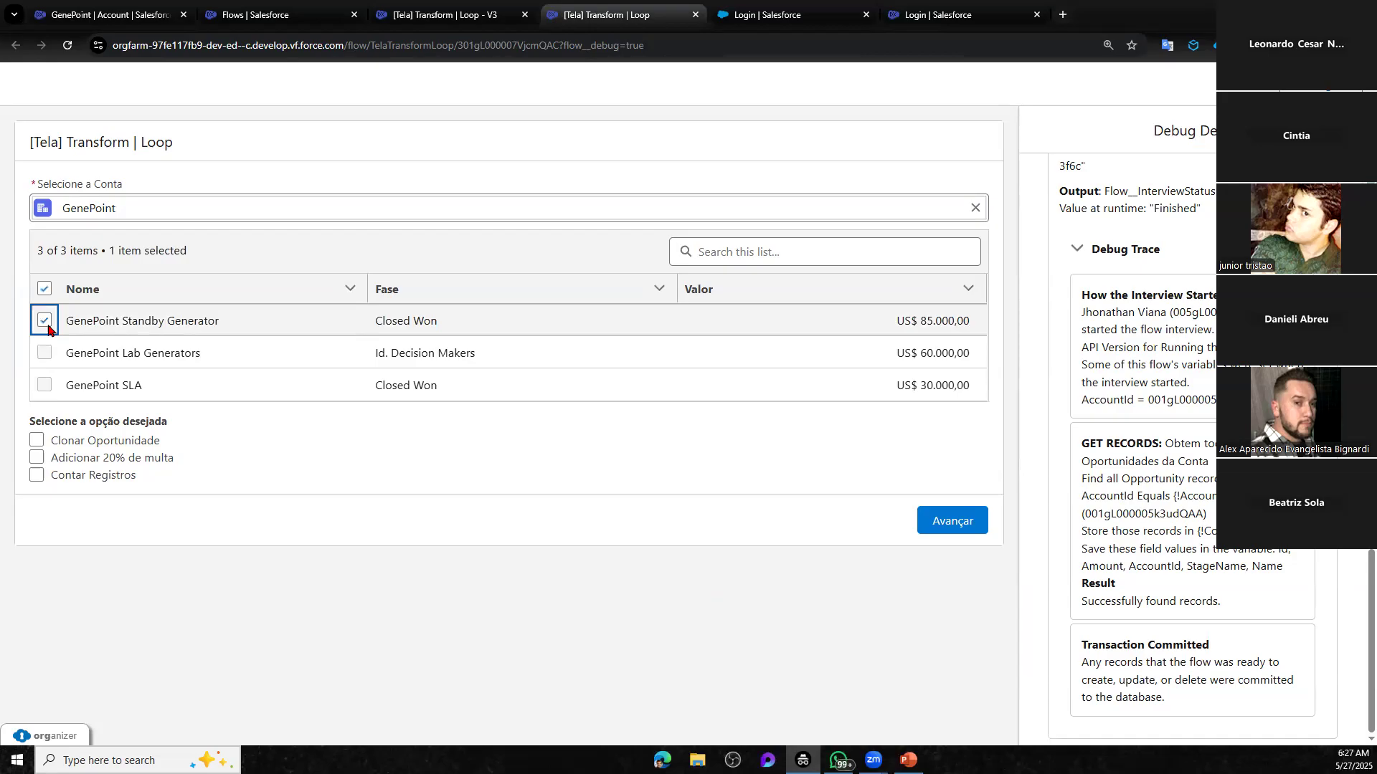
pyautogui.click(40, 440)
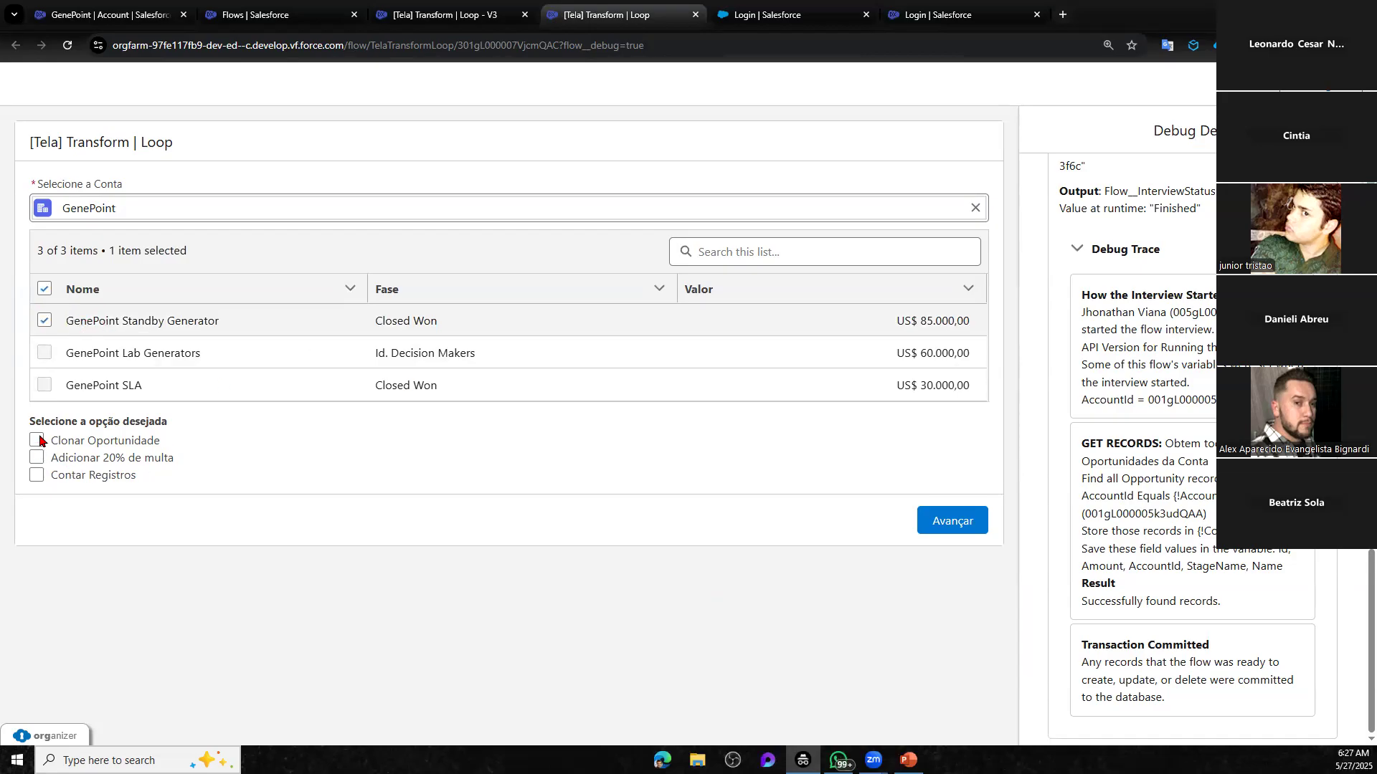
pyautogui.click(966, 539)
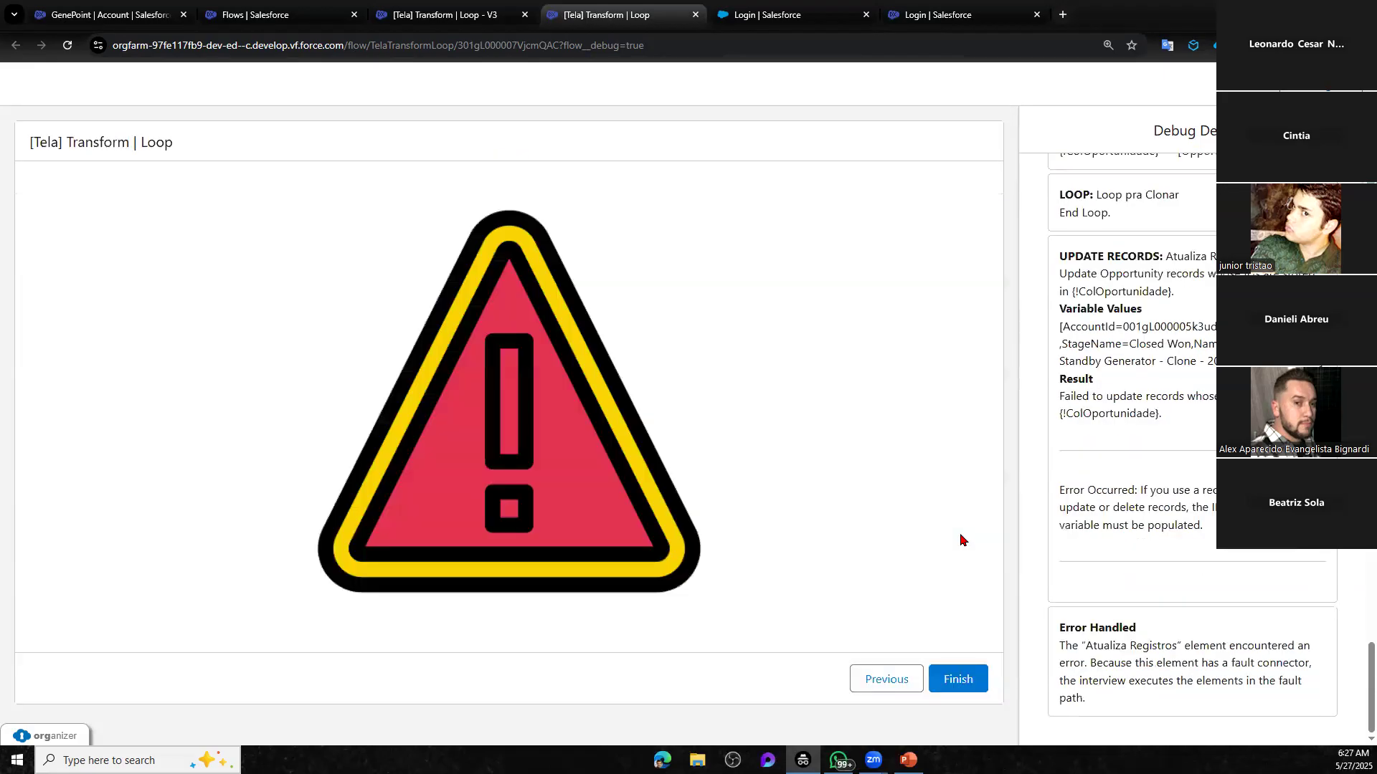
# Trace the debug details back from the "Atualiza Registros" update to the assignment that fills in the cloned opportunity's fields
pyautogui.scroll(1, 1119, 560)
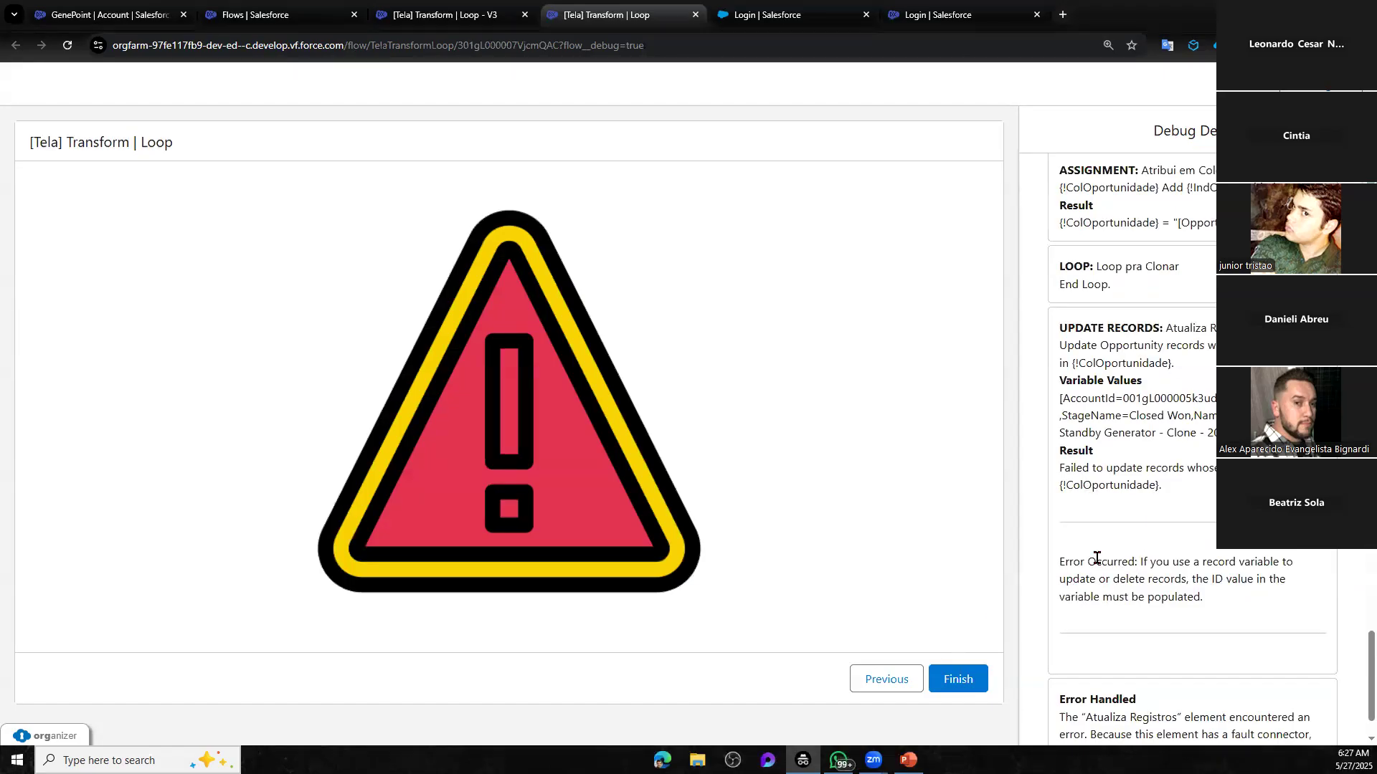
pyautogui.scroll(2, 1154, 382)
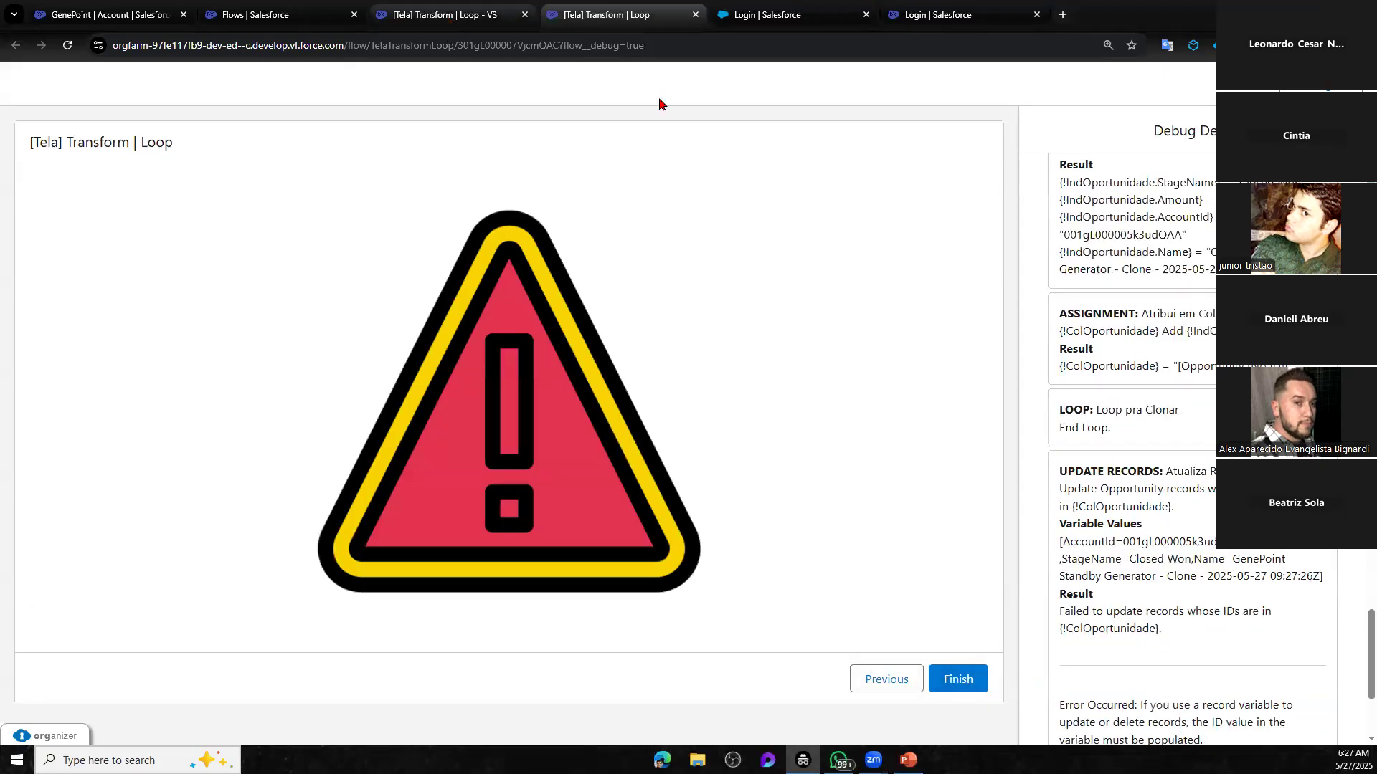
pyautogui.scroll(3, 1119, 344)
pyautogui.scroll(2, 1184, 418)
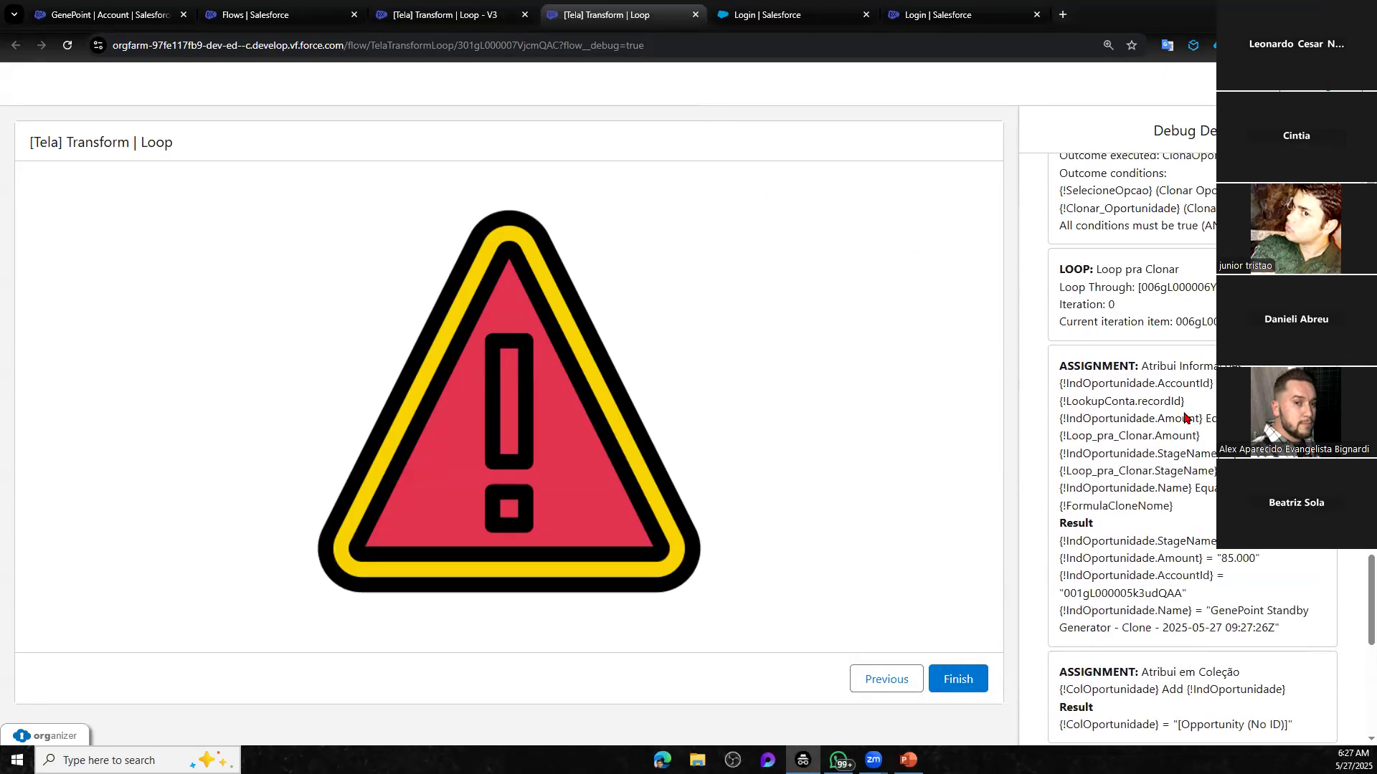
pyautogui.moveTo(1057, 370); pyautogui.dragTo(1299, 631)
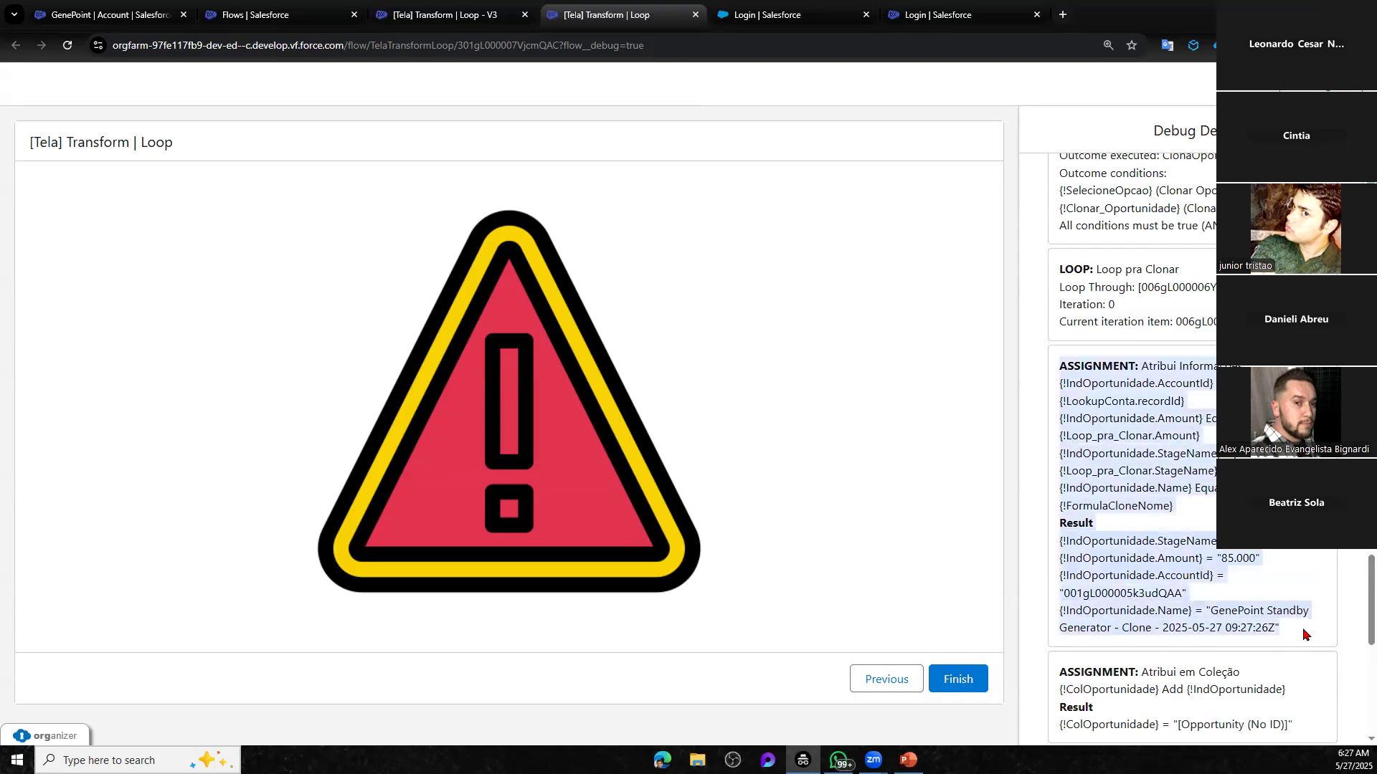
# Split the debug run into its own window and place it side by side with the "[Tela] Transform | Loop" flow diagram
pyautogui.moveTo(591, 11); pyautogui.dragTo(819, 224)
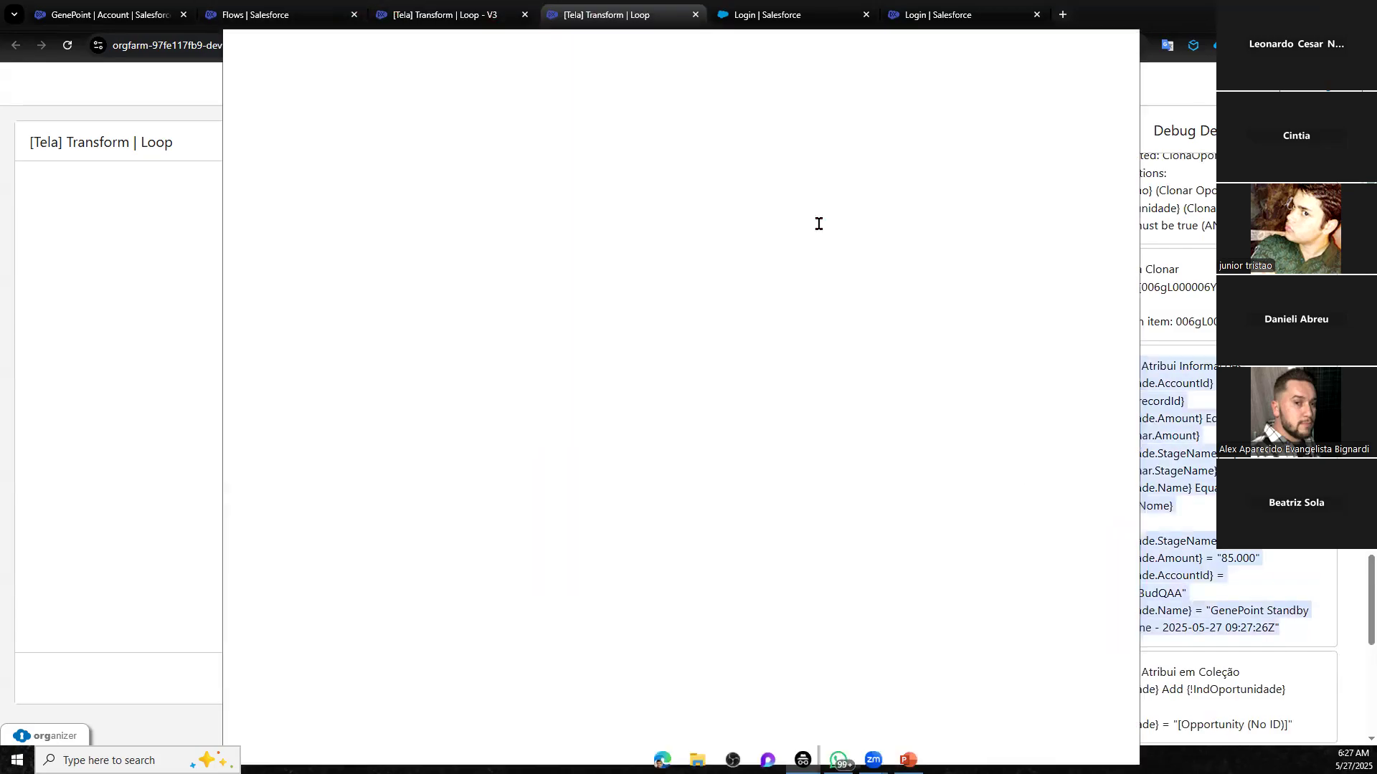
pyautogui.press('super+Right')
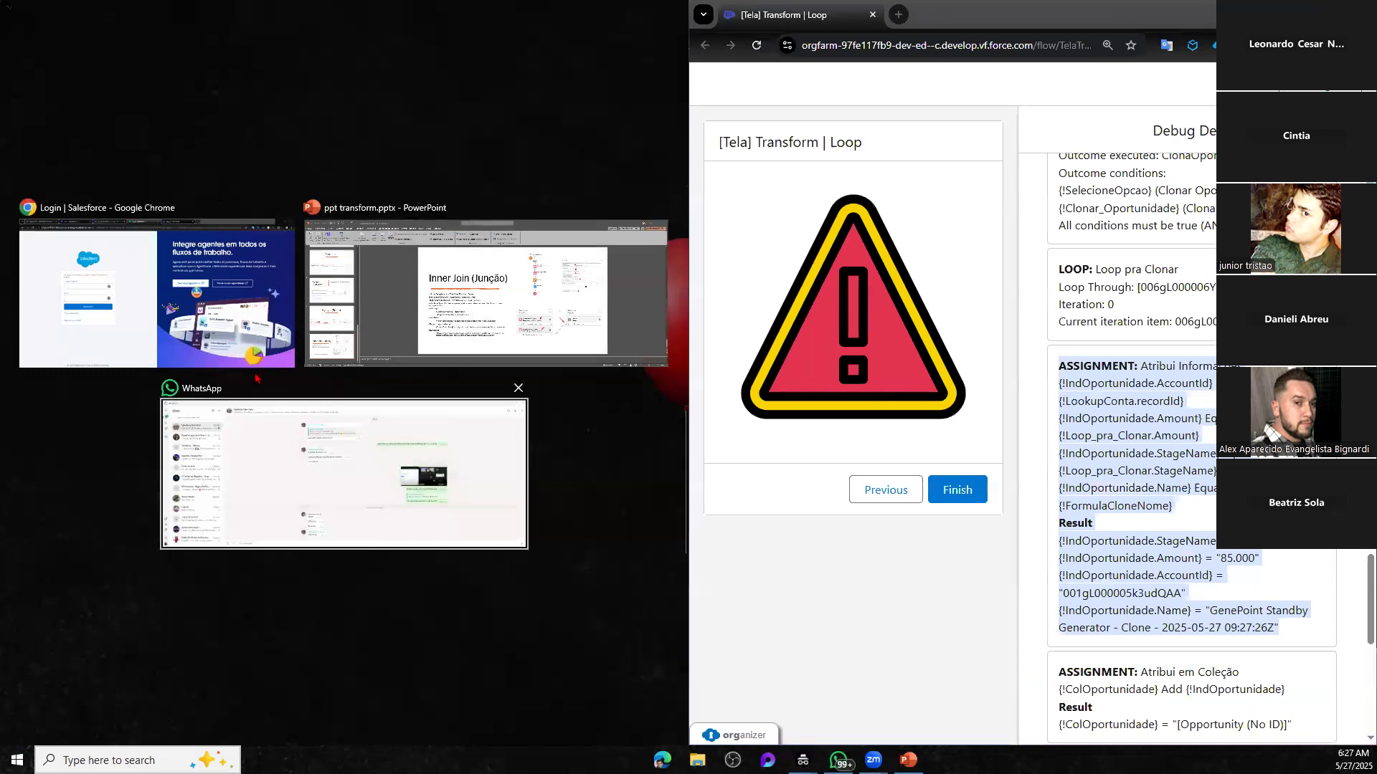
pyautogui.click(147, 282)
pyautogui.click(172, 9)
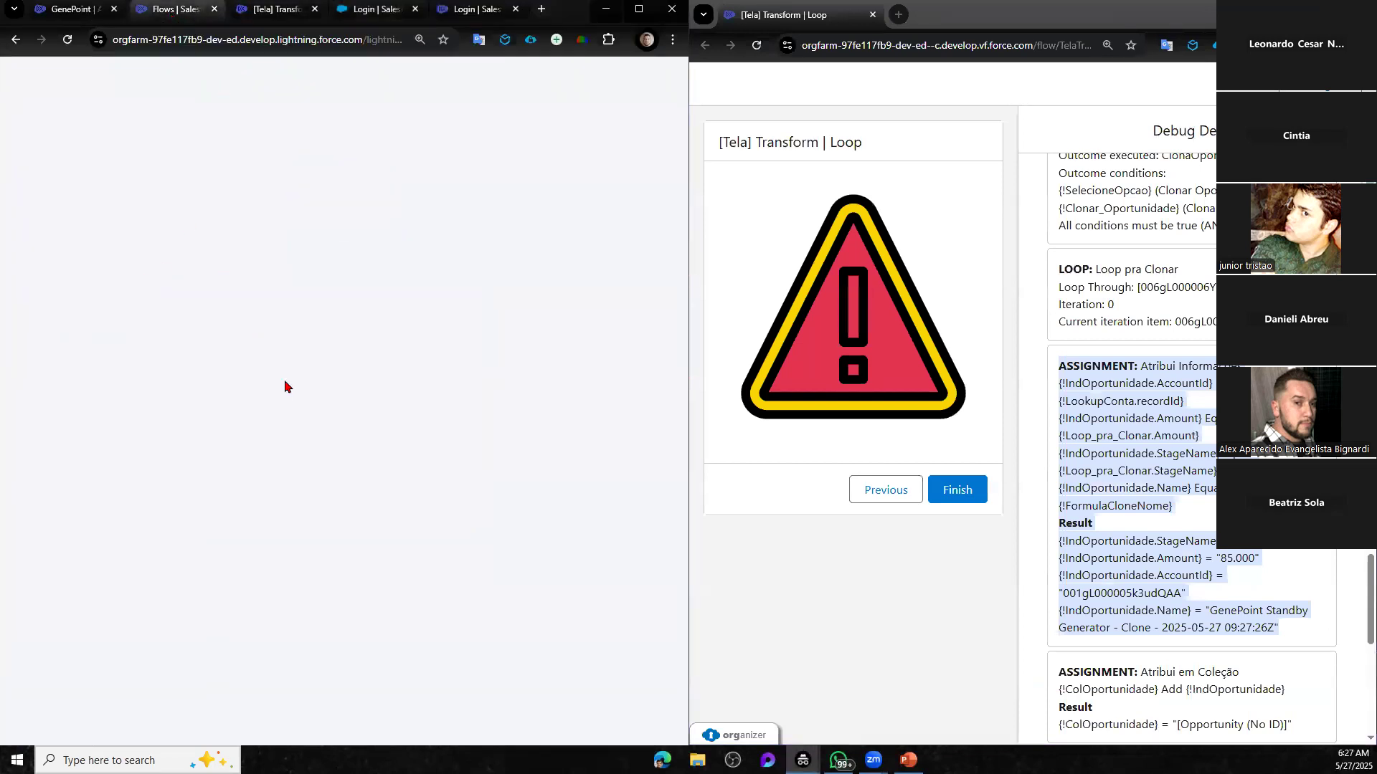
pyautogui.click(72, 10)
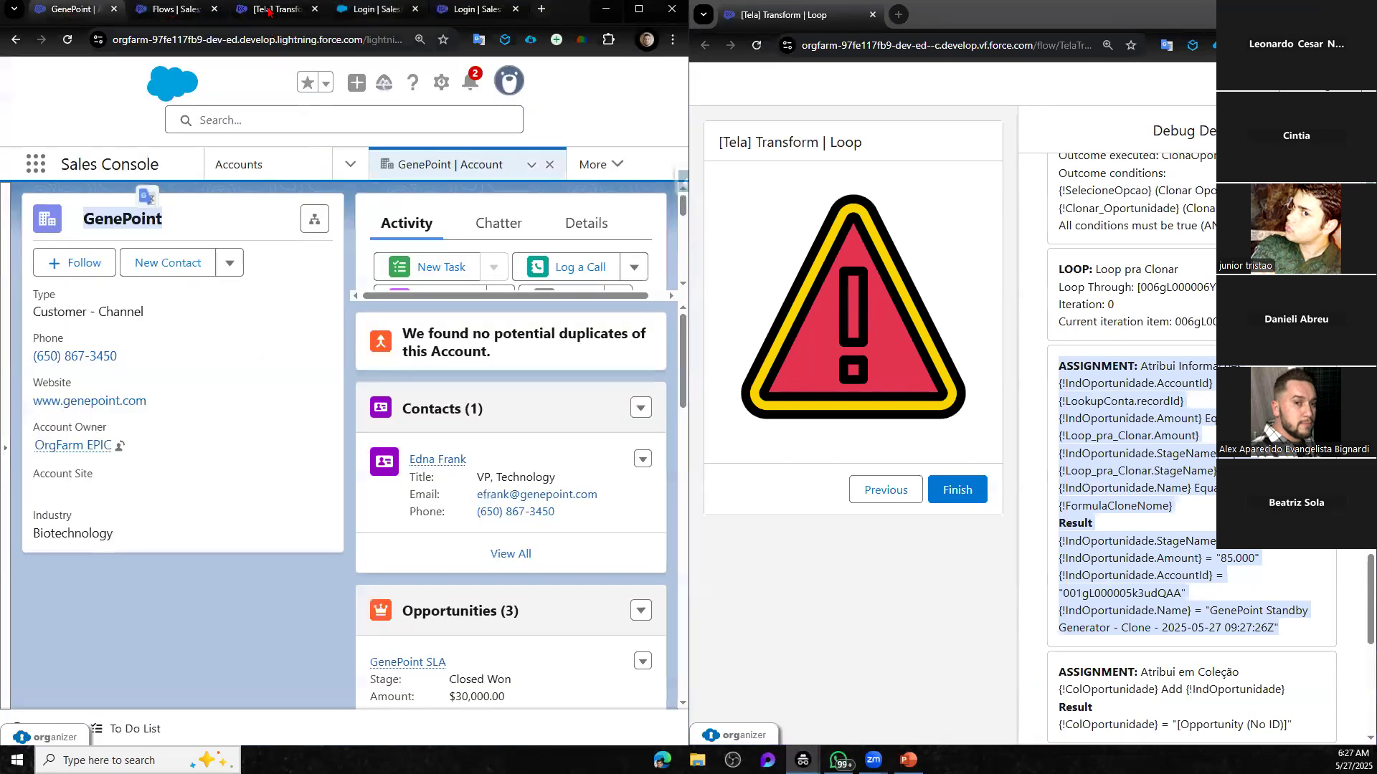
pyautogui.click(276, 9)
# Locate the "Clona Oportunidade" branch in the flow diagram and review the settings of its "Loop pra Clonar" element
pyautogui.moveTo(372, 488); pyautogui.dragTo(641, 263)
pyautogui.moveTo(287, 326); pyautogui.dragTo(594, 286)
pyautogui.moveTo(190, 321); pyautogui.dragTo(573, 234)
pyautogui.moveTo(569, 333); pyautogui.dragTo(476, 325)
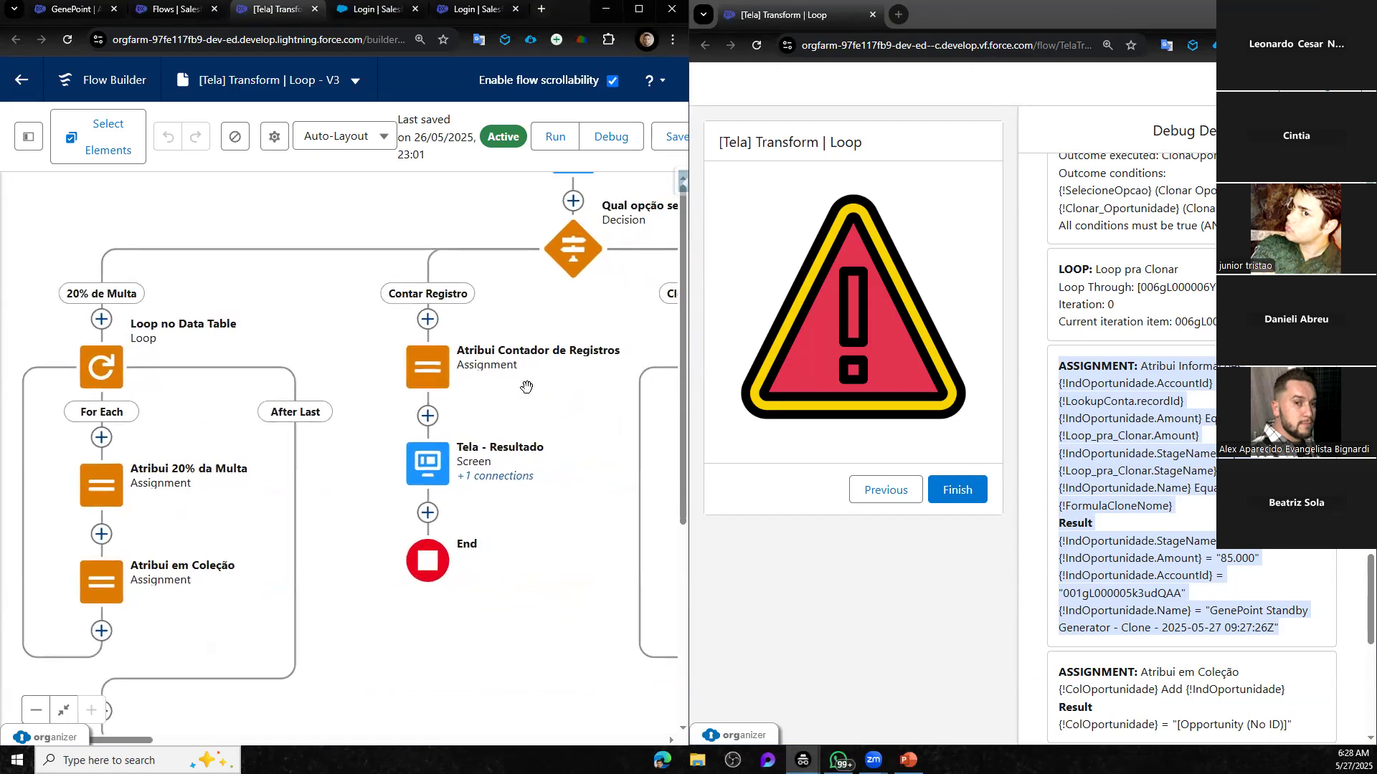
pyautogui.moveTo(635, 407); pyautogui.dragTo(717, 377)
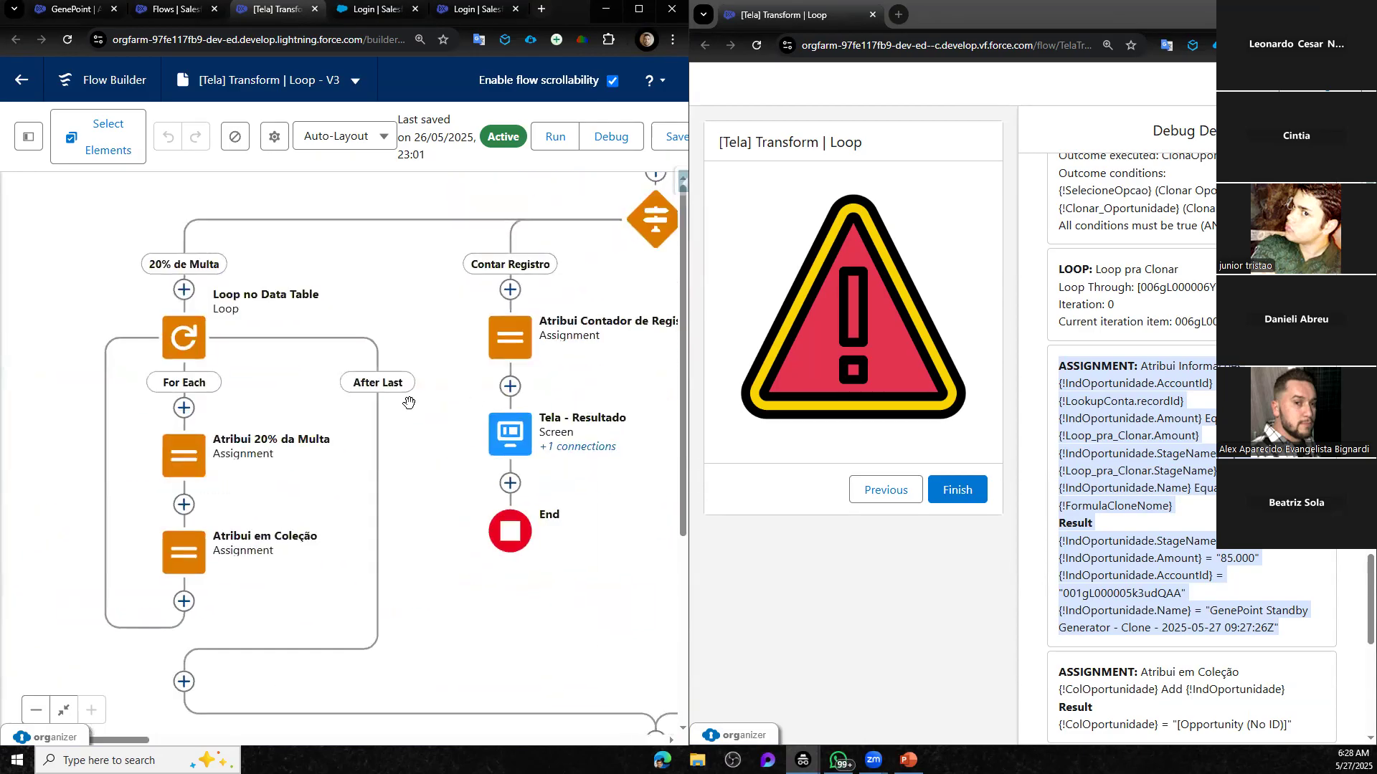
pyautogui.moveTo(467, 345); pyautogui.dragTo(507, 322)
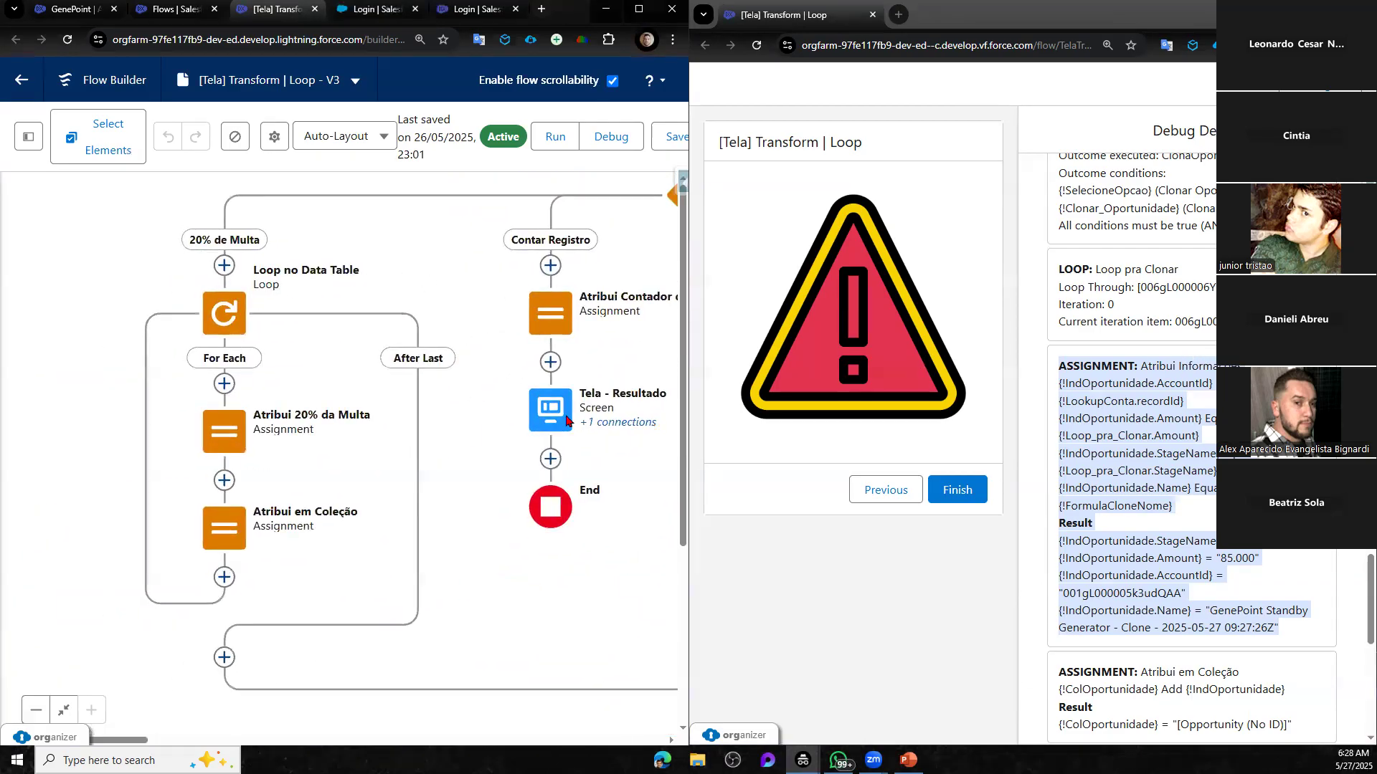
pyautogui.moveTo(448, 287); pyautogui.dragTo(106, 330)
pyautogui.moveTo(412, 317); pyautogui.dragTo(285, 332)
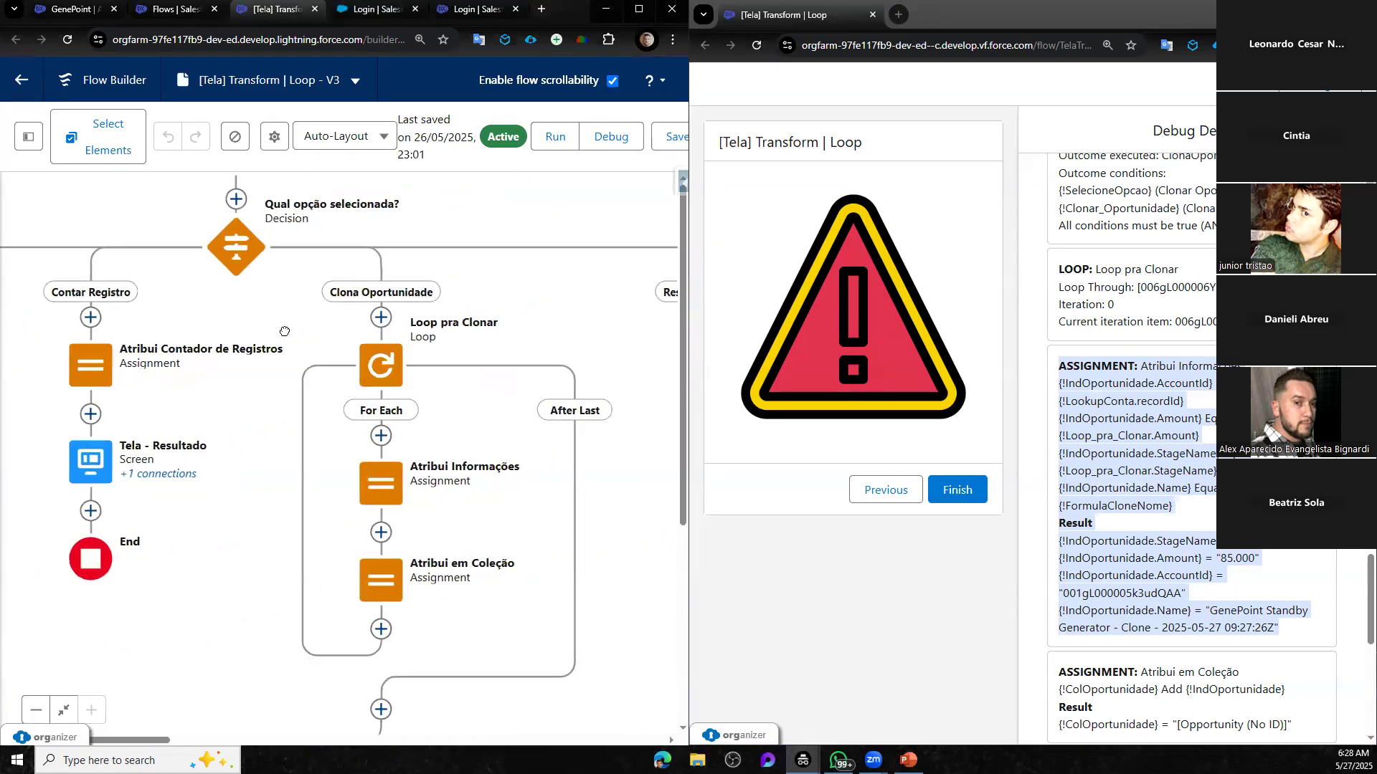
pyautogui.moveTo(362, 366); pyautogui.dragTo(324, 411)
pyautogui.click(323, 411)
pyautogui.click(301, 584)
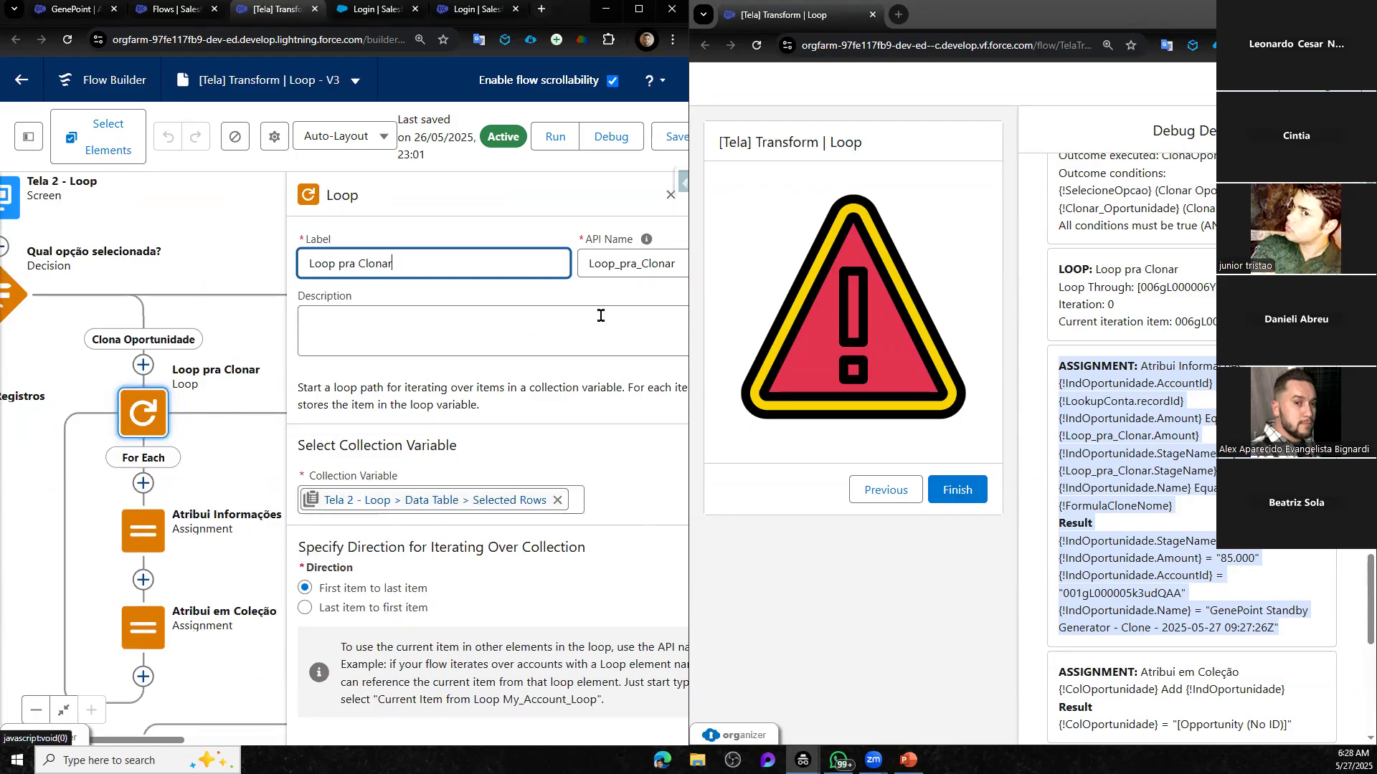
pyautogui.click(671, 196)
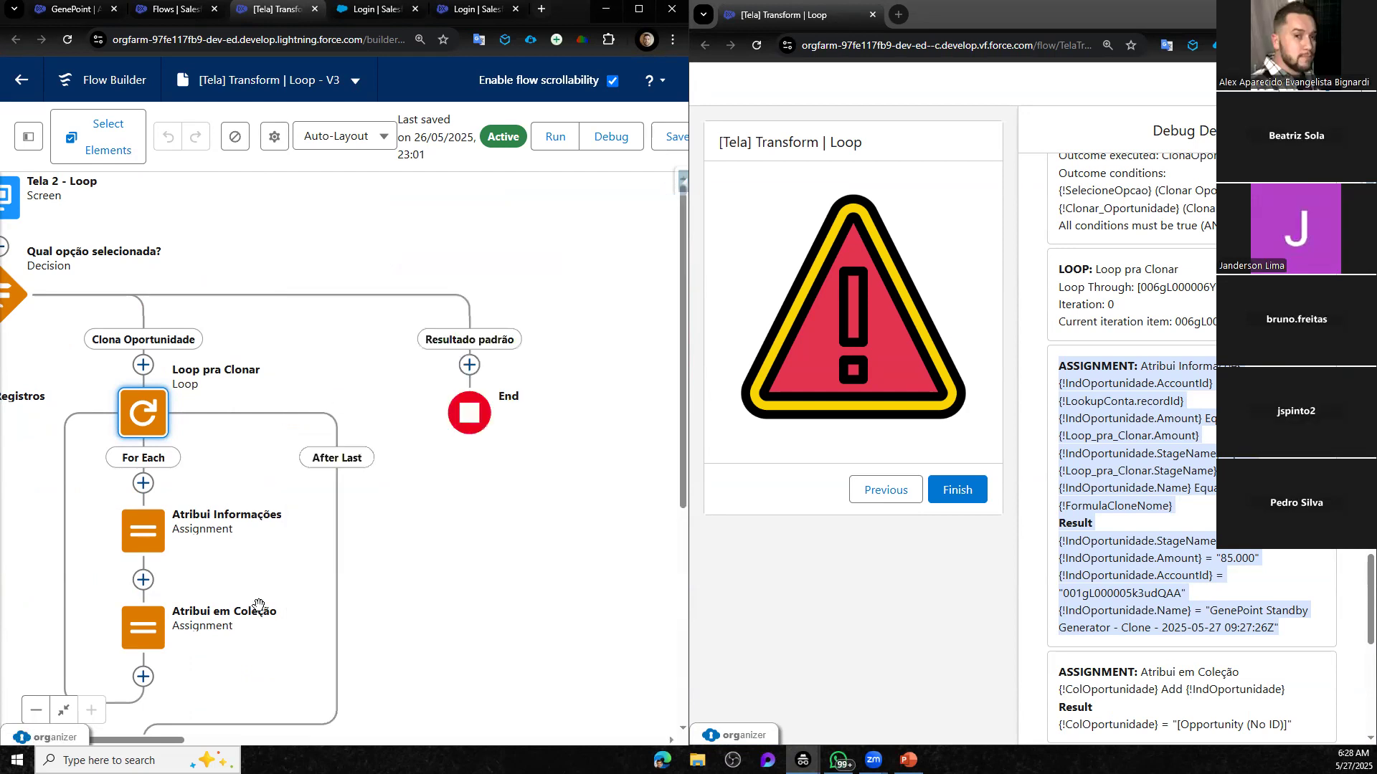
# Inspect the "Atribui Informações" assignment in a maximized window, including its Account ID value source, and then the "Atribui em Coleção" assignment
pyautogui.moveTo(258, 605); pyautogui.dragTo(424, 486)
pyautogui.click(316, 416)
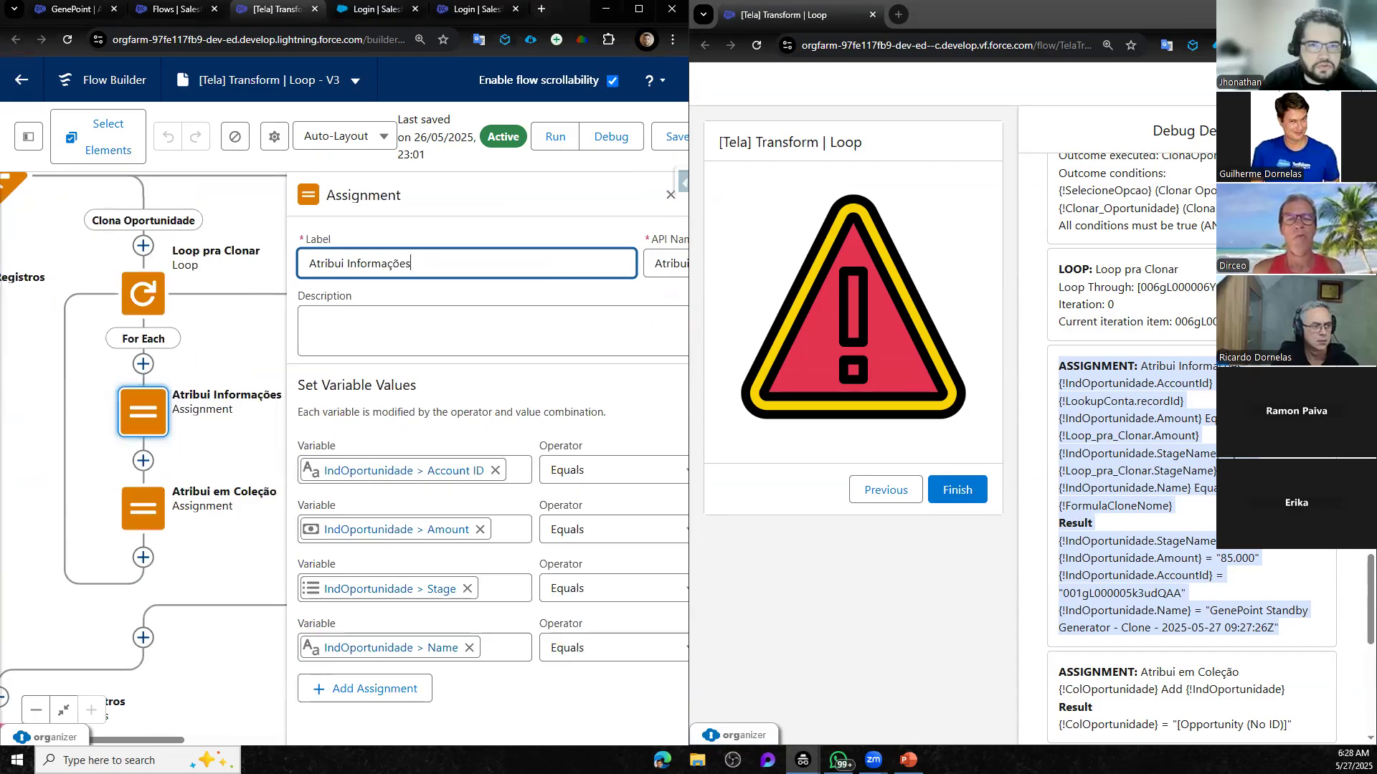
pyautogui.click(1361, 10)
pyautogui.click(639, 9)
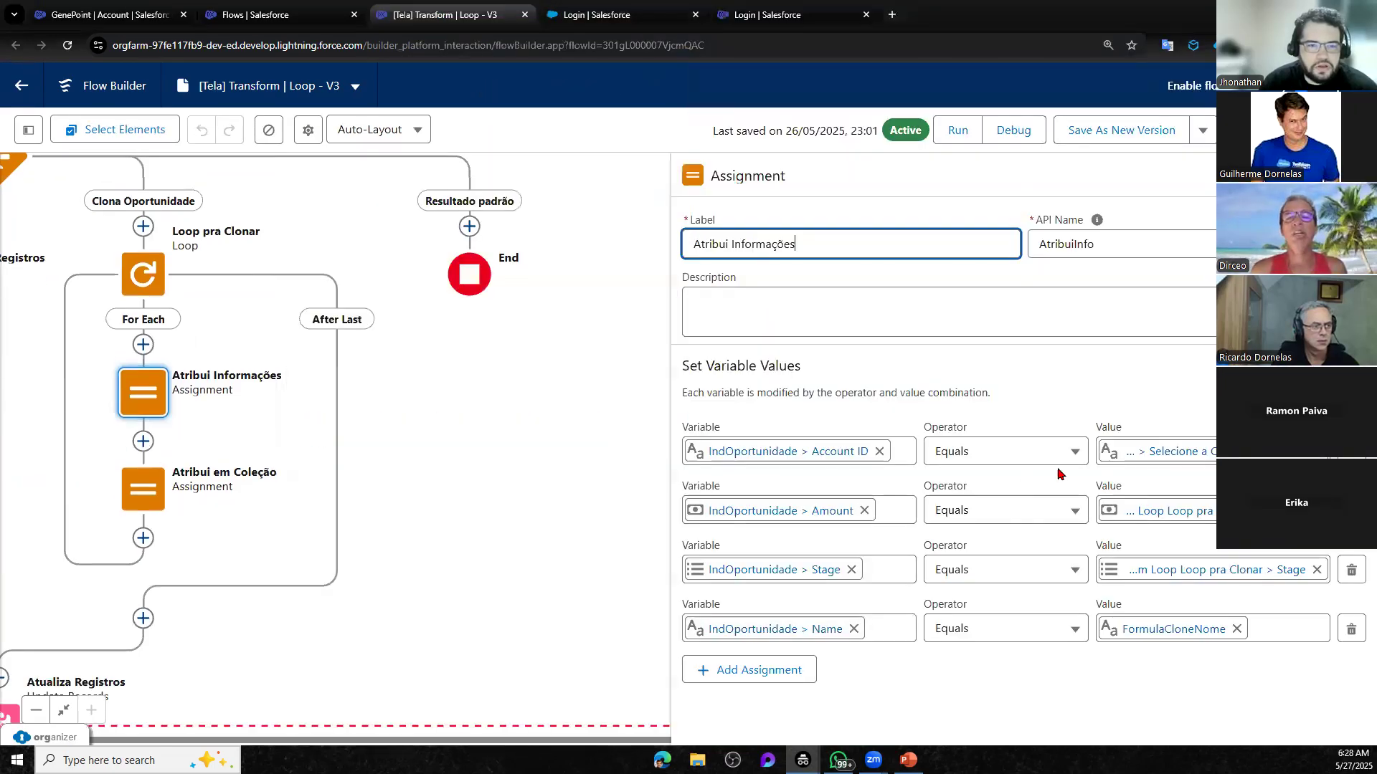
pyautogui.click(1196, 451)
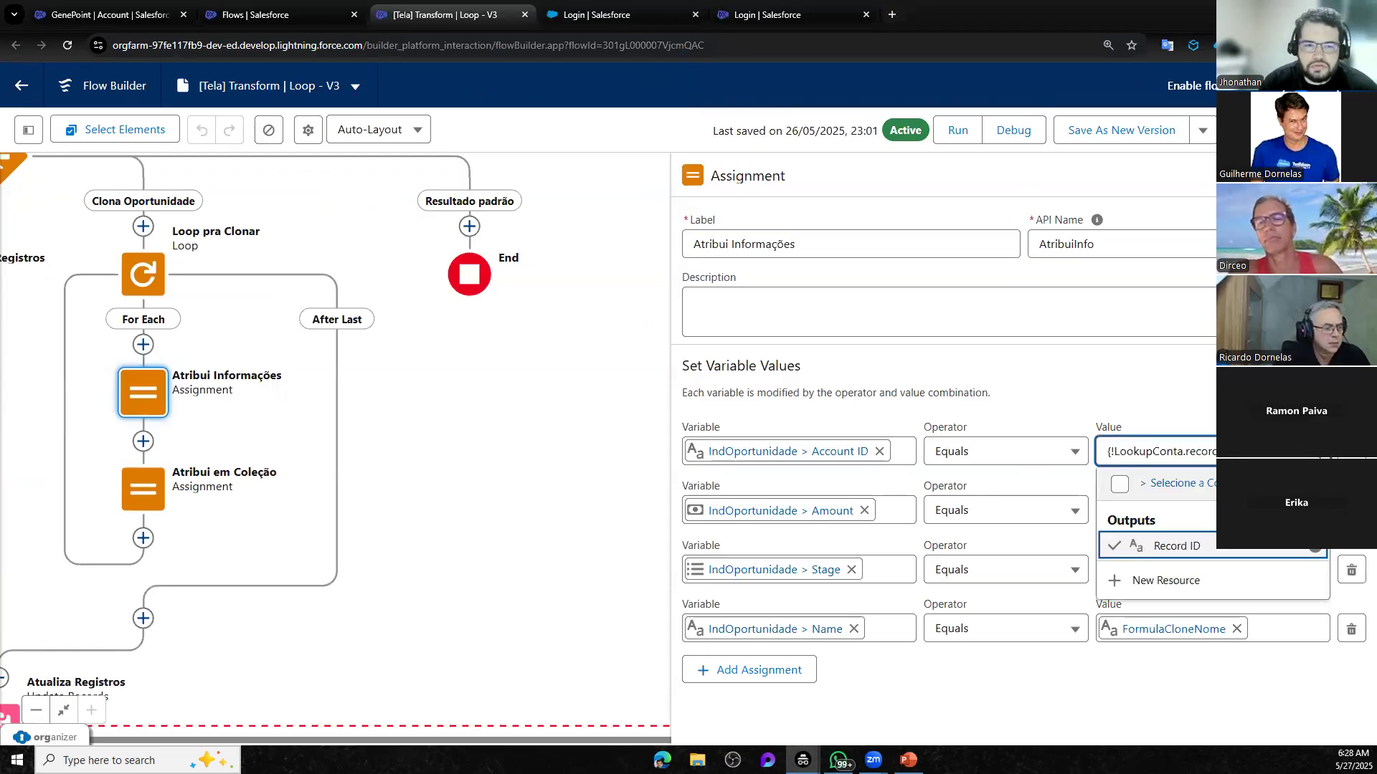
pyautogui.click(1190, 403)
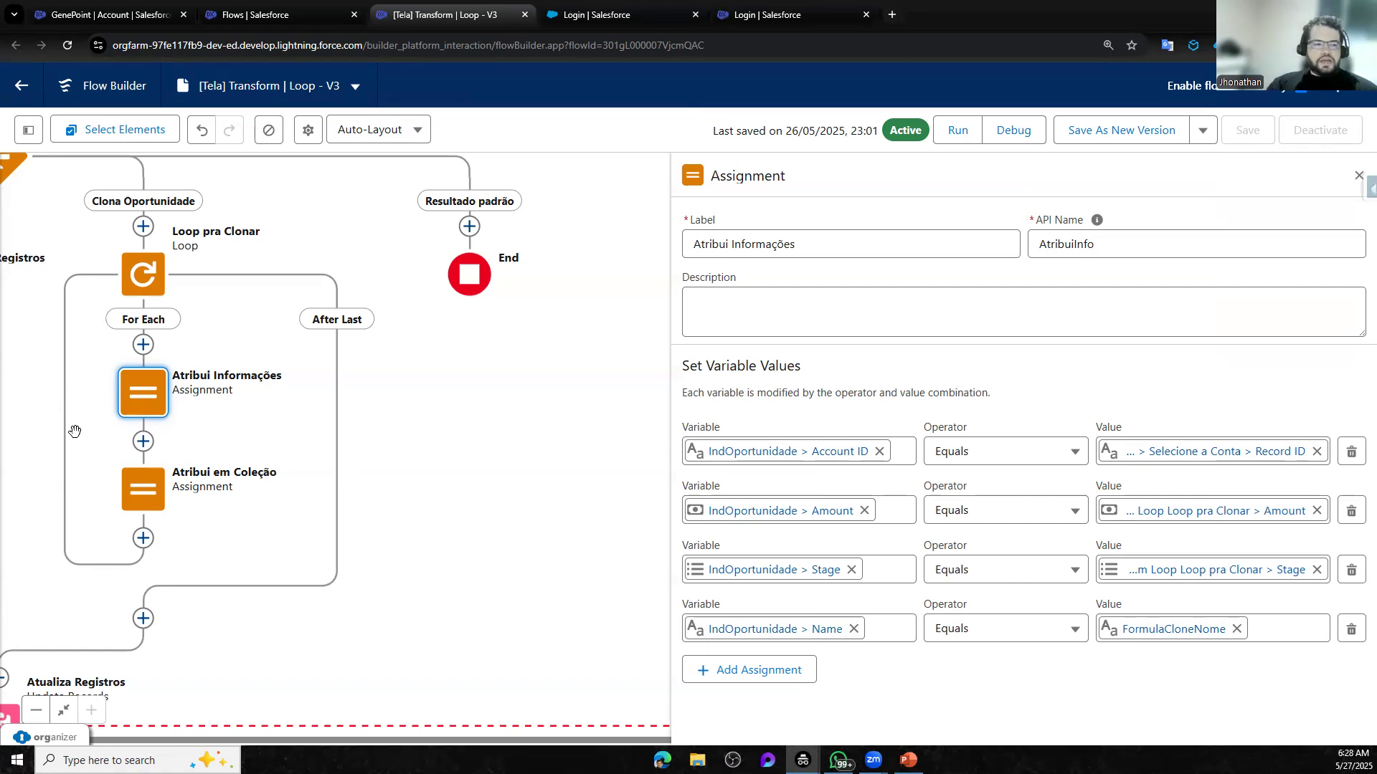
pyautogui.click(143, 489)
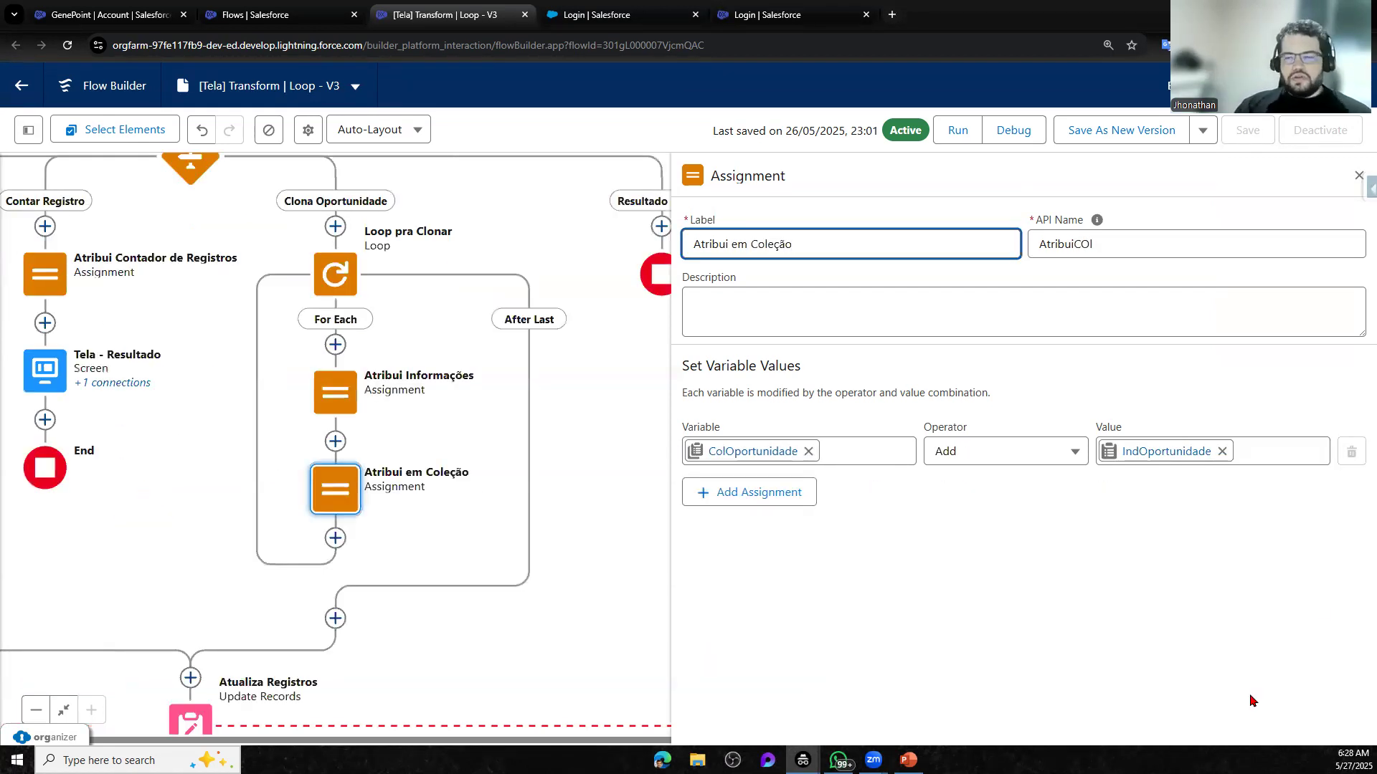
# In the "Atribui Informações" assignment, reselect the Account ID value as Tela 2 - Loop > Selecione a Conta > Record ID, and close it
pyautogui.click(334, 408)
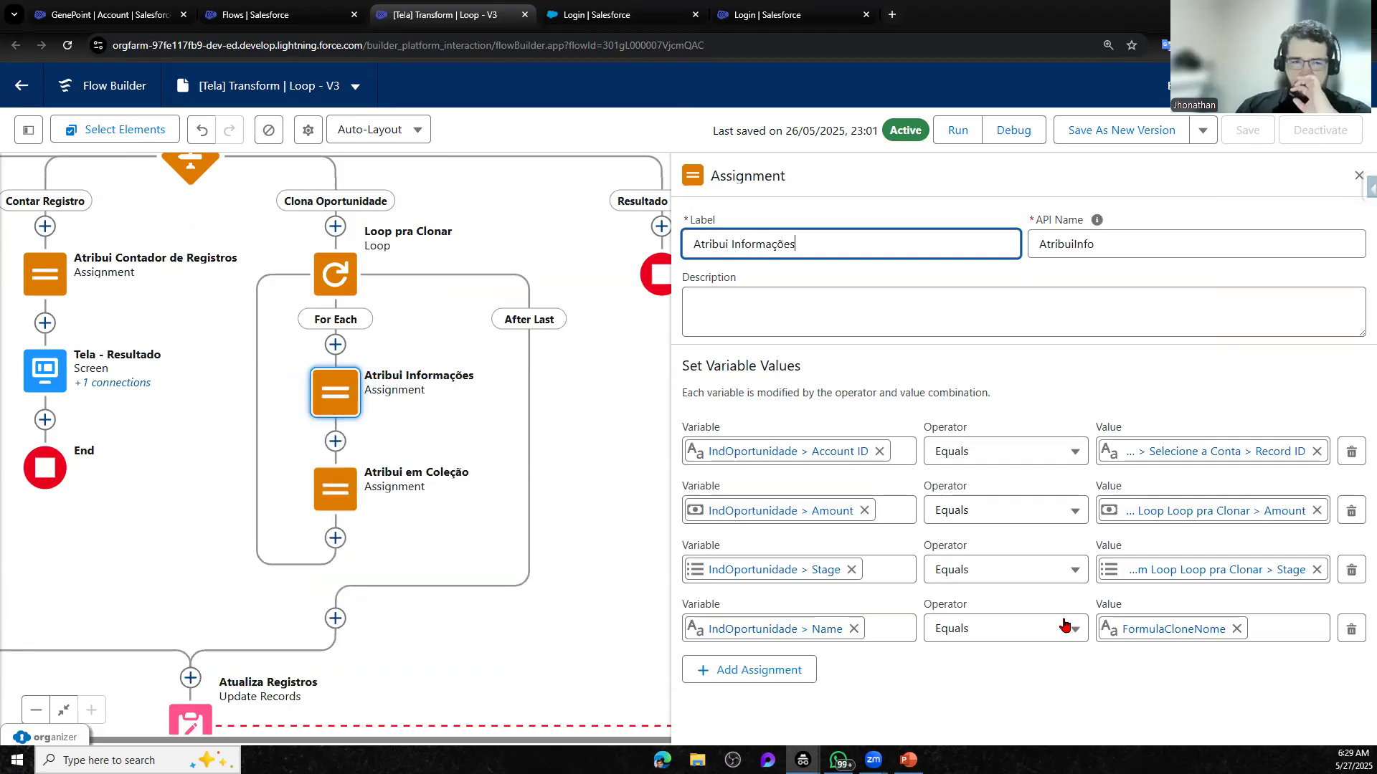
pyautogui.click(1227, 450)
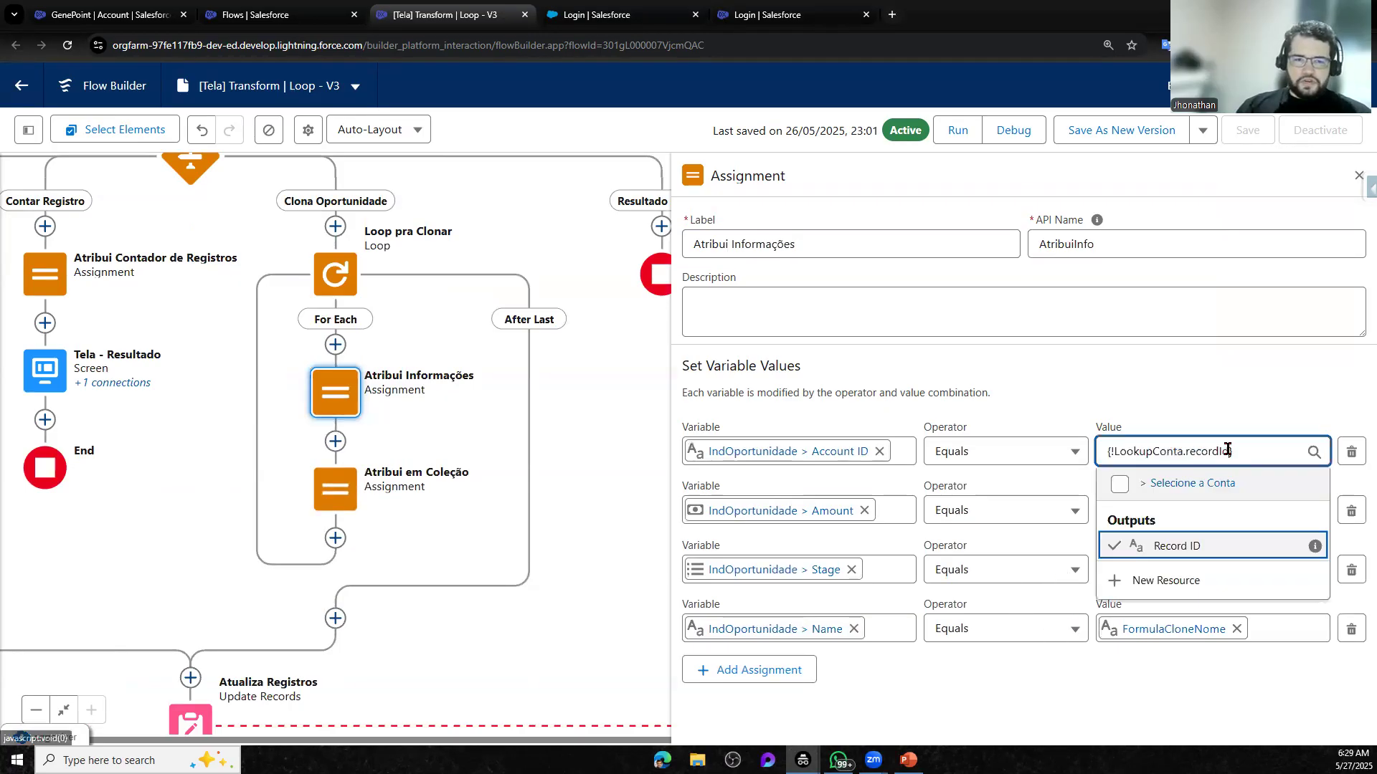
pyautogui.tripleClick(1170, 452)
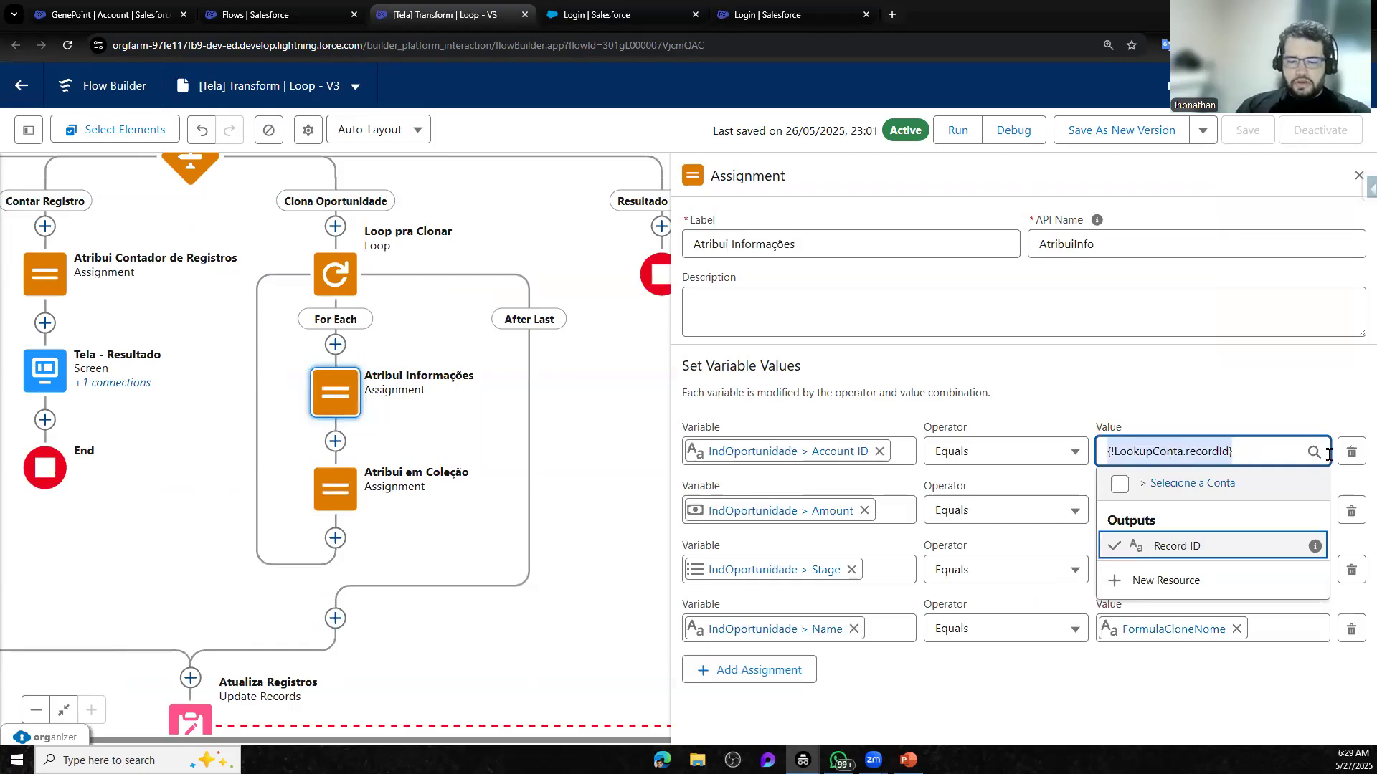
pyautogui.write('tela')
pyautogui.click(1219, 545)
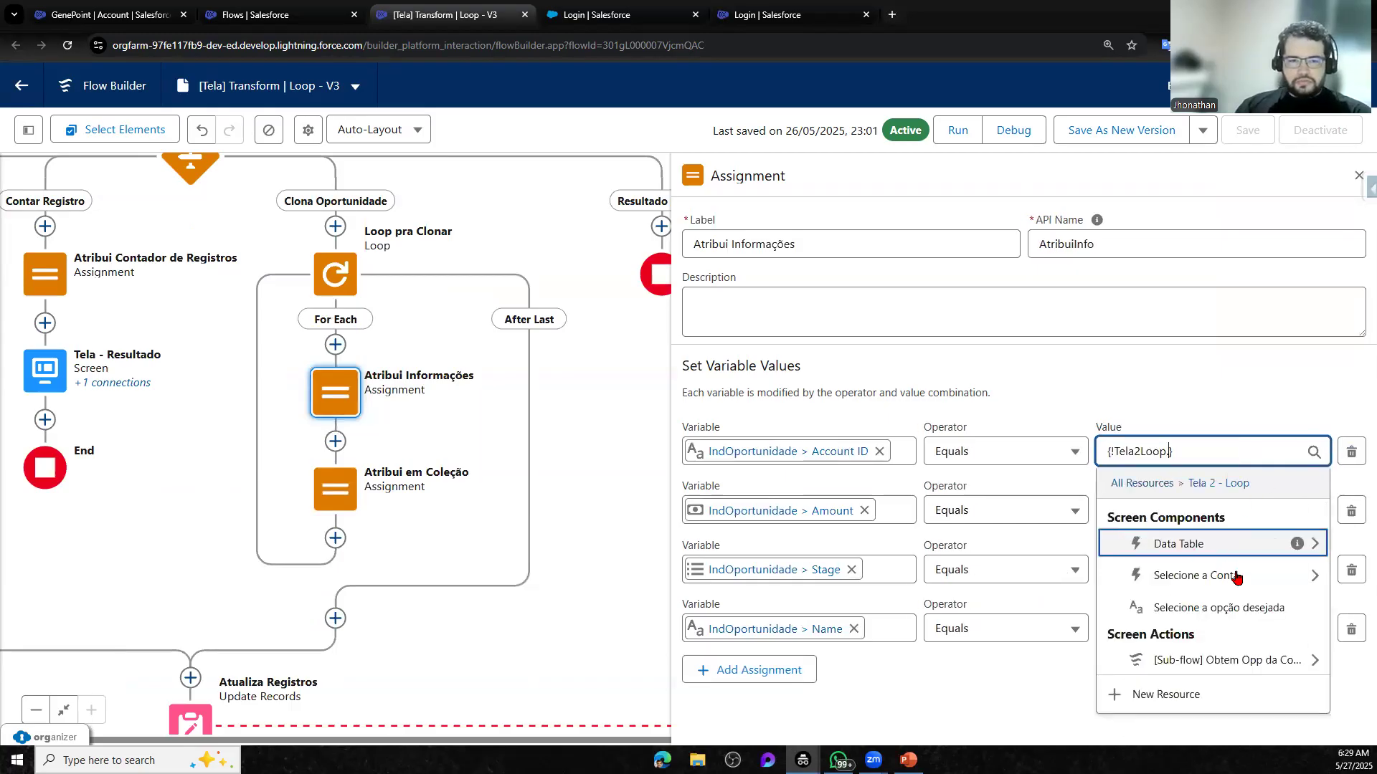
pyautogui.click(1237, 580)
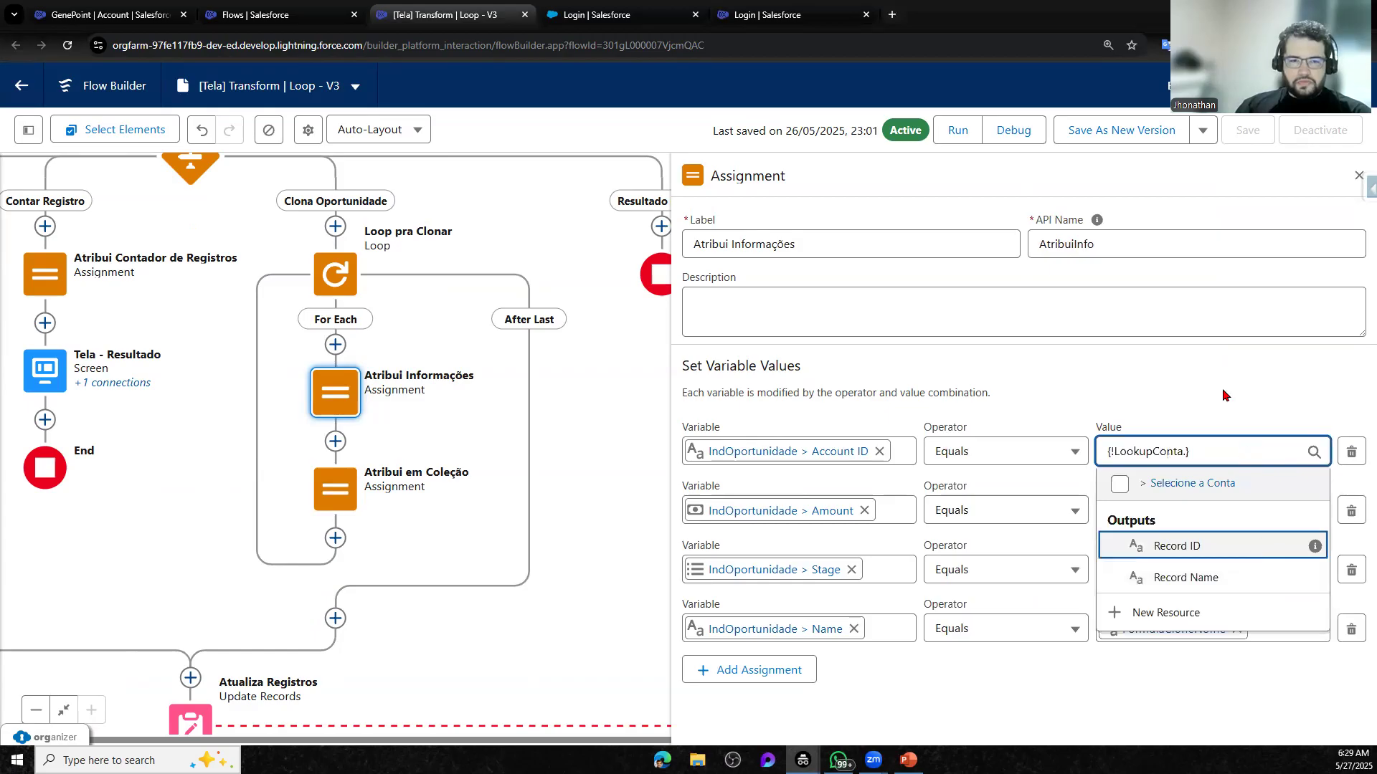
pyautogui.press('Return')
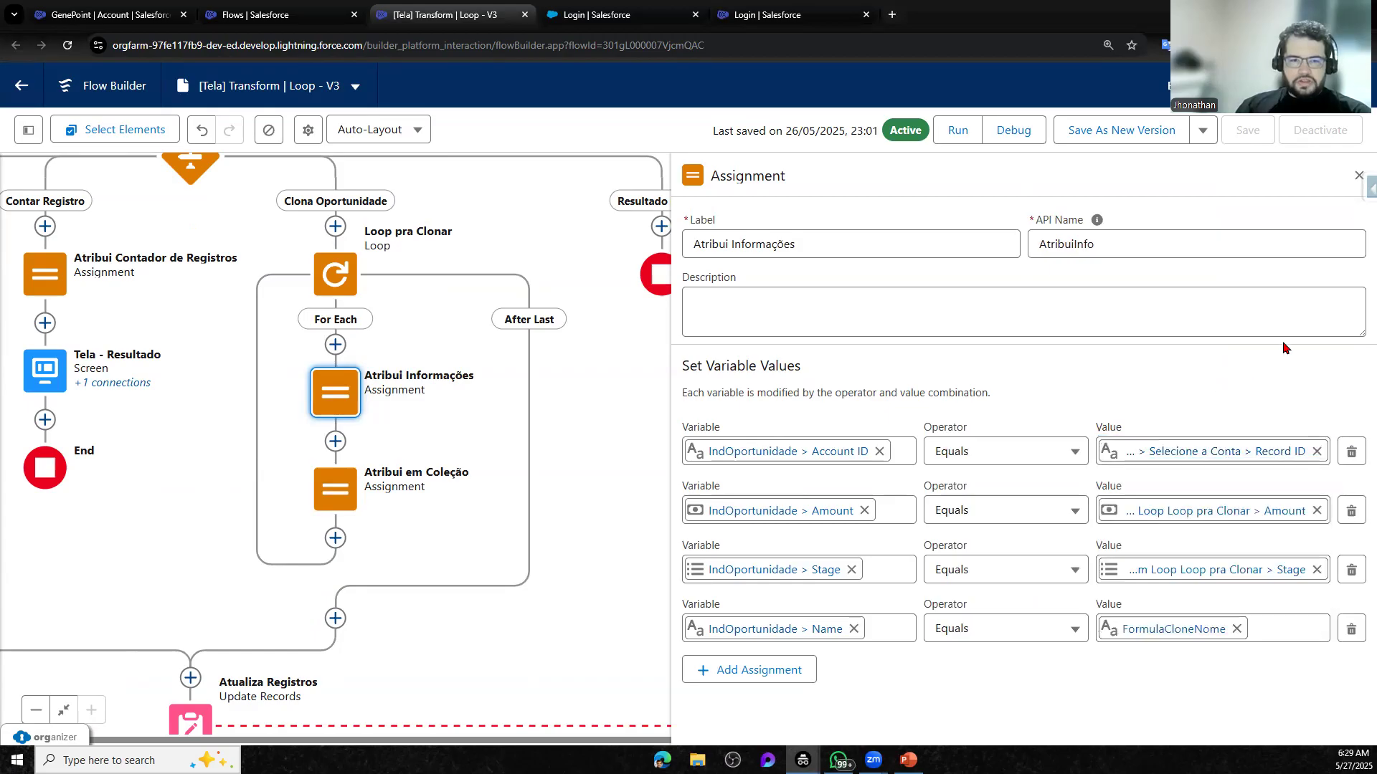
pyautogui.click(1357, 175)
# Locate the "Clona Oportunidade" path under "Tela 3 - Transform" in the flow diagram and open its Transform element
pyautogui.moveTo(793, 422); pyautogui.dragTo(329, 634)
pyautogui.moveTo(1097, 406); pyautogui.dragTo(553, 340)
pyautogui.moveTo(997, 418); pyautogui.dragTo(674, 432)
pyautogui.click(744, 449)
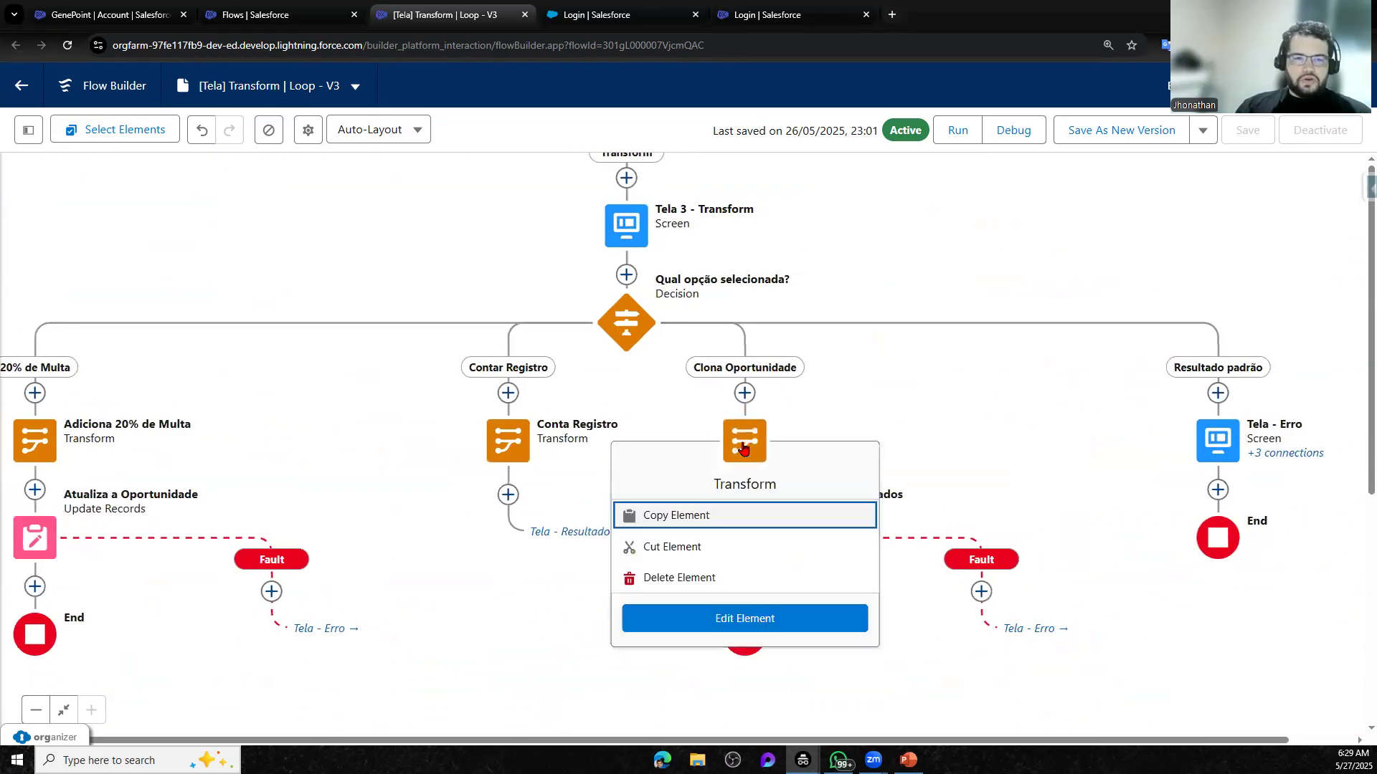
pyautogui.doubleClick(744, 449)
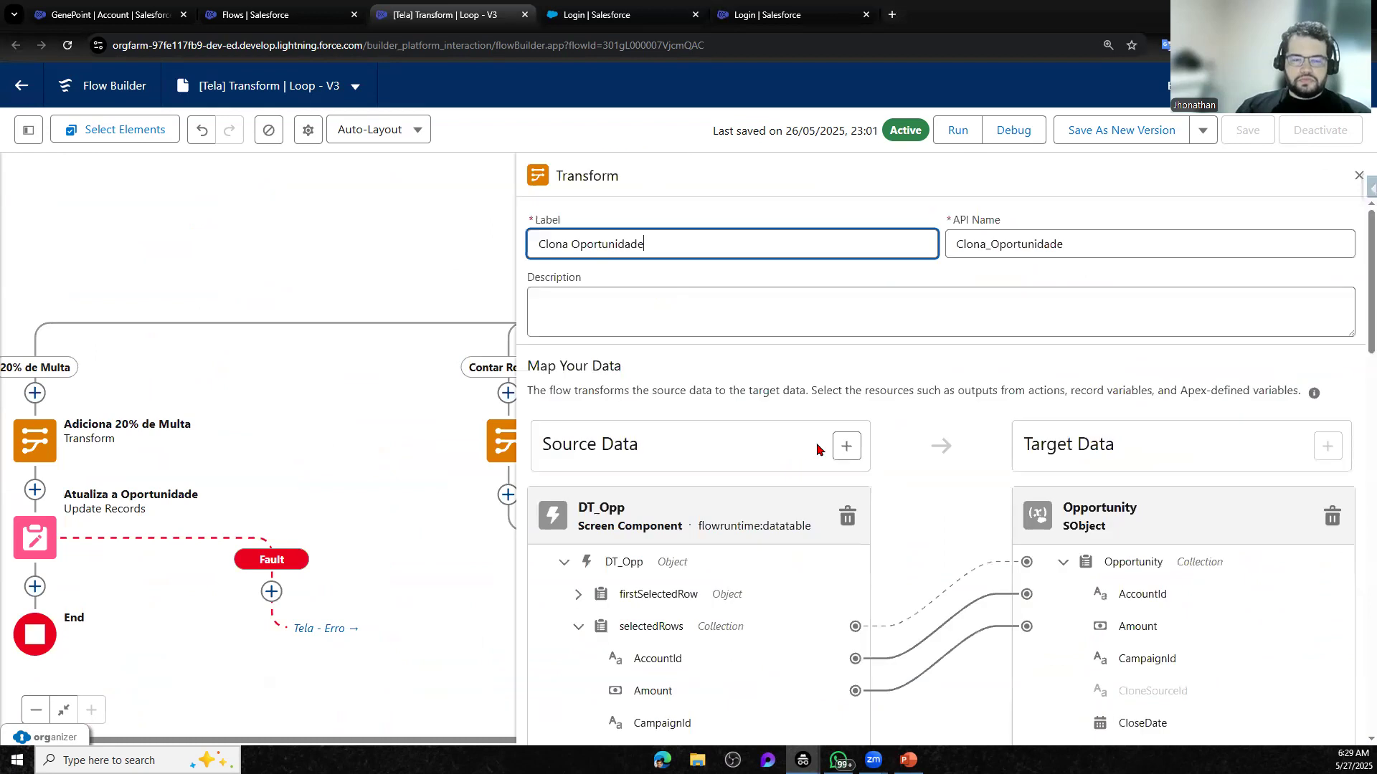
# Examine which DT_Opp selectedRows fields are mapped to the target Opportunity collection, from AccountId and Amount down to Name and StageName
pyautogui.scroll(-1, 832, 448)
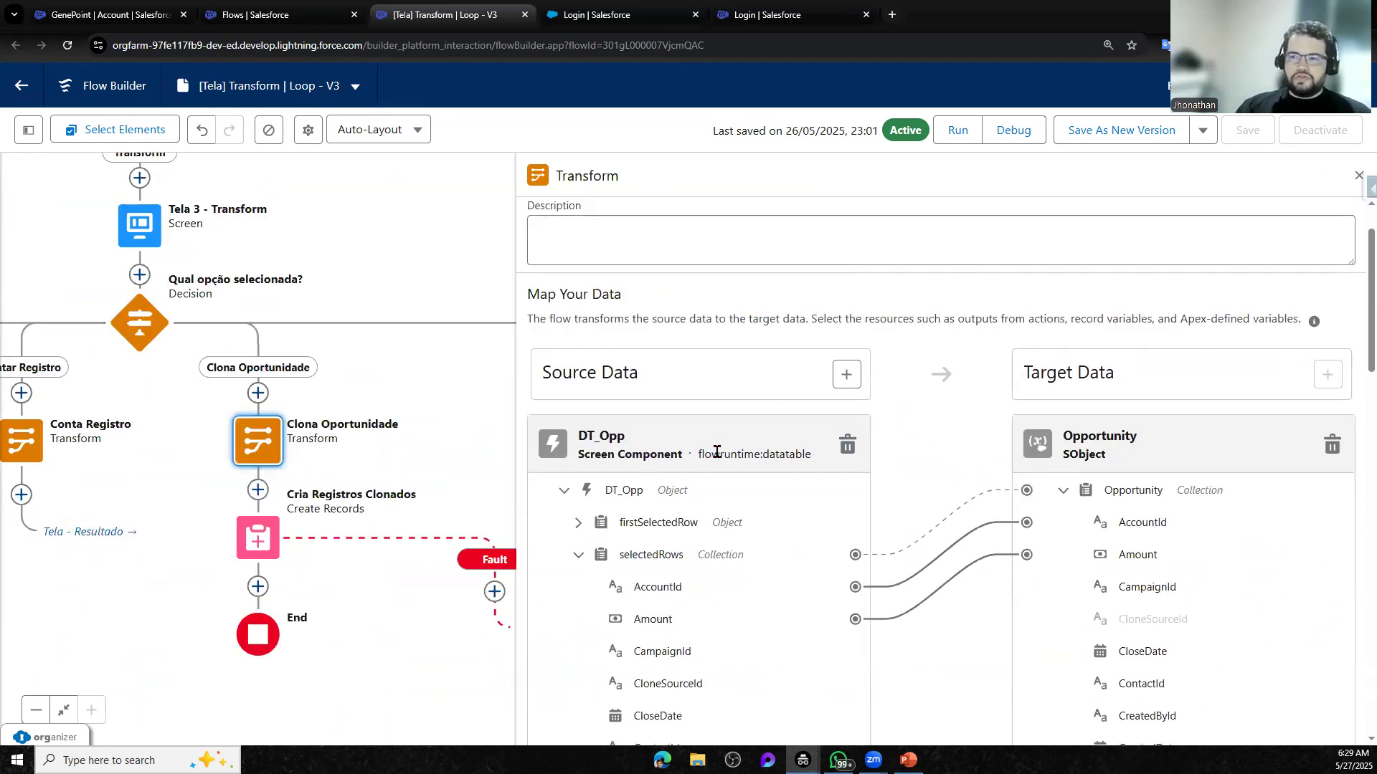
pyautogui.scroll(-1, 716, 452)
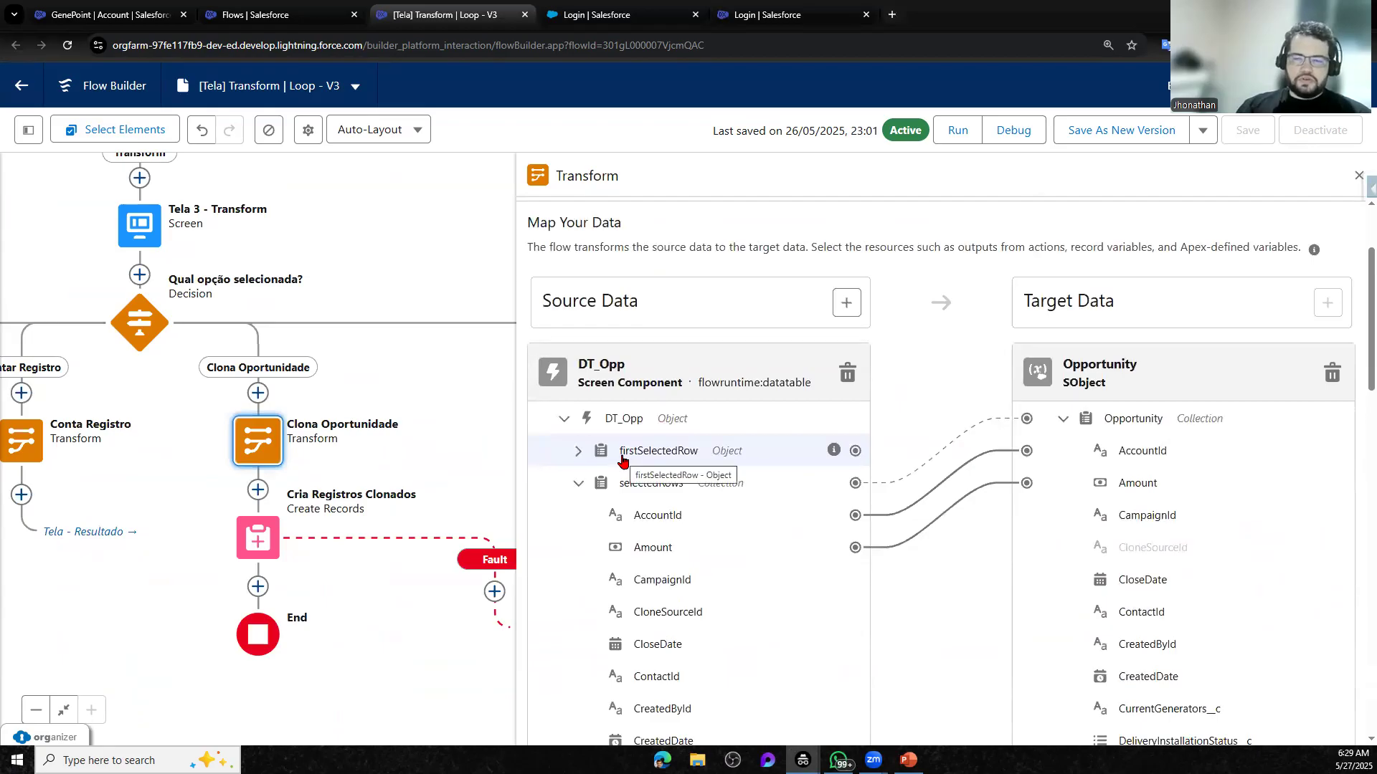
pyautogui.scroll(-1, 622, 459)
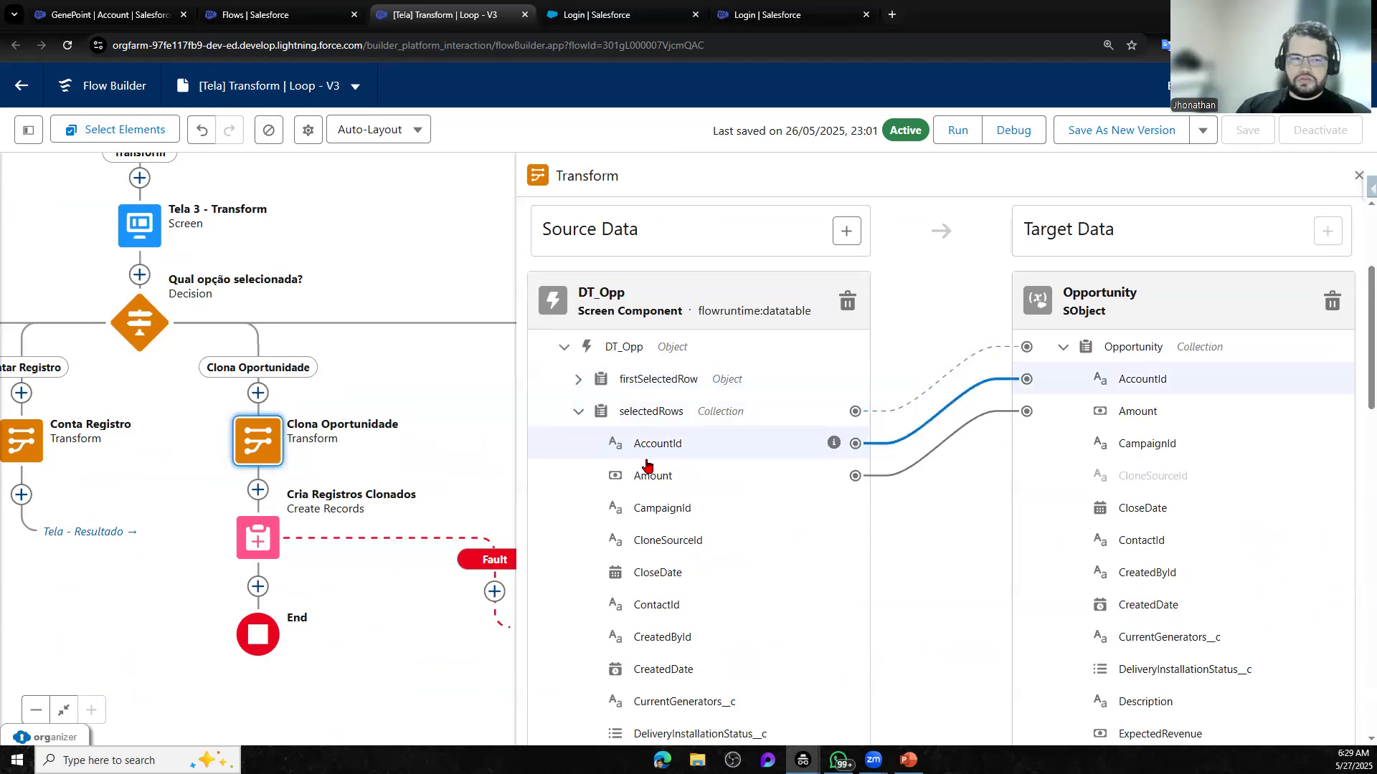
pyautogui.scroll(-1, 613, 467)
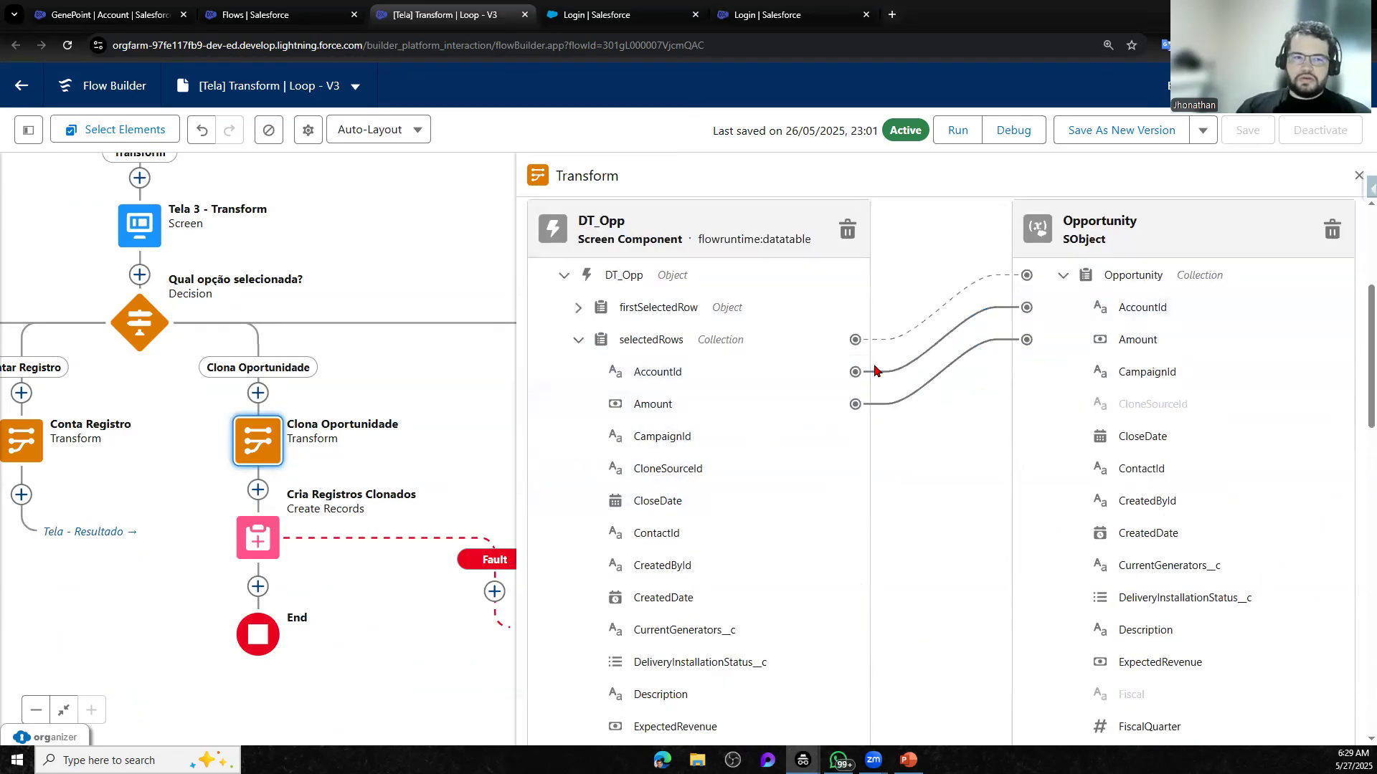
pyautogui.scroll(1, 1029, 339)
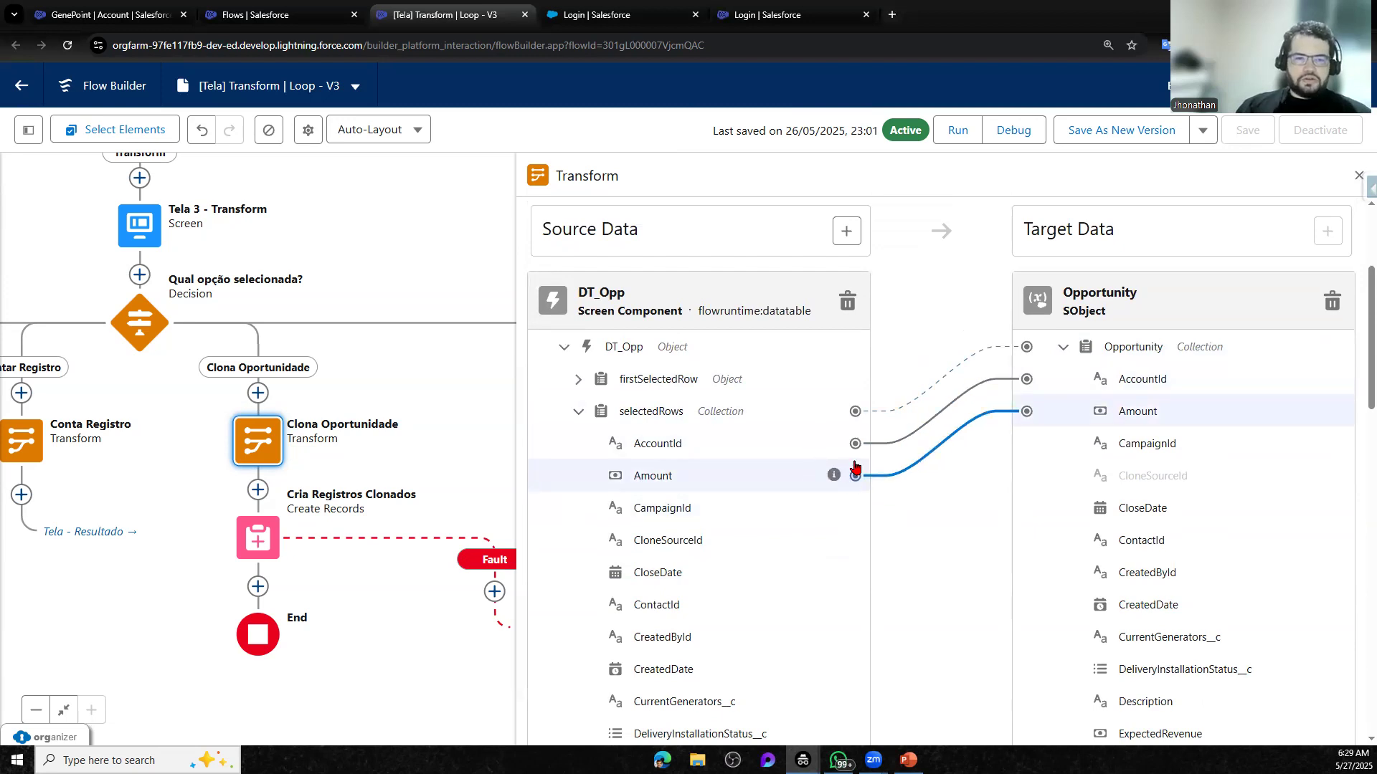
pyautogui.scroll(-6, 853, 441)
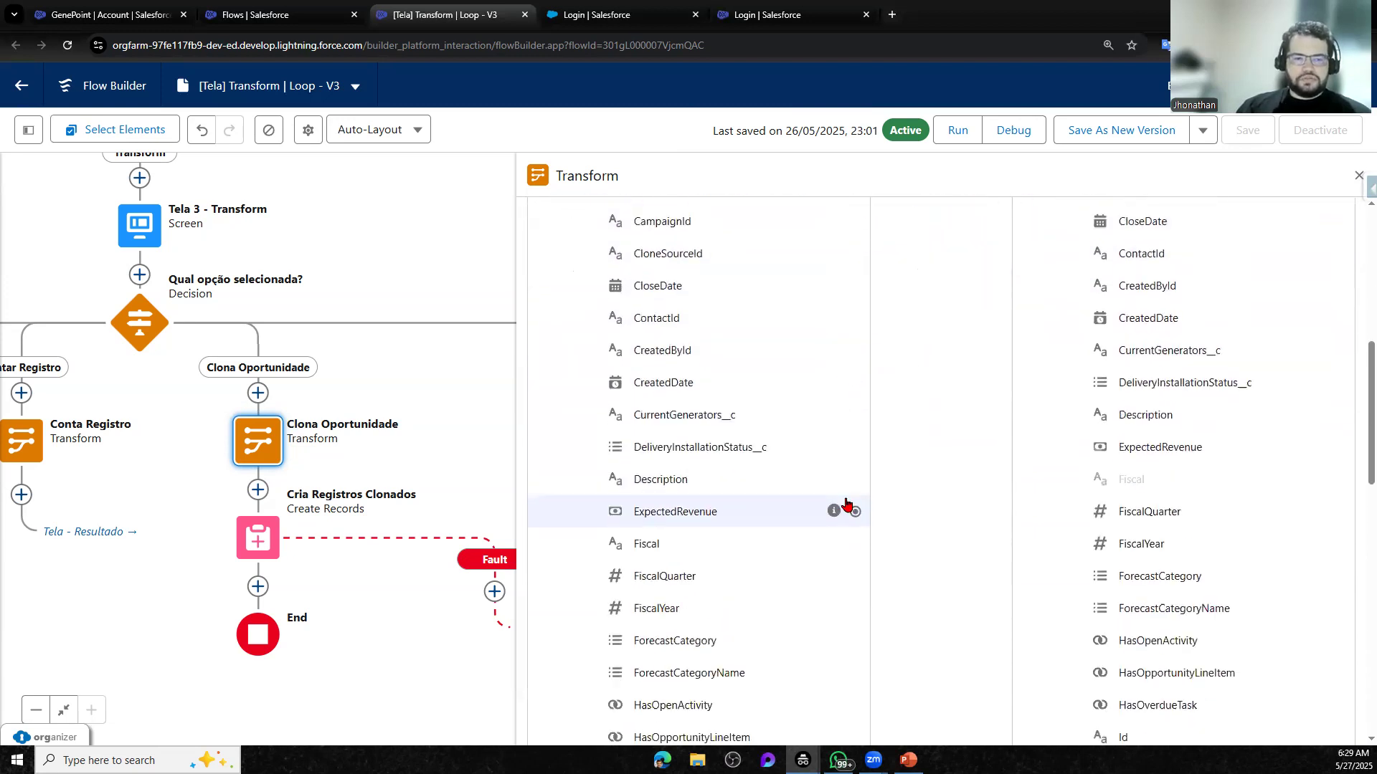
pyautogui.scroll(-10, 843, 532)
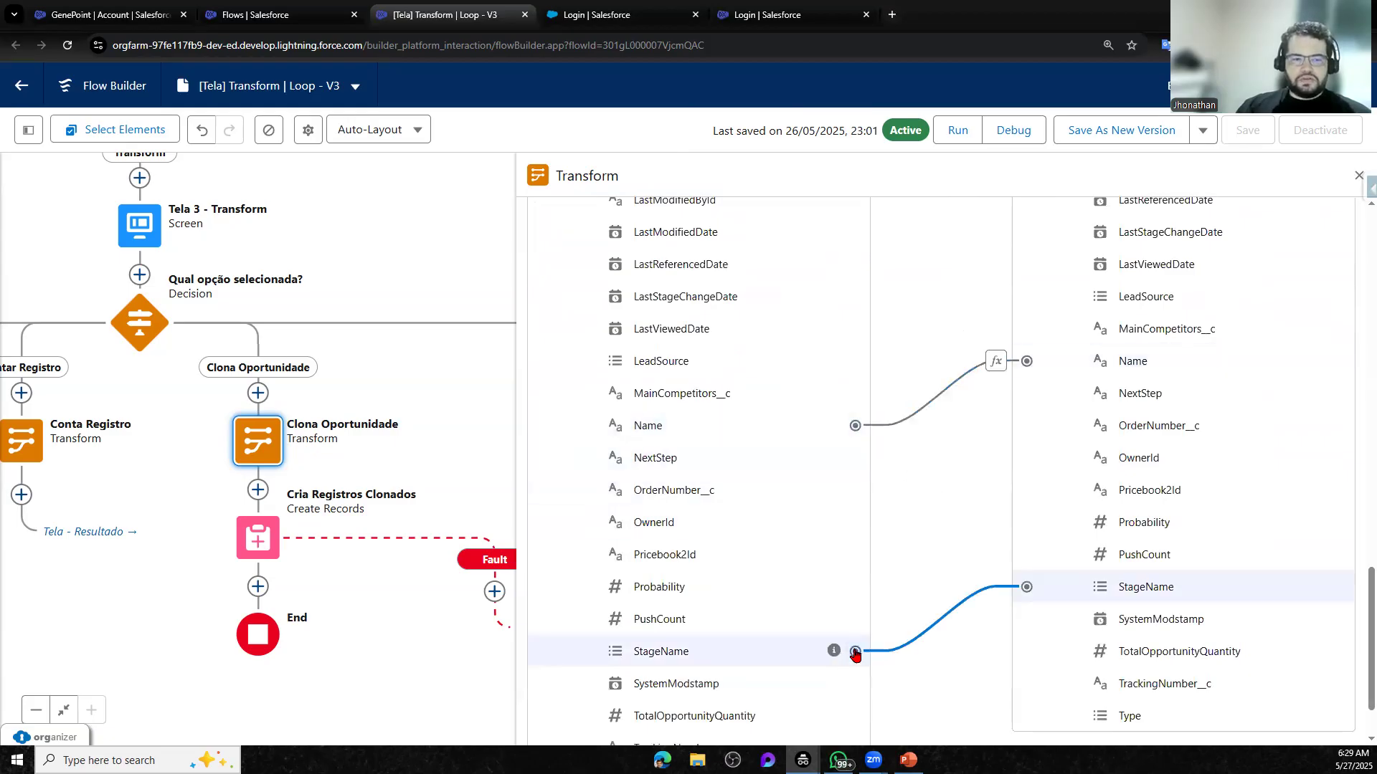
pyautogui.scroll(-1, 855, 656)
pyautogui.scroll(2, 852, 624)
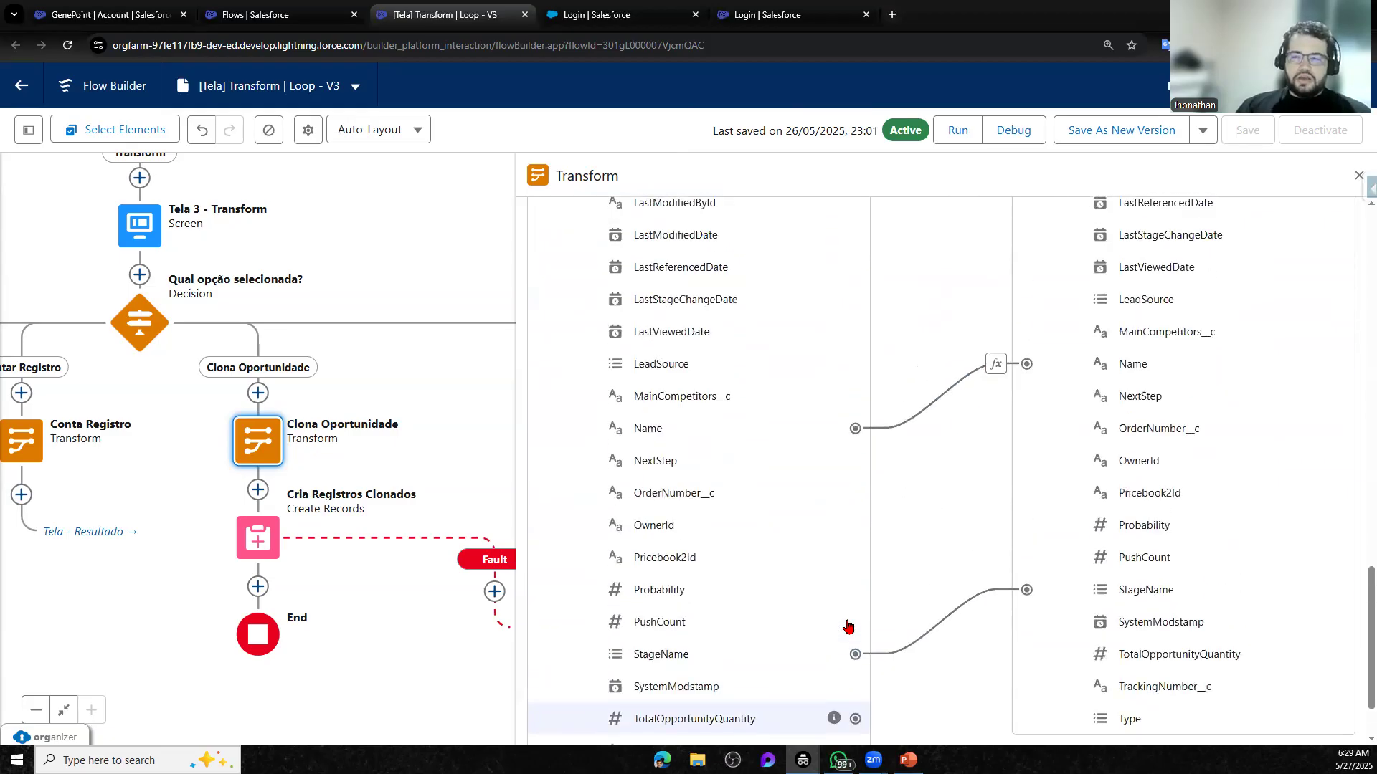
pyautogui.scroll(5, 854, 573)
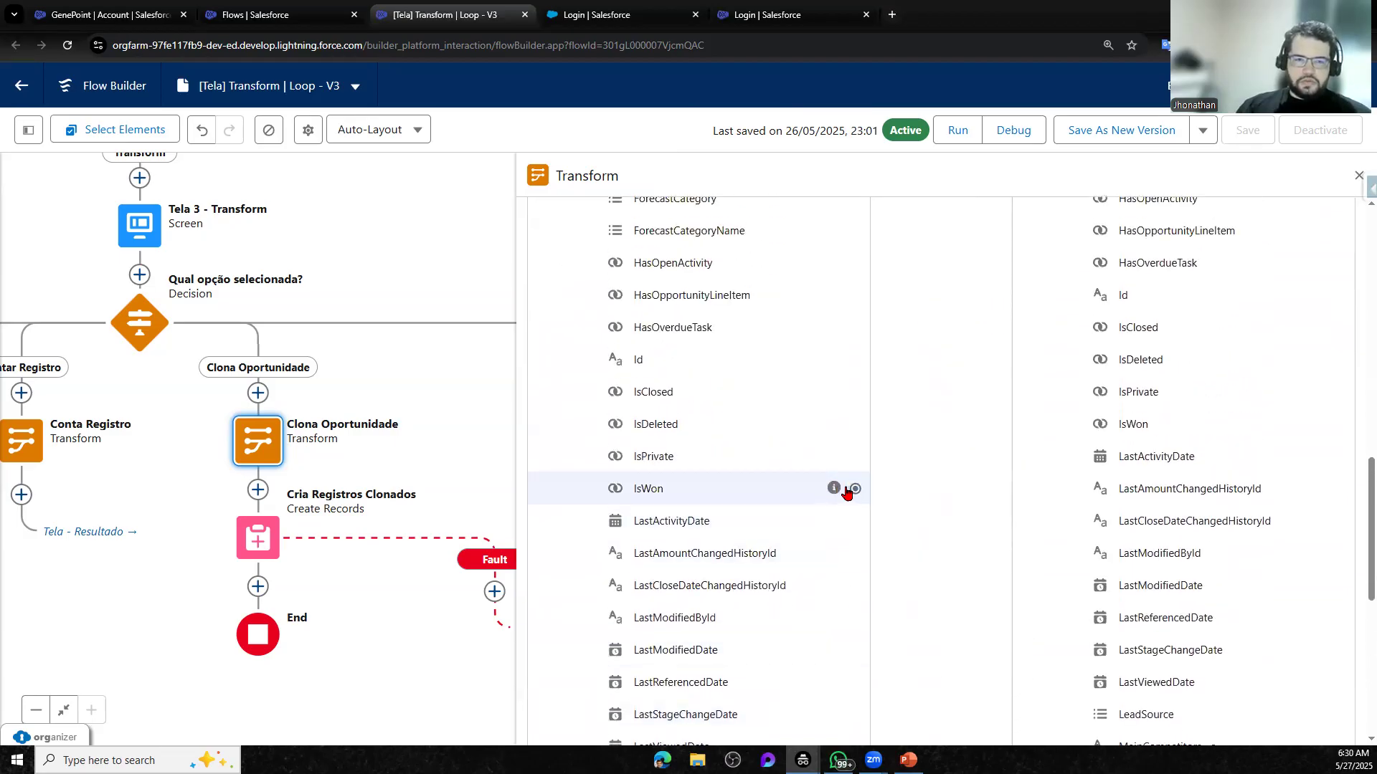
# Map the ForecastCategory source field of selectedRows to the ForecastCategory field of the target Opportunity
pyautogui.scroll(3, 854, 459)
pyautogui.moveTo(855, 414); pyautogui.dragTo(1021, 362)
pyautogui.scroll(8, 939, 466)
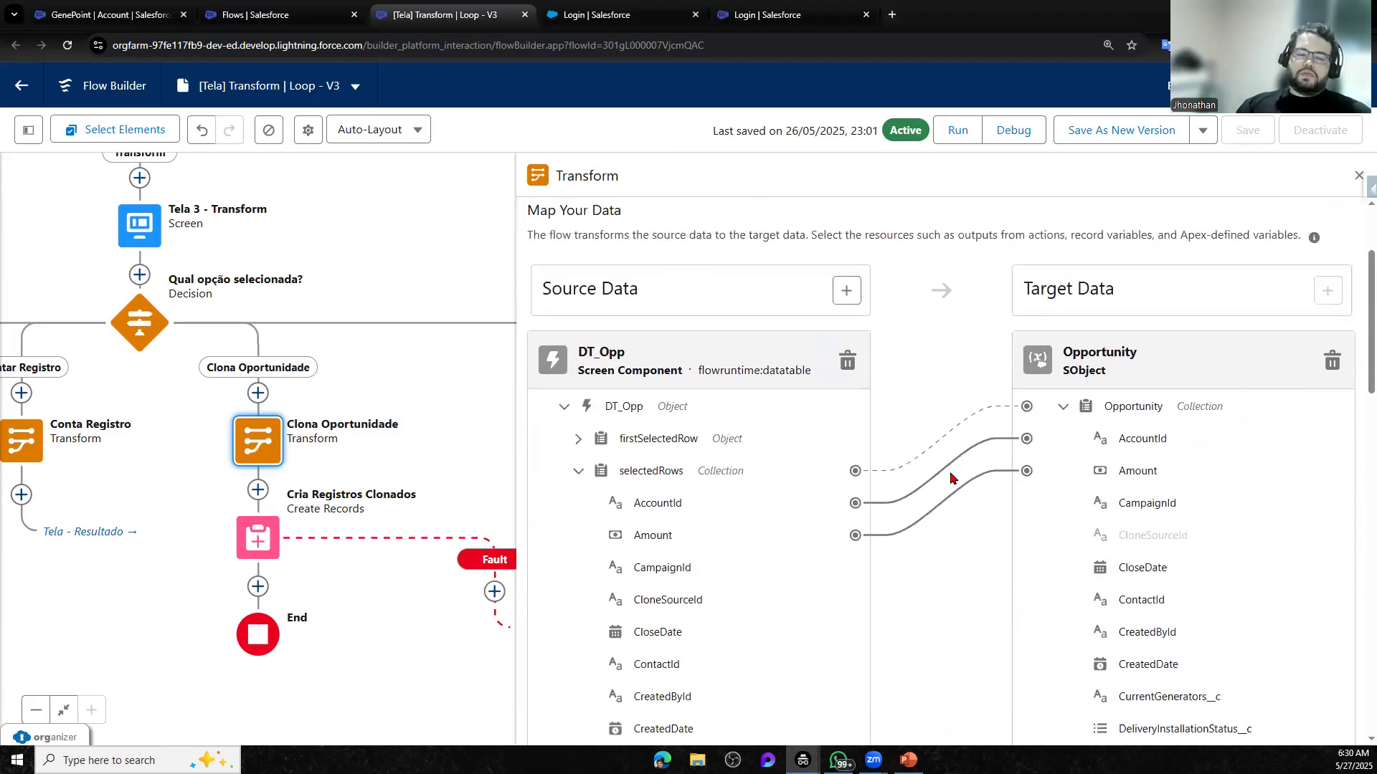
# Review the full list of field mappings between DT_Opp and Opportunity again, including the ForecastCategory connection and the Name formula
pyautogui.scroll(1, 997, 559)
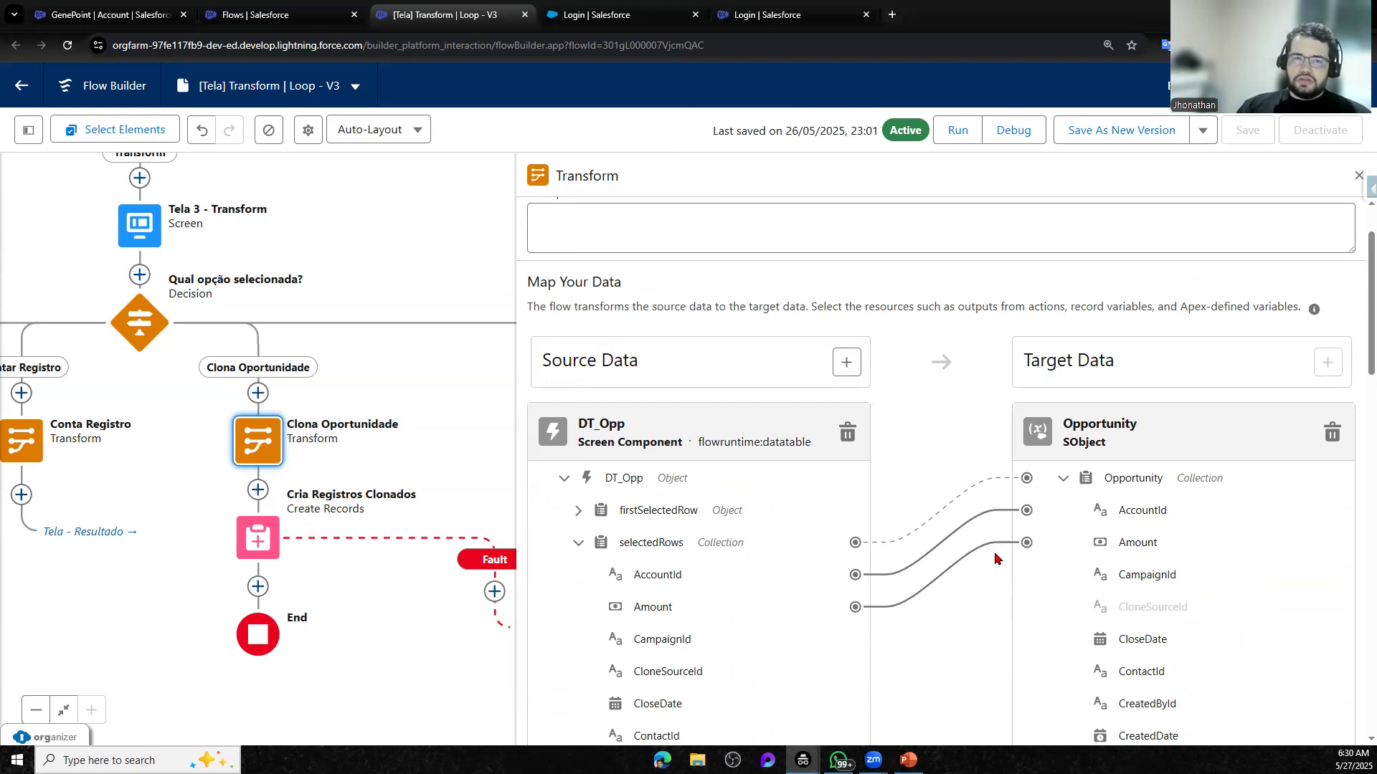
pyautogui.moveTo(128, 480); pyautogui.dragTo(833, 450)
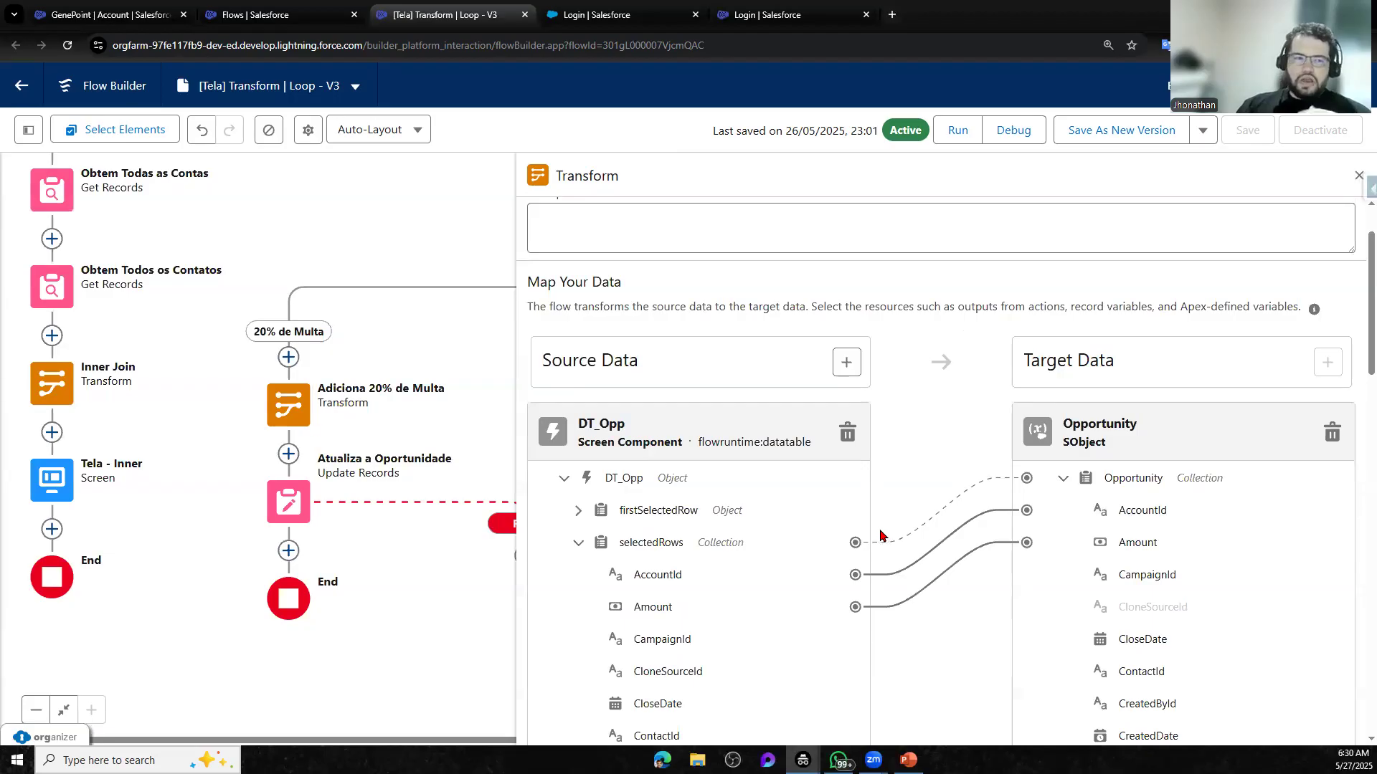
pyautogui.scroll(-10, 881, 535)
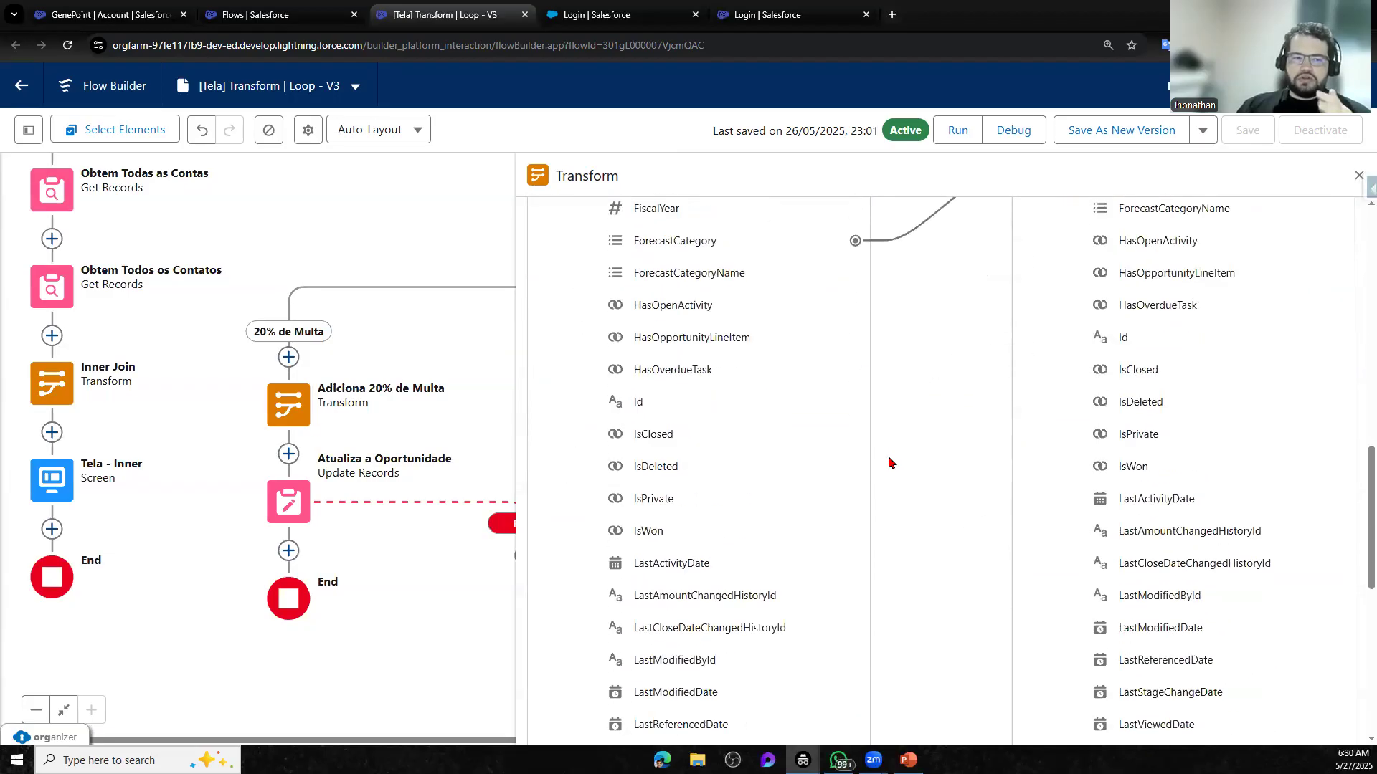
pyautogui.scroll(-4, 888, 463)
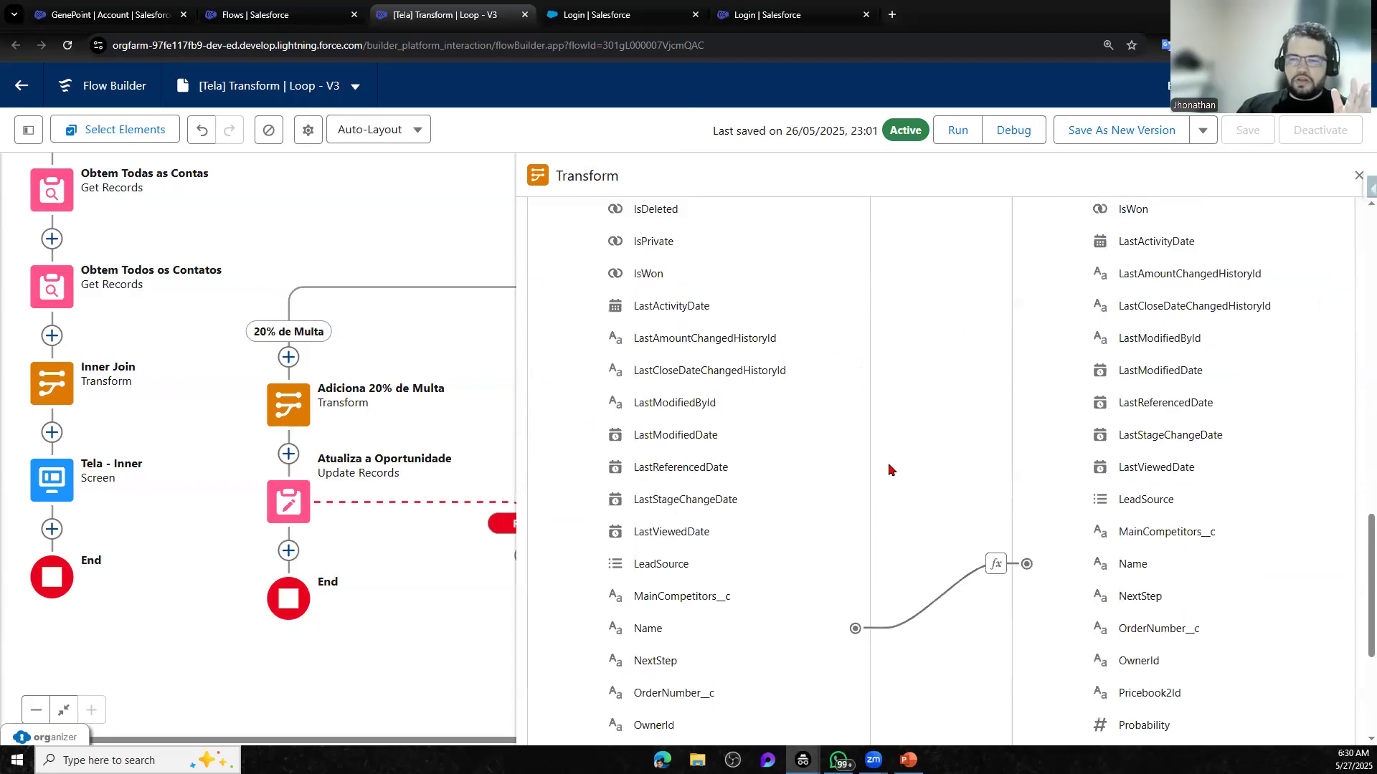
pyautogui.scroll(8, 888, 470)
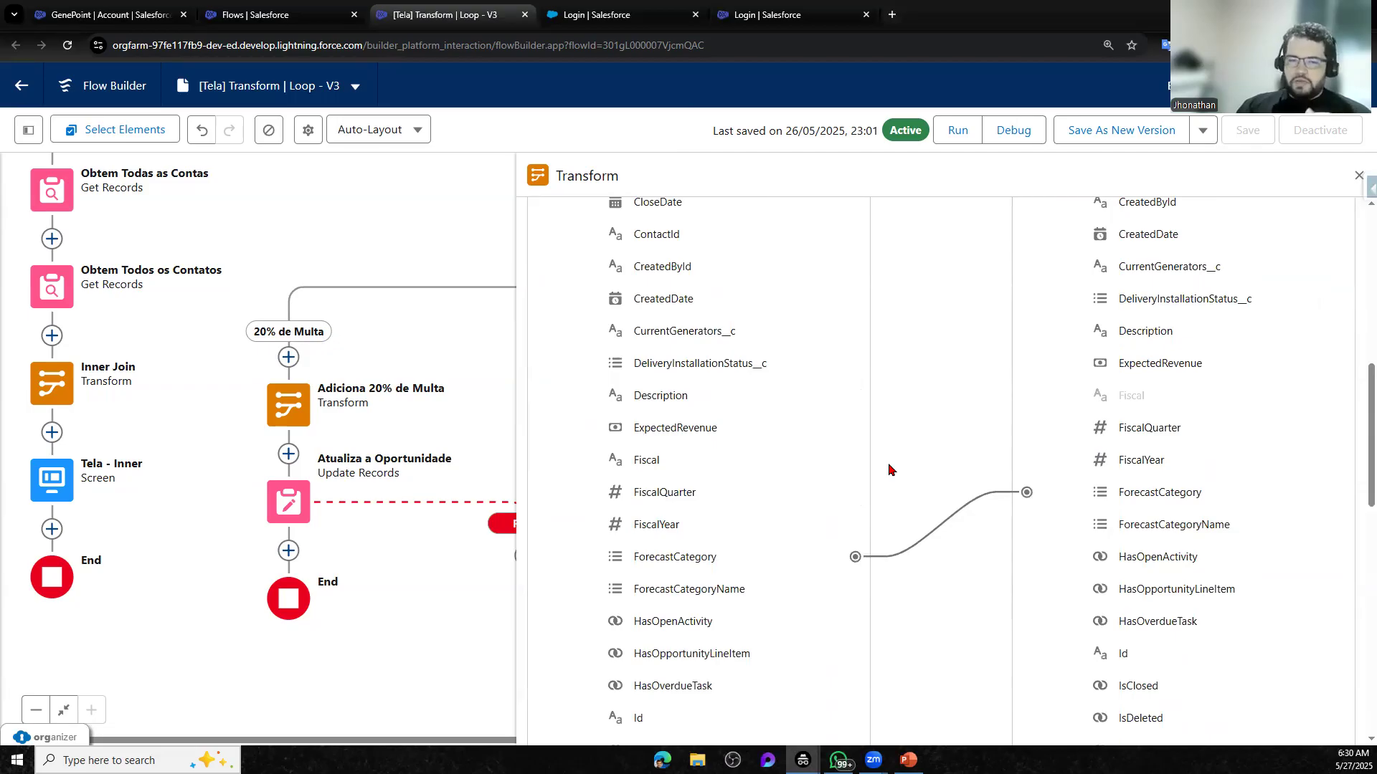
pyautogui.scroll(6, 888, 470)
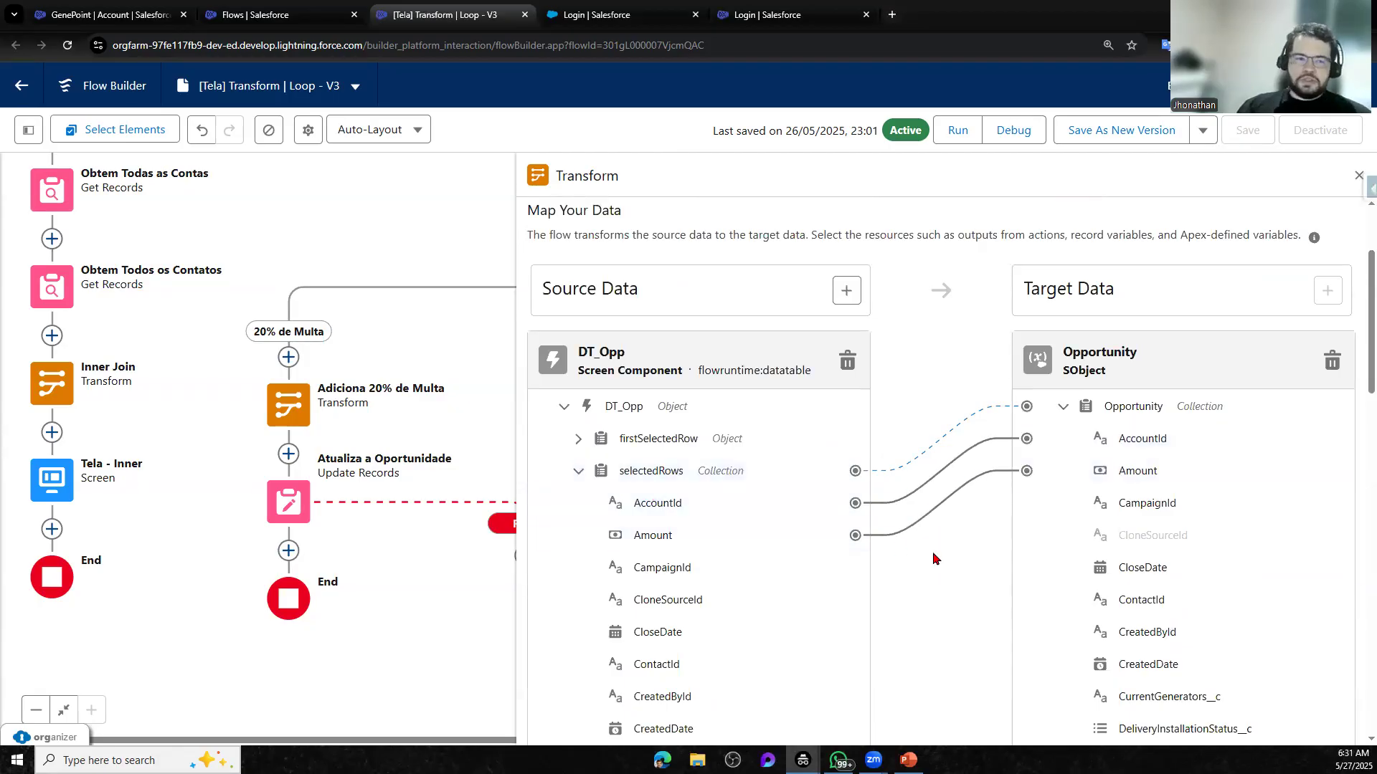
pyautogui.scroll(-4, 932, 556)
pyautogui.scroll(-6, 934, 559)
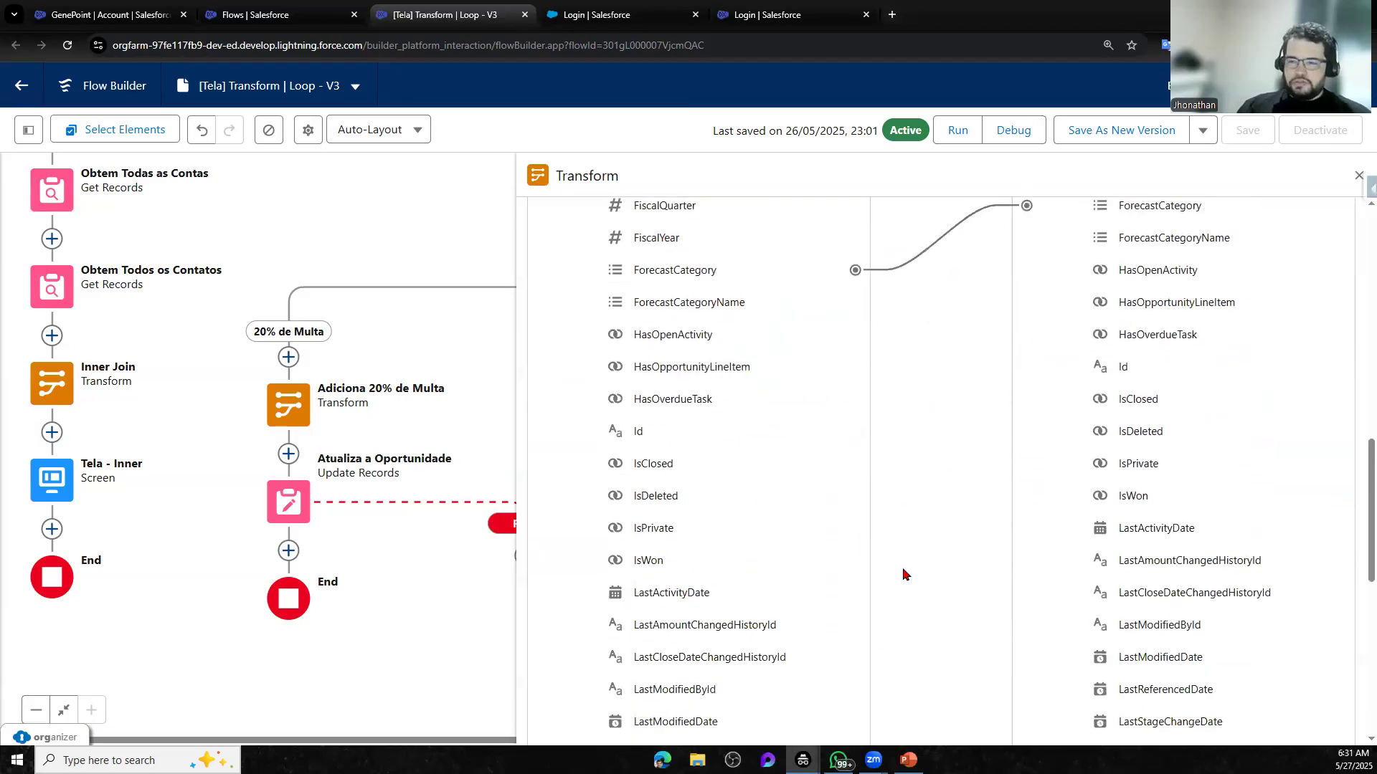
pyautogui.scroll(-5, 902, 574)
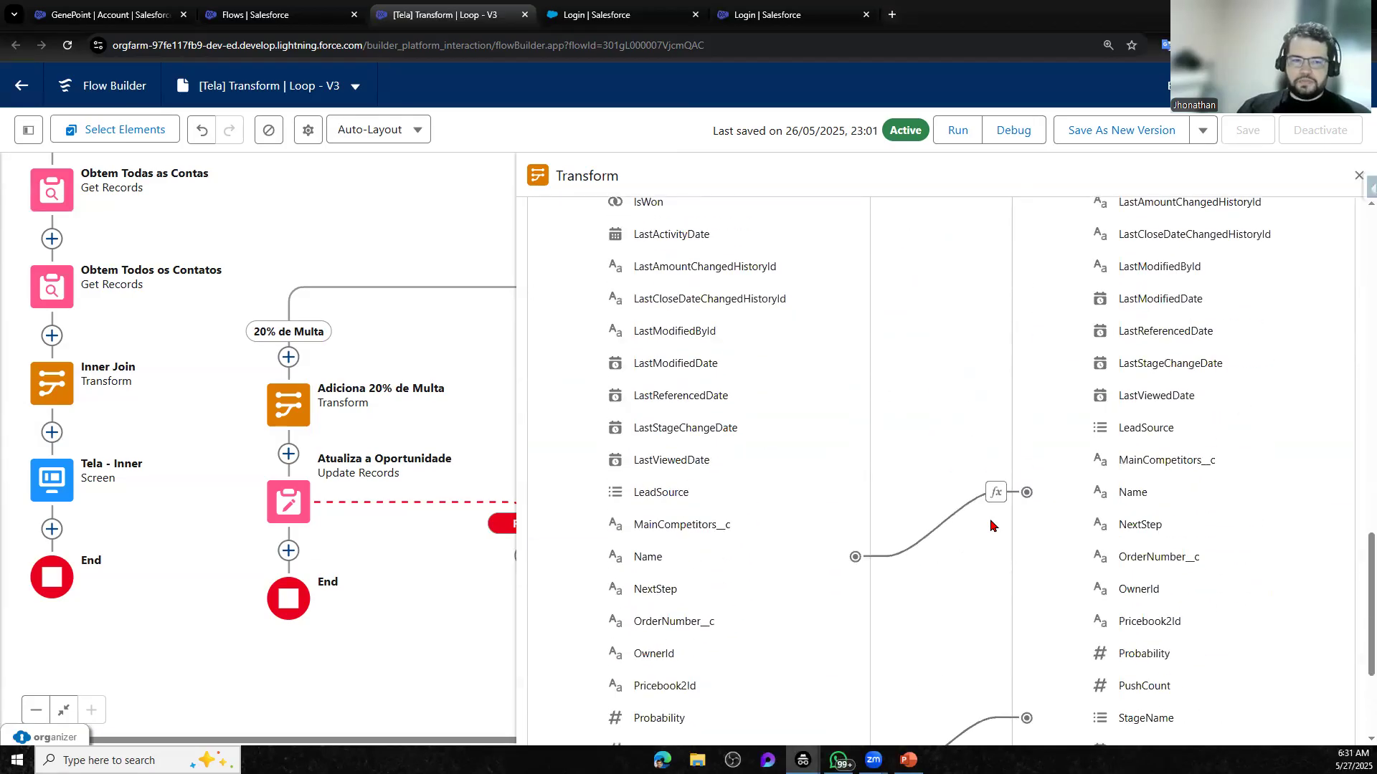
pyautogui.scroll(5, 942, 527)
pyautogui.scroll(10, 922, 355)
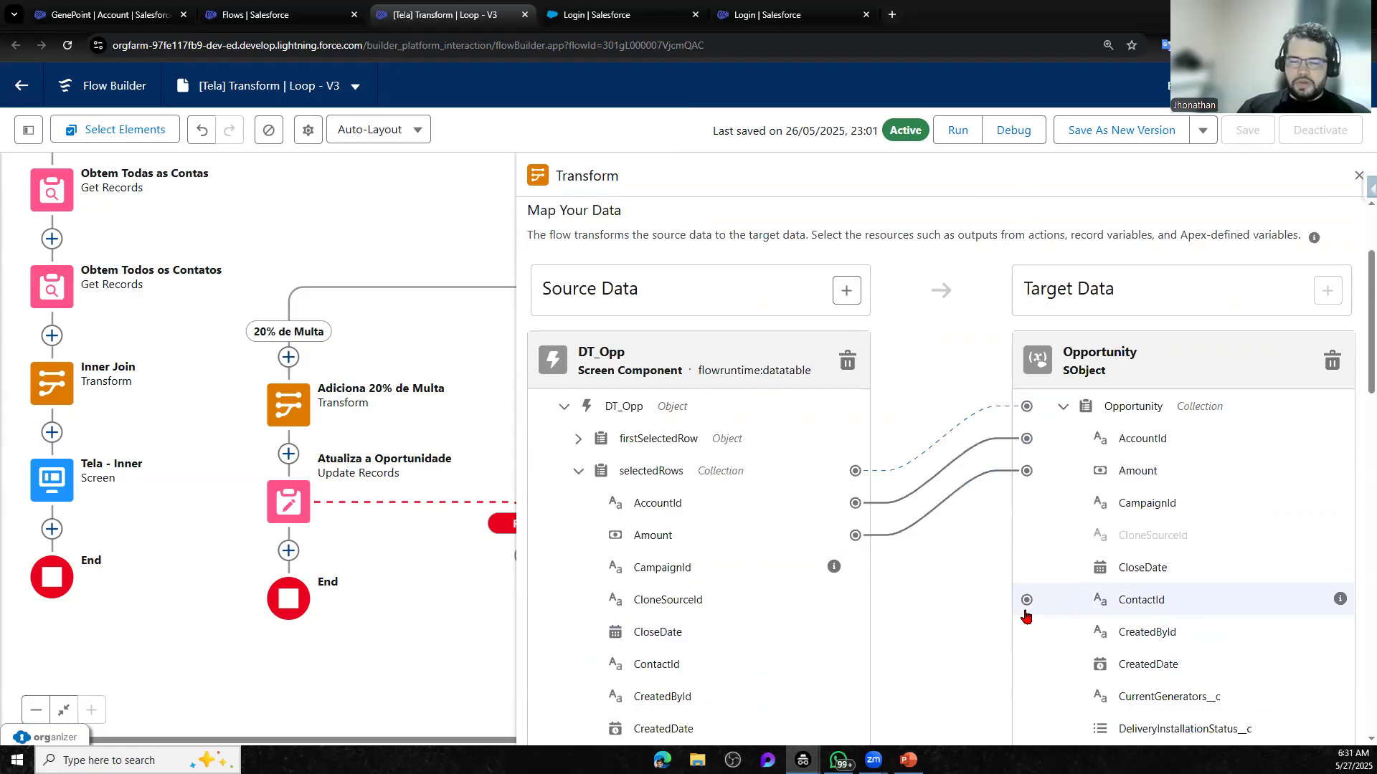
# Inspect the formula applied to the Name mapping and return to the field mapping overview
pyautogui.scroll(-7, 961, 606)
pyautogui.scroll(-7, 942, 588)
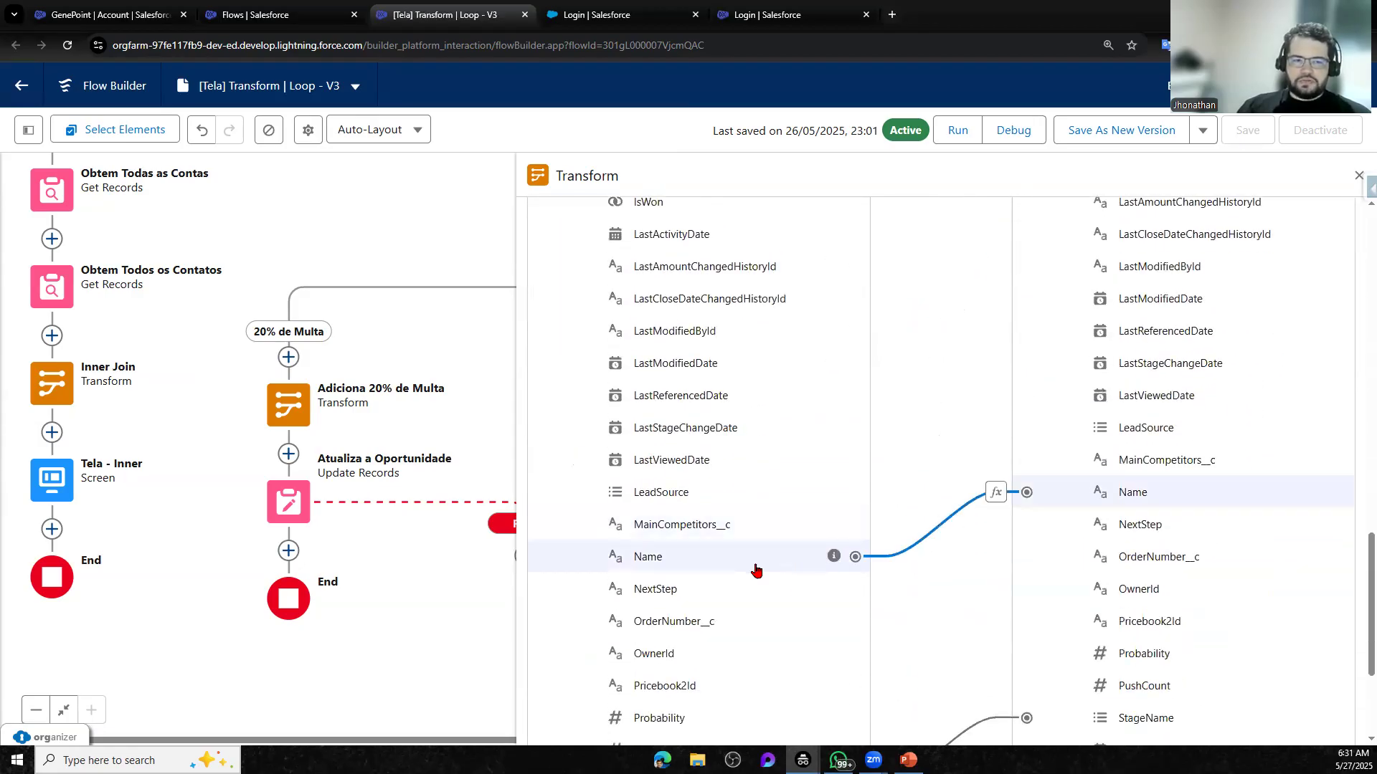
pyautogui.click(996, 493)
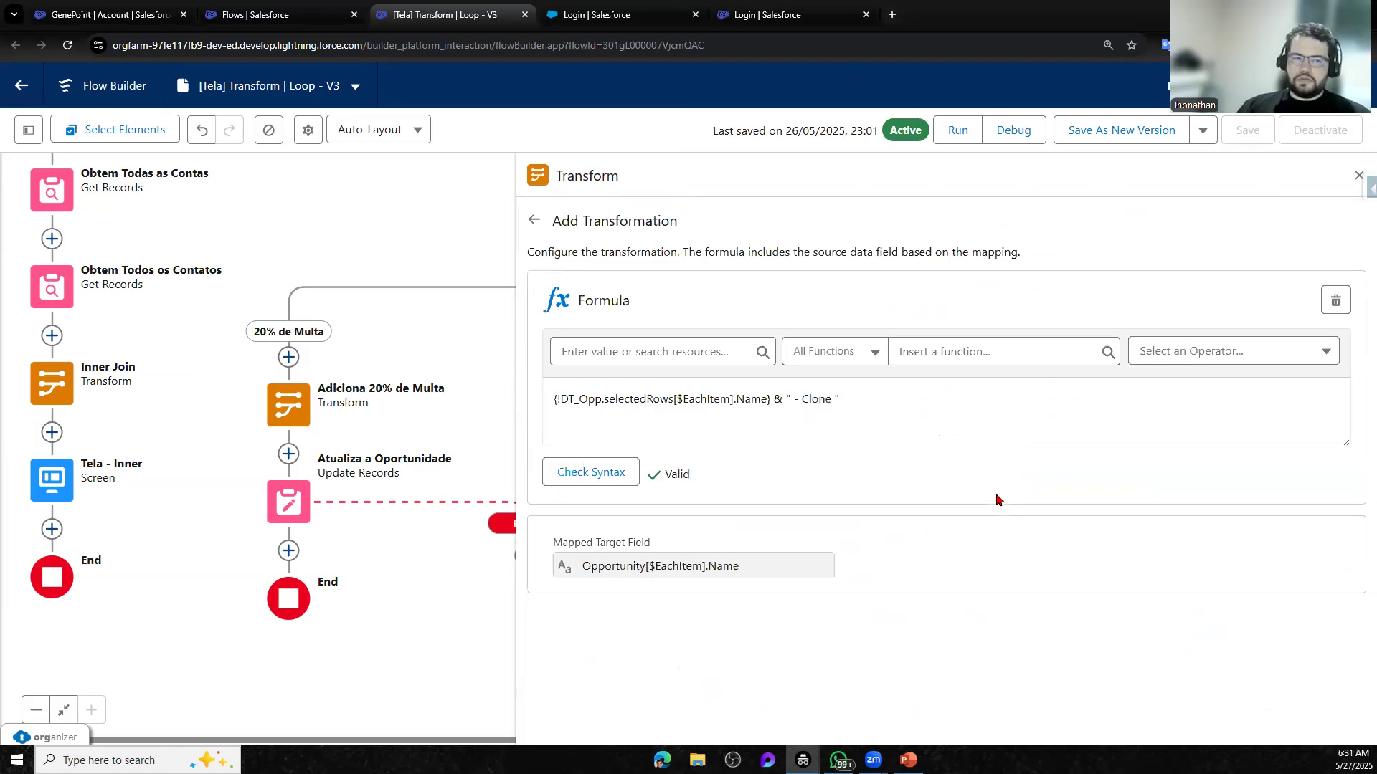
pyautogui.moveTo(564, 399); pyautogui.dragTo(846, 396)
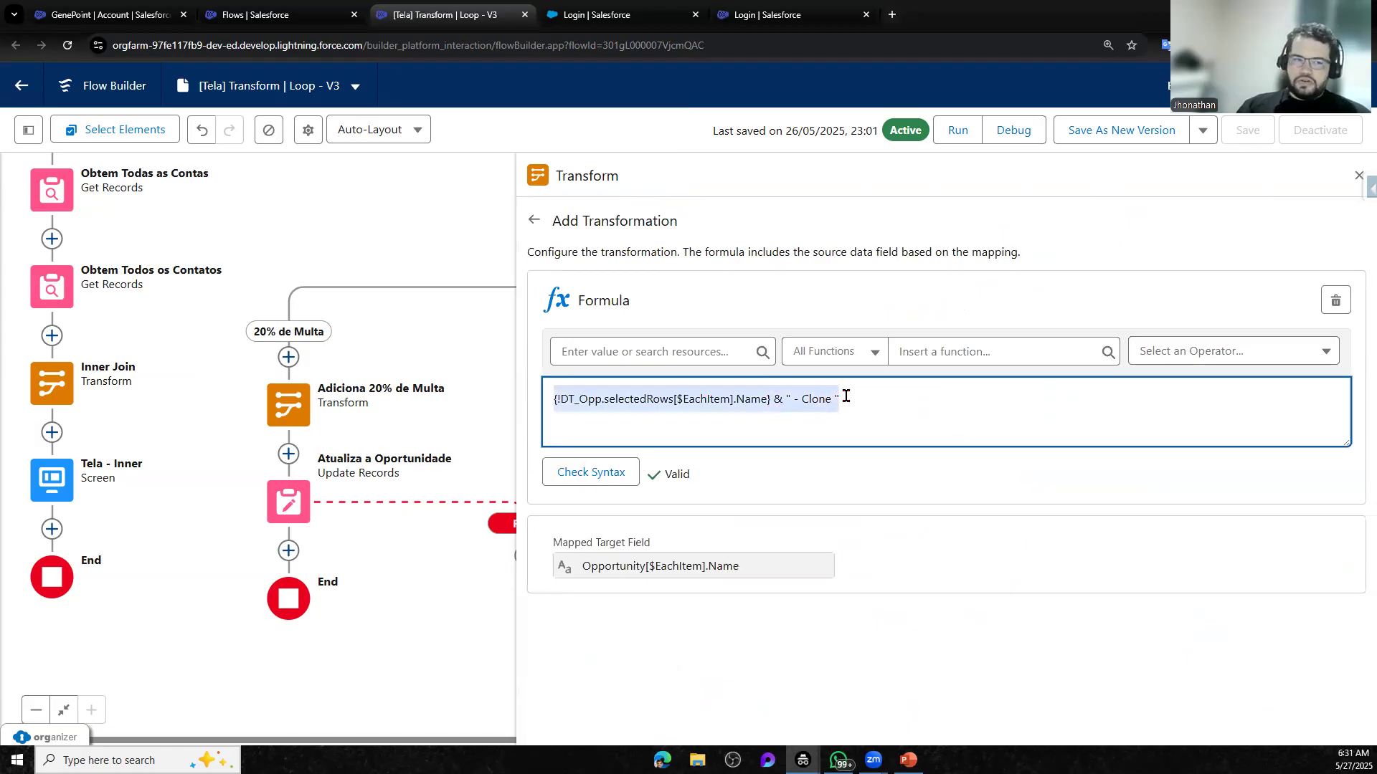
pyautogui.click(535, 220)
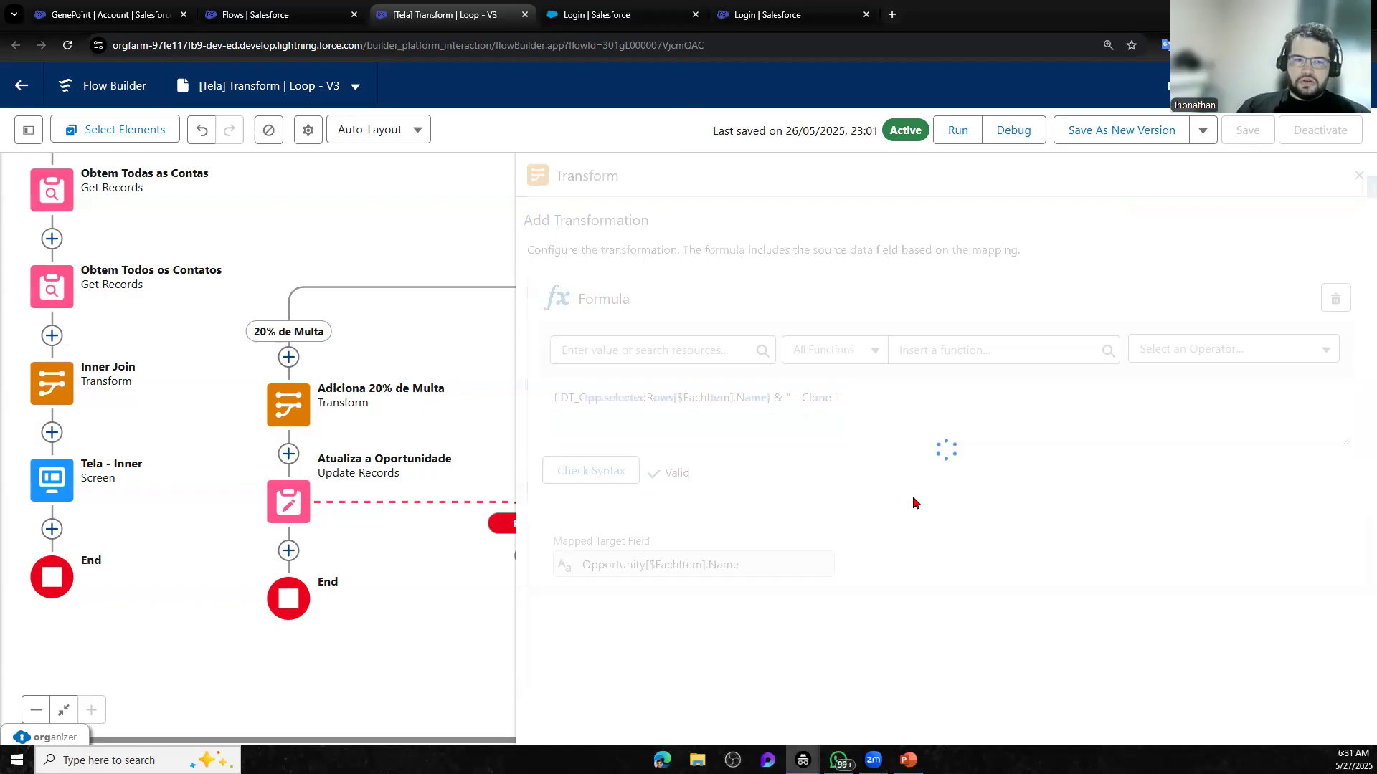
# Check the AccountId and Amount mappings, close and reopen the "Clona Oportunidade" Transform, and view the details of its firstSelectedRow source
pyautogui.scroll(-2, 1025, 573)
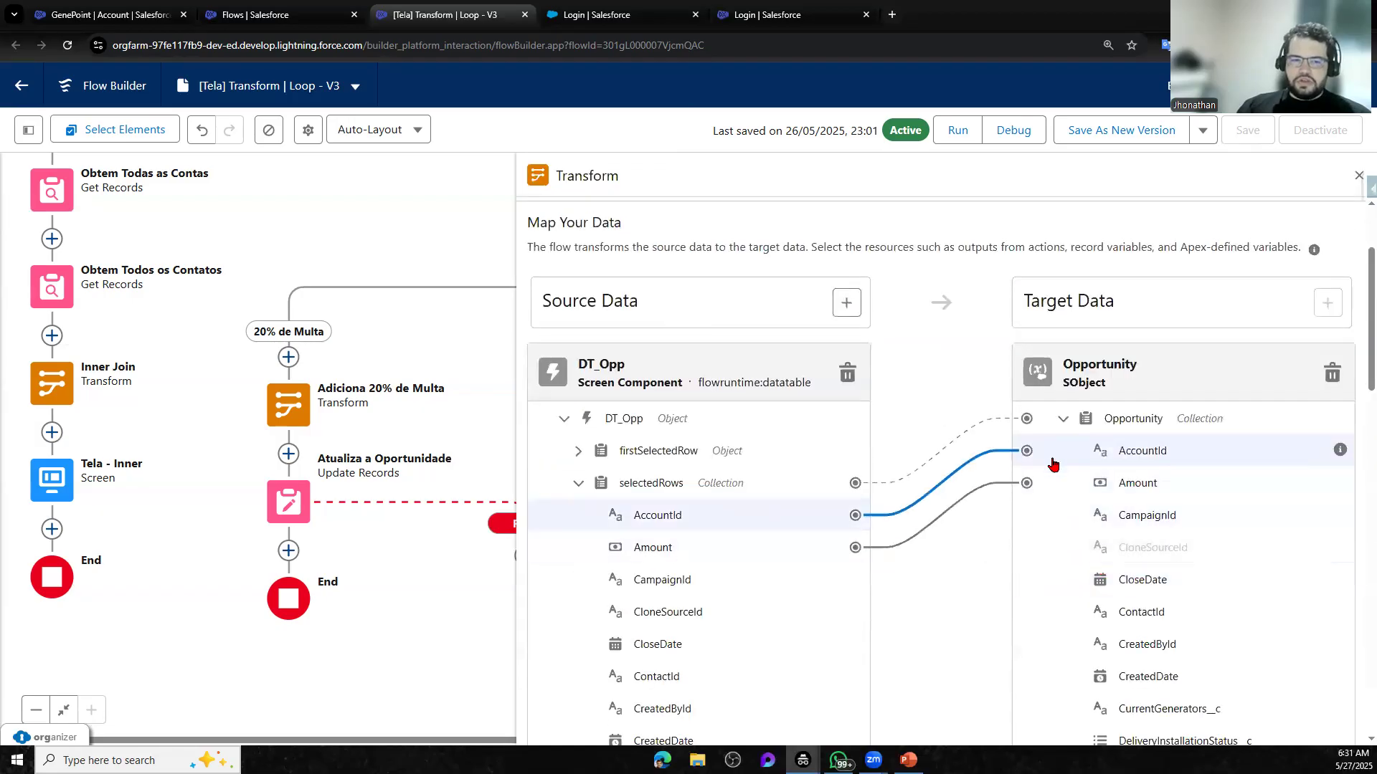
pyautogui.click(1057, 495)
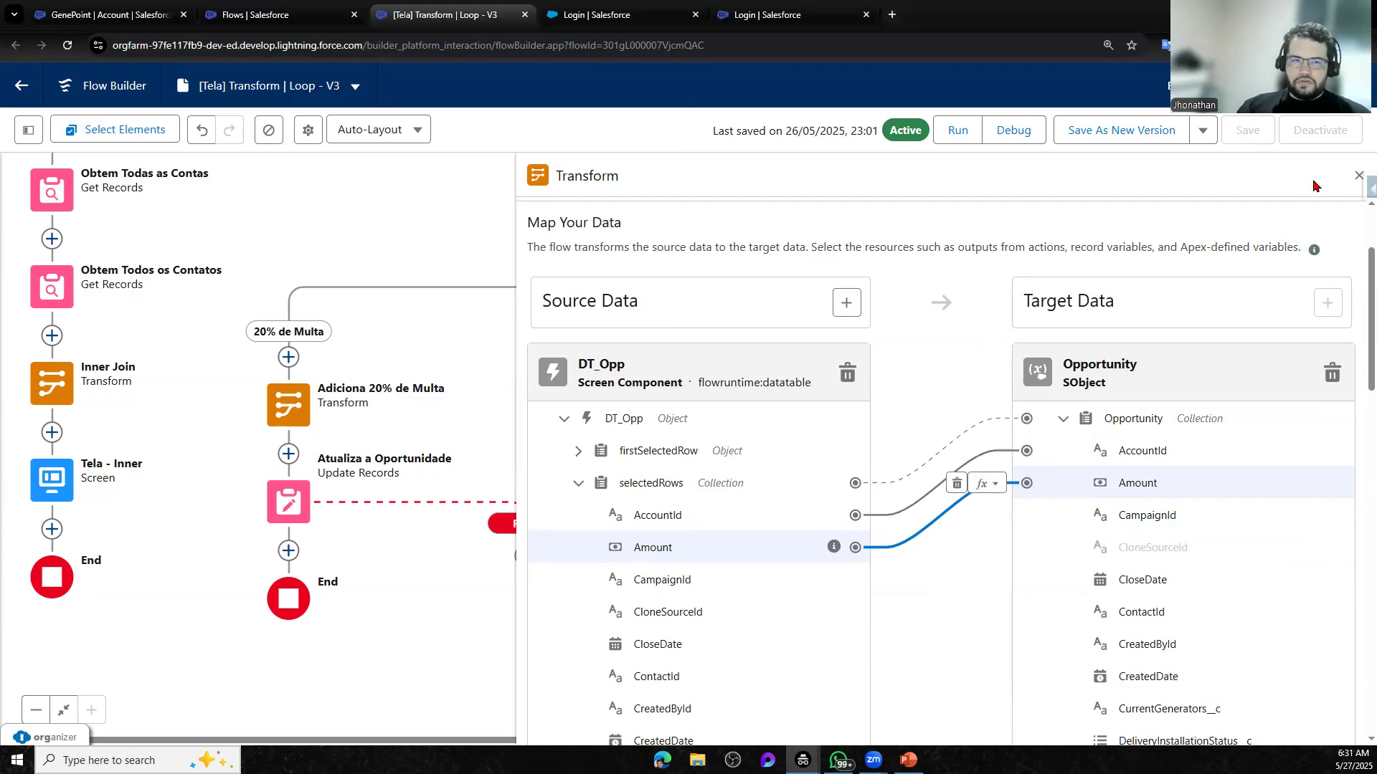
pyautogui.click(1358, 176)
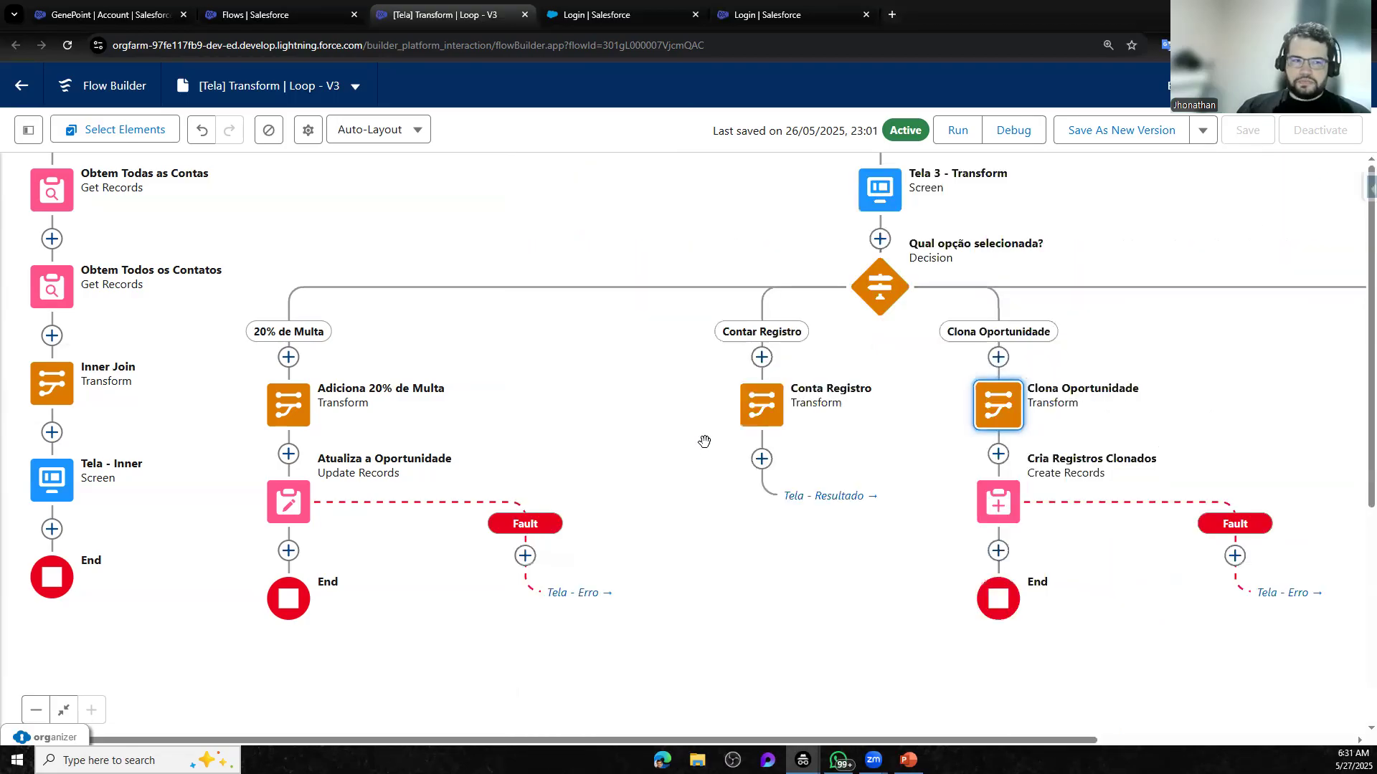
pyautogui.click(1007, 404)
pyautogui.doubleClick(1002, 416)
pyautogui.moveTo(828, 606)
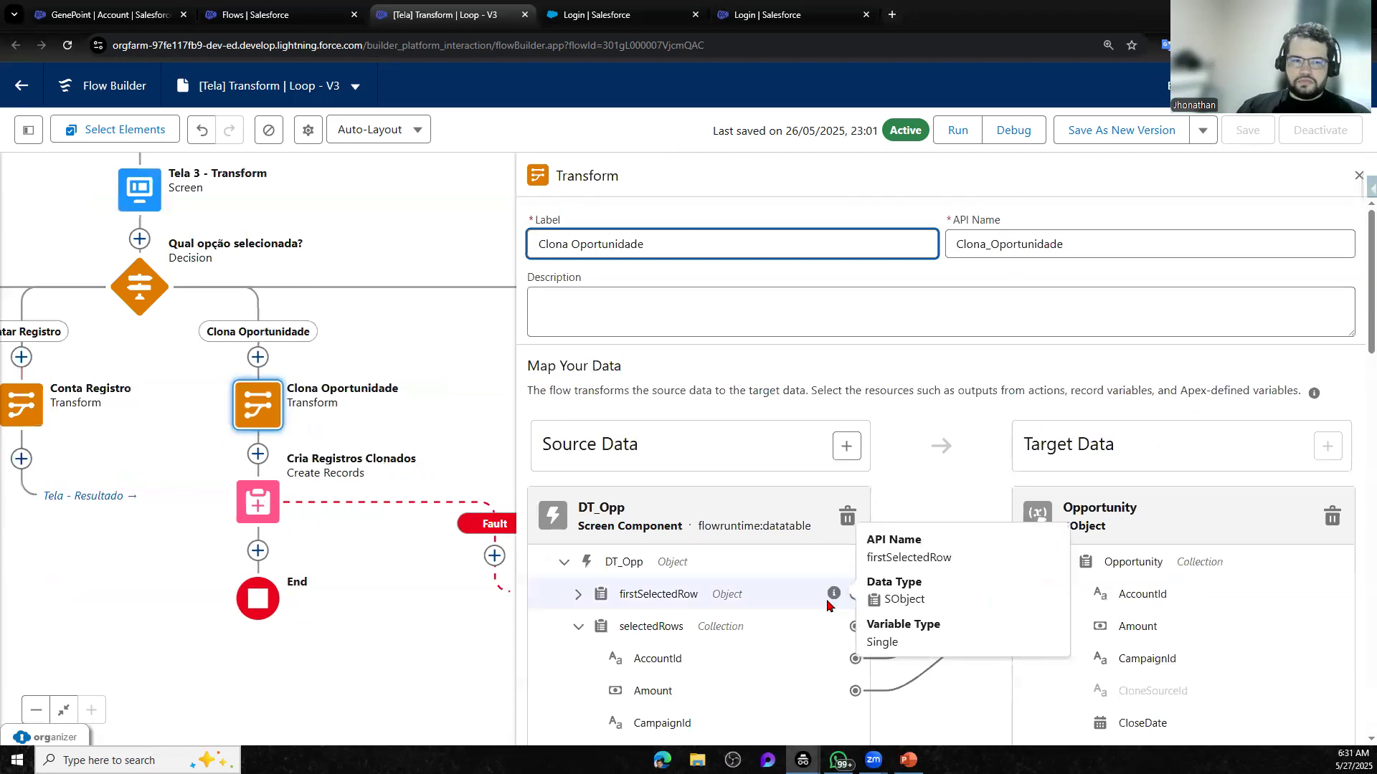
# Add a formula to the Amount mapping of the "Clona Oportunidade" Transform that multiplies the selected row's Amount by 2, and check its syntax
pyautogui.scroll(-3, 832, 602)
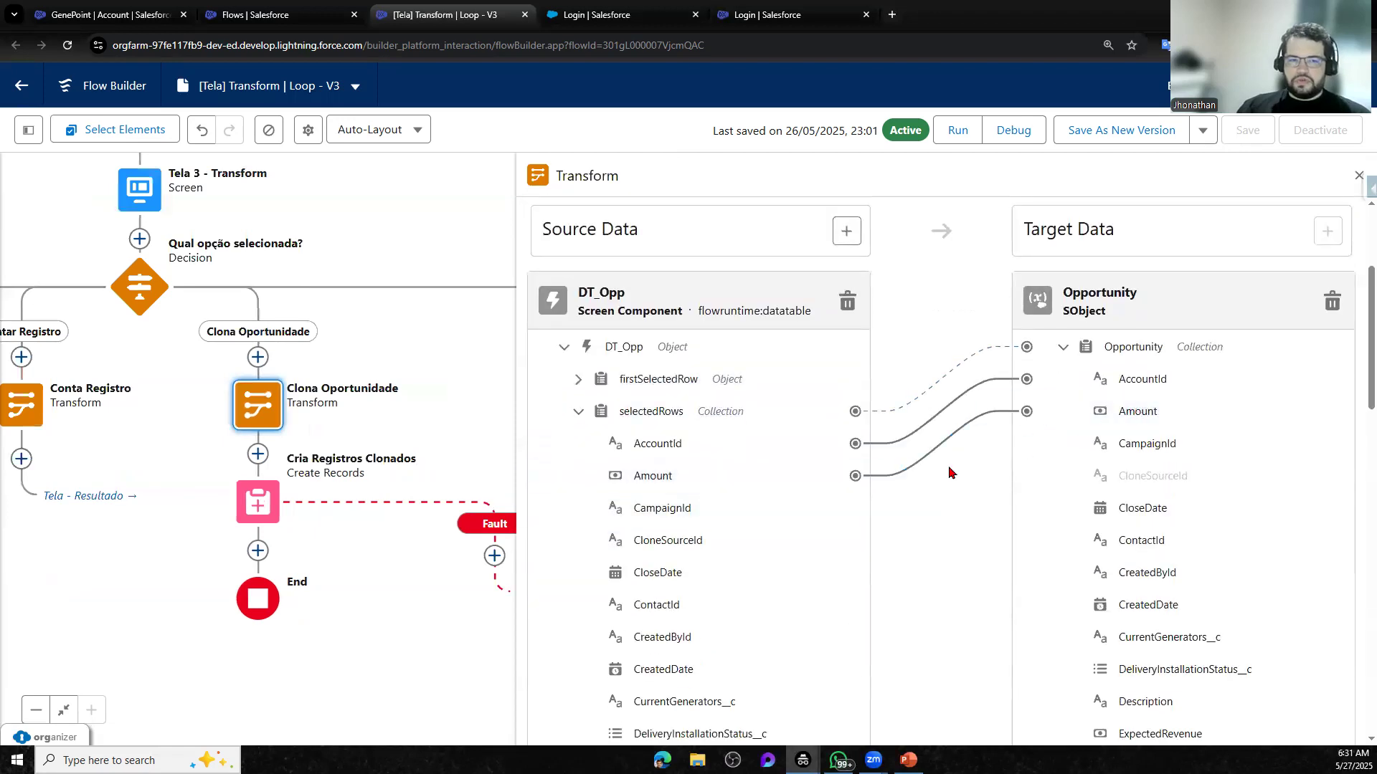
pyautogui.click(1148, 418)
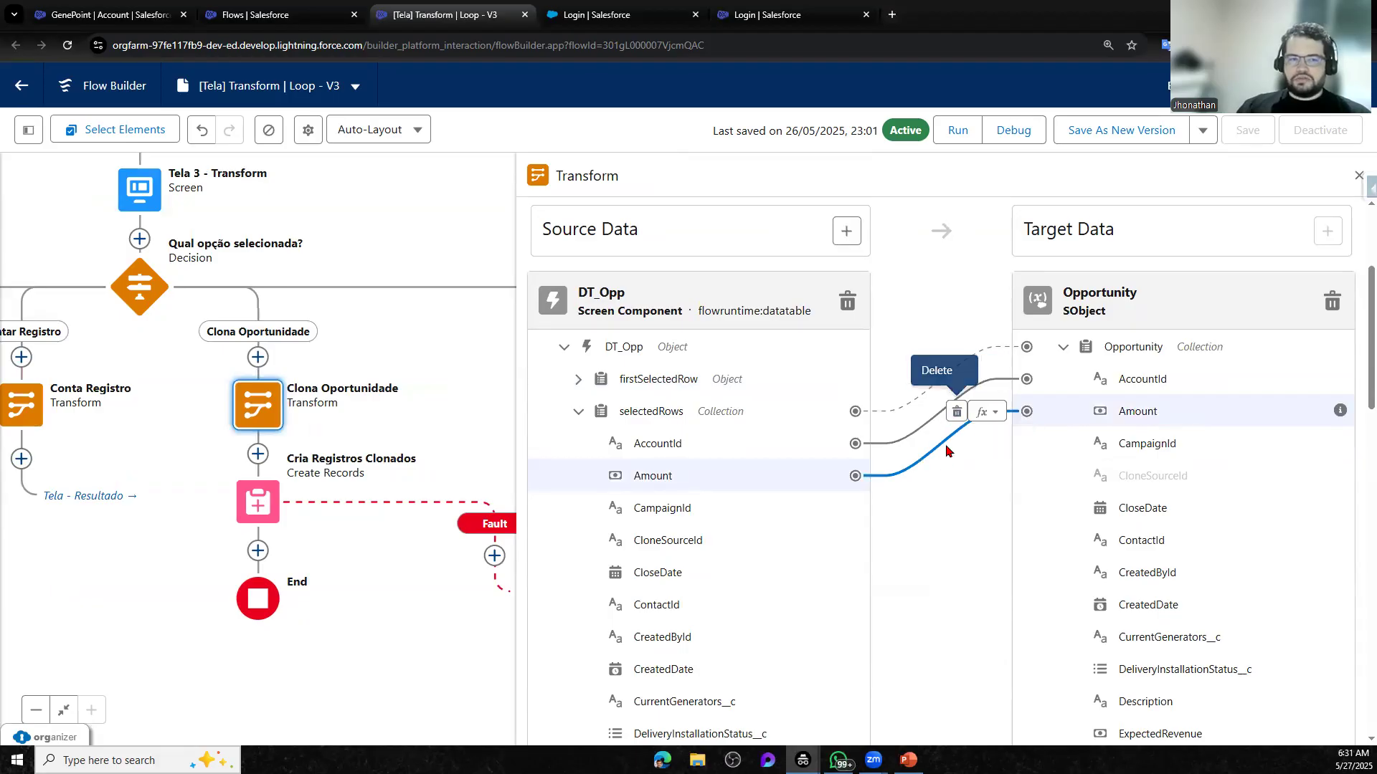
pyautogui.click(989, 417)
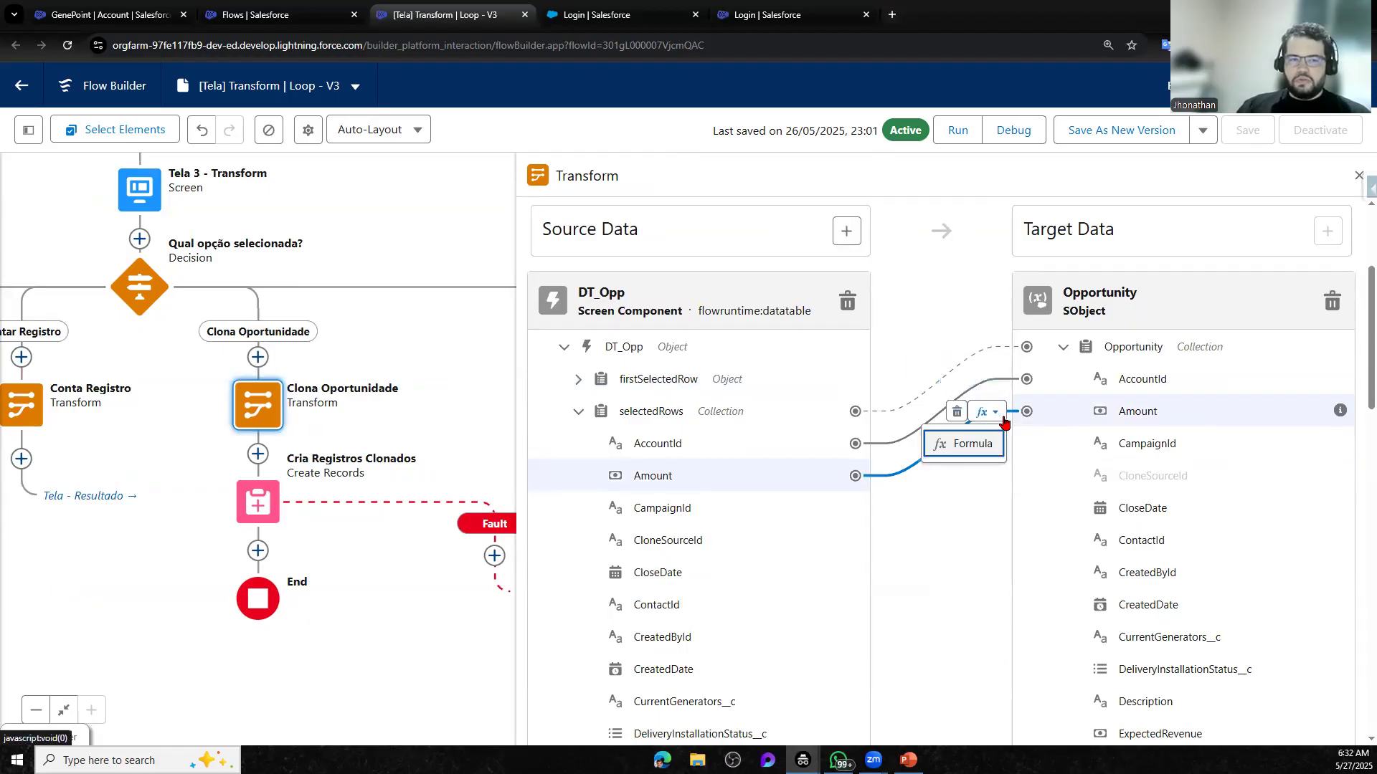
pyautogui.click(986, 457)
pyautogui.click(846, 400)
pyautogui.moveTo(848, 399); pyautogui.dragTo(562, 388)
pyautogui.click(877, 410)
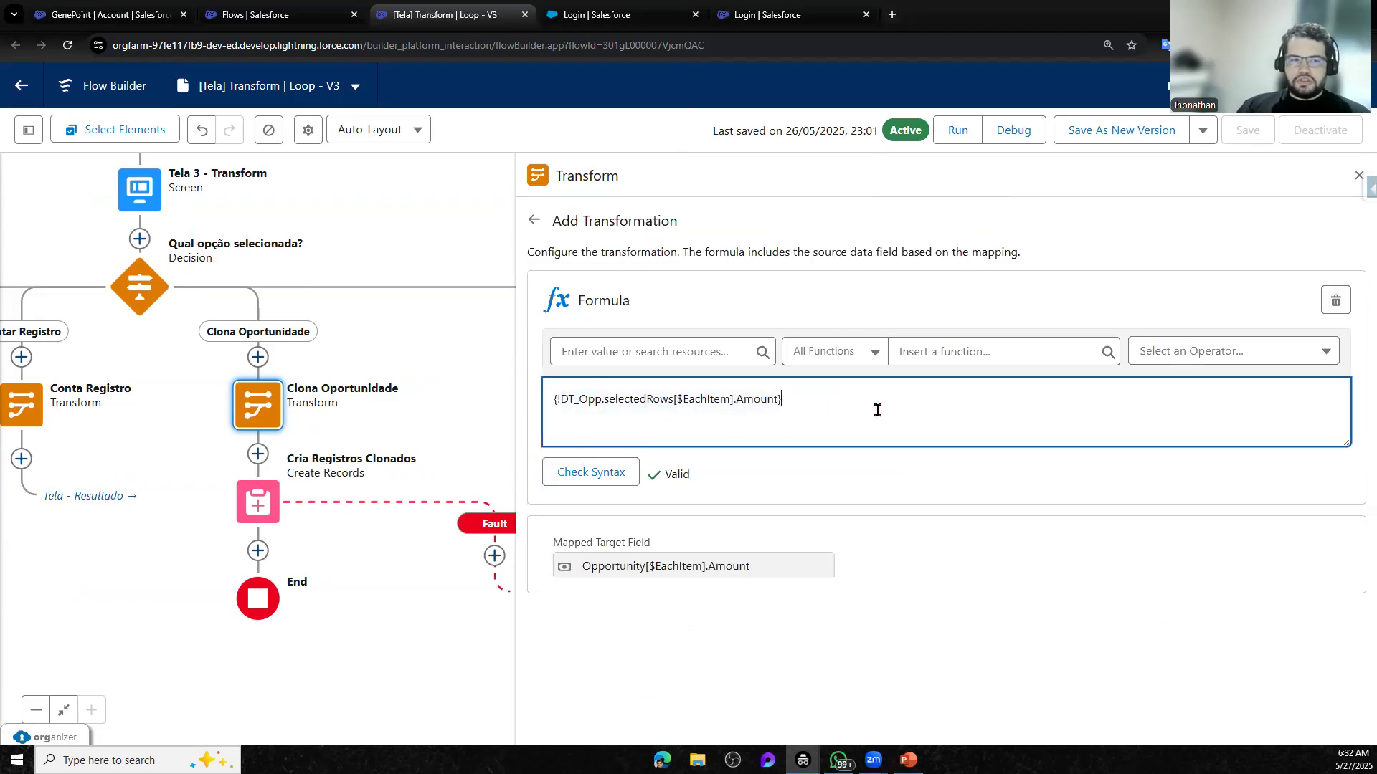
pyautogui.write('*2')
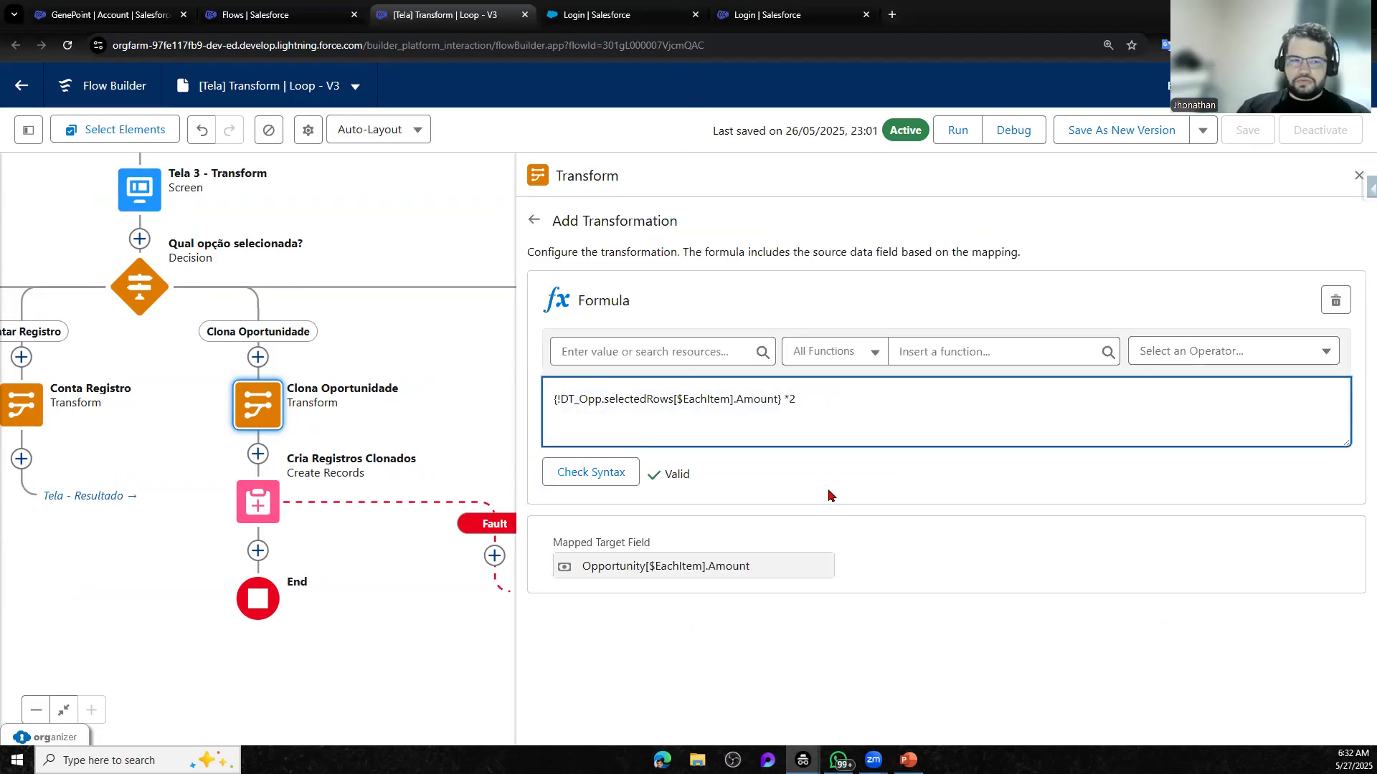
pyautogui.click(631, 473)
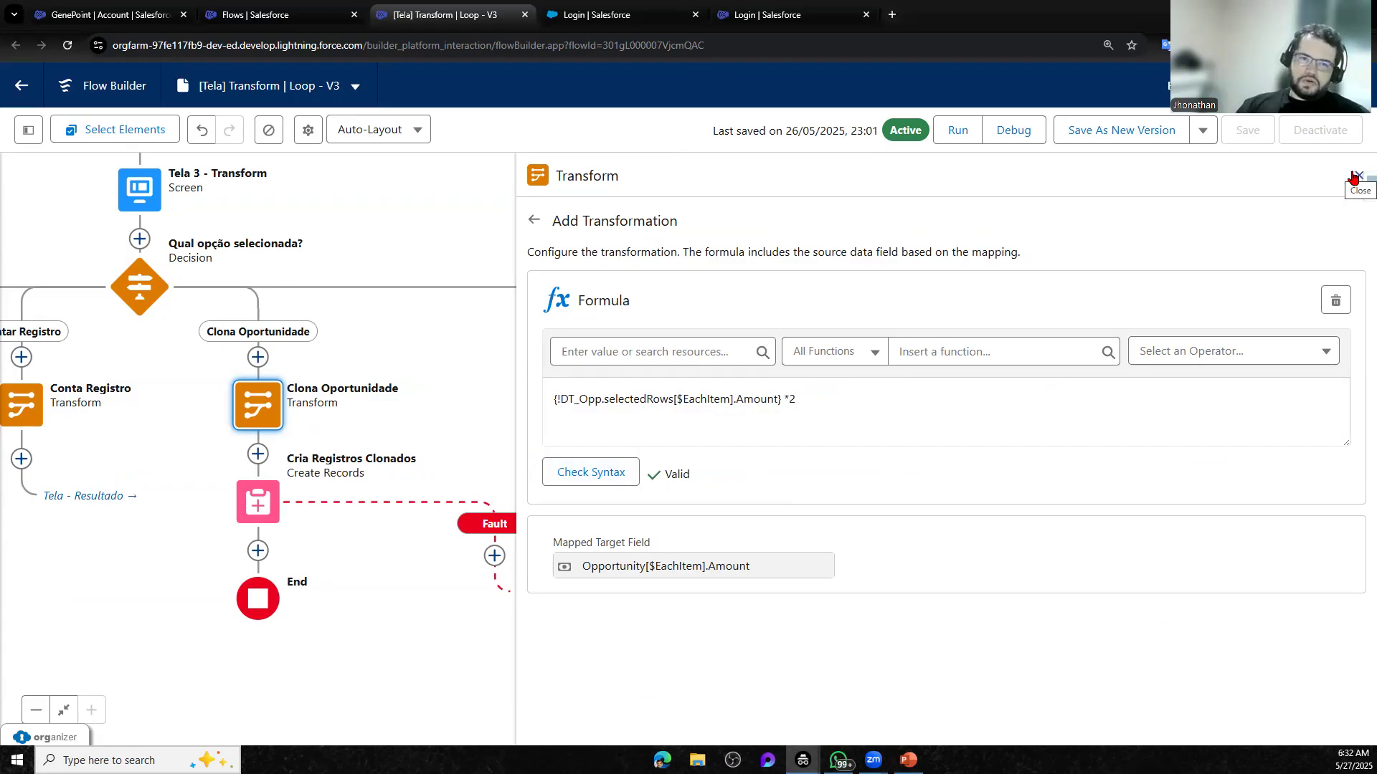
# Close and reopen the "Clona Oportunidade" Transform to review its mappings and API name, closing it when finished
pyautogui.click(1355, 175)
pyautogui.click(268, 410)
pyautogui.doubleClick(268, 410)
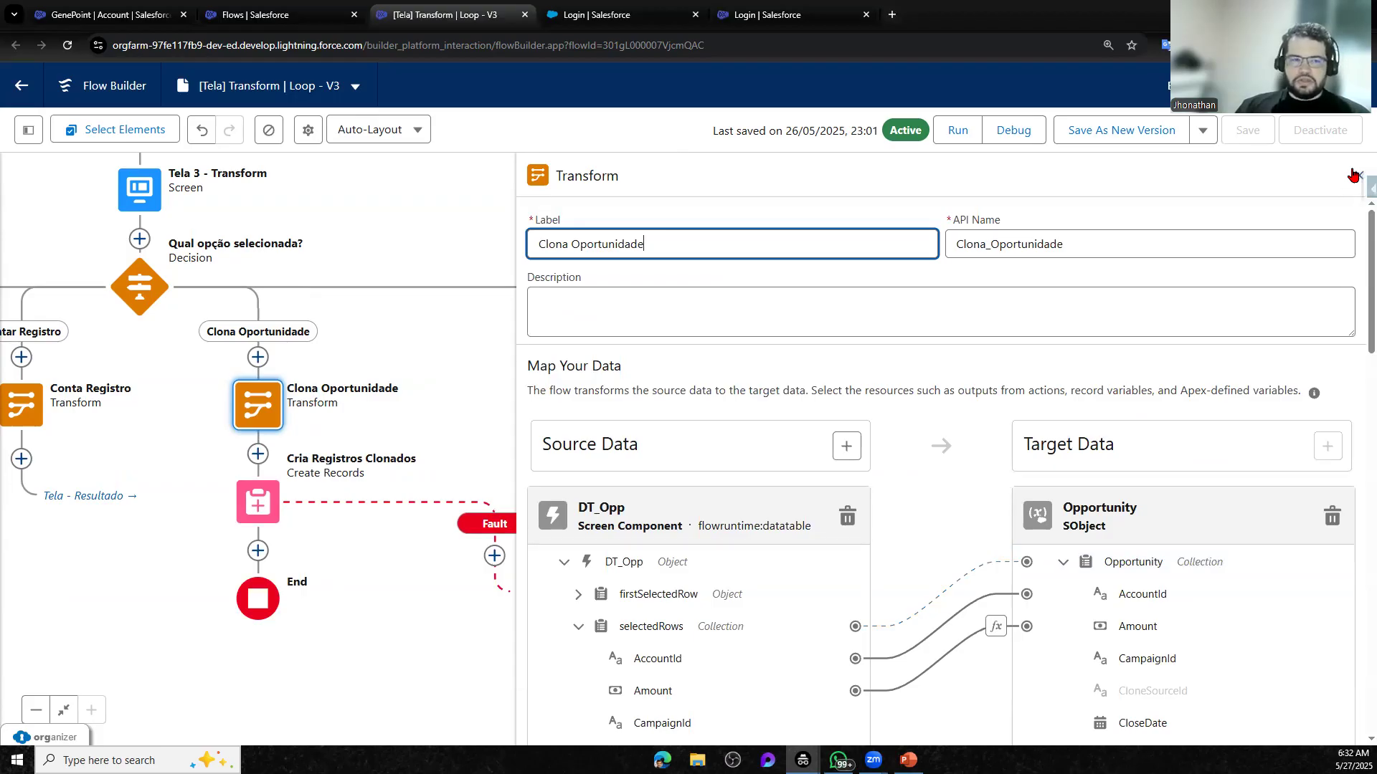
pyautogui.click(1356, 175)
pyautogui.doubleClick(545, 376)
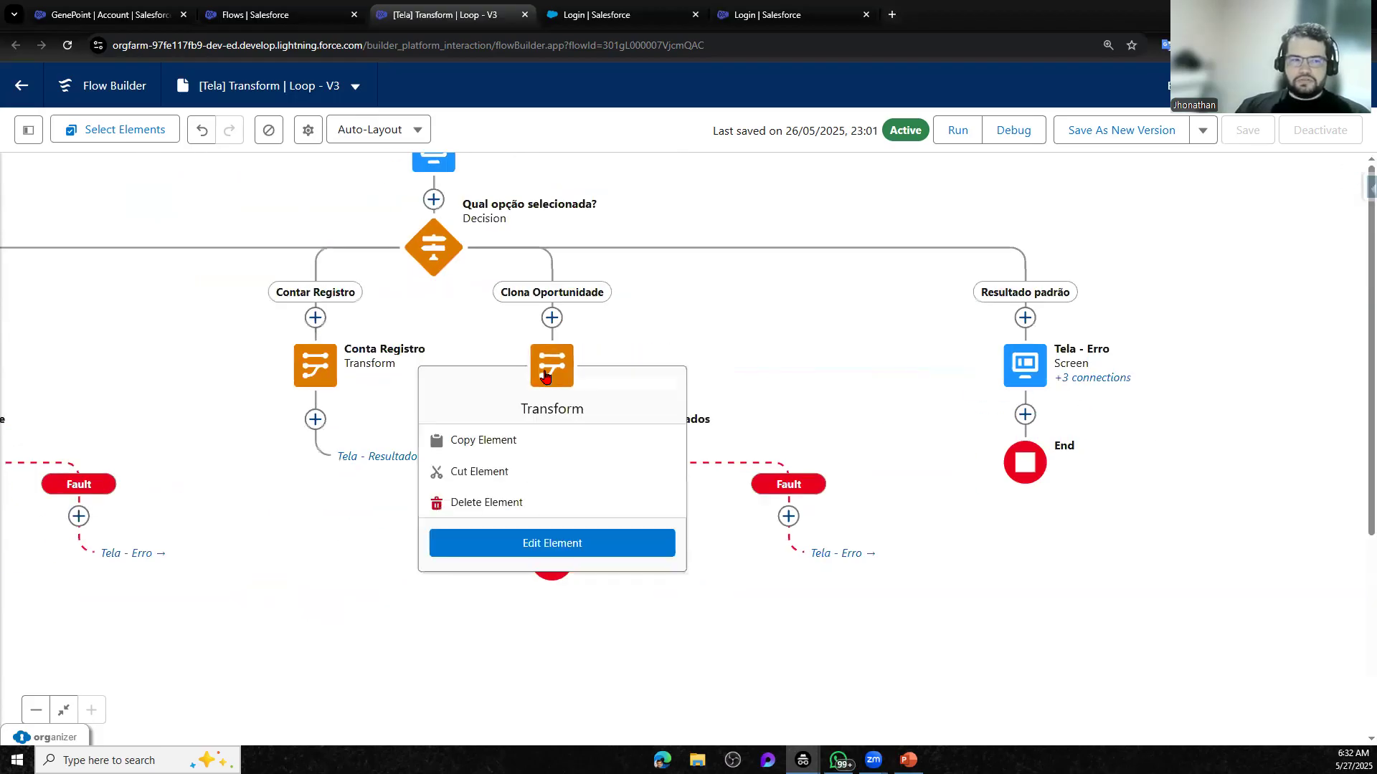
pyautogui.scroll(-1, 1165, 518)
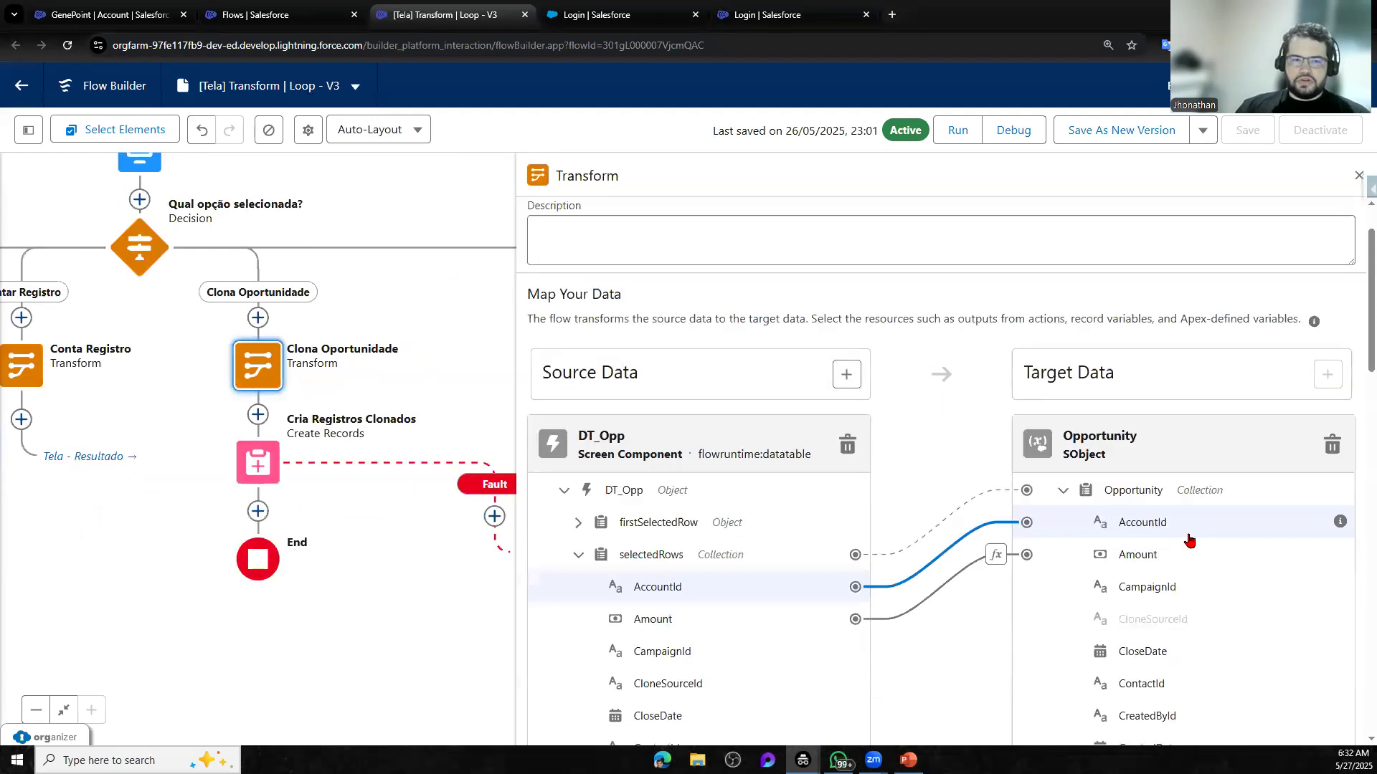
pyautogui.scroll(1, 1050, 271)
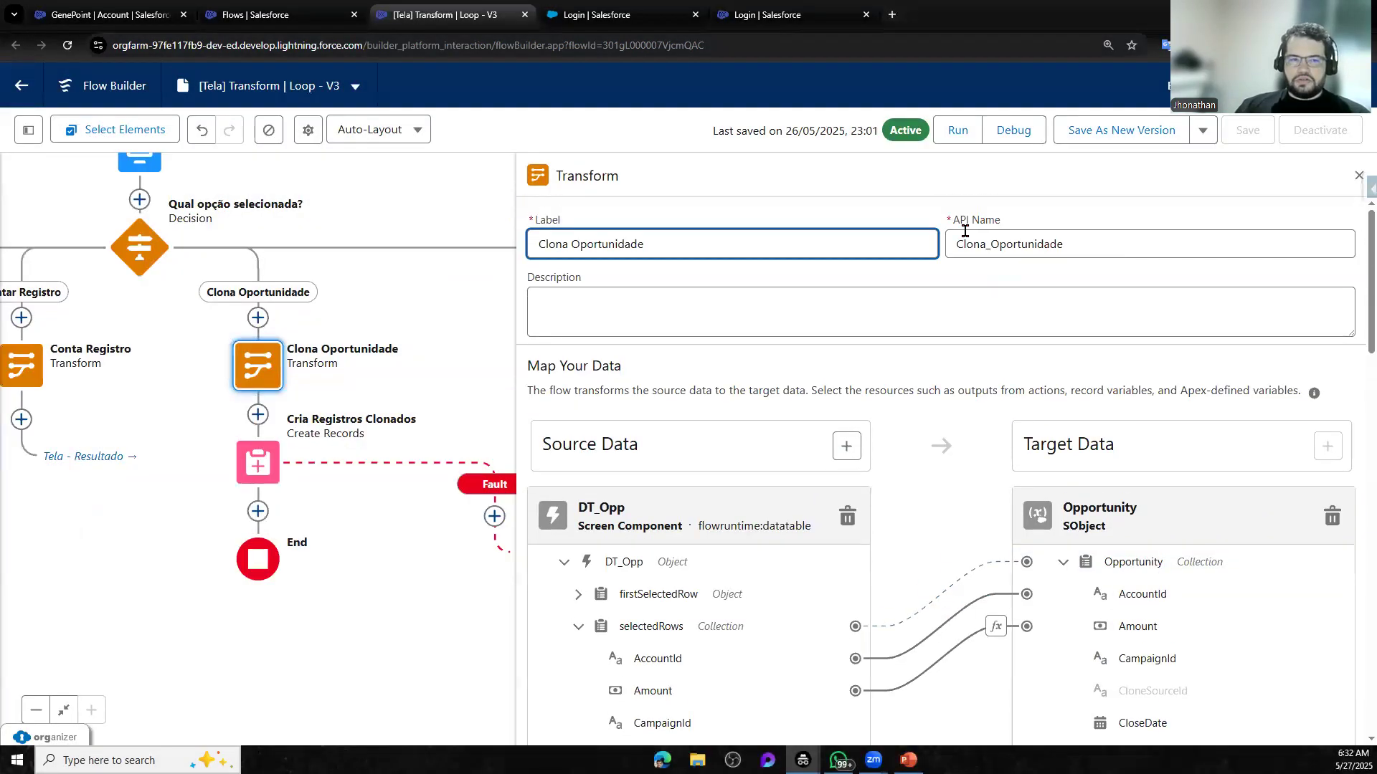
pyautogui.moveTo(956, 244); pyautogui.dragTo(1109, 249)
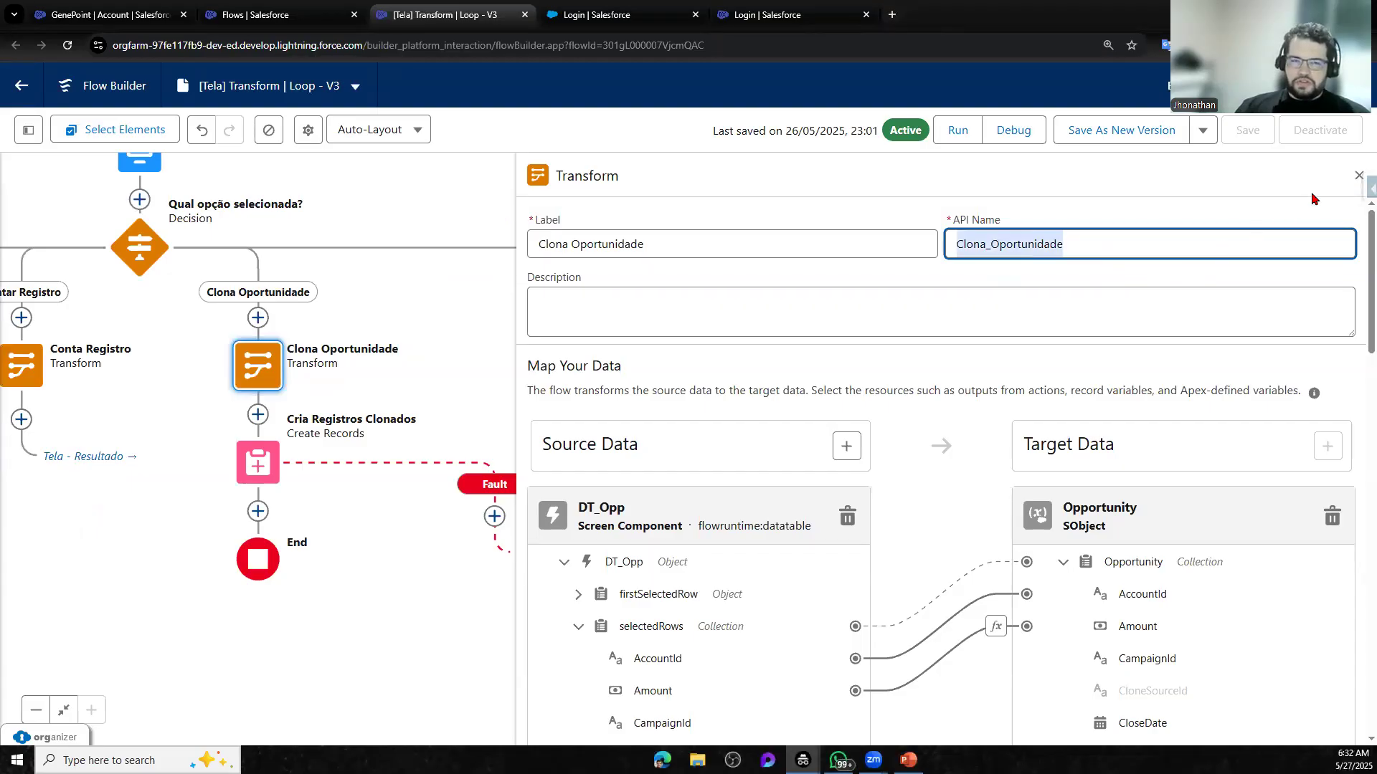
pyautogui.click(1360, 179)
# Inspect the record collection and number-of-records settings of the "Cria Registros Clonados" element, then close it
pyautogui.click(258, 462)
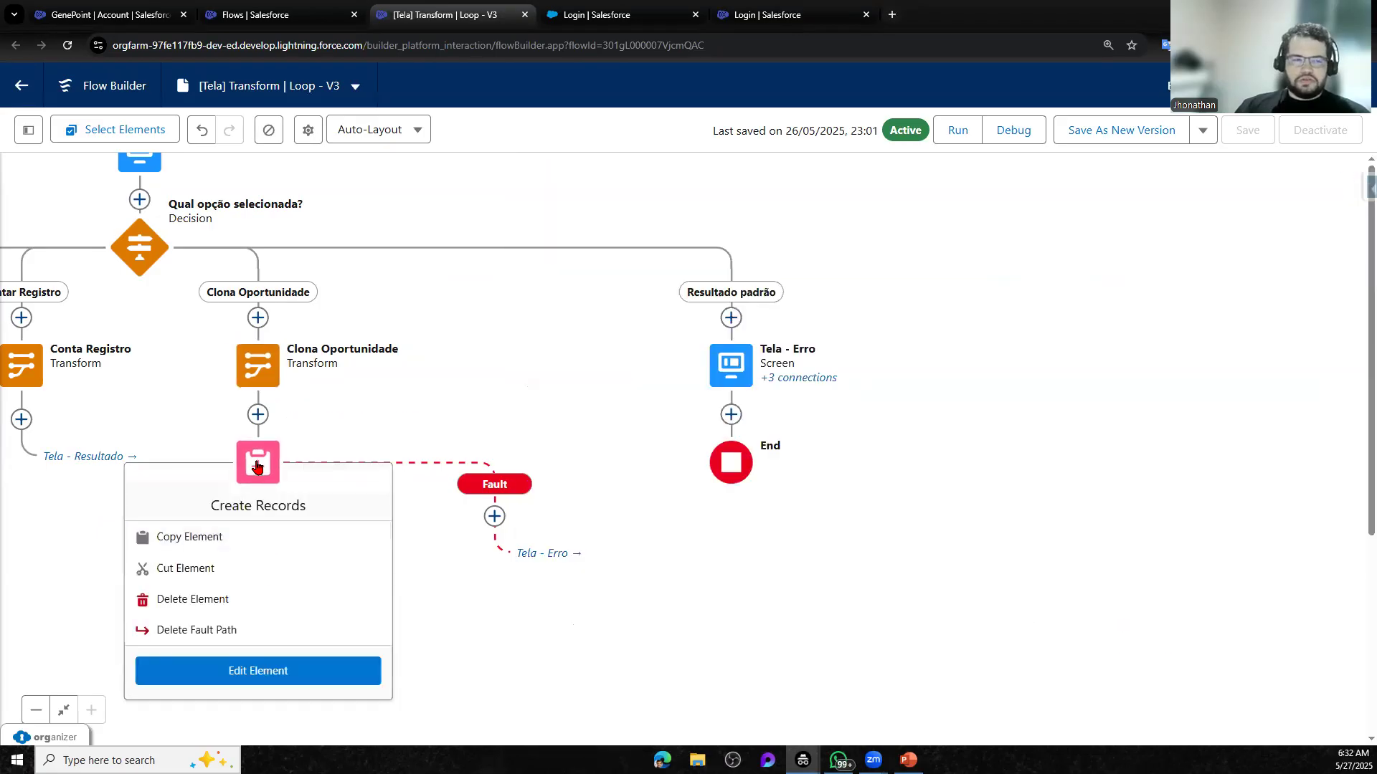
pyautogui.click(258, 670)
pyautogui.click(810, 580)
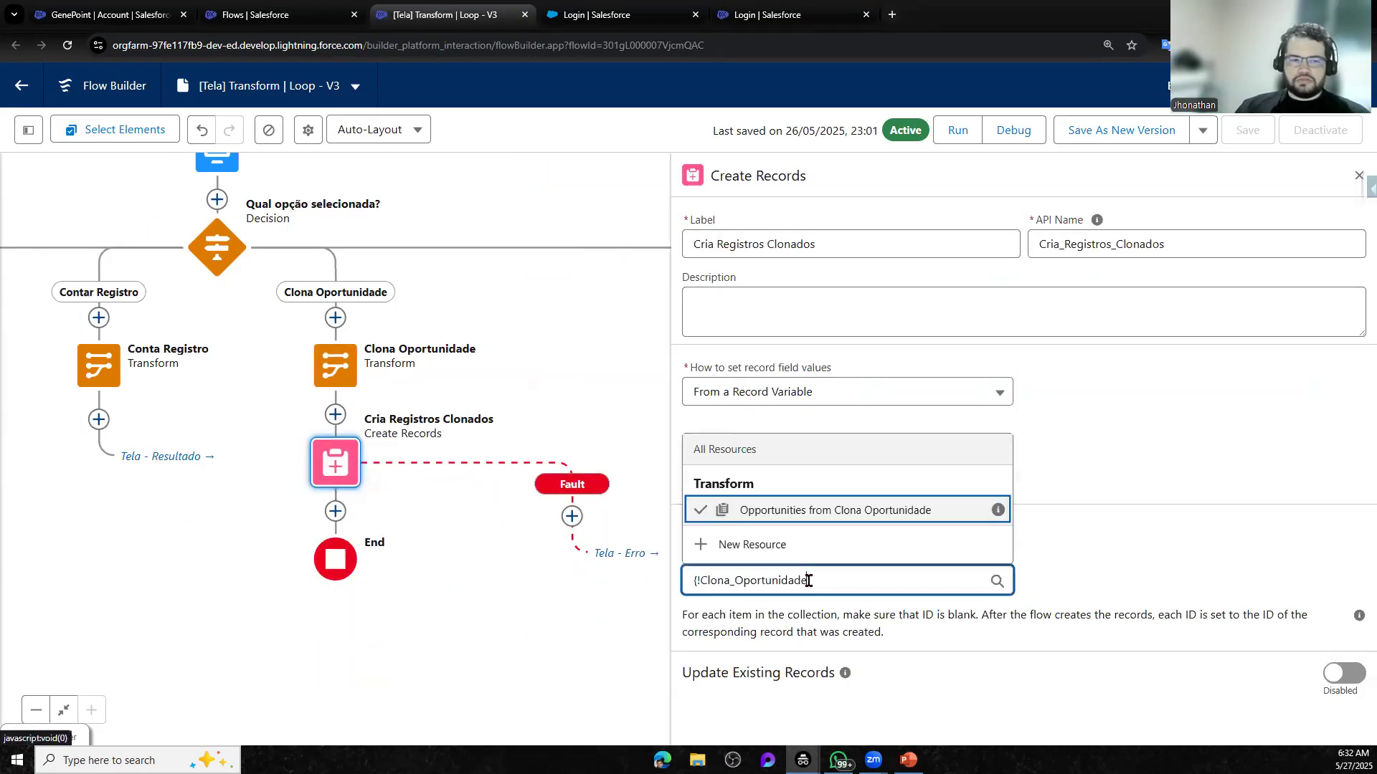
pyautogui.click(1174, 529)
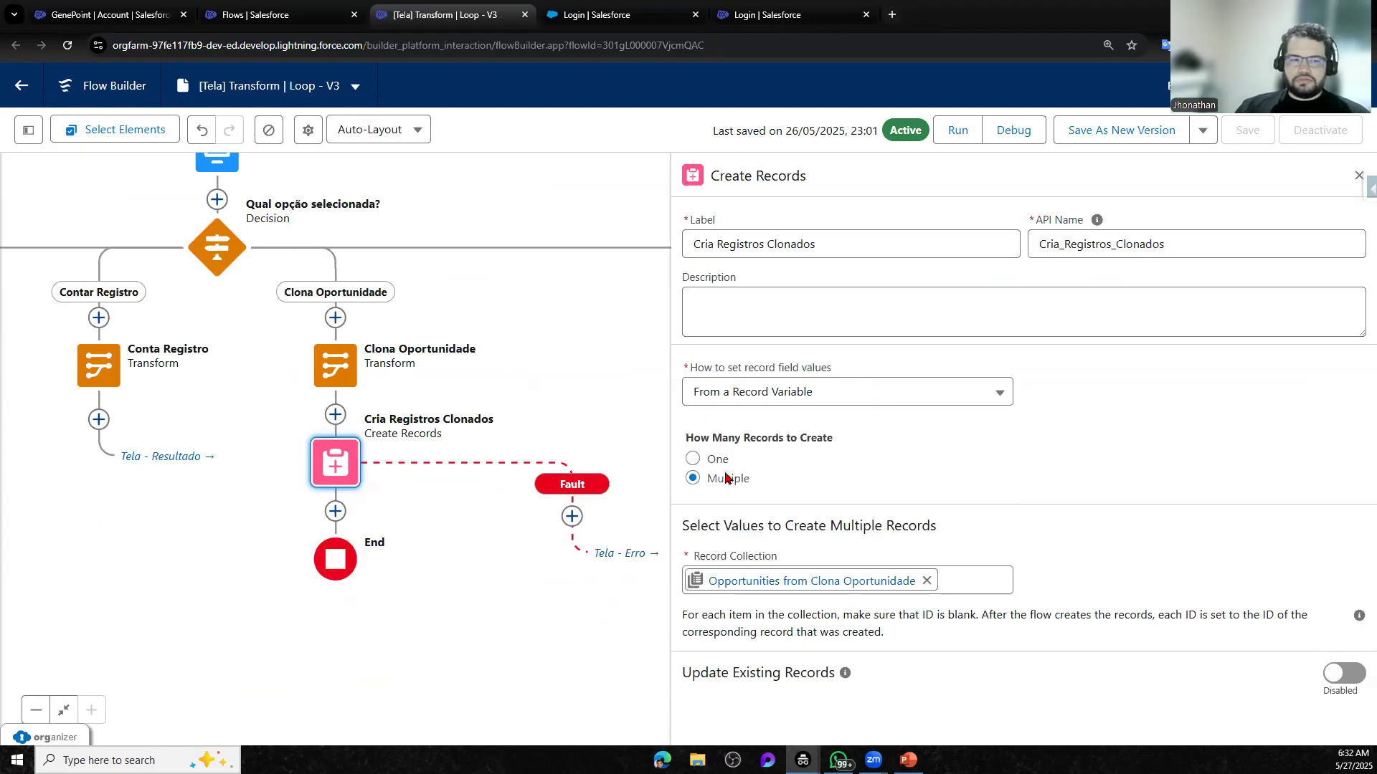
pyautogui.click(1357, 177)
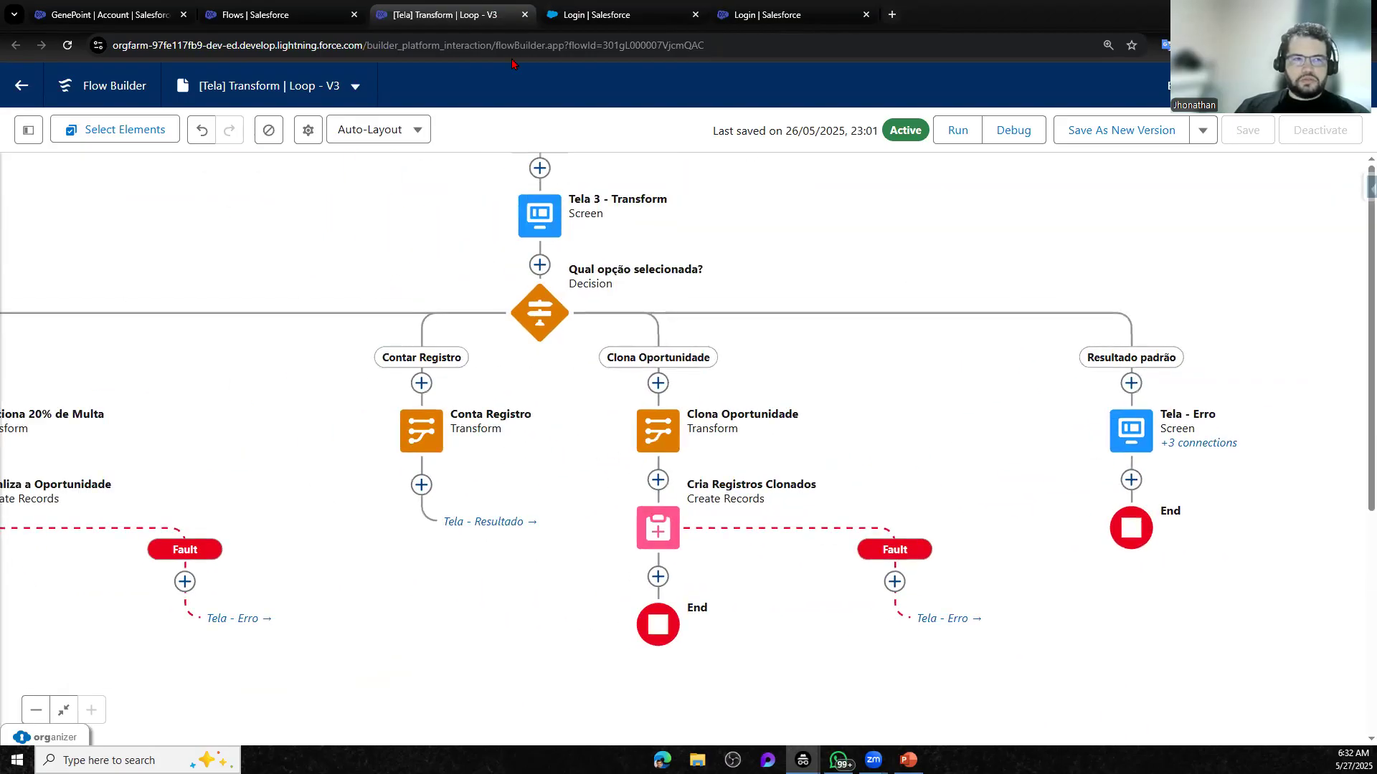
# On the Sales Console home page, advance the flow with the Transform option and select the GenePoint account
pyautogui.click(115, 16)
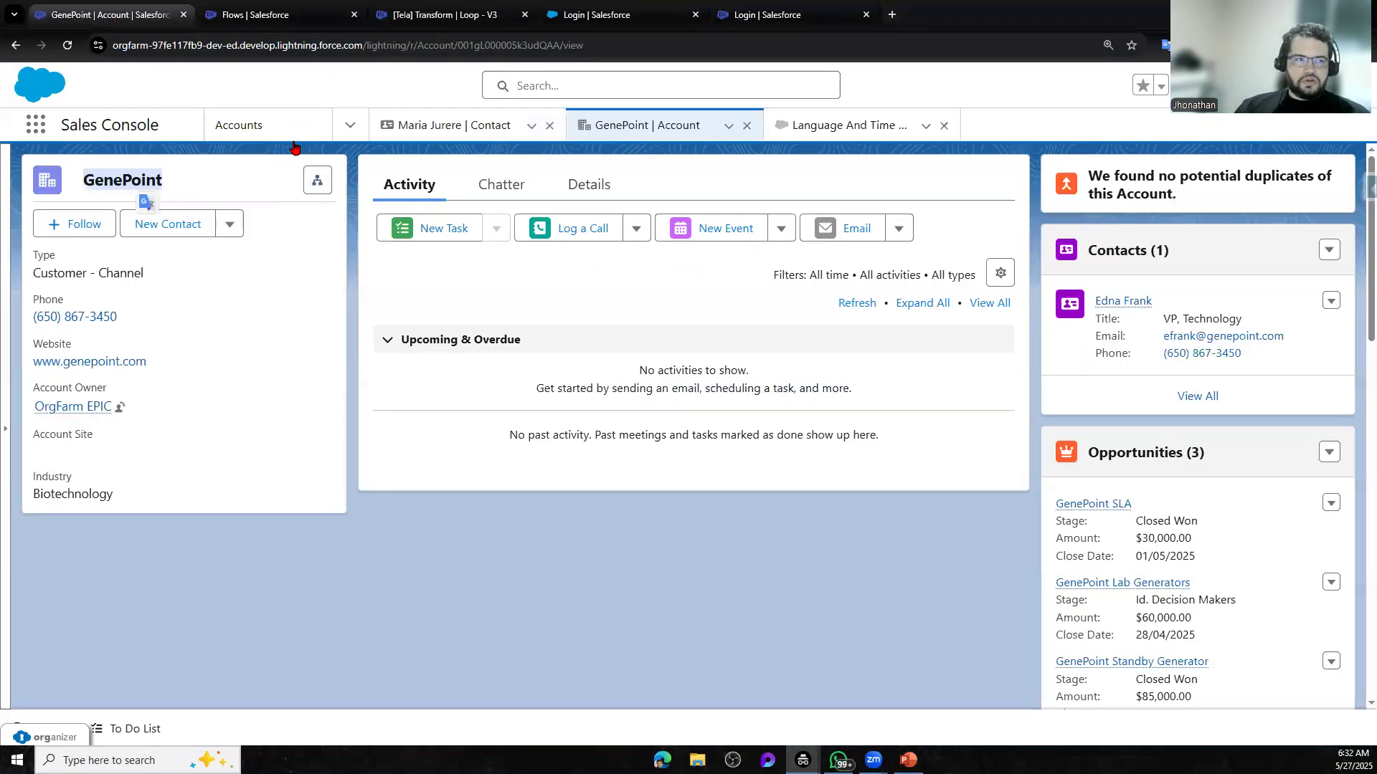
pyautogui.click(350, 127)
pyautogui.click(287, 164)
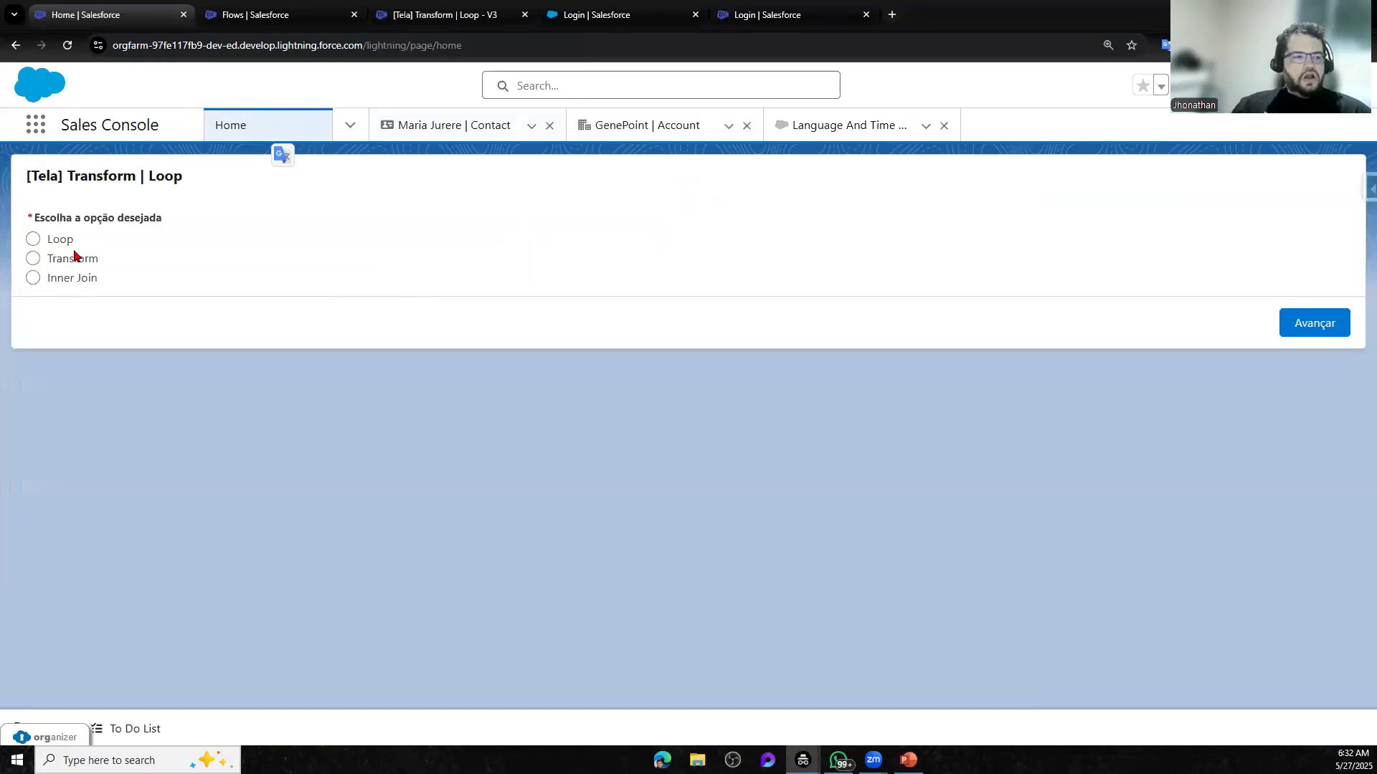
pyautogui.click(44, 259)
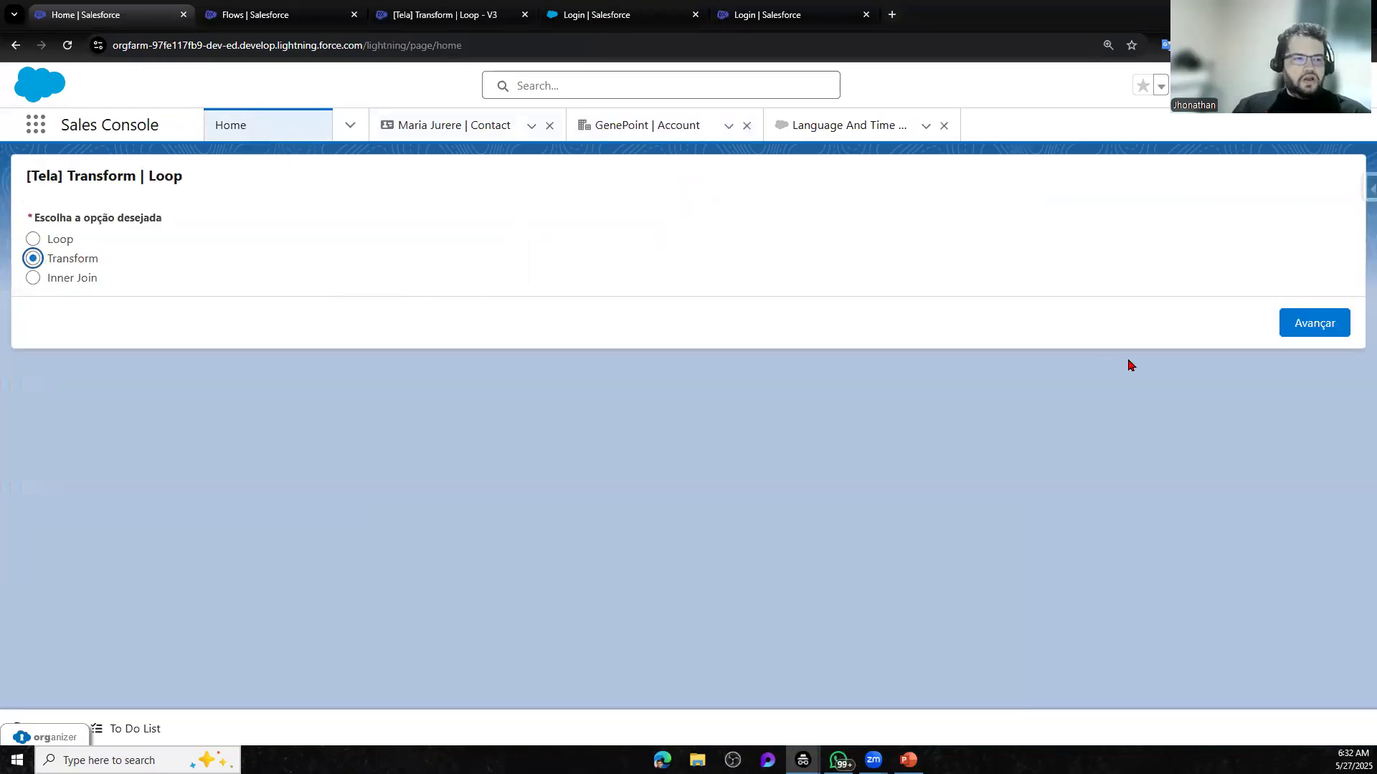
pyautogui.click(1302, 327)
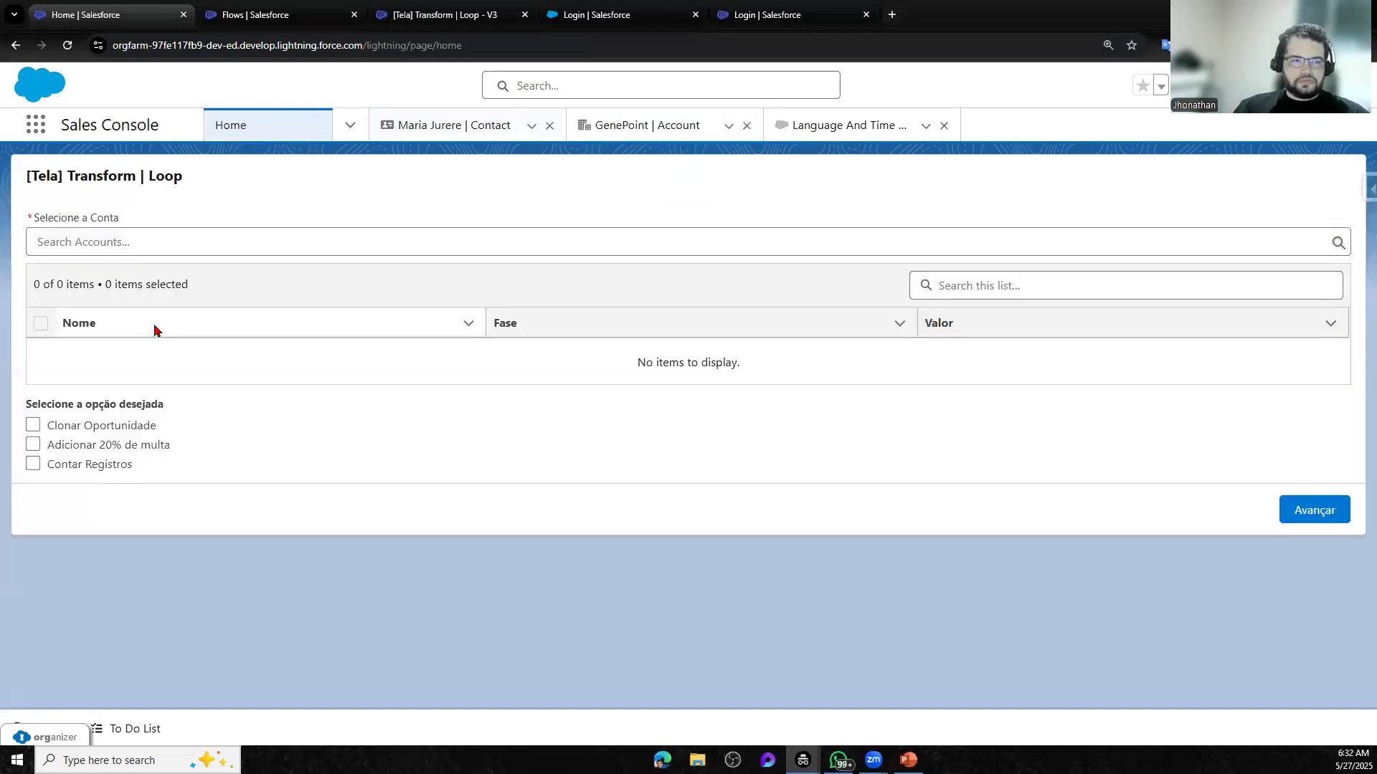
pyautogui.click(126, 245)
pyautogui.click(138, 309)
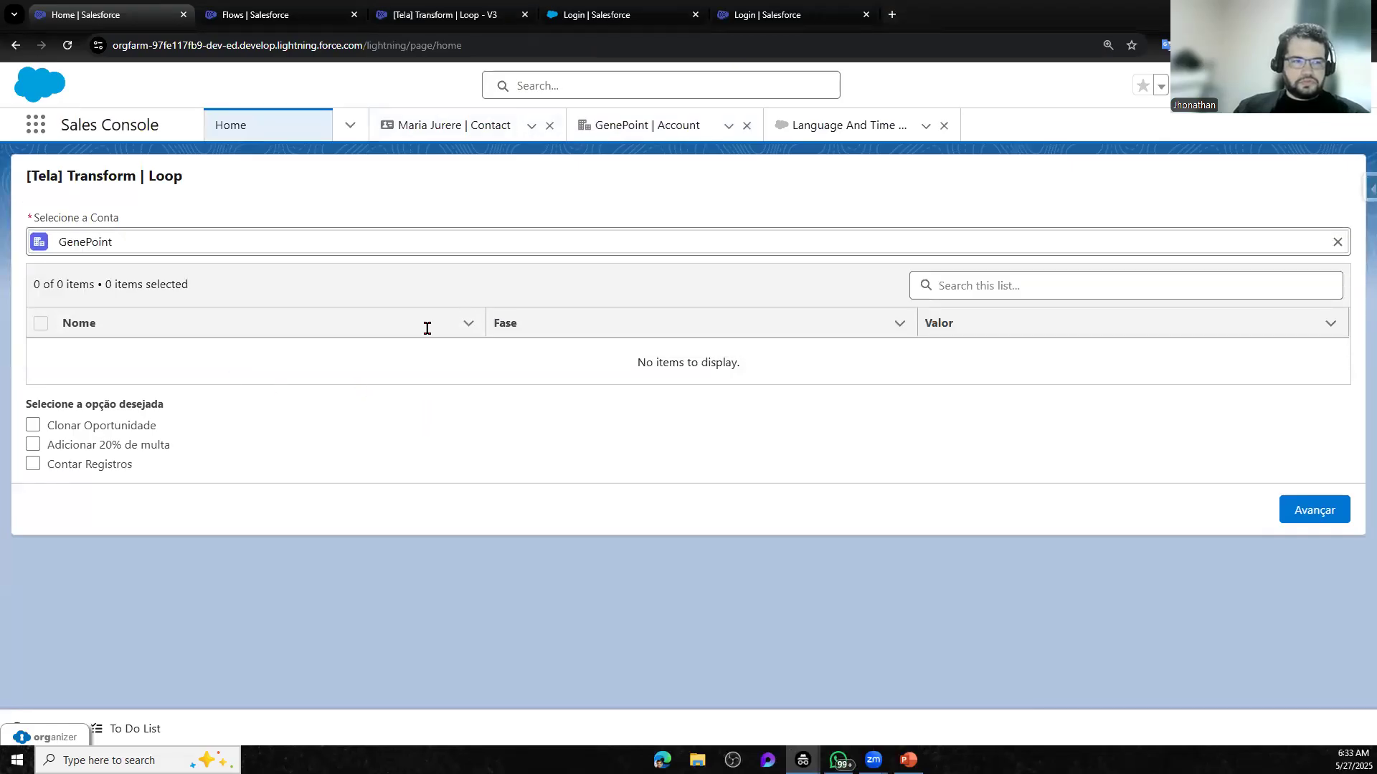
# Start a debug run of the flow from Flow Builder, advance with the Transform option and select the GenePoint account
pyautogui.click(436, 15)
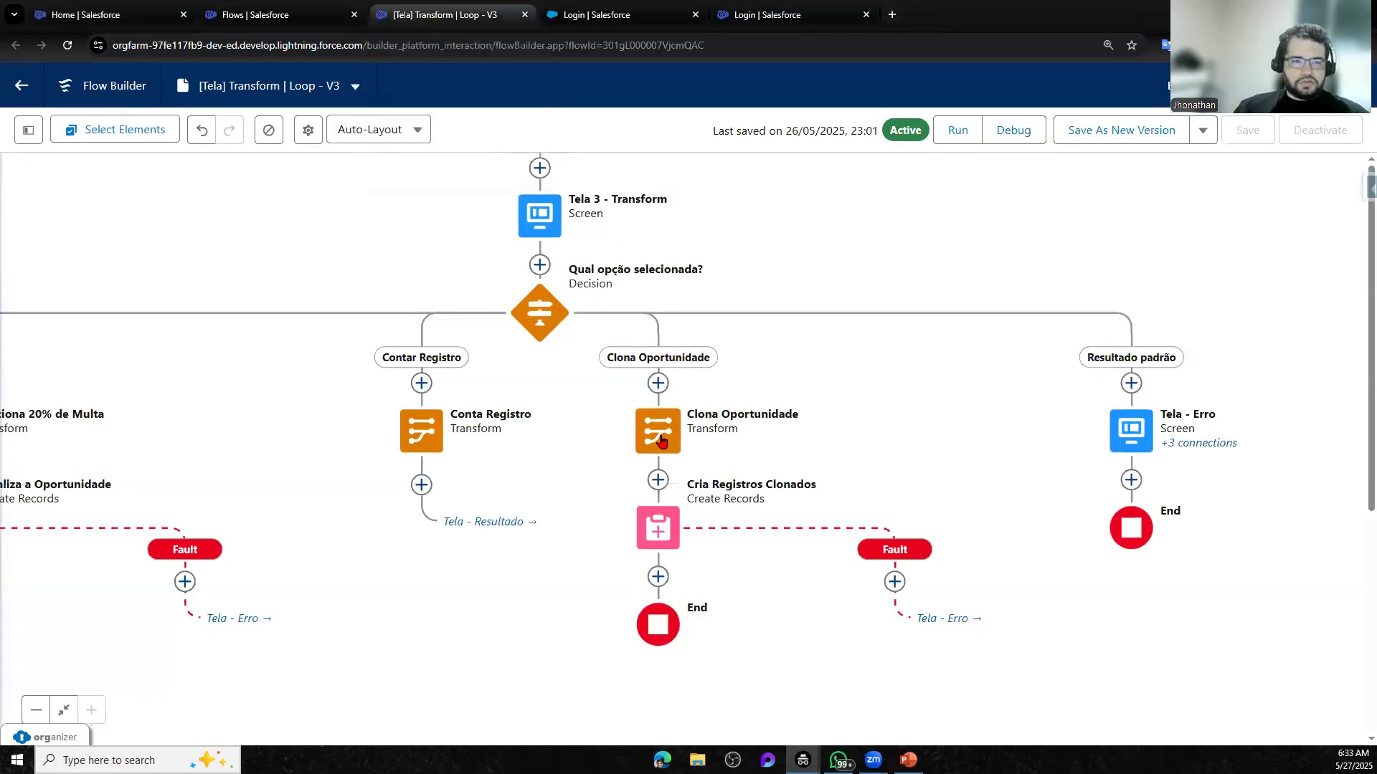
pyautogui.click(1013, 130)
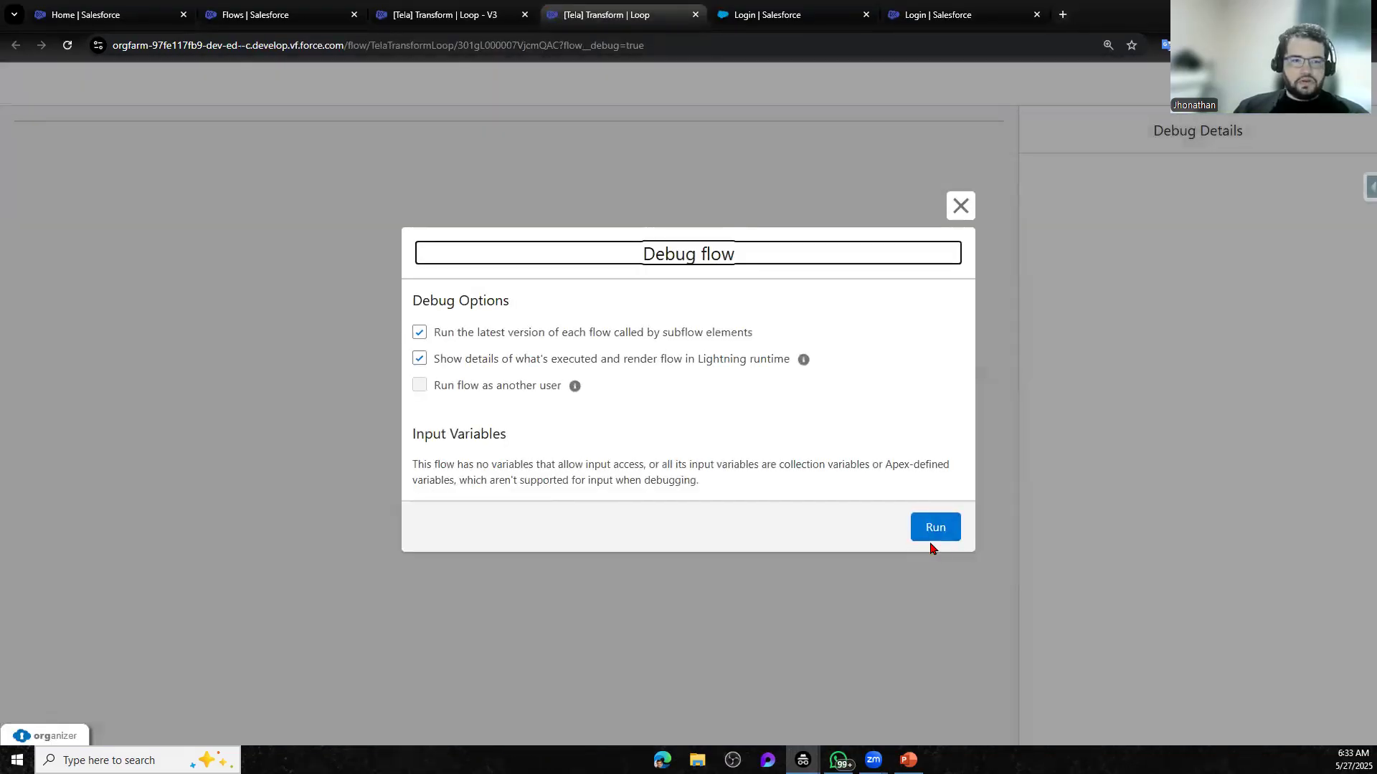
pyautogui.click(944, 541)
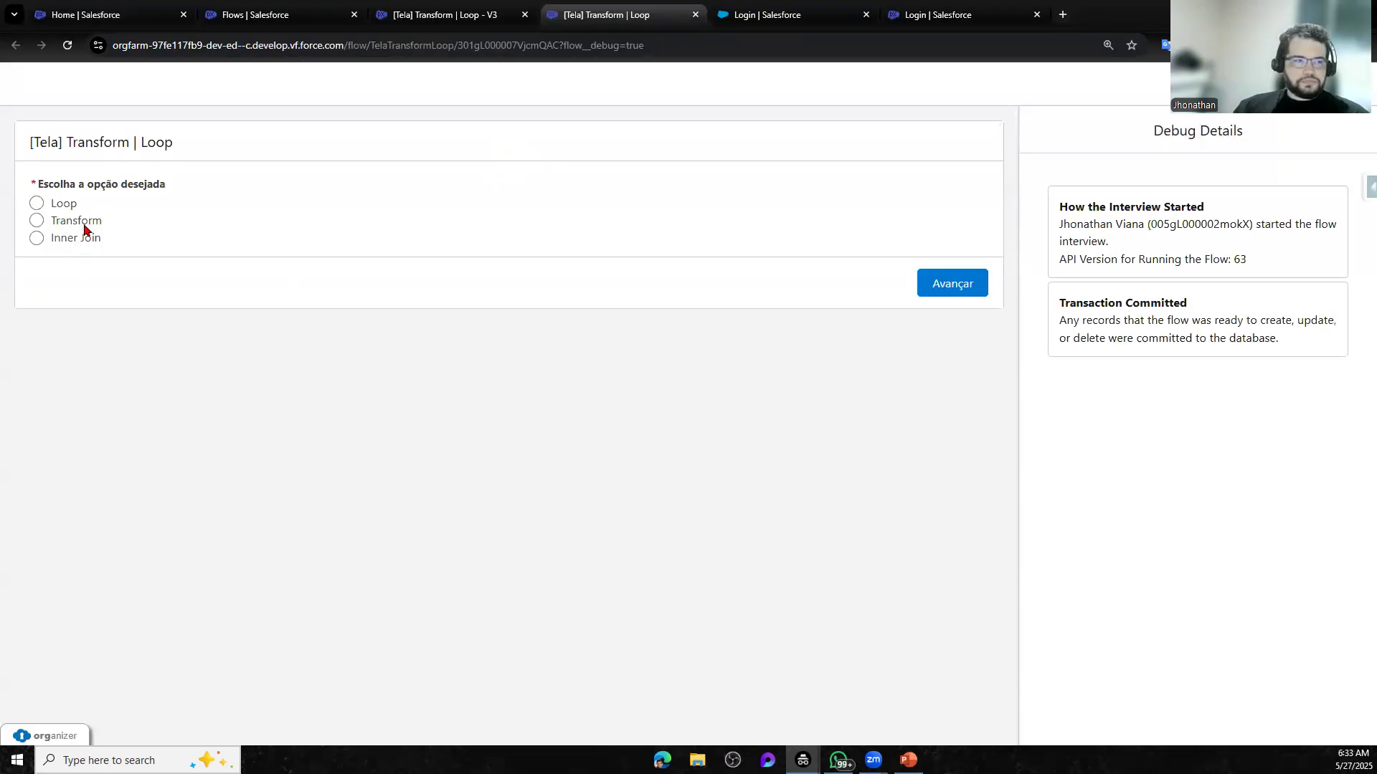
pyautogui.click(80, 226)
pyautogui.click(940, 282)
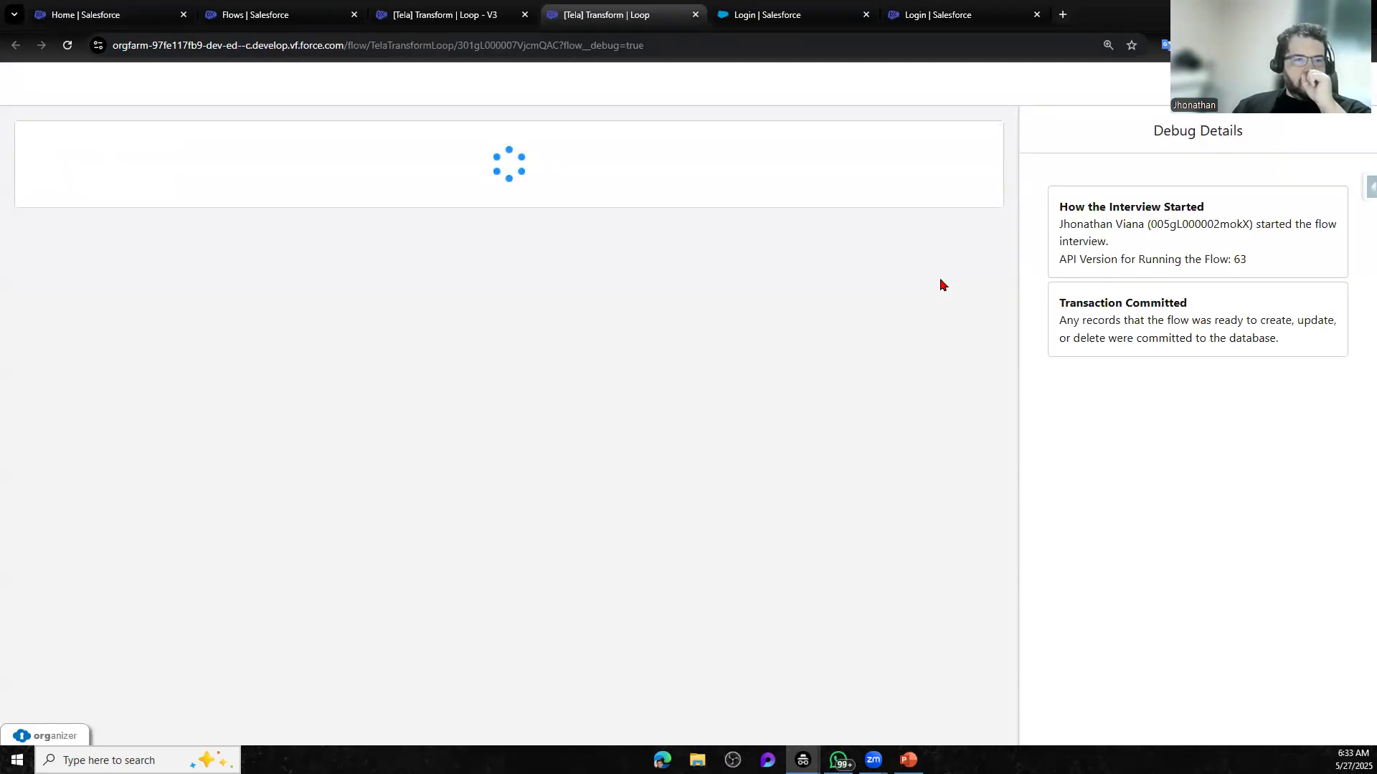
pyautogui.click(125, 204)
pyautogui.write('gen')
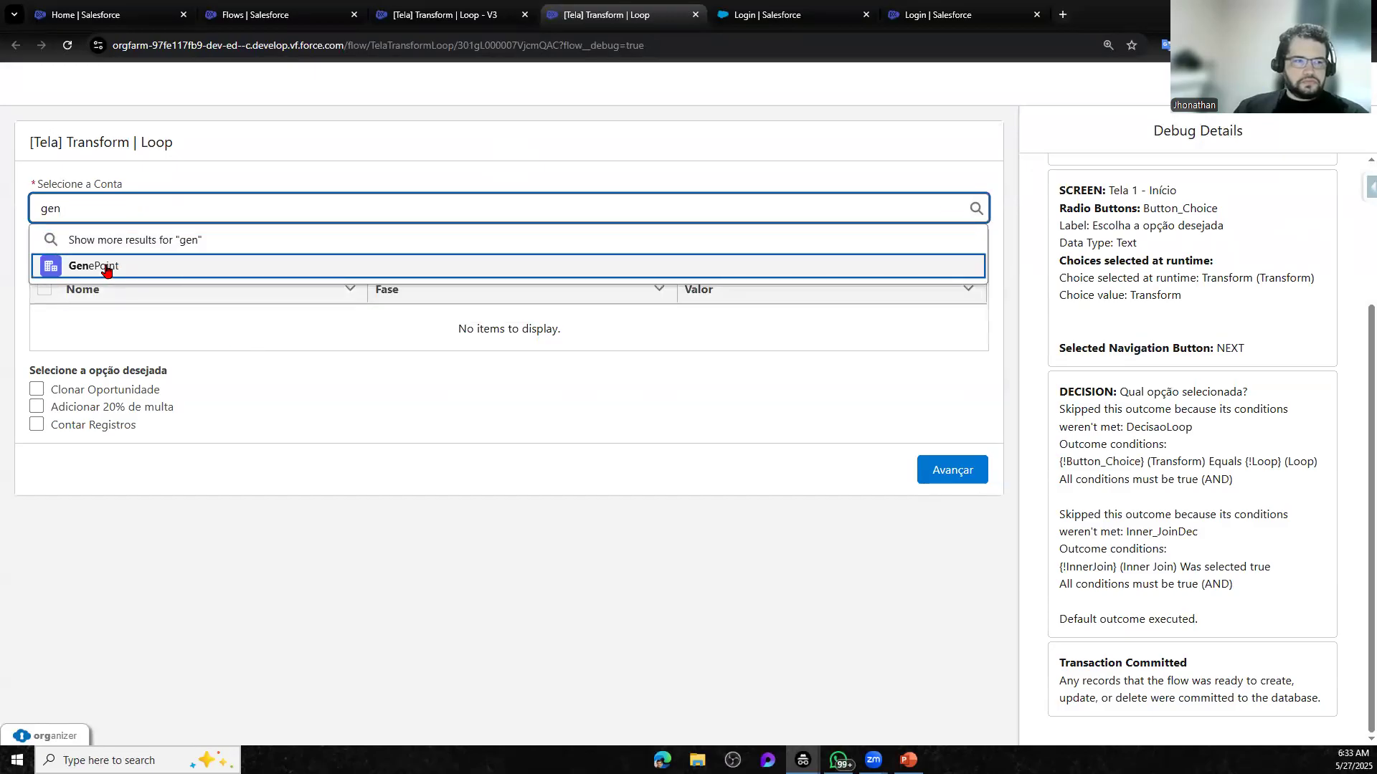
pyautogui.click(107, 269)
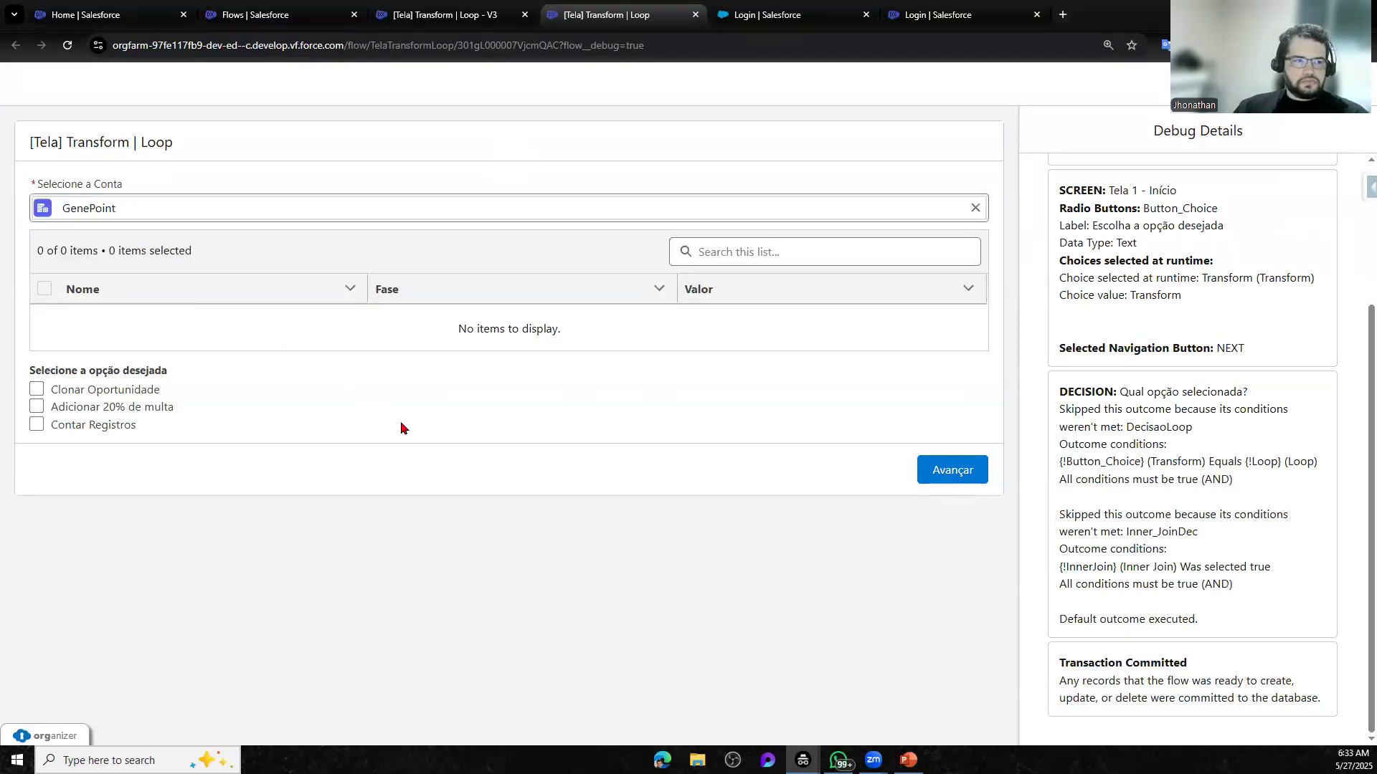
# Open the "Tela 3 - Transform" screen for editing and inspect the AccountId input of its "[Sub-flow] Obtem Opp da Conta" screen action
pyautogui.click(444, 9)
pyautogui.moveTo(592, 374); pyautogui.dragTo(643, 443)
pyautogui.click(581, 286)
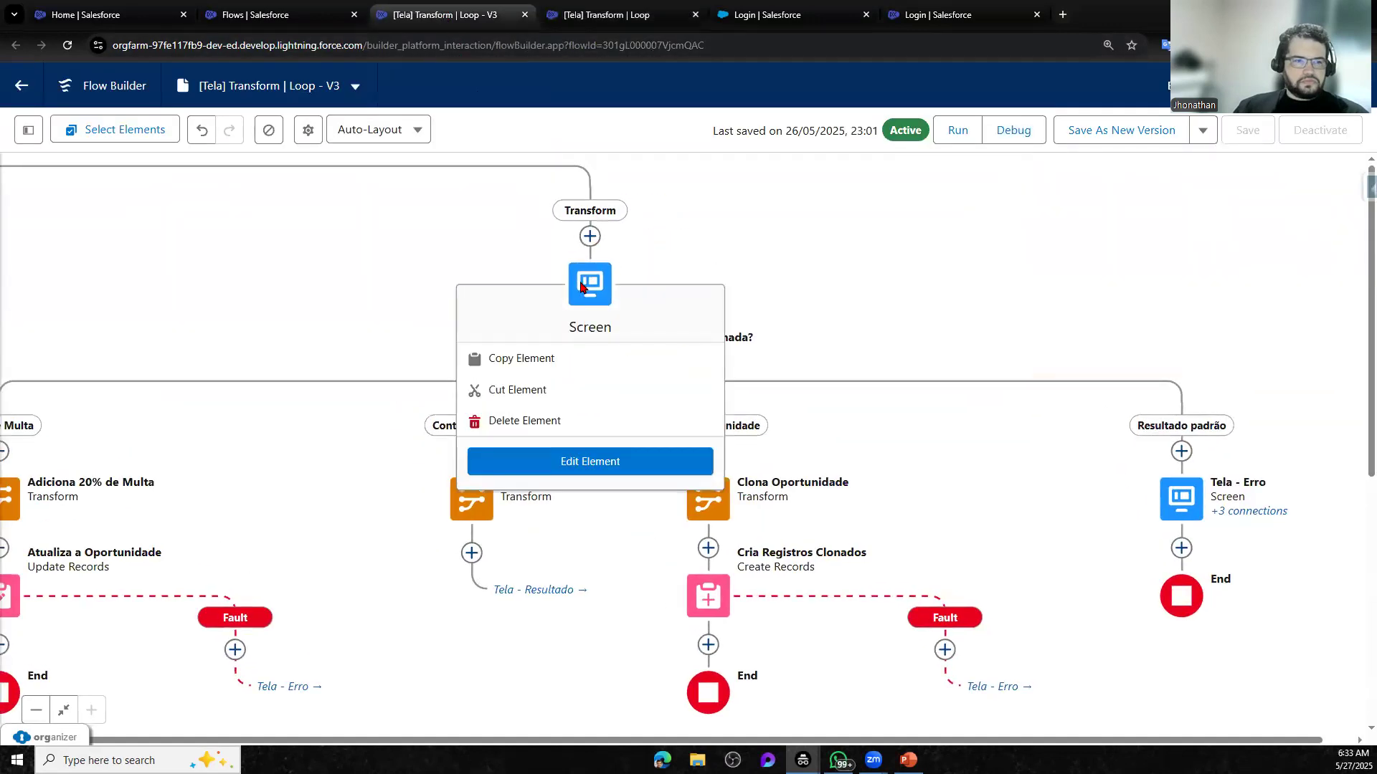
pyautogui.click(582, 287)
pyautogui.click(628, 437)
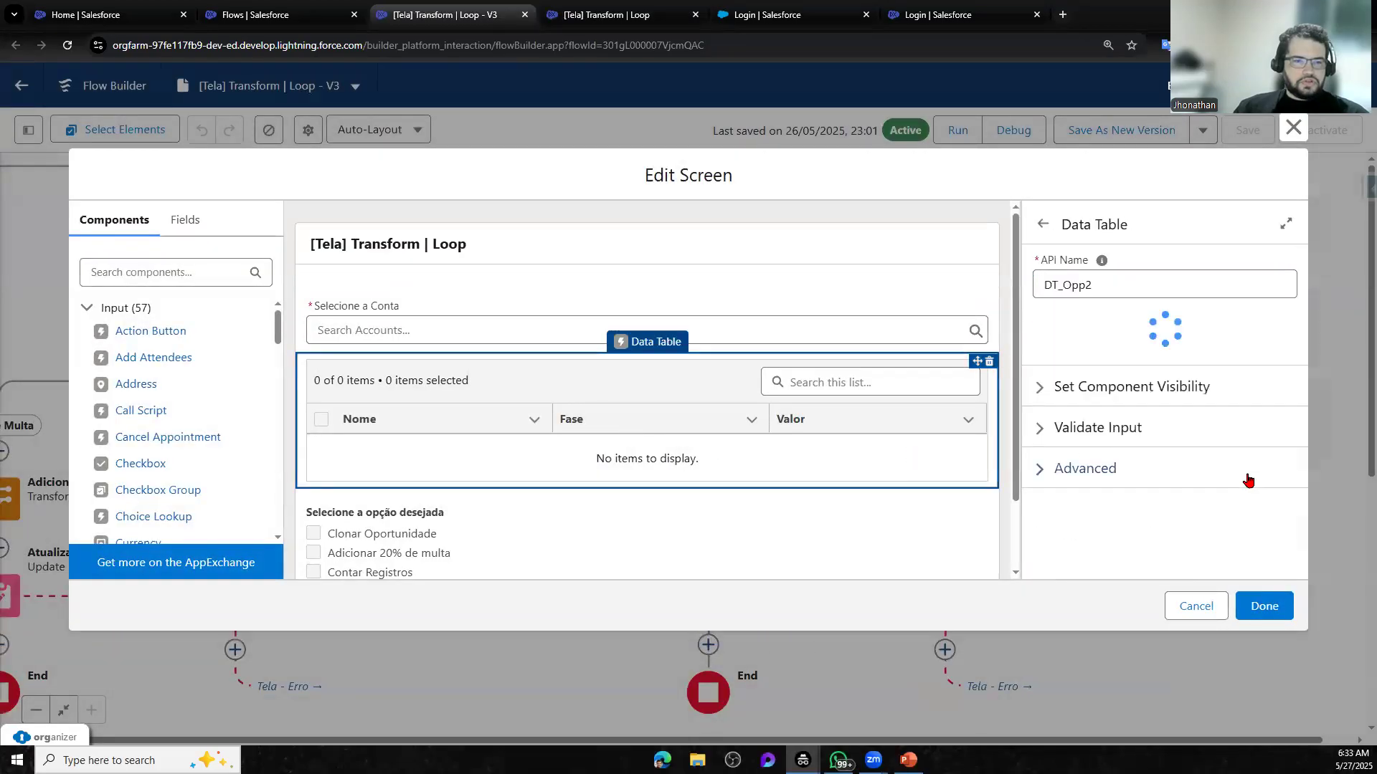
pyautogui.scroll(-3, 1212, 538)
pyautogui.click(955, 569)
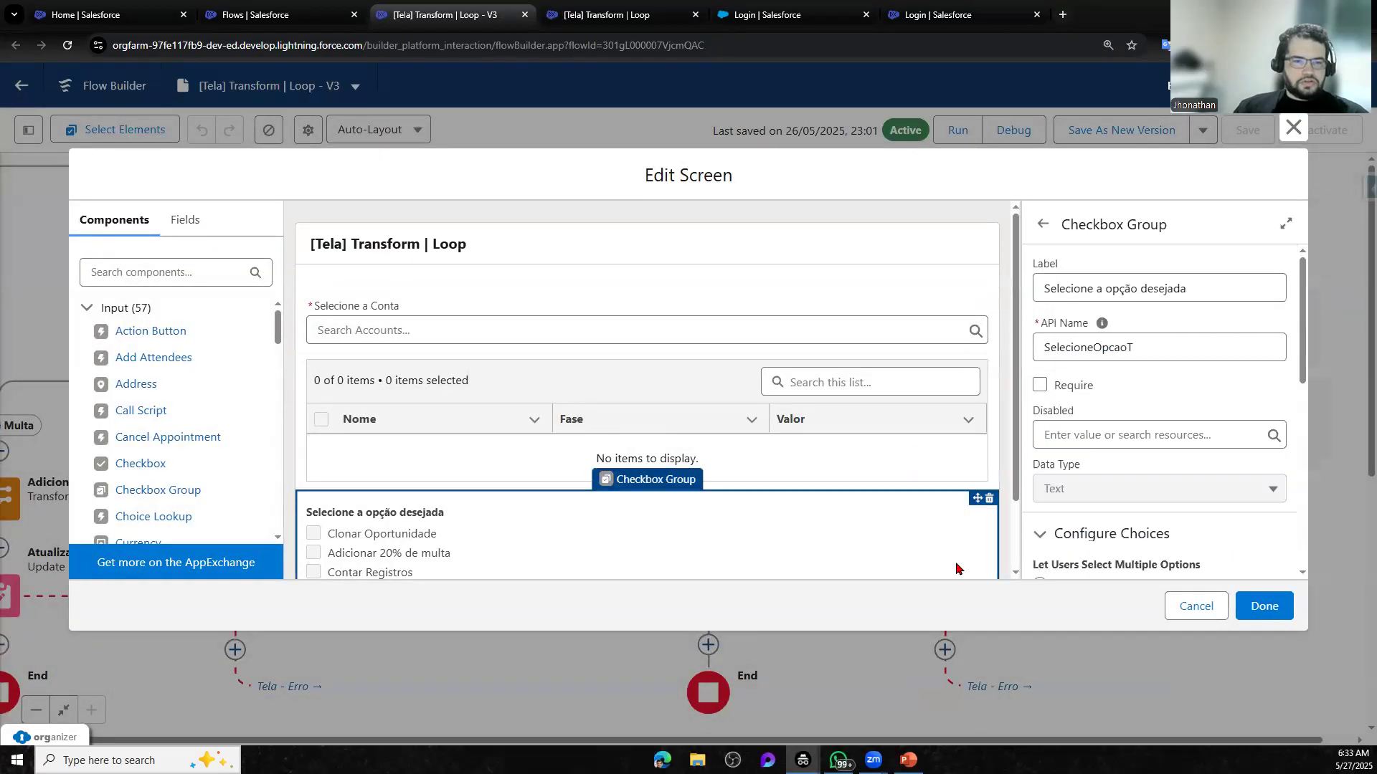
pyautogui.click(1004, 546)
pyautogui.scroll(-4, 1183, 552)
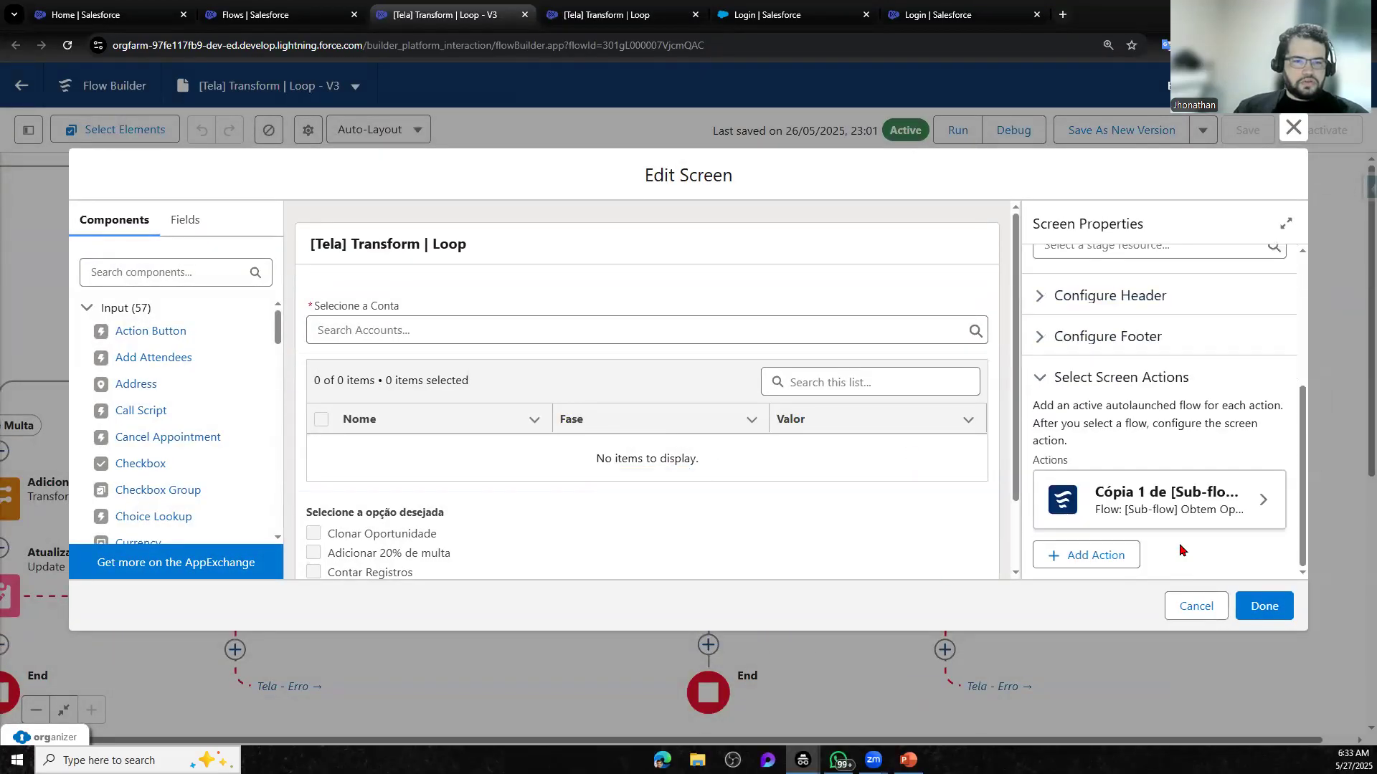
pyautogui.click(1205, 507)
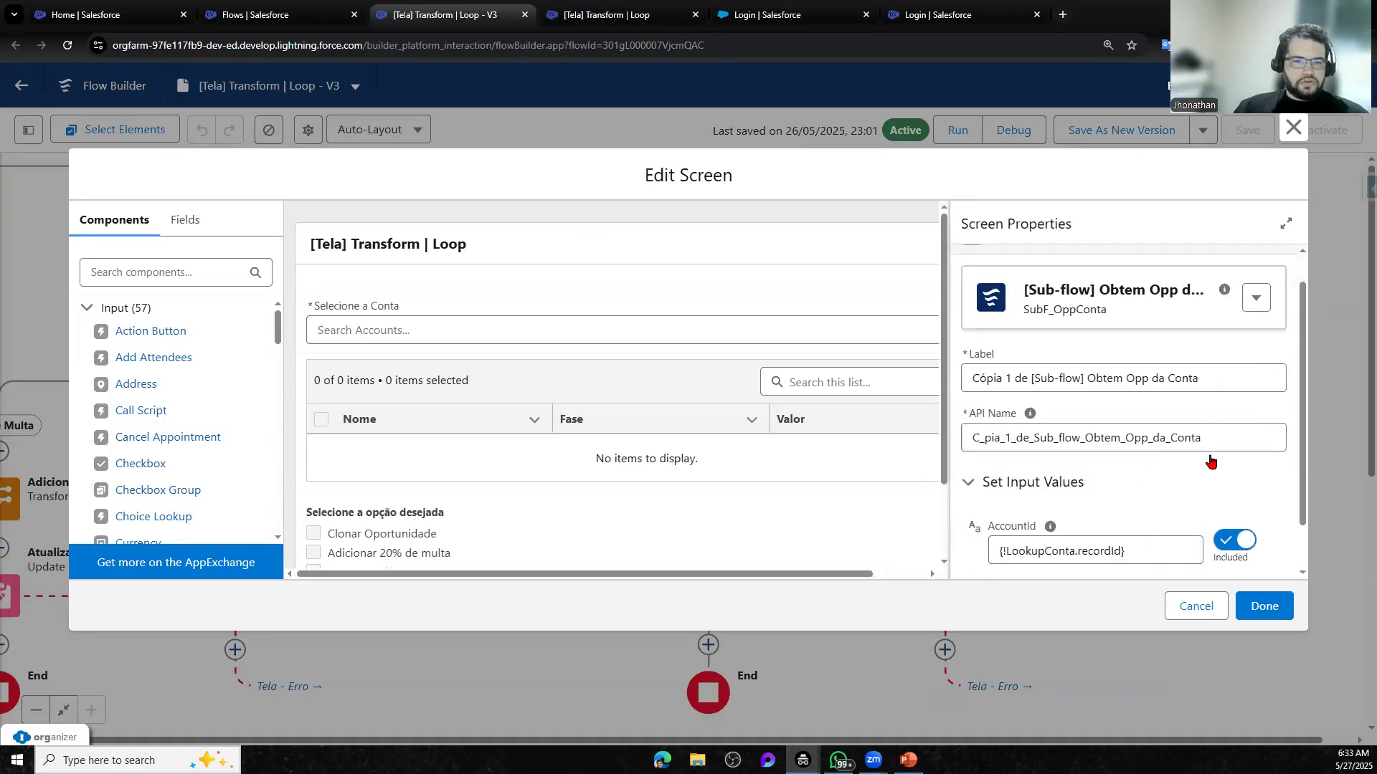
pyautogui.scroll(-1, 1204, 474)
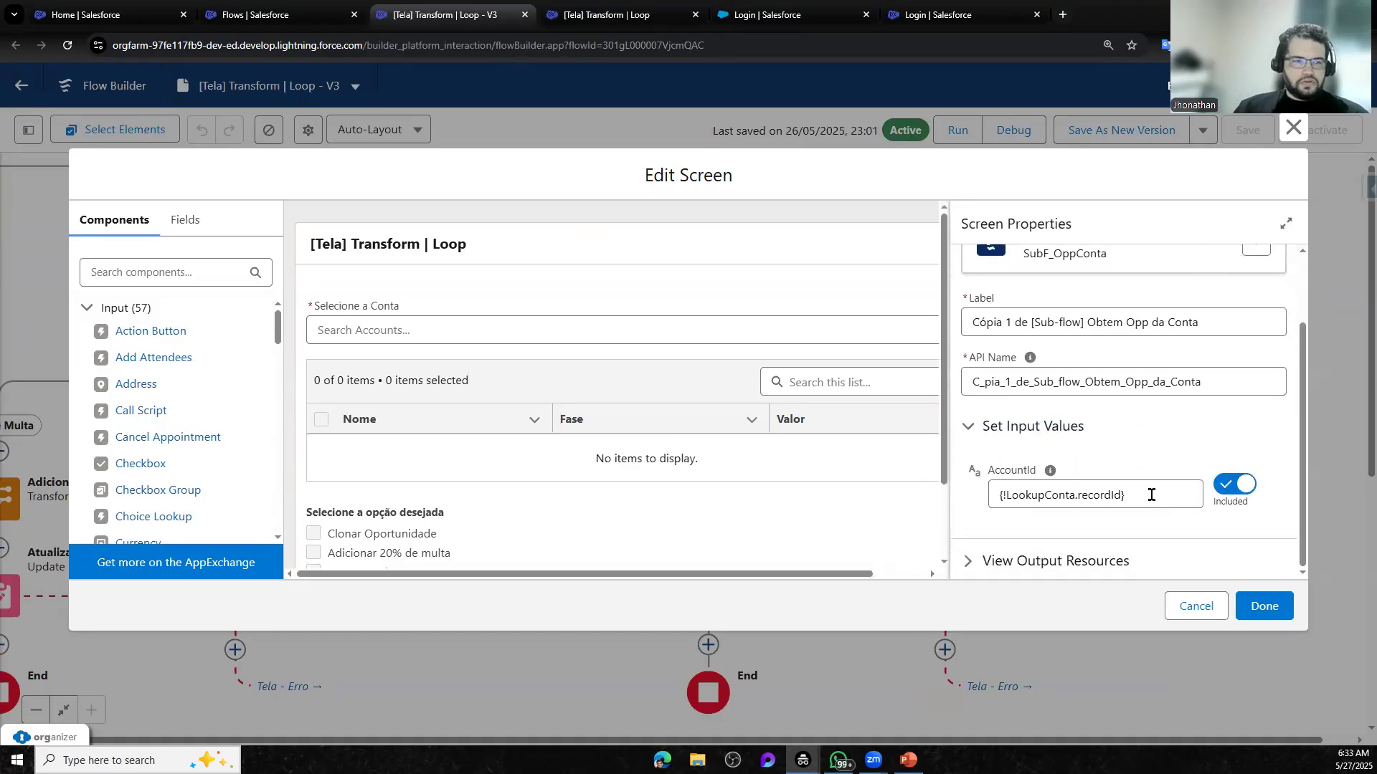
# Copy the API name of the "Selecione a Conta" lookup component on the screen
pyautogui.click(515, 297)
pyautogui.click(1160, 291)
pyautogui.doubleClick(1159, 290)
pyautogui.hotkey('ctrl', 'c')
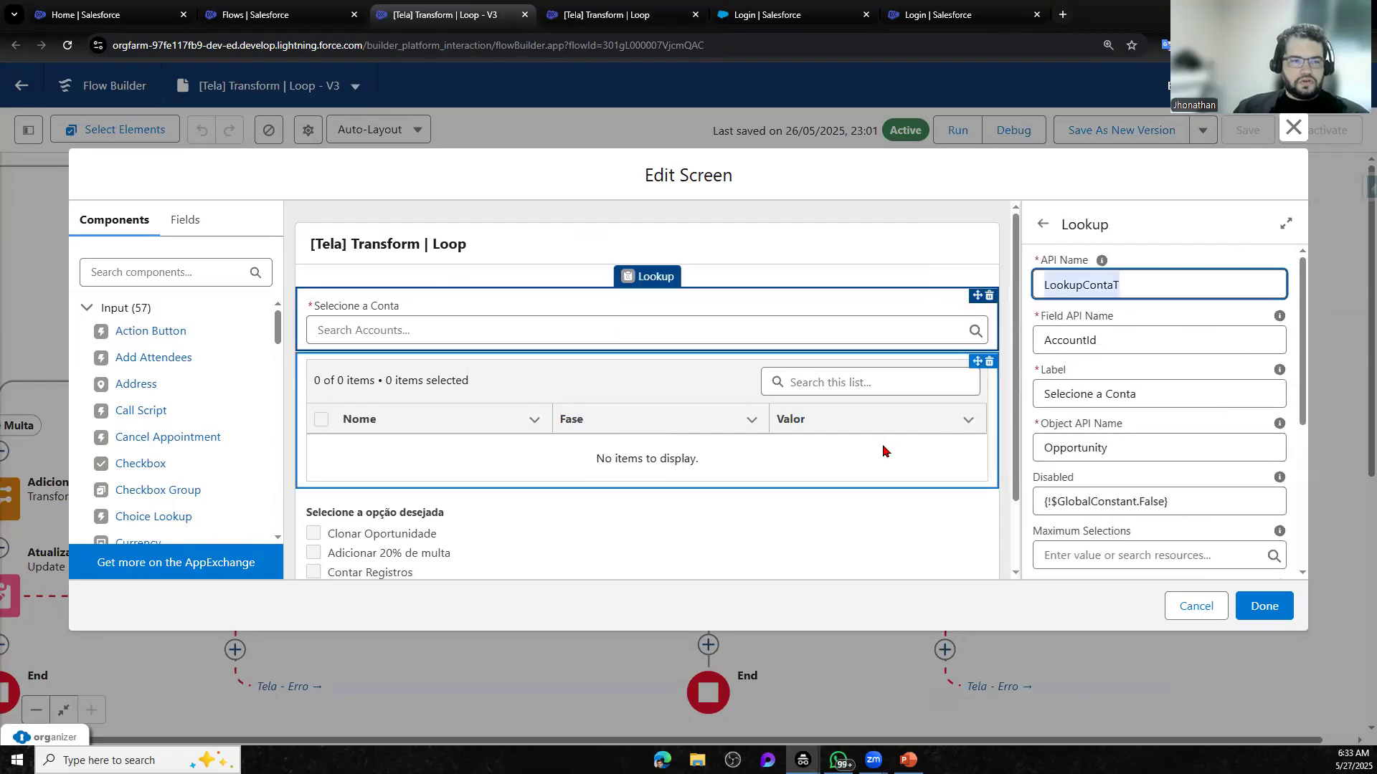
# Set the AccountId input of the "[Sub-flow] Obtem Opp da Conta" screen action to {!LookupContaT.recordId}
pyautogui.click(1005, 537)
pyautogui.scroll(-5, 1140, 545)
pyautogui.click(1171, 511)
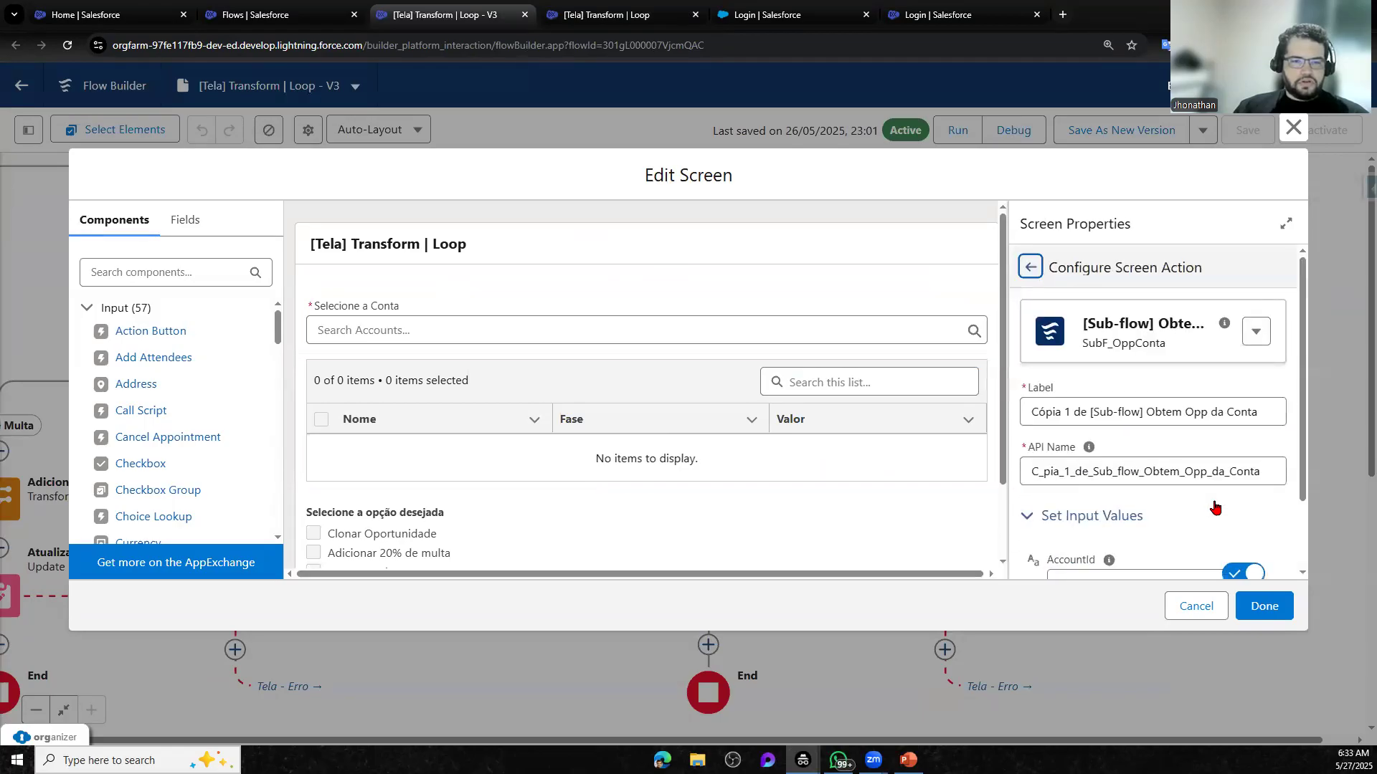
pyautogui.scroll(-3, 1212, 509)
pyautogui.click(1139, 501)
pyautogui.hotkey('ctrl', 'a')
pyautogui.hotkey('ctrl', 'v')
pyautogui.hotkey('ctrl', 'a')
pyautogui.write('look')
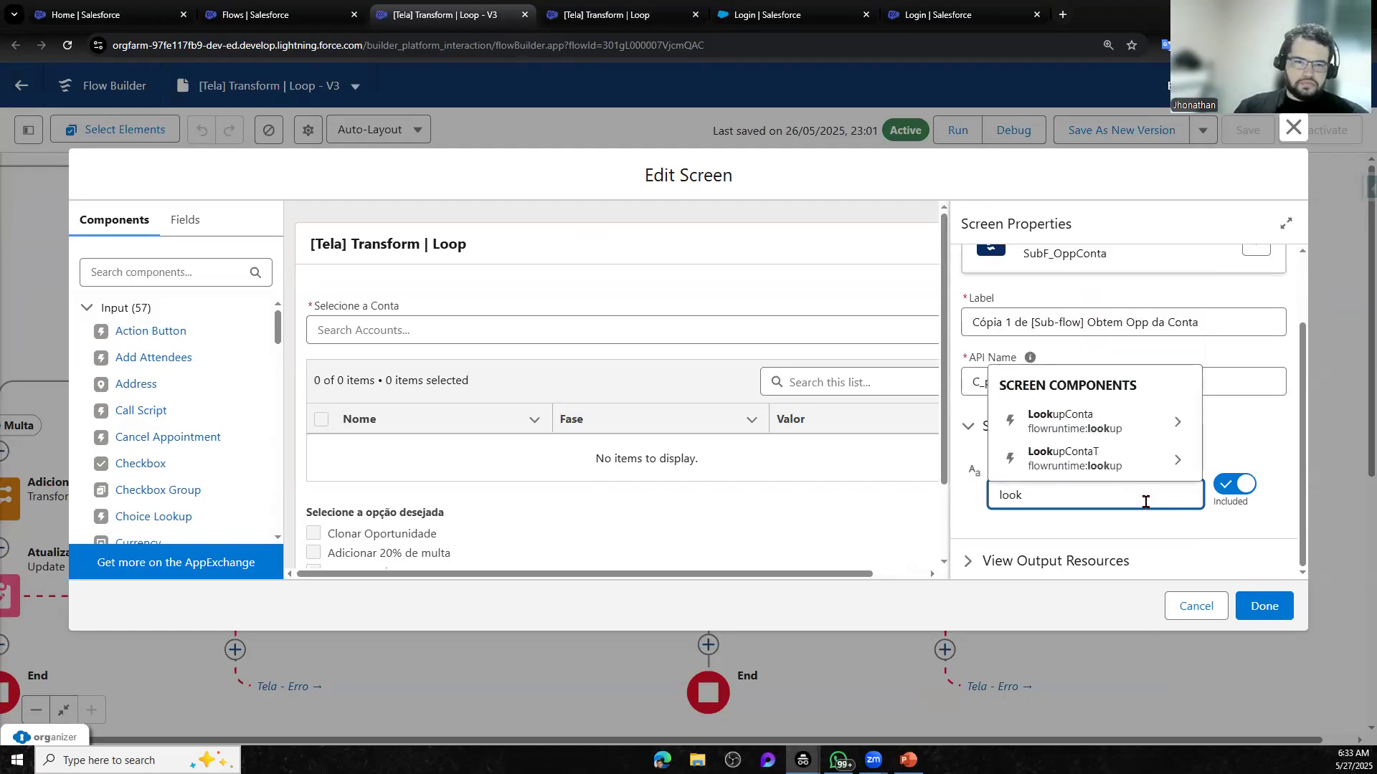
pyautogui.click(1075, 459)
pyautogui.click(1096, 534)
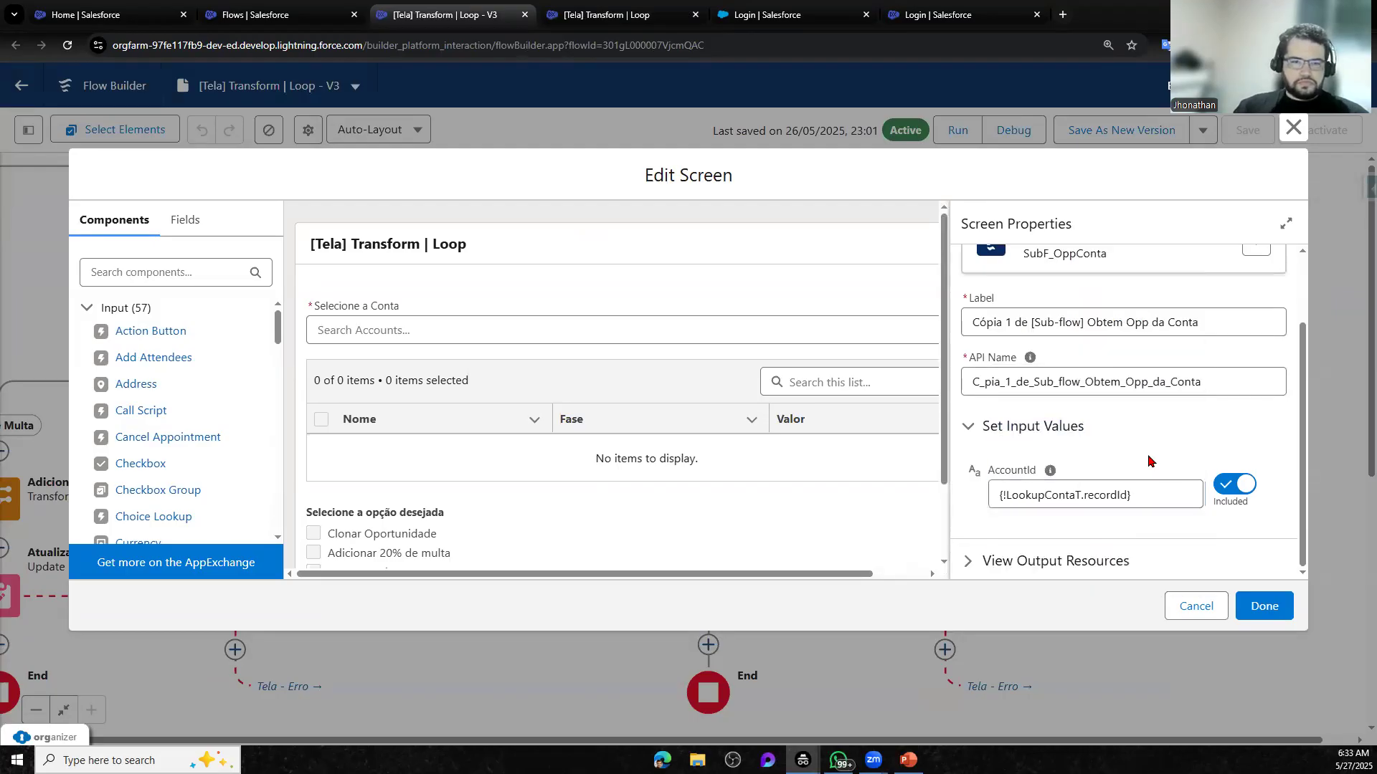
# Finish editing the "Tela 3 - Transform" screen and save the flow as a new version
pyautogui.click(1262, 606)
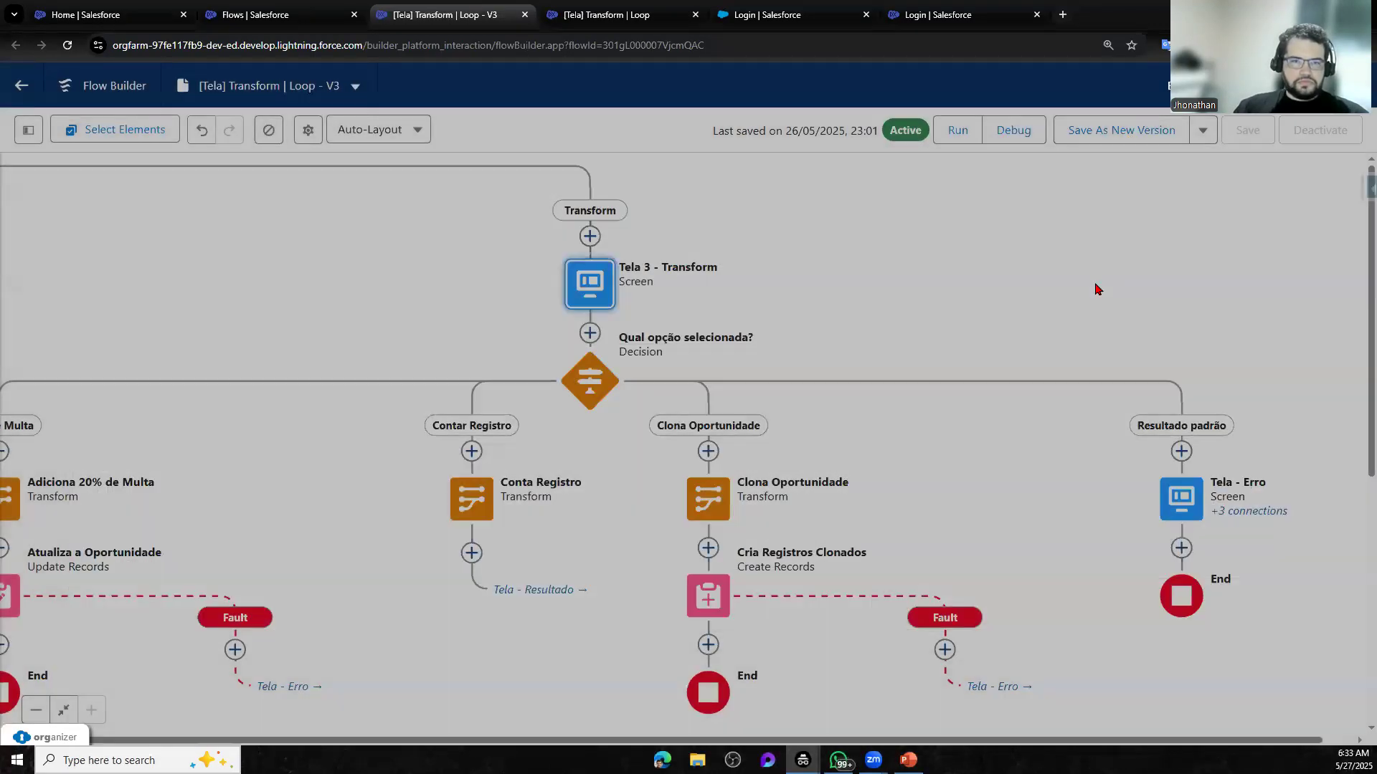
pyautogui.hotkey('ctrl', 's')
pyautogui.click(1024, 548)
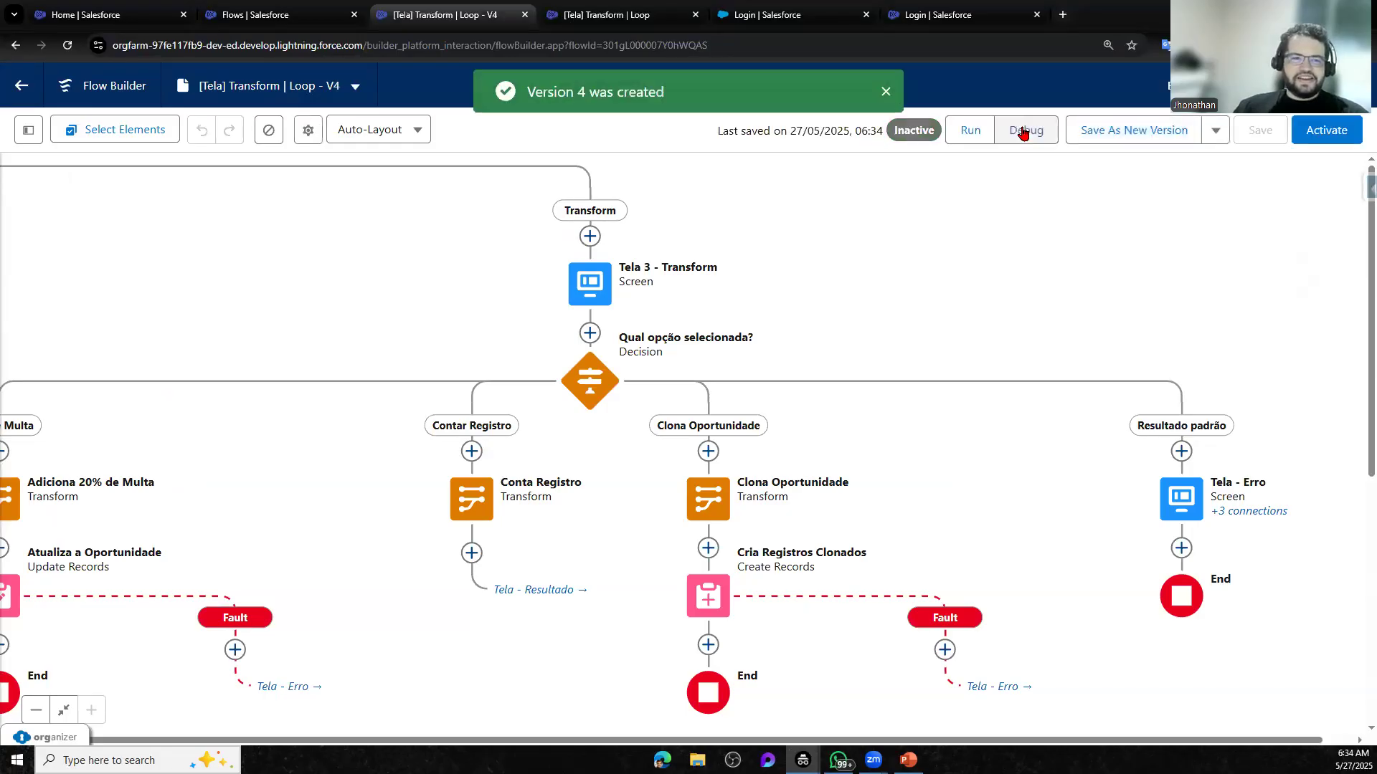
# Debug the new flow version, advance with the Transform option and select the GenePoint account
pyautogui.click(1024, 130)
pyautogui.click(863, 15)
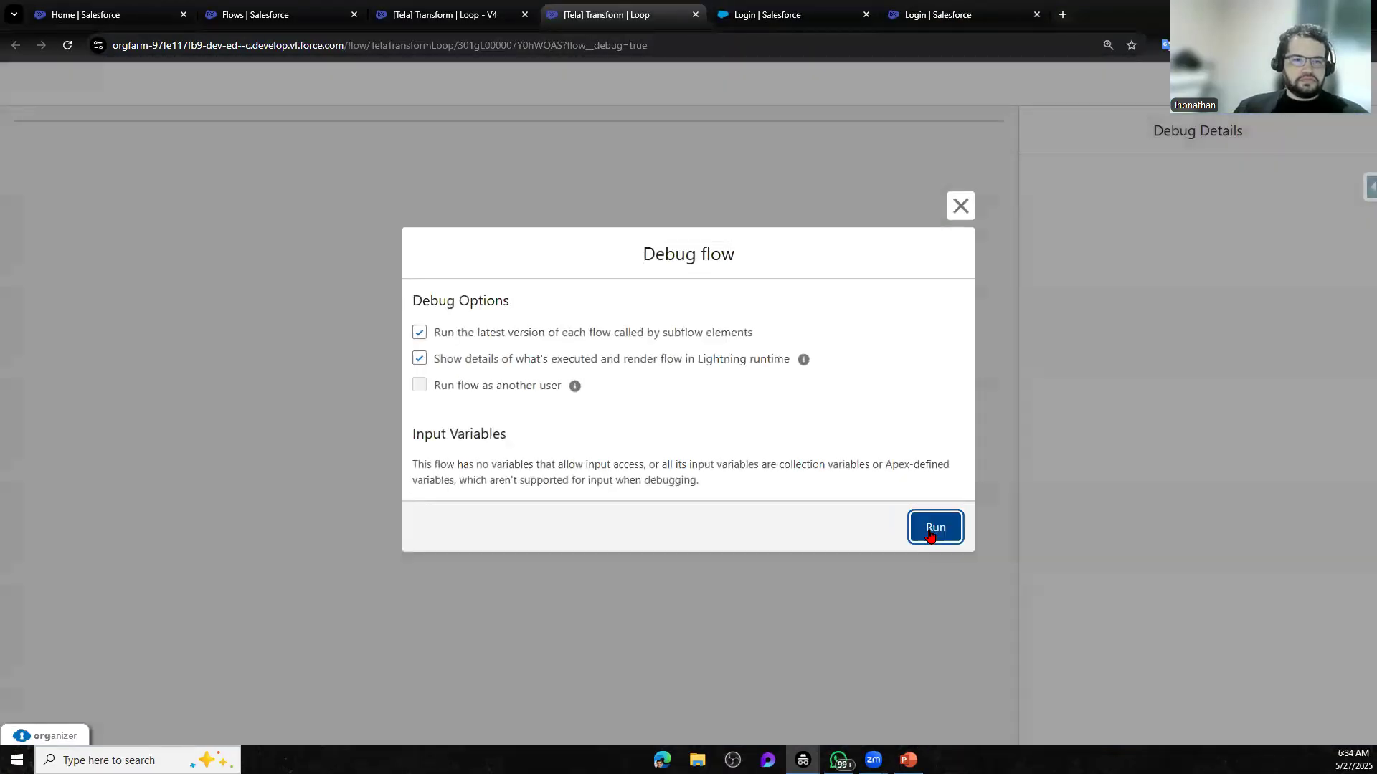
pyautogui.click(932, 532)
pyautogui.click(66, 221)
pyautogui.click(947, 291)
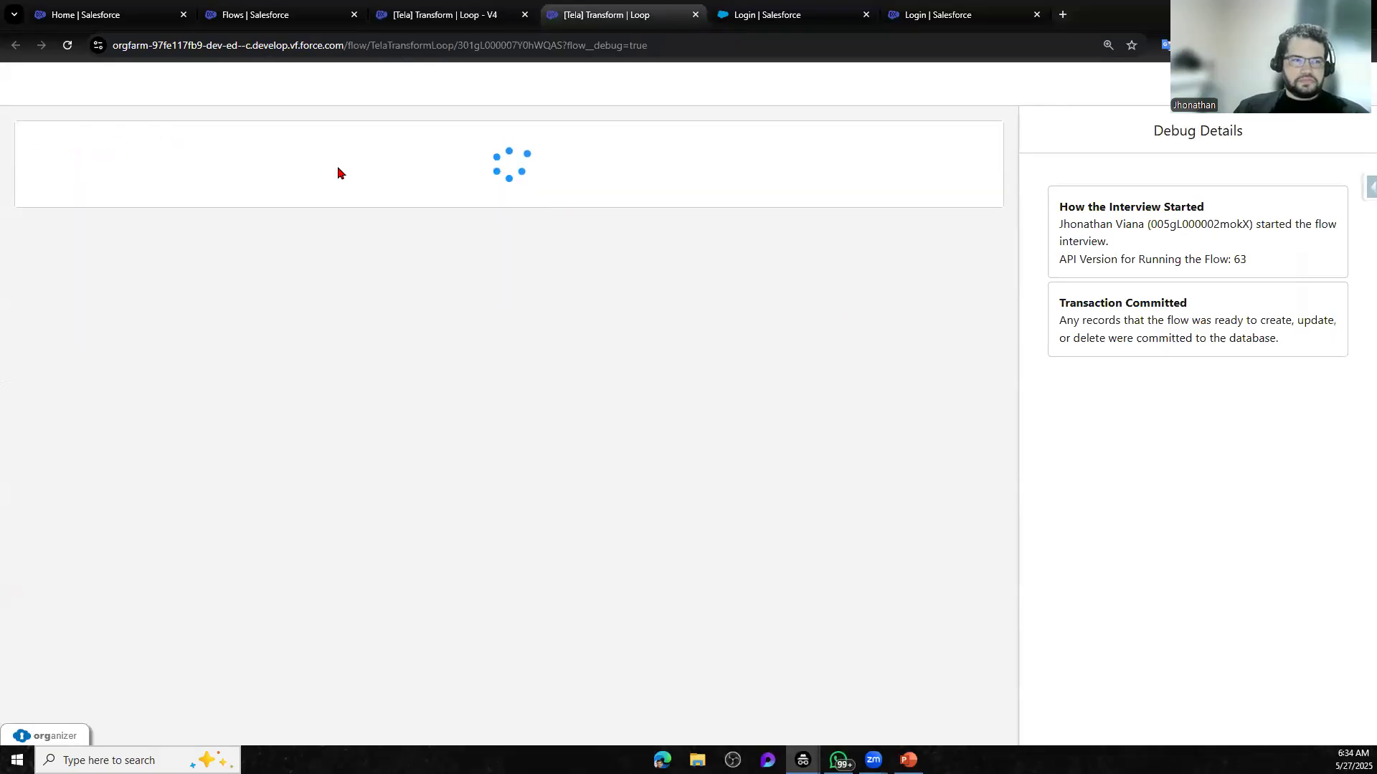
pyautogui.click(154, 217)
pyautogui.write('ge')
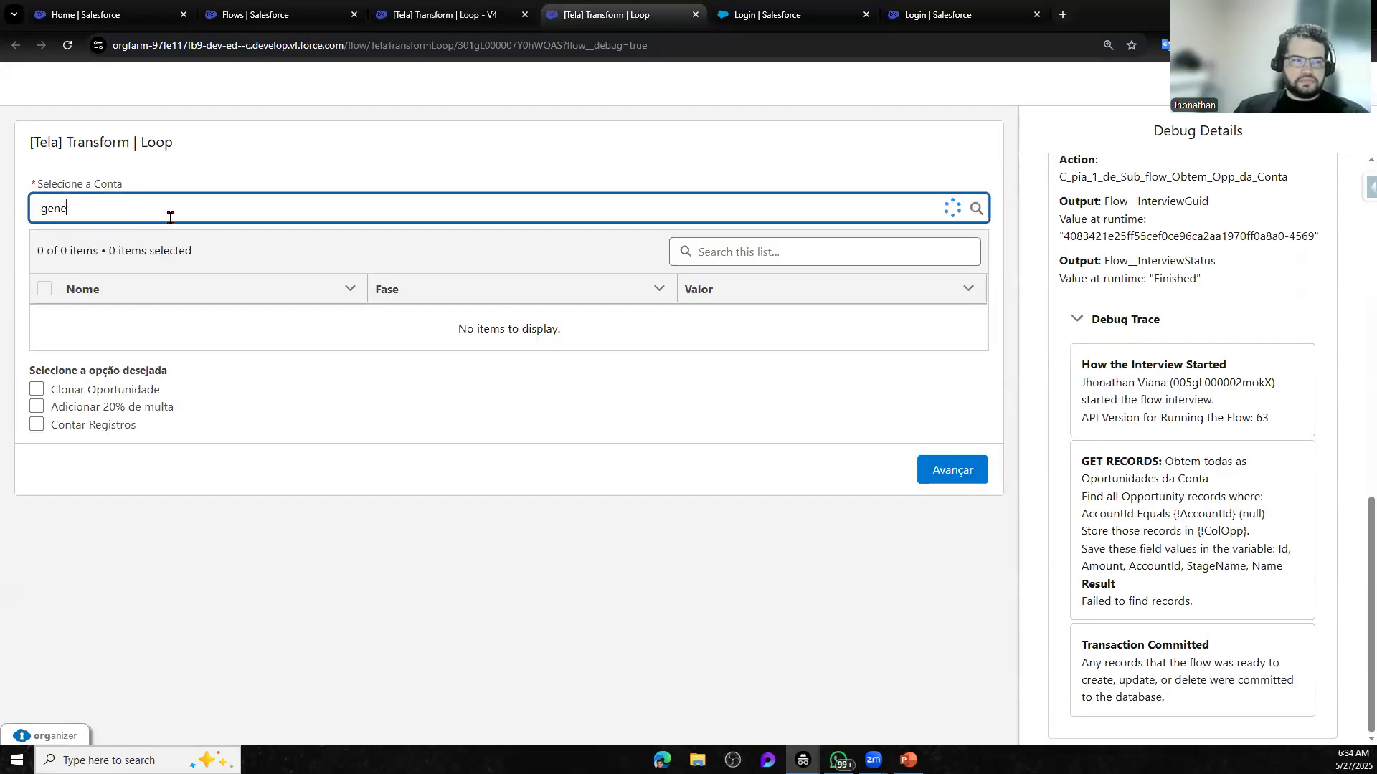
pyautogui.write('ne')
pyautogui.click(147, 265)
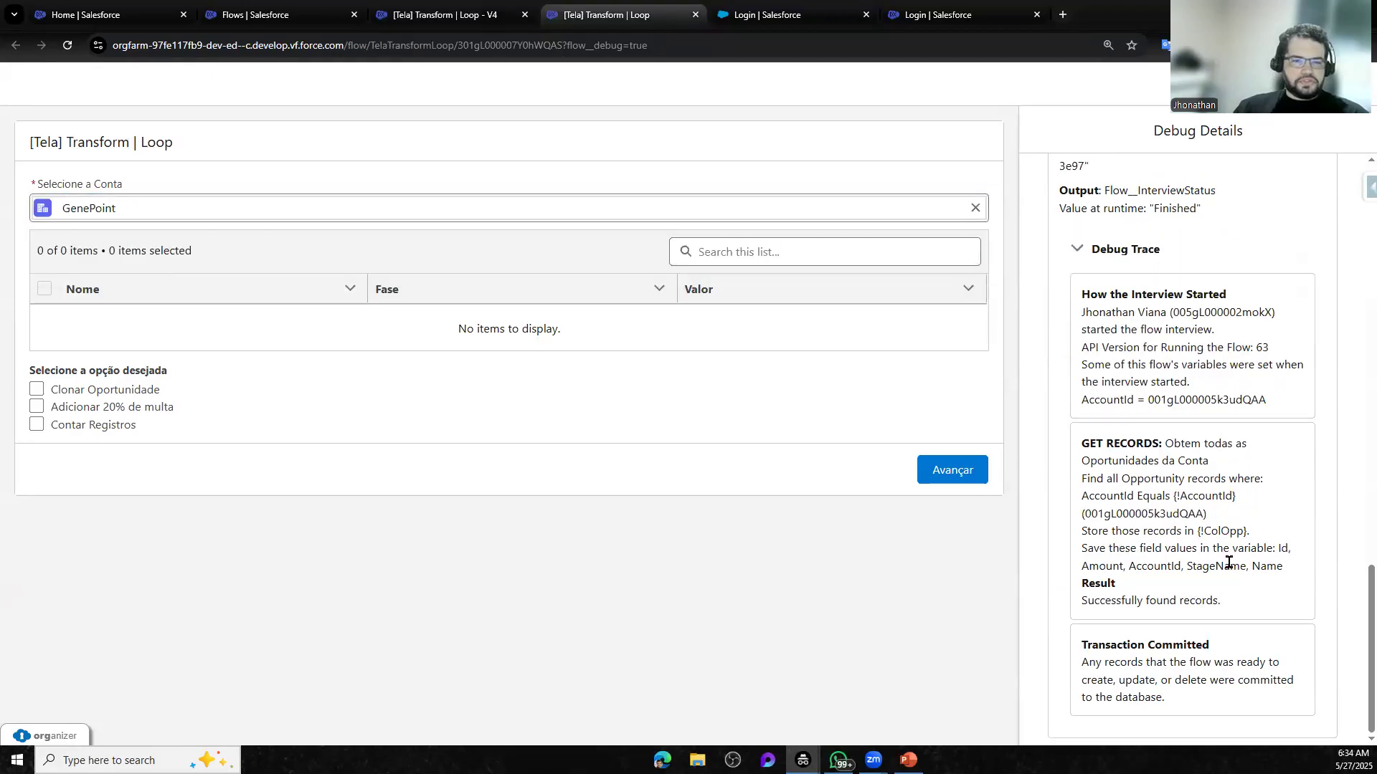
# Review the properties of the "Tela 1 - Início" screen in Flow Builder and close it without changes
pyautogui.click(453, 17)
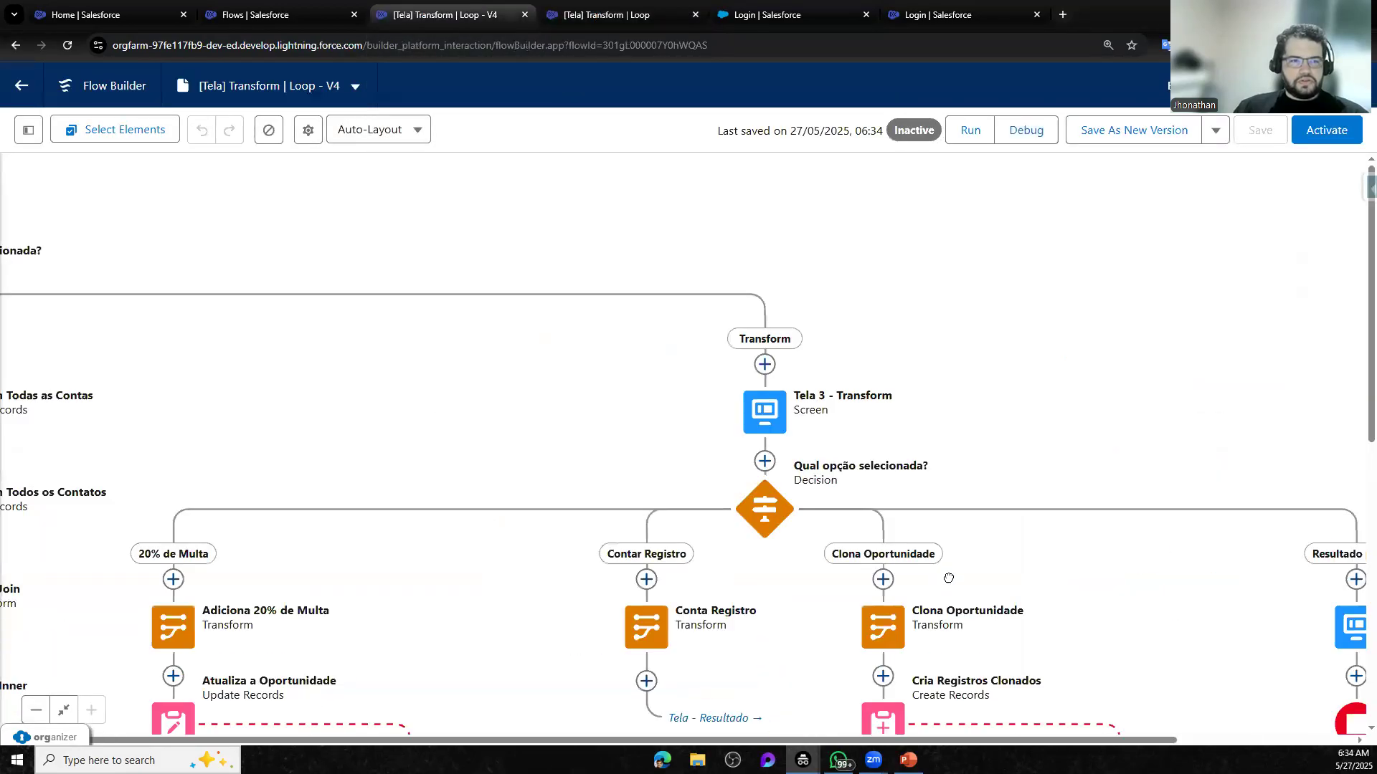
pyautogui.moveTo(949, 578); pyautogui.dragTo(1119, 667)
pyautogui.doubleClick(343, 448)
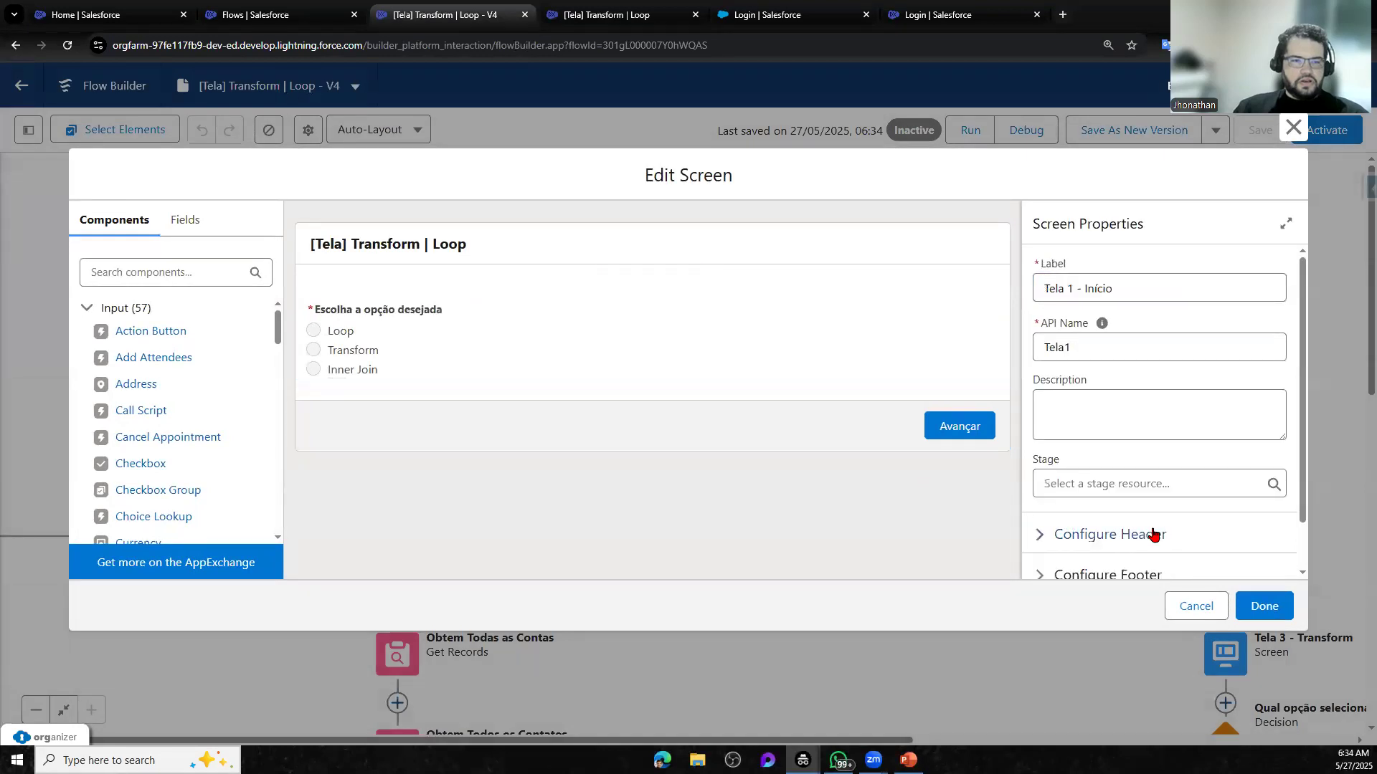
pyautogui.scroll(-1, 1152, 534)
pyautogui.click(1140, 560)
pyautogui.click(1196, 608)
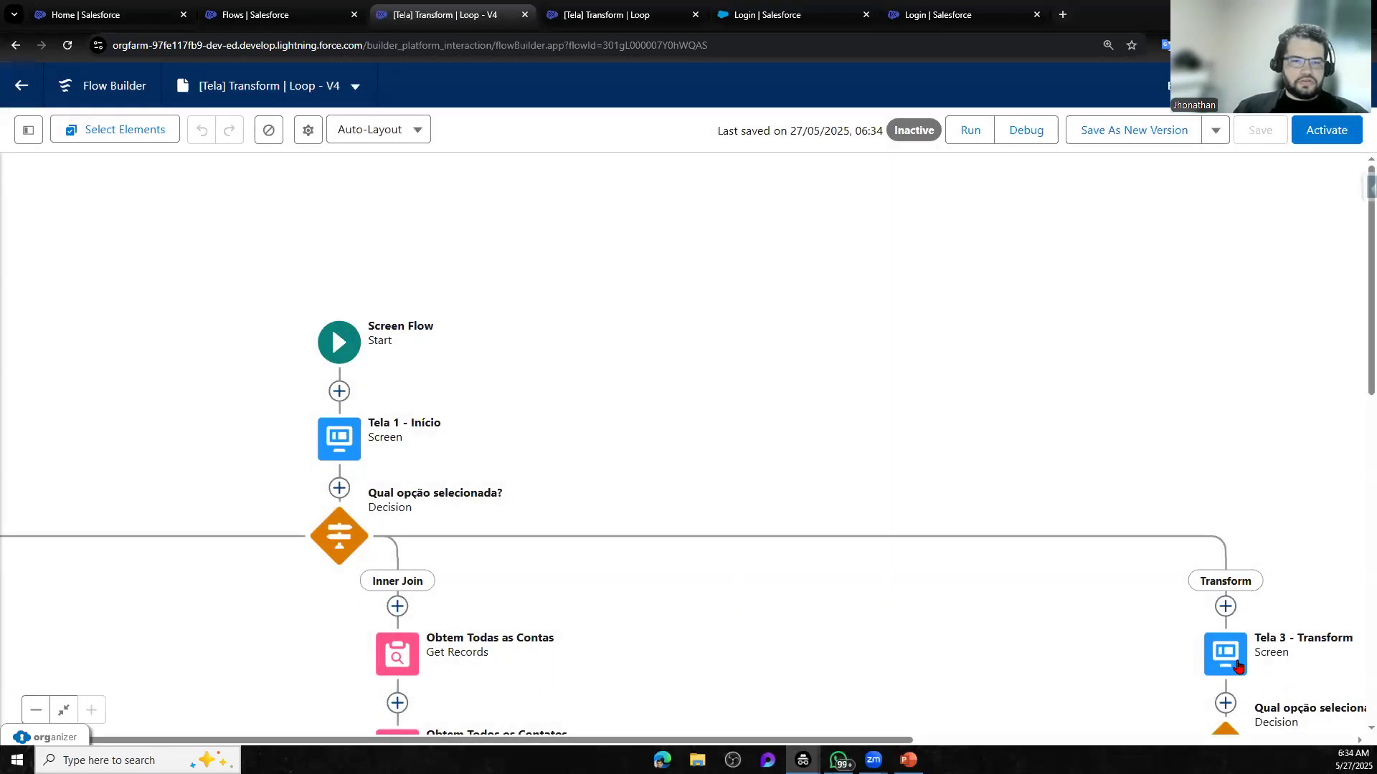
# Inspect the API name, AccountId input and output resources of the screen action on "Tela 3 - Transform", then close without changes
pyautogui.doubleClick(1238, 667)
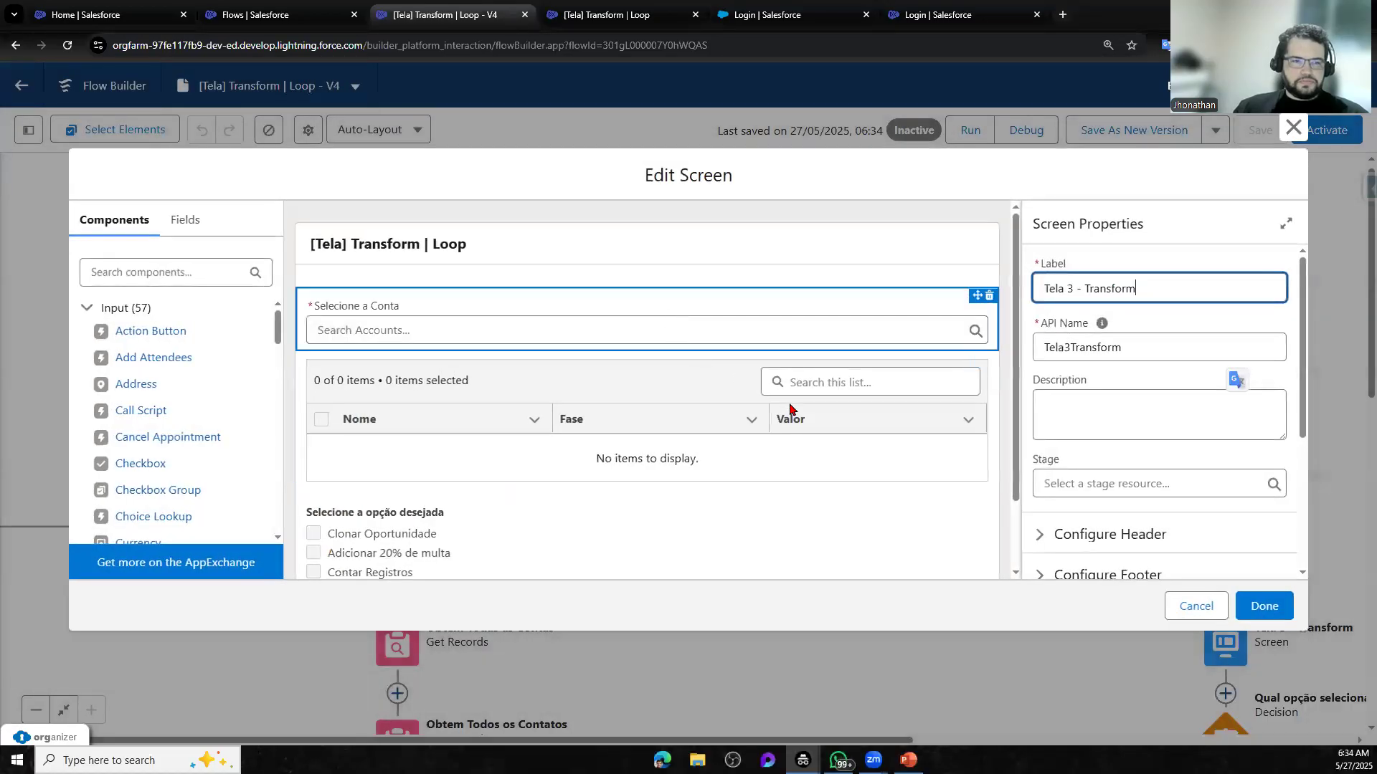
pyautogui.click(997, 538)
pyautogui.click(1005, 539)
pyautogui.scroll(-4, 1113, 545)
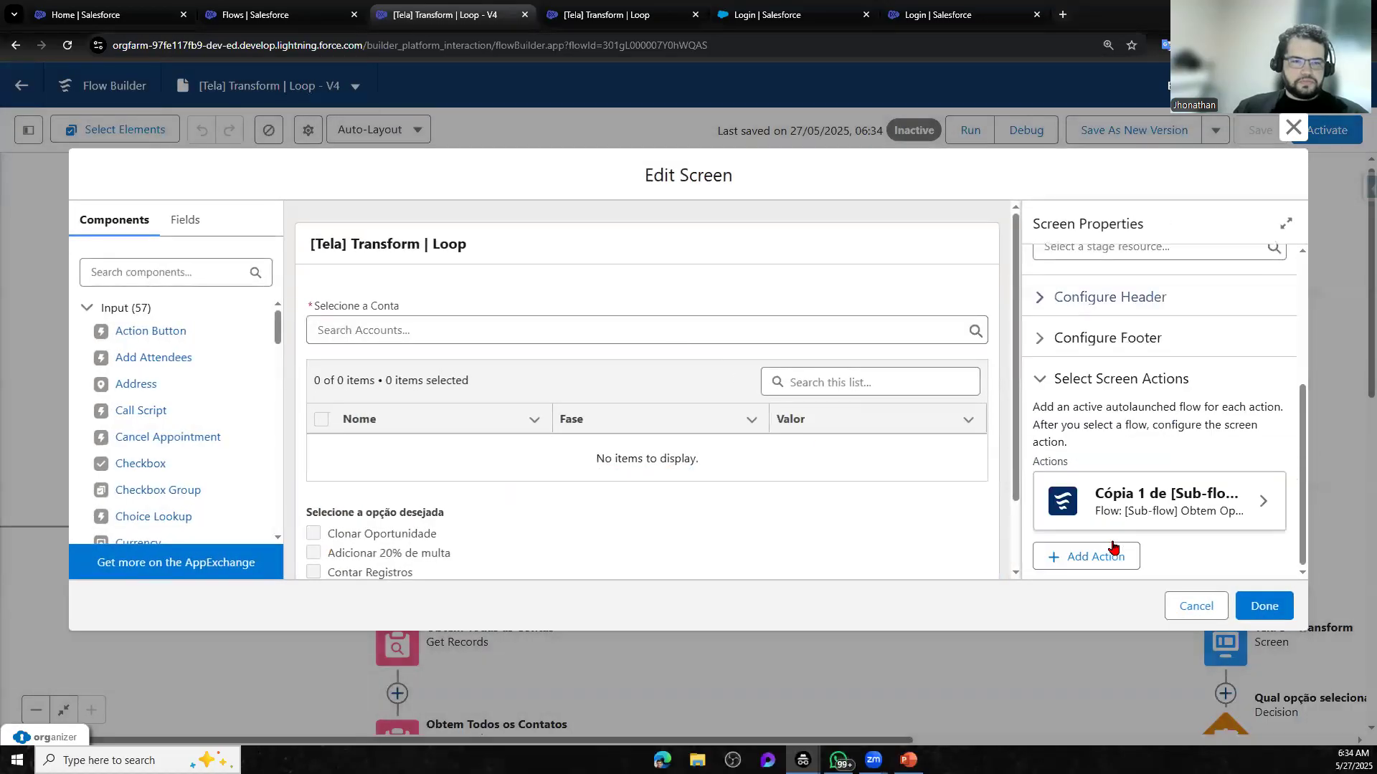
pyautogui.click(1090, 514)
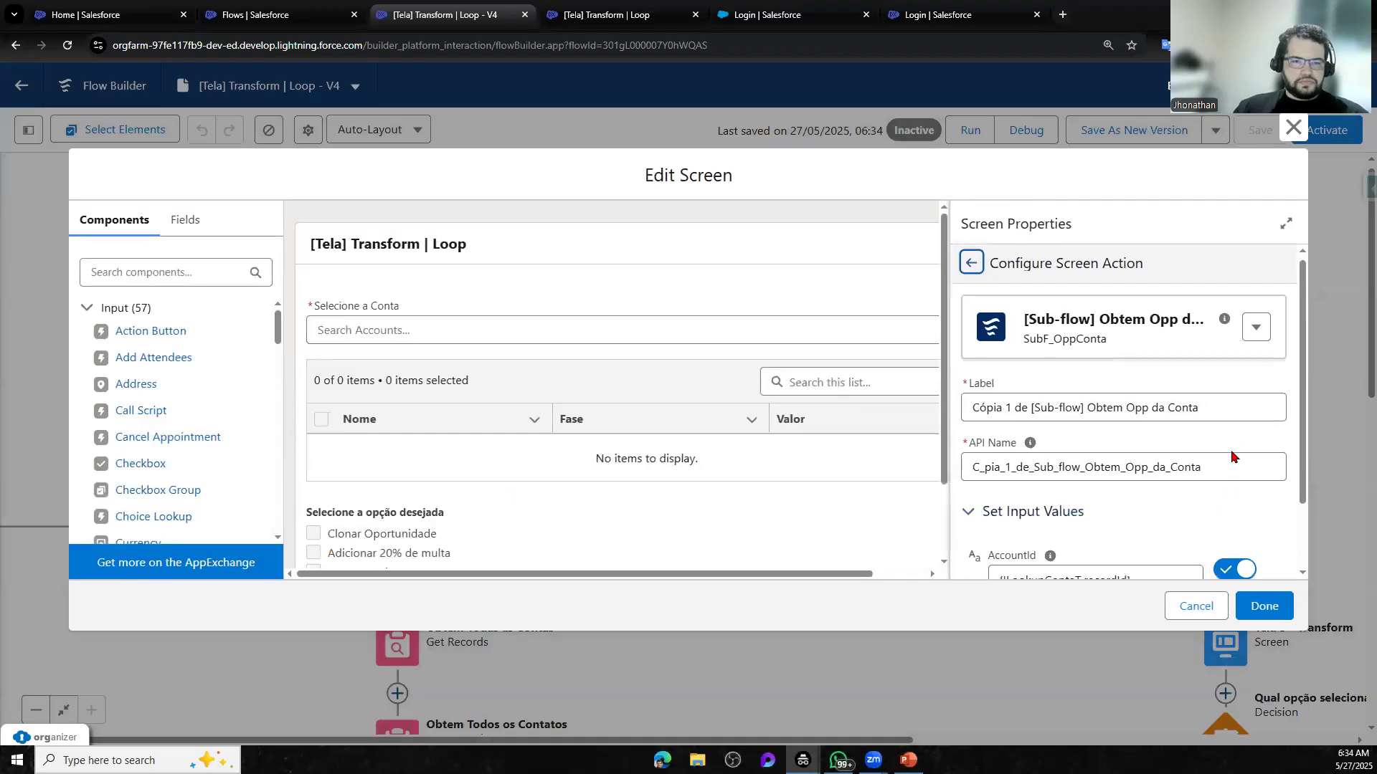
pyautogui.scroll(-2, 1147, 402)
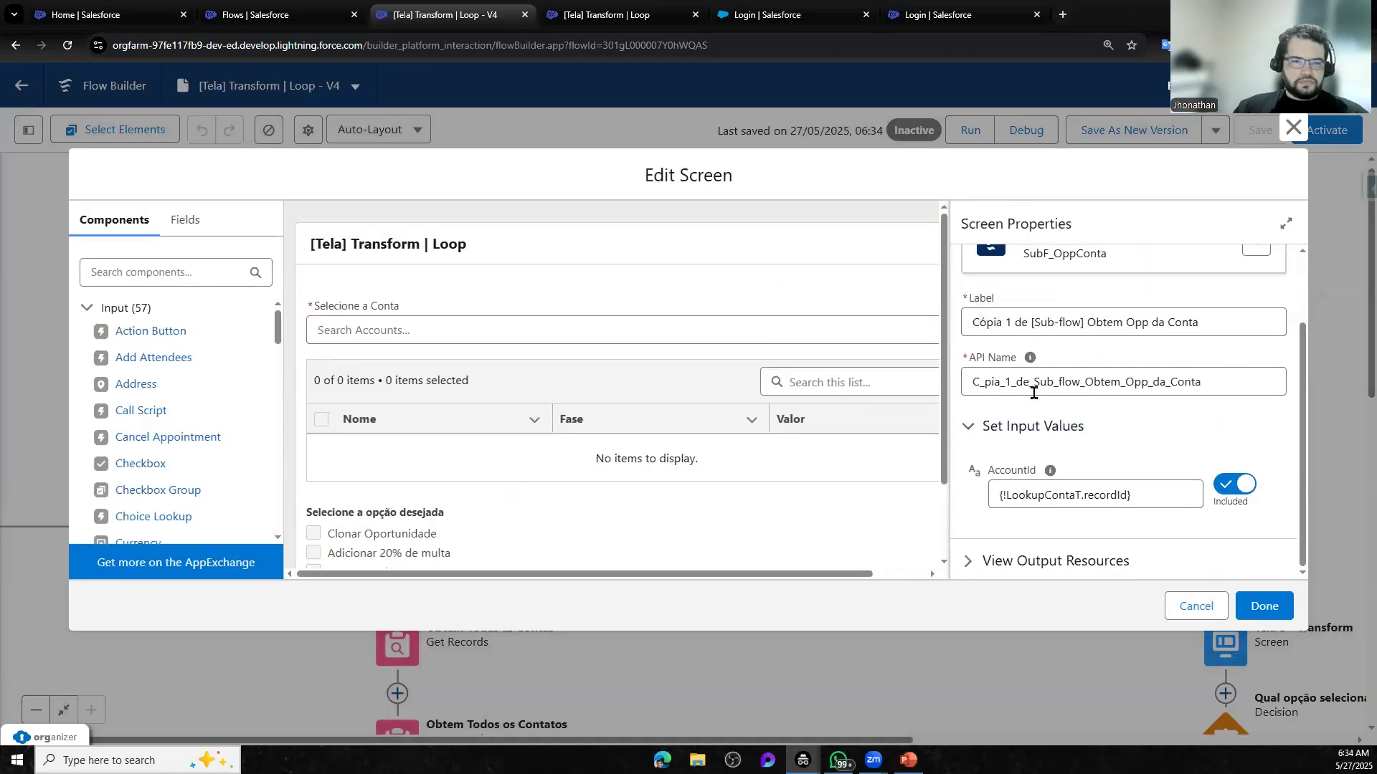
pyautogui.click(998, 389)
pyautogui.click(1045, 561)
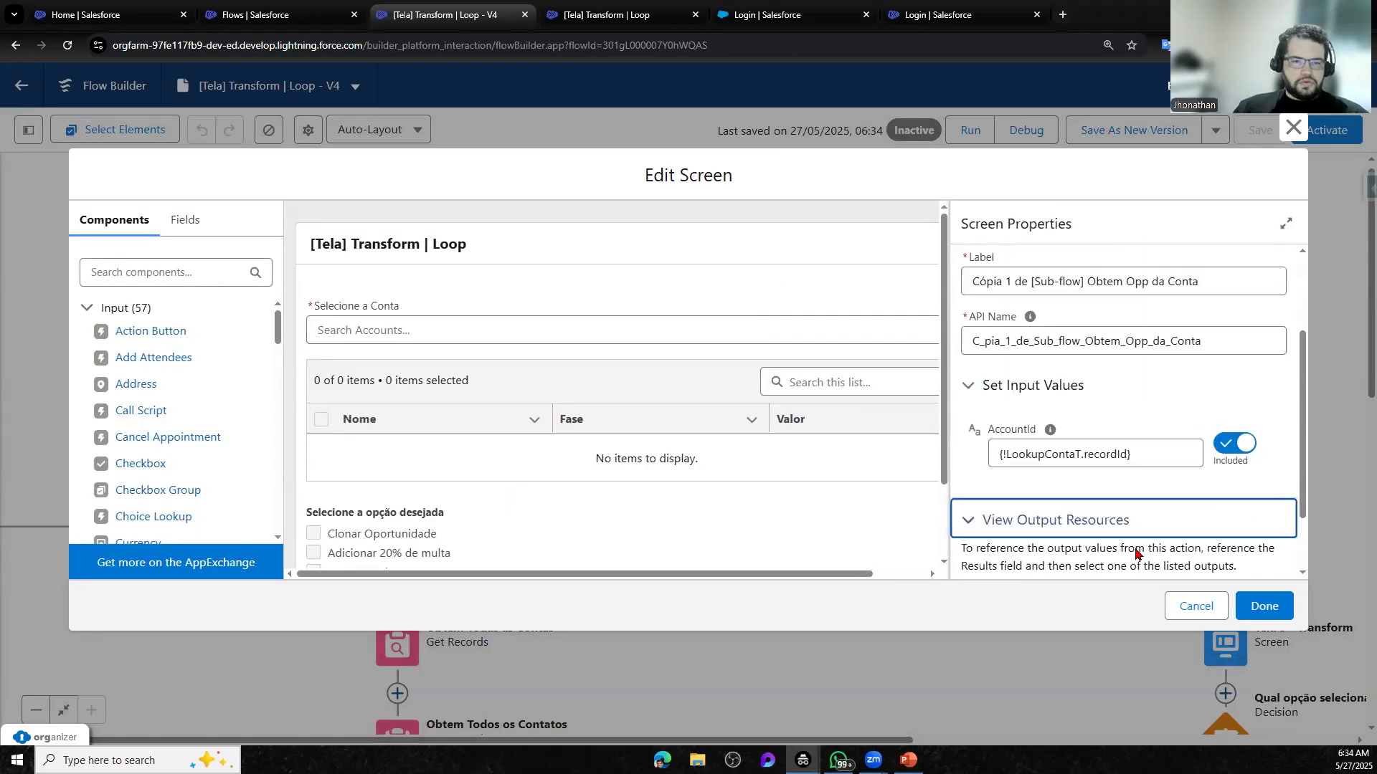
pyautogui.click(1197, 607)
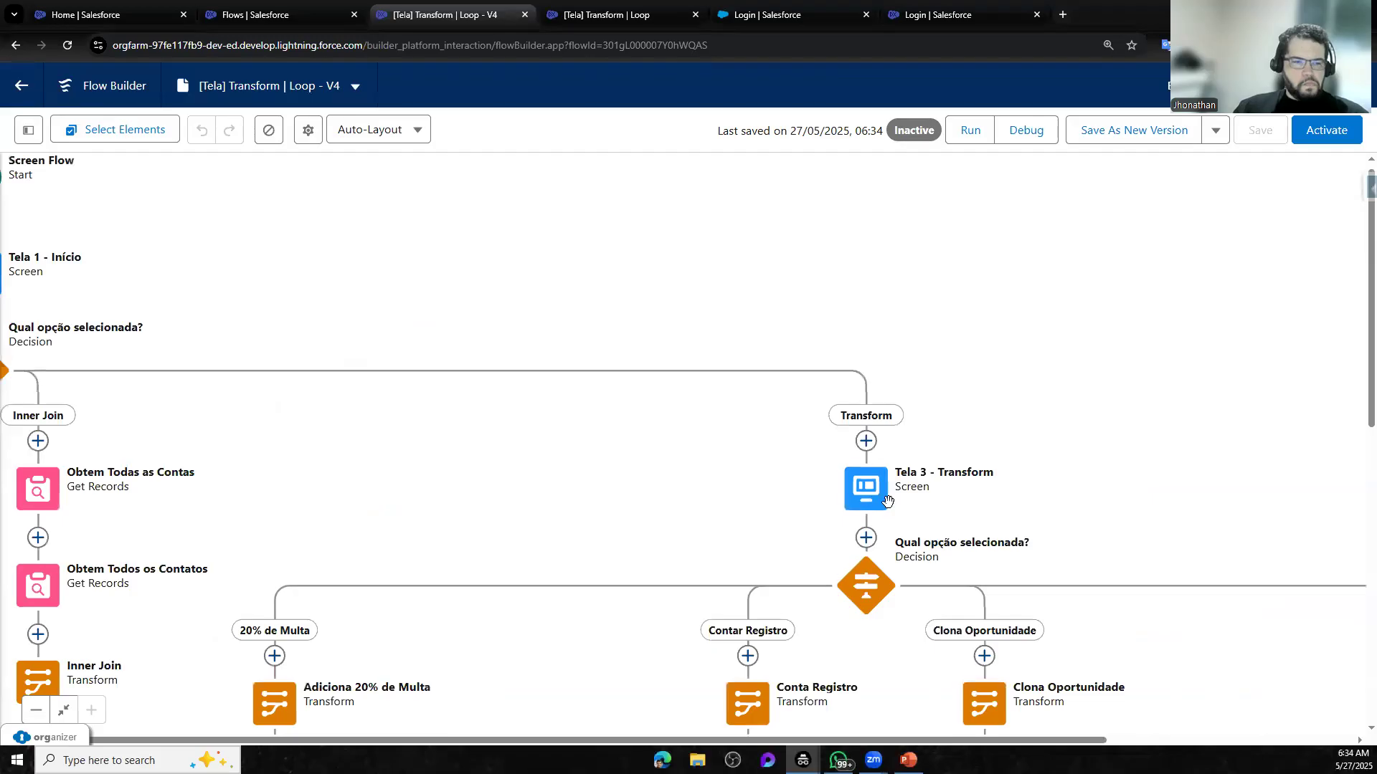
# Inspect the API name and AccountId input of the screen action on "Tela 2 - Loop", then close without changes
pyautogui.click(870, 502)
pyautogui.moveTo(471, 457); pyautogui.dragTo(1106, 568)
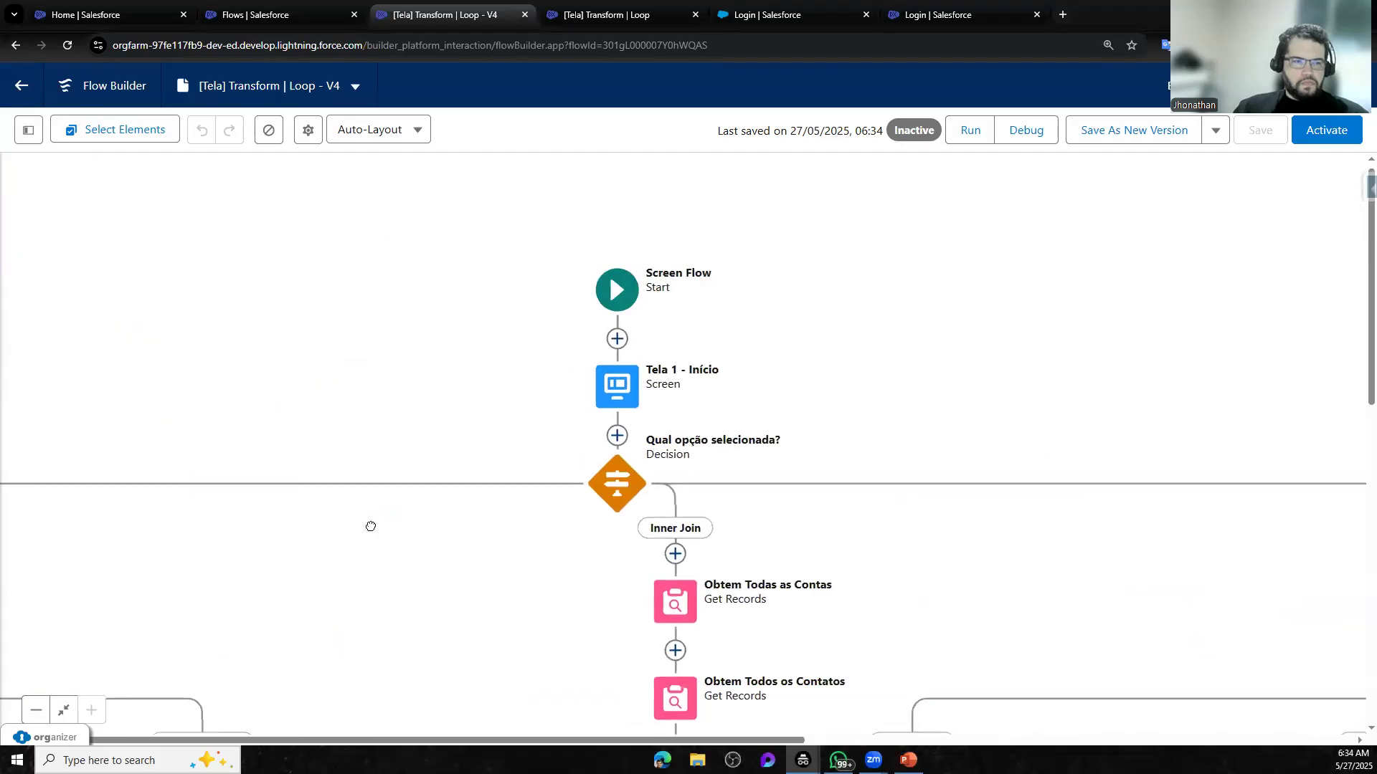
pyautogui.moveTo(368, 526); pyautogui.dragTo(918, 547)
pyautogui.doubleClick(292, 618)
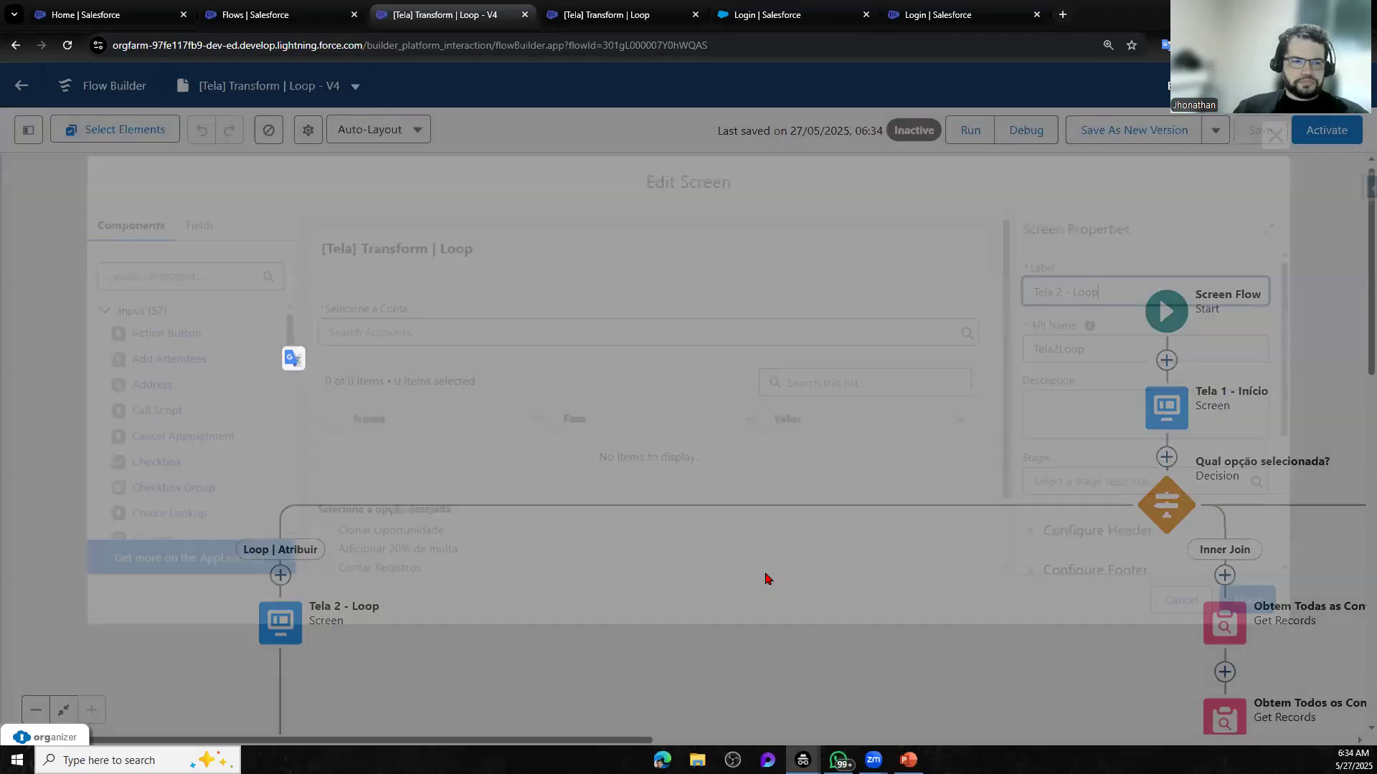
pyautogui.scroll(-3, 1168, 553)
pyautogui.click(1167, 510)
pyautogui.scroll(-2, 1201, 513)
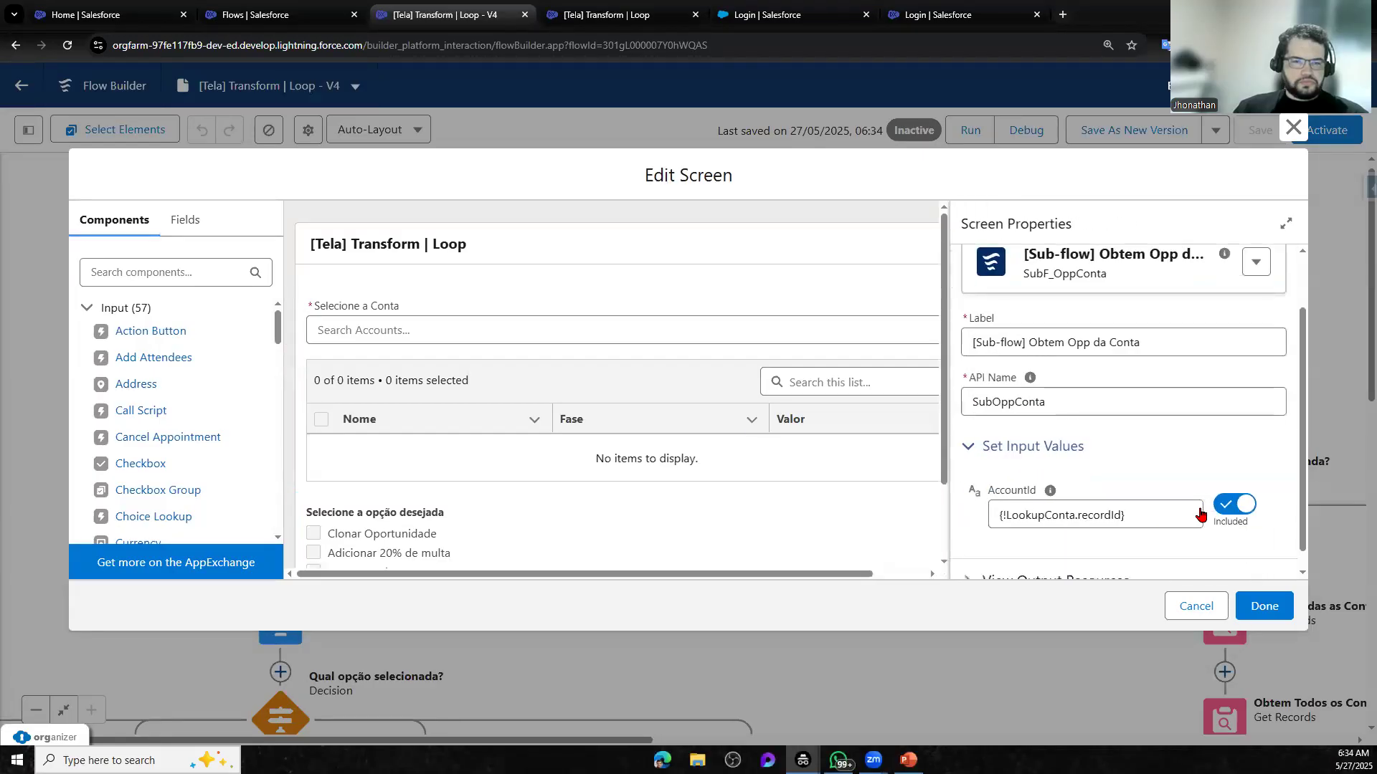
pyautogui.click(1204, 607)
pyautogui.hscroll(3, 62, 460)
pyautogui.scroll(-2, 61, 461)
pyautogui.click(46, 484)
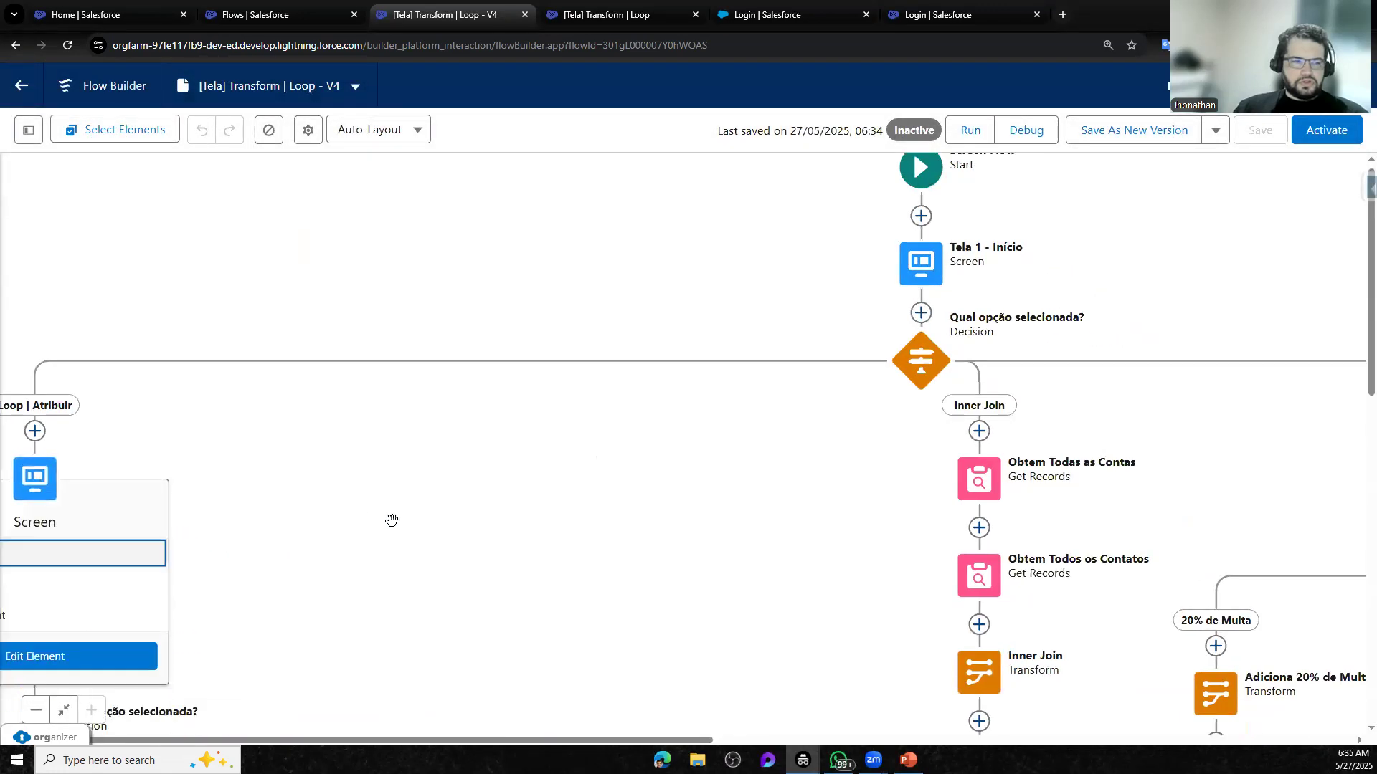
pyautogui.click(1018, 131)
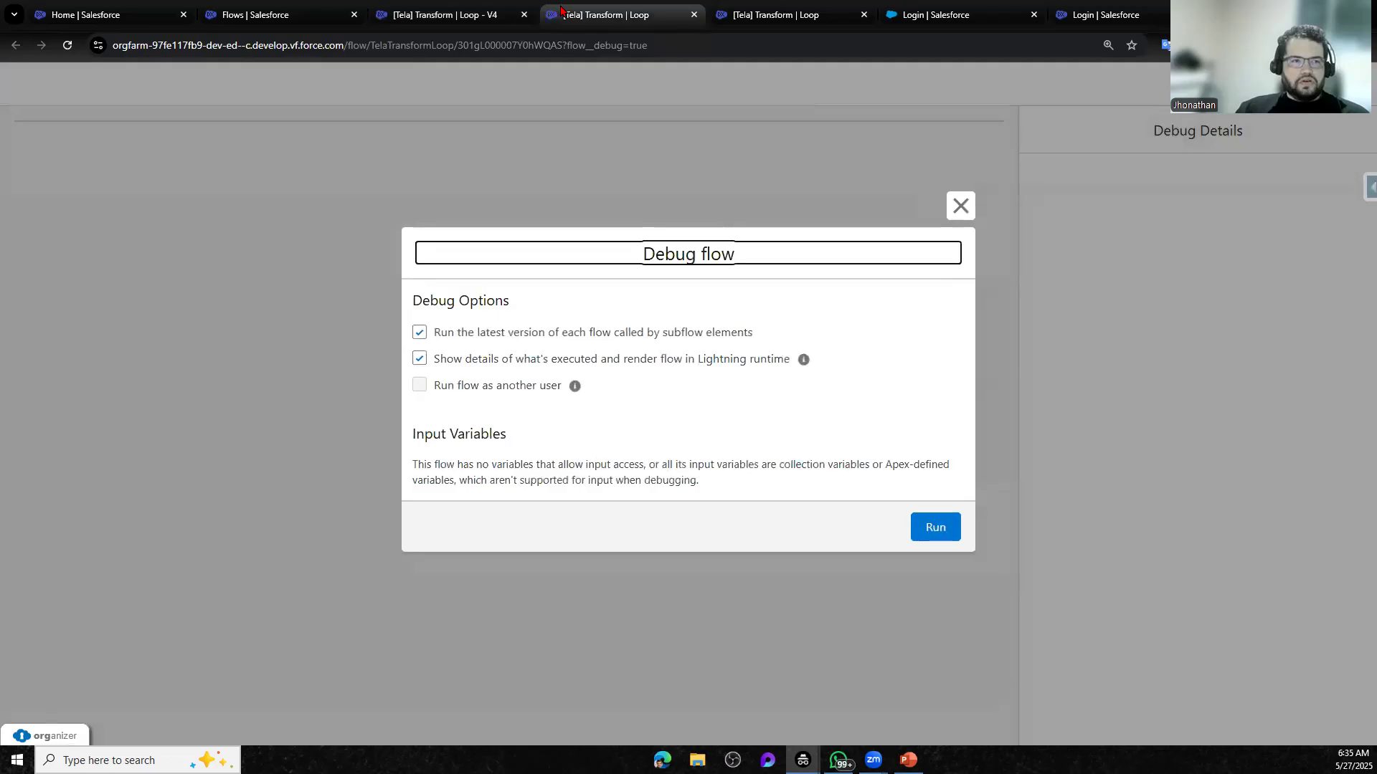
pyautogui.click(694, 16)
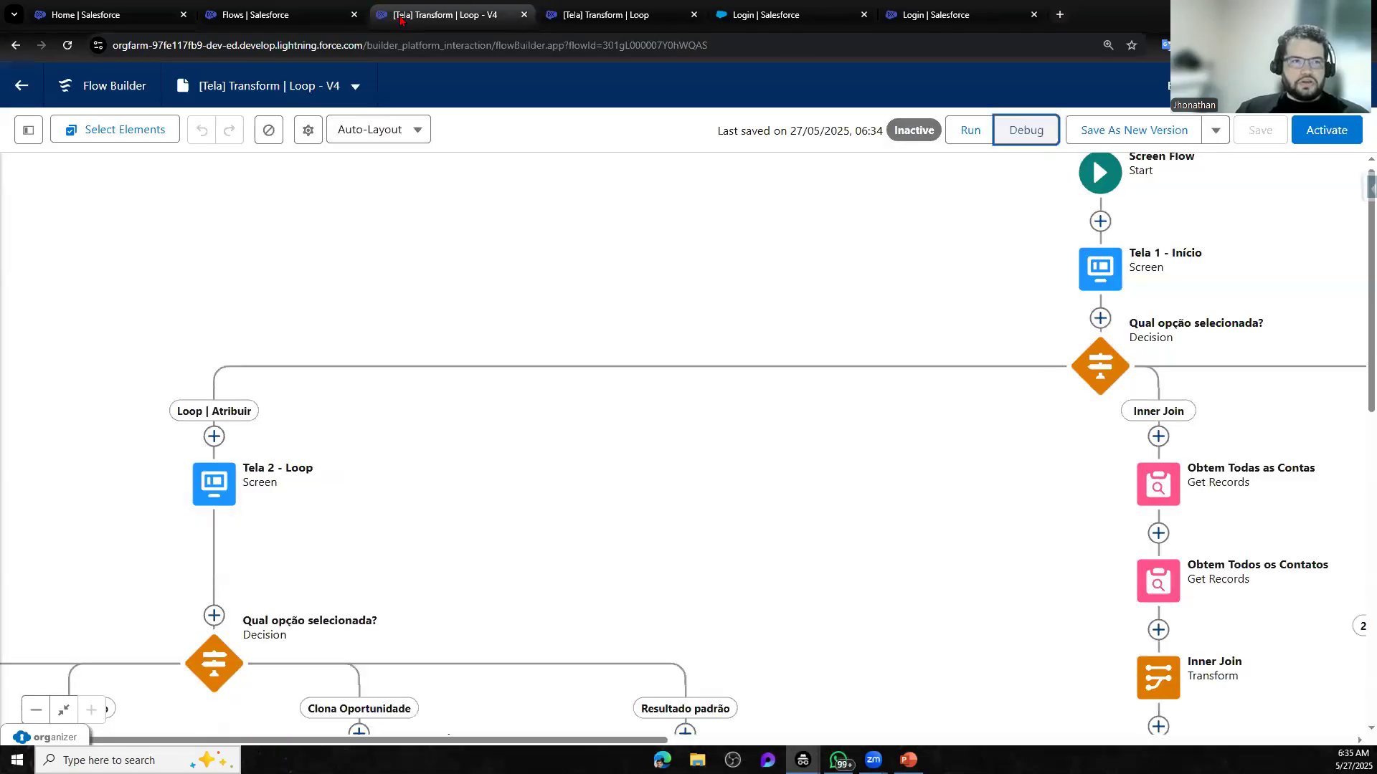
# Create a new Screen Flow from scratch from the Flows setup page
pyautogui.click(251, 15)
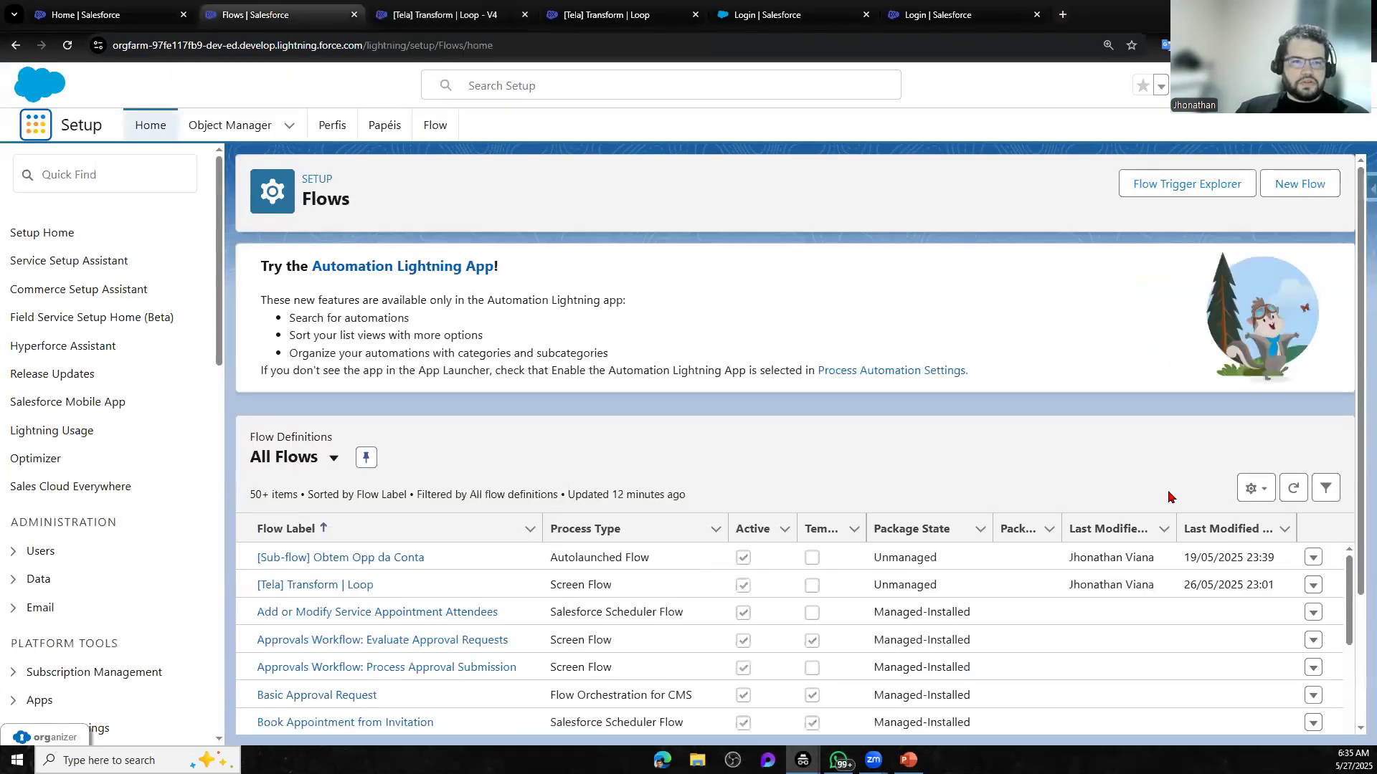
pyautogui.click(1288, 188)
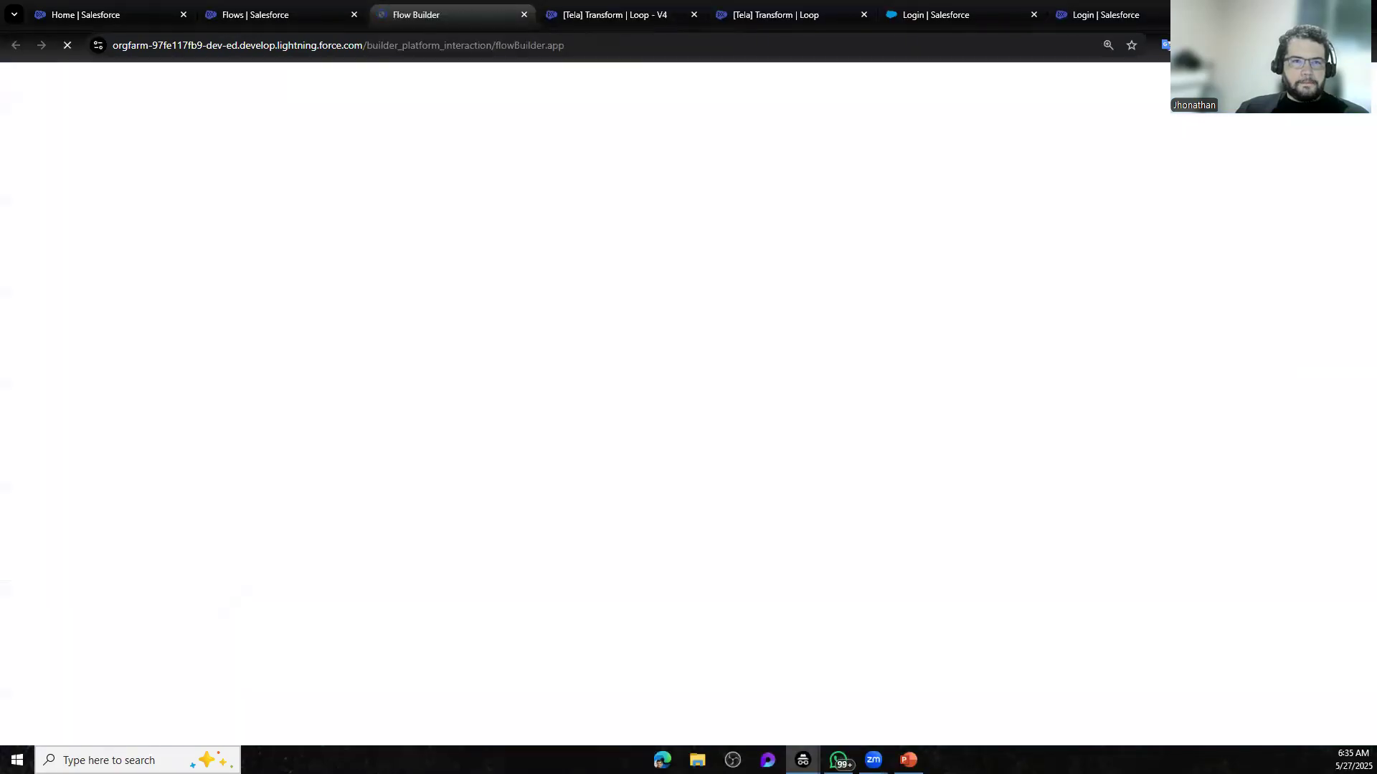
pyautogui.hotkey('ctrl', 't')
pyautogui.hotkey('ctrl', 'w')
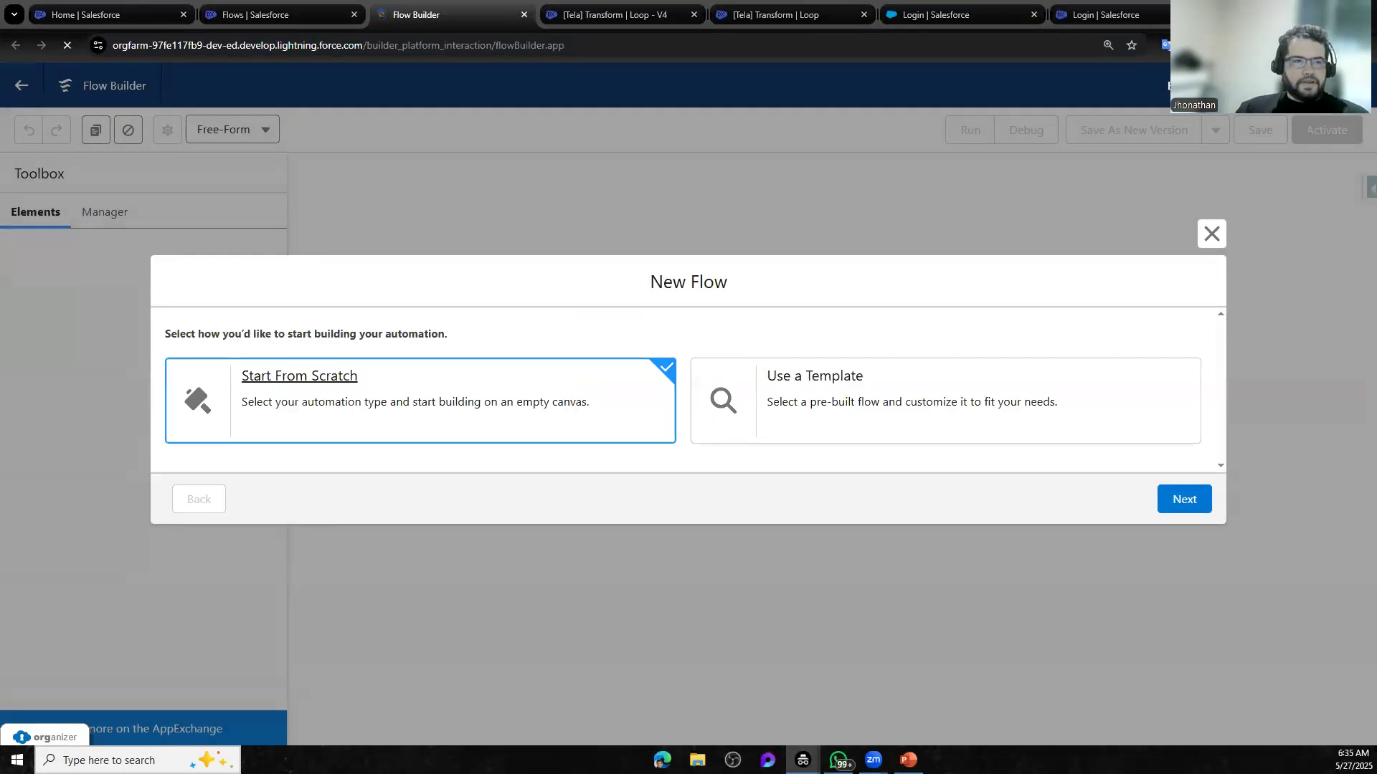
pyautogui.click(1186, 507)
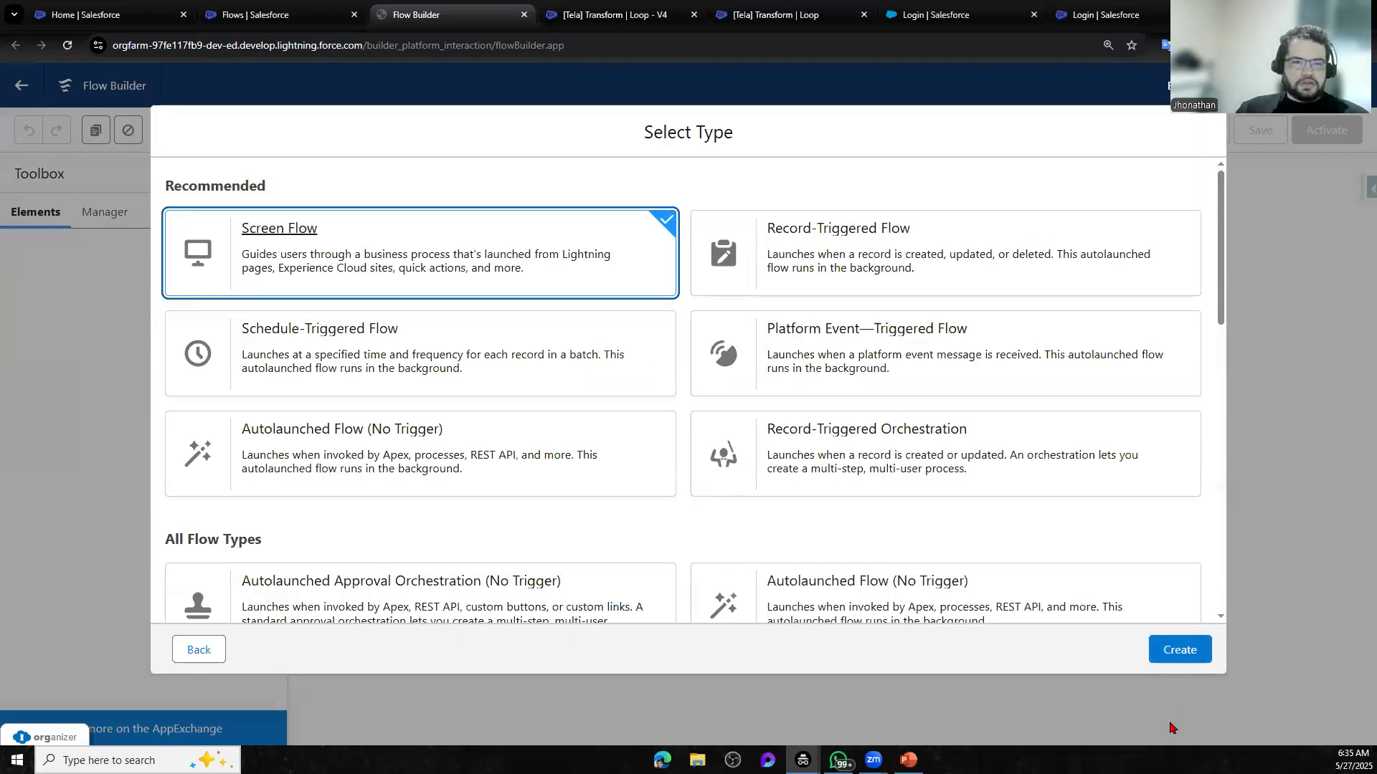
pyautogui.click(1181, 656)
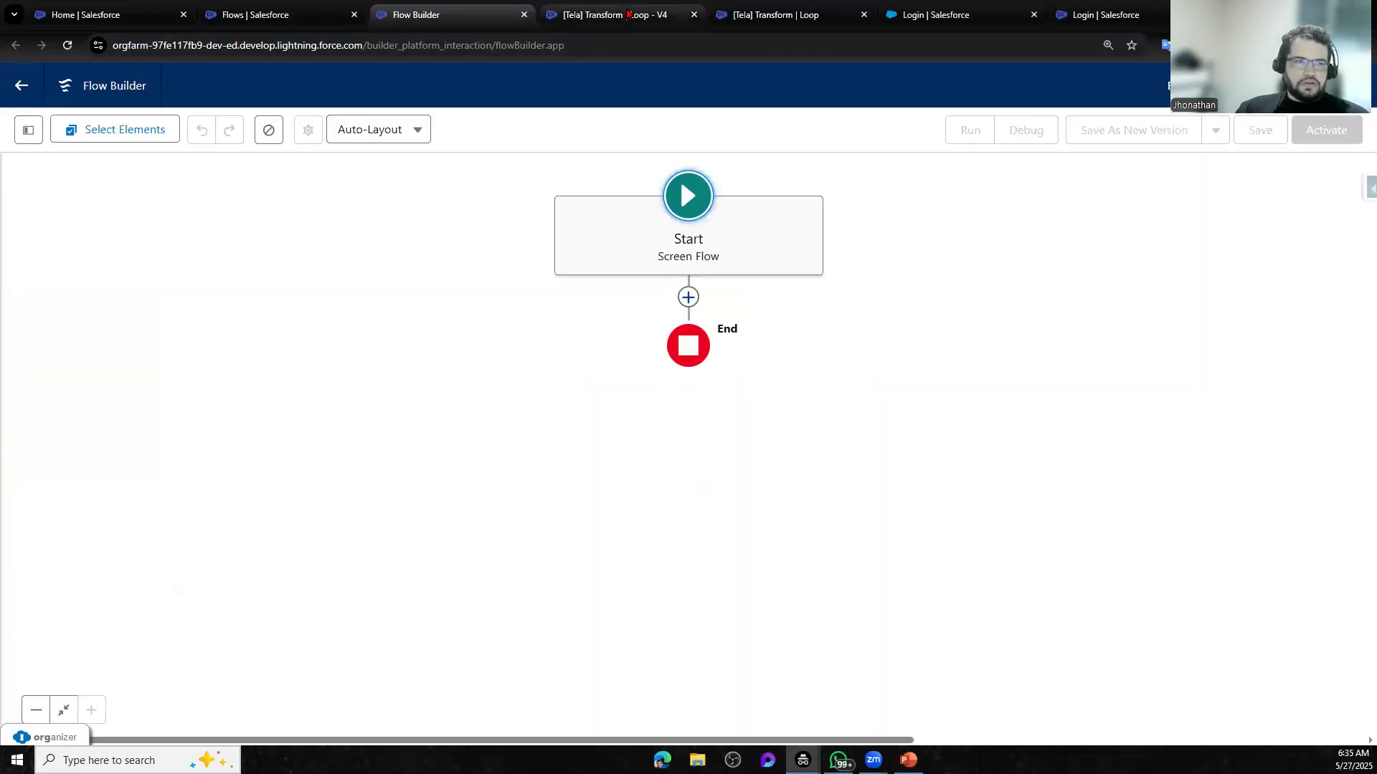
# Move the "[Tela] Transform | Loop - V4" browser tab out of this window and close the flow's debug tab
pyautogui.moveTo(615, 14); pyautogui.dragTo(1376, 173)
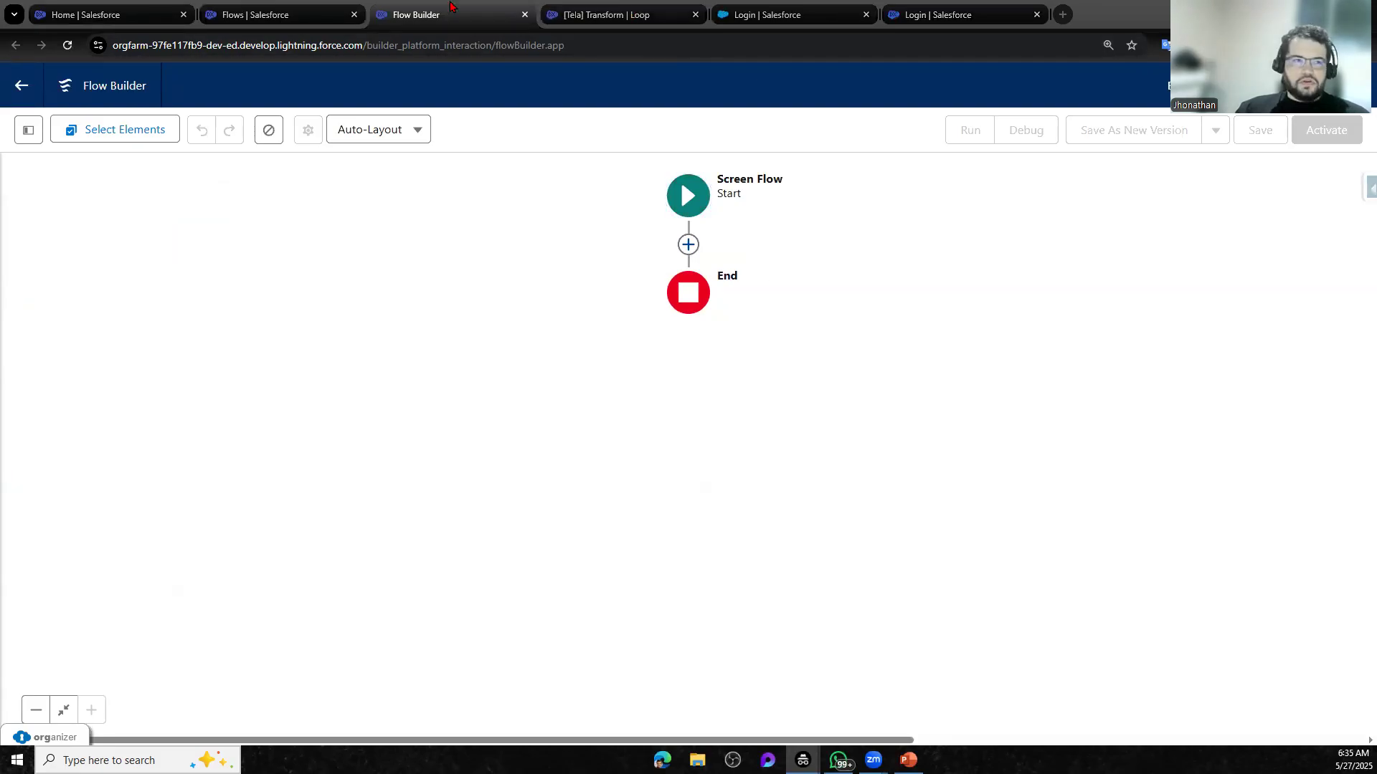
pyautogui.click(609, 21)
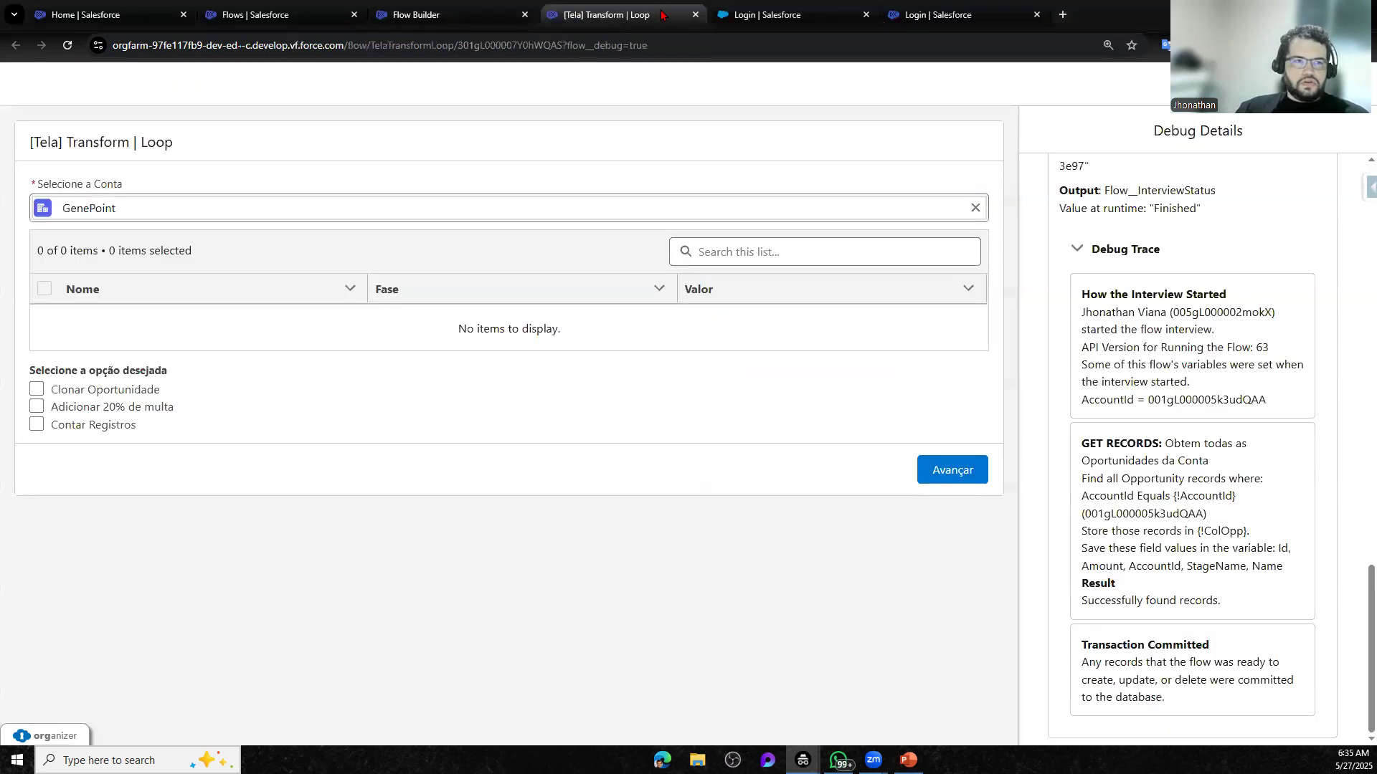
pyautogui.click(694, 14)
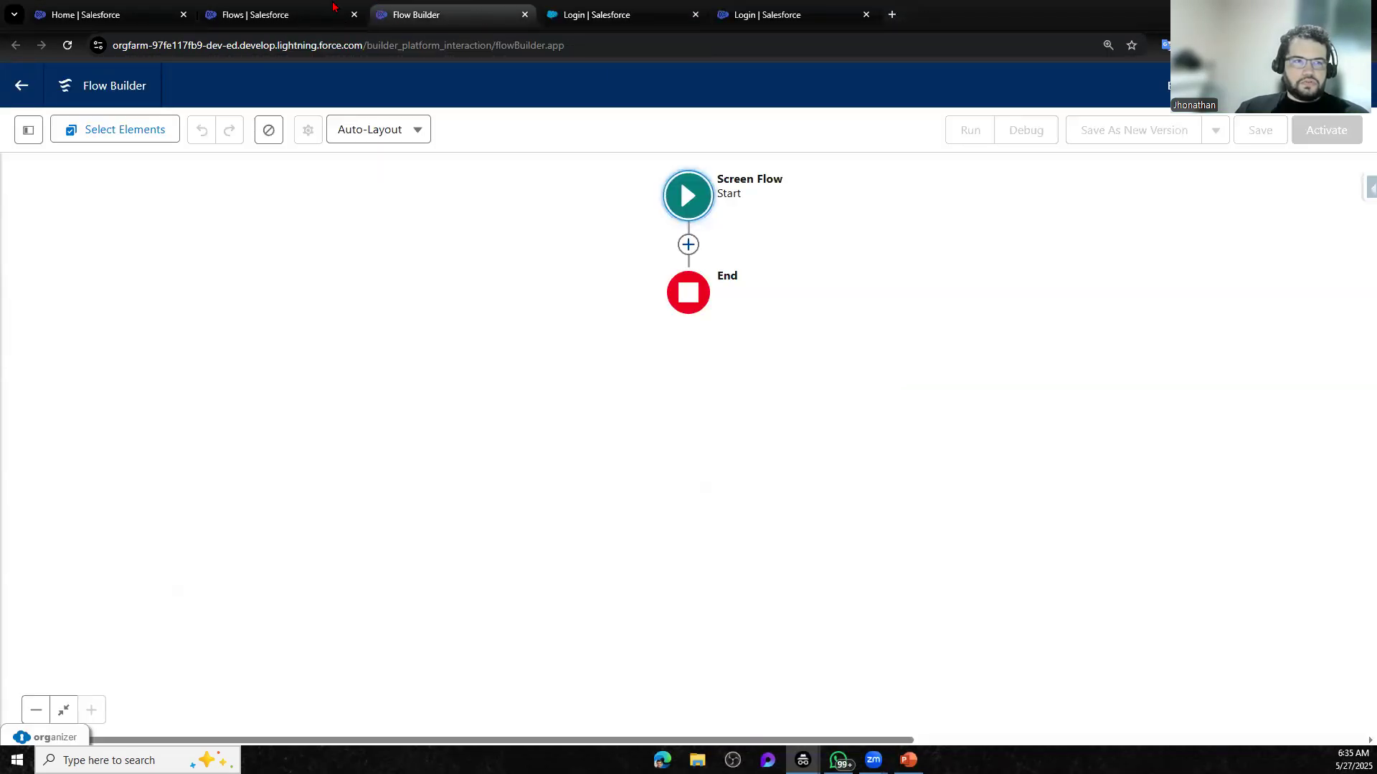
pyautogui.click(332, 8)
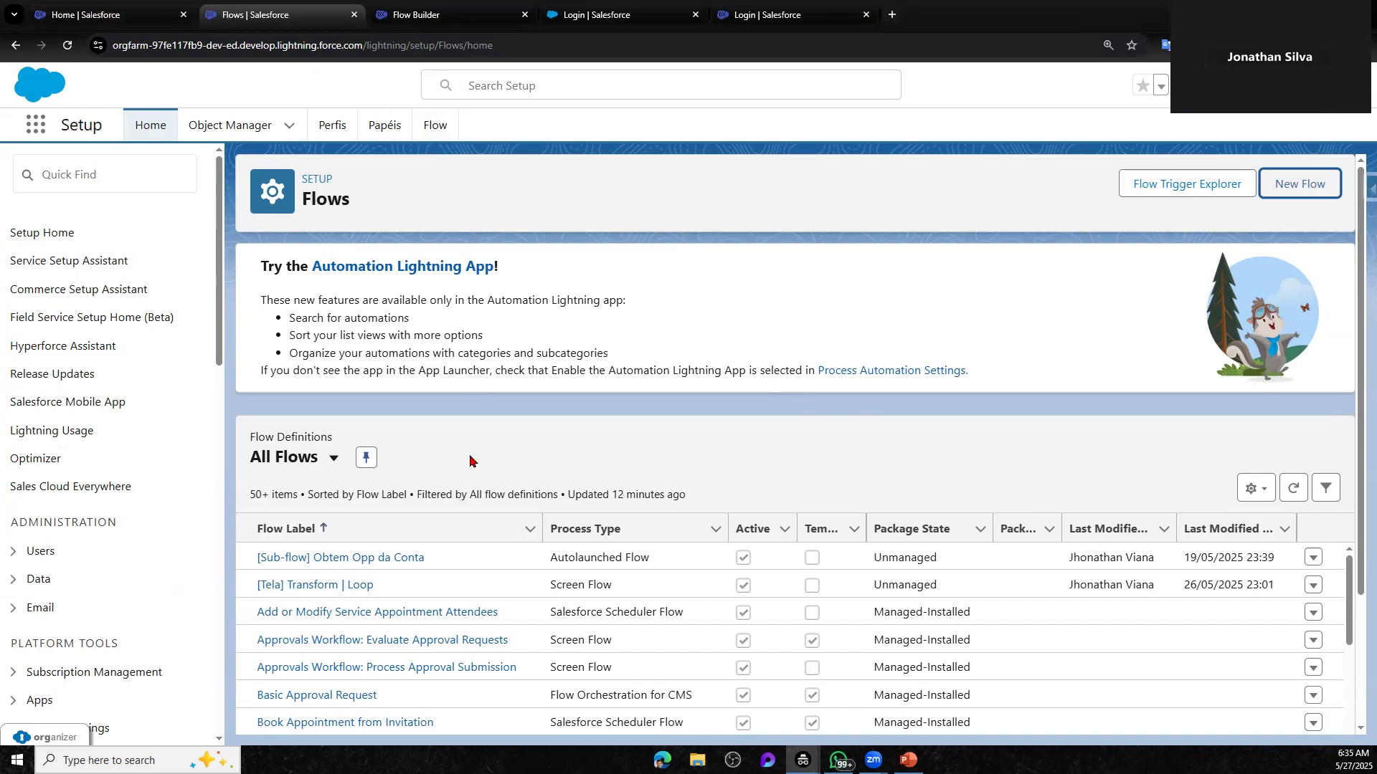
pyautogui.click(412, 7)
pyautogui.click(343, 16)
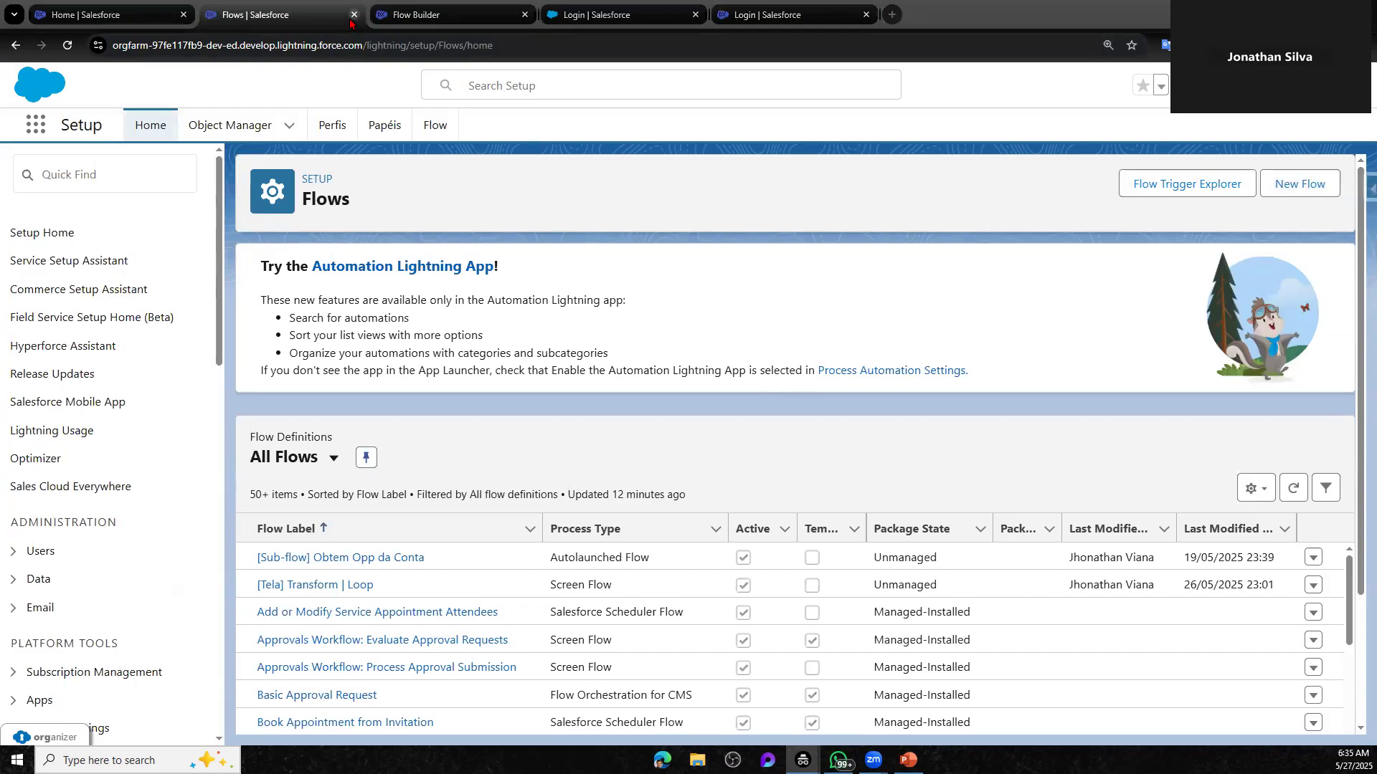
pyautogui.click(440, 21)
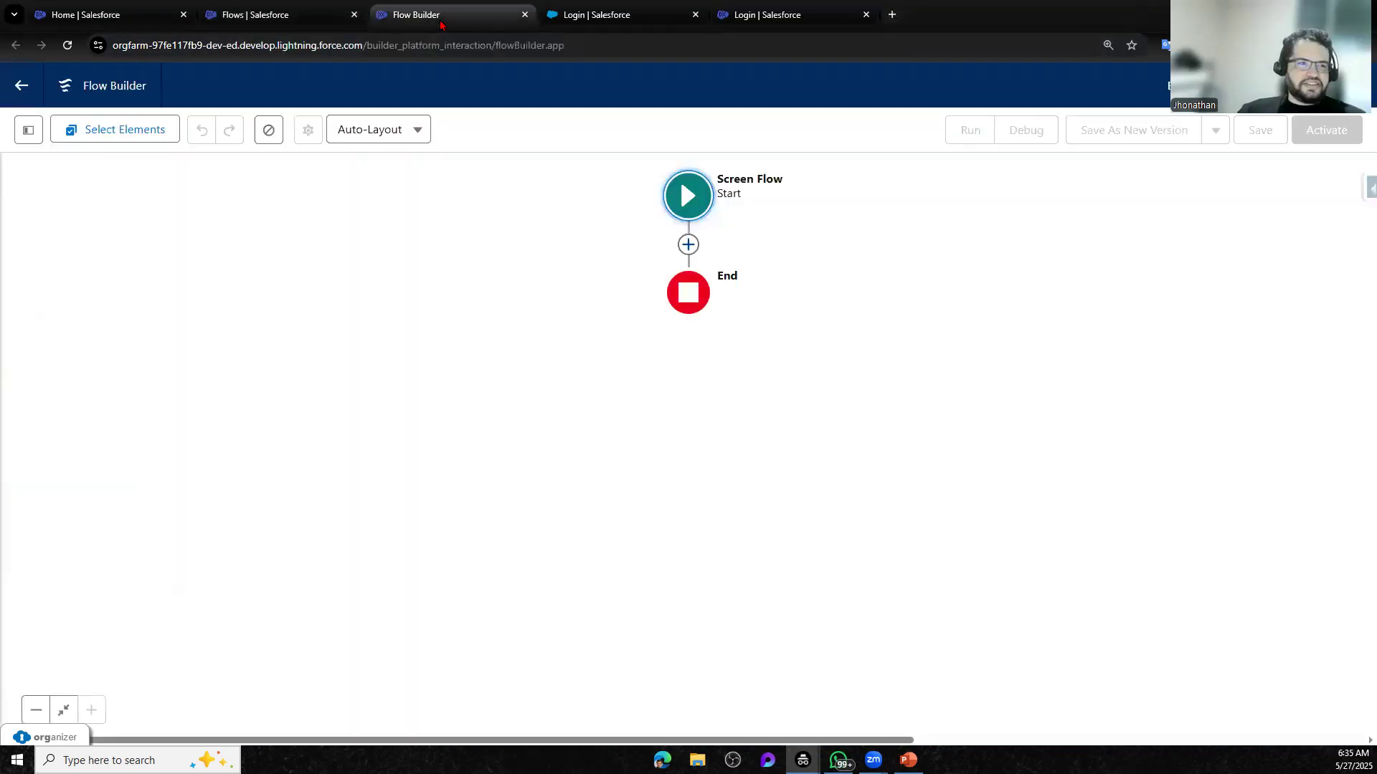
# Switch back to the "[Tela] Transform | Loop - V4" flow at its "Loop | Atribuir" branch
pyautogui.click(689, 245)
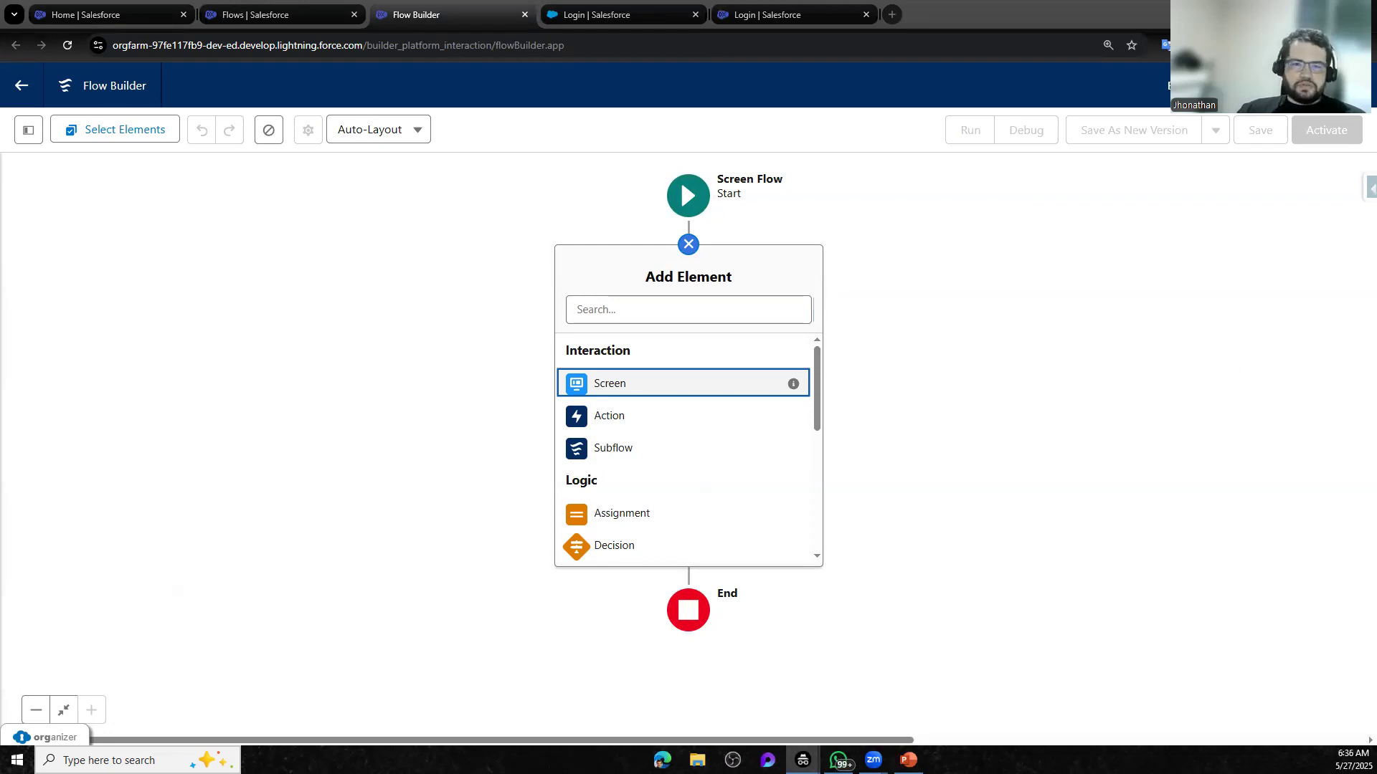
pyautogui.moveTo(1376, 124); pyautogui.dragTo(882, 126)
pyautogui.click(1203, 119)
pyautogui.moveTo(744, 478); pyautogui.dragTo(846, 416)
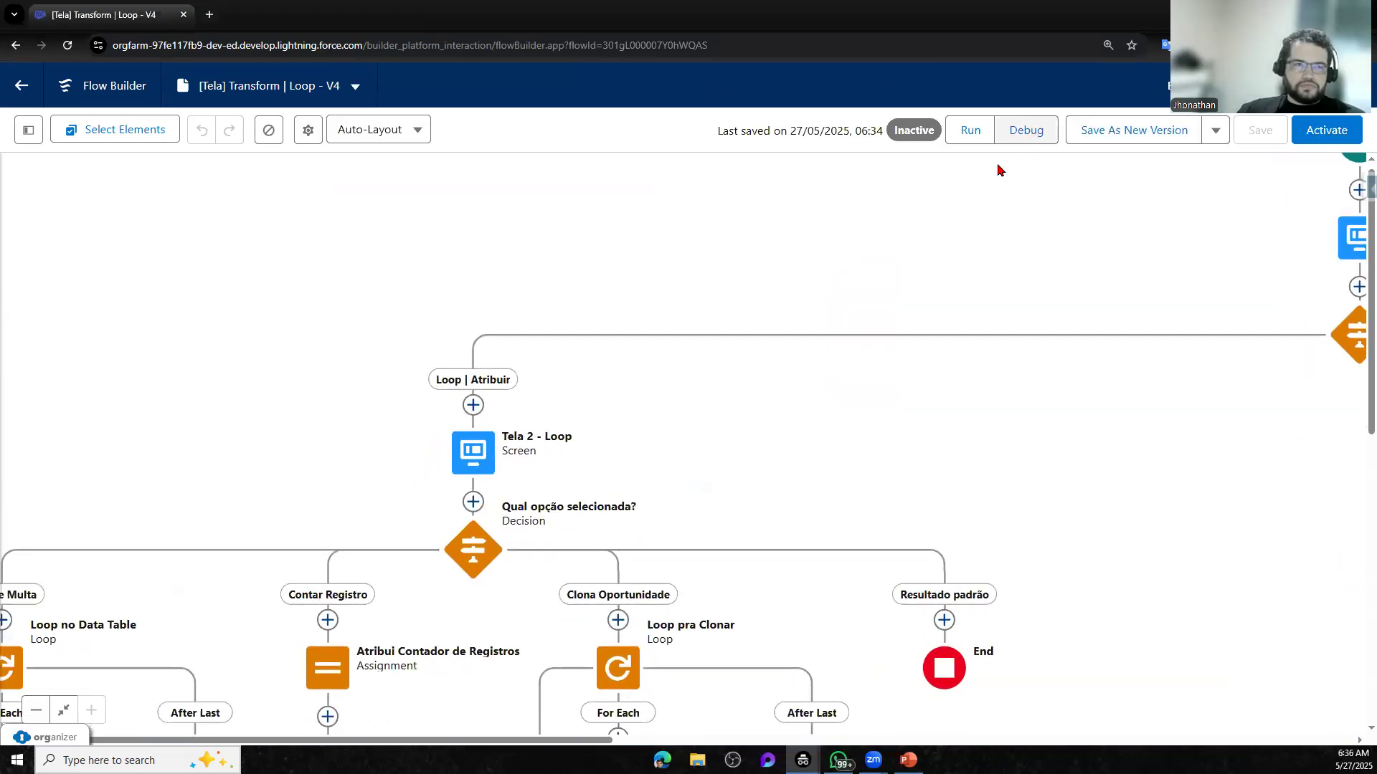
pyautogui.moveTo(776, 418); pyautogui.dragTo(930, 311)
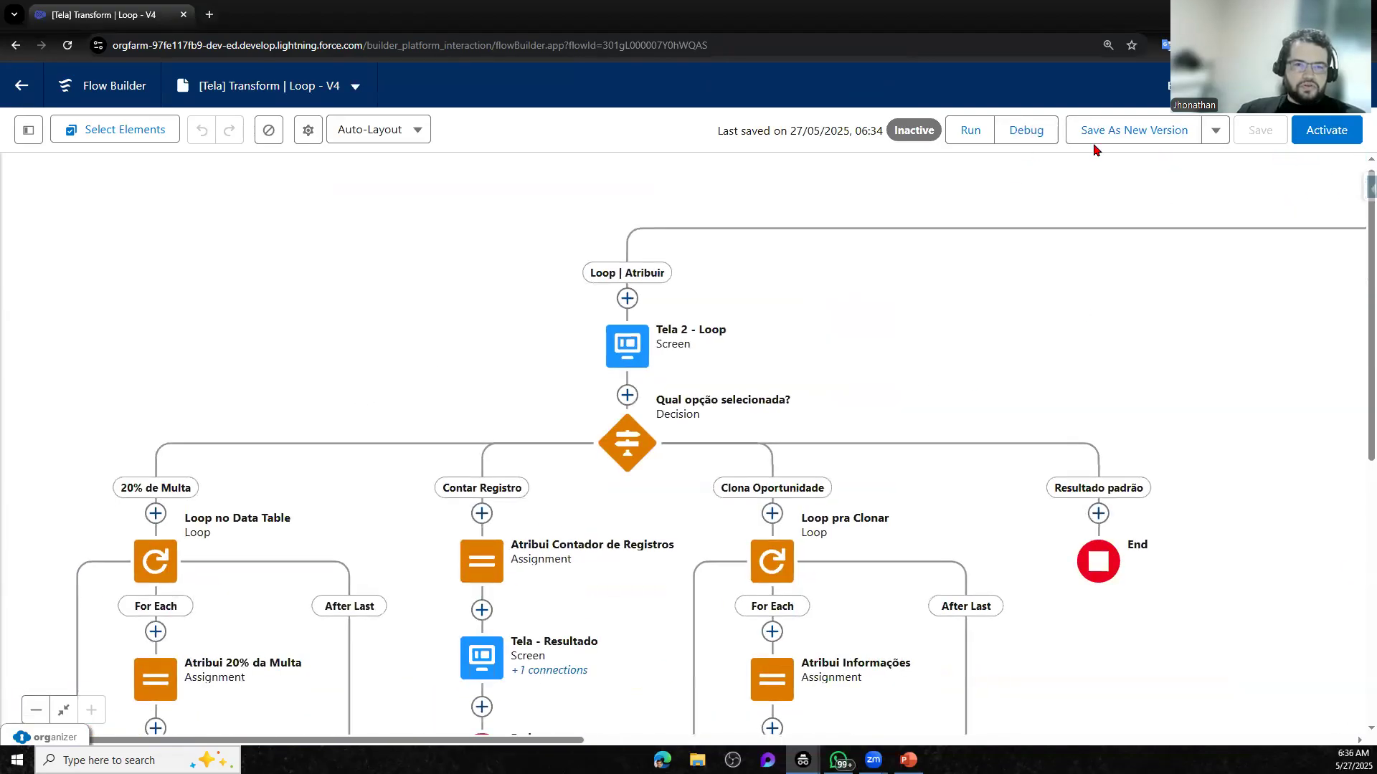
# Start a debug run of the flow with the default options and advance with the Loop option
pyautogui.click(1022, 132)
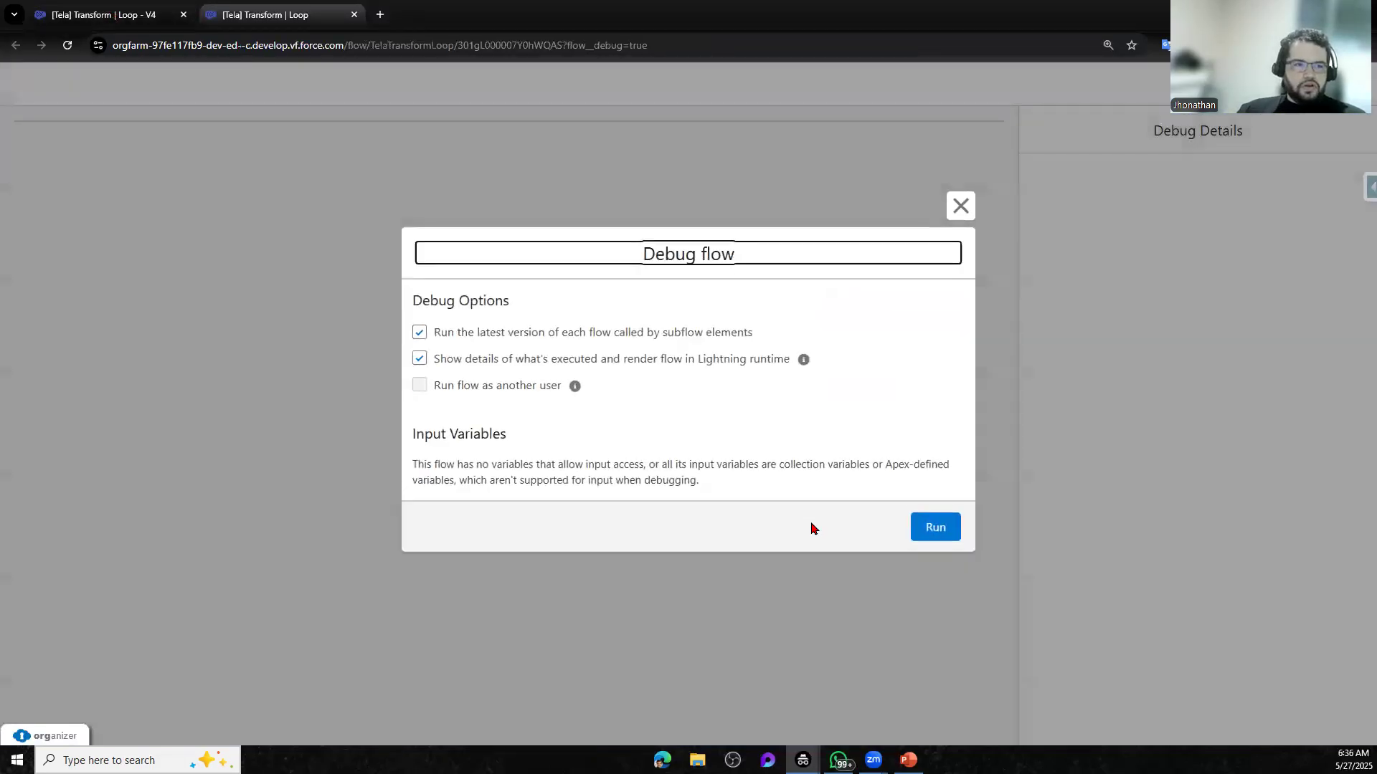
pyautogui.click(916, 536)
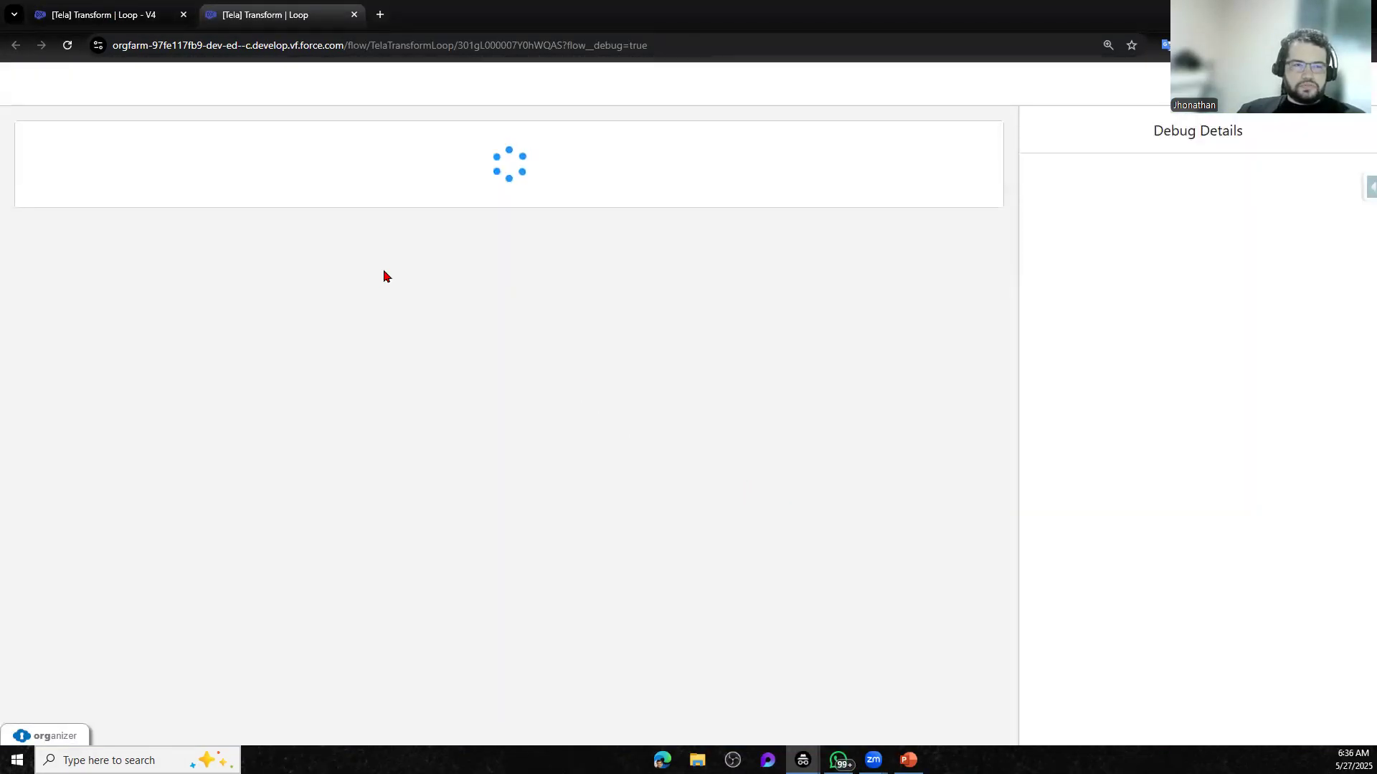
pyautogui.click(56, 218)
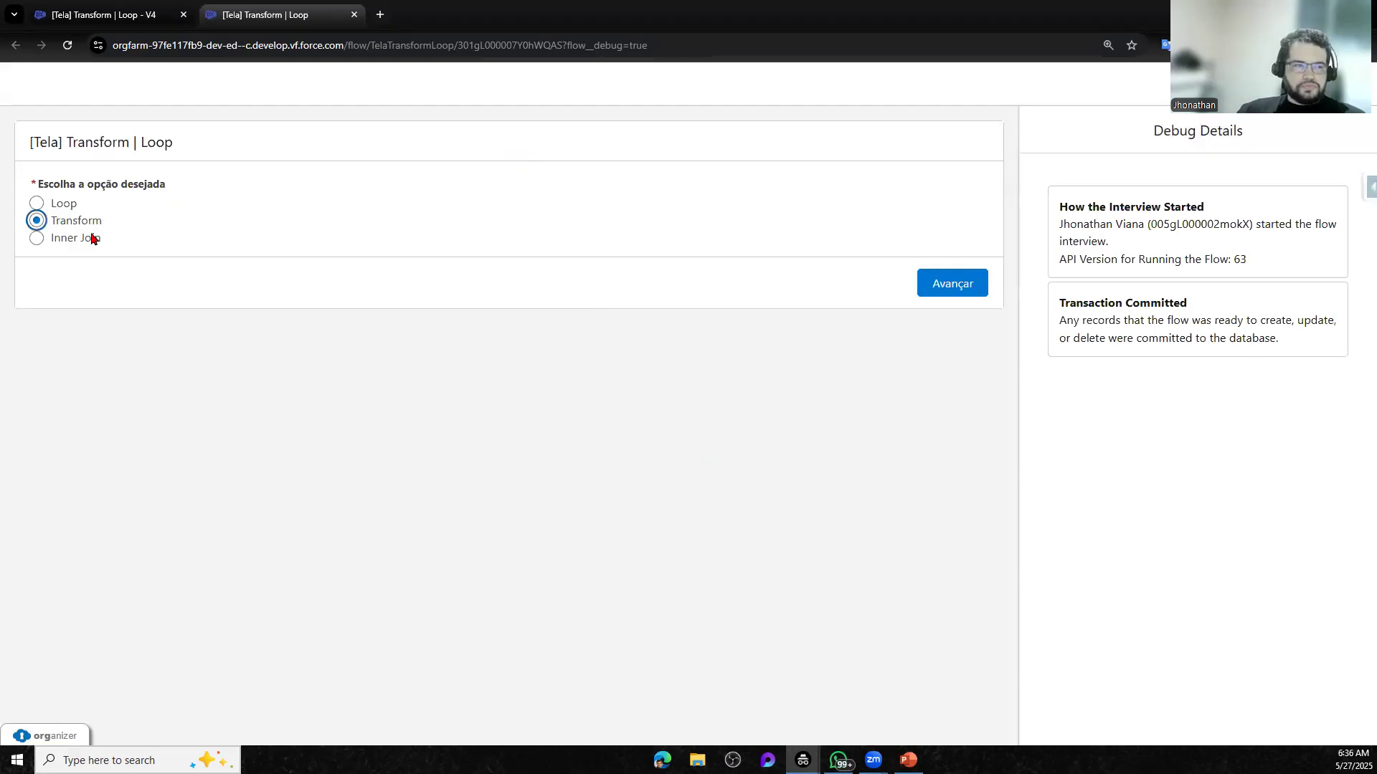
pyautogui.click(64, 204)
pyautogui.click(947, 297)
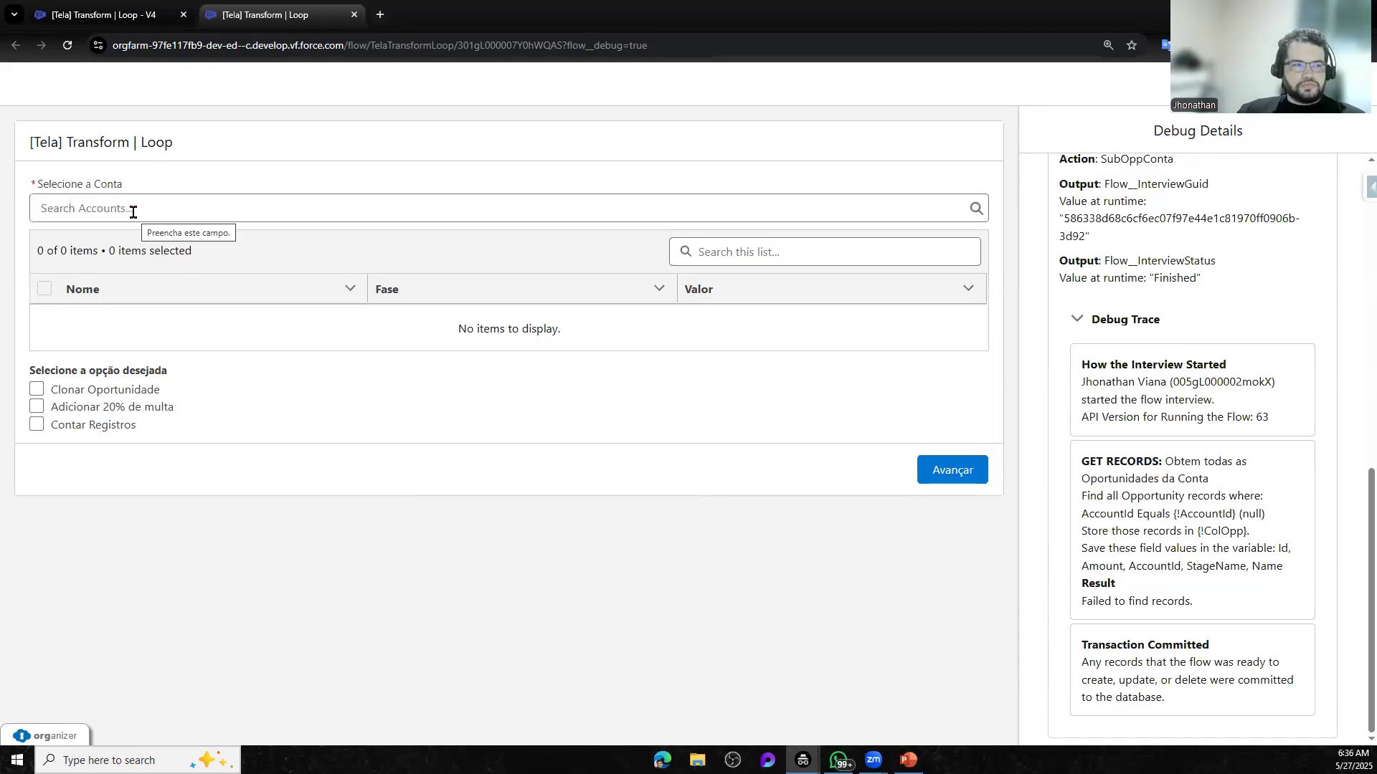
# Select the GenePoint account, its GenePoint SLA opportunity and the "Contar Registros" option, advance, and examine the resulting opportunity count
pyautogui.click(167, 209)
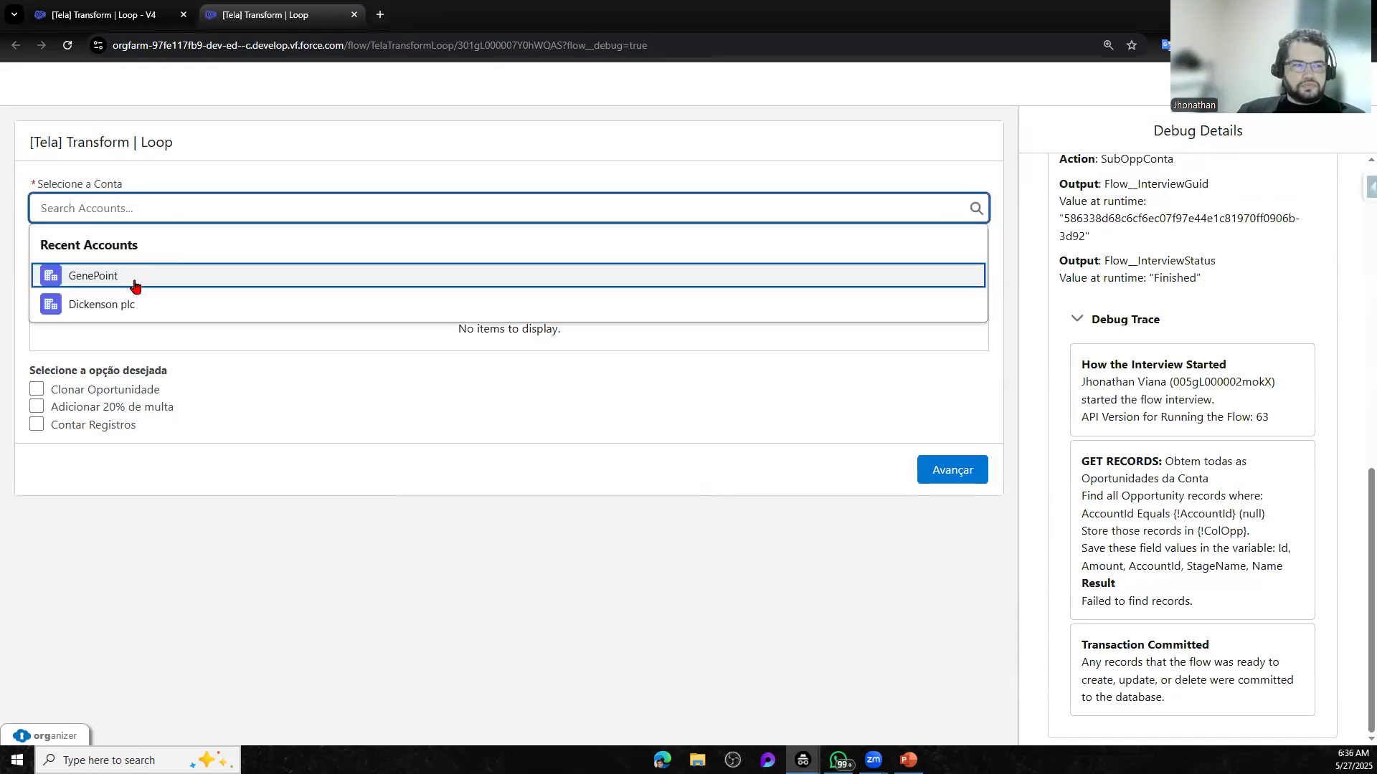
pyautogui.click(135, 280)
pyautogui.click(46, 386)
pyautogui.click(84, 476)
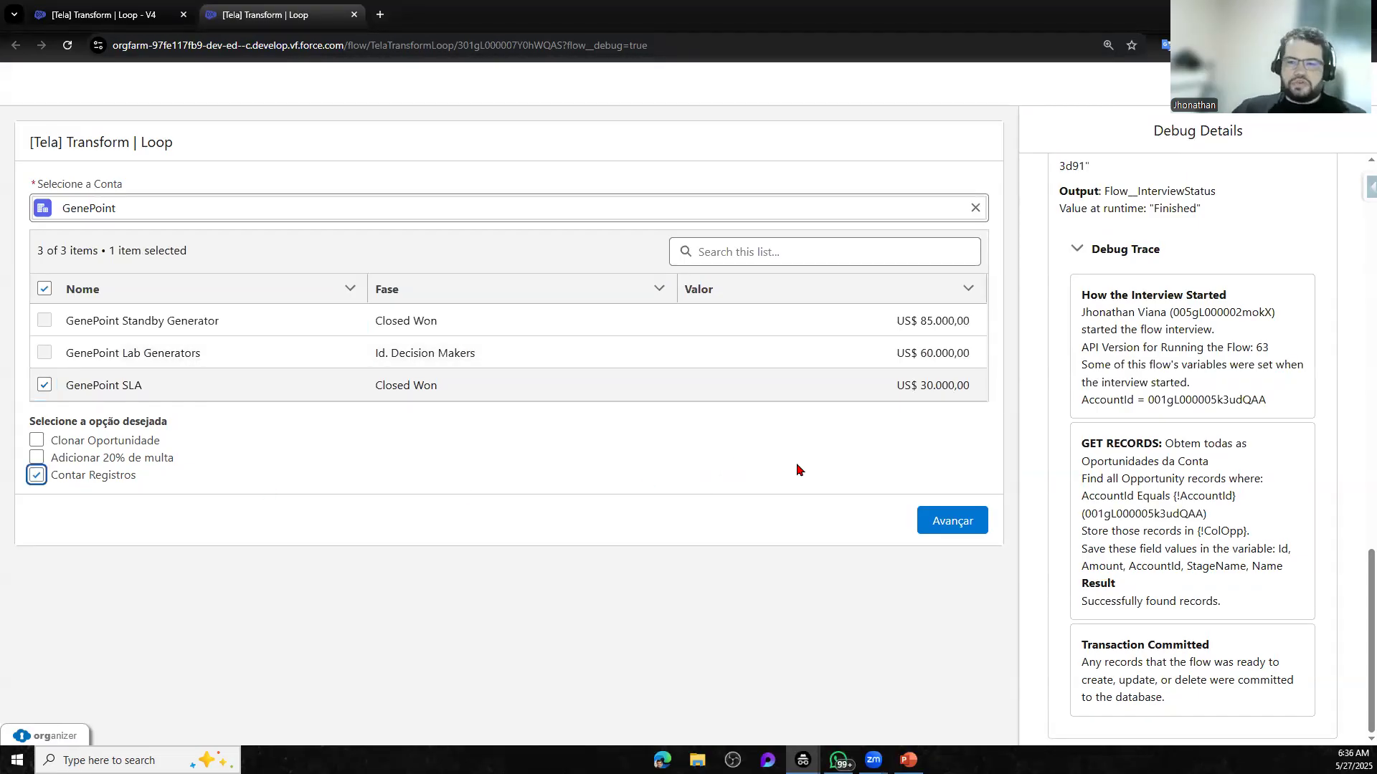
pyautogui.click(954, 531)
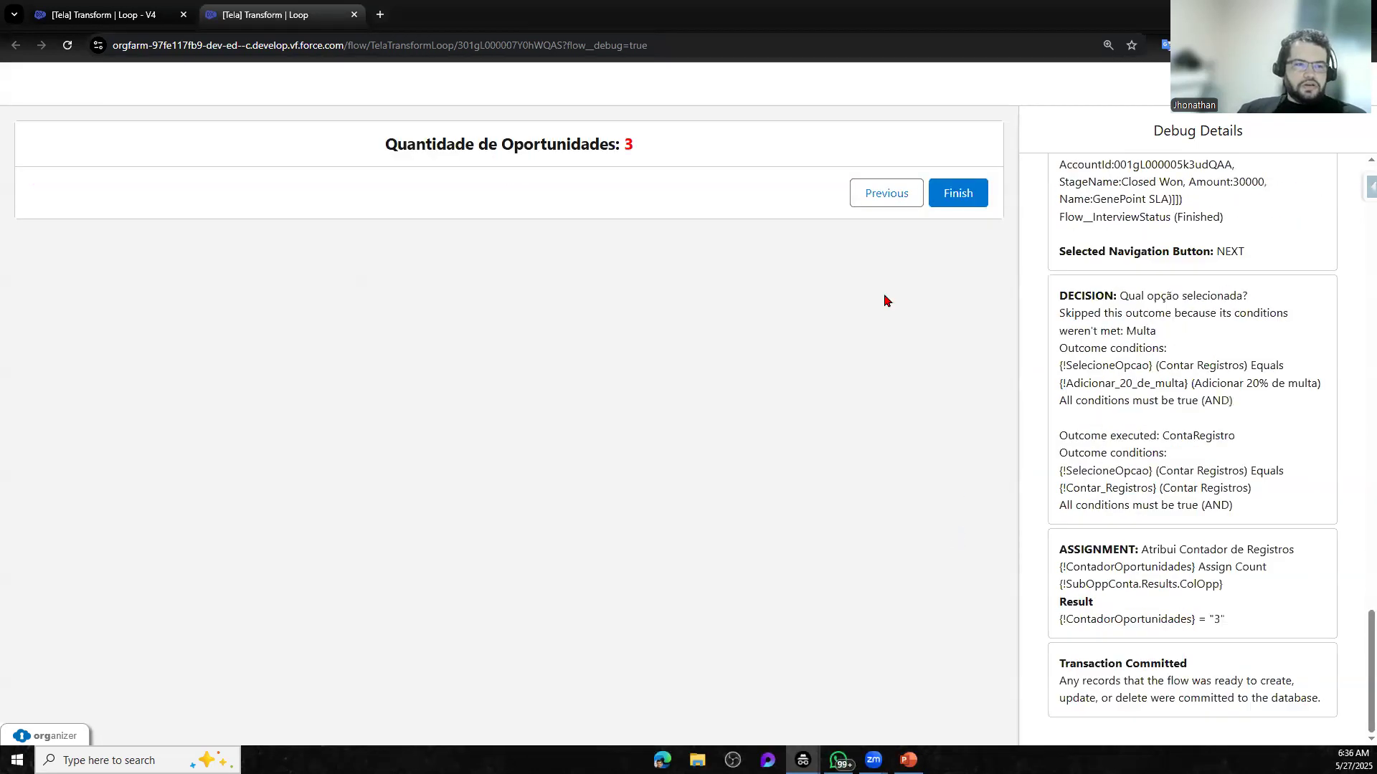
pyautogui.moveTo(644, 152); pyautogui.dragTo(378, 157)
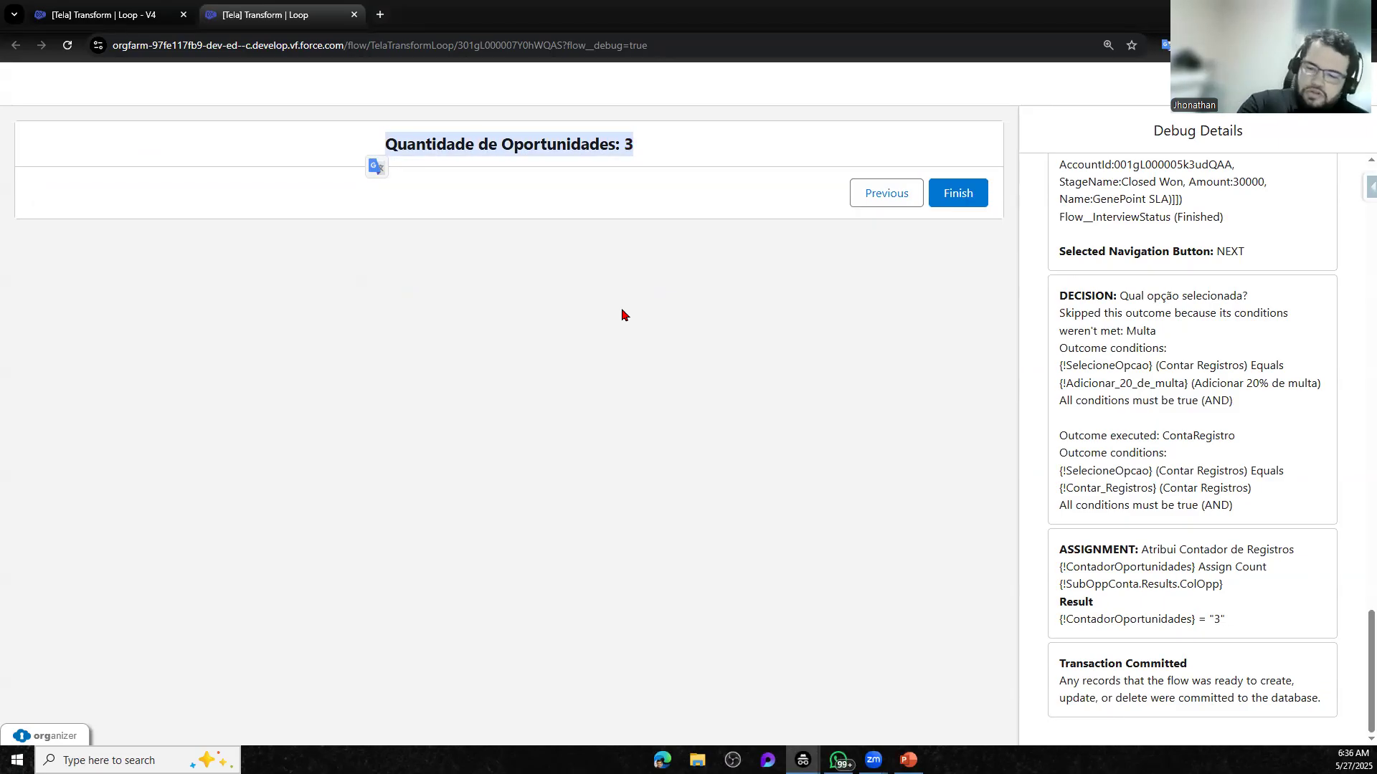
# Inspect the "Atribui Contador de Registros" assignment and its available operators in the flow, then close without changes
pyautogui.click(104, 15)
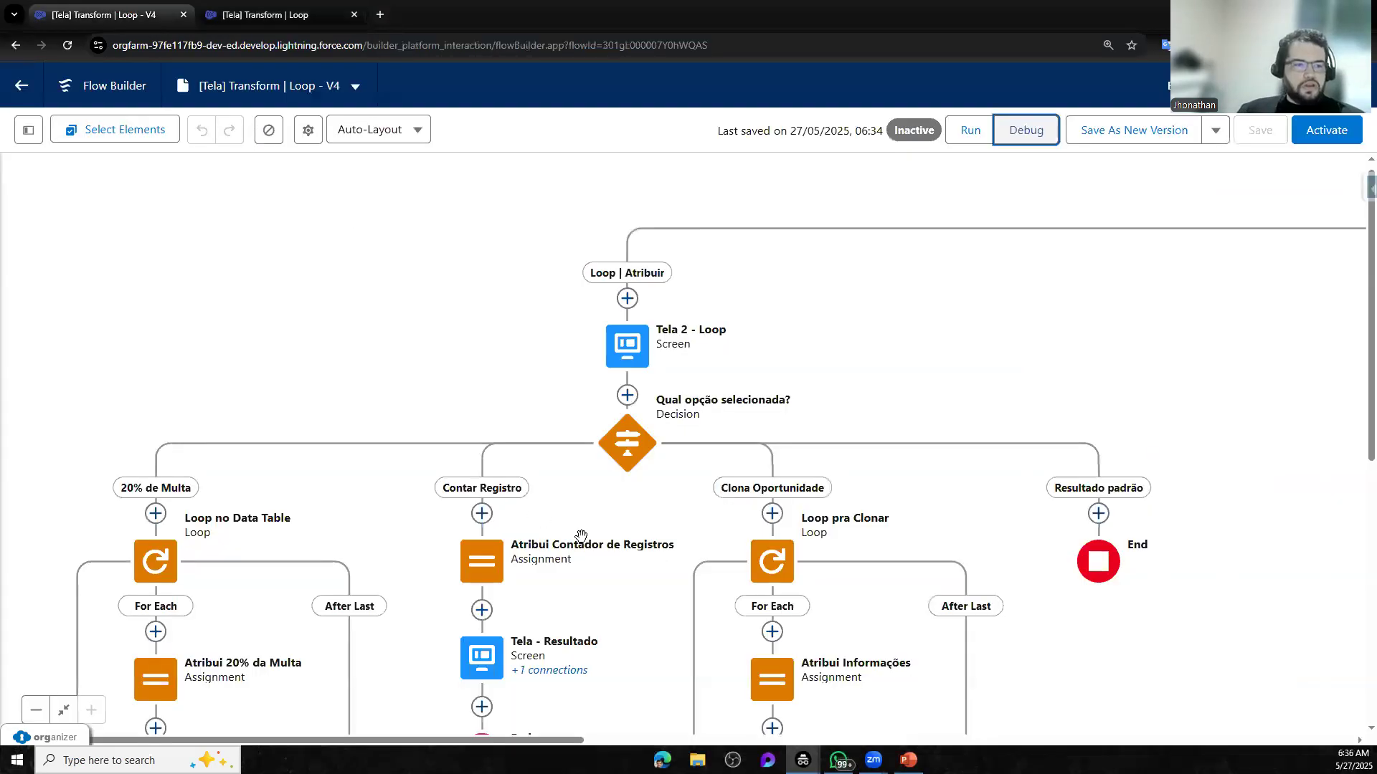
pyautogui.moveTo(559, 387); pyautogui.dragTo(557, 379)
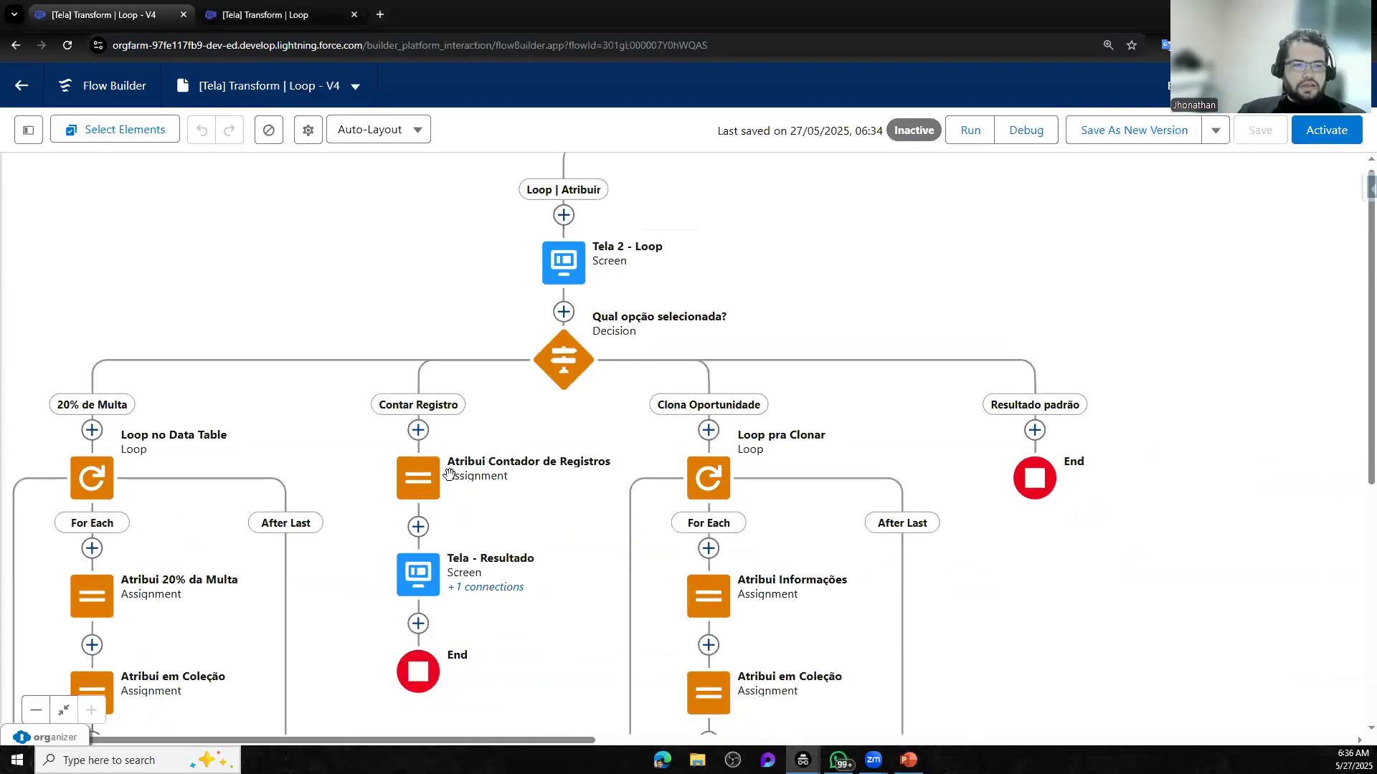
pyautogui.click(423, 491)
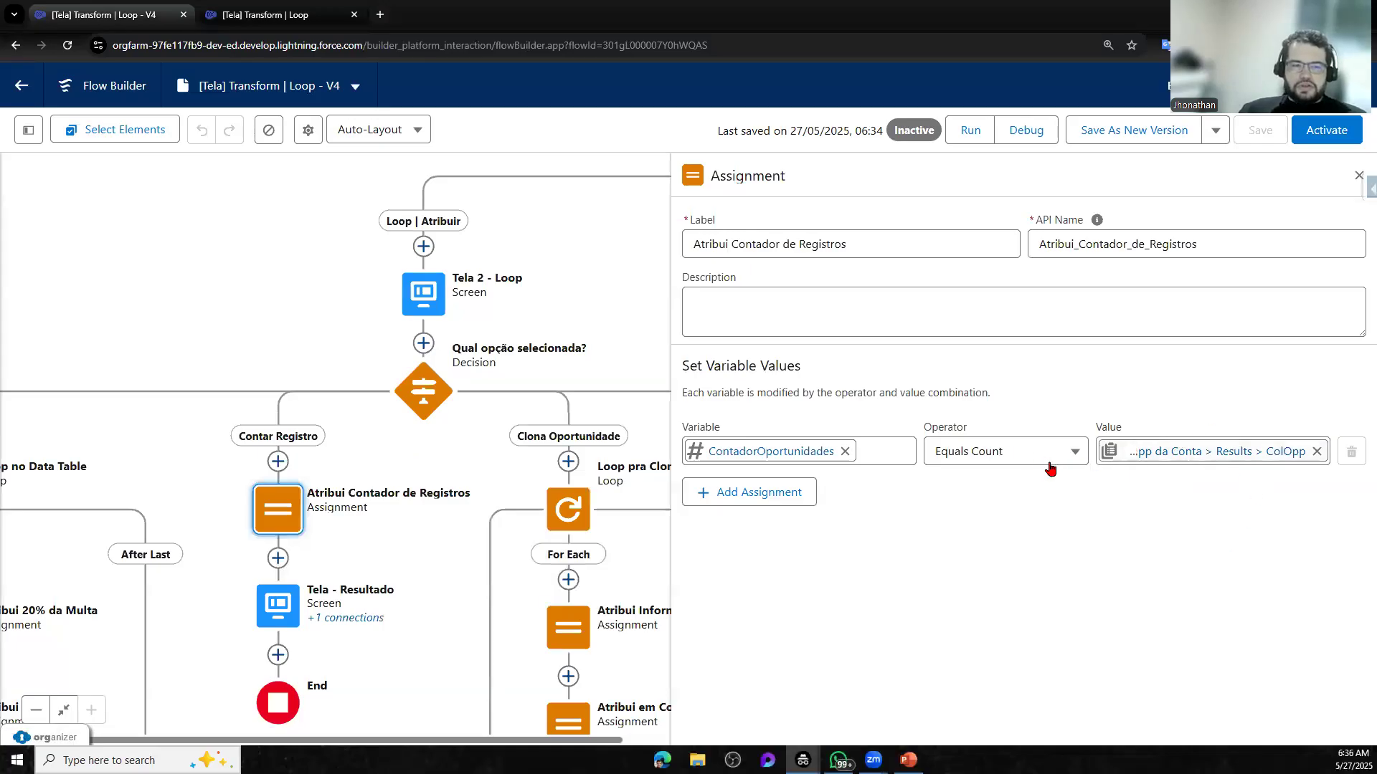
pyautogui.click(1022, 463)
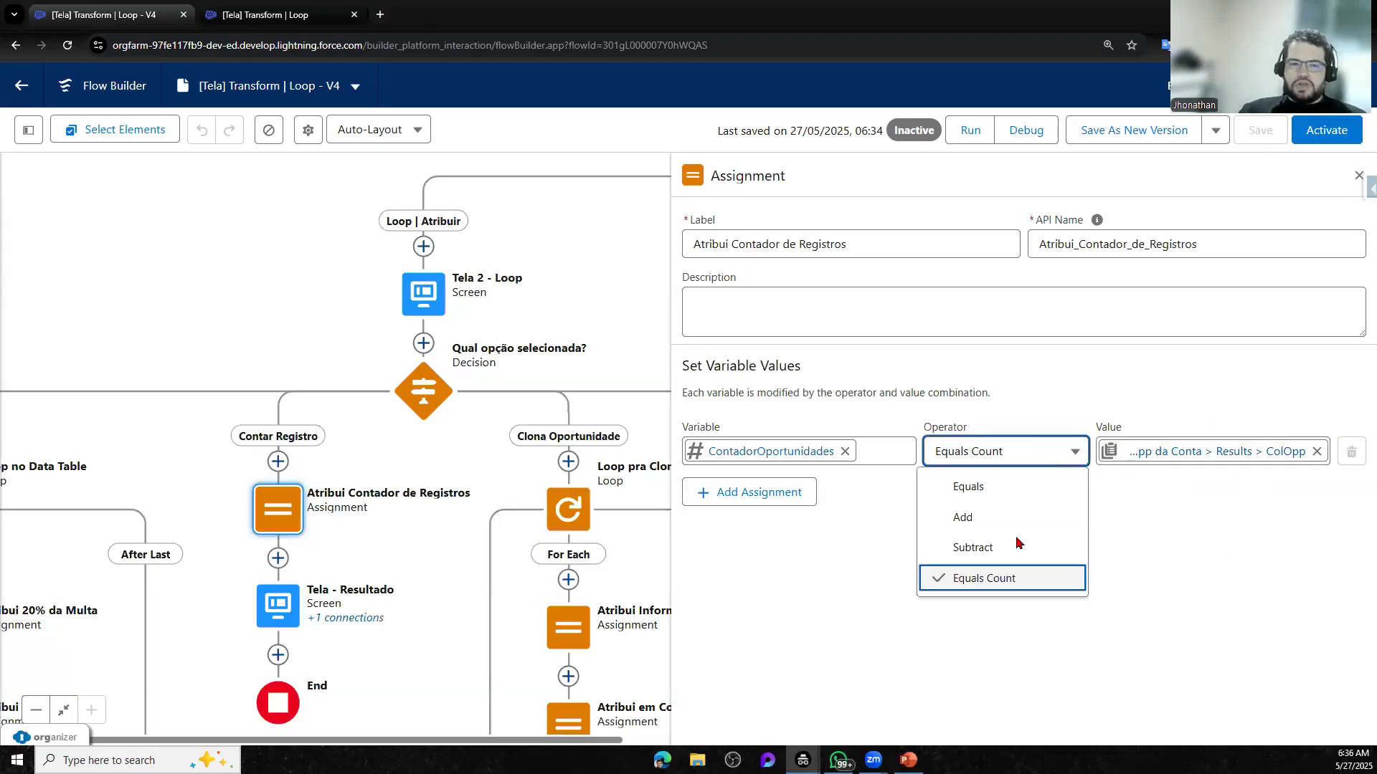
pyautogui.click(1145, 597)
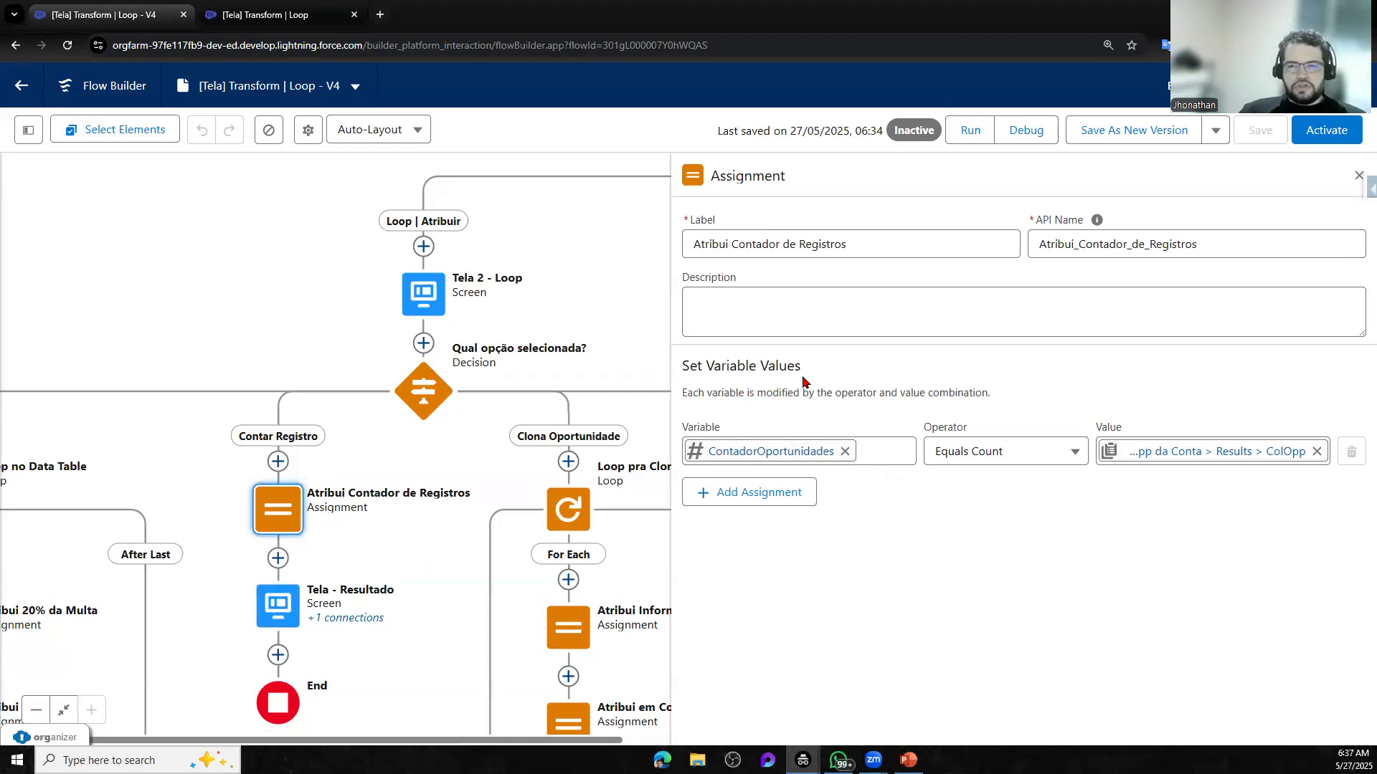
pyautogui.click(1356, 177)
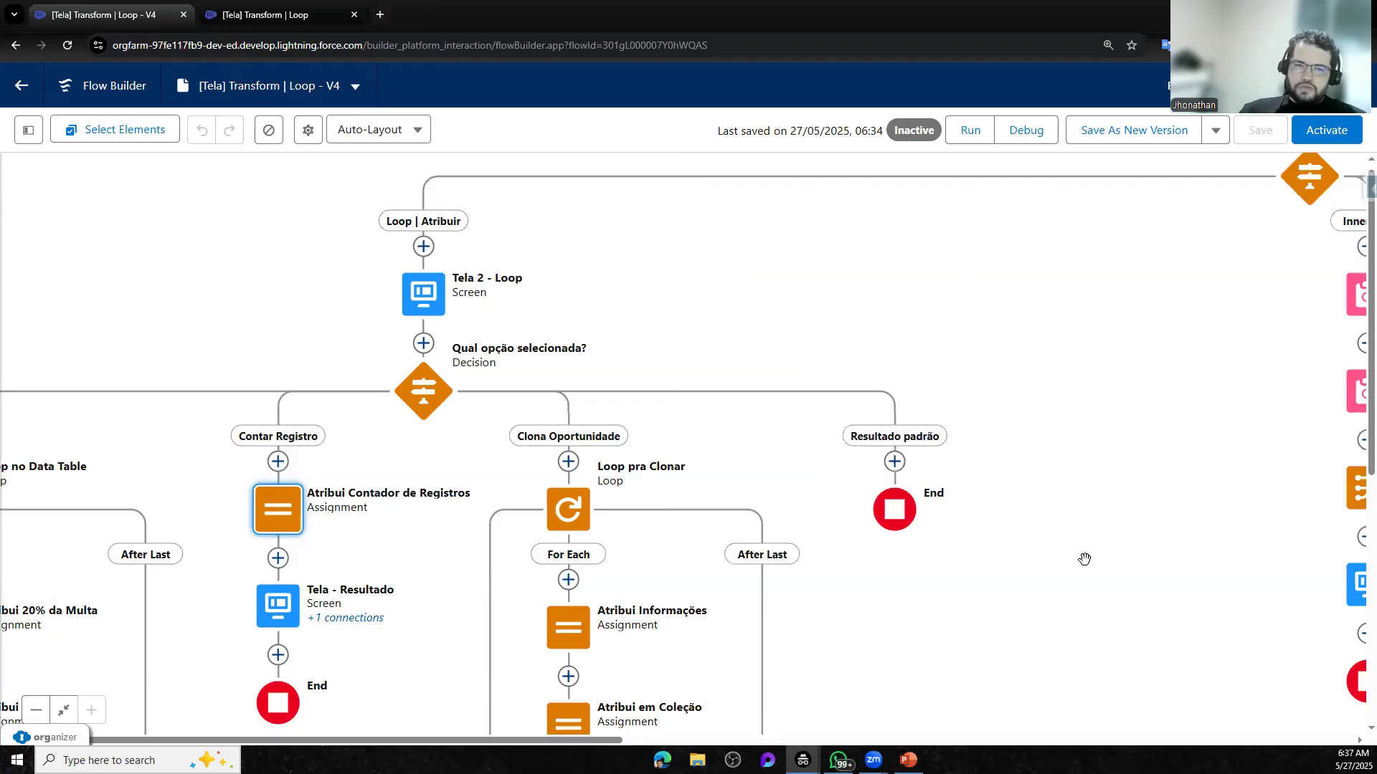
# Inspect the data mapping and aggregate source collection of the "Conta Registro" transform in the Transform branch
pyautogui.moveTo(1089, 555); pyautogui.dragTo(240, 553)
pyautogui.moveTo(1008, 485); pyautogui.dragTo(636, 473)
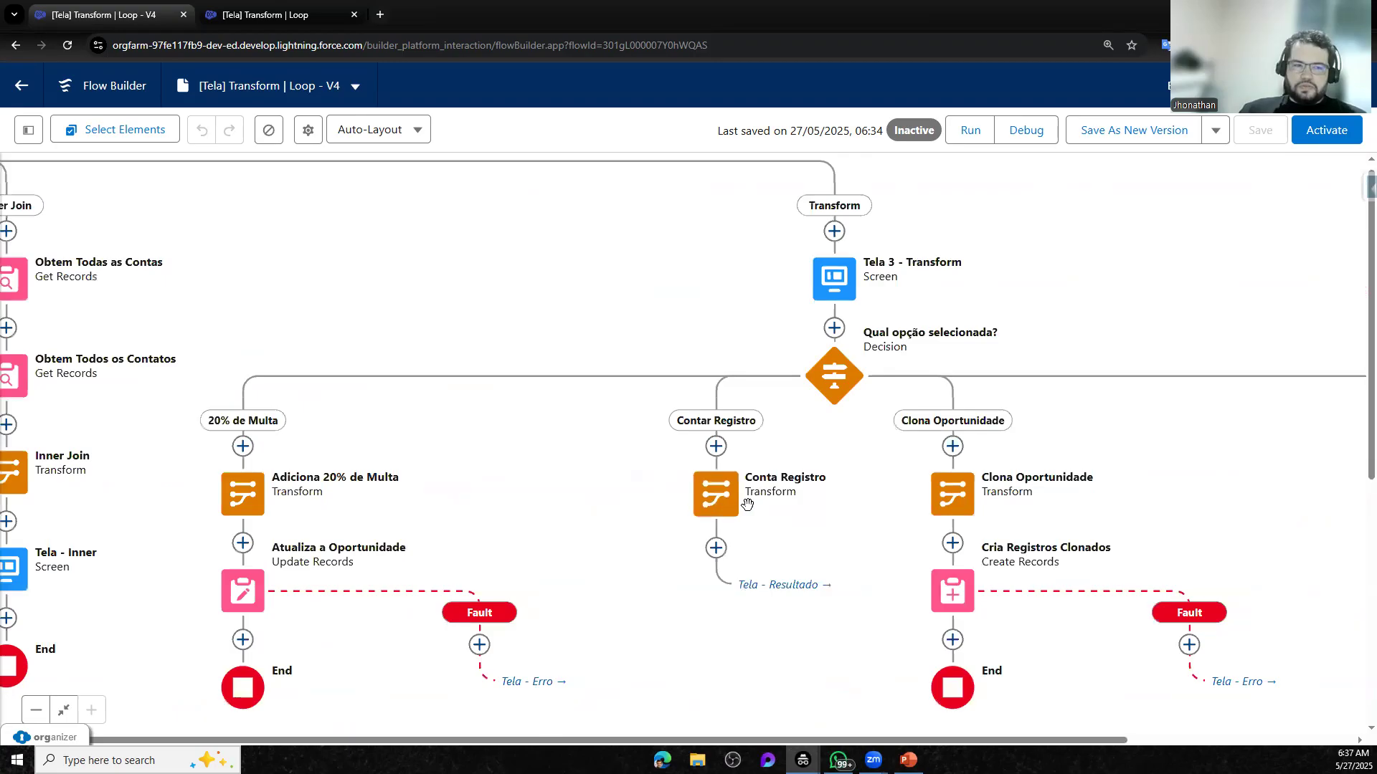
pyautogui.doubleClick(723, 507)
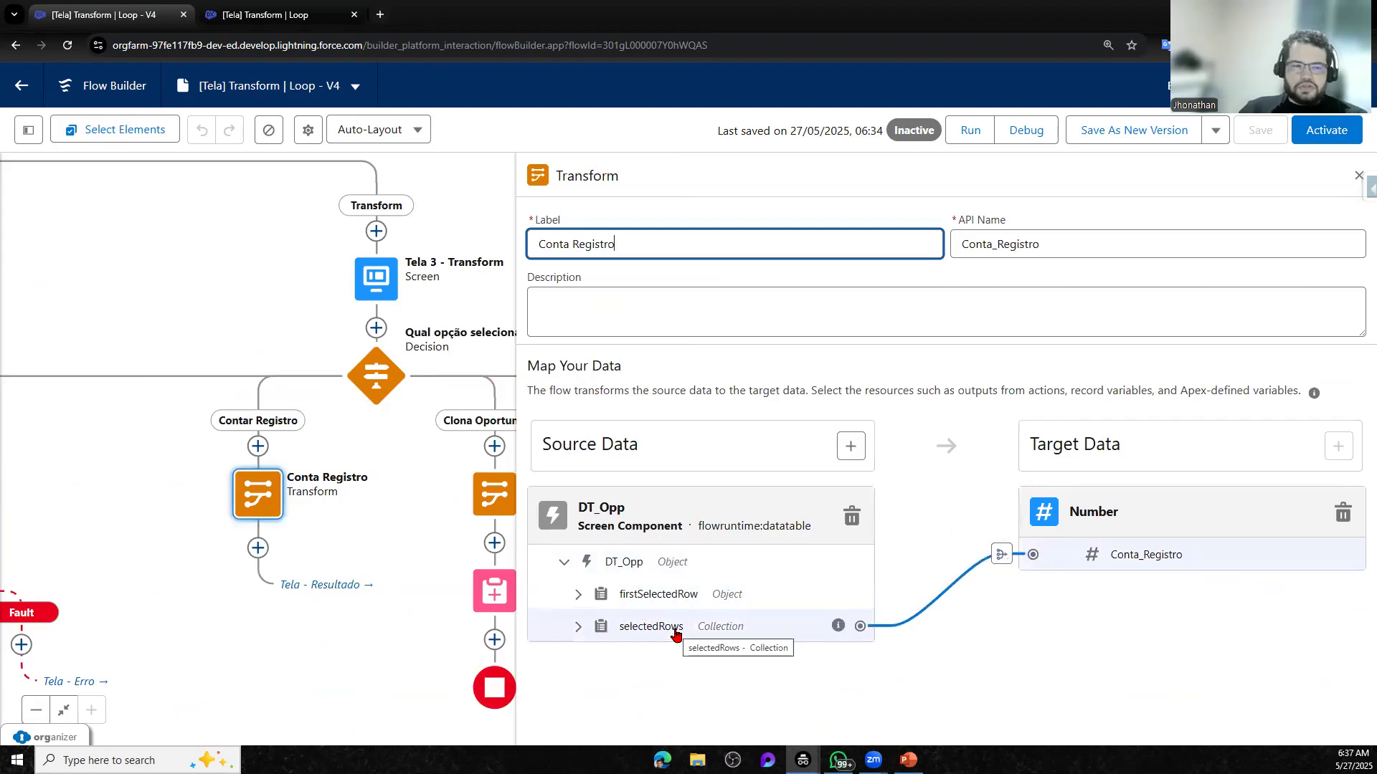
pyautogui.click(1000, 556)
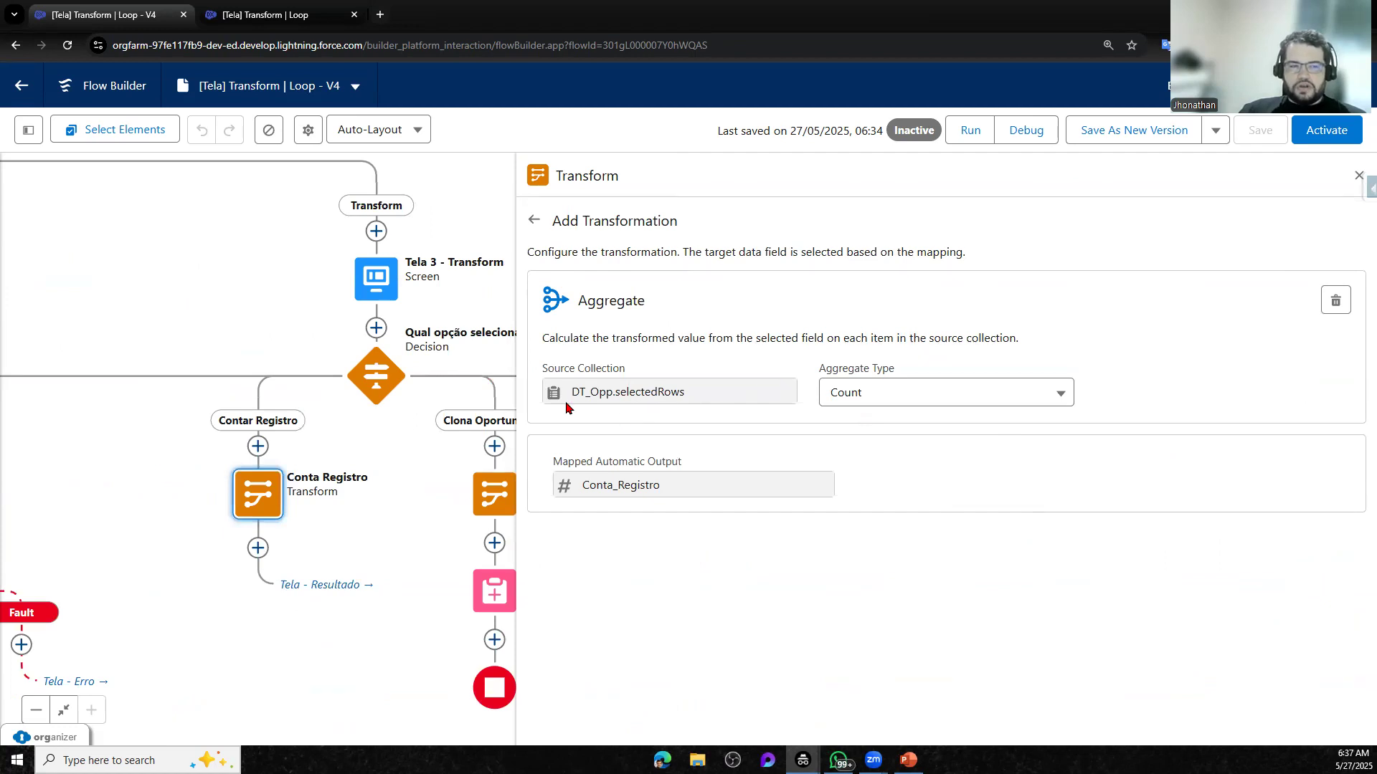
pyautogui.moveTo(705, 392); pyautogui.dragTo(535, 395)
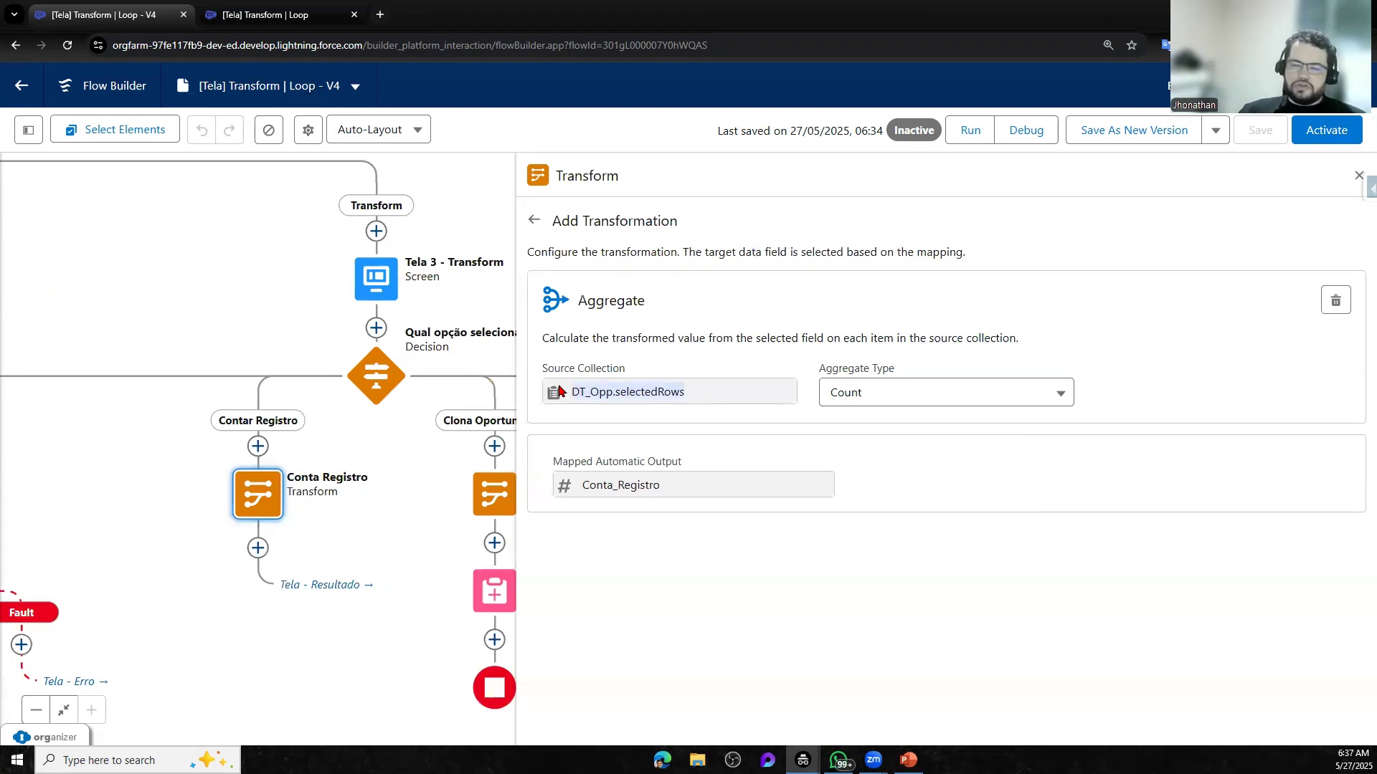
# Try Sum as the aggregate type of the "Conta Registro" transformation and list the fields available to transform
pyautogui.click(901, 402)
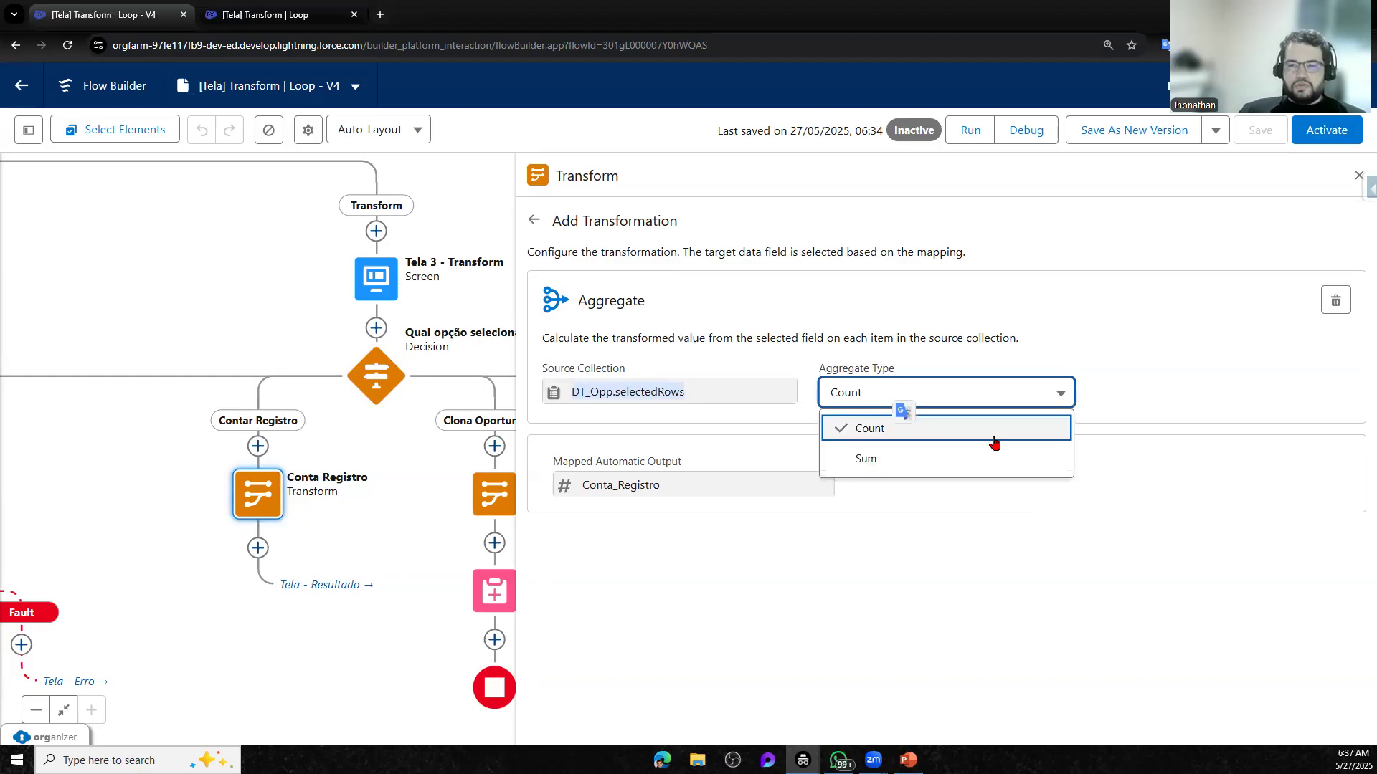
pyautogui.click(900, 467)
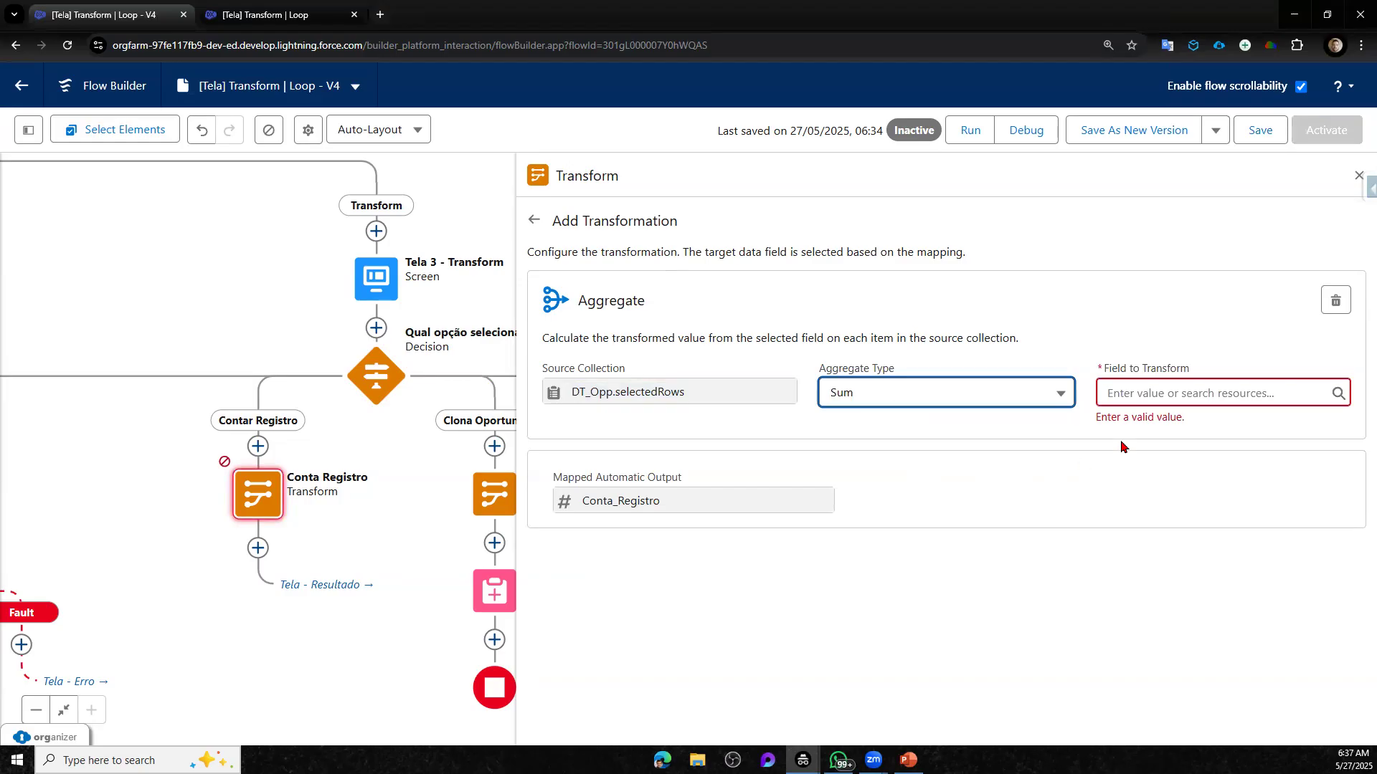
pyautogui.click(1154, 392)
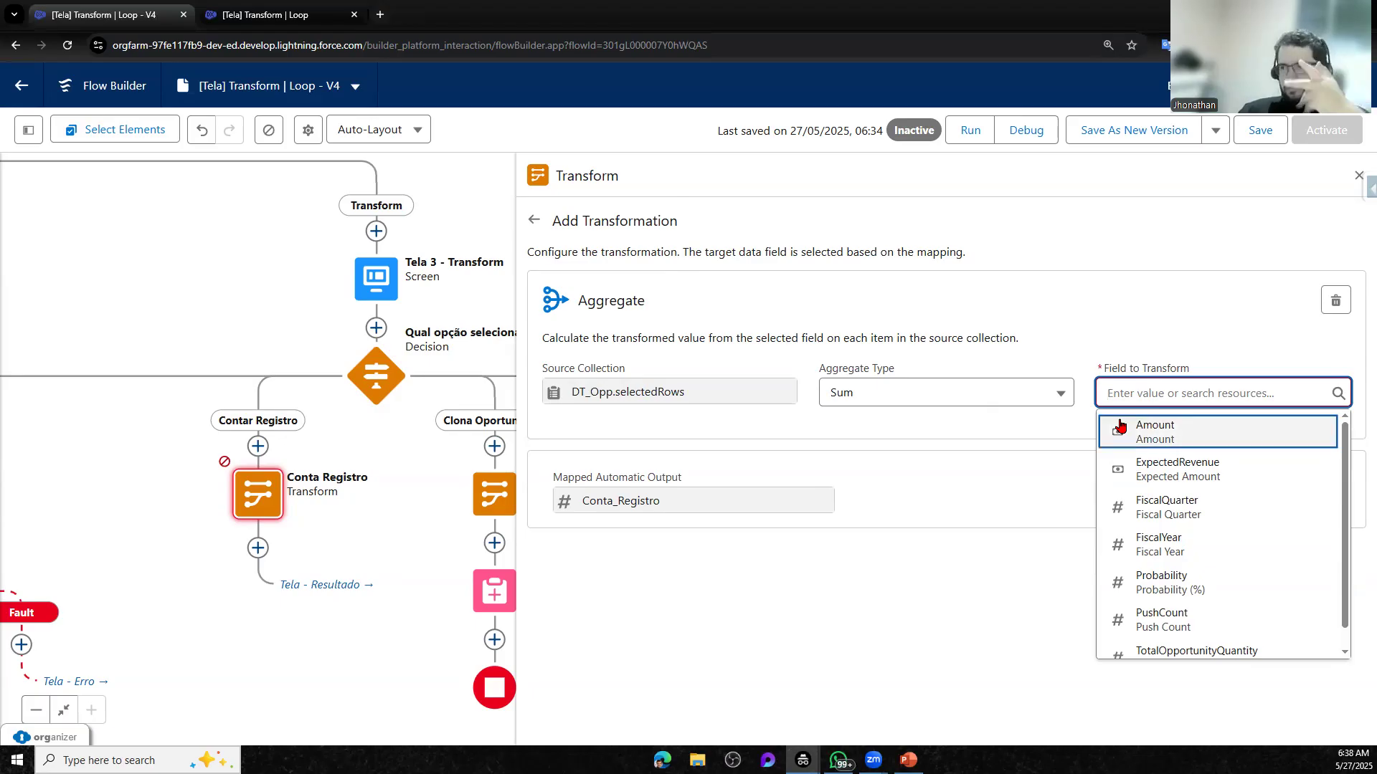
# Close the "Conta Registro" transform and undo its aggregate type change
pyautogui.click(202, 130)
pyautogui.click(534, 222)
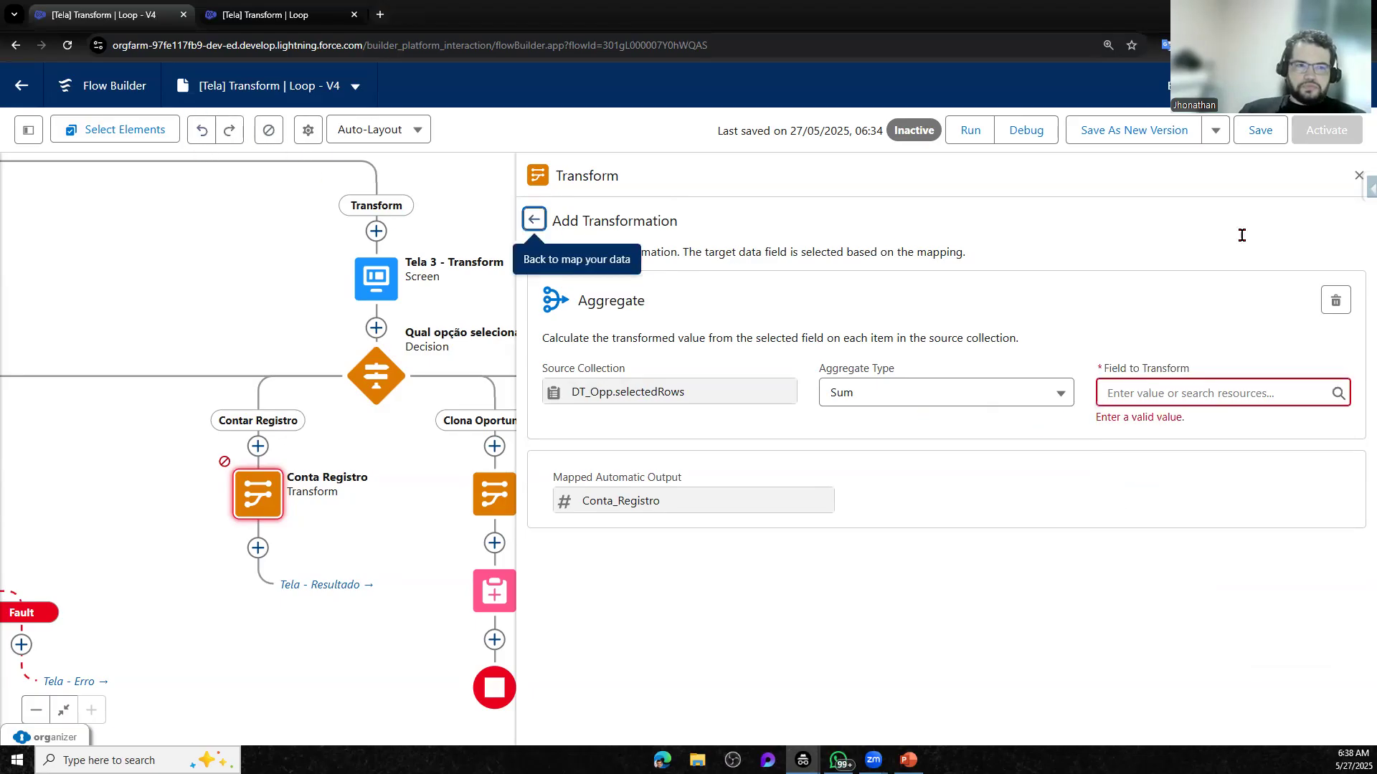
pyautogui.click(1357, 178)
pyautogui.moveTo(700, 371); pyautogui.dragTo(1153, 376)
pyautogui.moveTo(531, 450); pyautogui.dragTo(1199, 491)
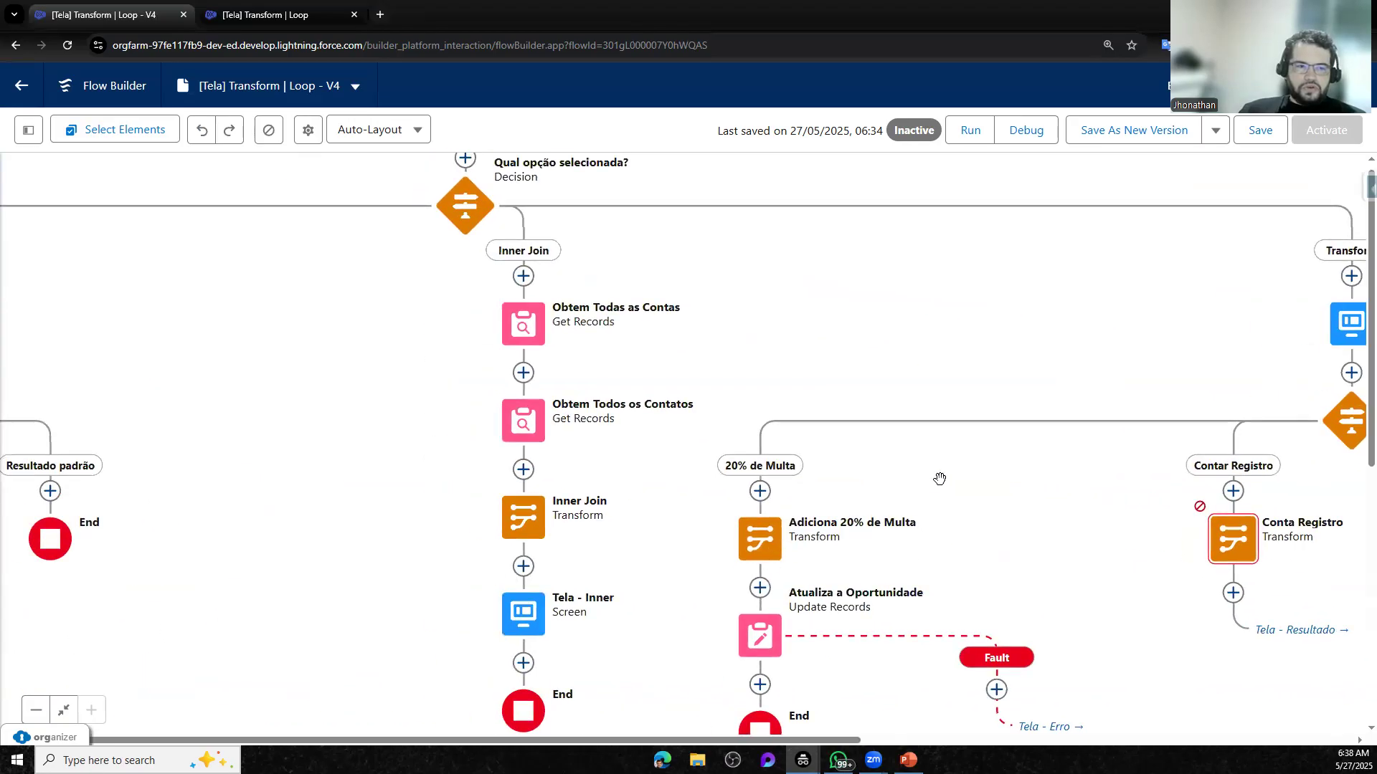
pyautogui.moveTo(976, 388); pyautogui.dragTo(894, 388)
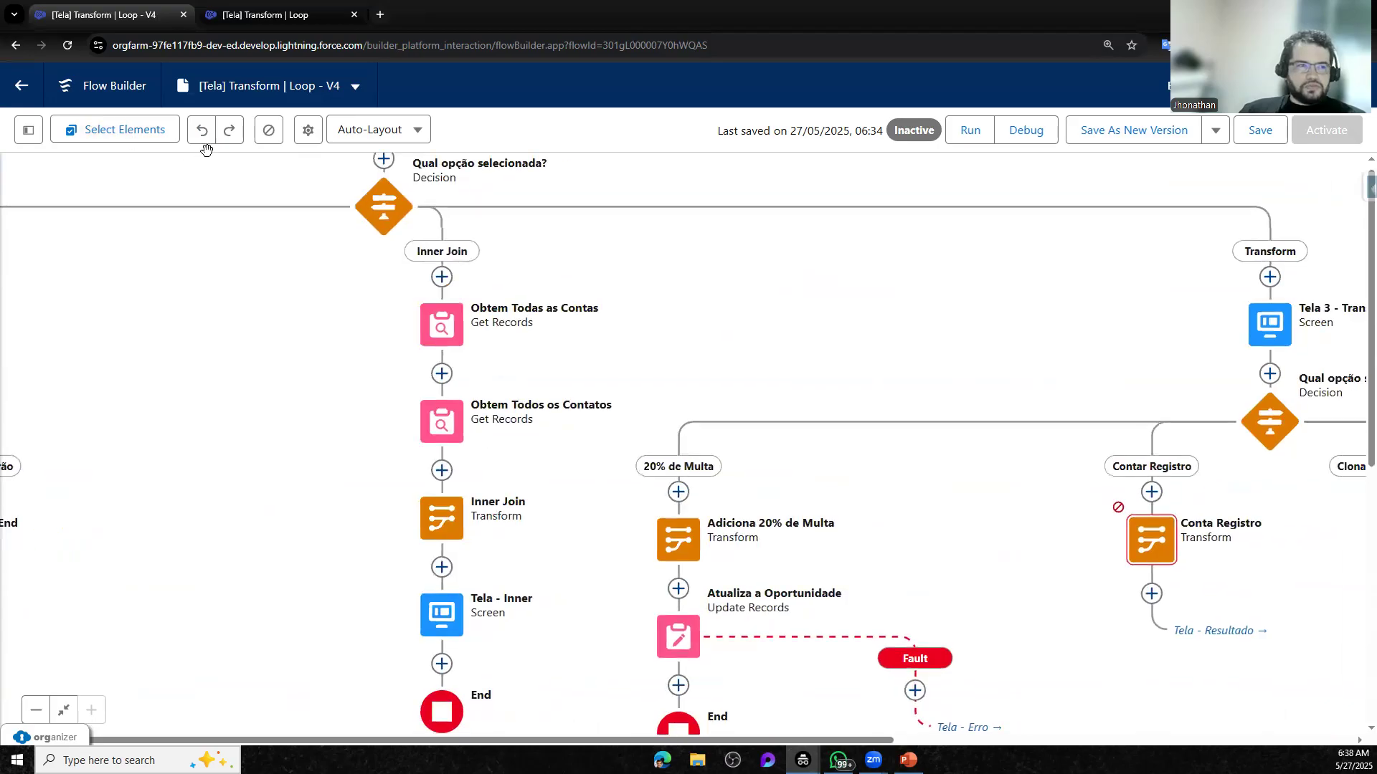
pyautogui.click(203, 134)
# Inspect the collection variable and iteration direction of "Loop no Data Table" in the Loop branch's "20% de Multa" path
pyautogui.moveTo(779, 318); pyautogui.dragTo(777, 275)
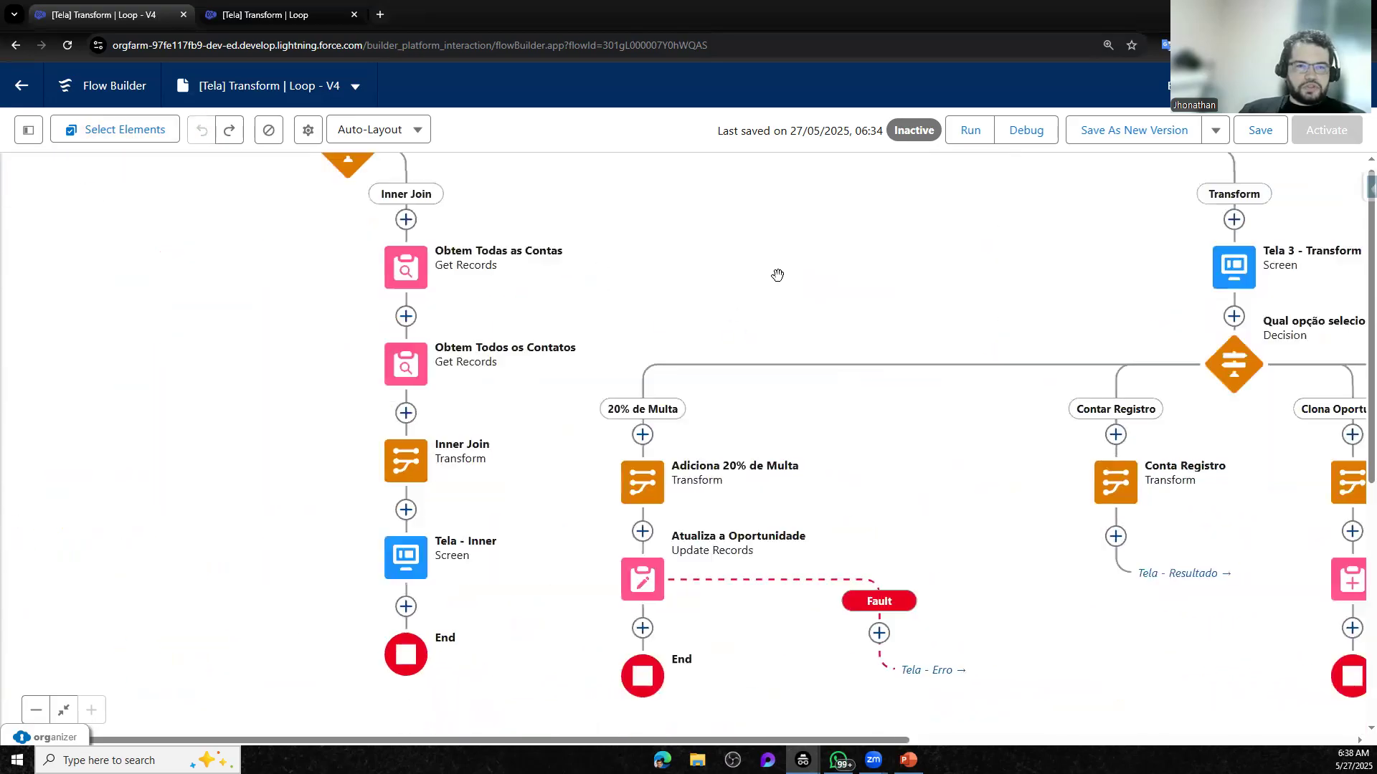
pyautogui.moveTo(622, 427); pyautogui.dragTo(1257, 474)
pyautogui.moveTo(591, 371); pyautogui.dragTo(958, 354)
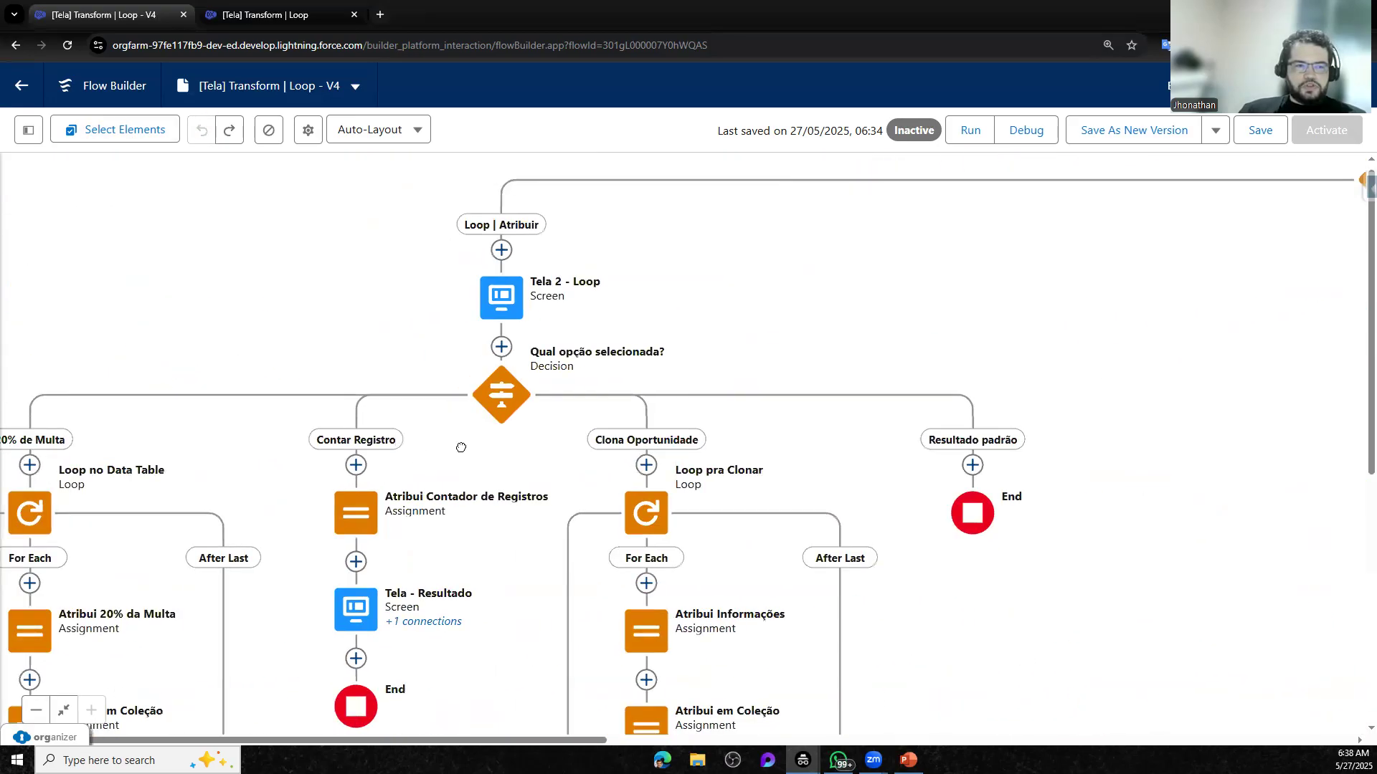
pyautogui.moveTo(461, 445); pyautogui.dragTo(730, 377)
pyautogui.moveTo(562, 417); pyautogui.dragTo(672, 375)
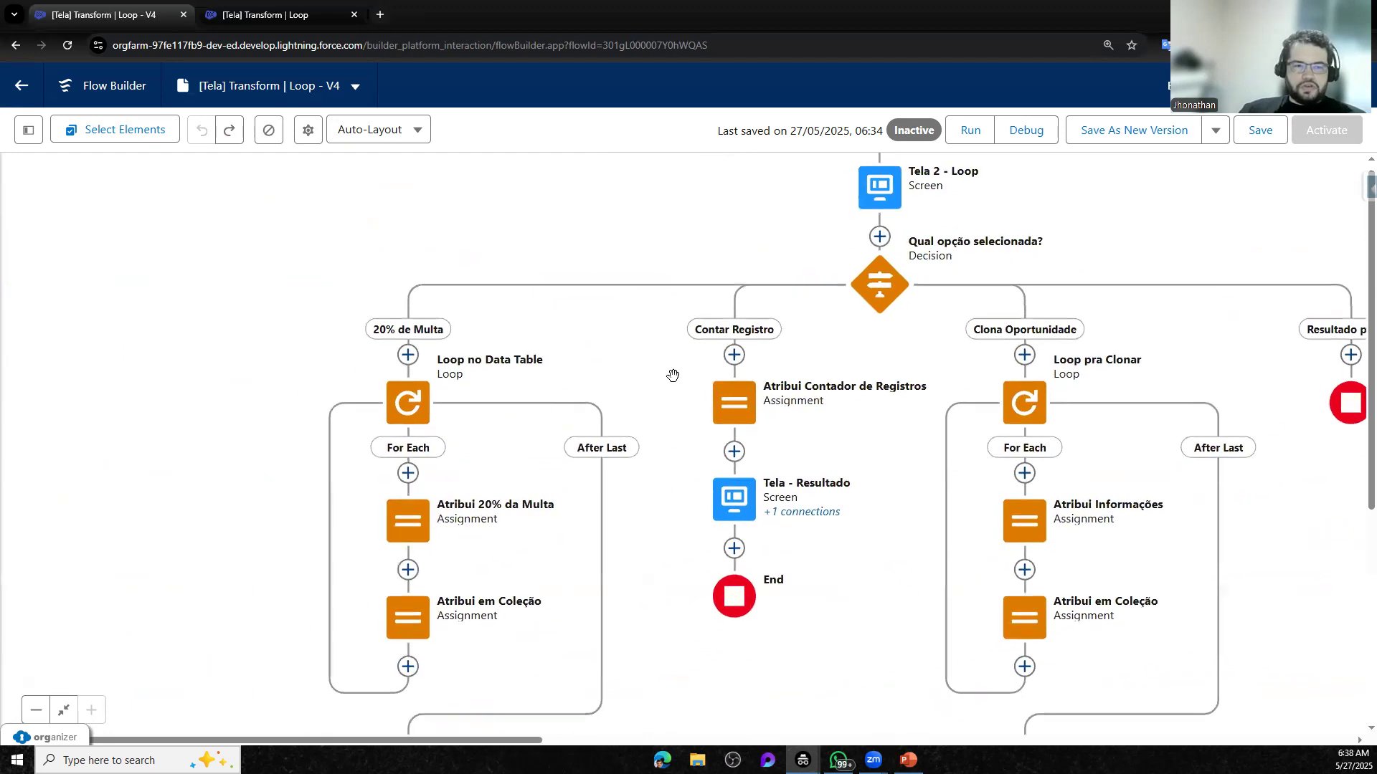
pyautogui.moveTo(608, 531); pyautogui.dragTo(669, 403)
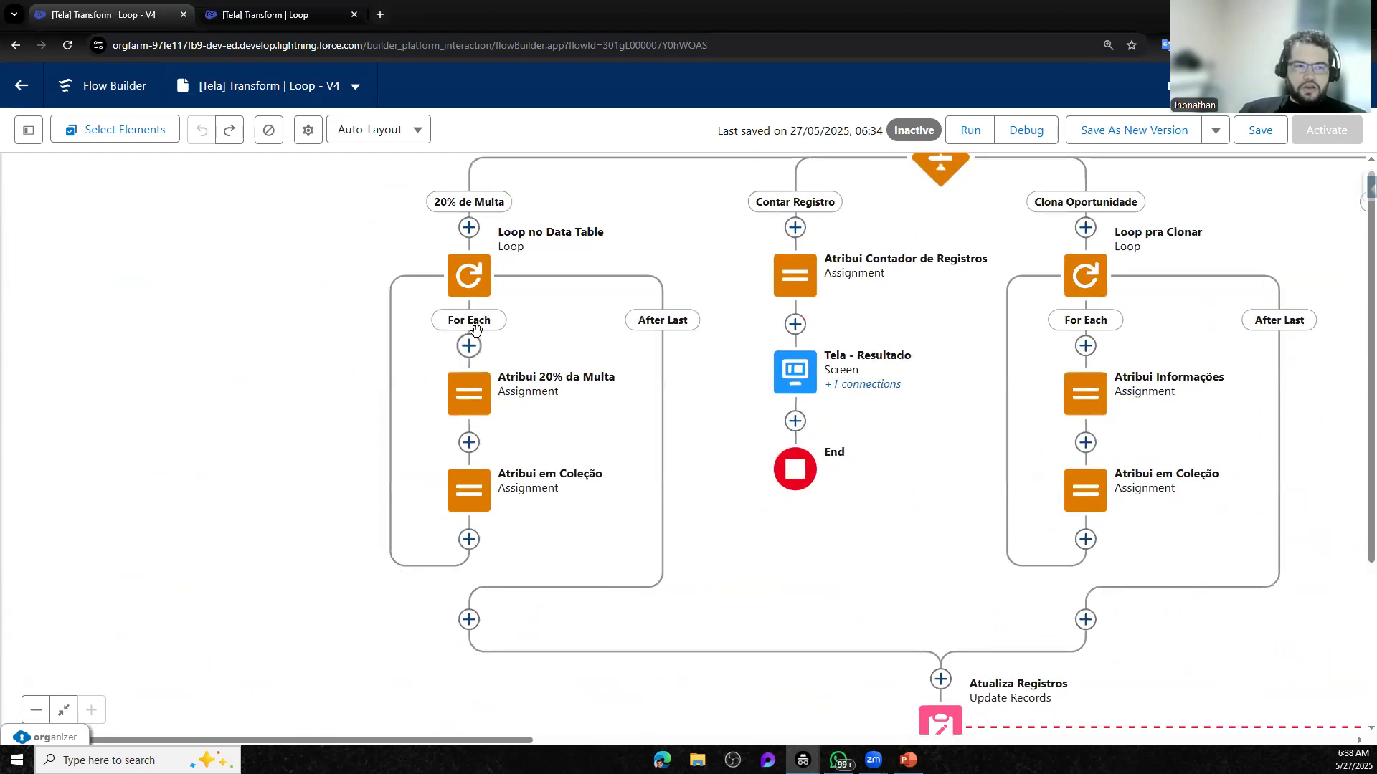
pyautogui.click(462, 289)
pyautogui.click(466, 452)
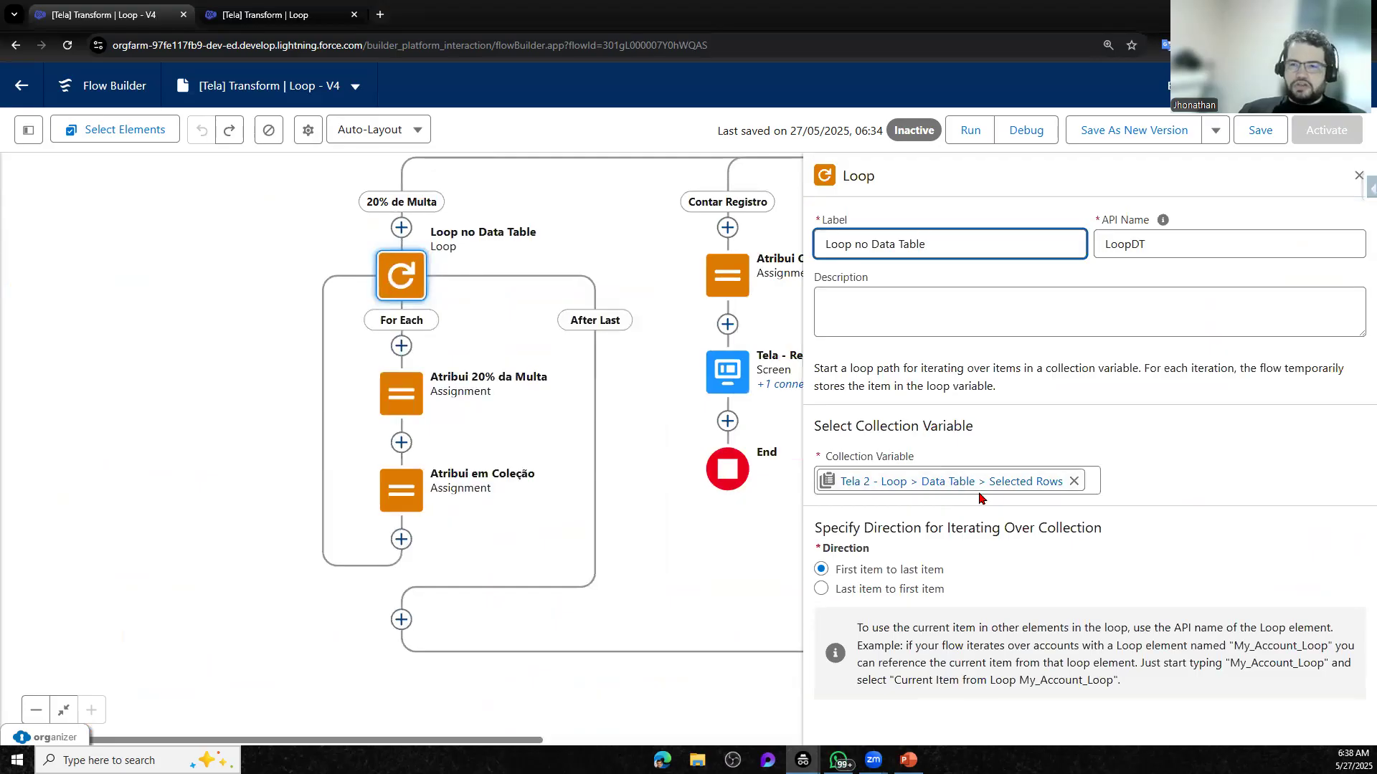
# Open the "Atribui 20% da Multa" assignment in the Loop branch and search the flow's resources for "for"
pyautogui.click(405, 401)
pyautogui.click(329, 482)
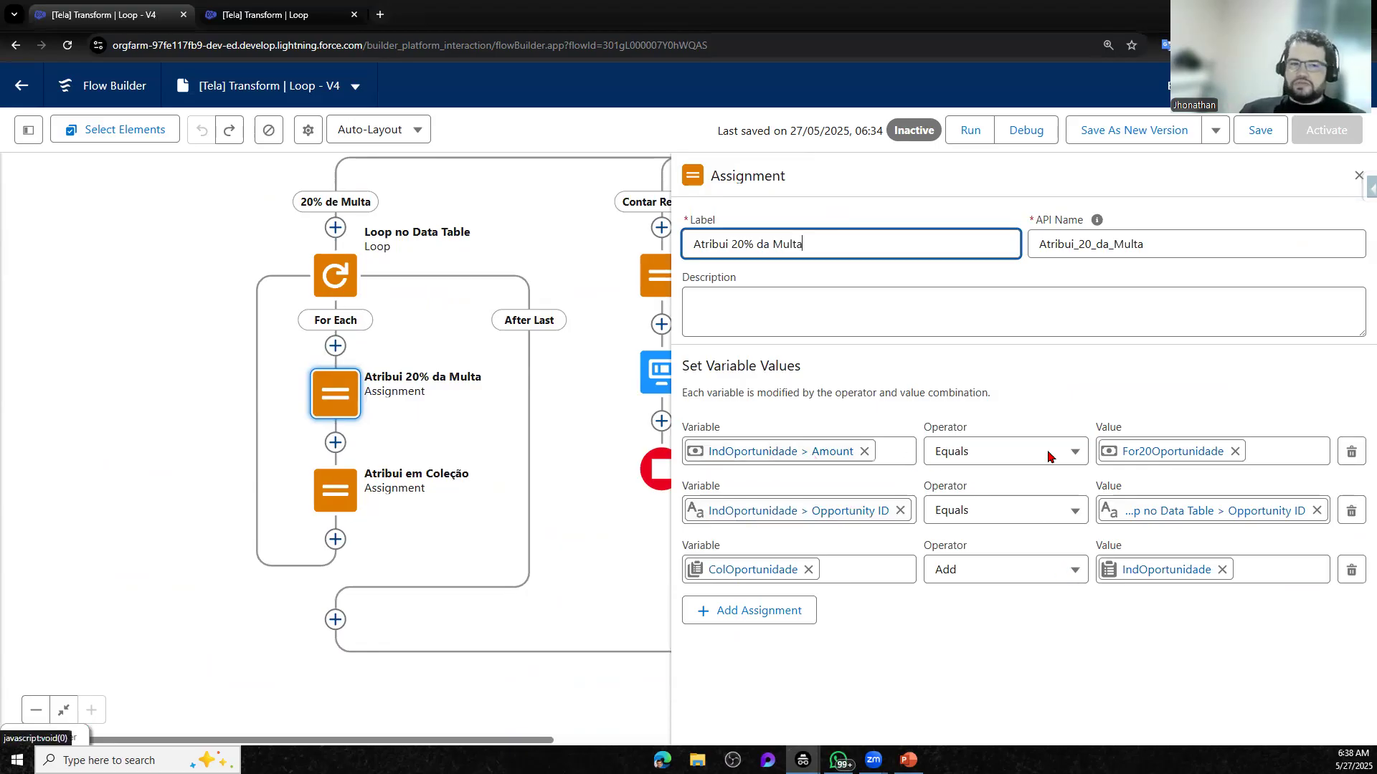
pyautogui.click(29, 129)
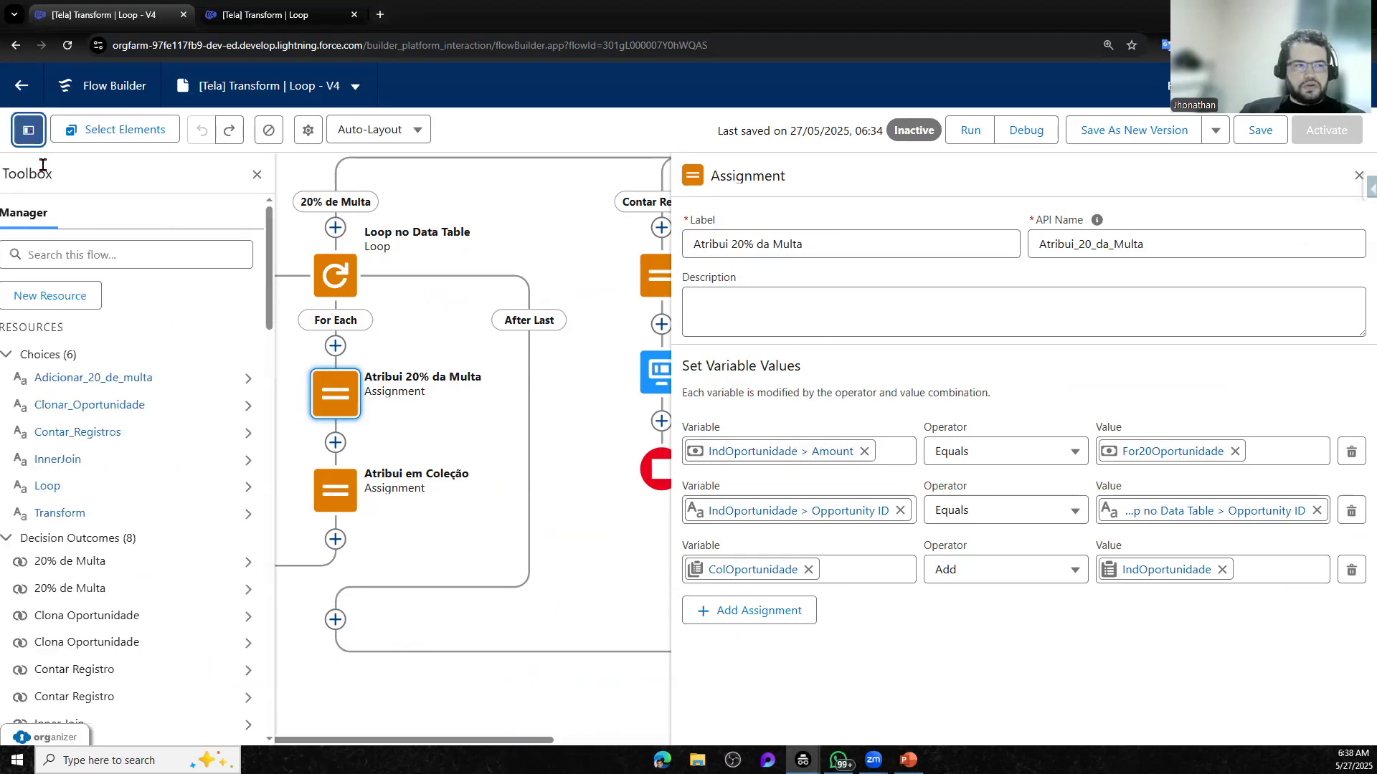
pyautogui.click(161, 257)
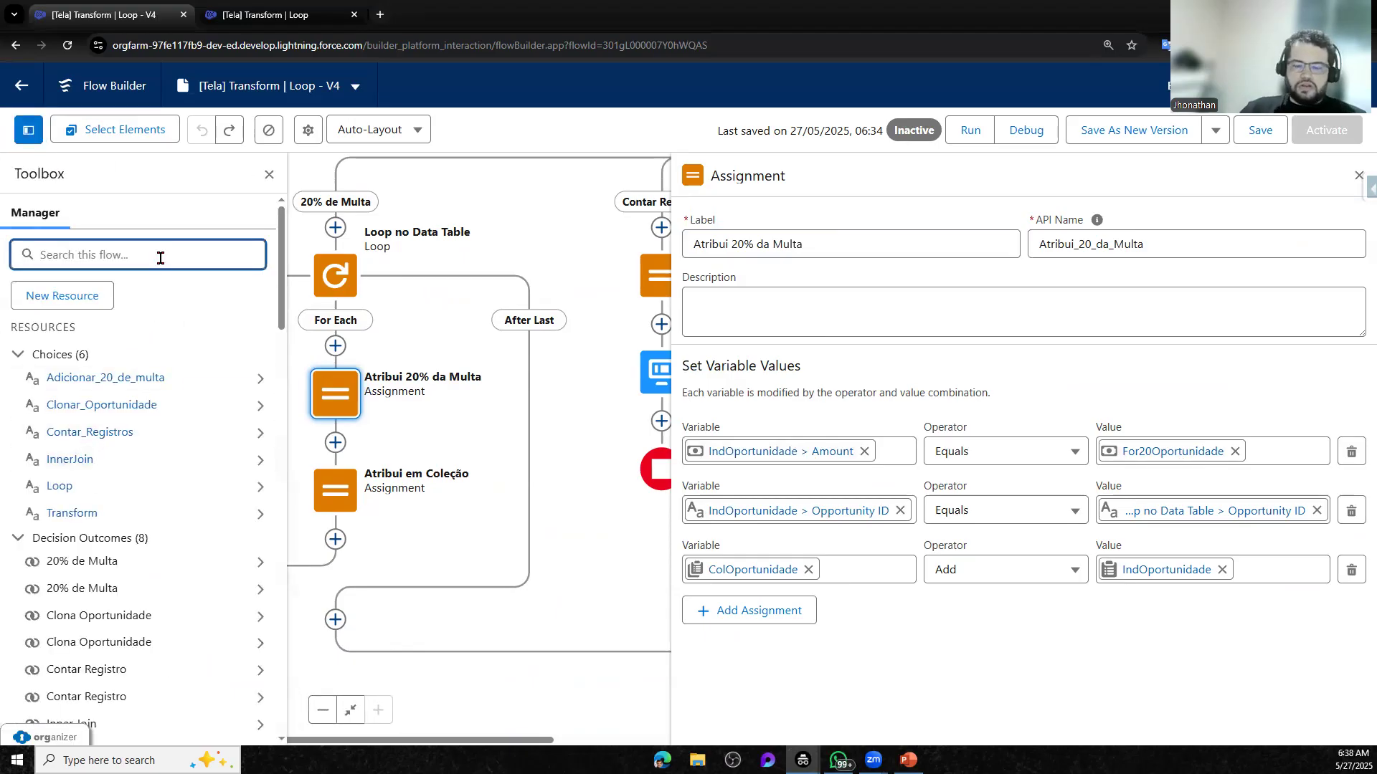
pyautogui.write('for')
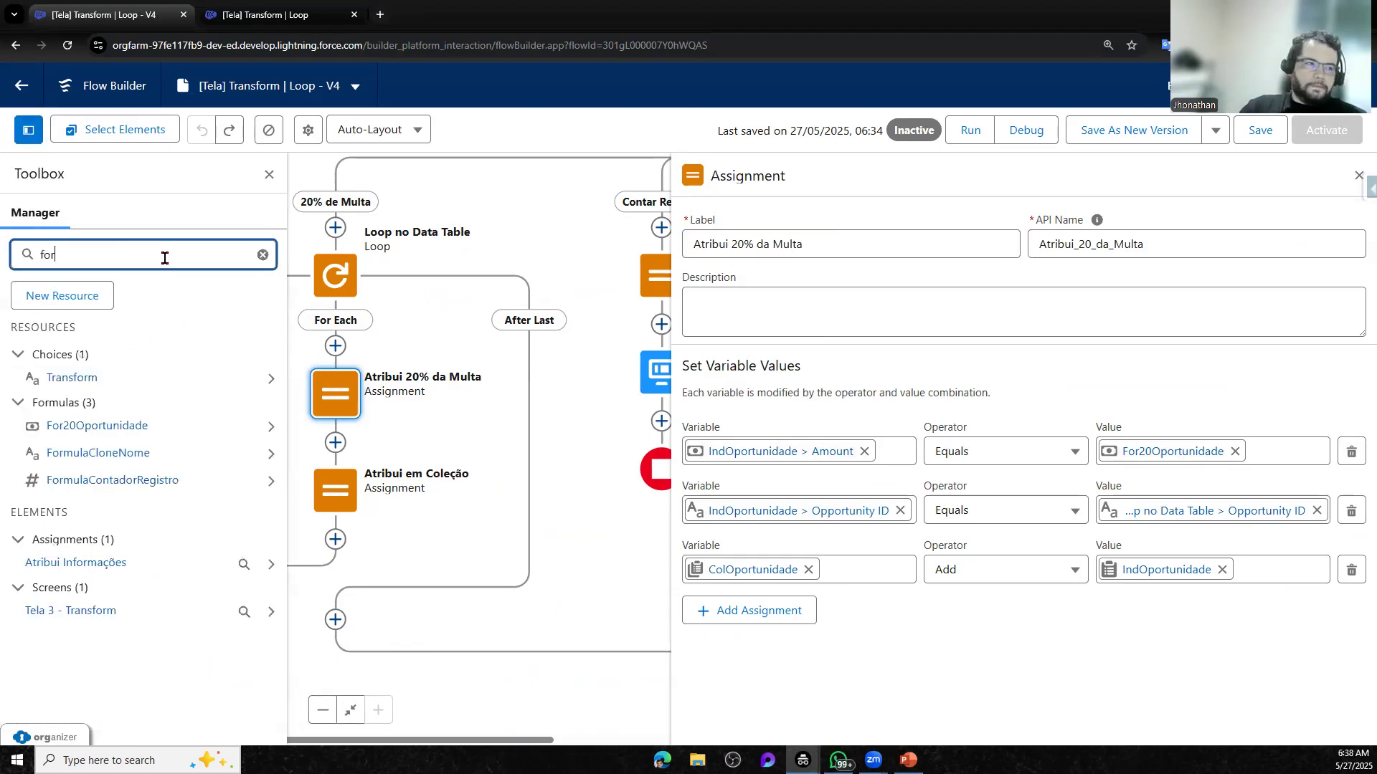
# Inspect the formula and description of For20Oportunidade, cancel without changes, and close the assignment
pyautogui.click(107, 433)
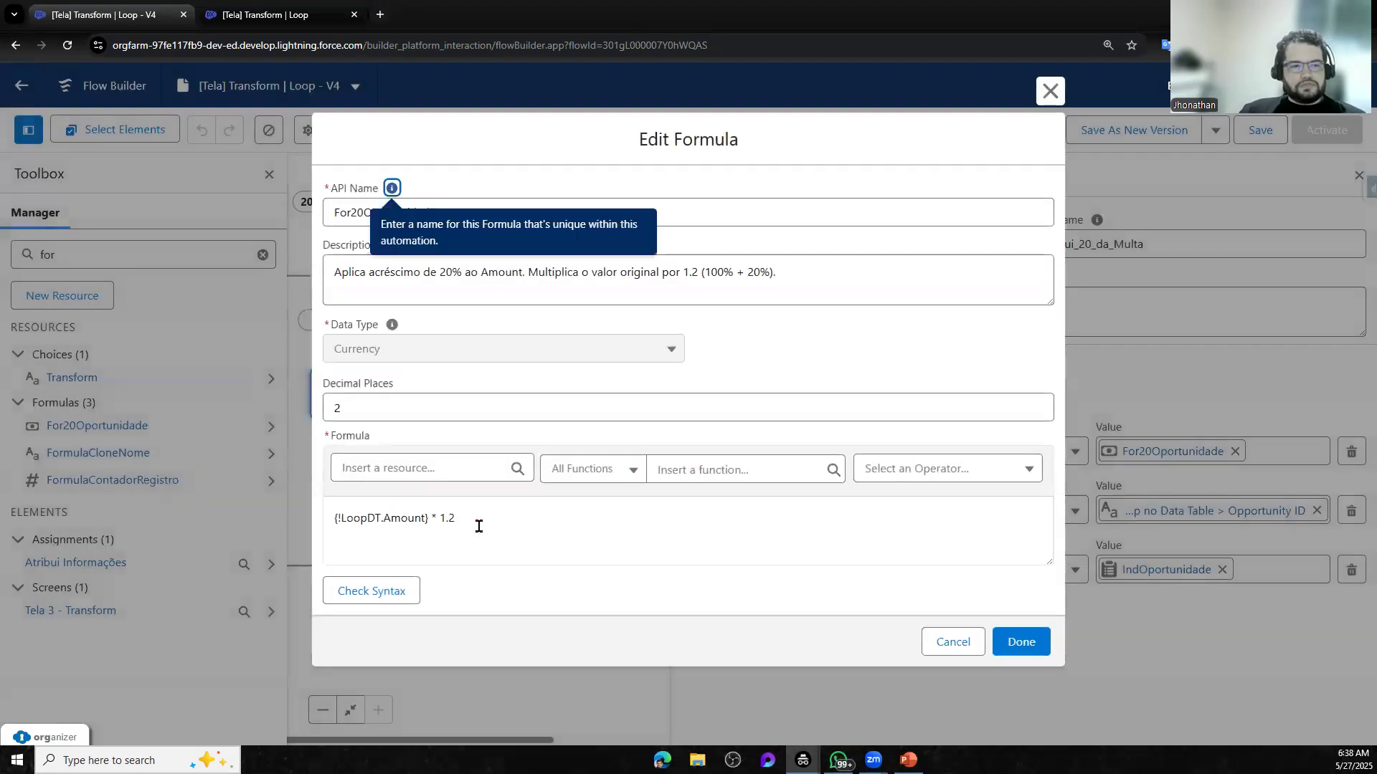
pyautogui.moveTo(476, 522); pyautogui.dragTo(320, 534)
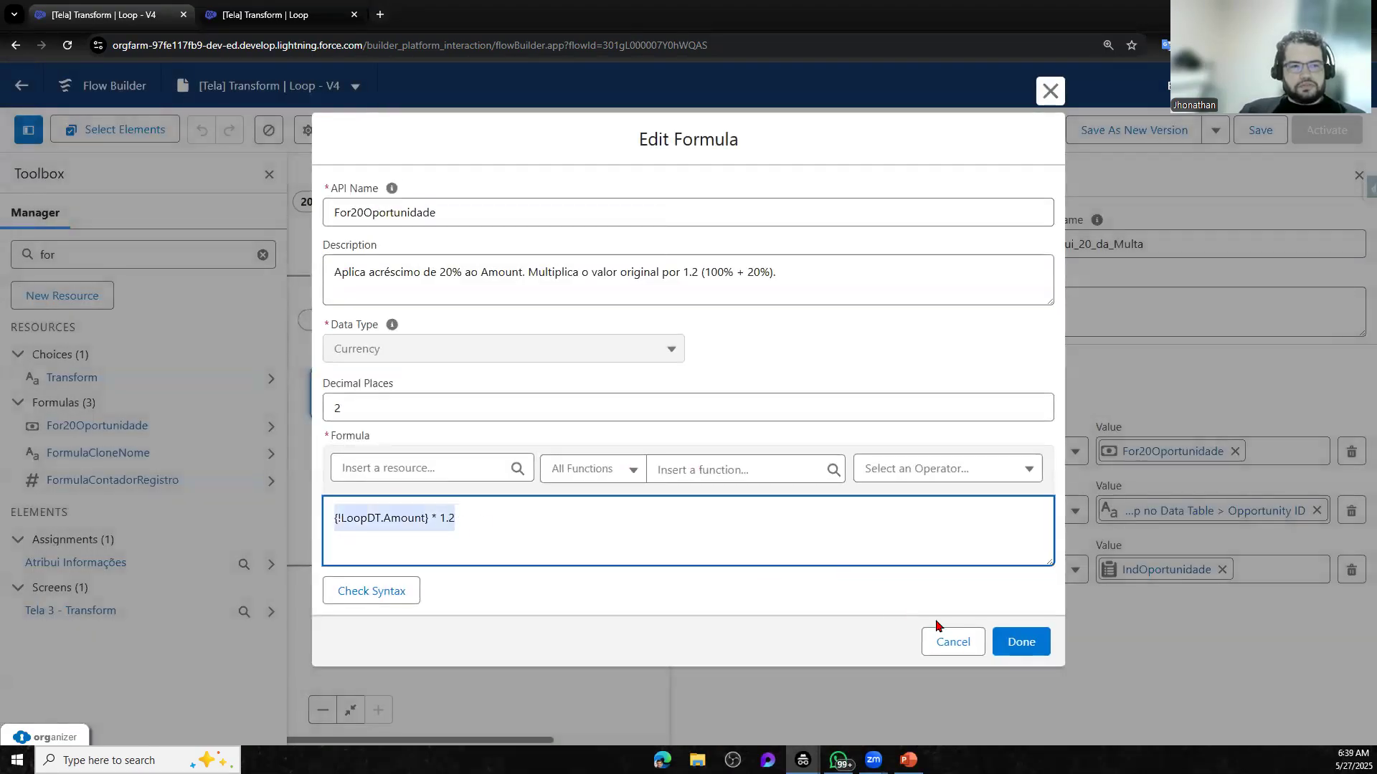
pyautogui.click(804, 252)
pyautogui.tripleClick(542, 291)
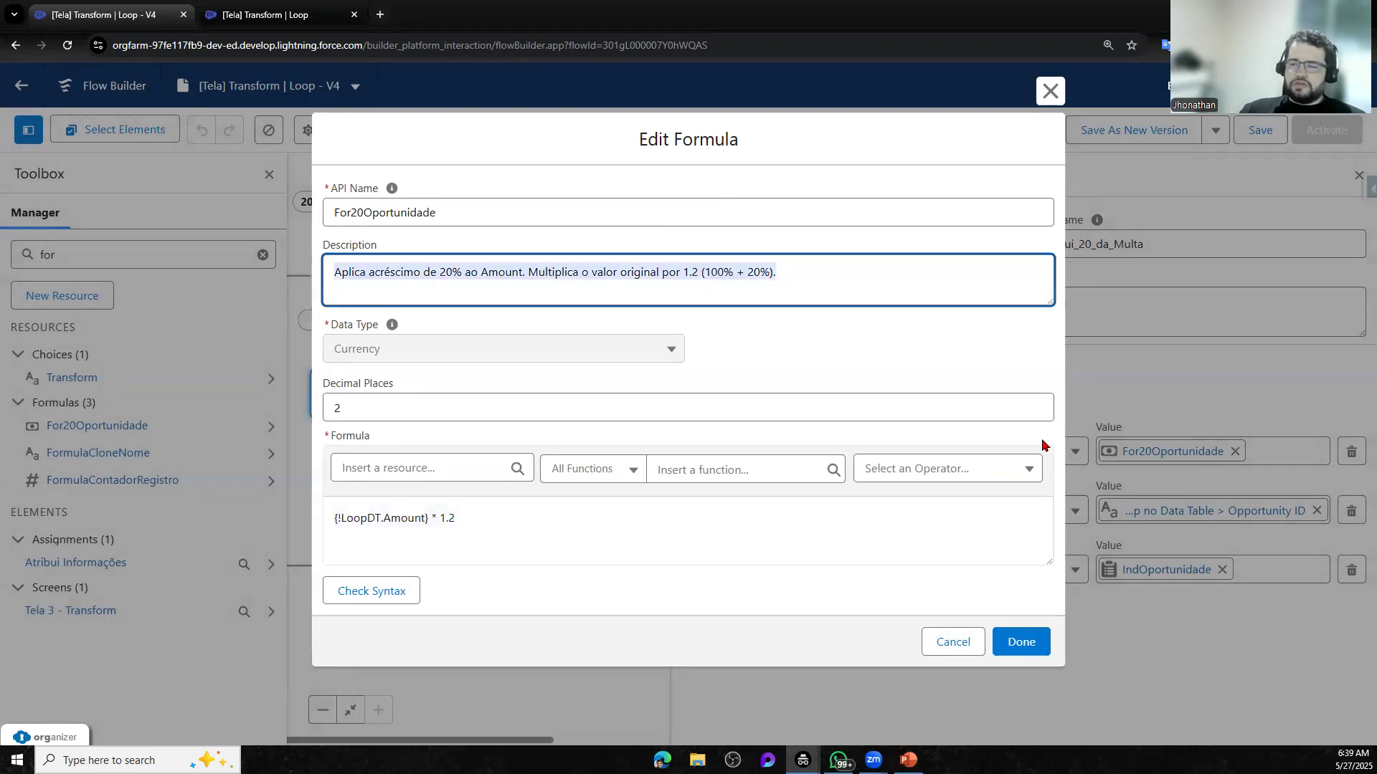
pyautogui.click(824, 331)
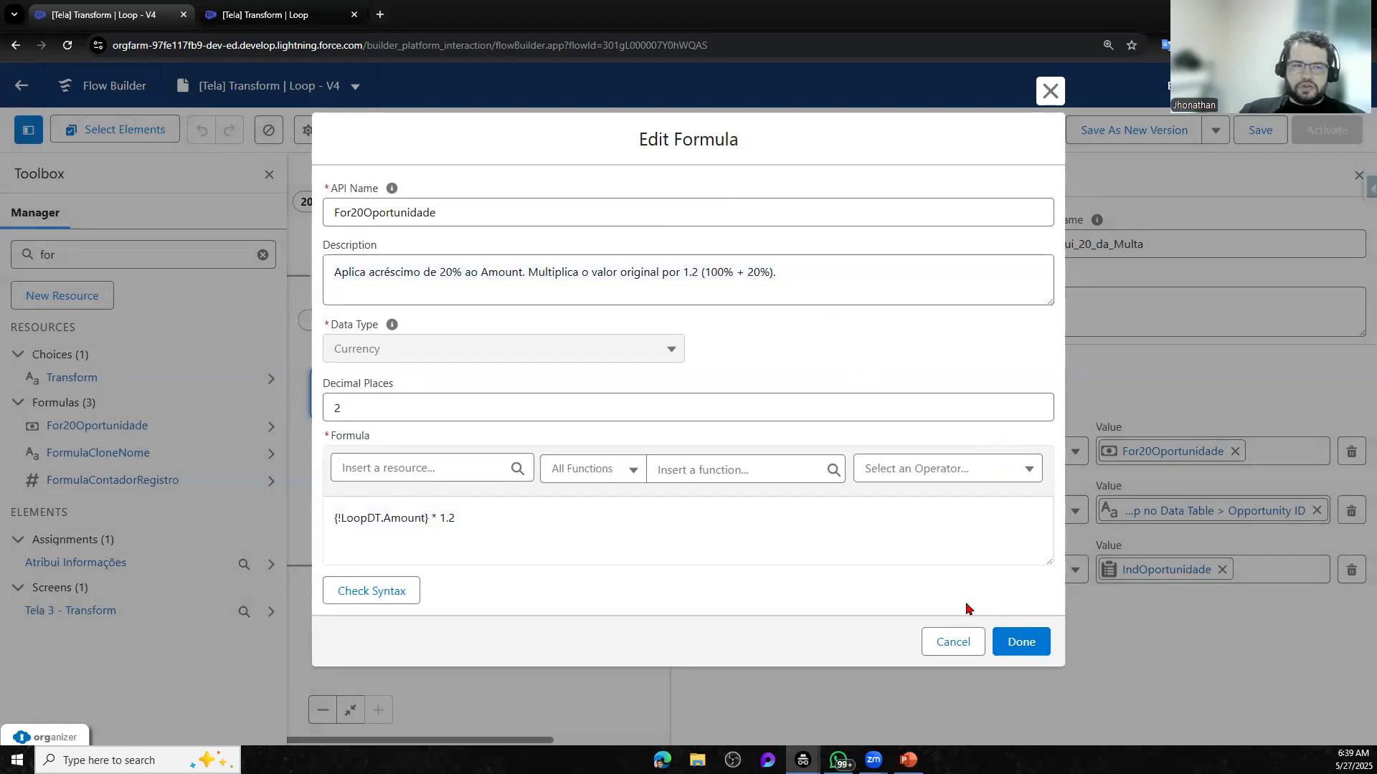
pyautogui.click(953, 643)
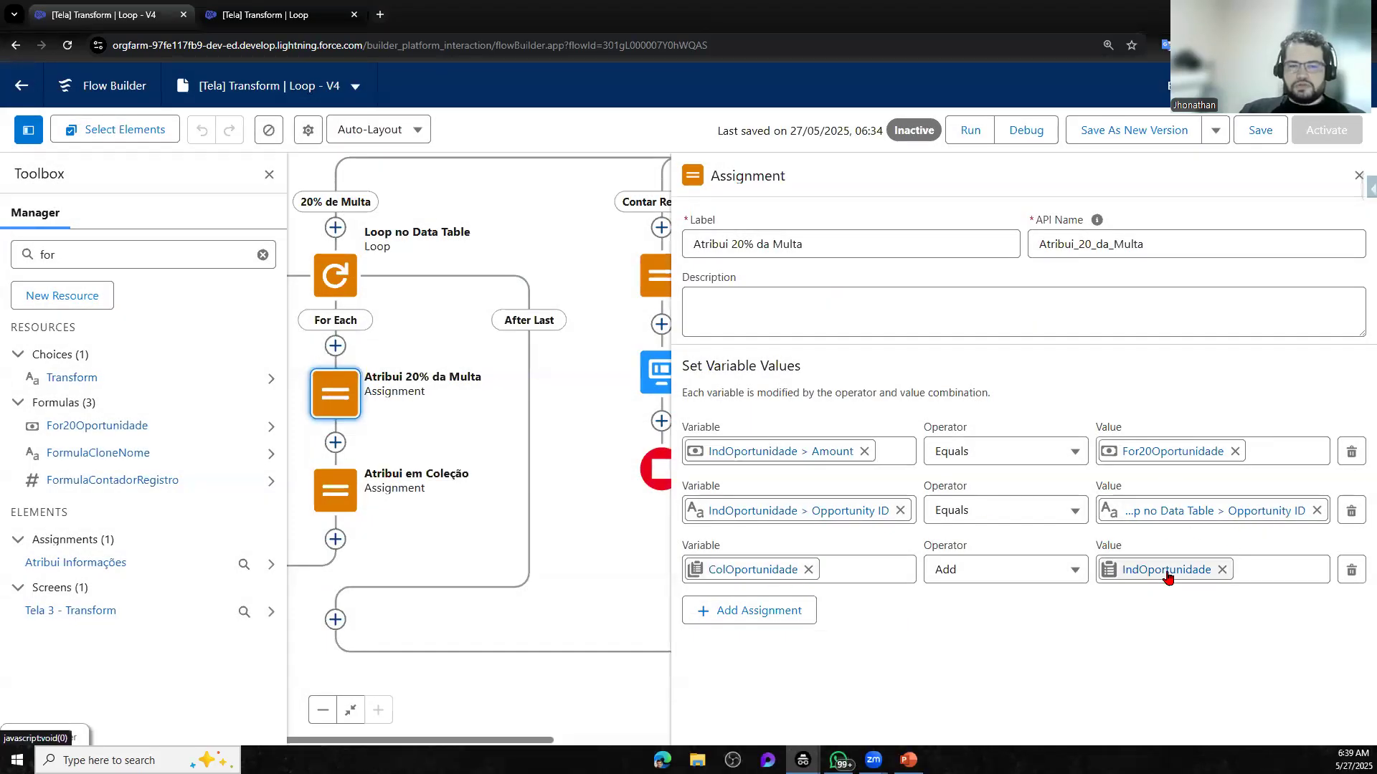
pyautogui.click(1357, 178)
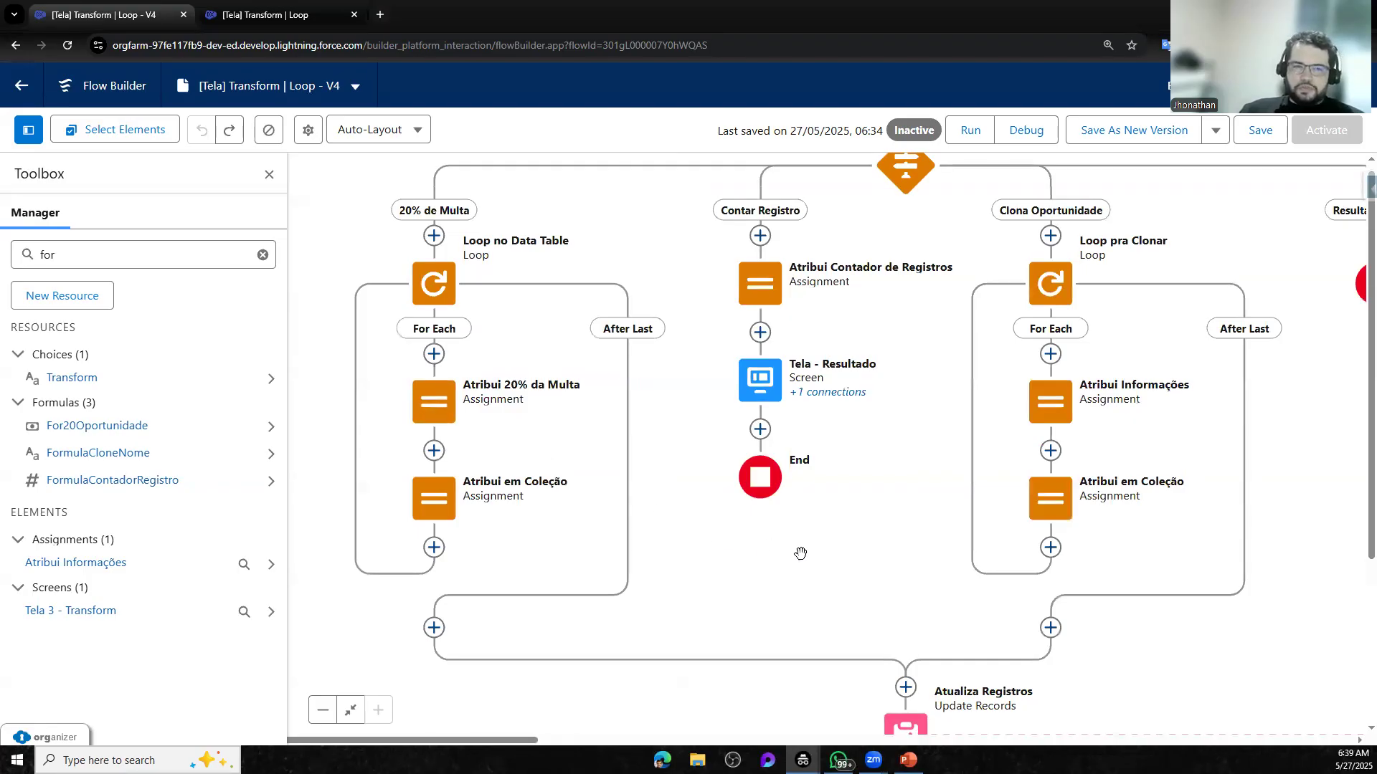
# Inspect the Amount formula of the "Adiciona 20% de Multa" transform in the Transform branch, and close the transform
pyautogui.moveTo(791, 554); pyautogui.dragTo(803, 608)
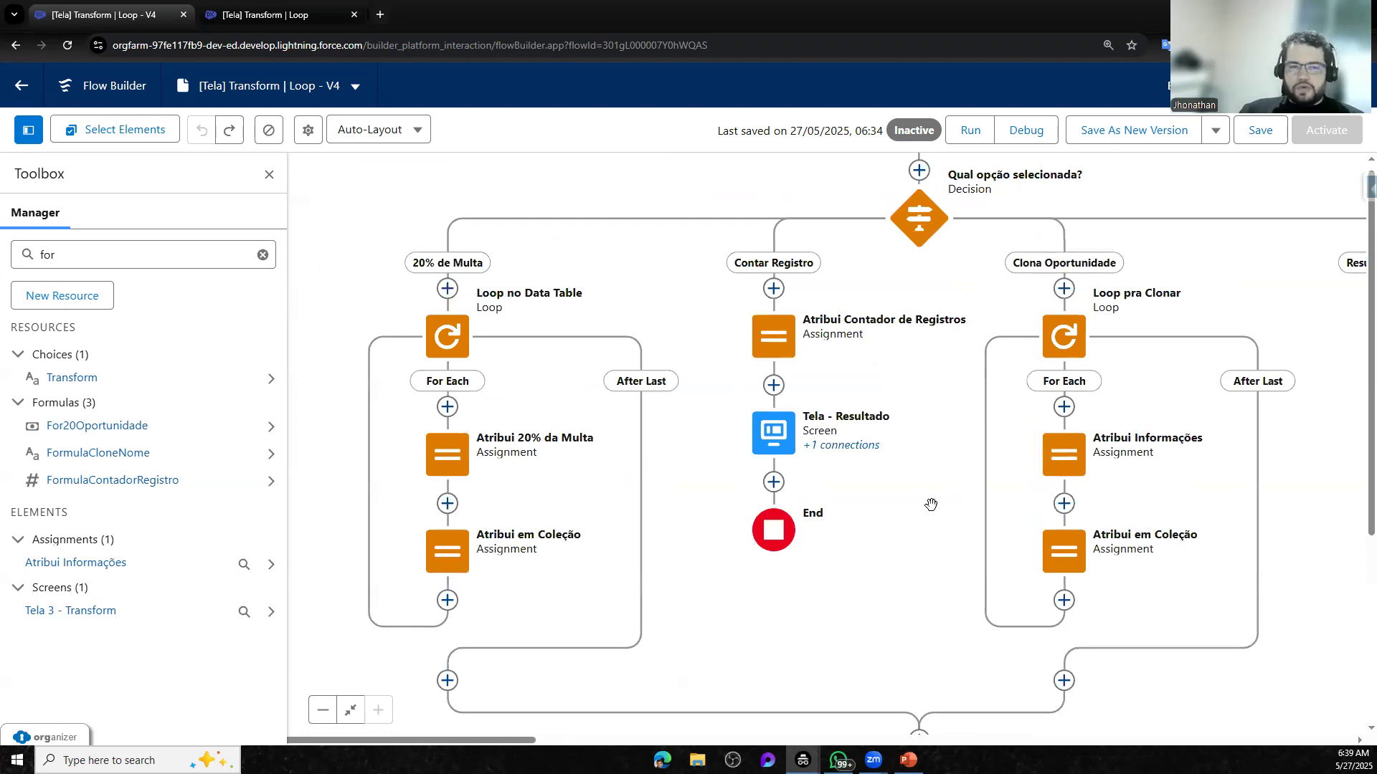
pyautogui.moveTo(930, 505); pyautogui.dragTo(331, 521)
pyautogui.moveTo(977, 484); pyautogui.dragTo(461, 581)
pyautogui.moveTo(1030, 462); pyautogui.dragTo(587, 459)
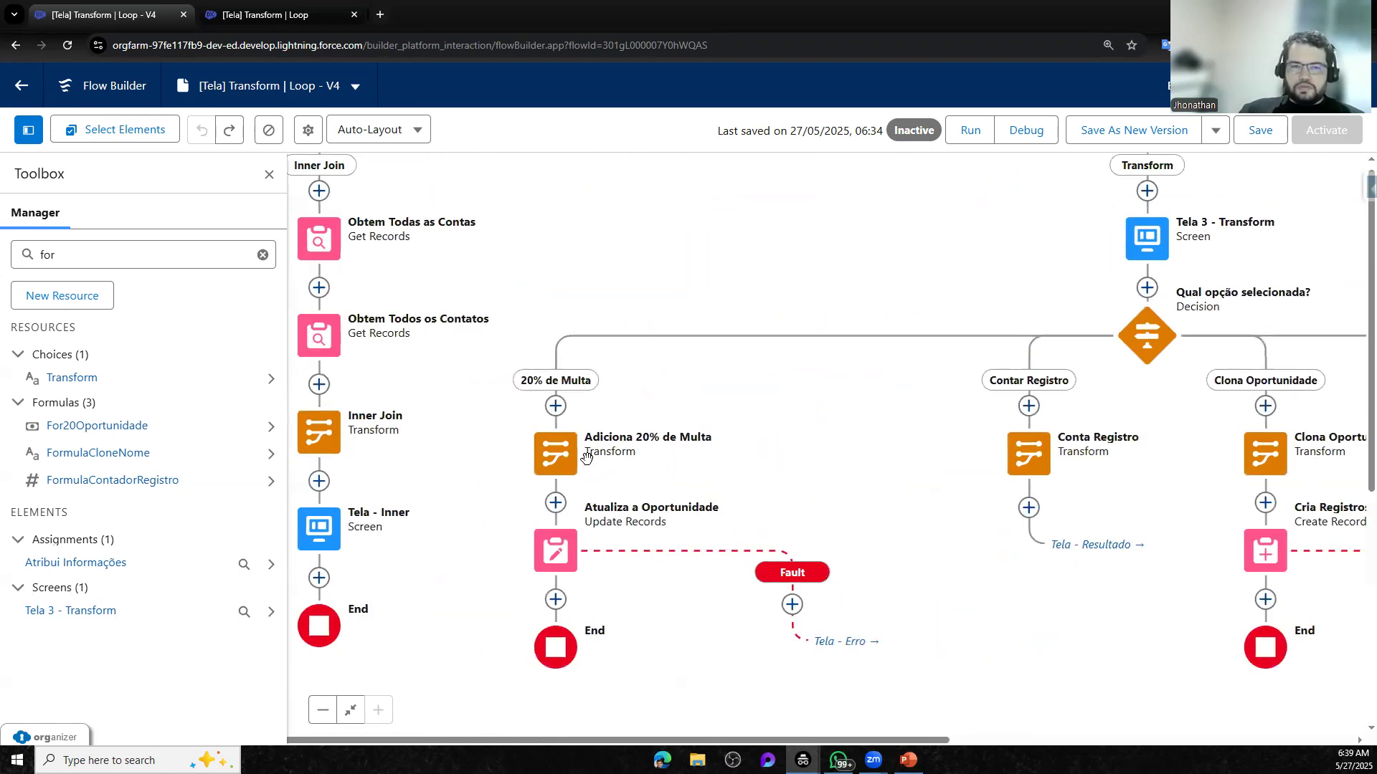
pyautogui.doubleClick(582, 453)
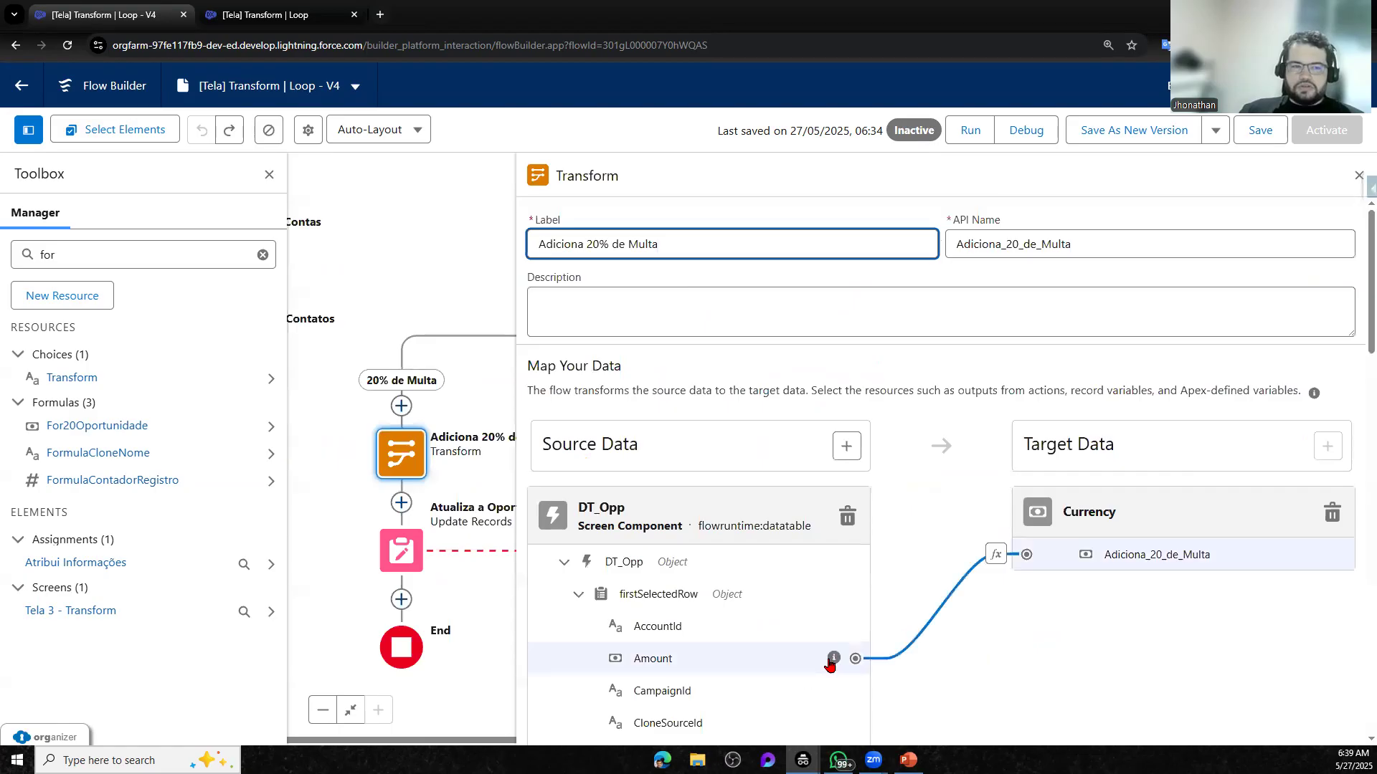
pyautogui.click(995, 555)
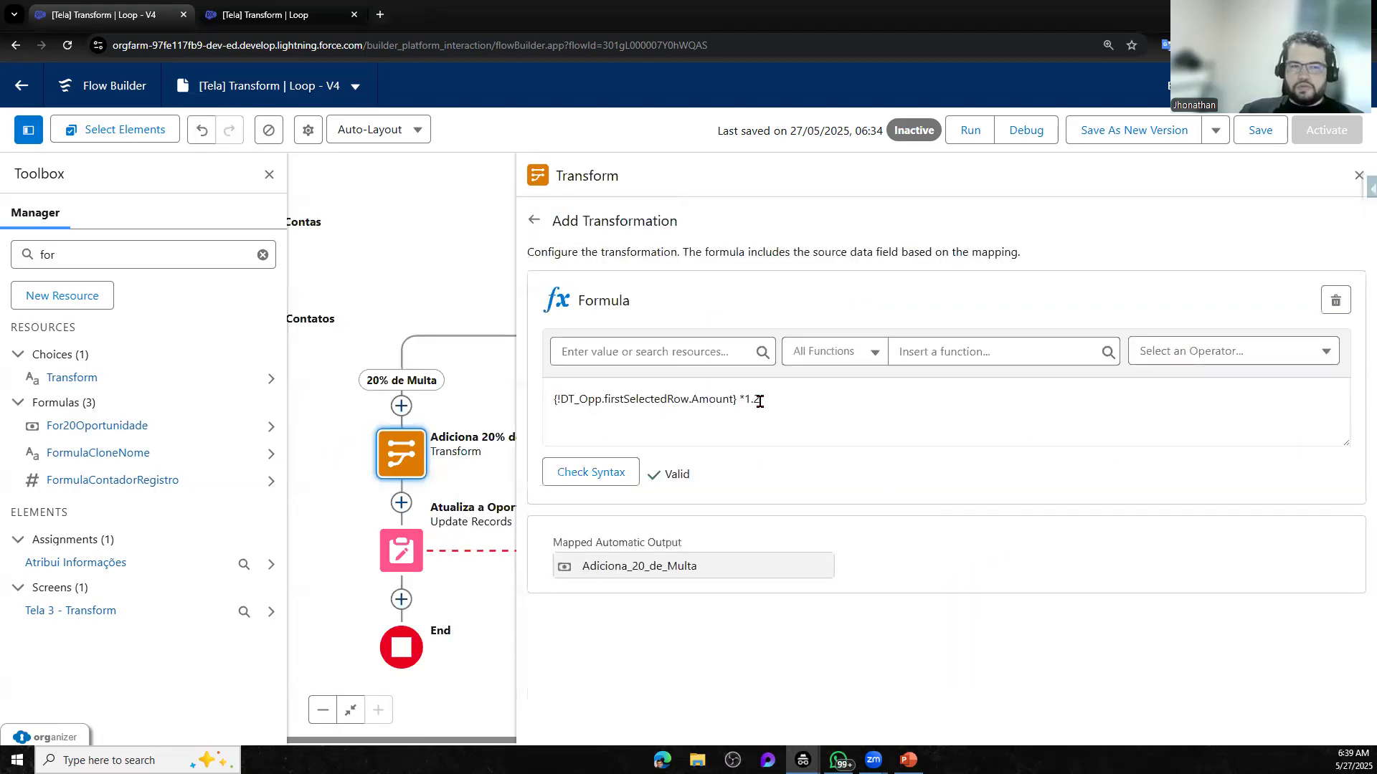
pyautogui.click(534, 219)
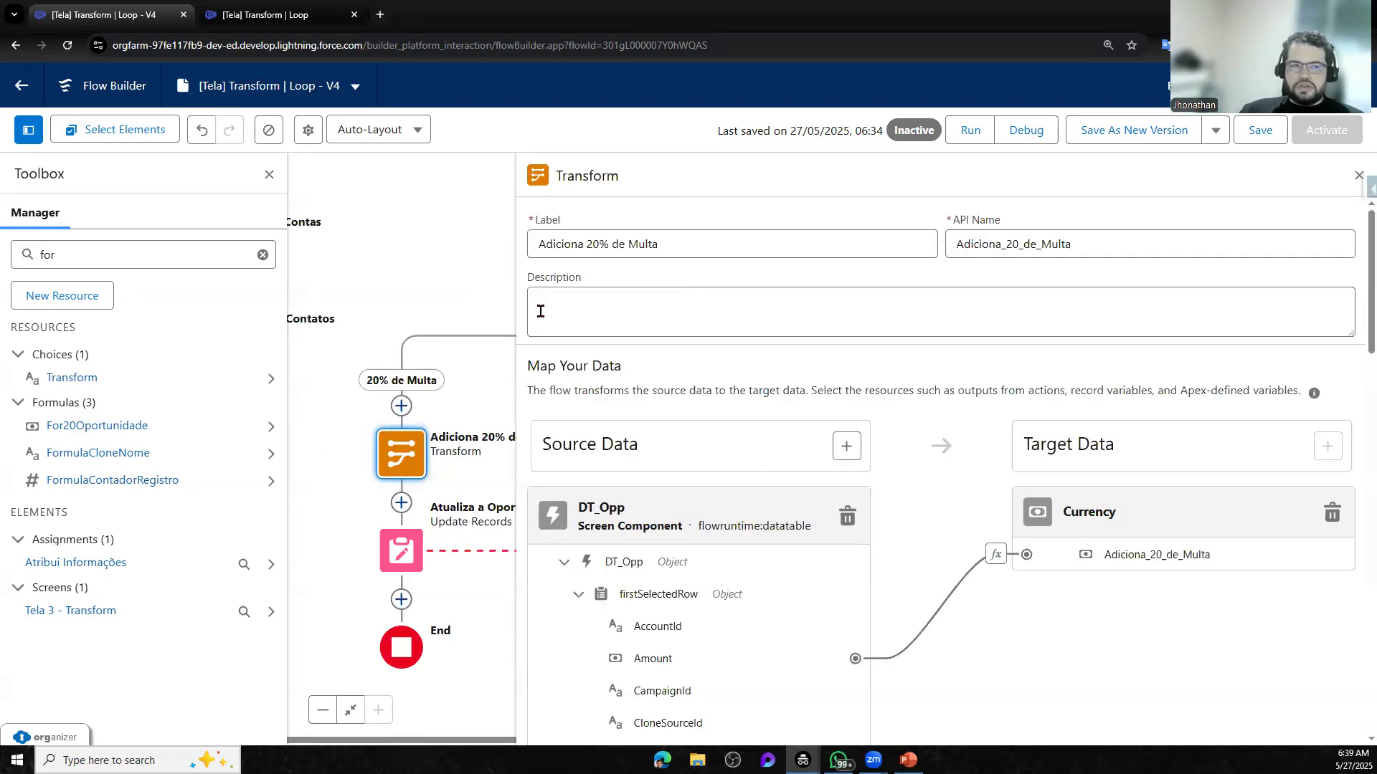
pyautogui.click(1357, 177)
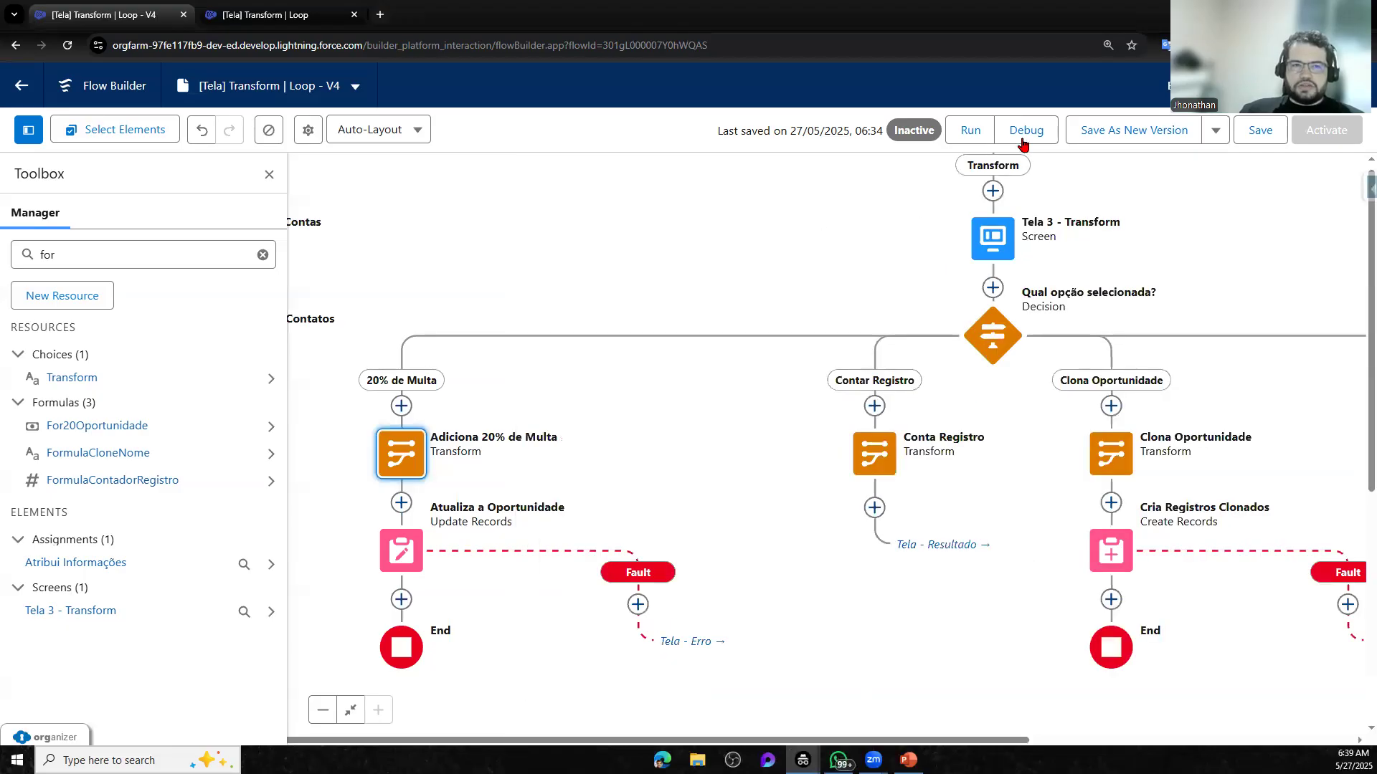
# Debug the flow with the default debug options and advance with the Loop option
pyautogui.click(1026, 130)
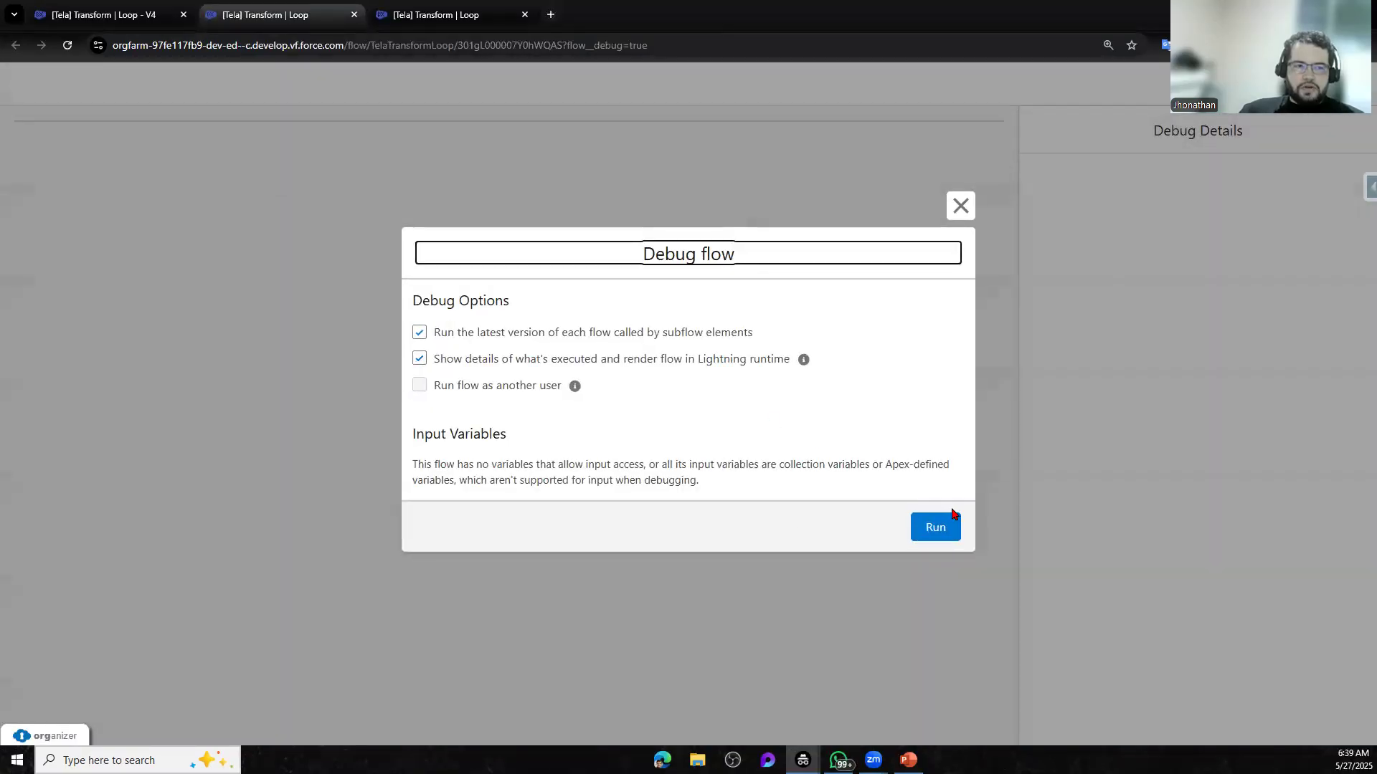
pyautogui.click(944, 527)
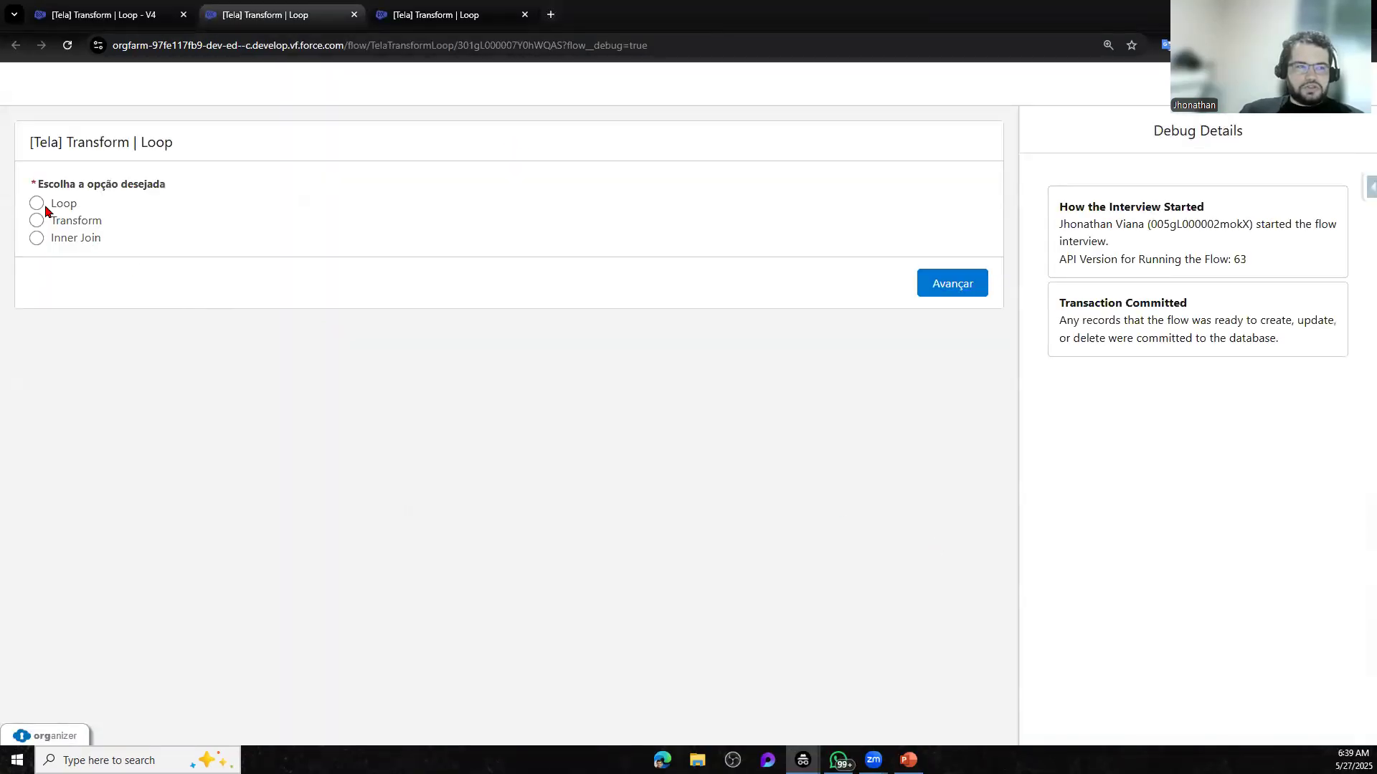
pyautogui.click(978, 286)
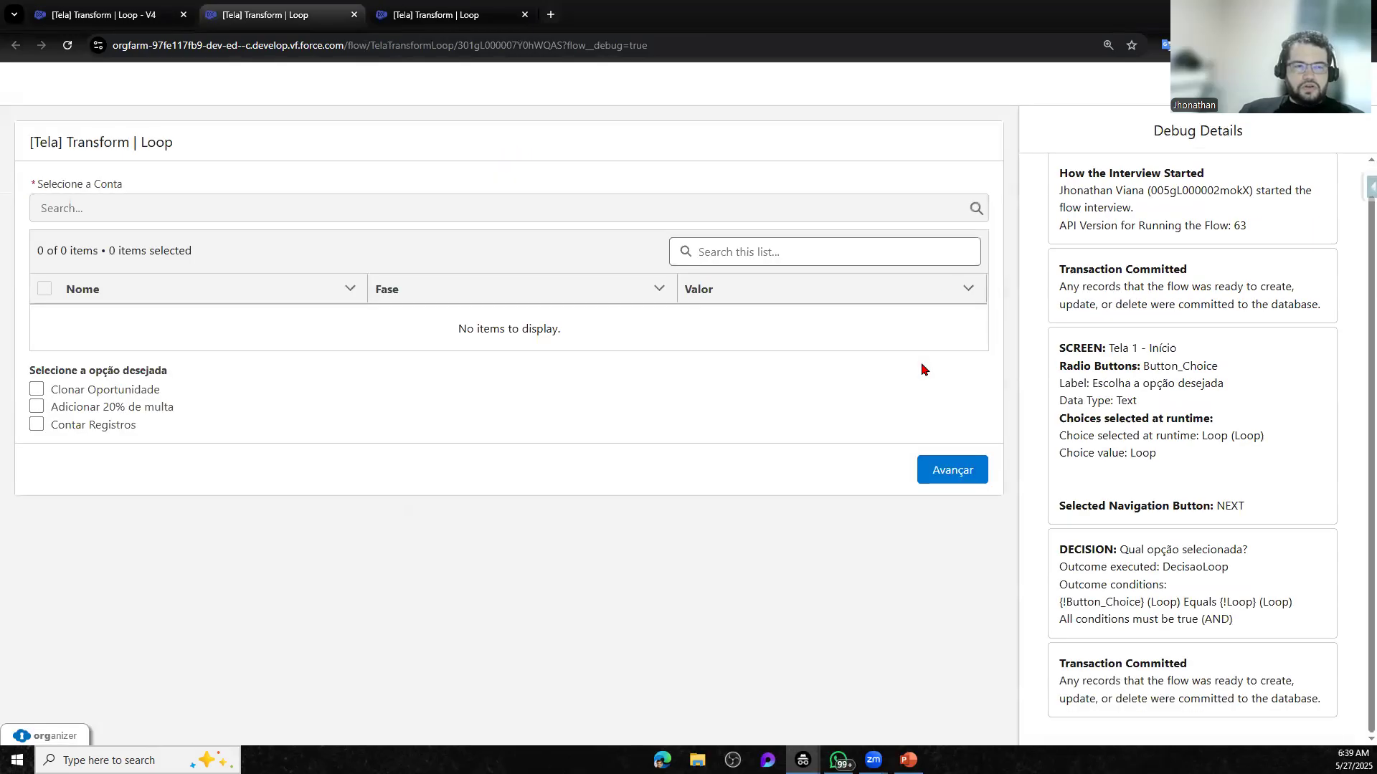
# Select the GenePoint account, the "Adicionar 20% de multa" option and the GenePoint SLA opportunity, and advance the flow
pyautogui.click(133, 209)
pyautogui.write('gen')
pyautogui.click(170, 274)
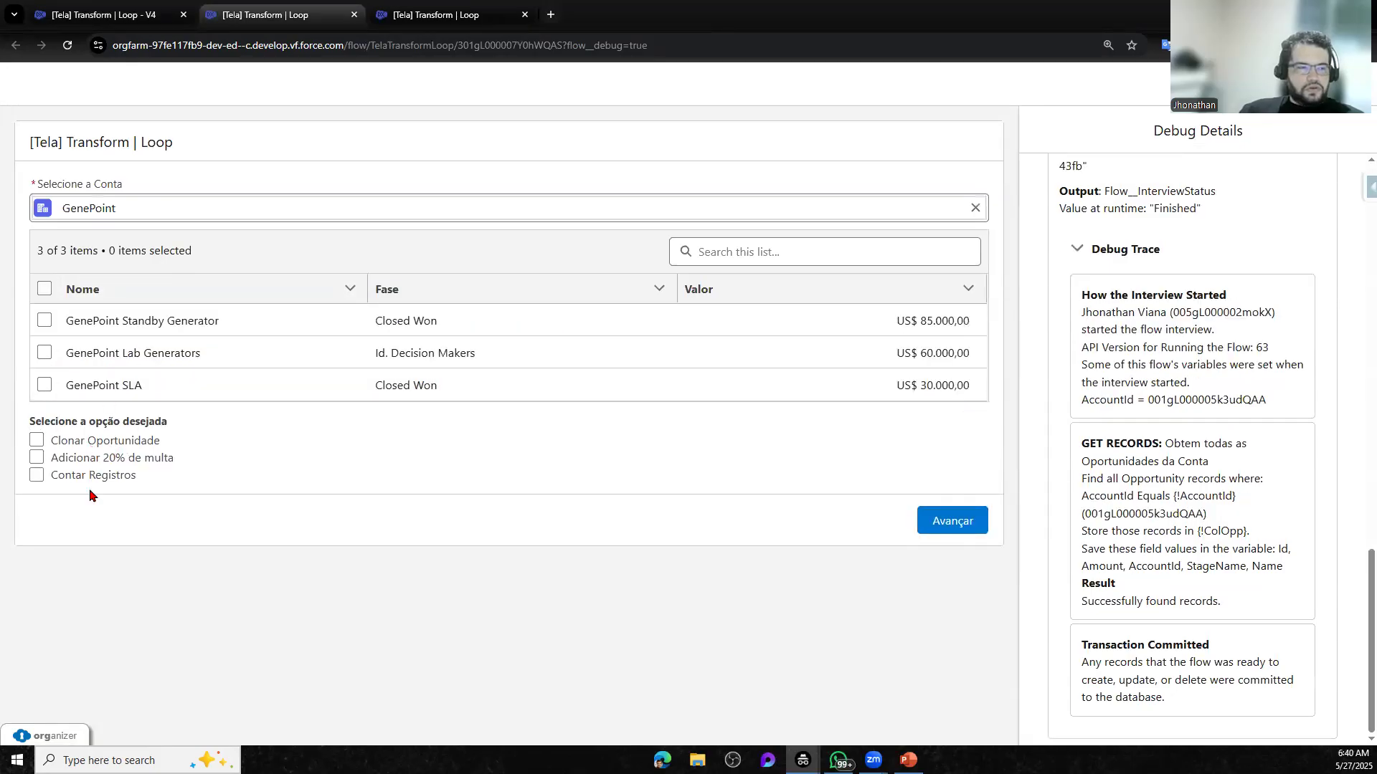
pyautogui.click(71, 462)
pyautogui.click(44, 385)
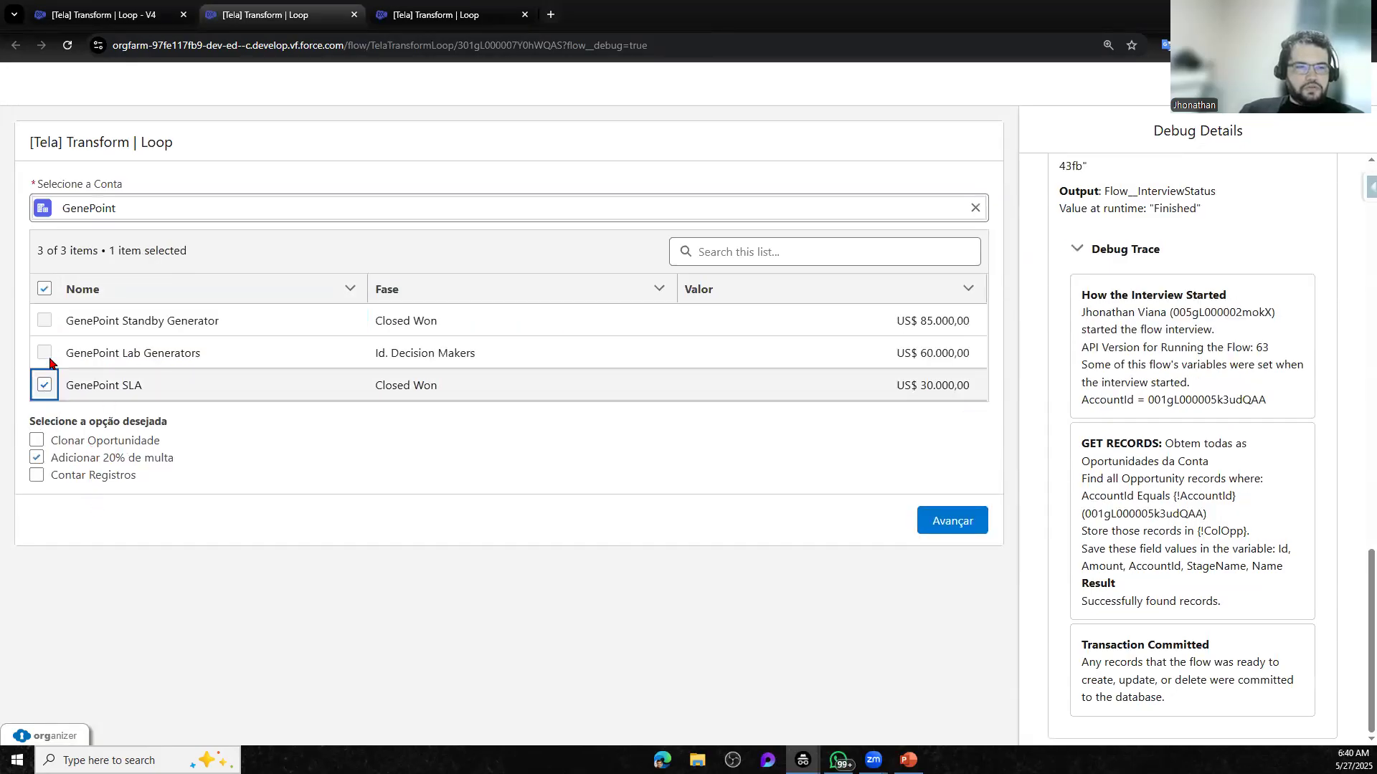
pyautogui.click(963, 522)
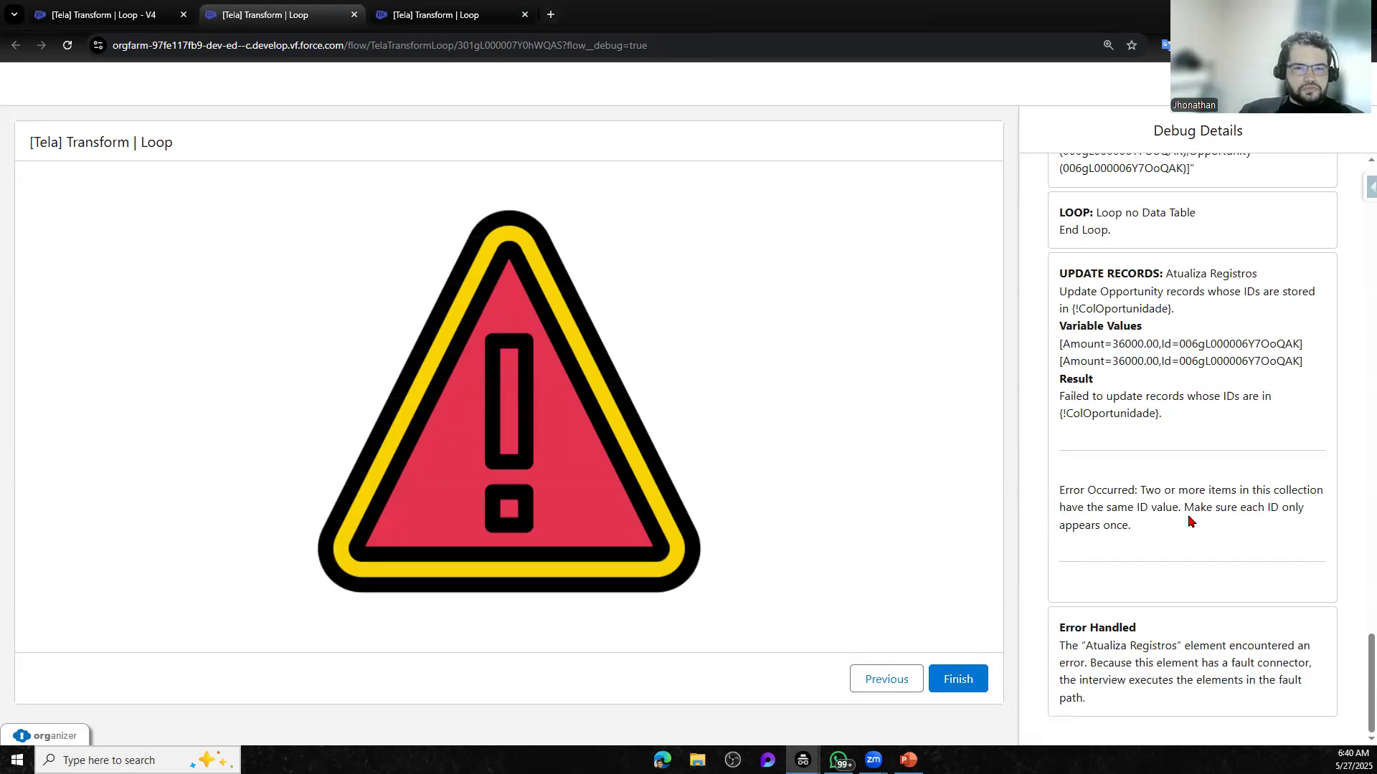
# Examine the "Atualiza Registros" error in the debug details and trace it back through the loop's two assignments
pyautogui.moveTo(1157, 534); pyautogui.dragTo(1038, 476)
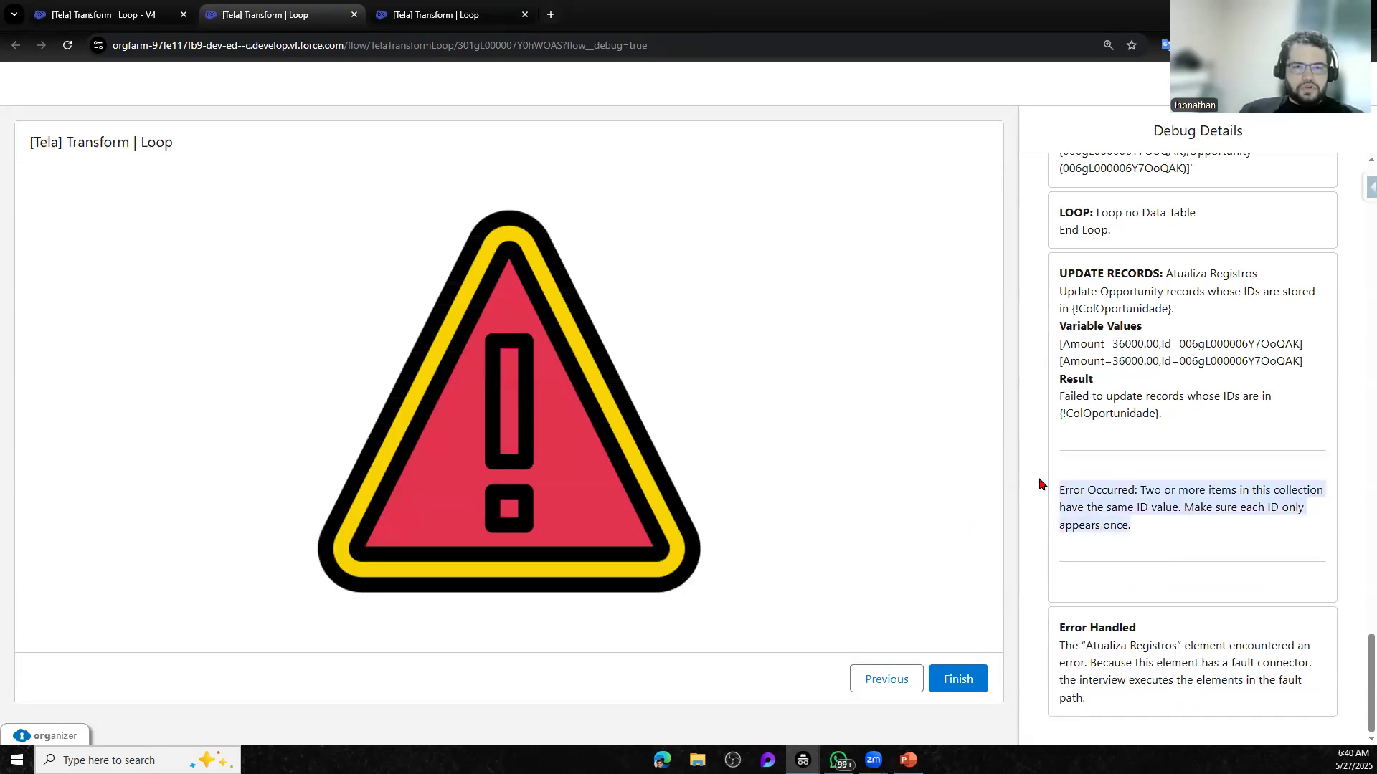
pyautogui.scroll(3, 1158, 512)
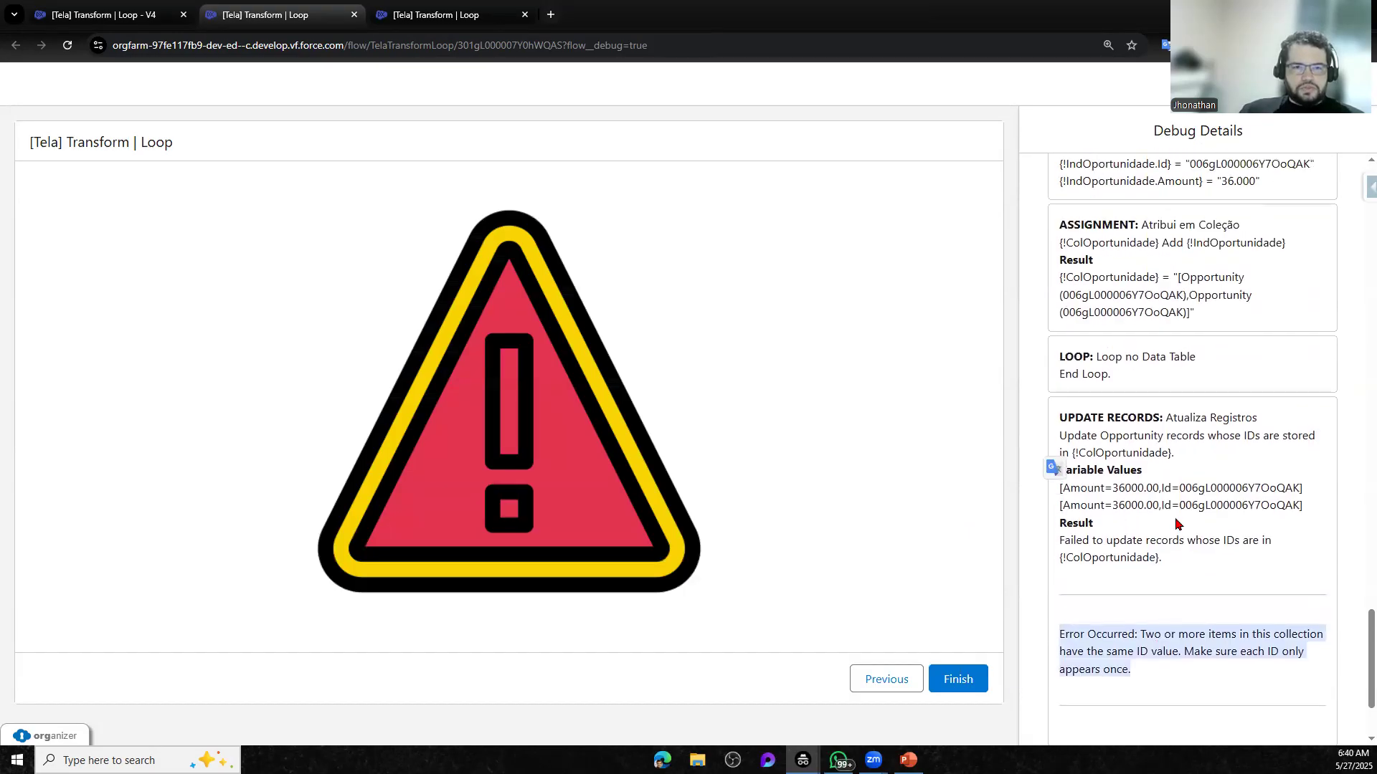
pyautogui.click(1196, 398)
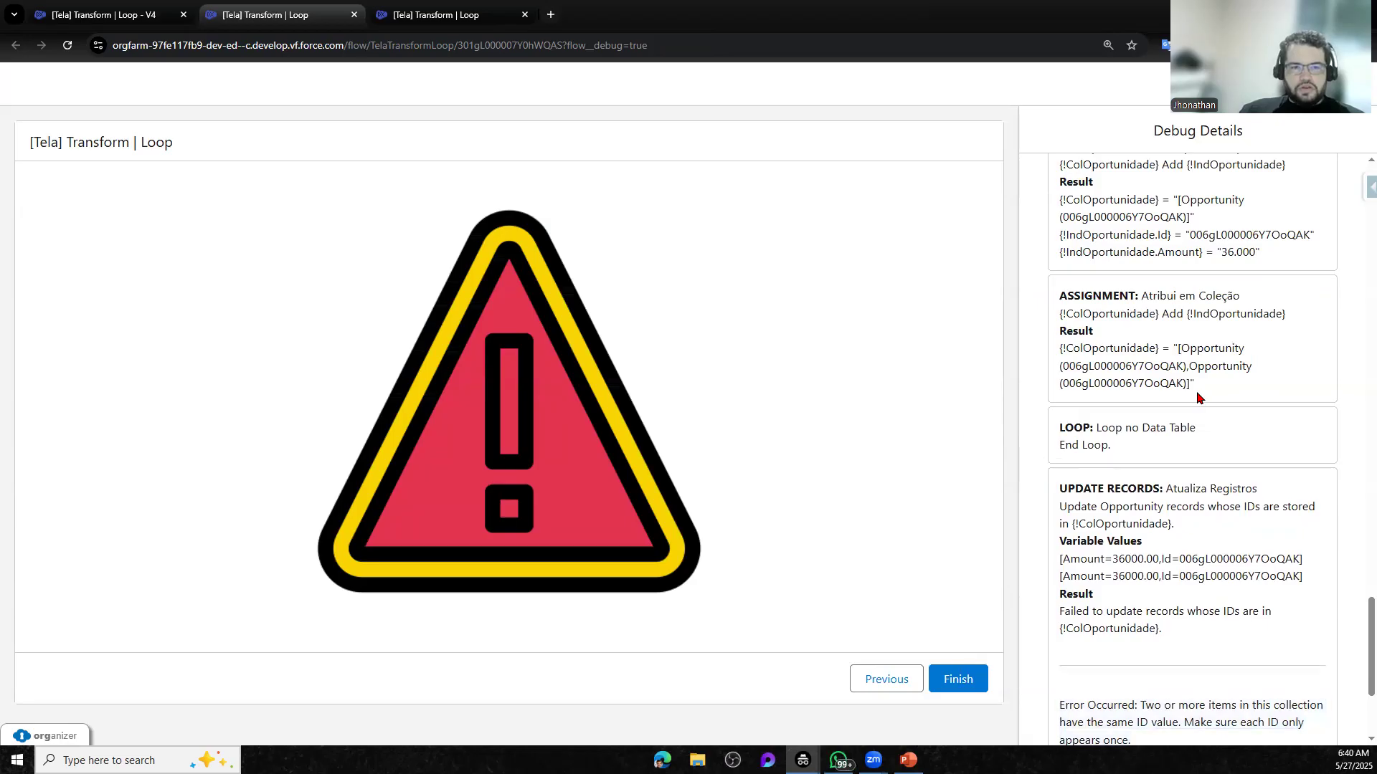
pyautogui.scroll(5, 1196, 398)
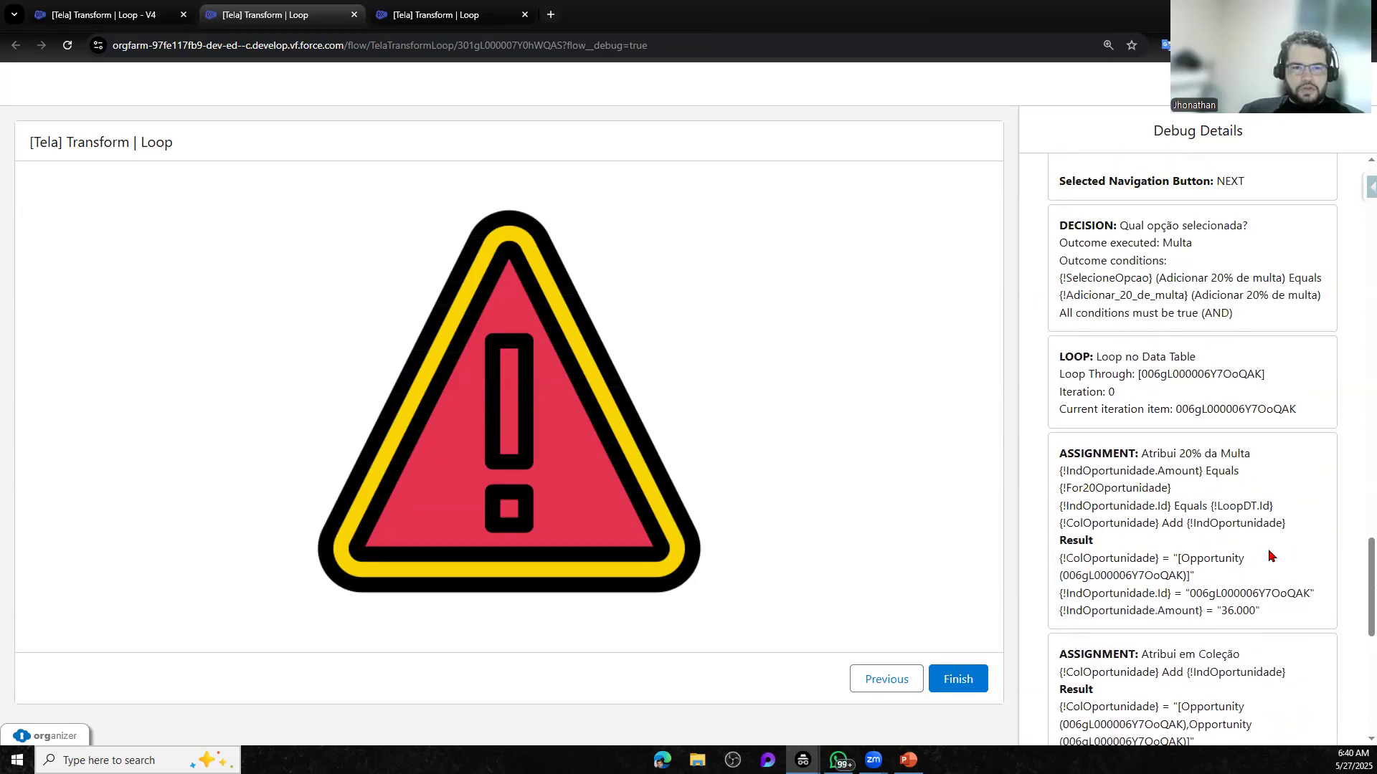
pyautogui.moveTo(1266, 612); pyautogui.dragTo(1037, 450)
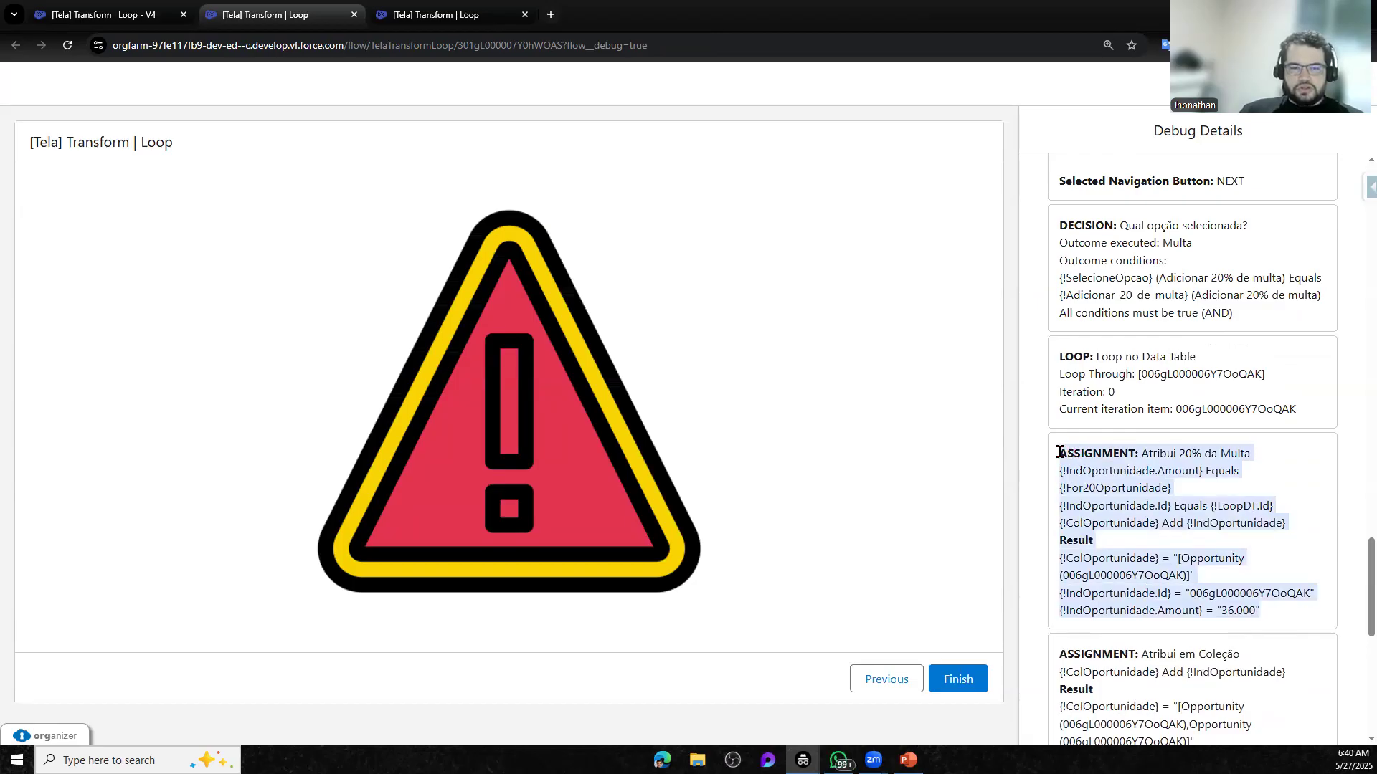
pyautogui.click(1190, 557)
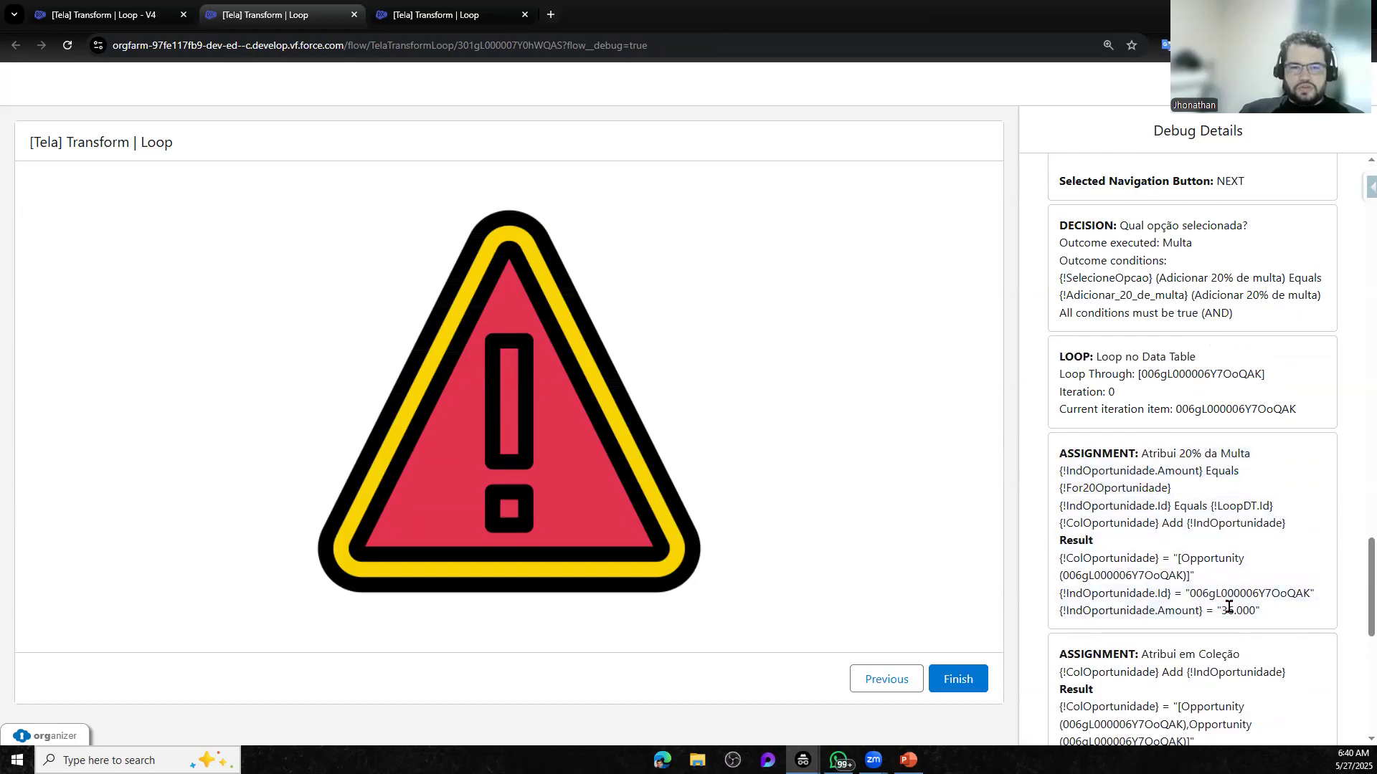
# Return to the flow's canvas and recheck the formula transformation in "Adiciona 20% de Multa"
pyautogui.click(112, 16)
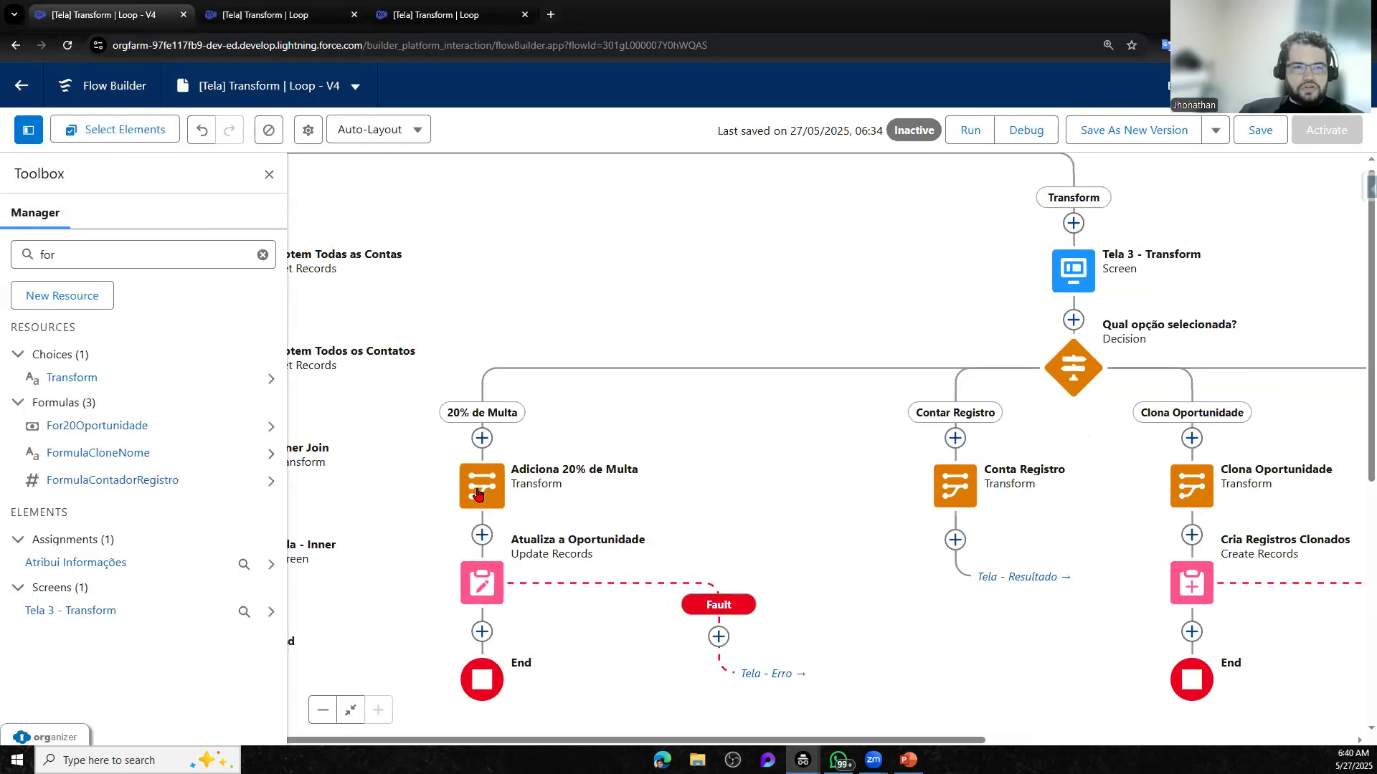
pyautogui.click(478, 495)
pyautogui.click(483, 660)
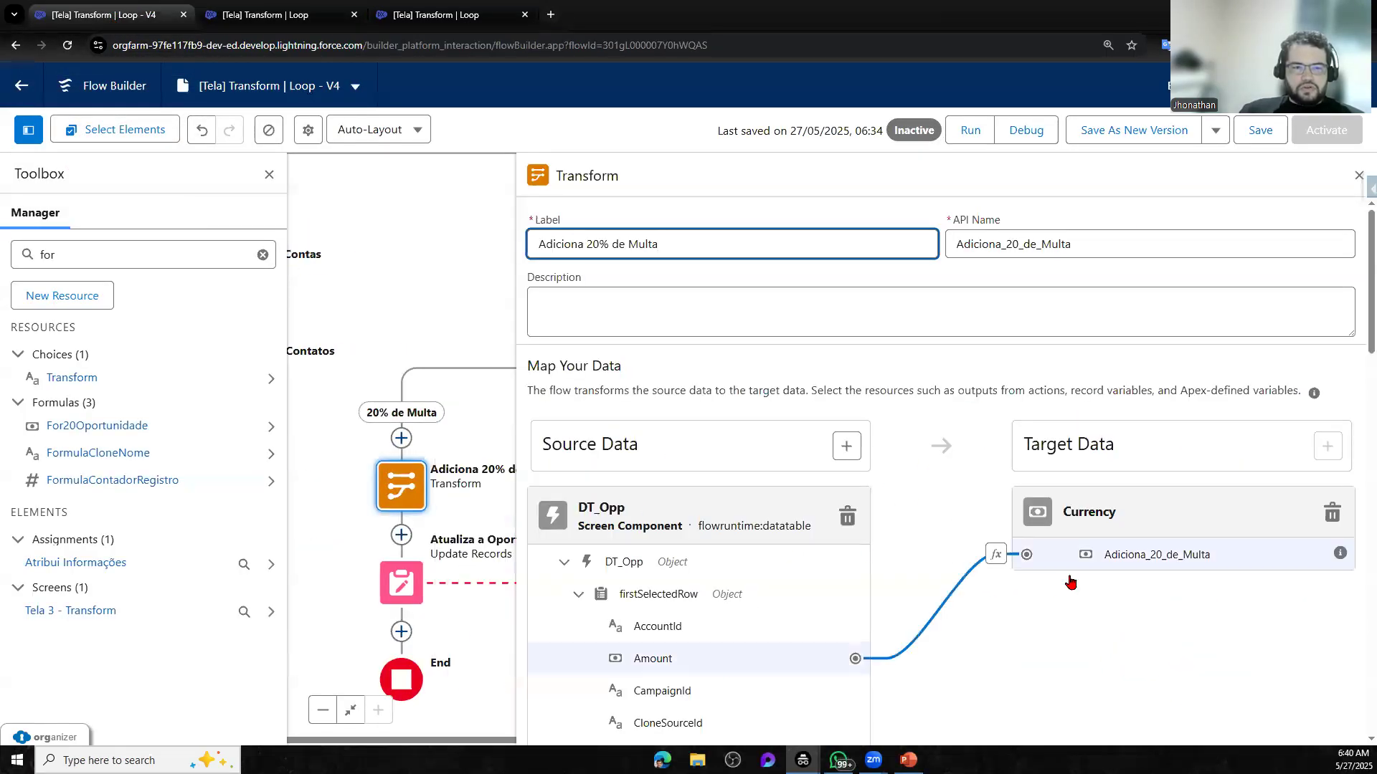
pyautogui.click(996, 553)
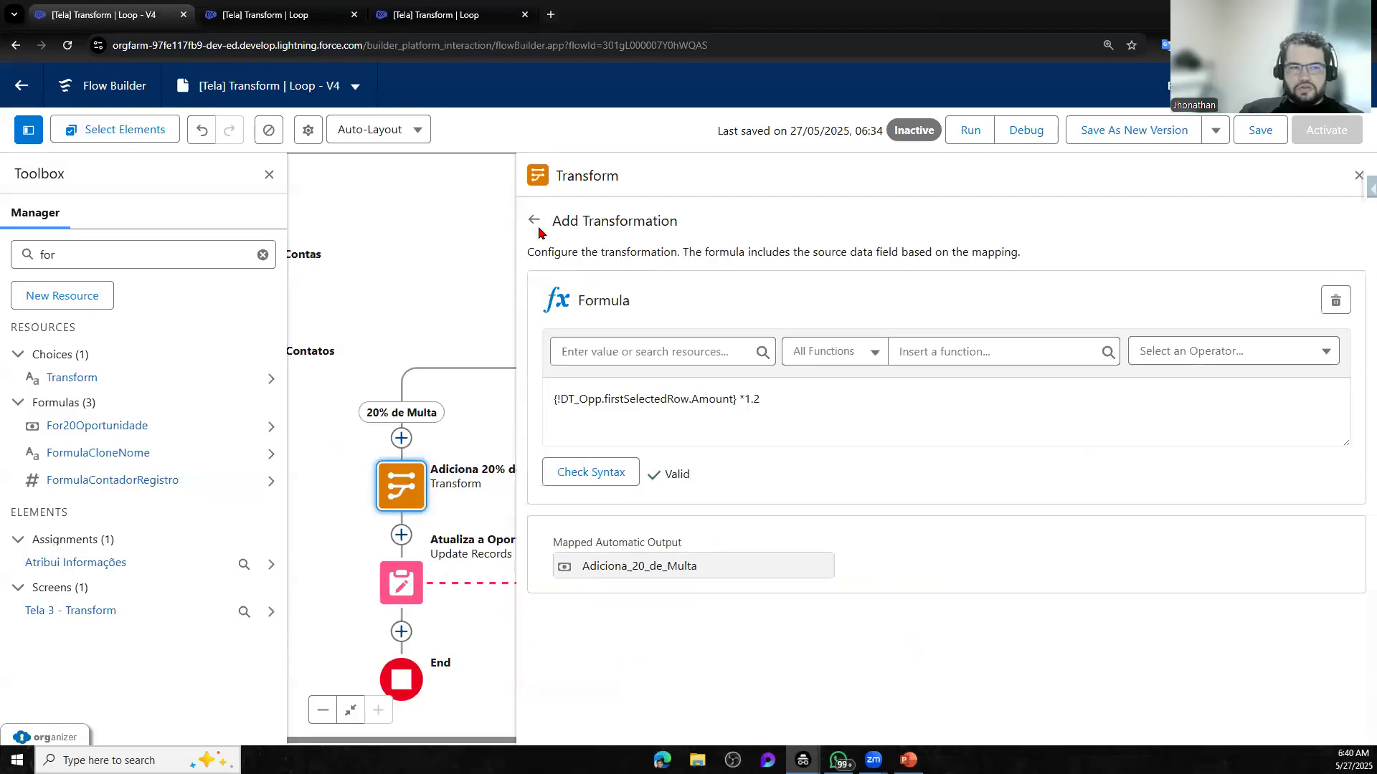
pyautogui.click(533, 220)
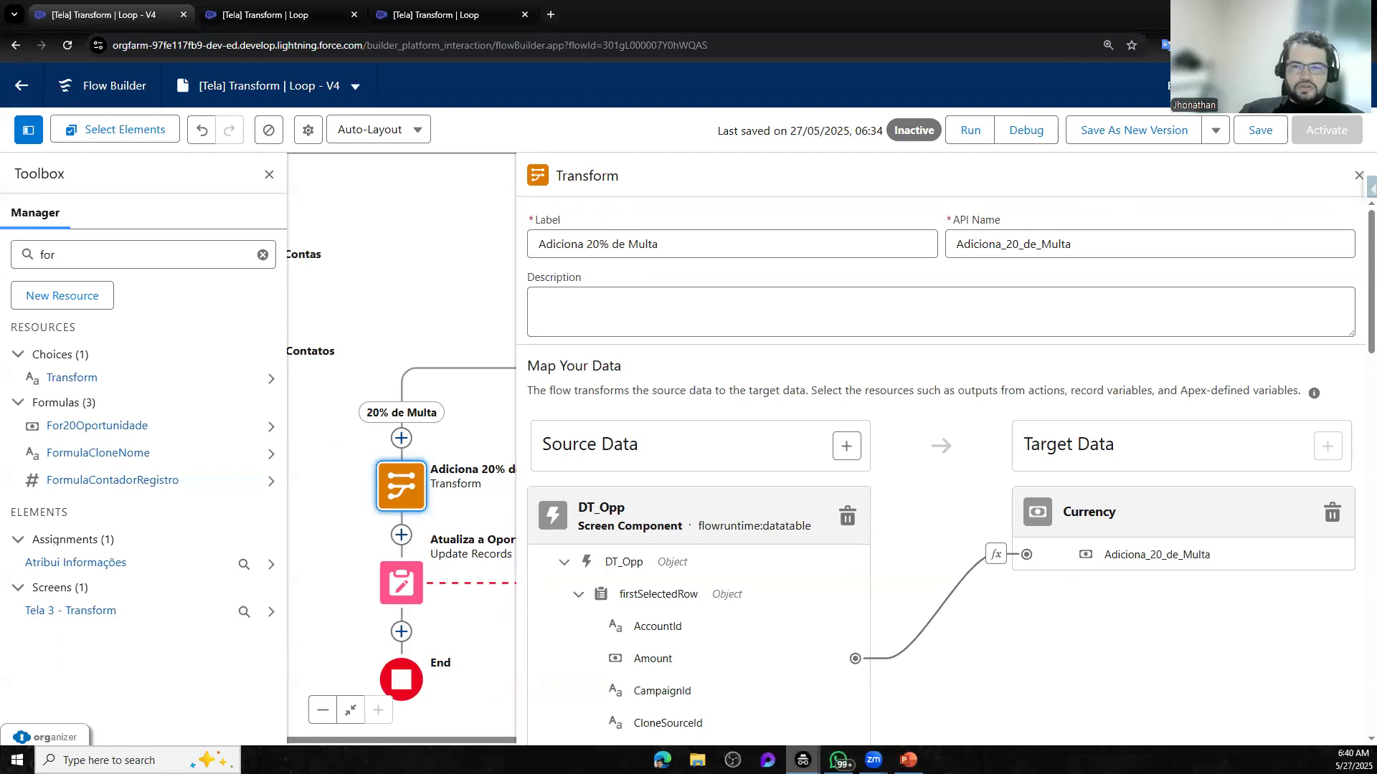
# Leave the flow for the Flows setup page and start creating a new flow
pyautogui.moveTo(803, 760)
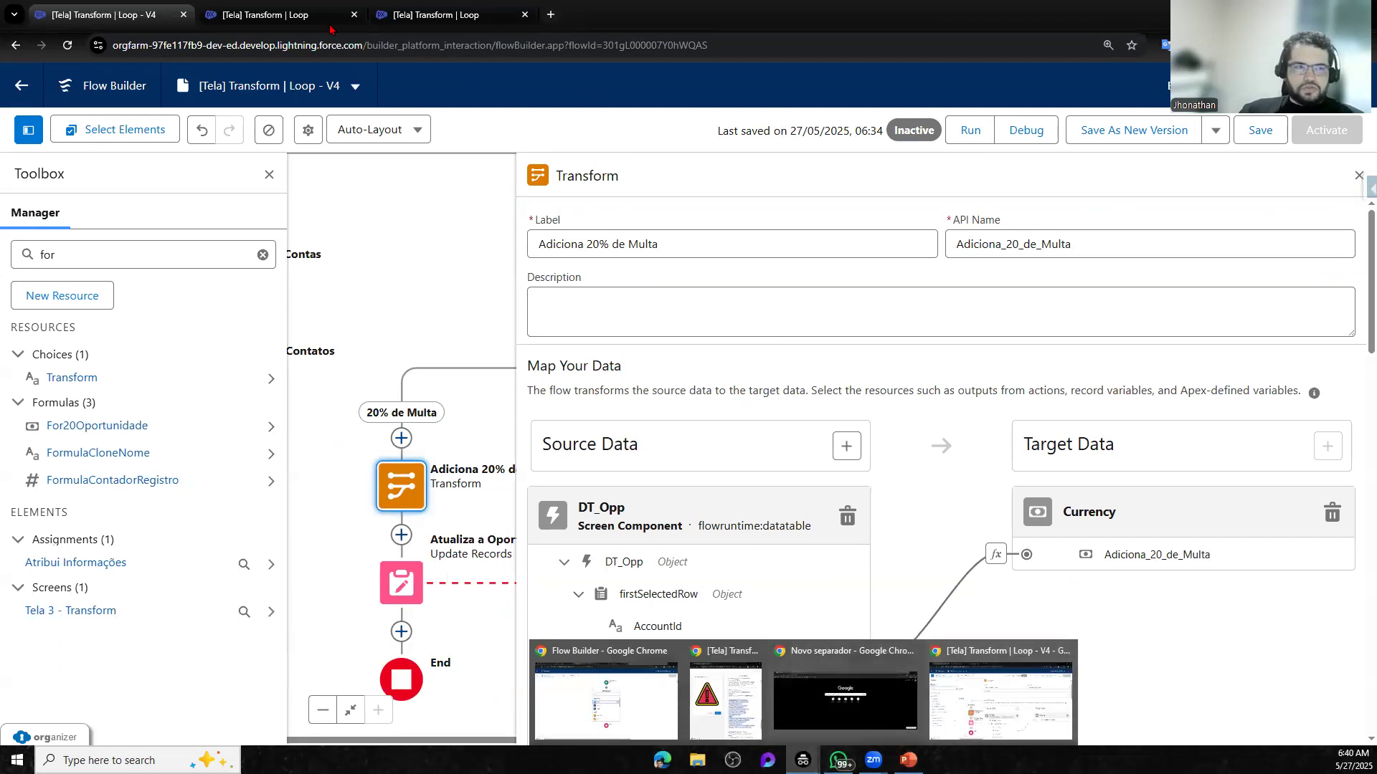
pyautogui.click(21, 86)
pyautogui.click(739, 137)
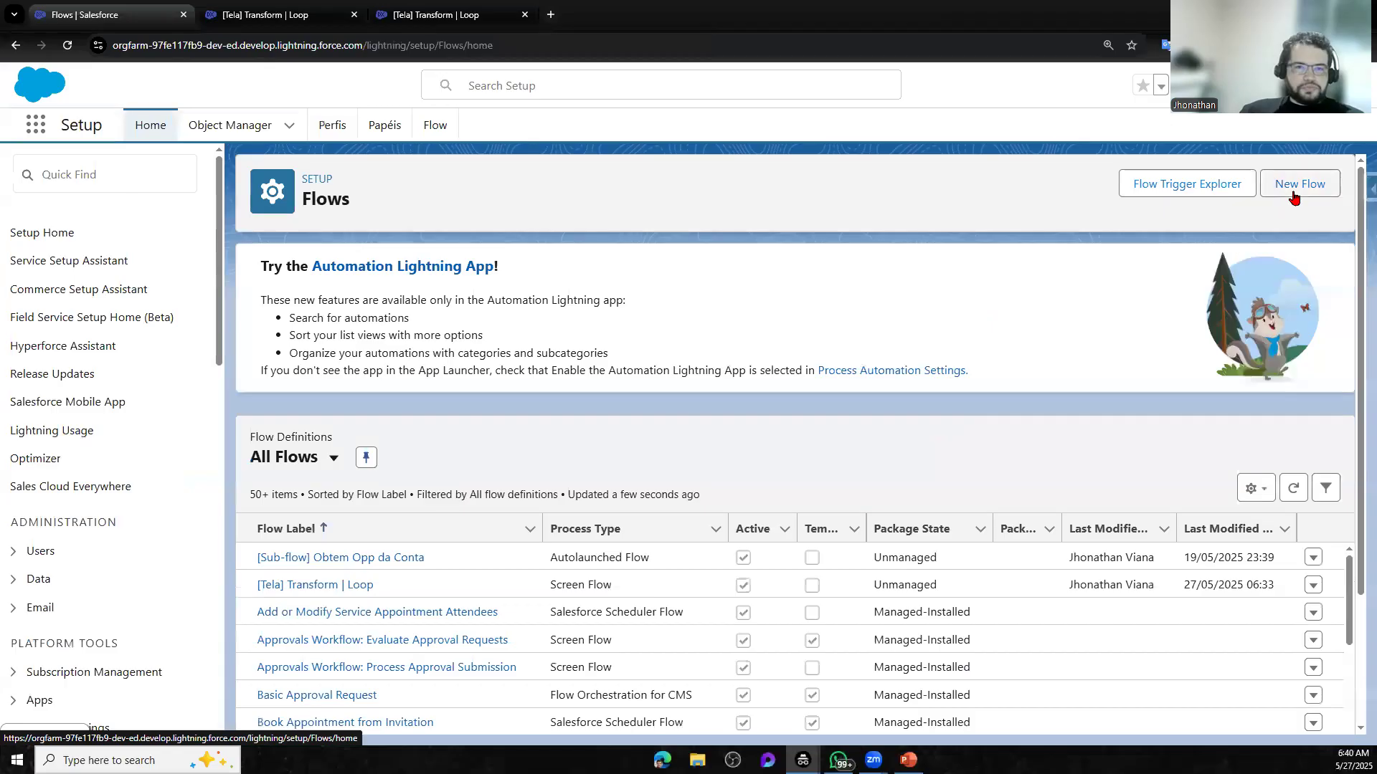
pyautogui.click(1295, 192)
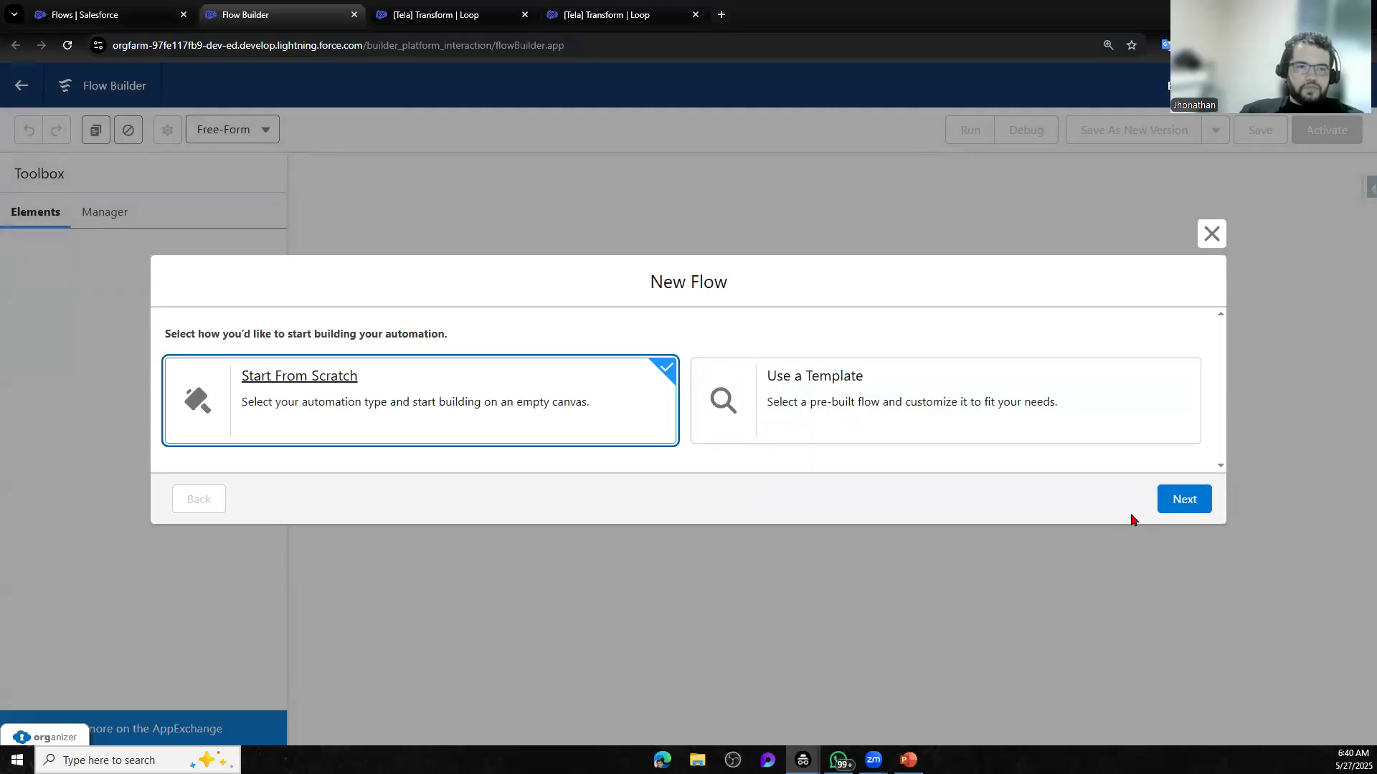
# Create a record-triggered flow from scratch with Opportunity as its triggering object
pyautogui.click(1184, 500)
pyautogui.click(1132, 276)
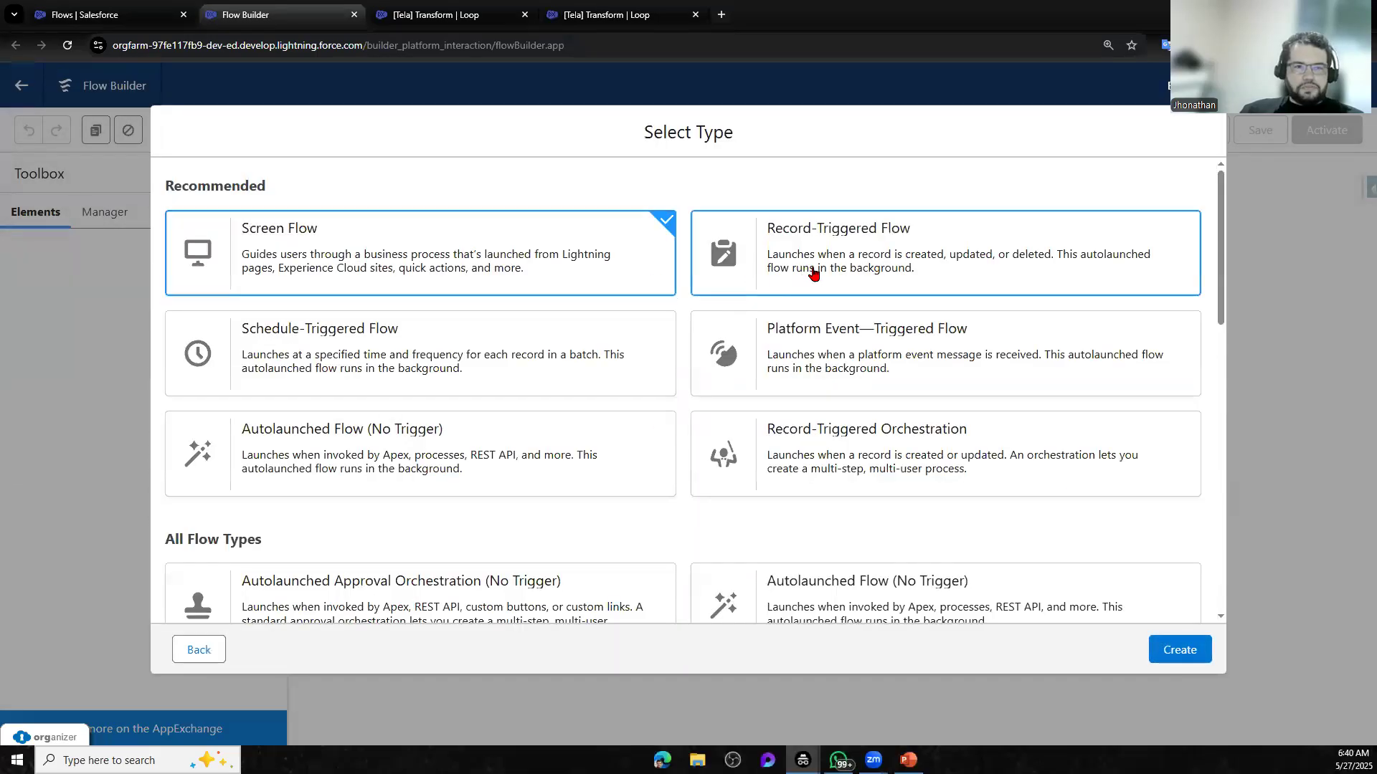
pyautogui.click(1190, 654)
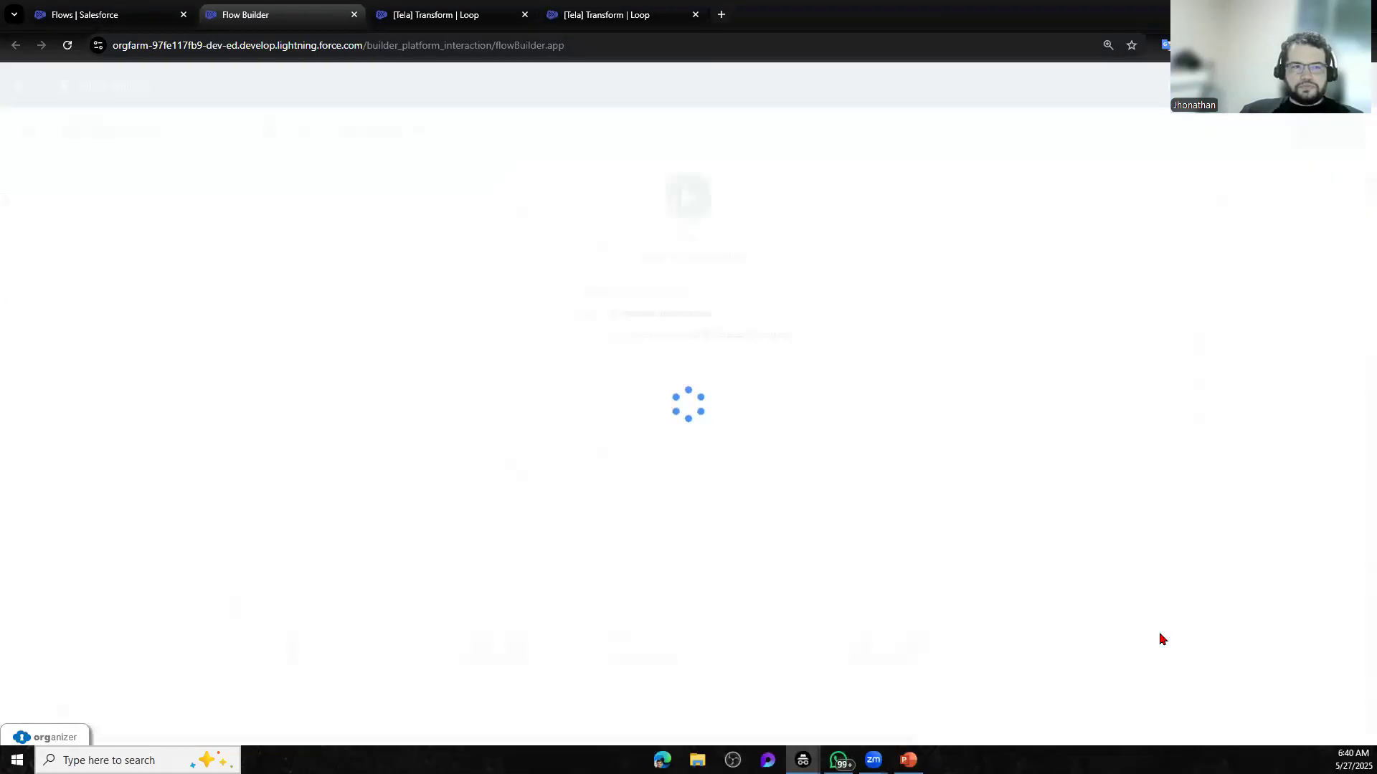
pyautogui.click(748, 329)
pyautogui.write('Opport')
pyautogui.click(648, 374)
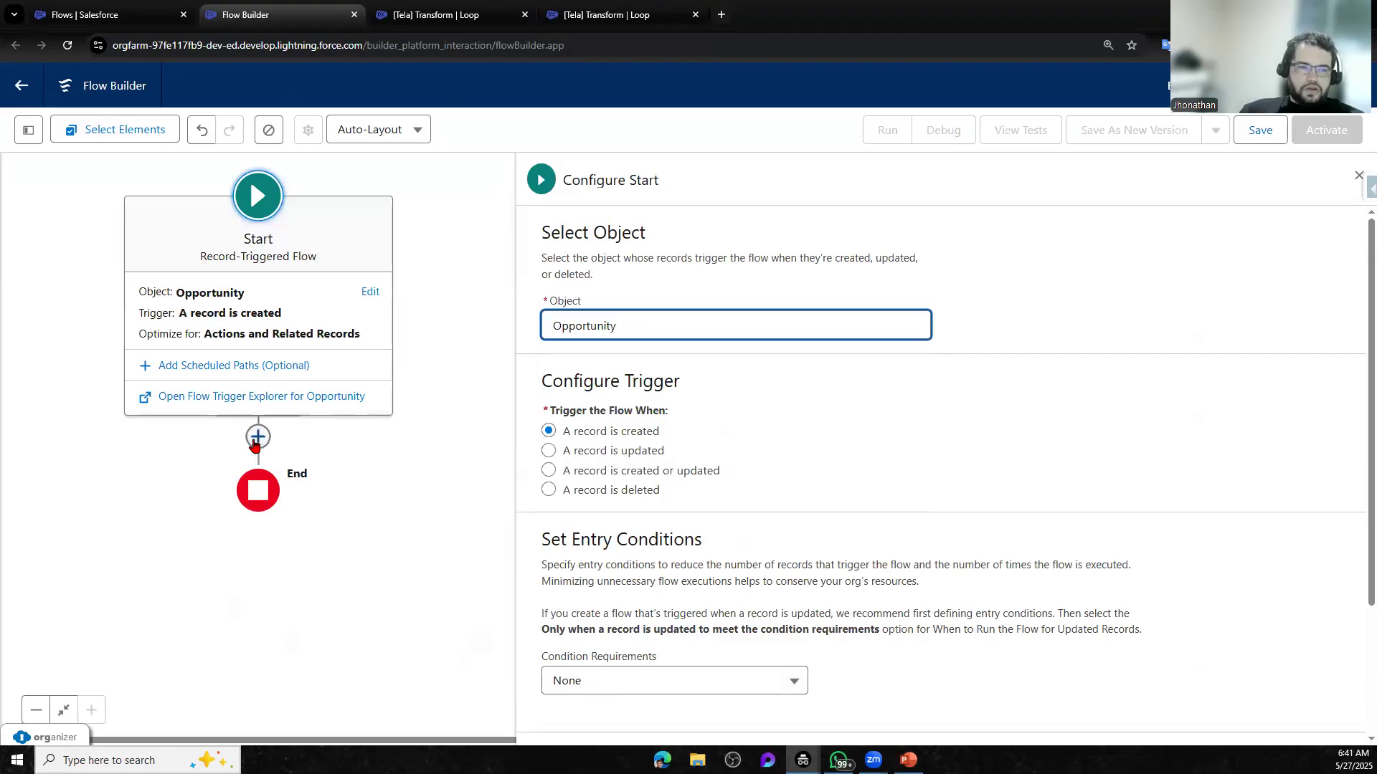
# Add an Update Triggering Record element after the start, delete it again and expand the Start element's details
pyautogui.click(257, 437)
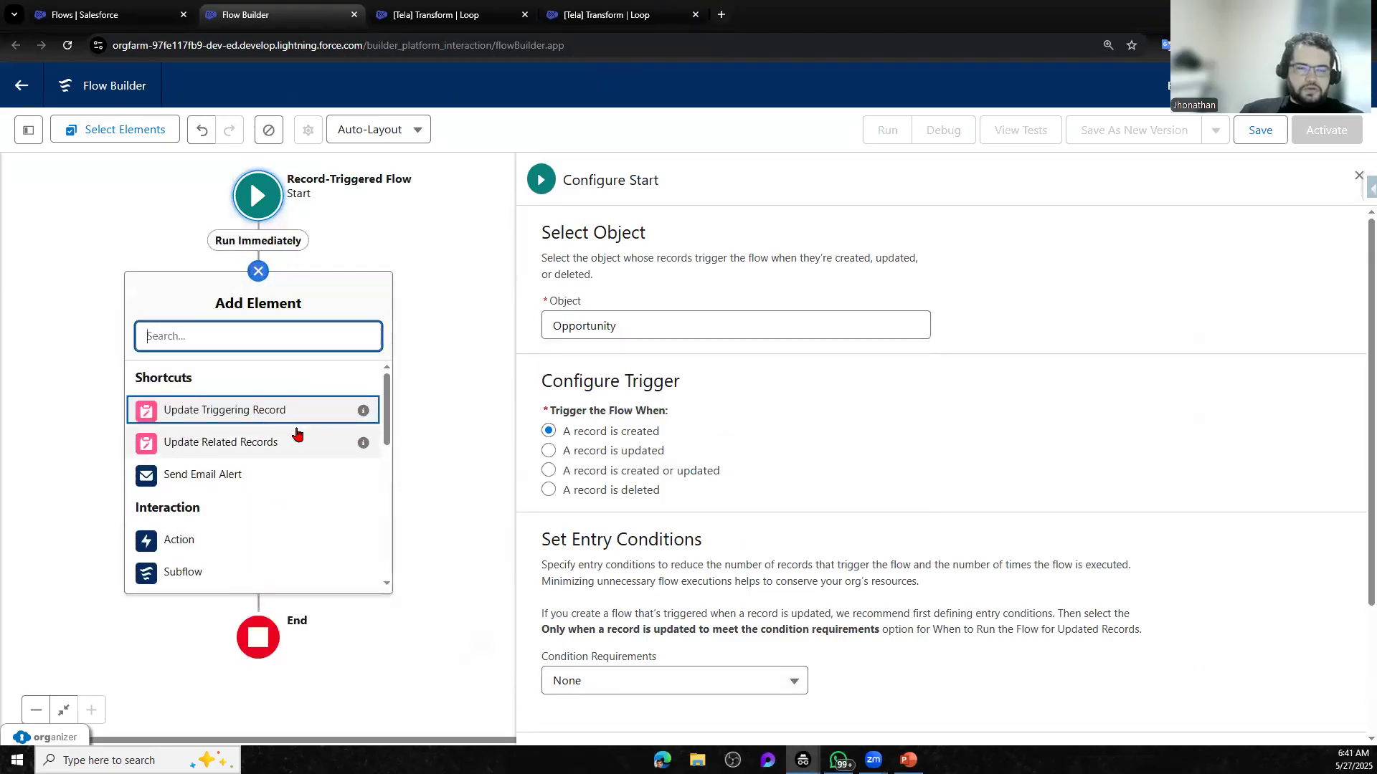
pyautogui.click(287, 412)
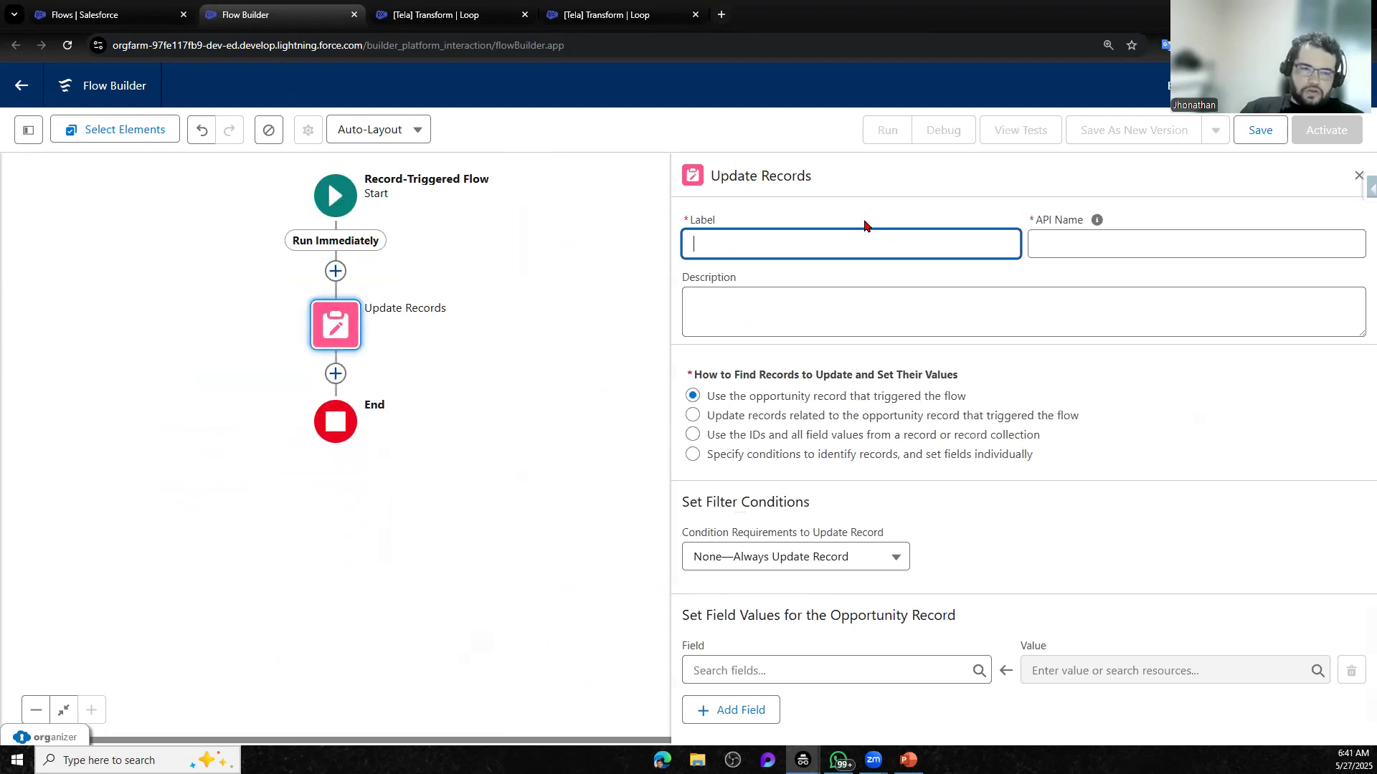
pyautogui.click(340, 334)
pyautogui.click(299, 459)
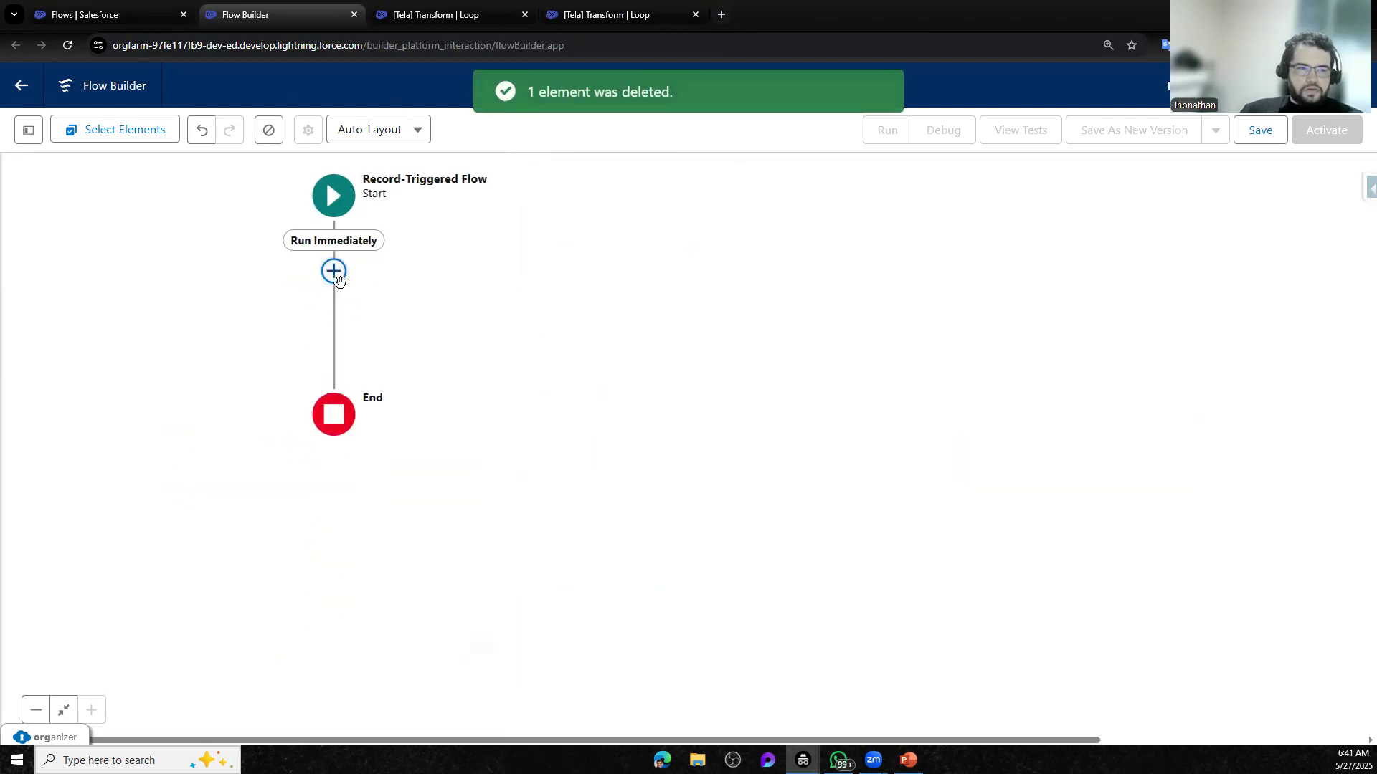
pyautogui.click(337, 198)
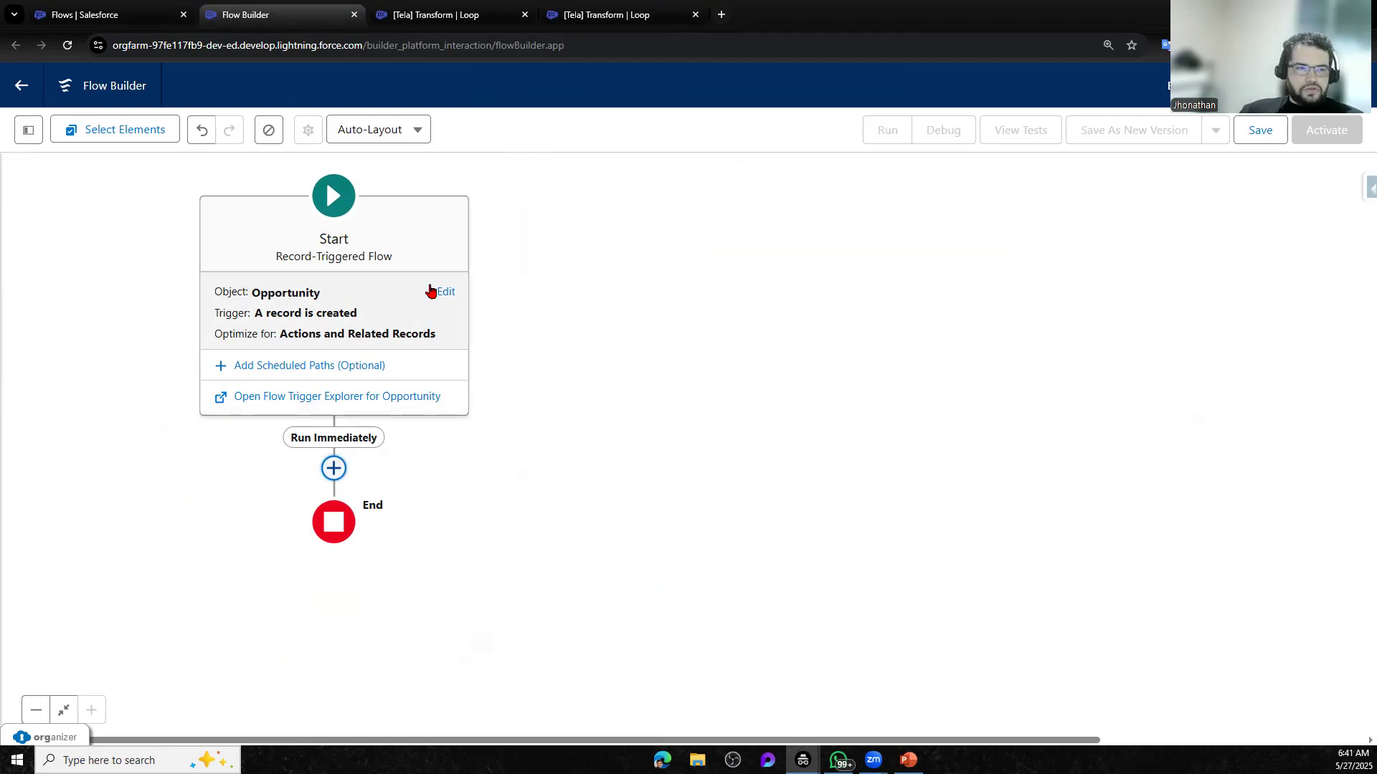
# Discard the unsaved record-triggered flow by reloading the page and restart flow creation from scratch
pyautogui.click(67, 45)
pyautogui.click(759, 142)
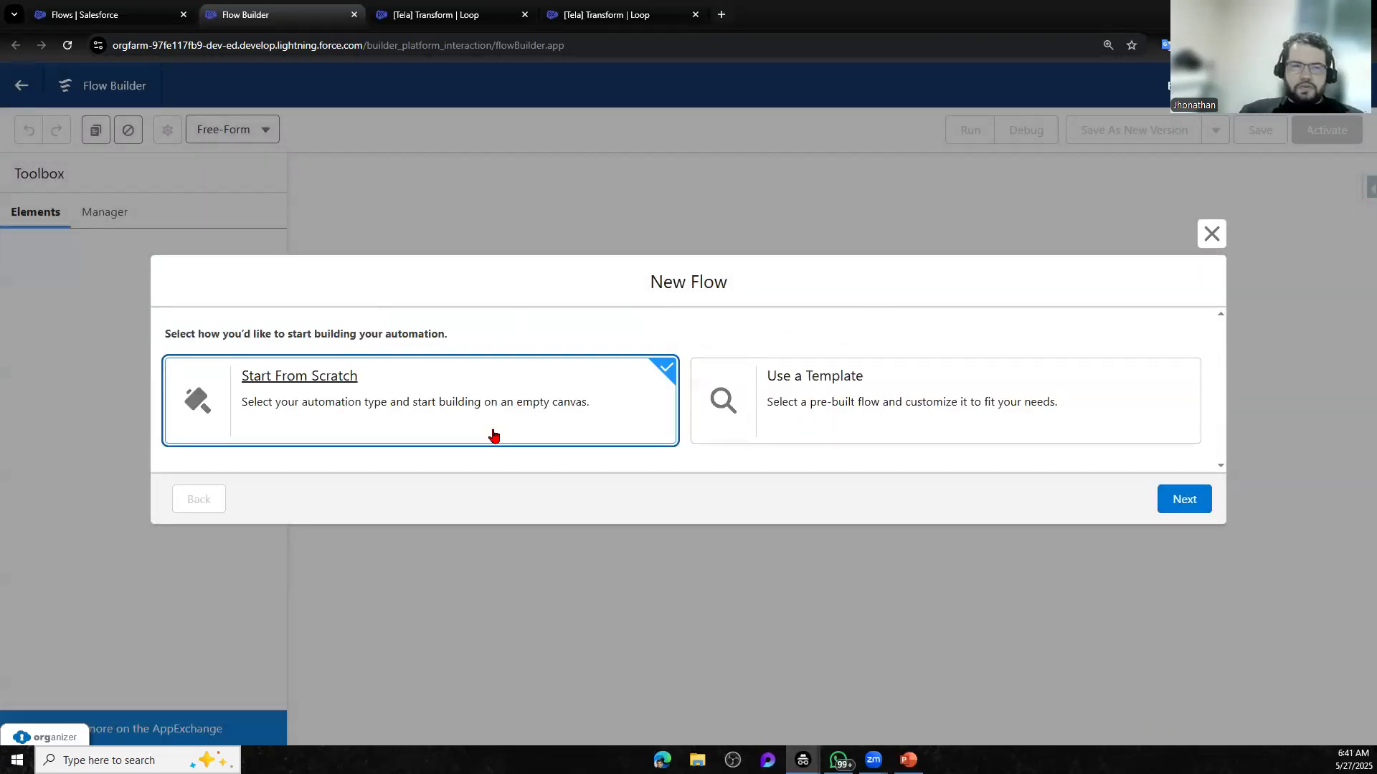
pyautogui.click(1199, 501)
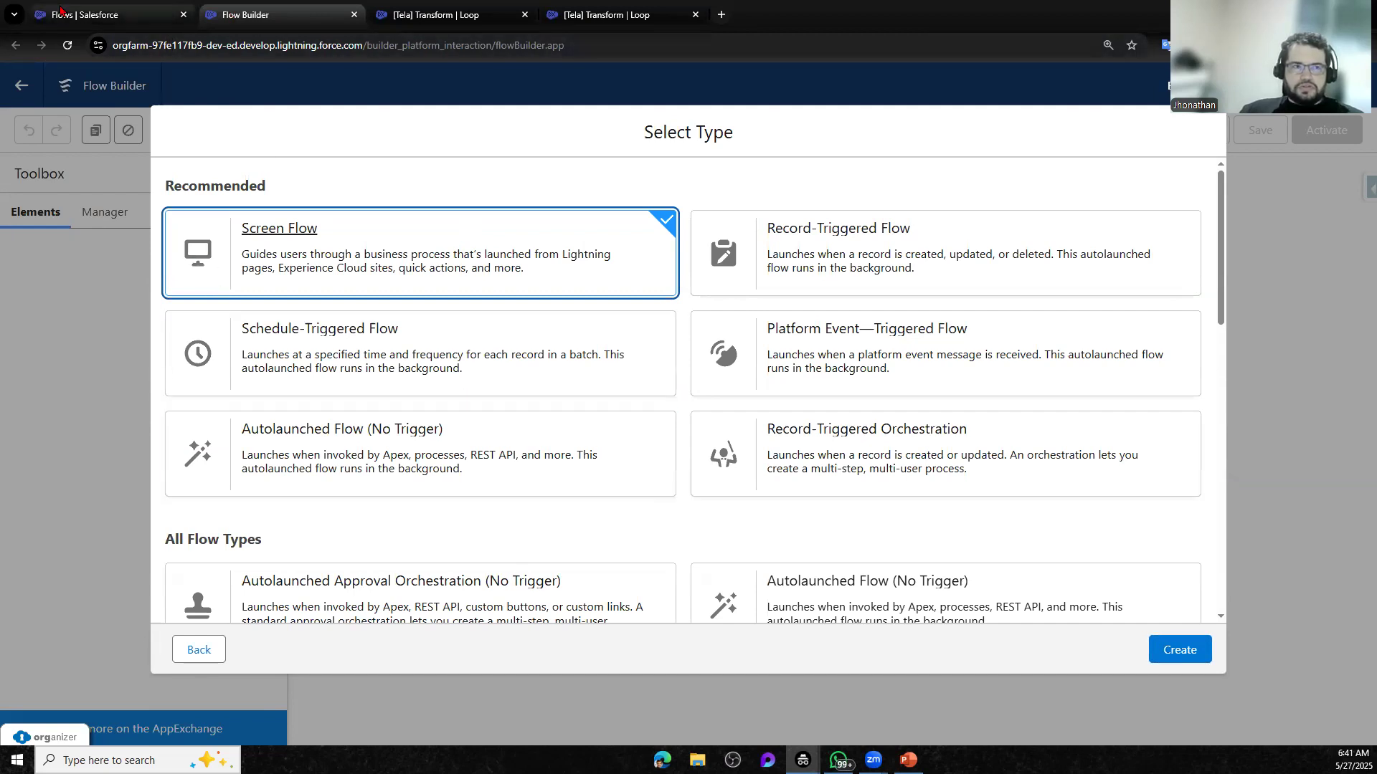
# Return to the Flows setup page and open the "[Tela] Transform | Loop" flow
pyautogui.click(100, 15)
pyautogui.click(320, 586)
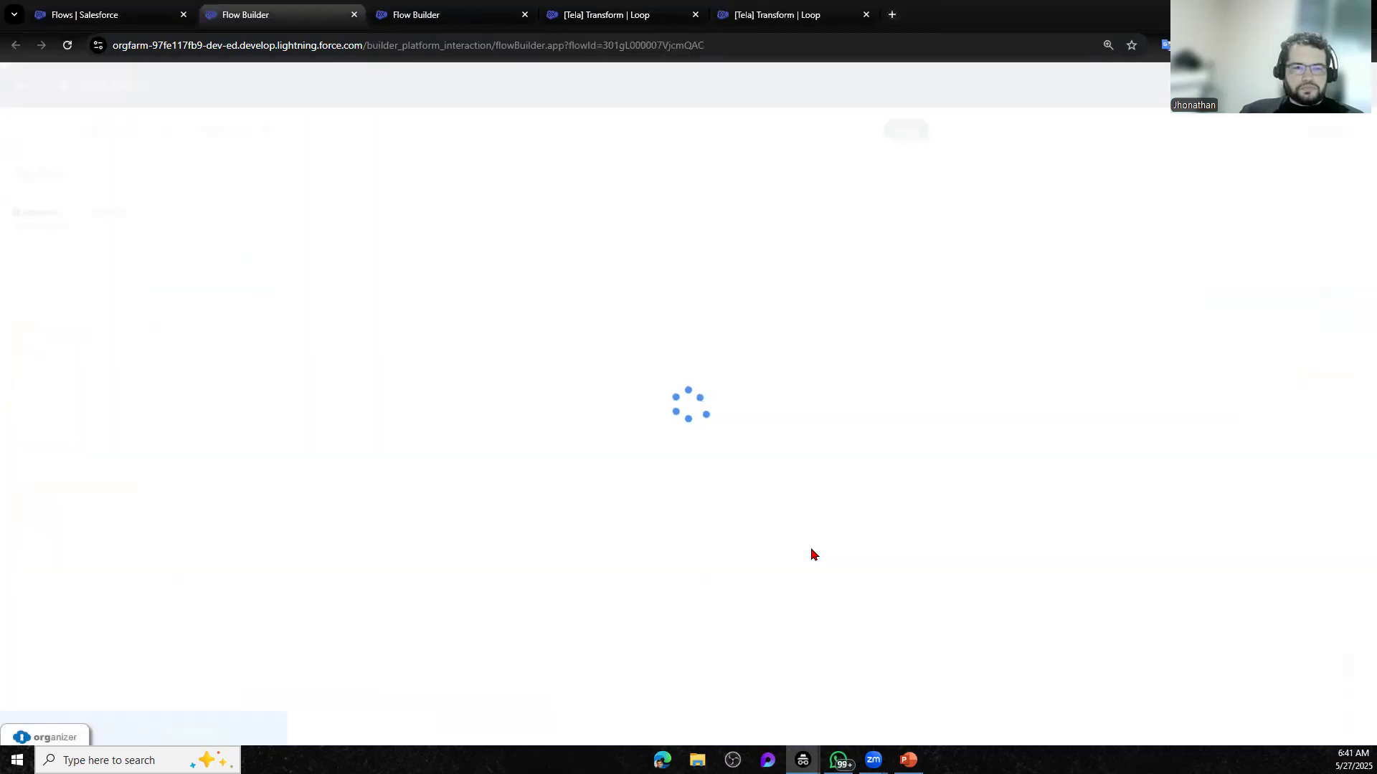
pyautogui.moveTo(747, 413); pyautogui.dragTo(238, 179)
pyautogui.moveTo(793, 412); pyautogui.dragTo(851, 515)
pyautogui.moveTo(669, 452); pyautogui.dragTo(879, 701)
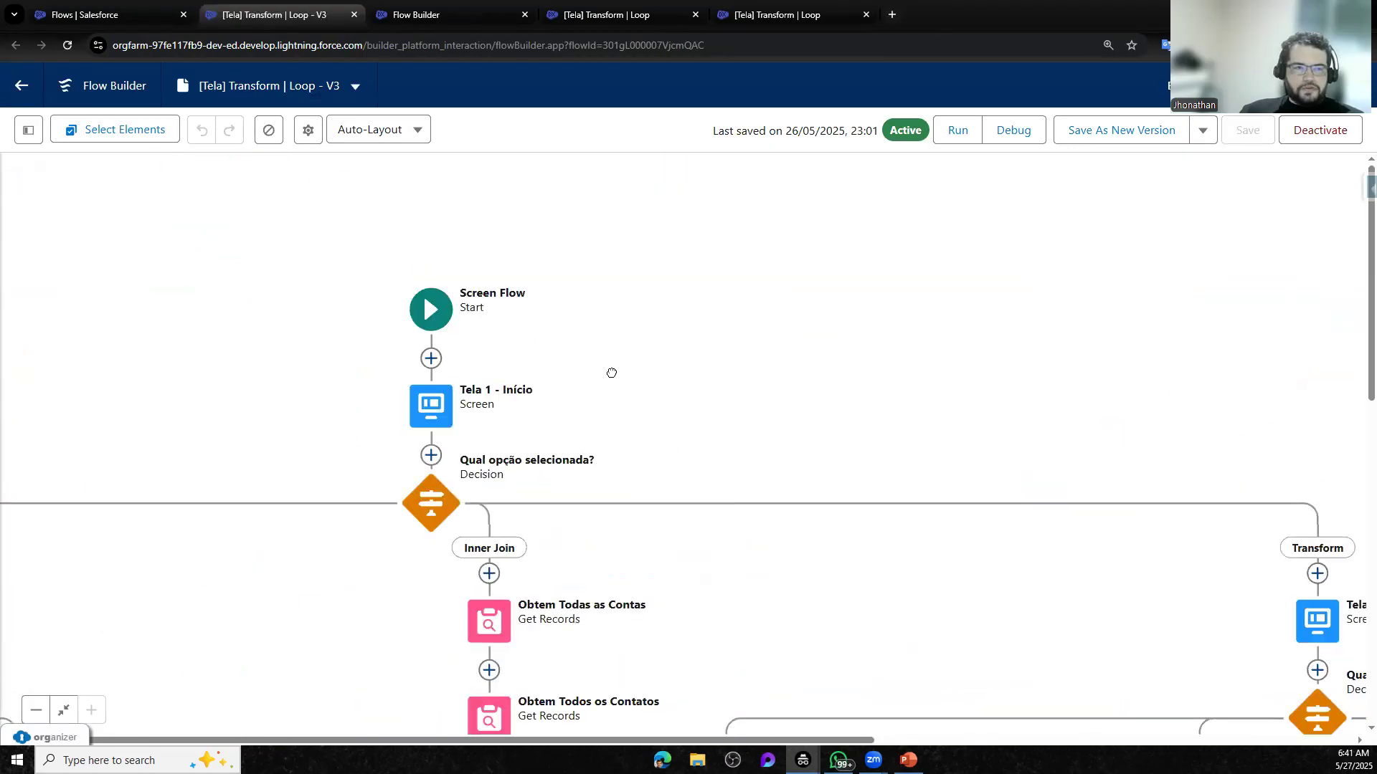
# Add a Transform element labelled "RT" between the start and "Tela 1 - Início"
pyautogui.click(431, 358)
pyautogui.scroll(-5, 430, 566)
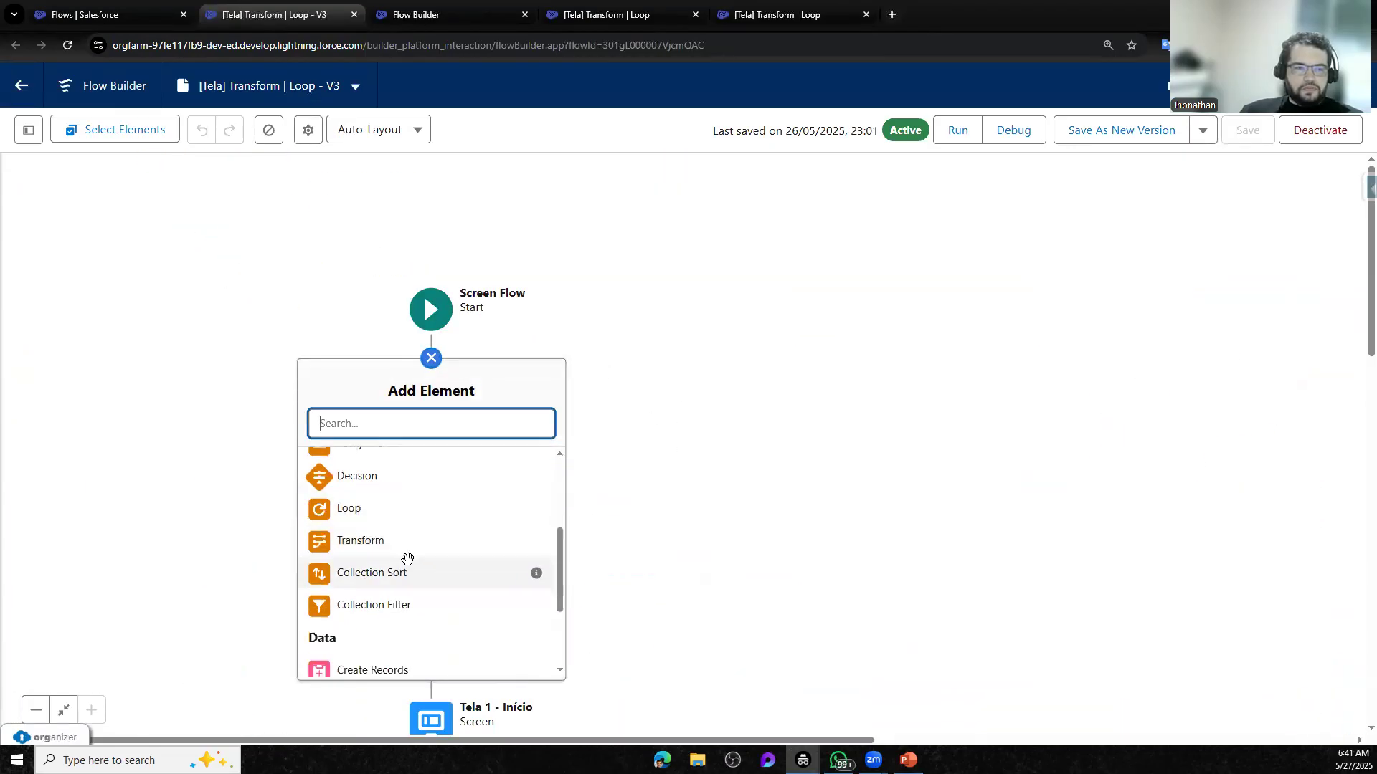
pyautogui.click(378, 508)
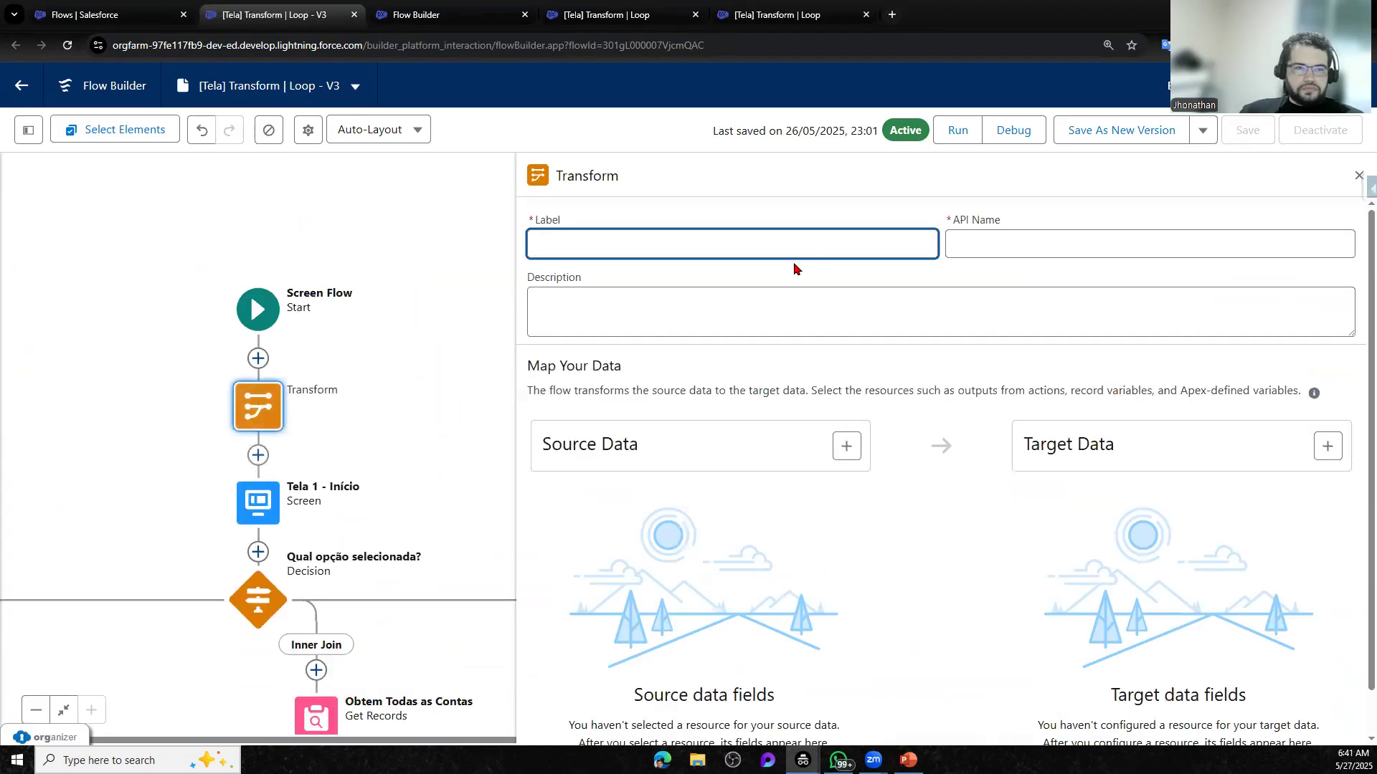
pyautogui.write('RT')
# Set the RT transform's source data to the opportunity collection from Clona_Oportunidade
pyautogui.click(843, 446)
pyautogui.click(708, 561)
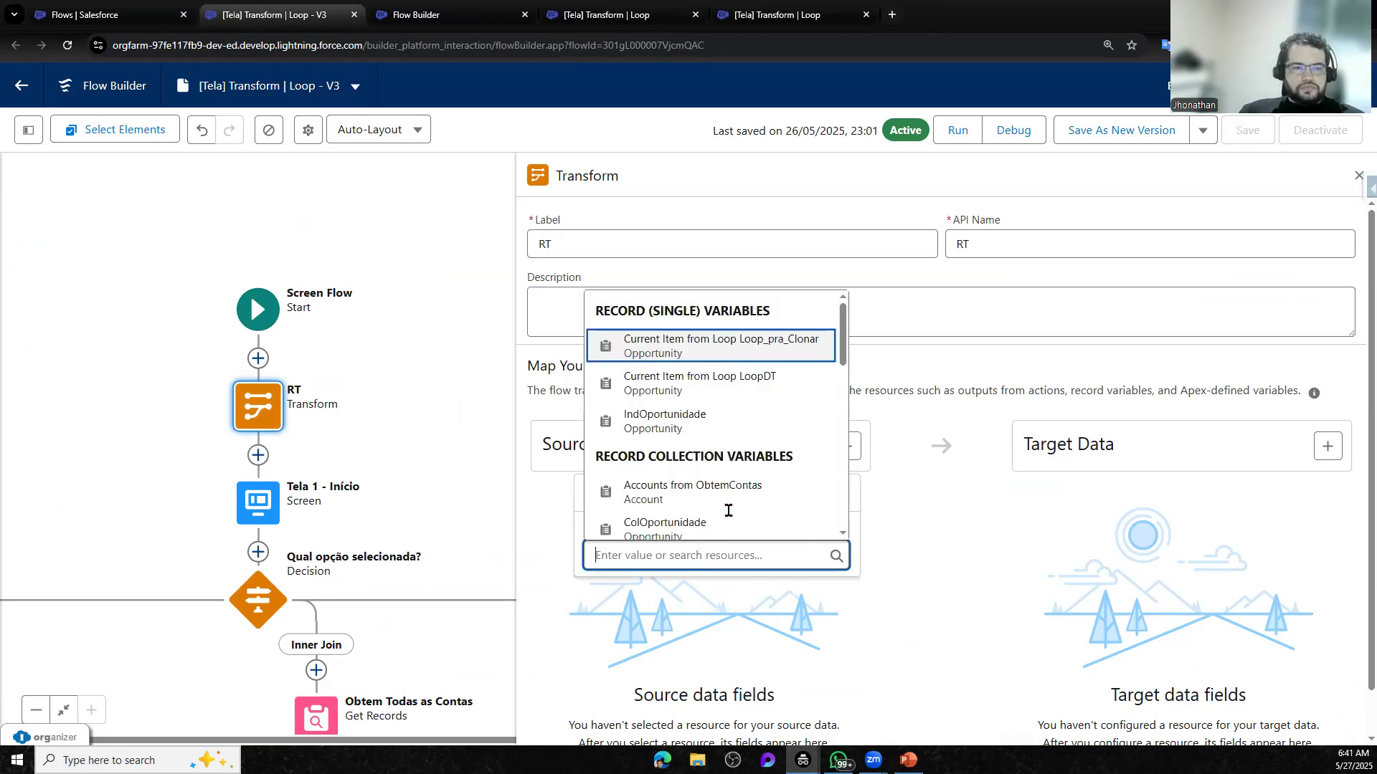
pyautogui.scroll(-2, 717, 365)
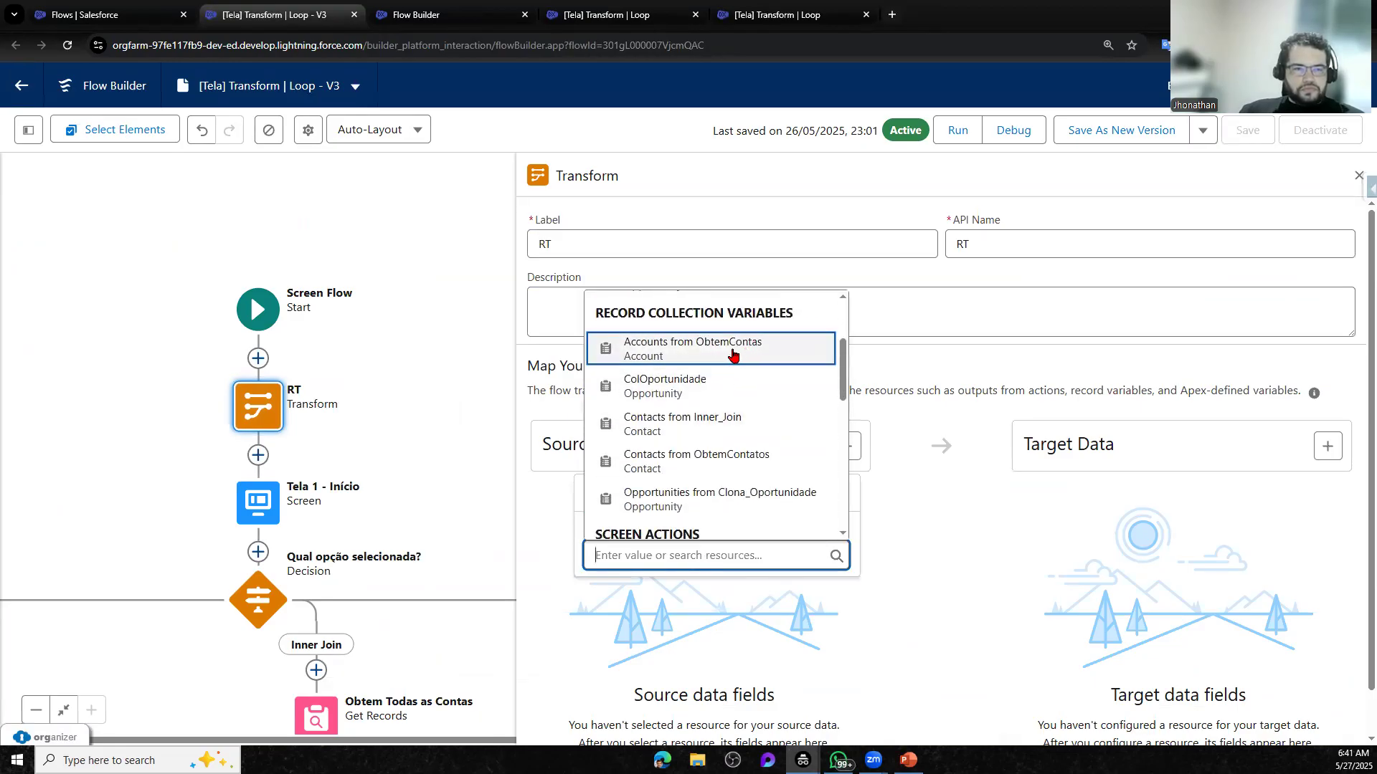
pyautogui.click(735, 509)
# Configure the RT transform's target data as a Record resource for Opportunity that allows multiple values
pyautogui.click(1327, 446)
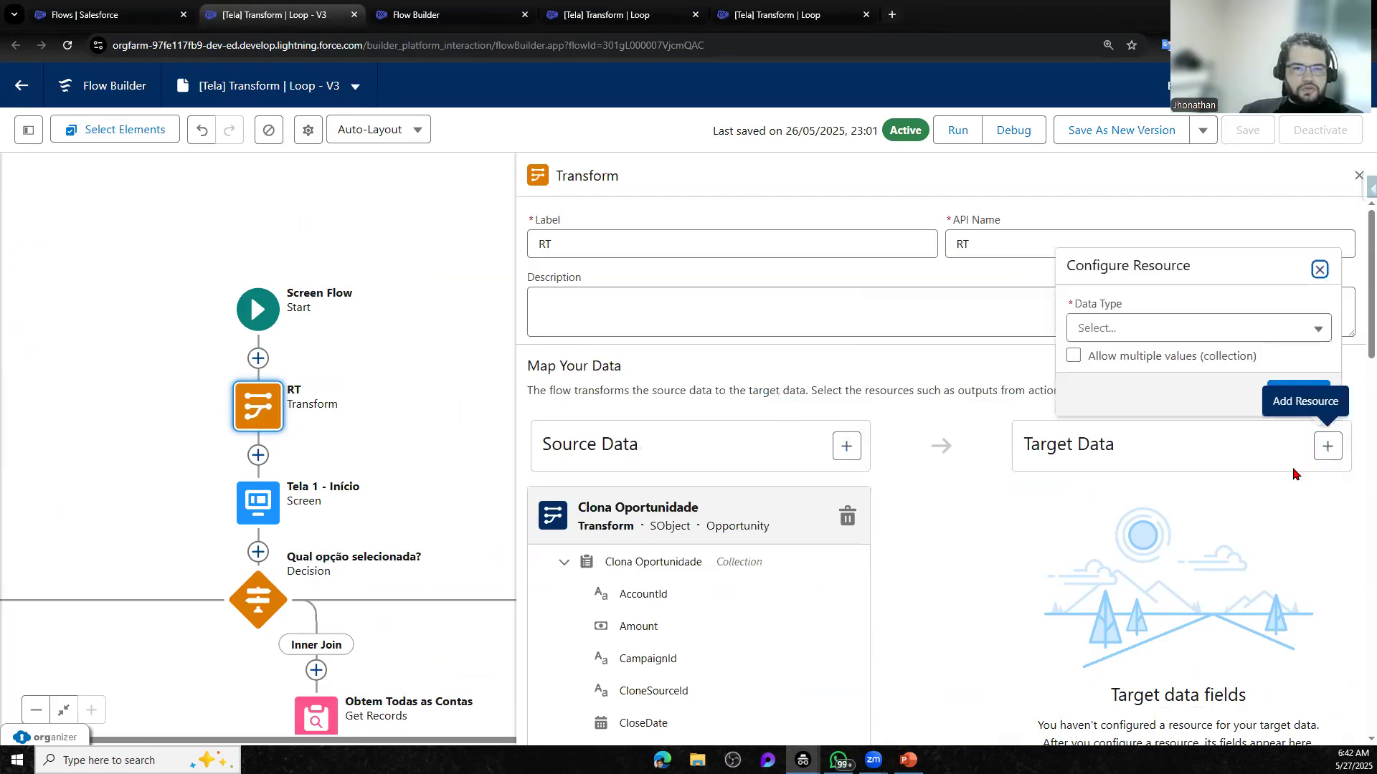
pyautogui.click(1178, 328)
pyautogui.scroll(-1, 1167, 531)
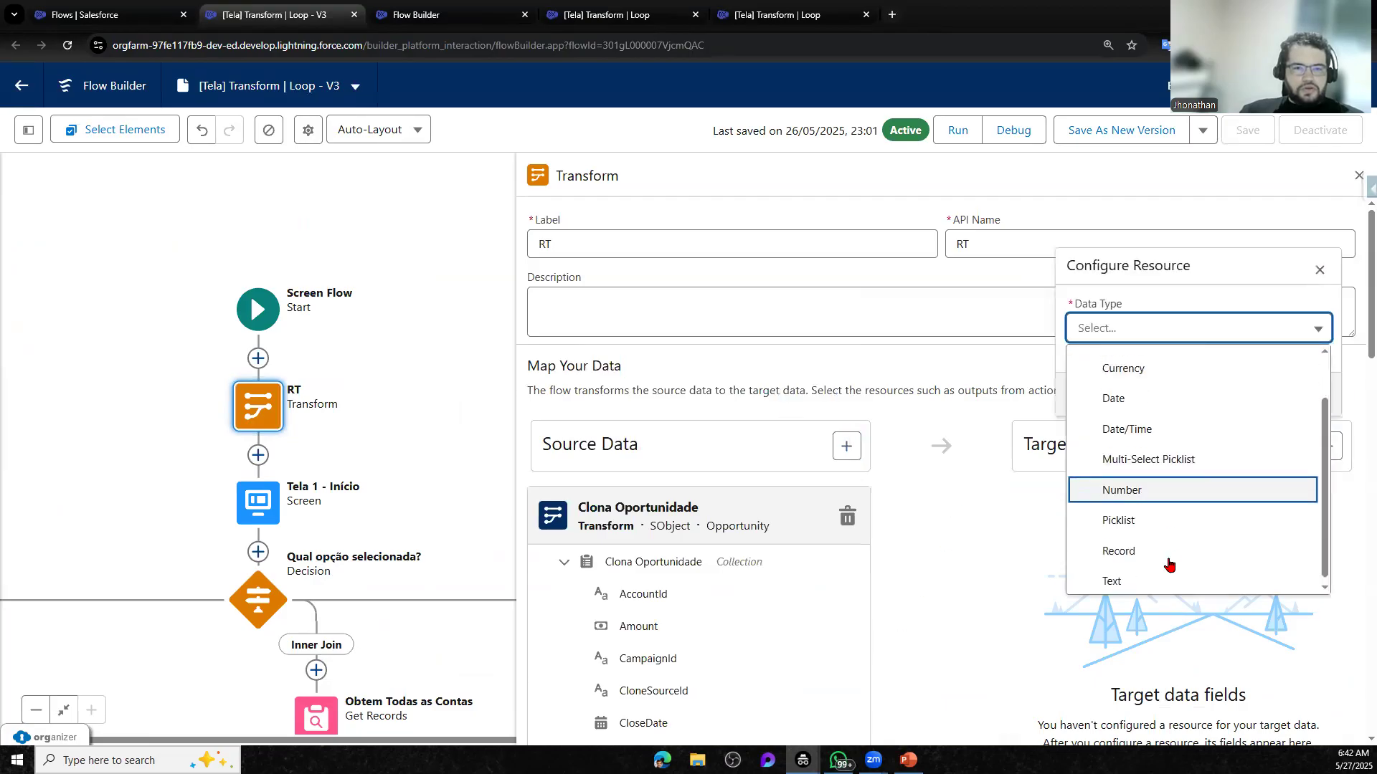
pyautogui.click(1162, 546)
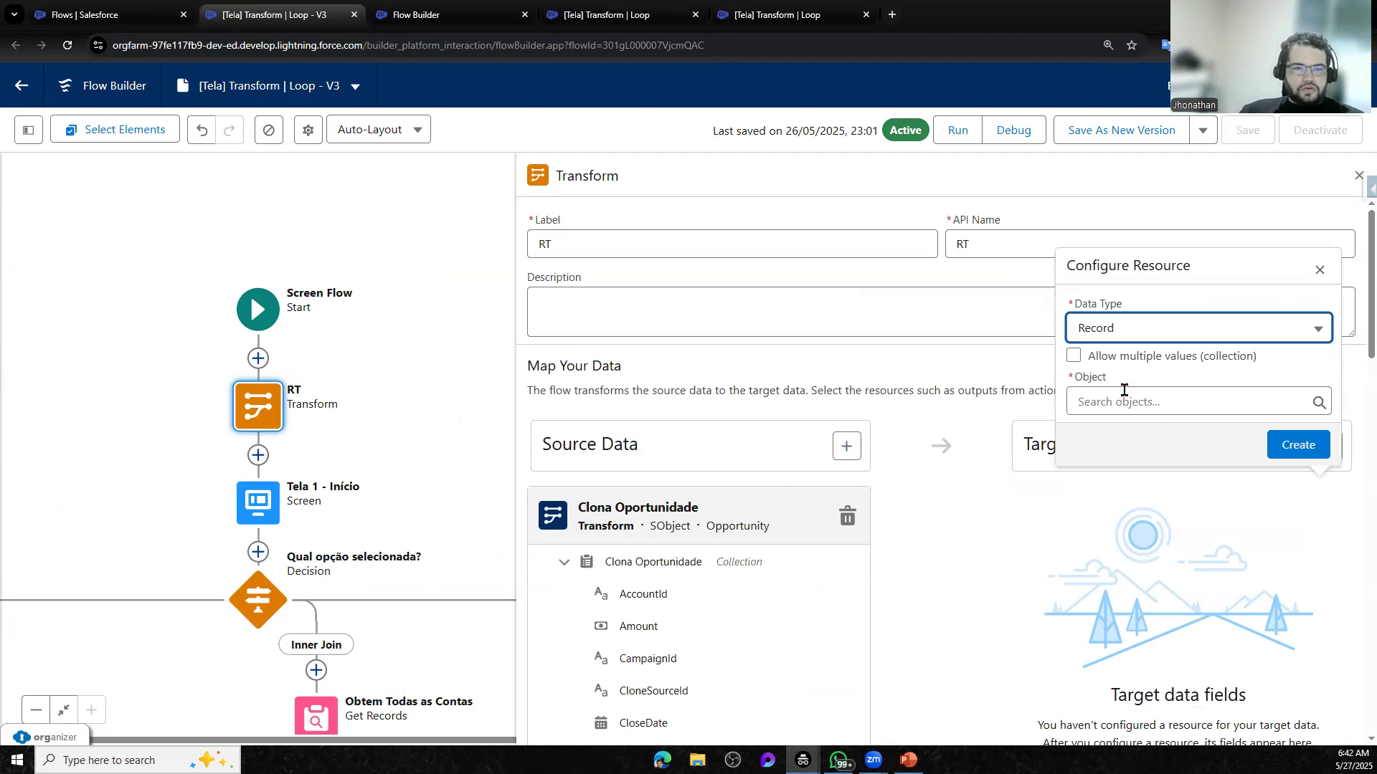
pyautogui.click(1073, 356)
pyautogui.click(1183, 402)
pyautogui.write('Opport')
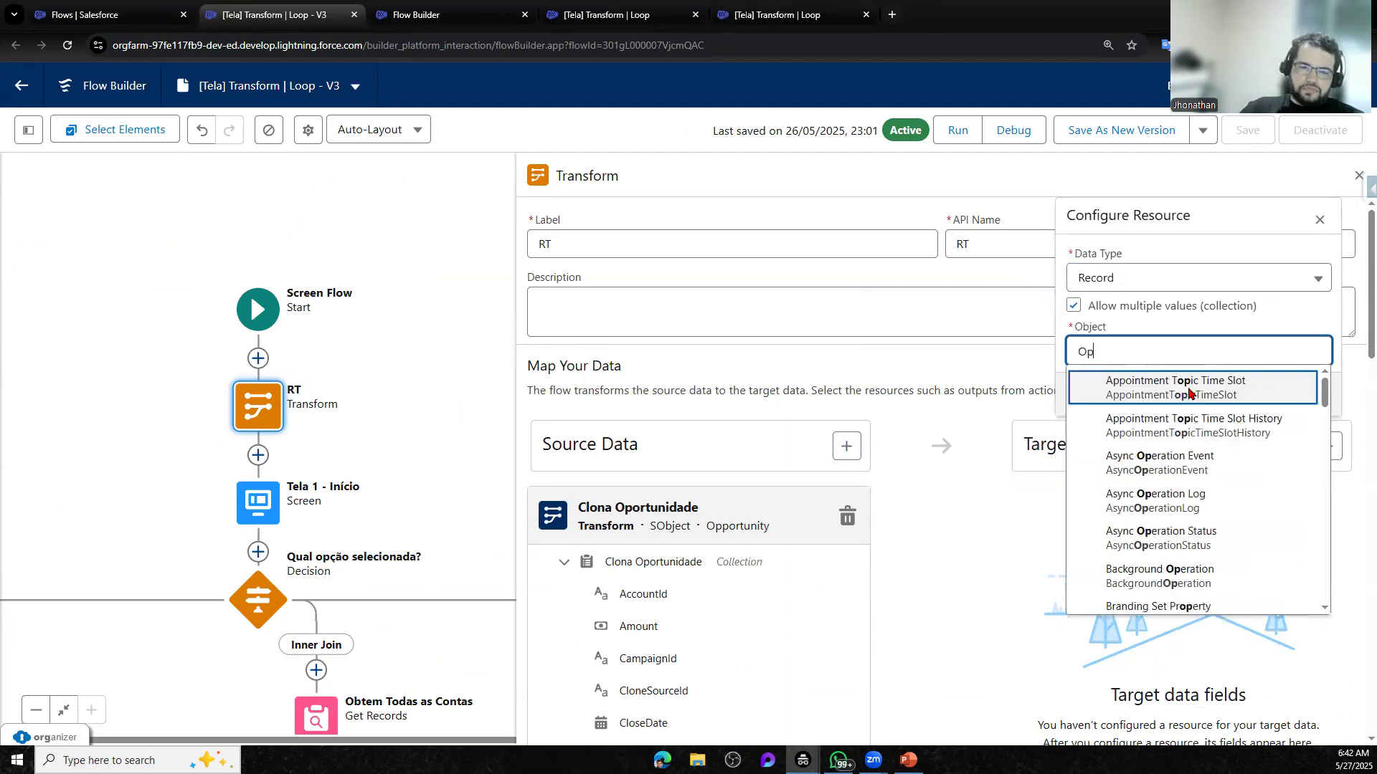
pyautogui.click(1189, 393)
pyautogui.click(1301, 393)
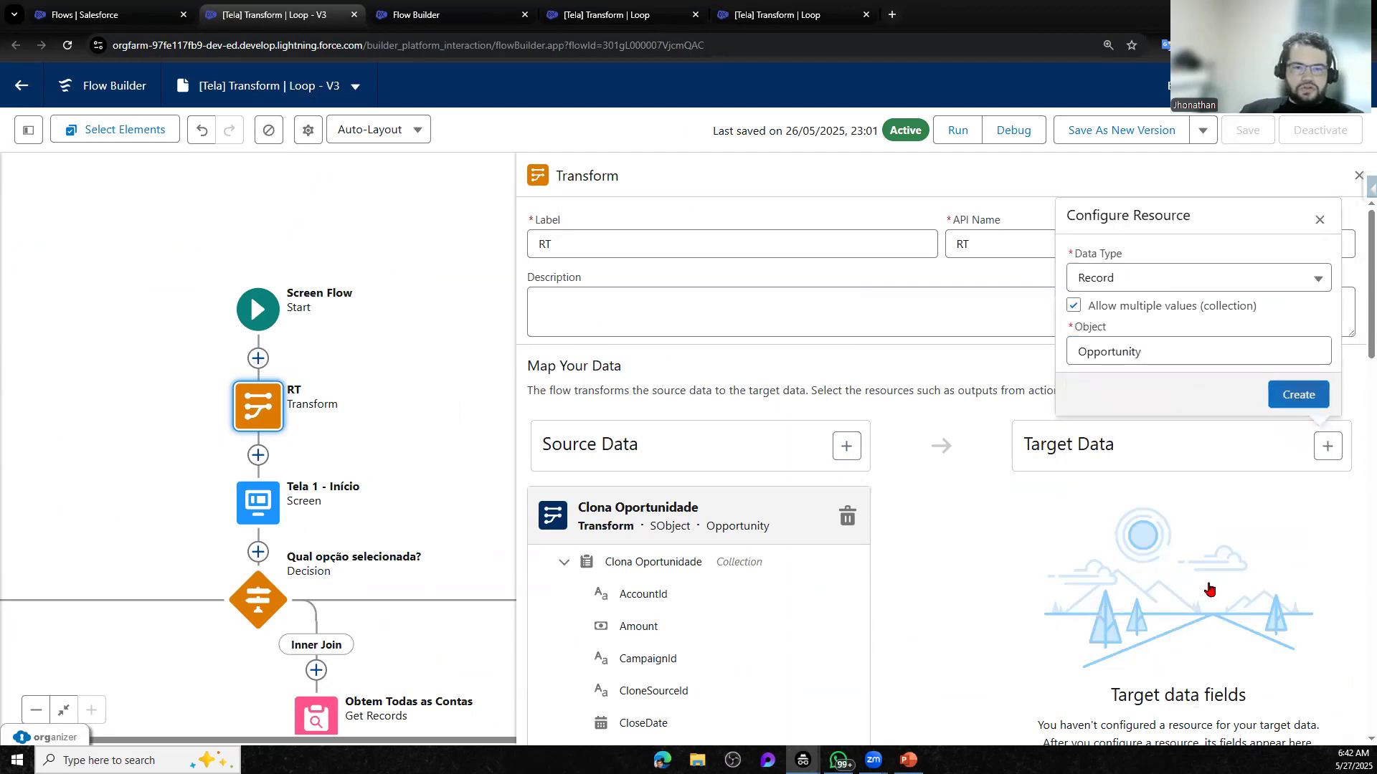
# Search the transform's source and target opportunity fields for "record" and look through both field lists
pyautogui.scroll(-5, 888, 541)
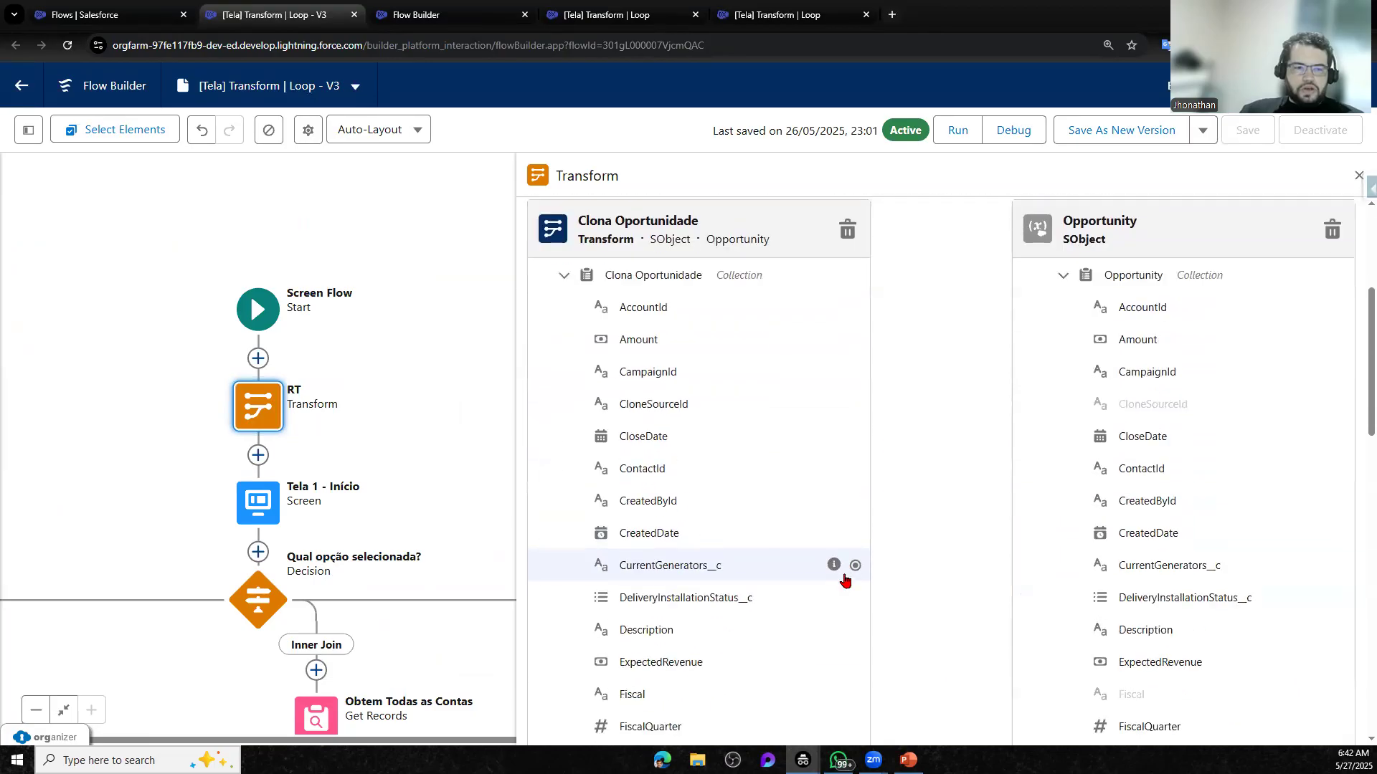
pyautogui.scroll(2, 833, 571)
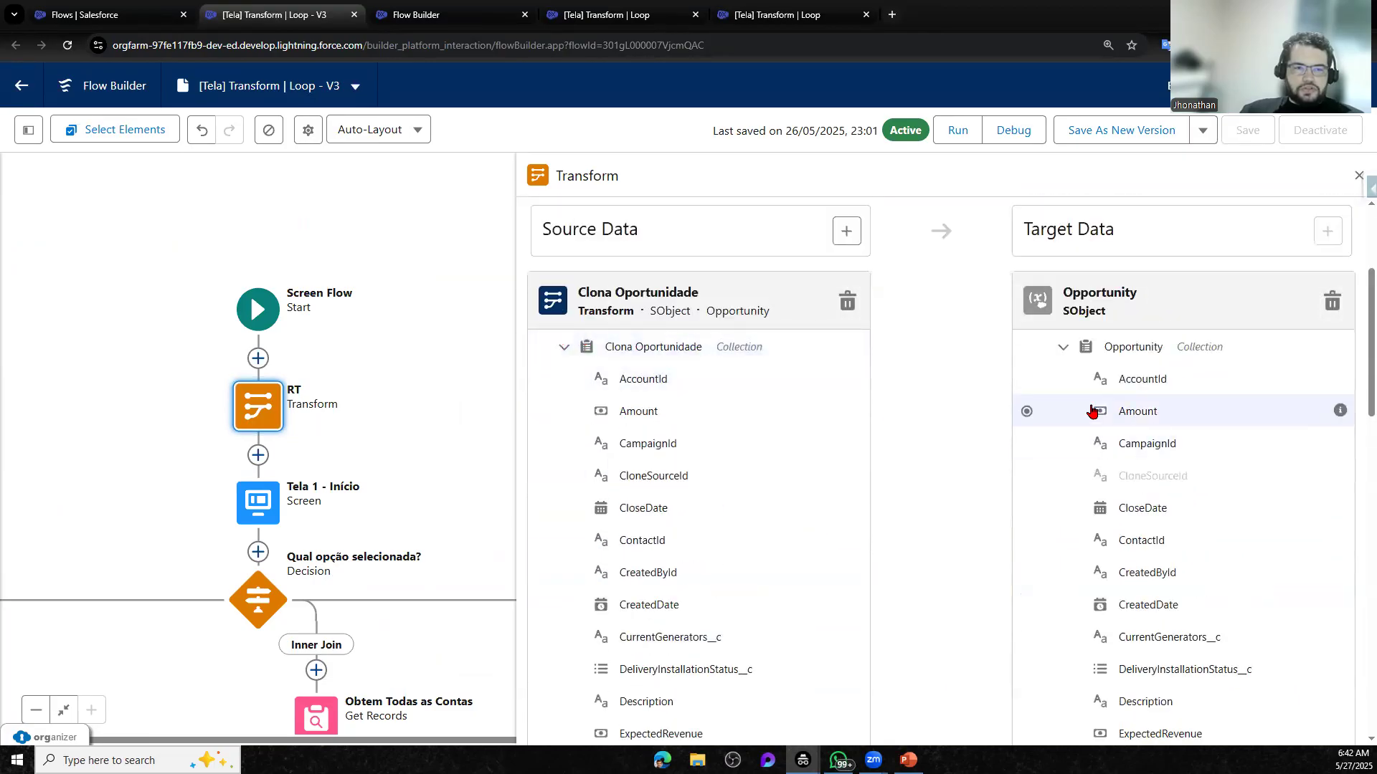
pyautogui.hotkey('ctrl', 'f')
pyautogui.write('record')
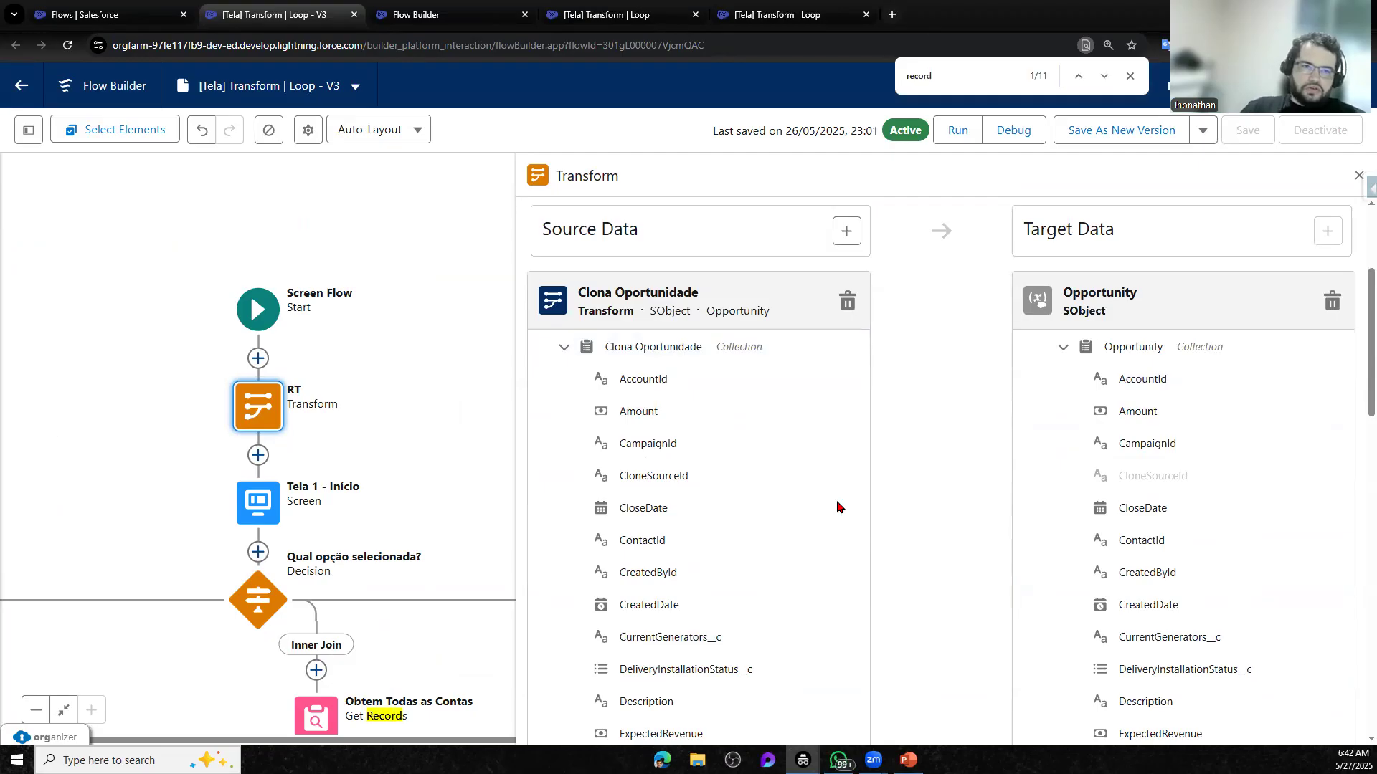
pyautogui.scroll(-15, 837, 507)
pyautogui.scroll(9, 762, 622)
pyautogui.scroll(7, 769, 625)
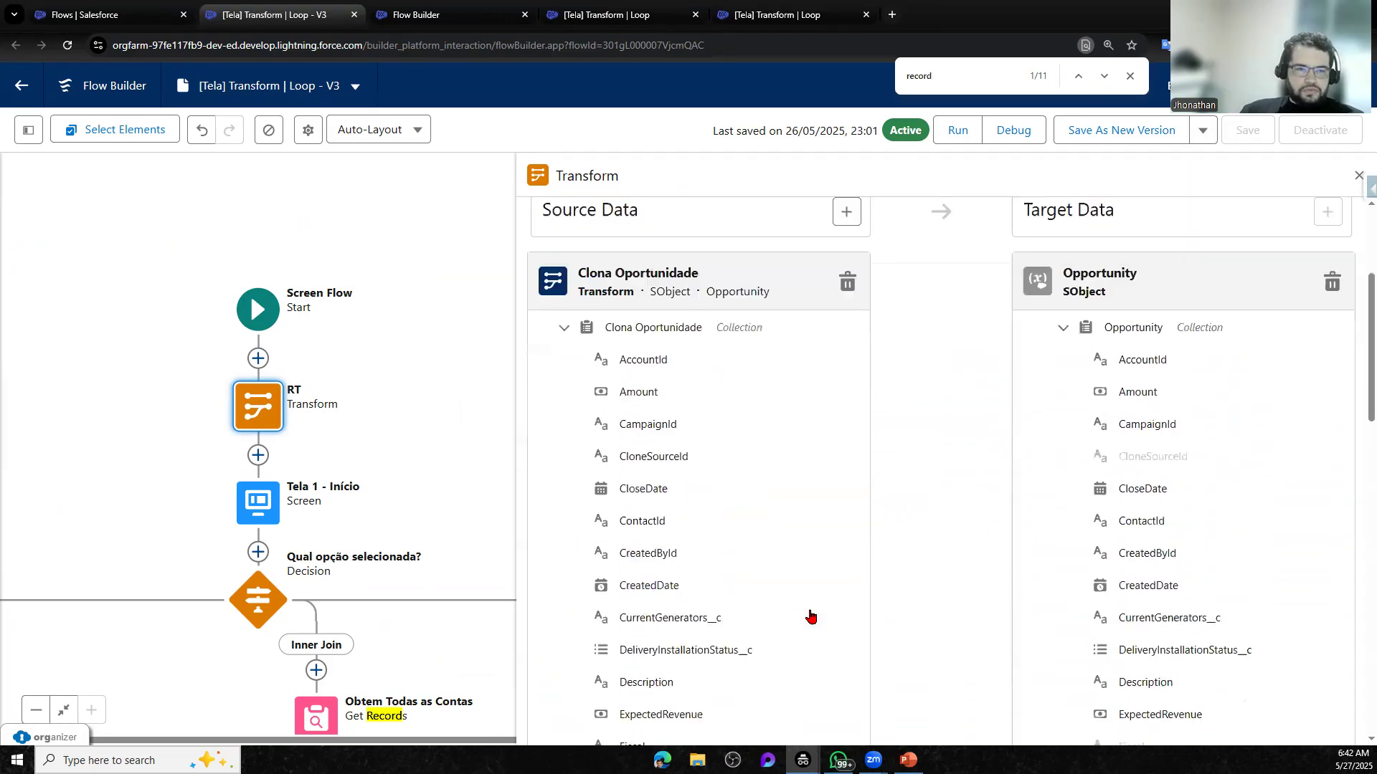
pyautogui.scroll(2, 810, 617)
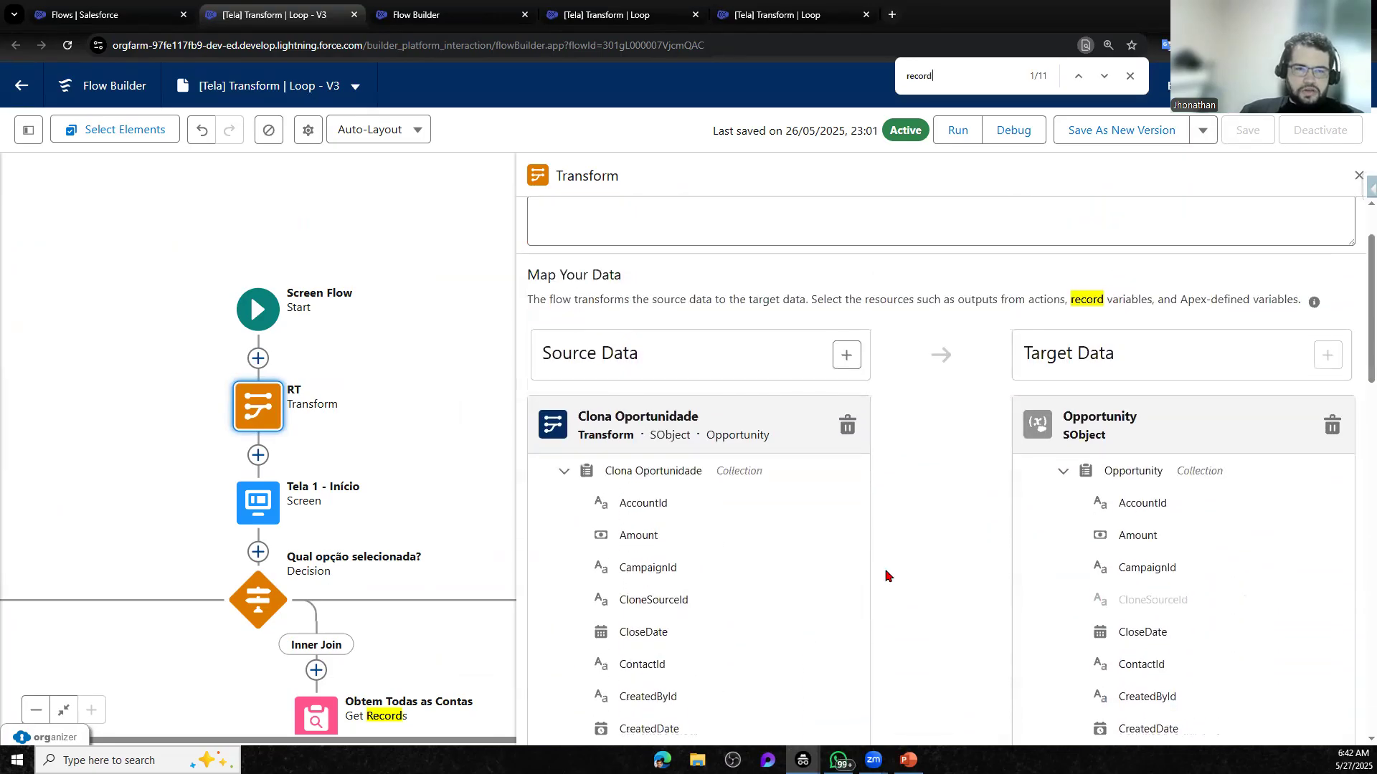
pyautogui.click(1129, 77)
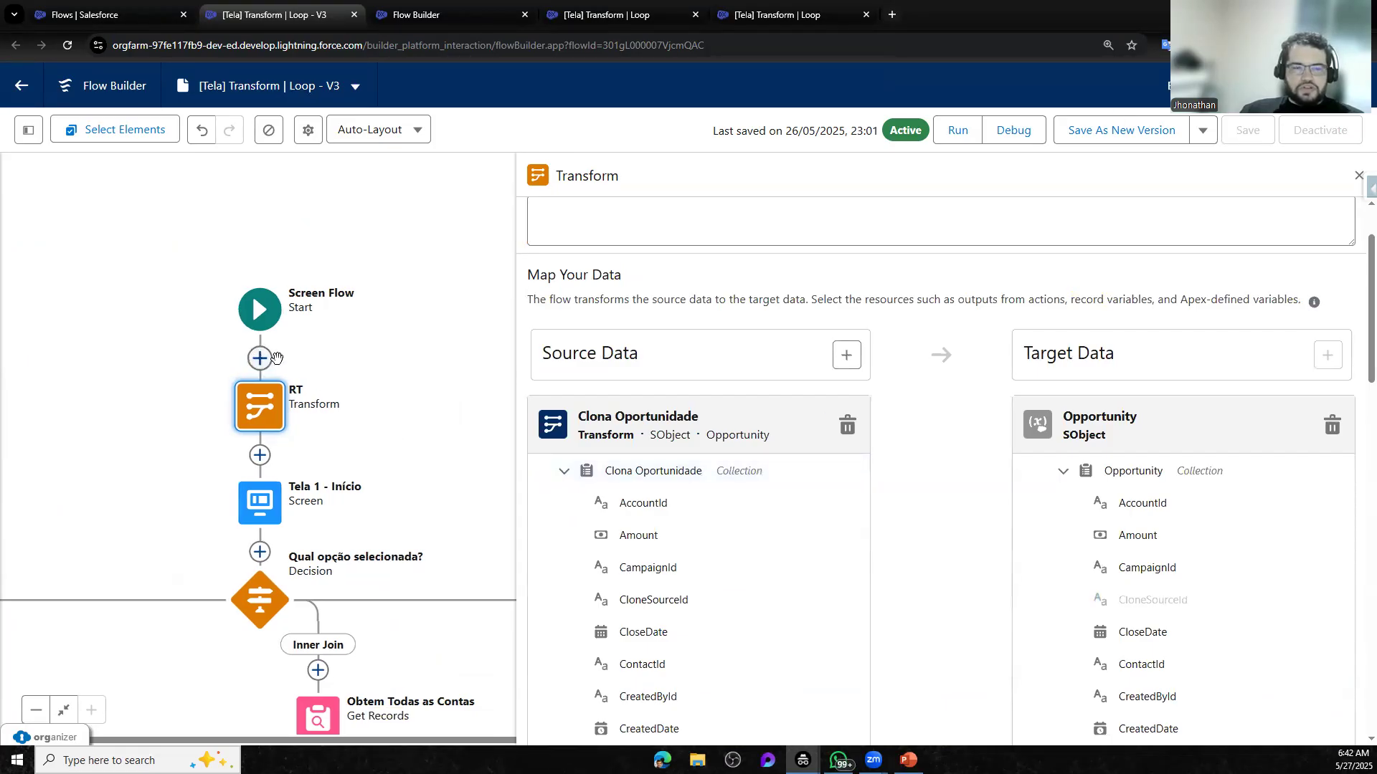
# Add a Get Records element between the start and RT, with Record Type as its object
pyautogui.click(259, 358)
pyautogui.scroll(-3, 247, 573)
pyautogui.click(218, 601)
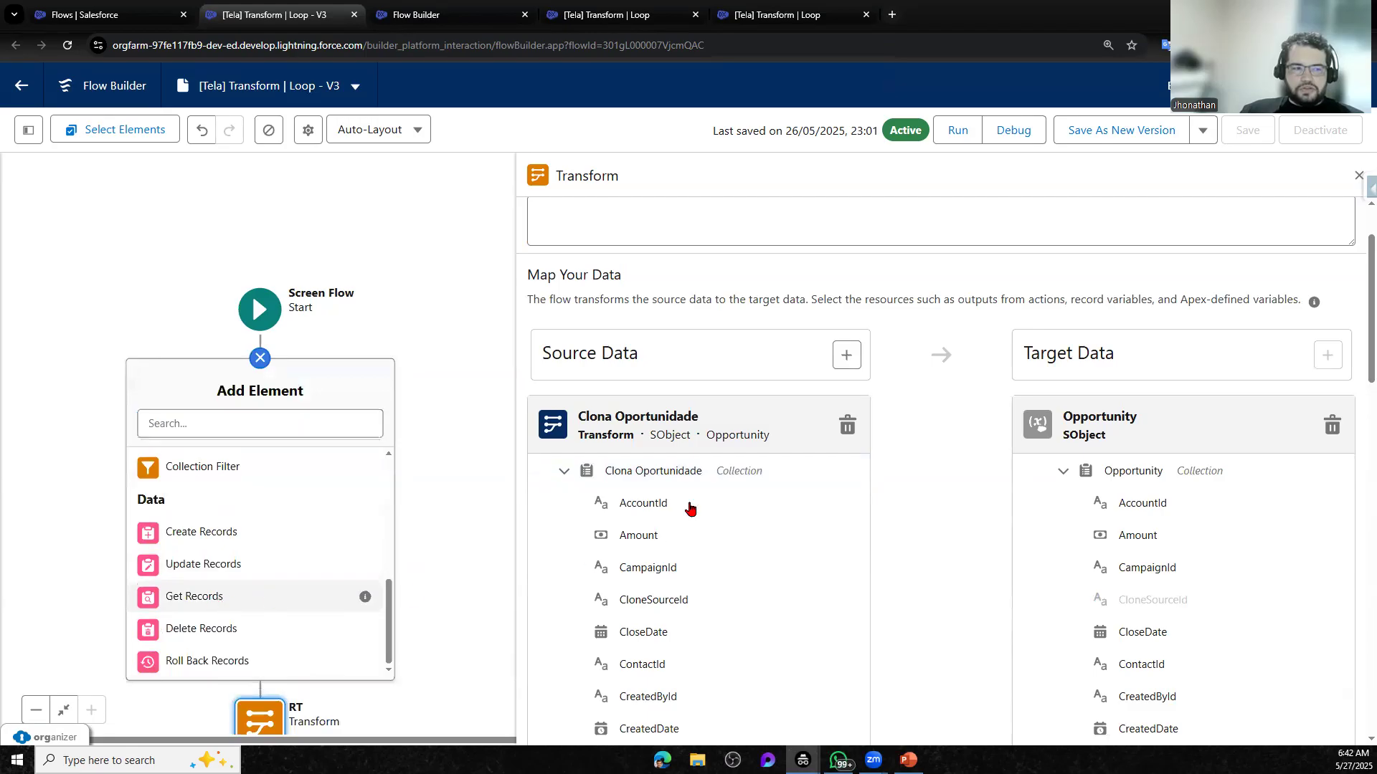
pyautogui.click(795, 422)
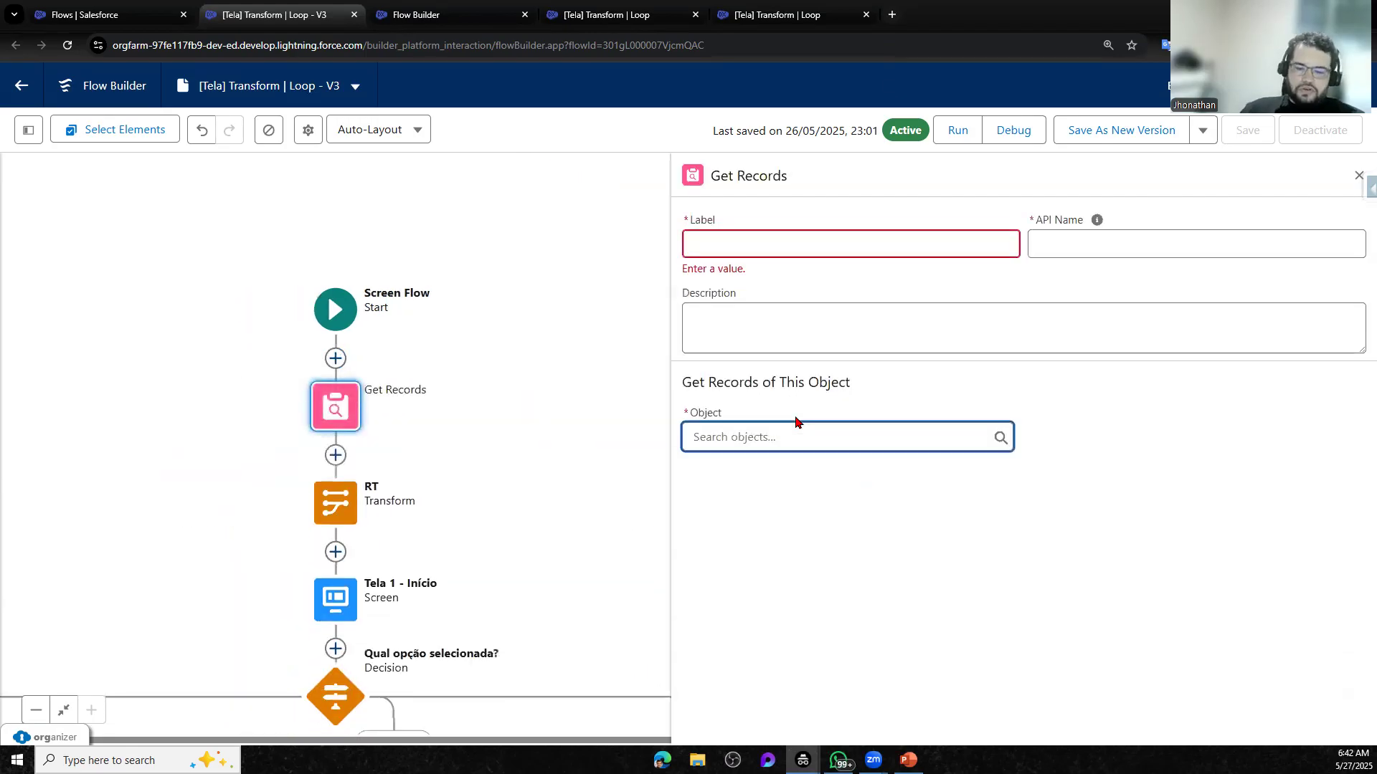
pyautogui.write('record ty')
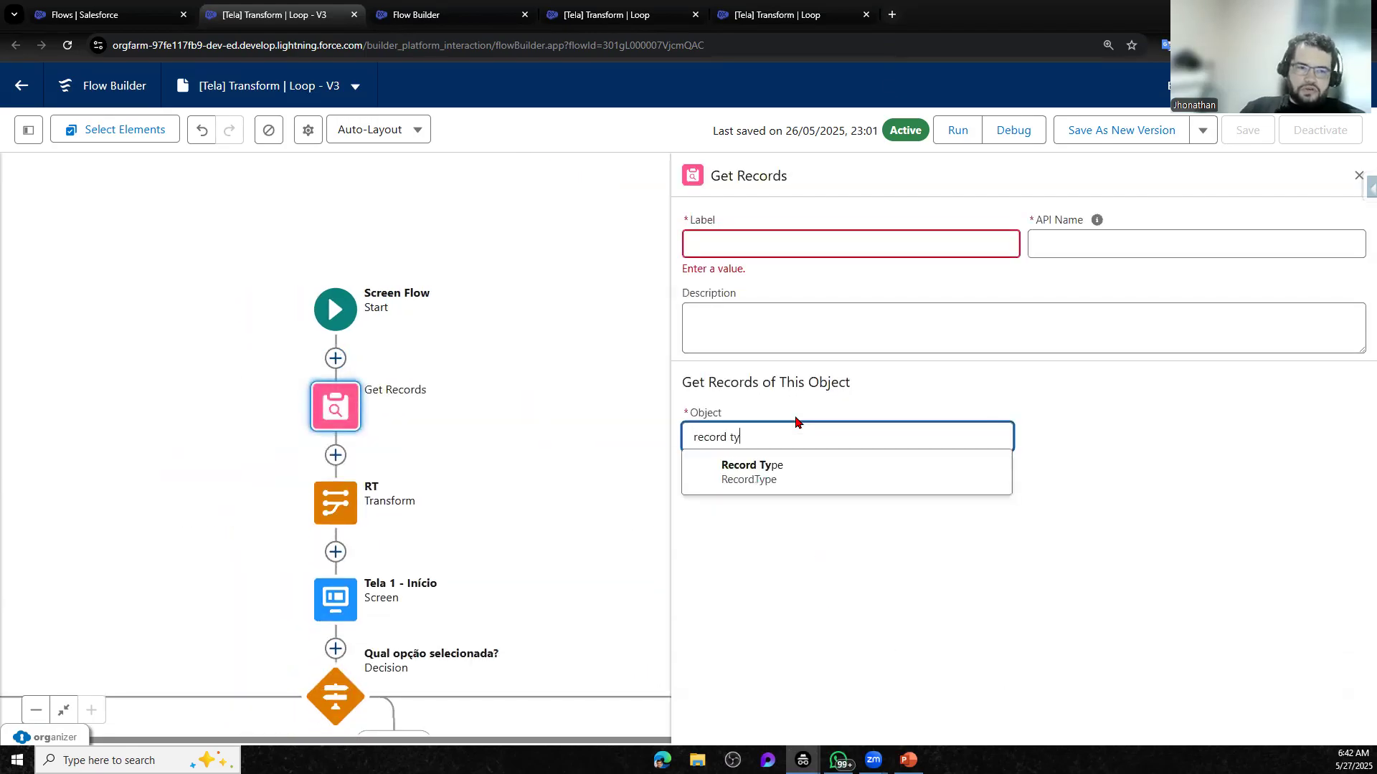
pyautogui.click(827, 483)
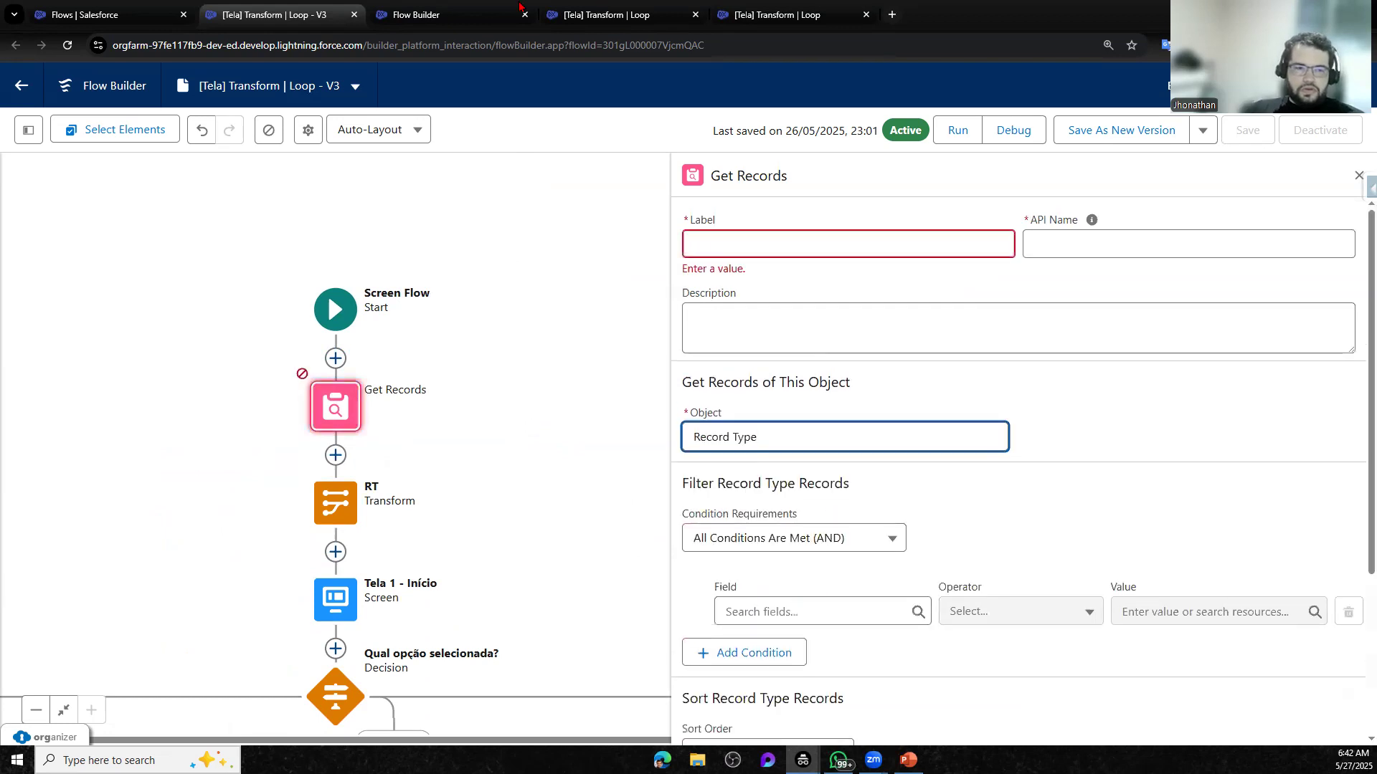
# Set the Get Records condition requirements to None so that all Record Type records are retrieved
pyautogui.click(800, 617)
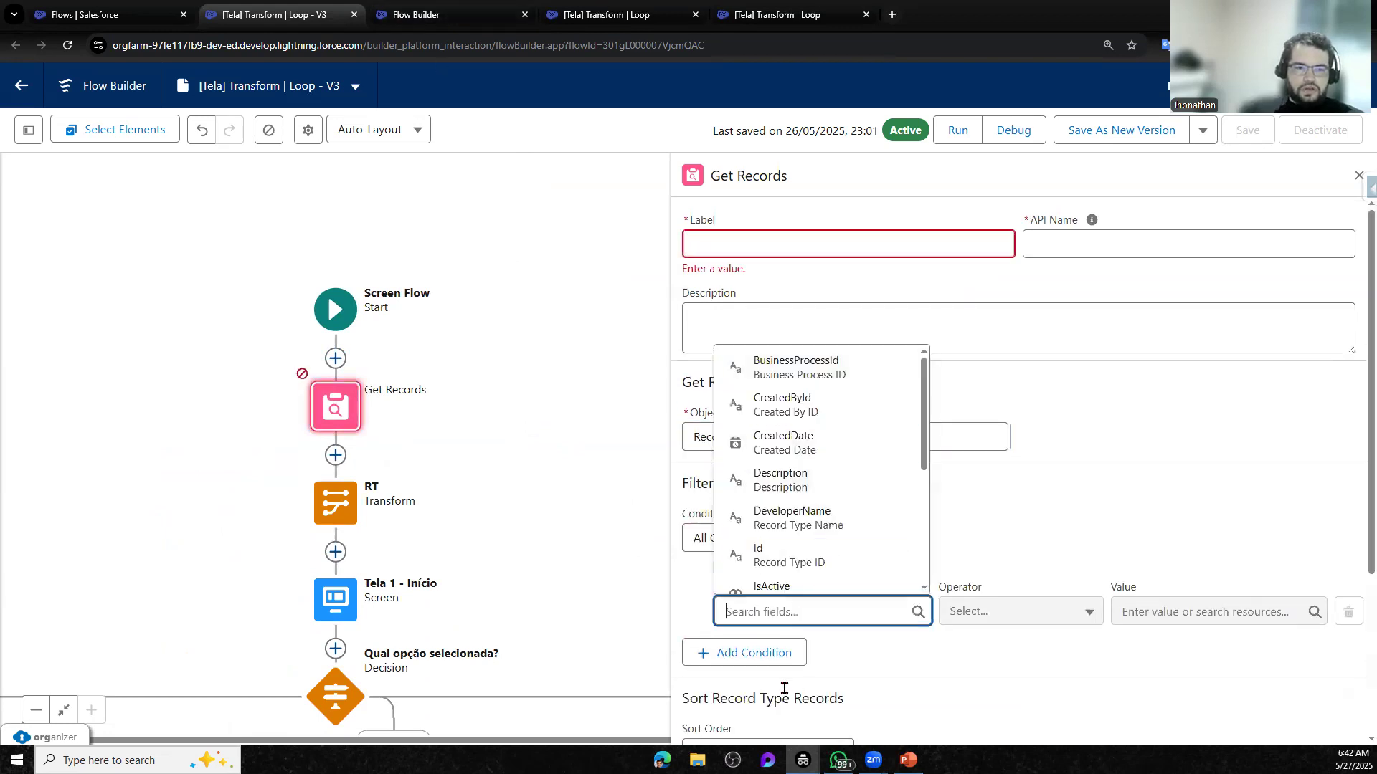
pyautogui.click(792, 542)
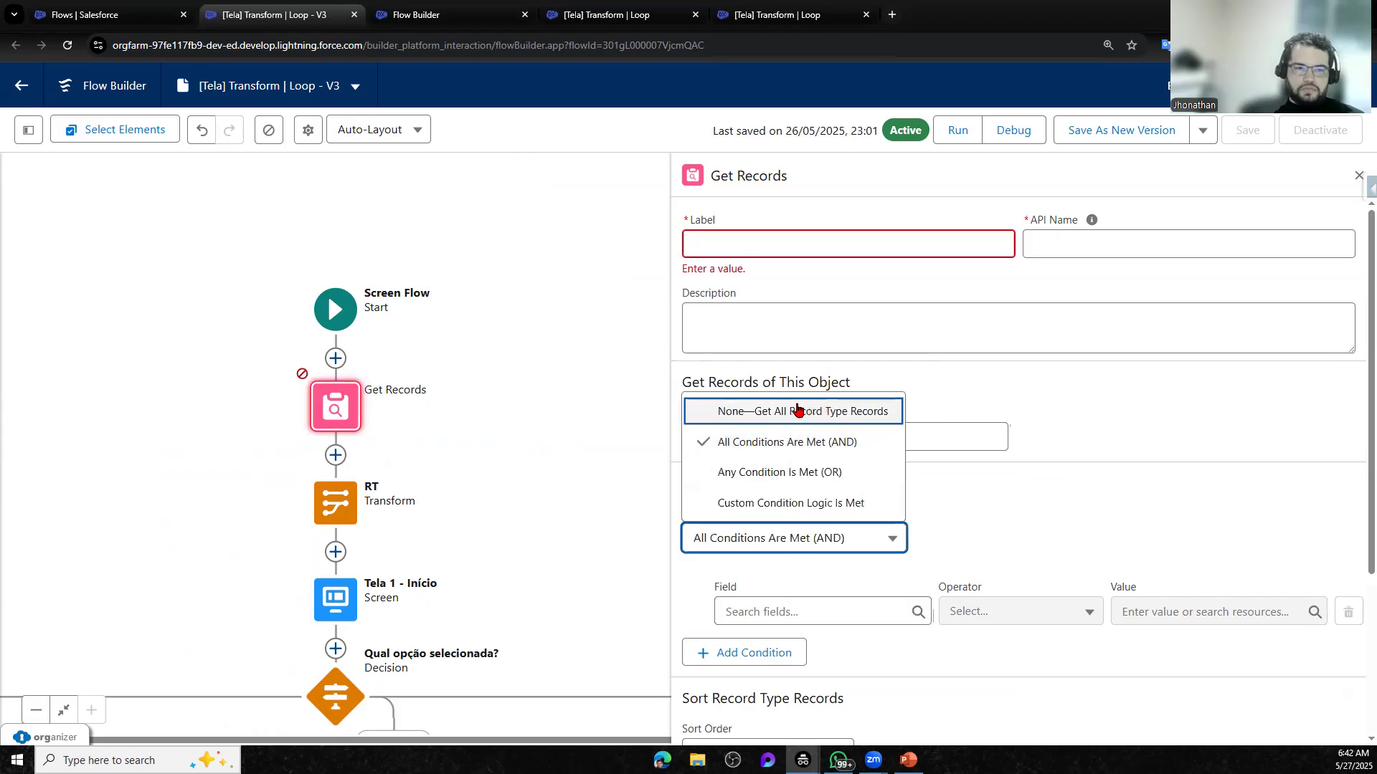
pyautogui.click(790, 413)
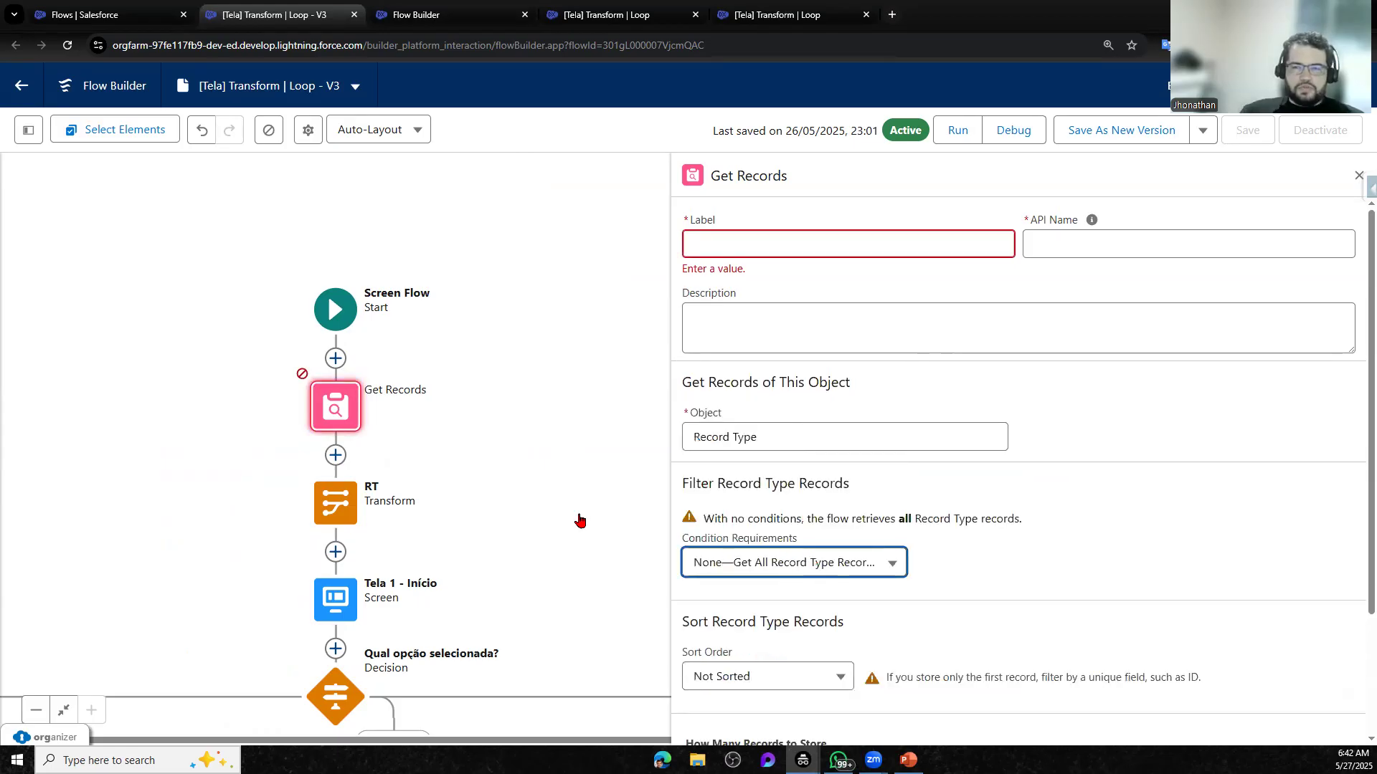
# Label the Get Records element "Obtem Record Type"
pyautogui.click(816, 245)
pyautogui.write('Tes')
pyautogui.press('BackSpace')
pyautogui.press('BackSpace')
pyautogui.press('BackSpace')
pyautogui.write('O')
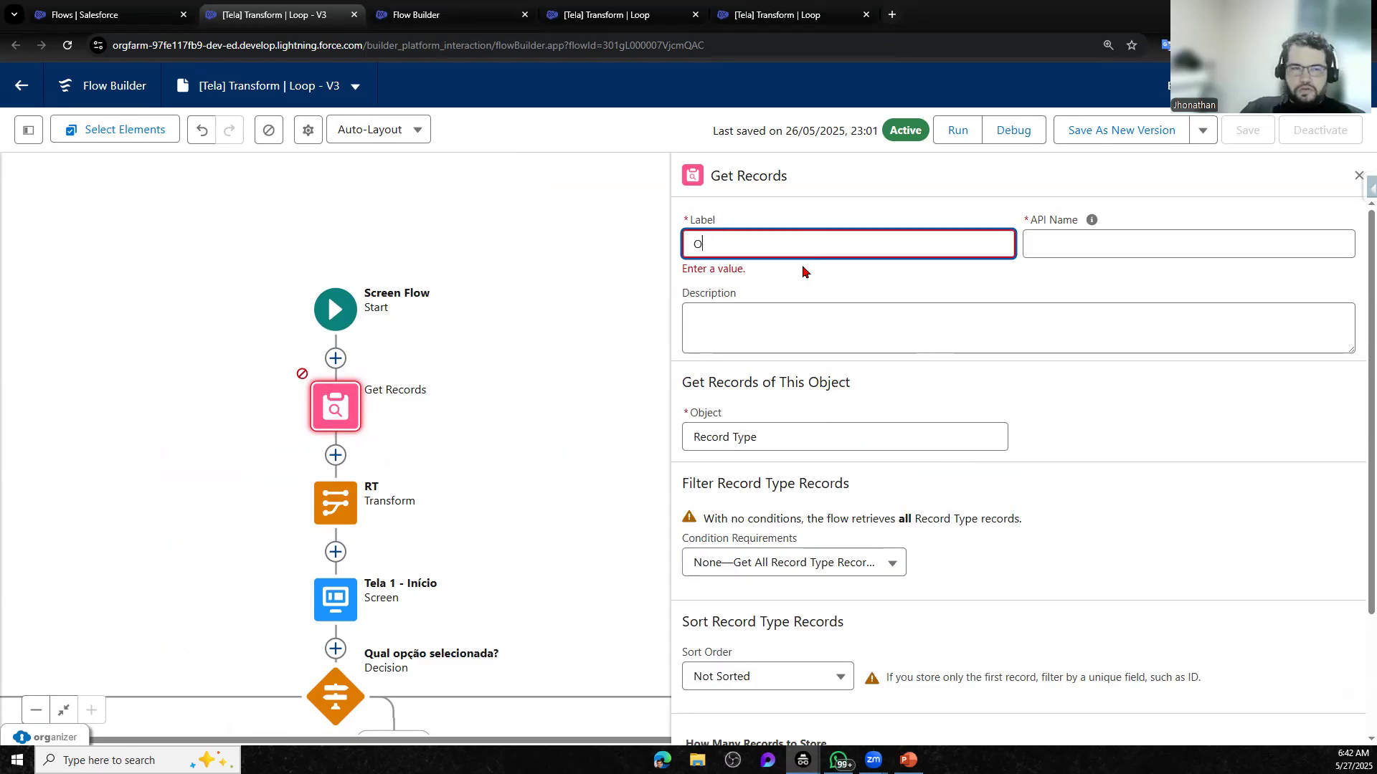
pyautogui.write('btem Record Type')
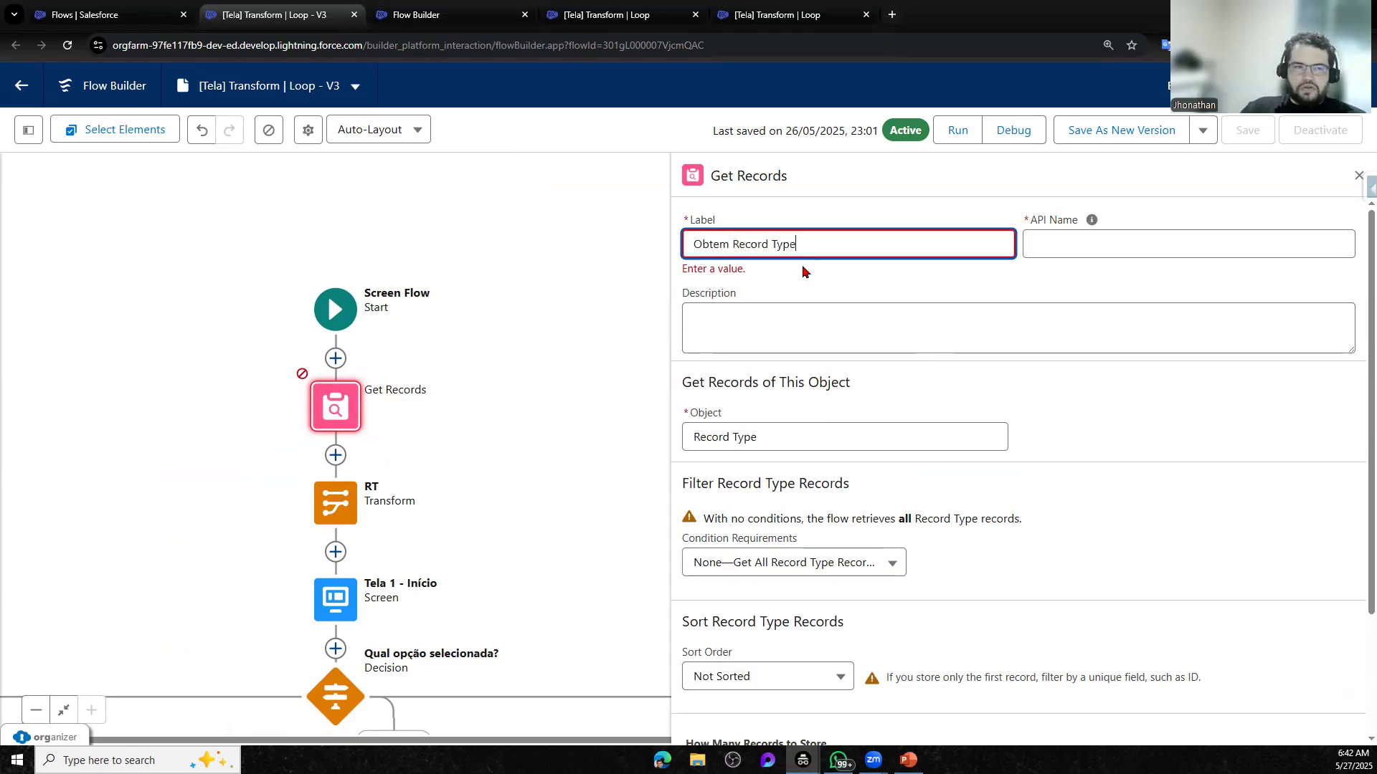
# Filter the Record Type records with All Conditions Are Met (AND), where DeveloperName Equals "Oportunidade 2"
pyautogui.click(805, 588)
pyautogui.click(763, 552)
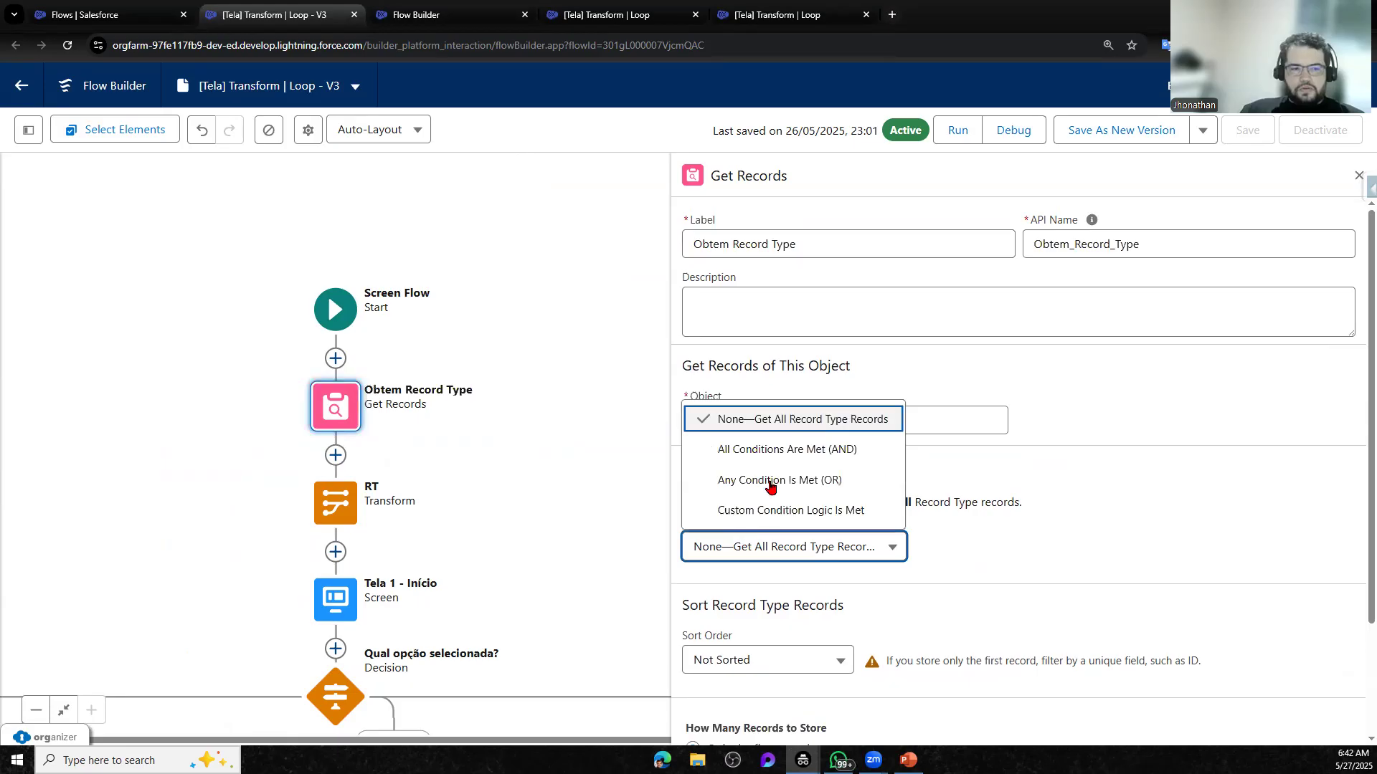
pyautogui.click(789, 450)
pyautogui.click(824, 596)
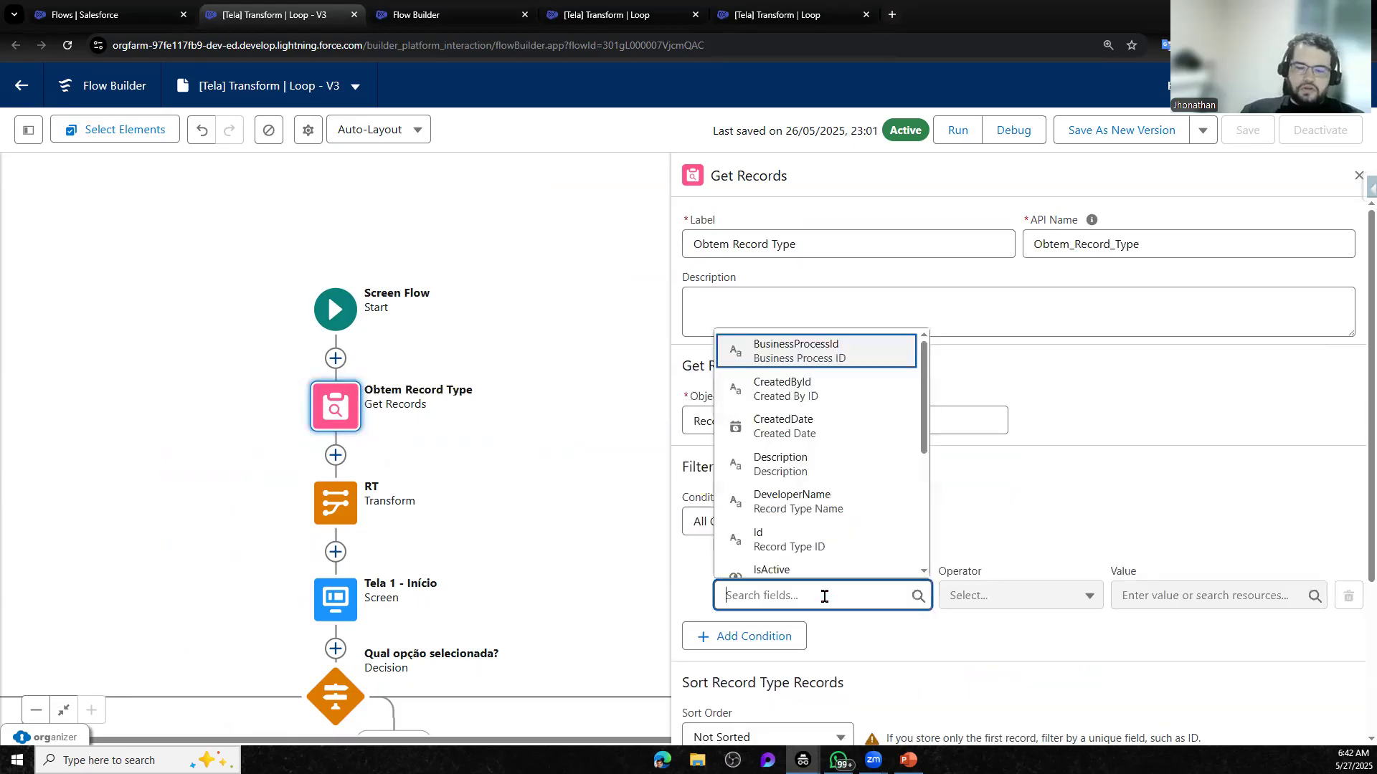
pyautogui.write('na')
pyautogui.hotkey('ctrl', 'a')
pyautogui.write('deve')
pyautogui.click(818, 570)
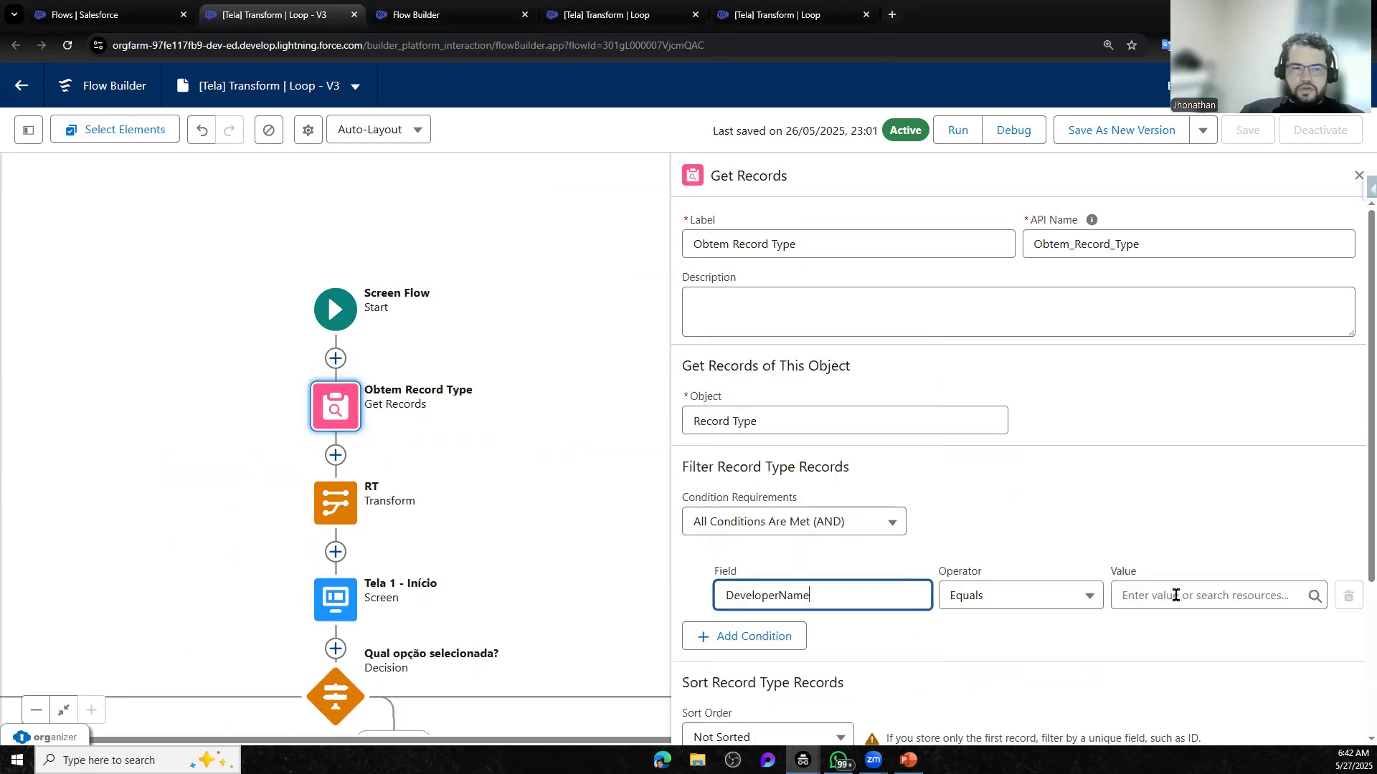
pyautogui.click(1175, 595)
pyautogui.write('Oportunidade 2')
pyautogui.click(757, 509)
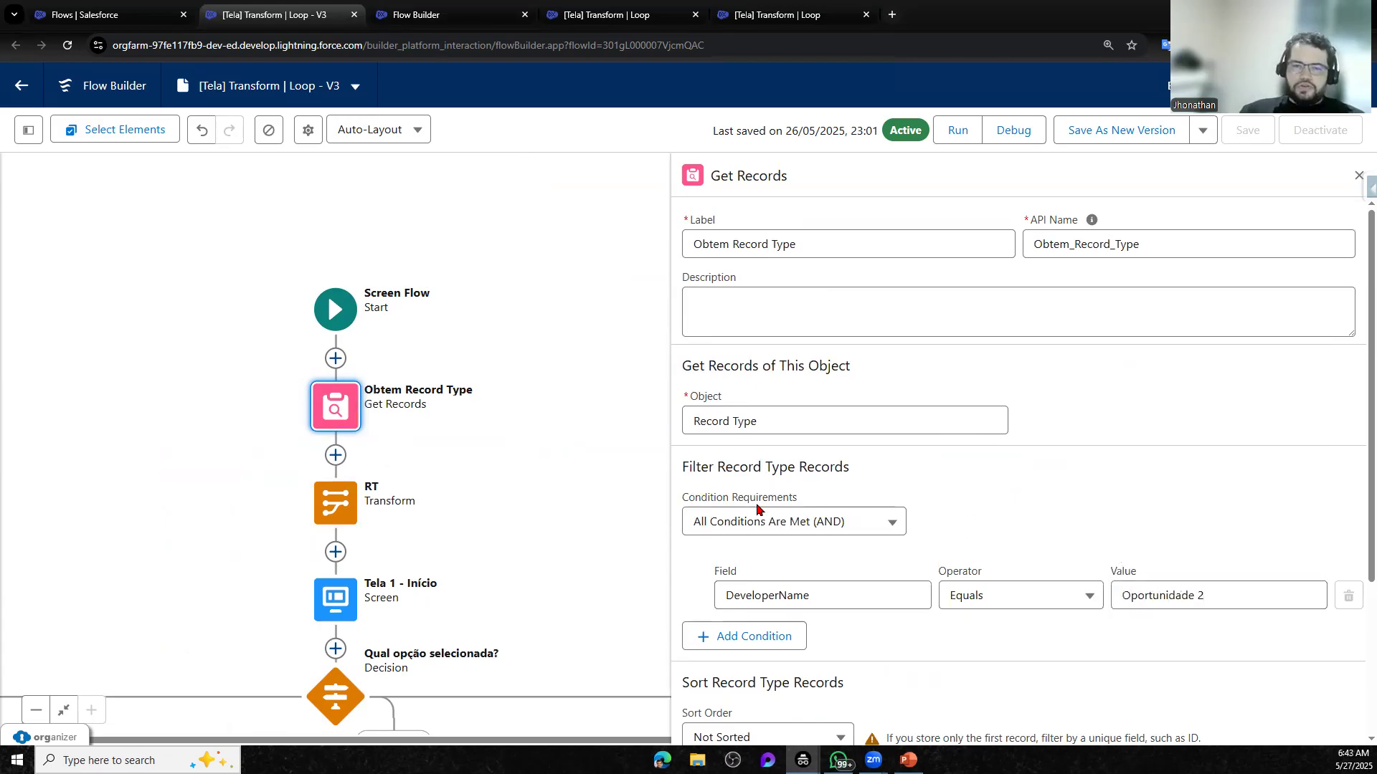
pyautogui.scroll(-3, 844, 605)
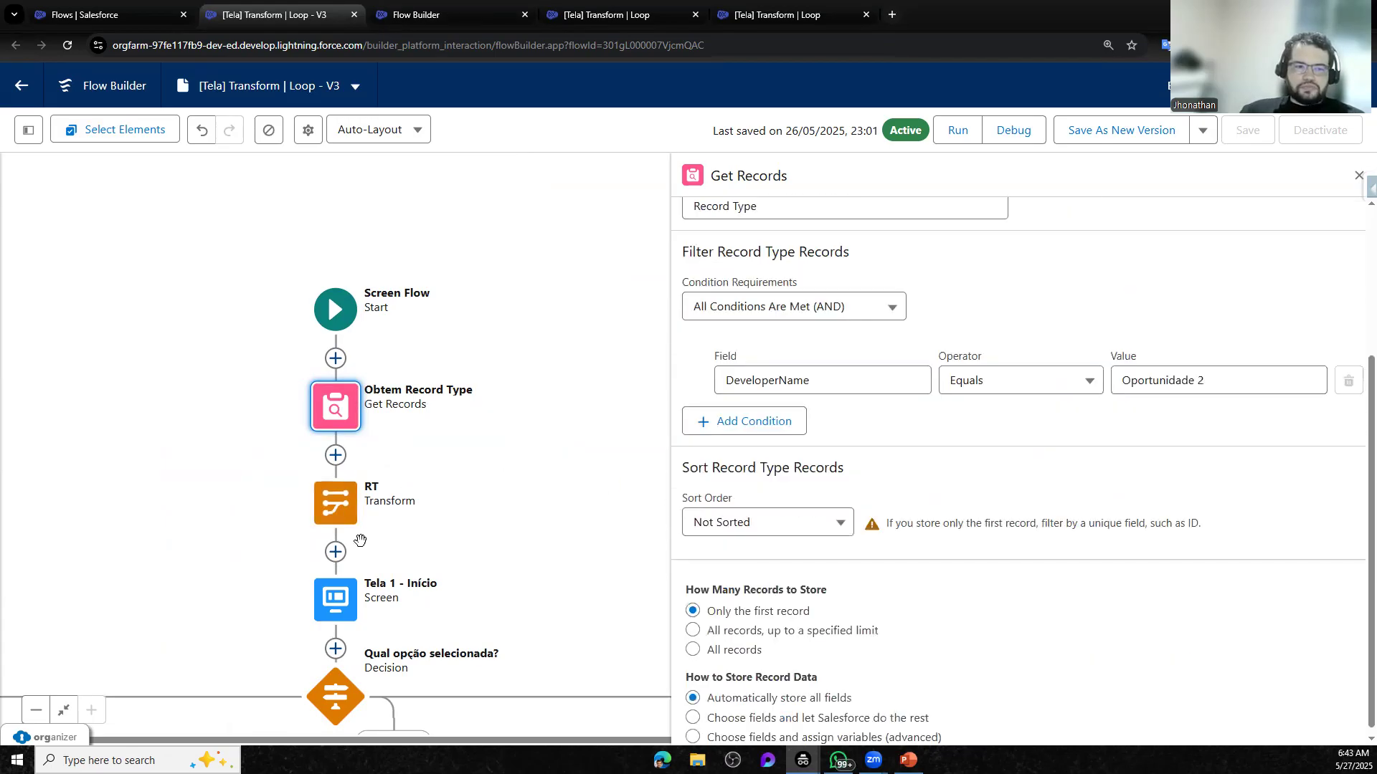
# Add the Record Type from Obtem_Record_Type as a second source in the RT transform
pyautogui.click(336, 502)
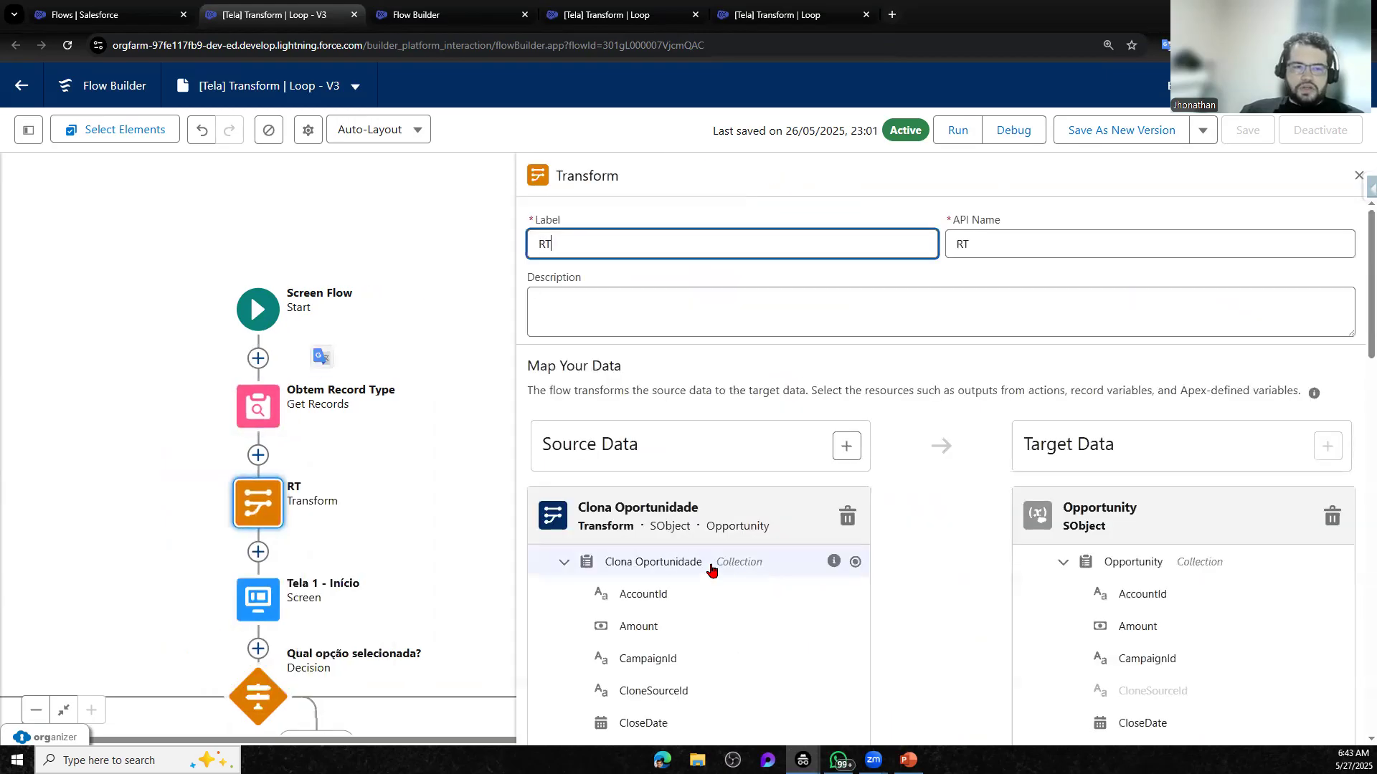
pyautogui.scroll(-1, 781, 560)
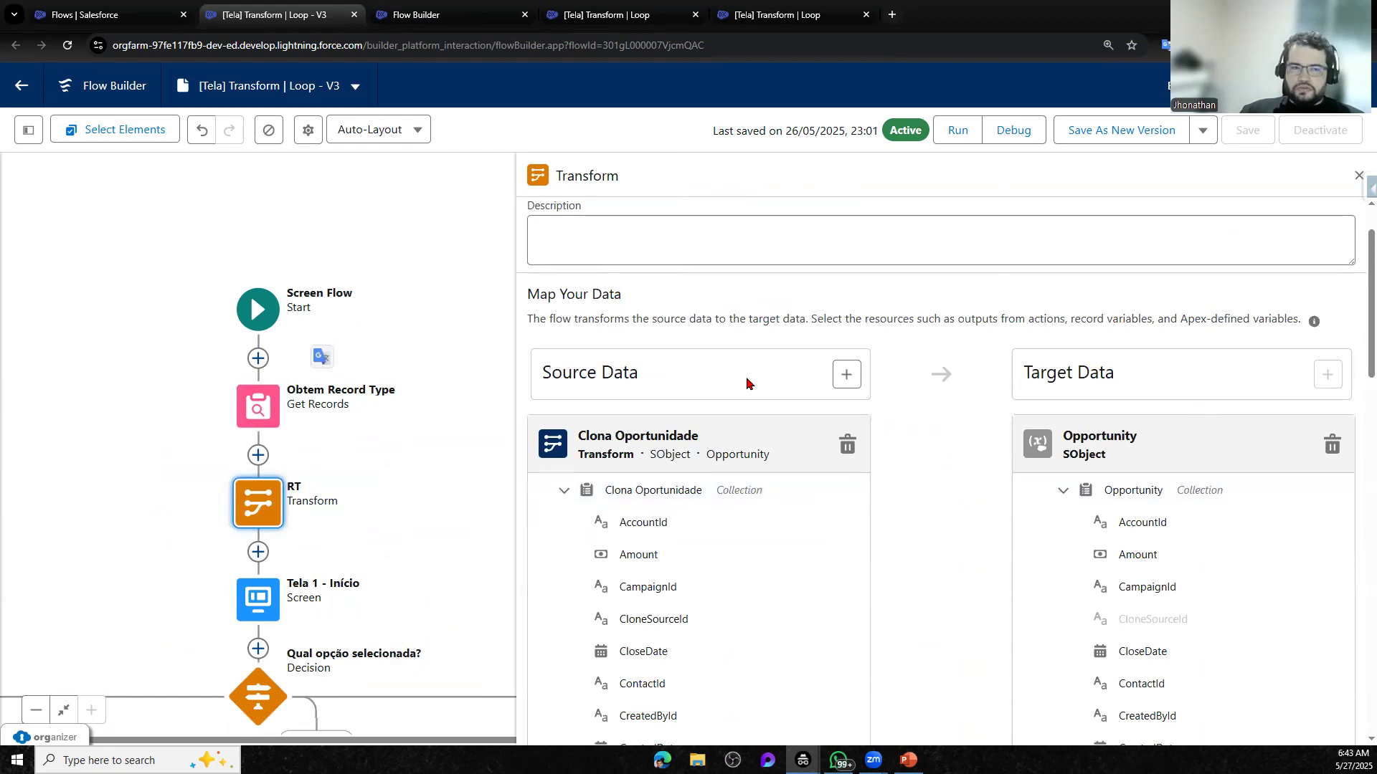
pyautogui.moveTo(542, 374); pyautogui.dragTo(666, 379)
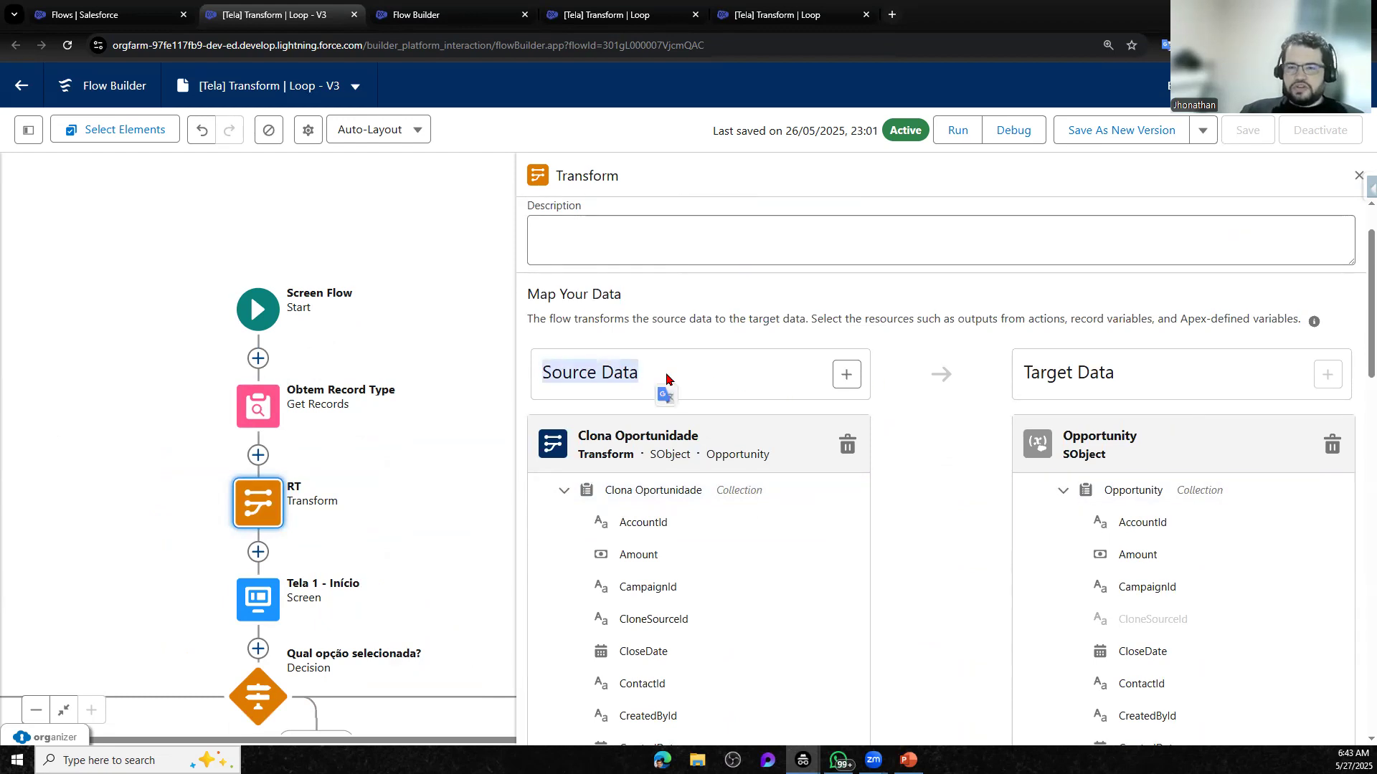
pyautogui.click(564, 489)
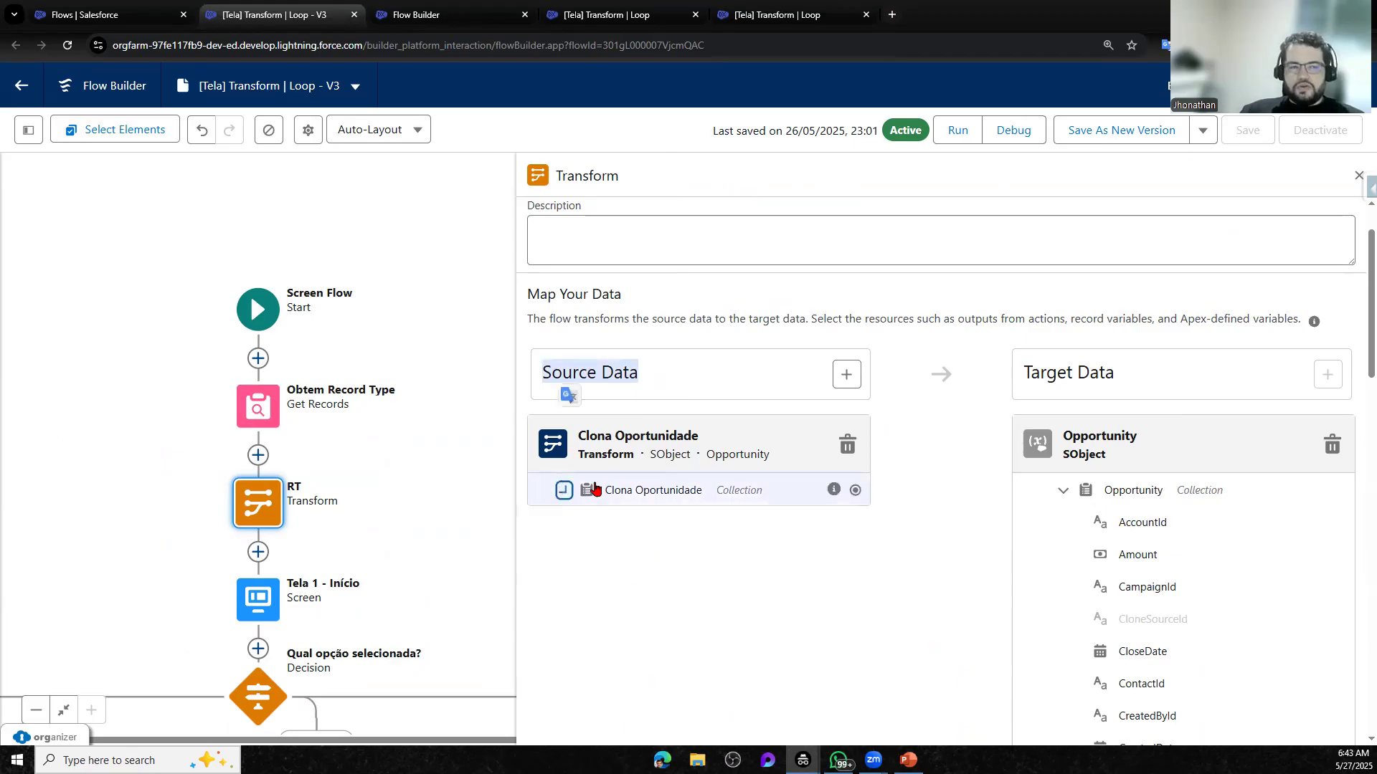
pyautogui.click(848, 378)
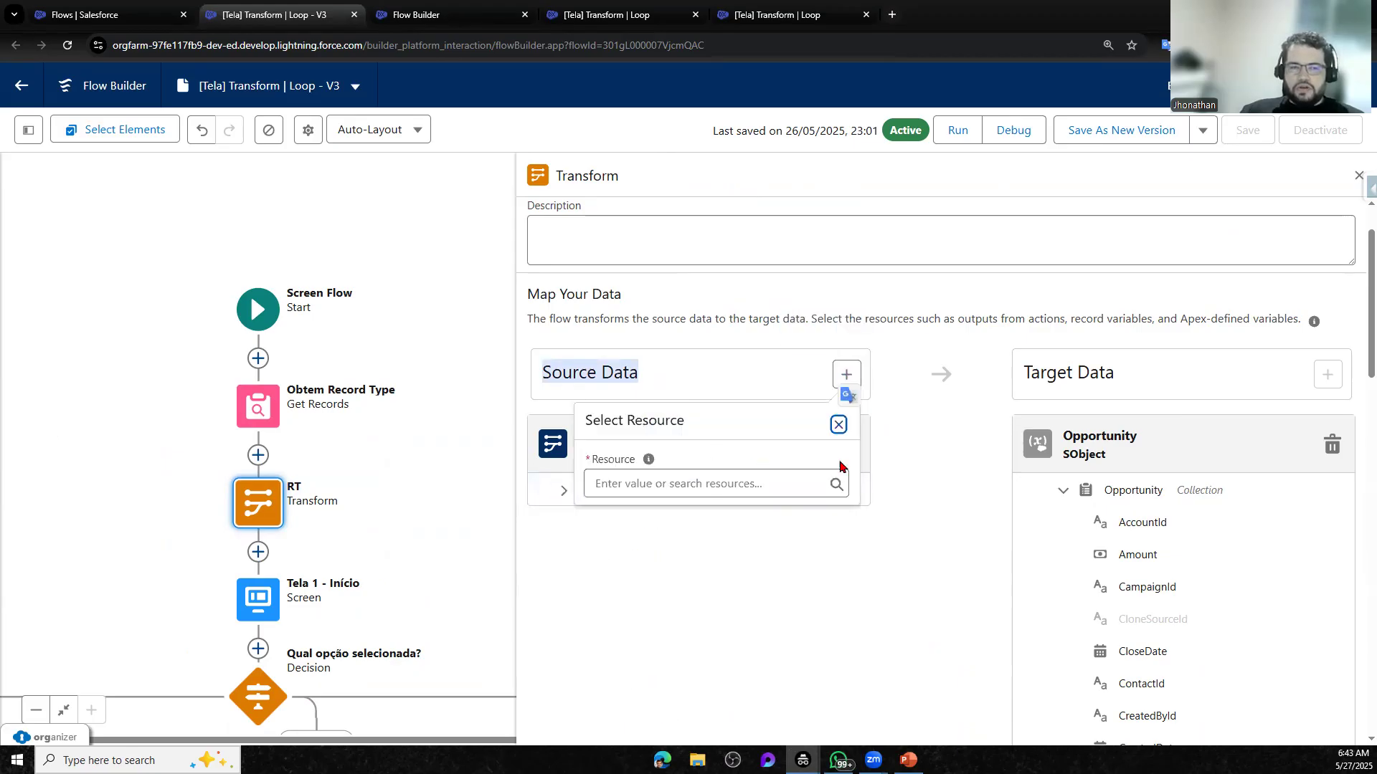
pyautogui.click(1001, 472)
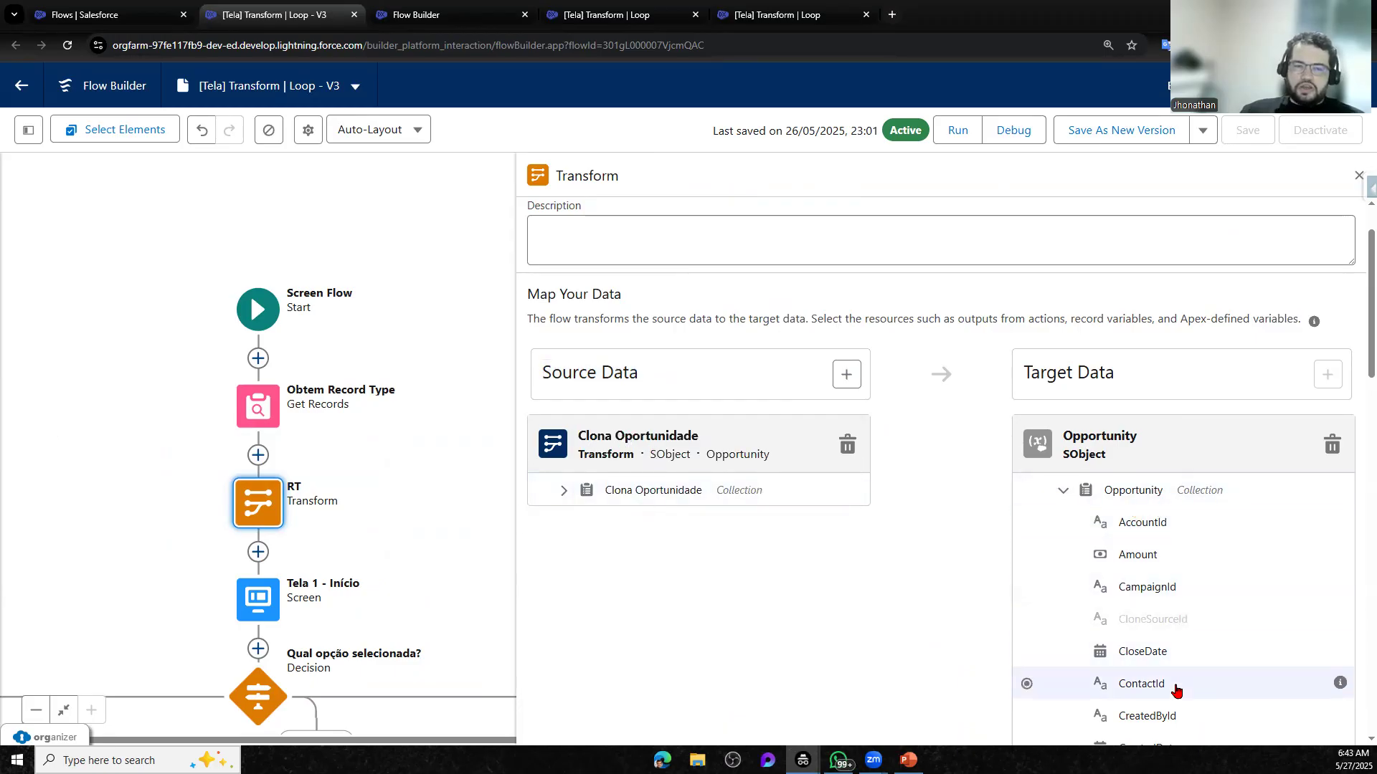
pyautogui.click(839, 377)
pyautogui.click(654, 484)
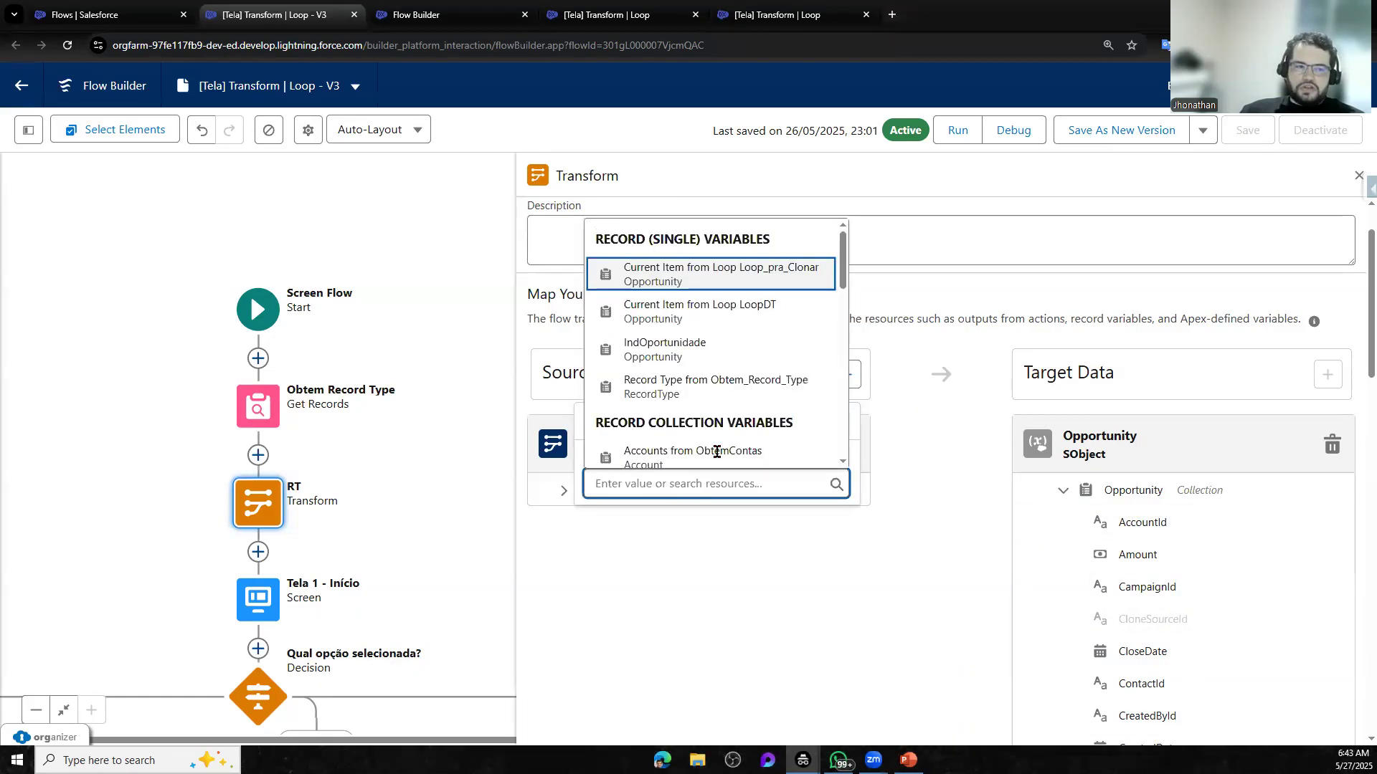
pyautogui.click(670, 394)
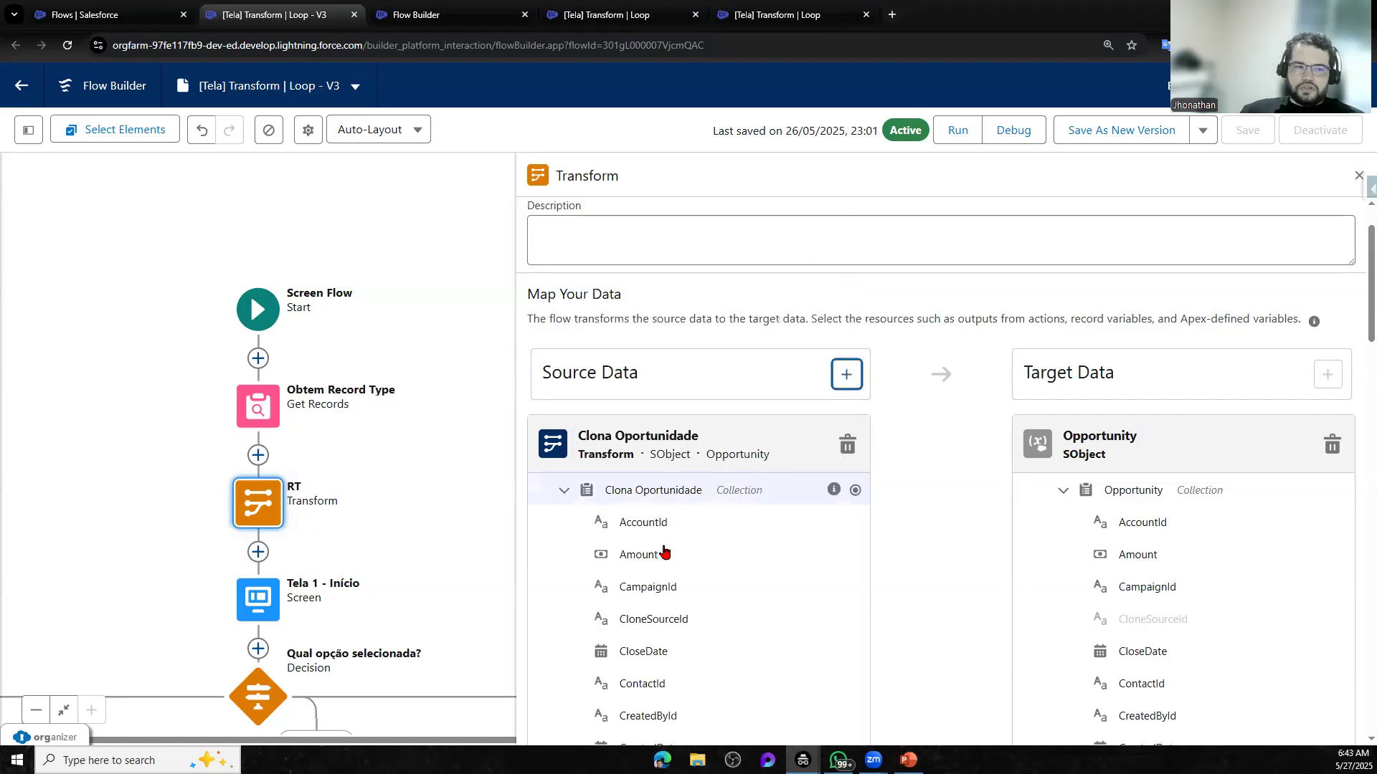
# Collapse both source resources in the RT transform and look through the resources available as further source data
pyautogui.click(564, 499)
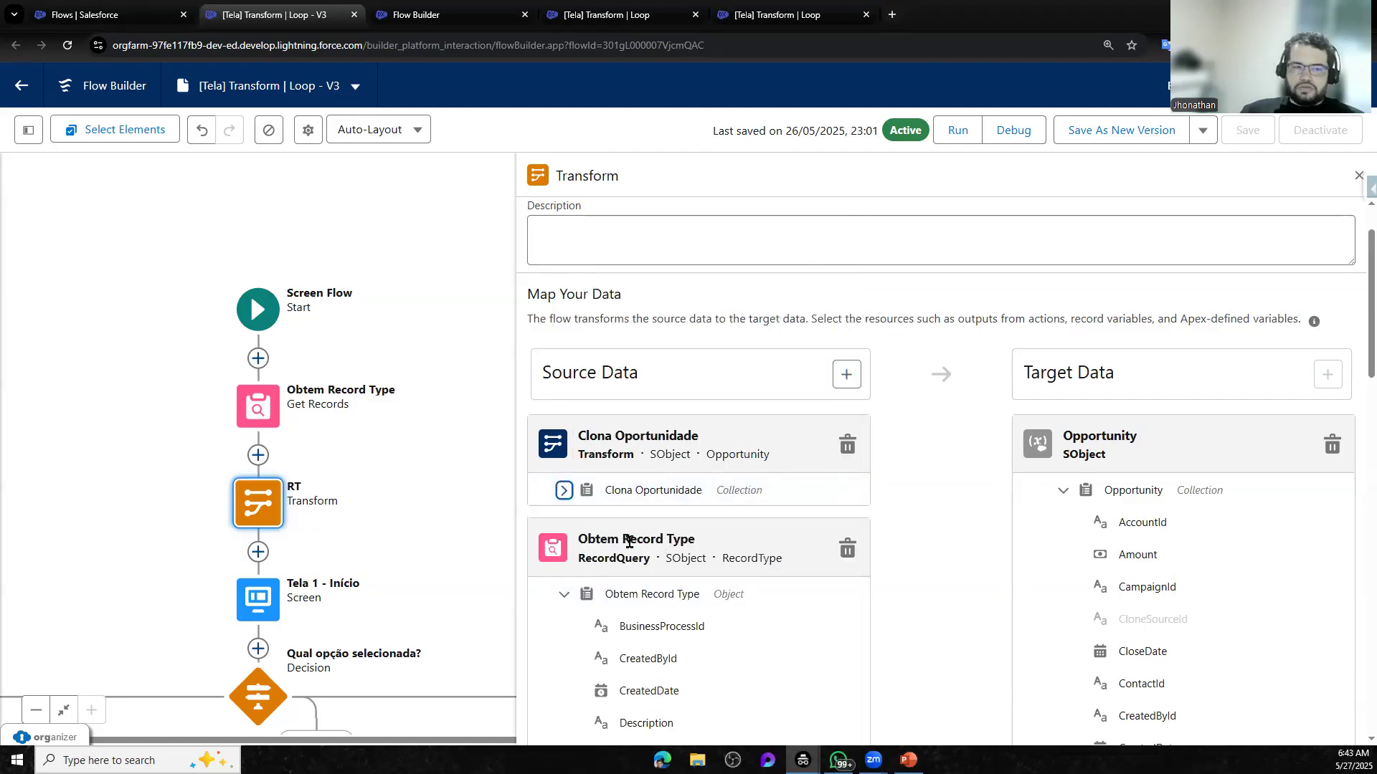
pyautogui.scroll(-3, 659, 552)
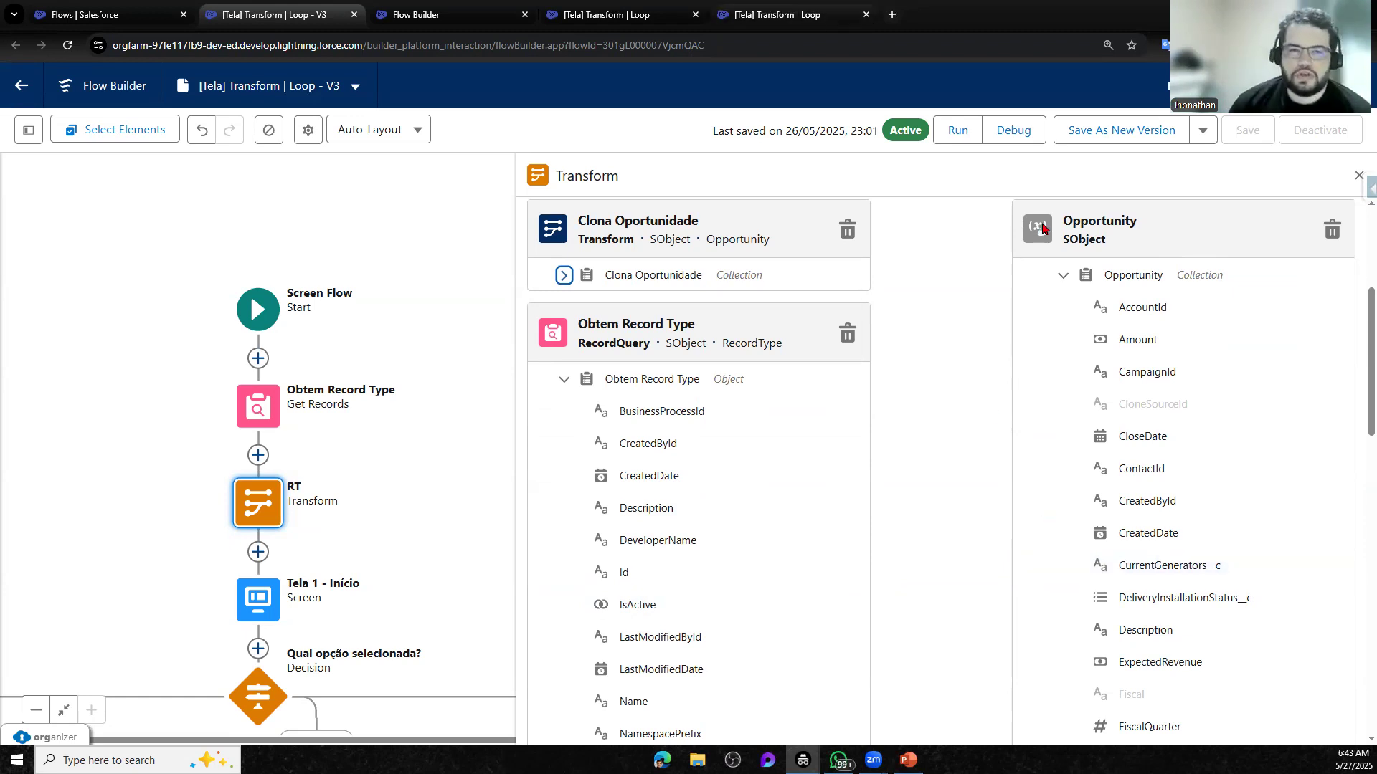
pyautogui.click(565, 374)
pyautogui.scroll(1, 625, 357)
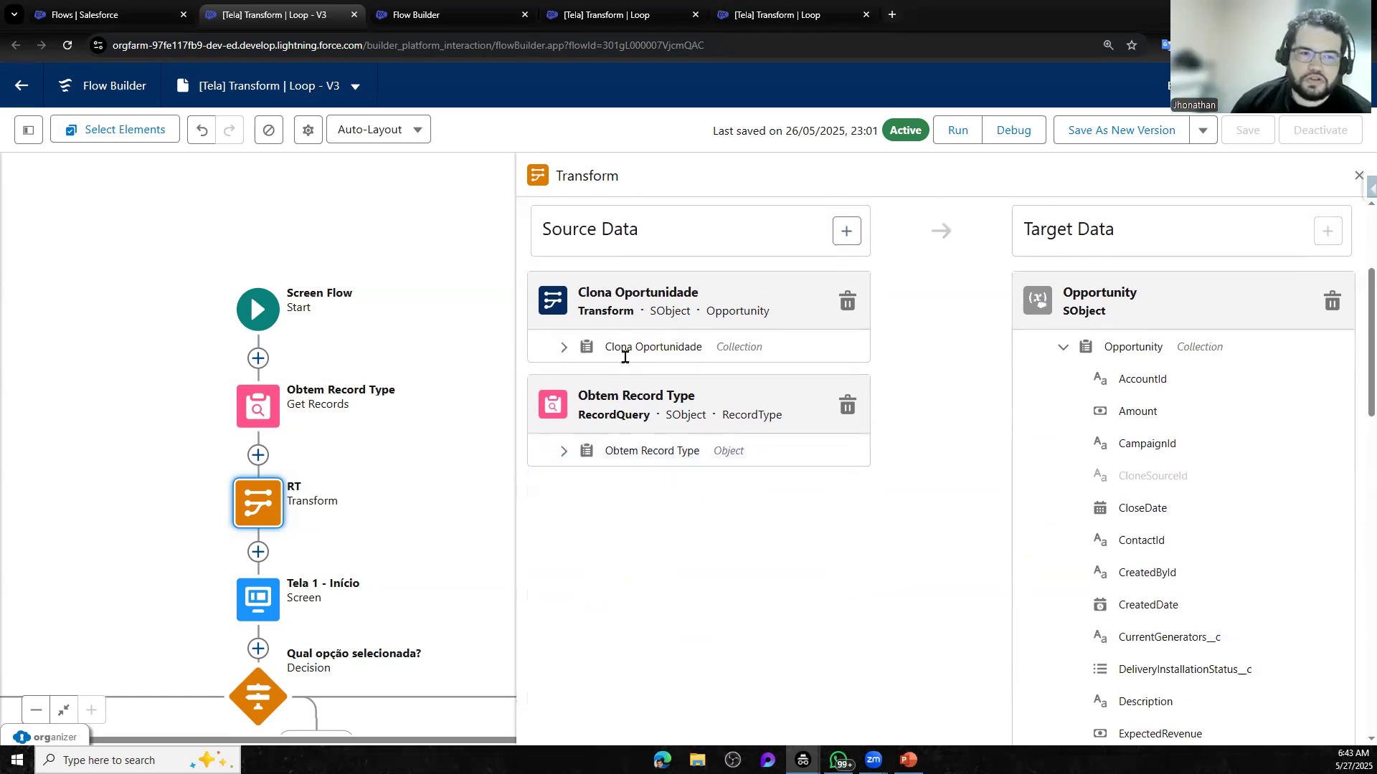
pyautogui.click(847, 230)
pyautogui.click(715, 331)
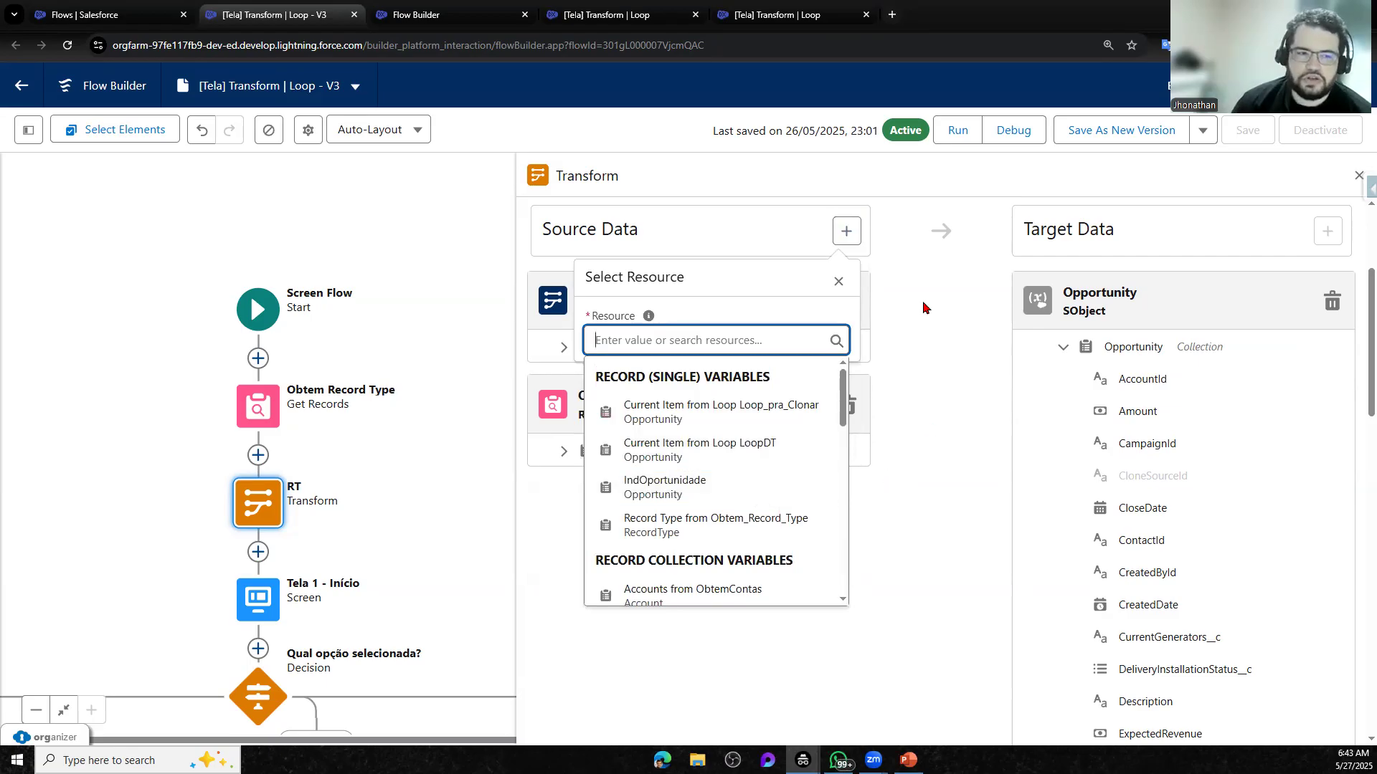
pyautogui.click(889, 266)
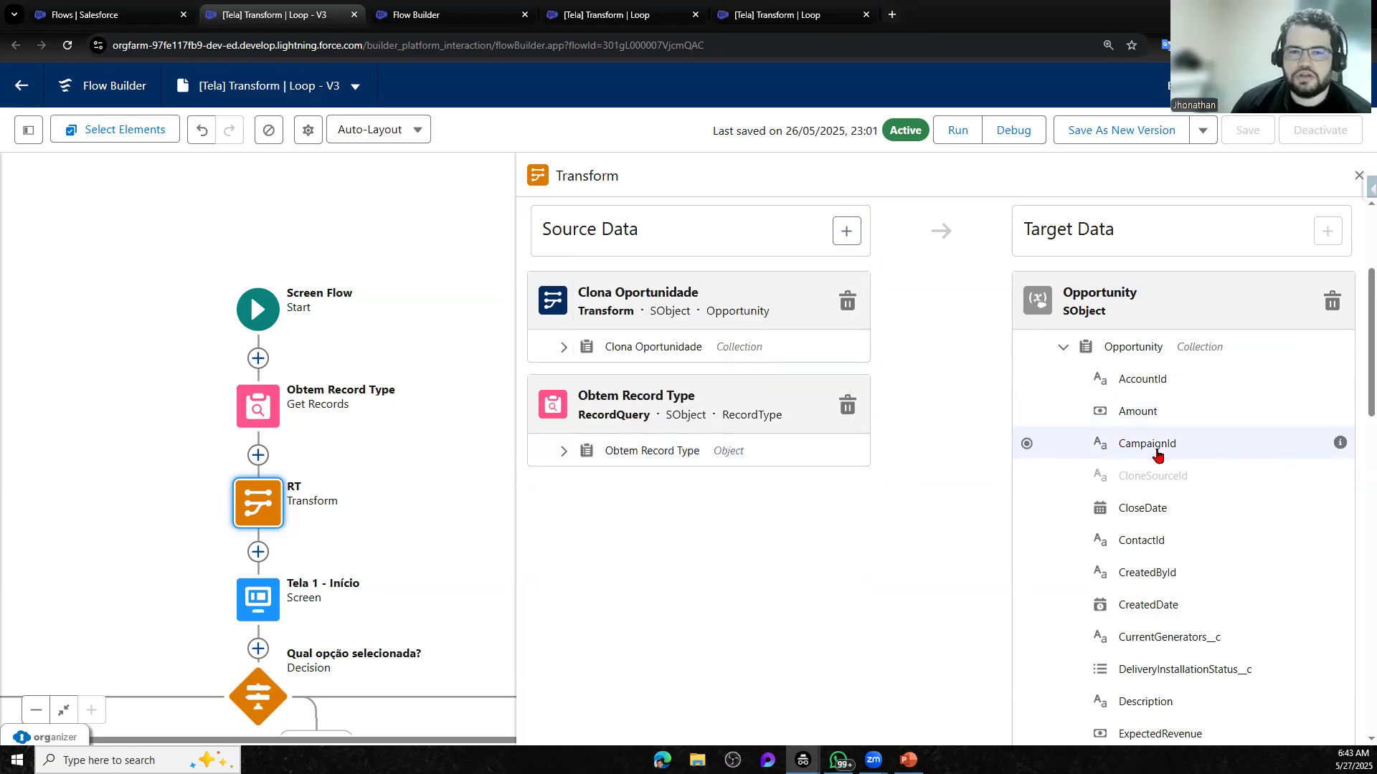
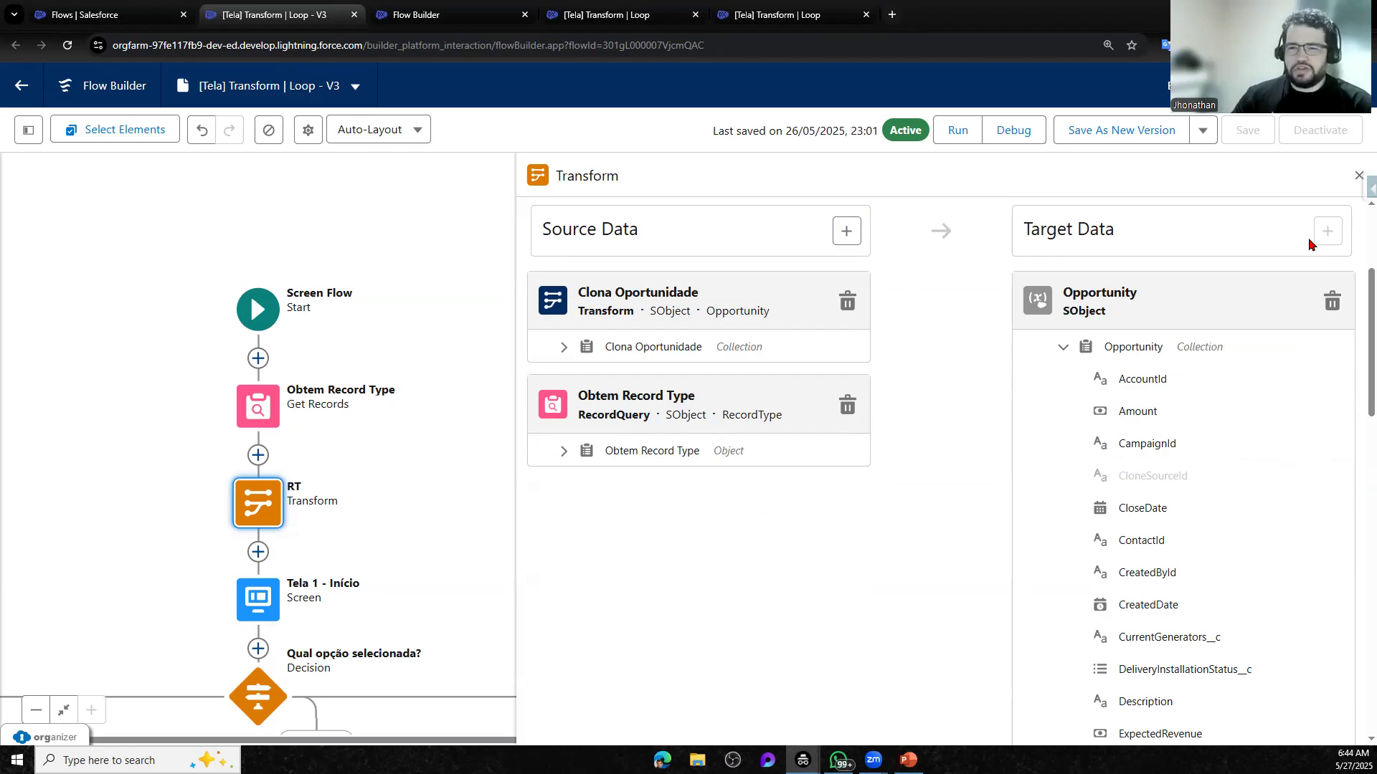
pyautogui.moveTo(636, 228); pyautogui.dragTo(529, 244)
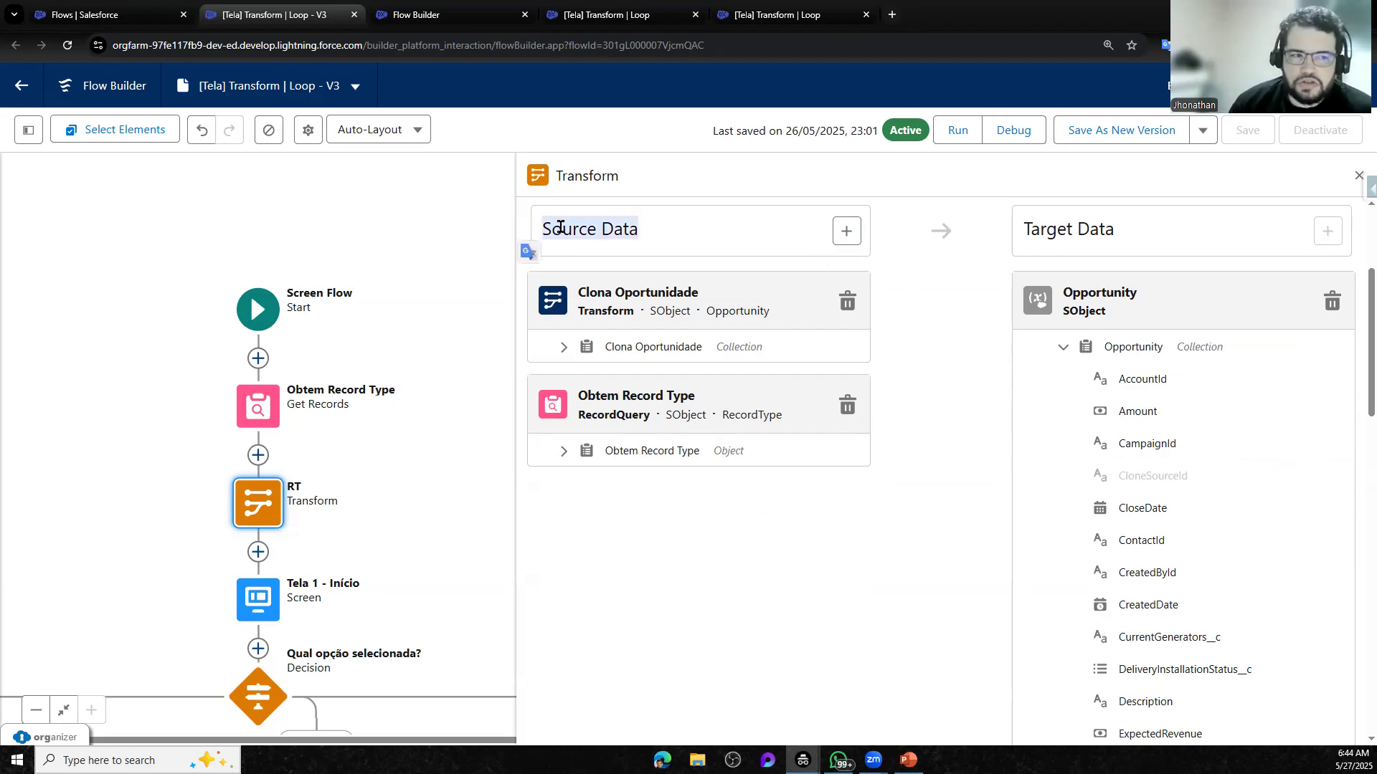
pyautogui.click(726, 528)
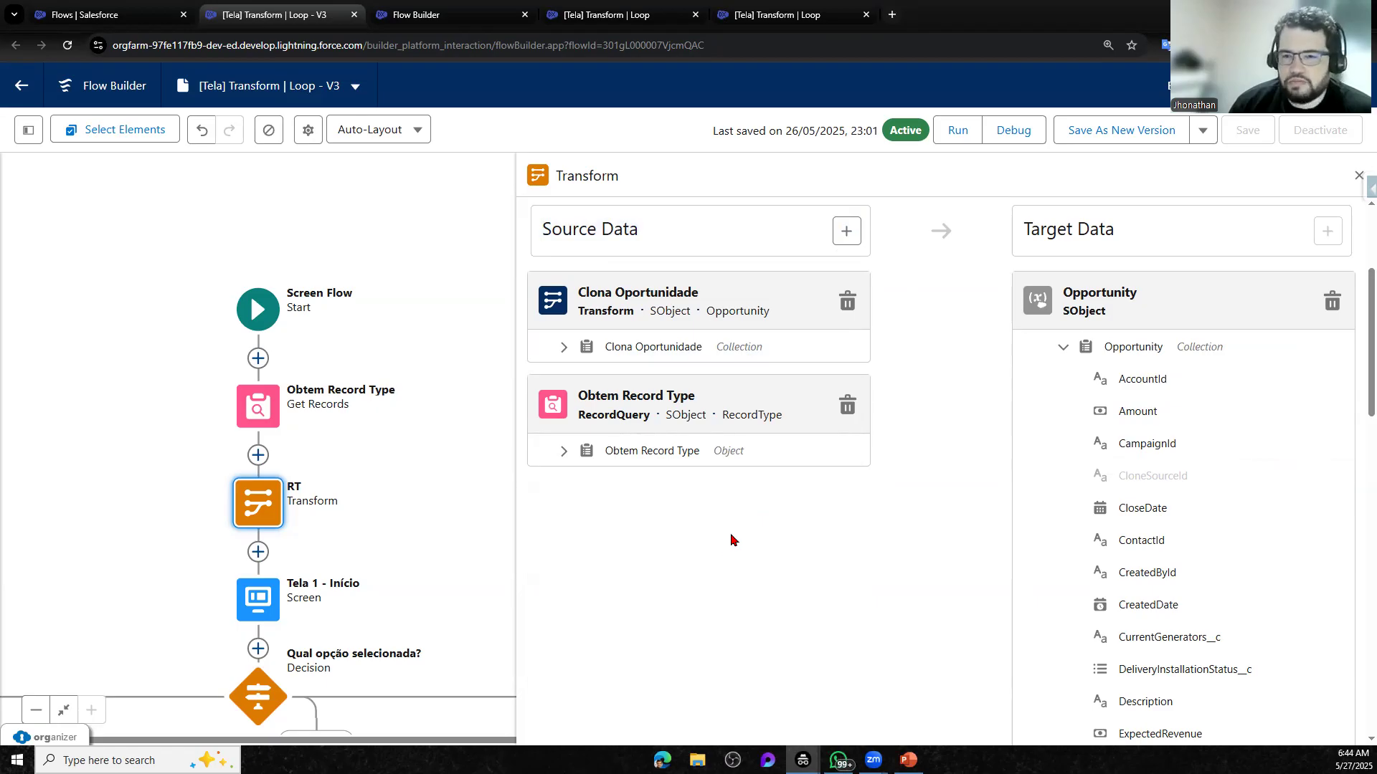
# Add the Obtem Todas as Contas account collection as a third source of the transform and remove it again
pyautogui.moveTo(852, 360)
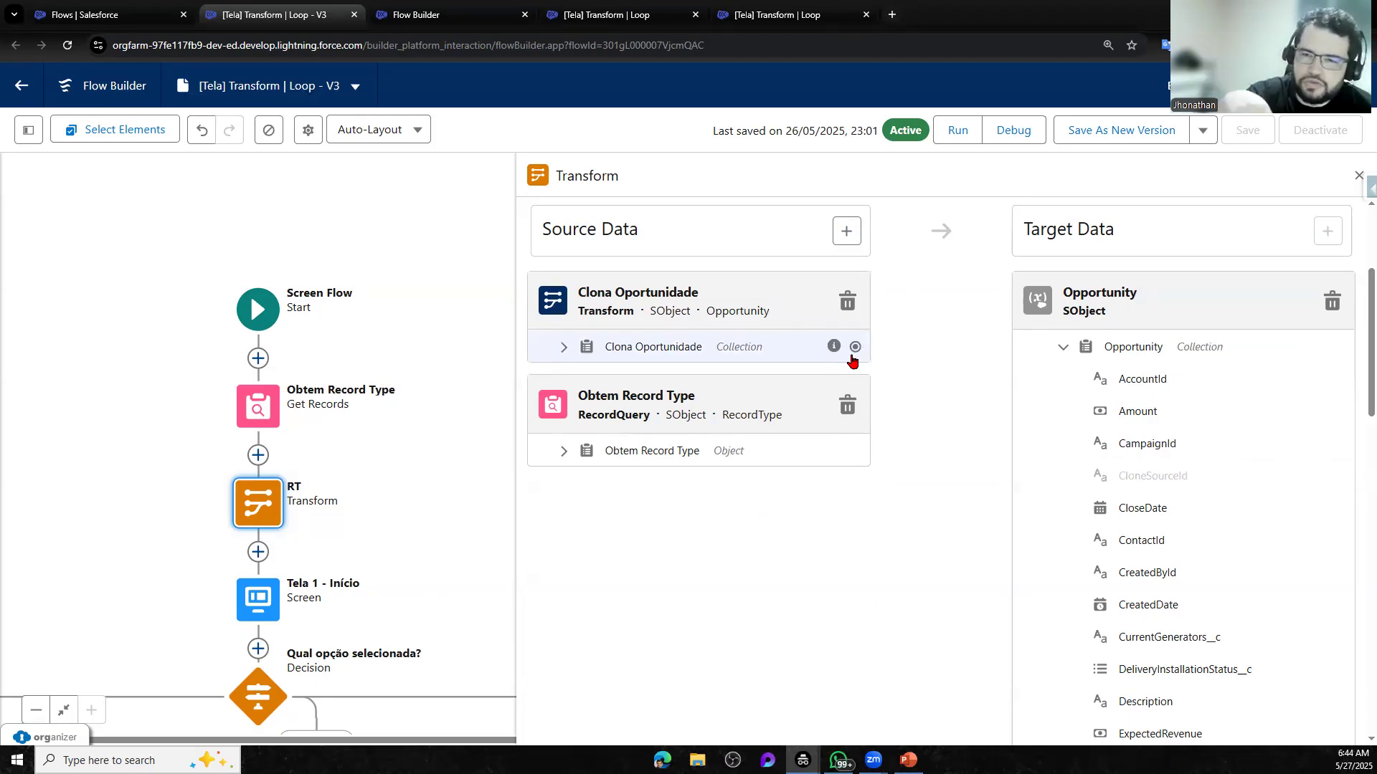
pyautogui.click(847, 233)
pyautogui.click(659, 350)
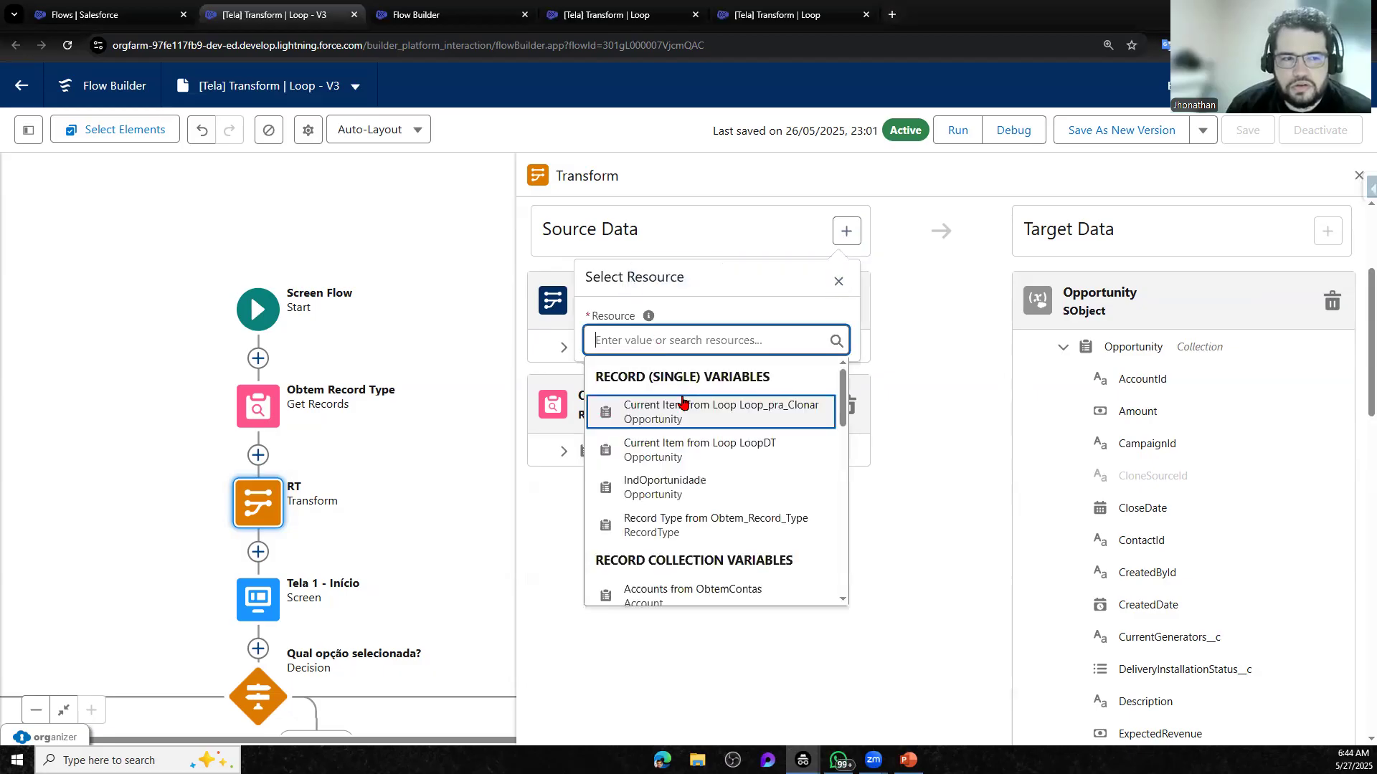
pyautogui.scroll(-2, 713, 502)
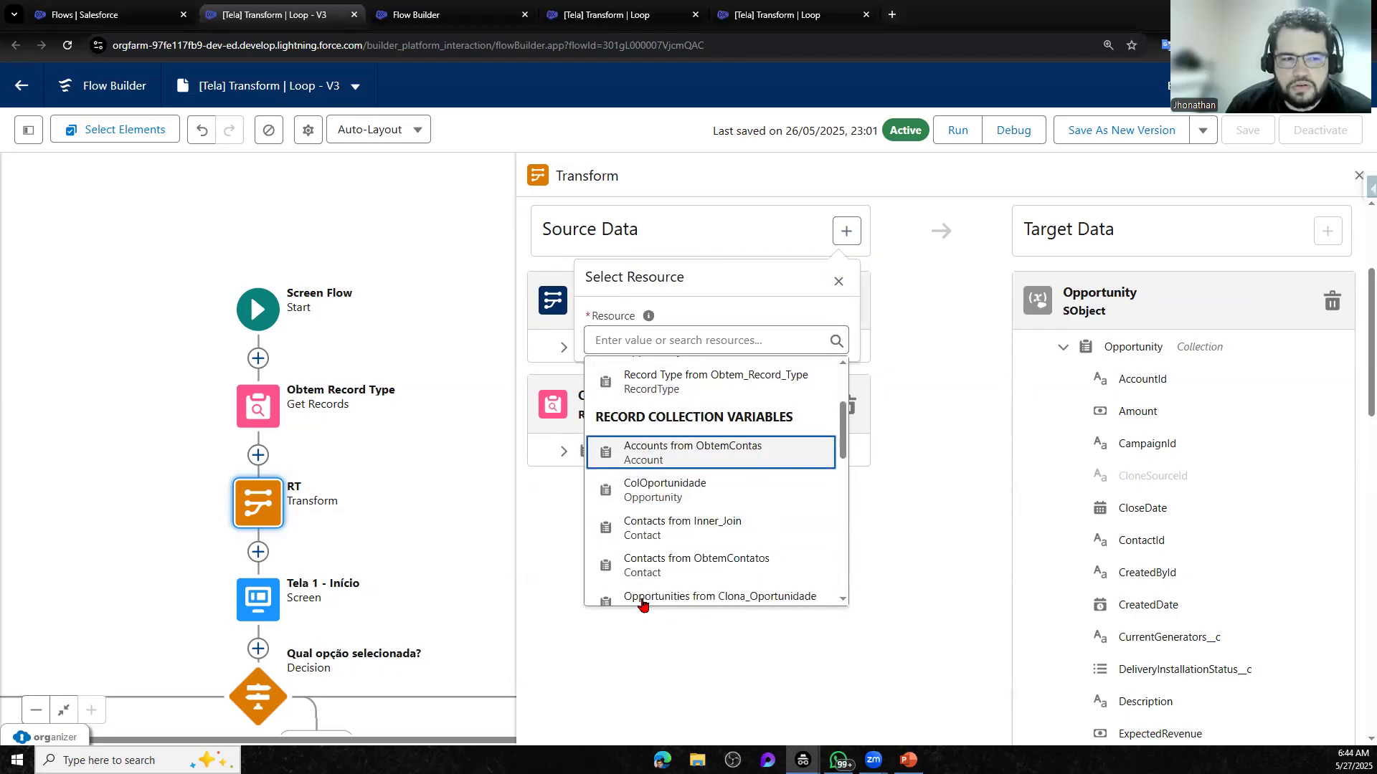
pyautogui.click(645, 599)
pyautogui.click(563, 347)
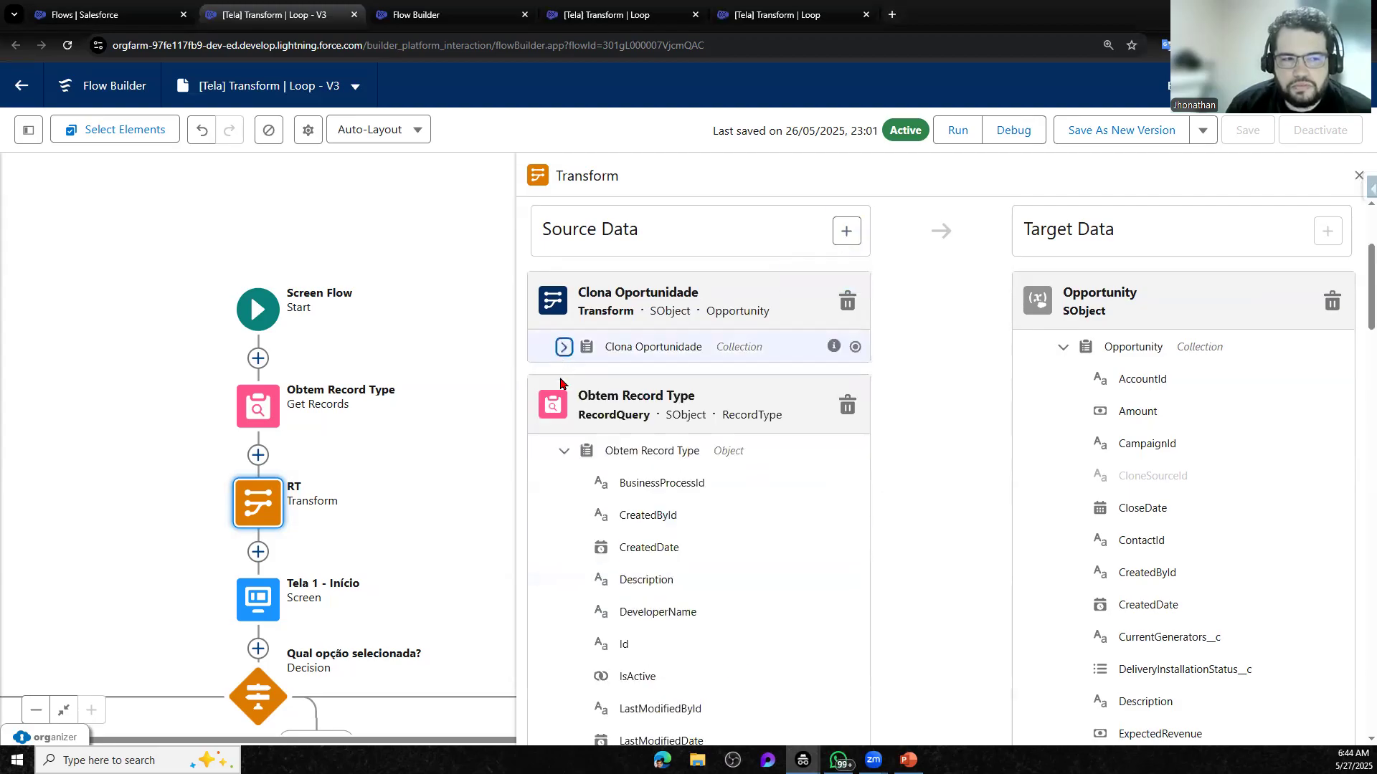
pyautogui.click(565, 453)
pyautogui.click(564, 554)
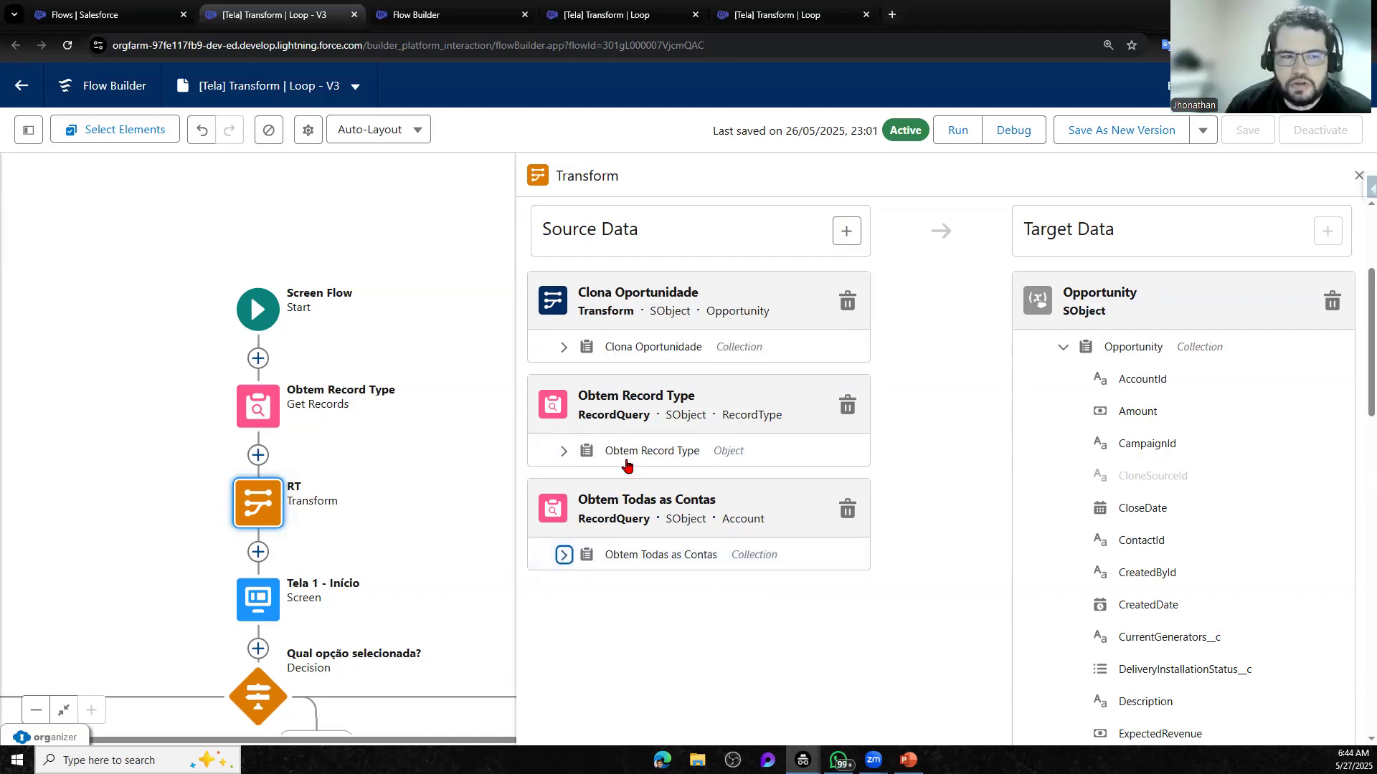
pyautogui.click(849, 521)
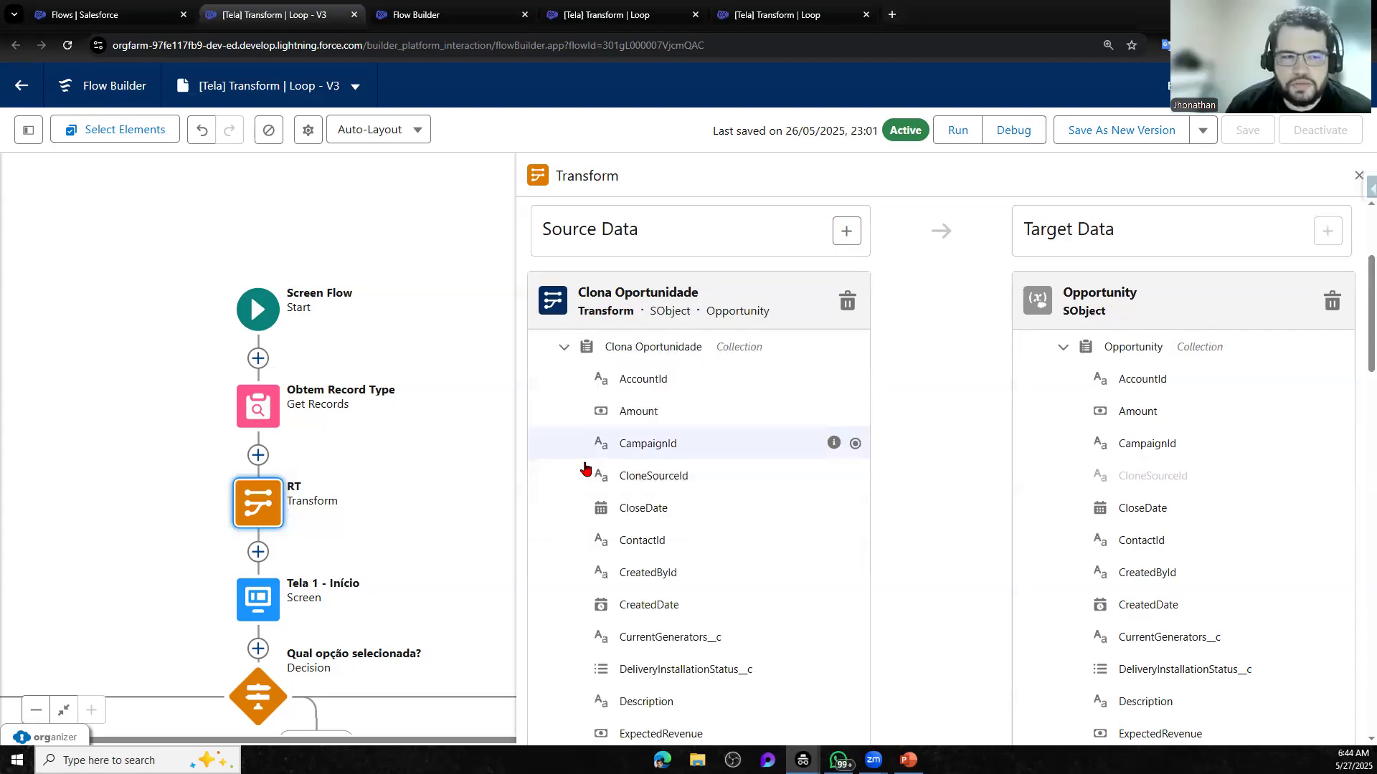
# Start a mapping from the Id of Obtem Record Type and look through the target Opportunity fields for a match
pyautogui.click(562, 347)
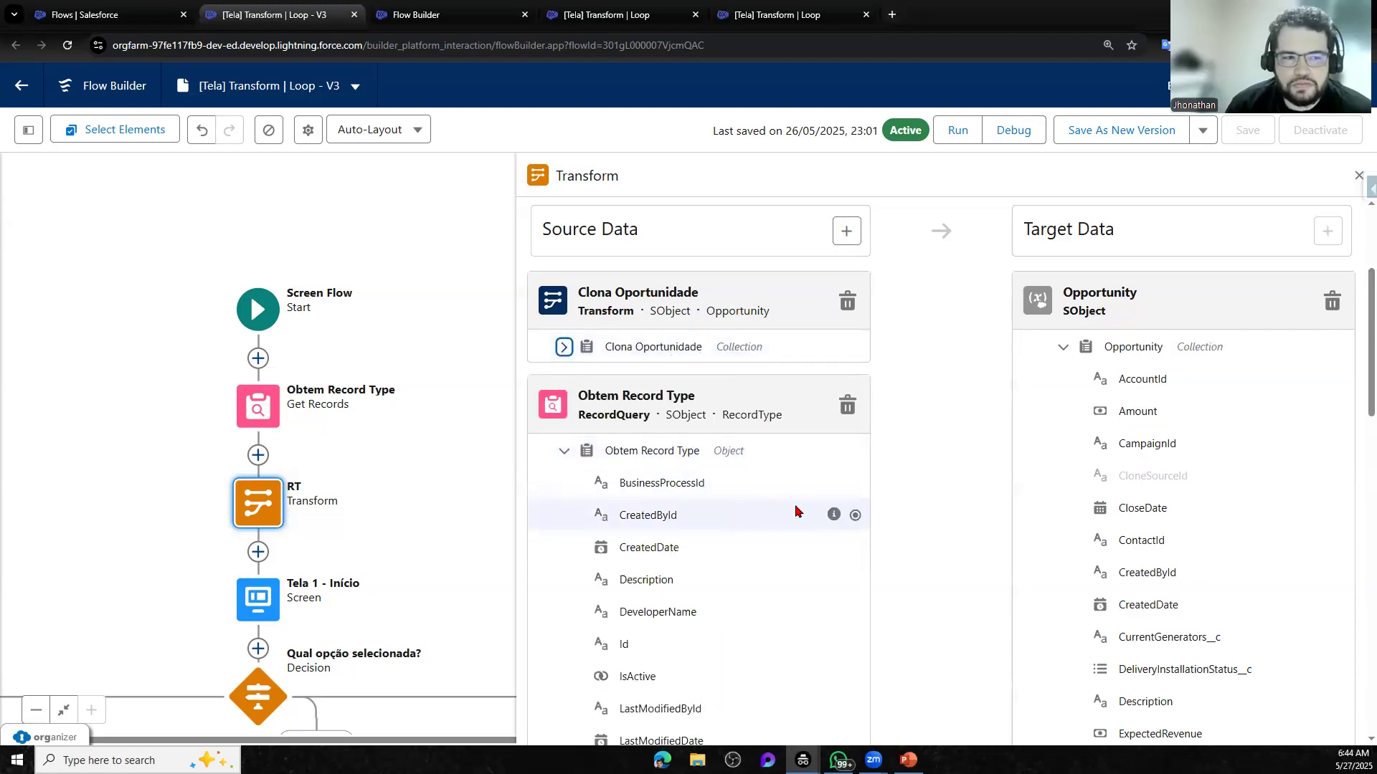
pyautogui.scroll(-2, 825, 530)
pyautogui.click(854, 503)
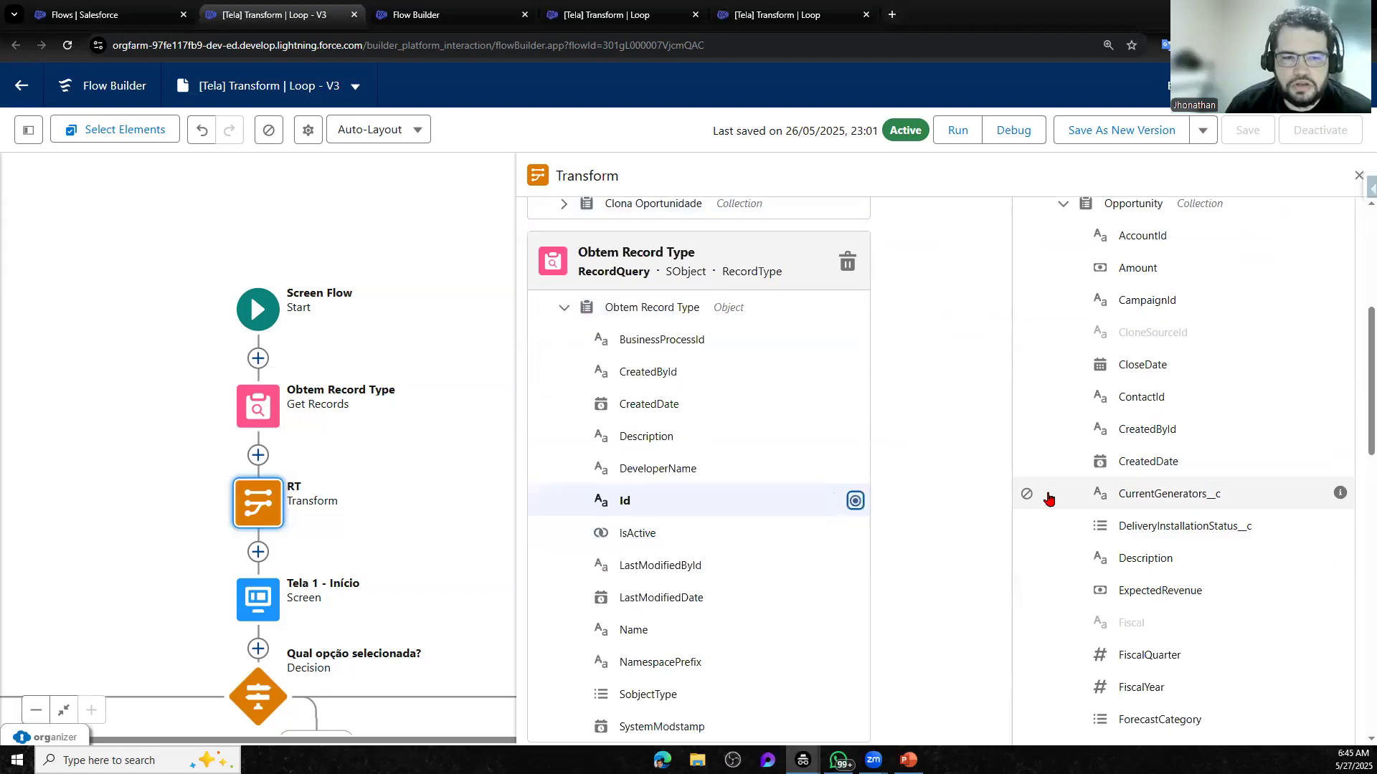
pyautogui.scroll(-8, 1049, 498)
pyautogui.scroll(10, 1037, 562)
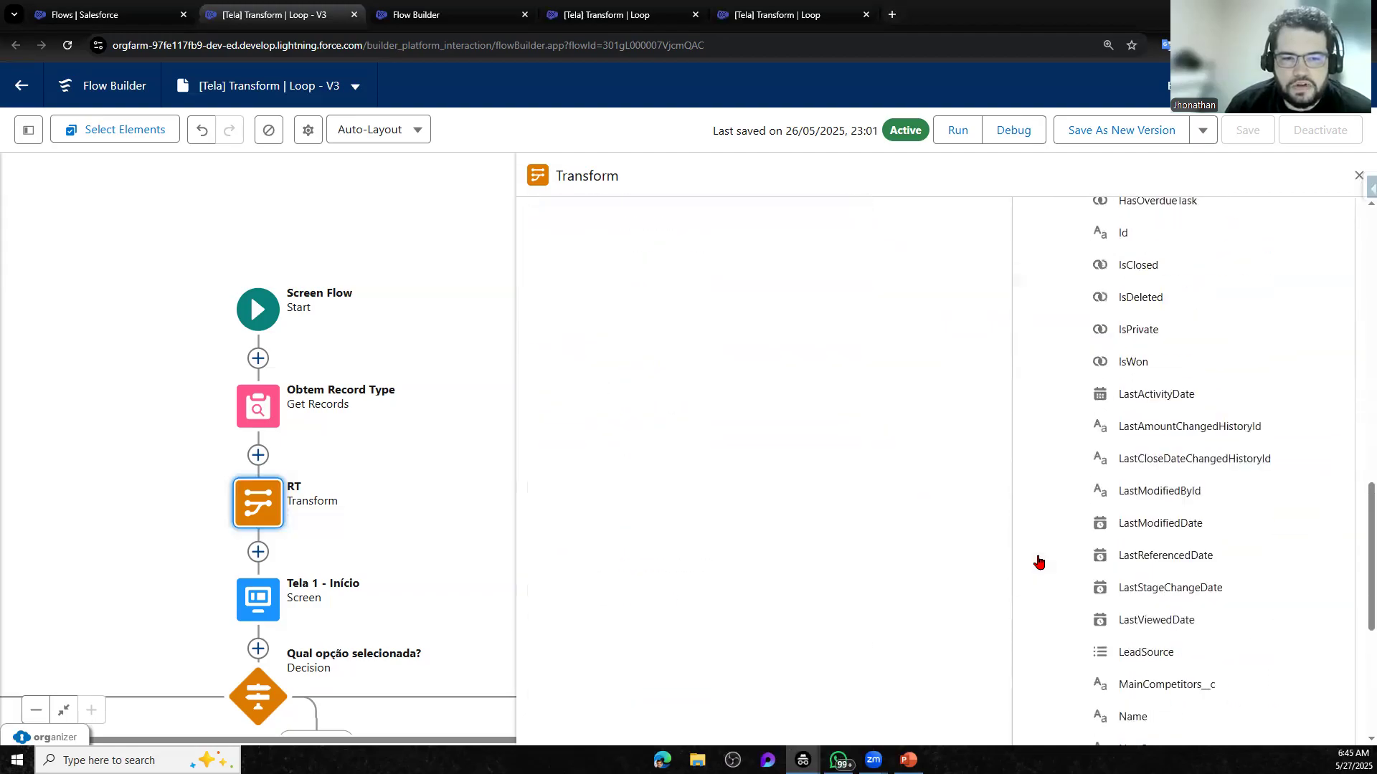
pyautogui.moveTo(1026, 373)
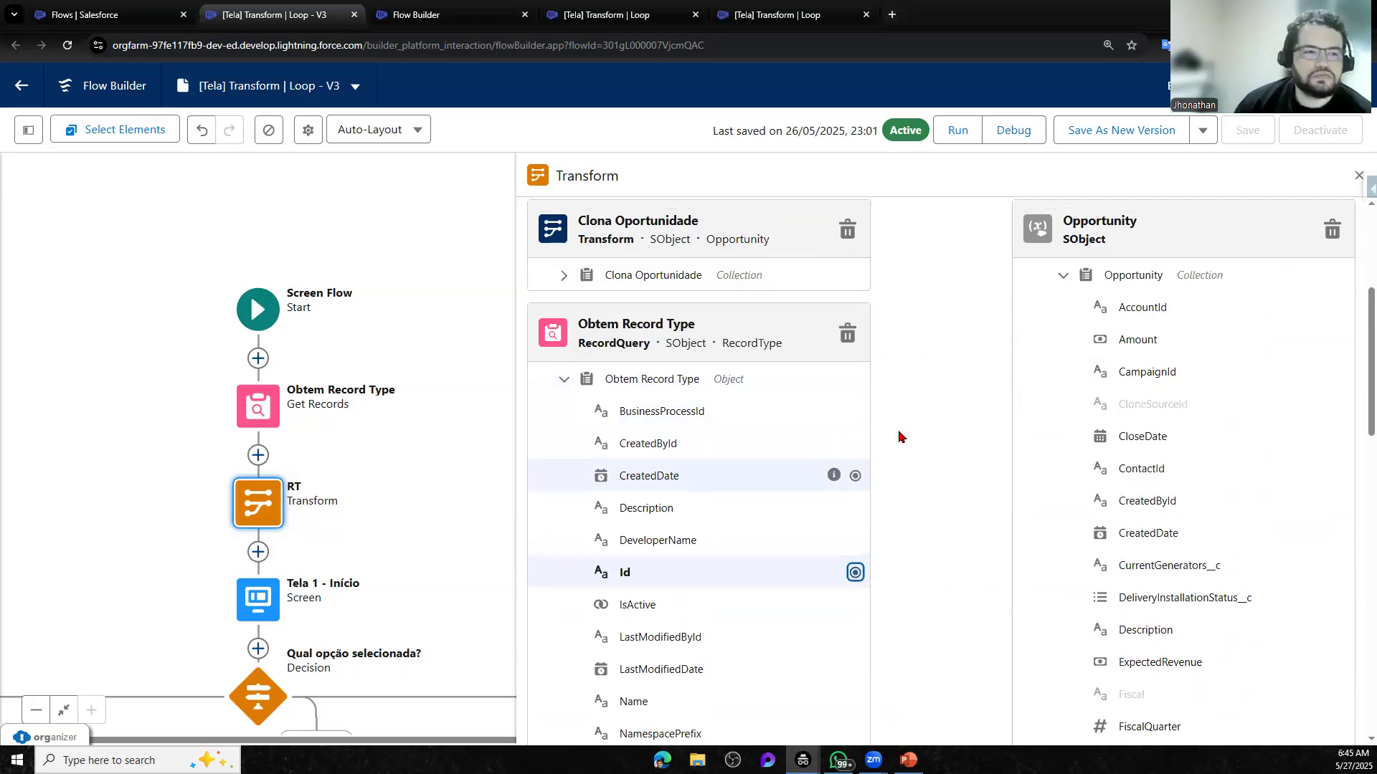
# Remove the Obtem Record Type and Clona Oportunidade sources and the Opportunity target from the RT transform
pyautogui.click(848, 333)
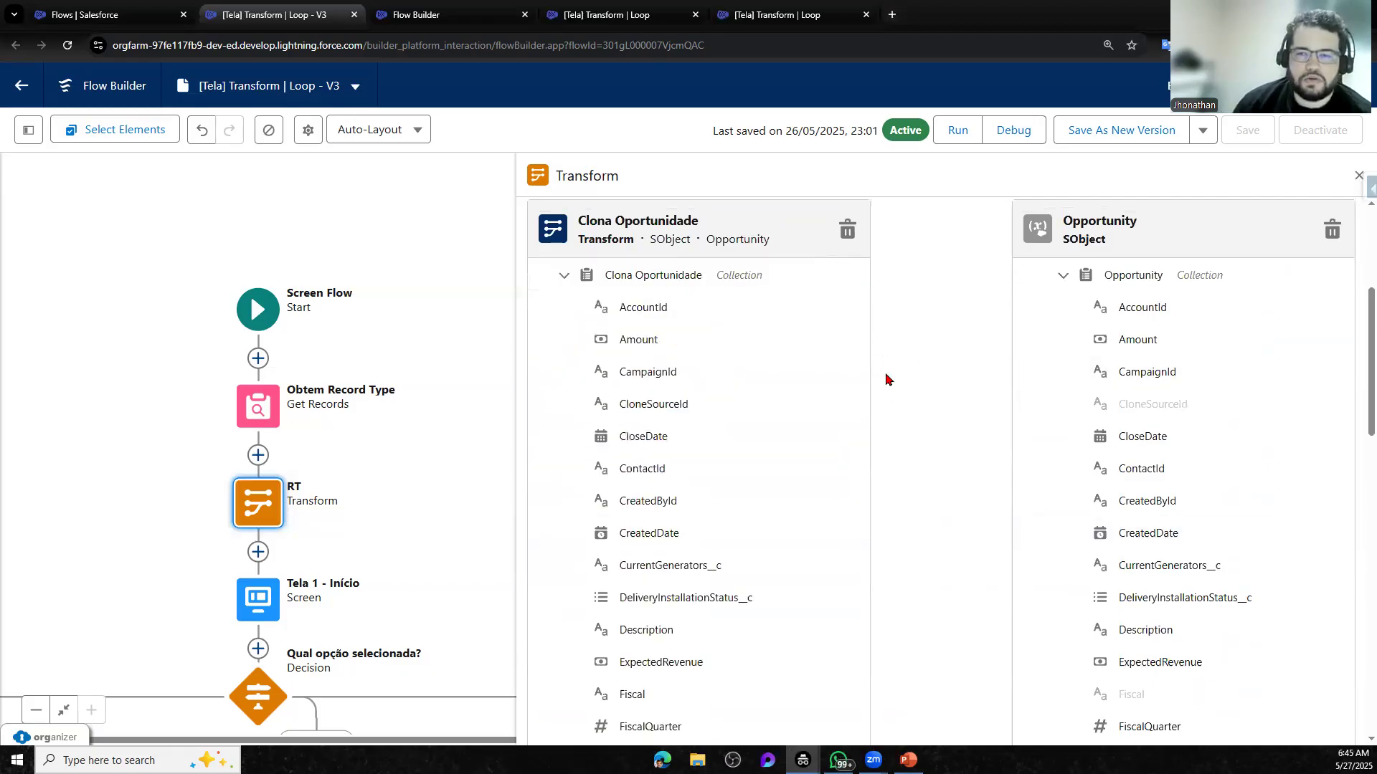
pyautogui.click(1331, 232)
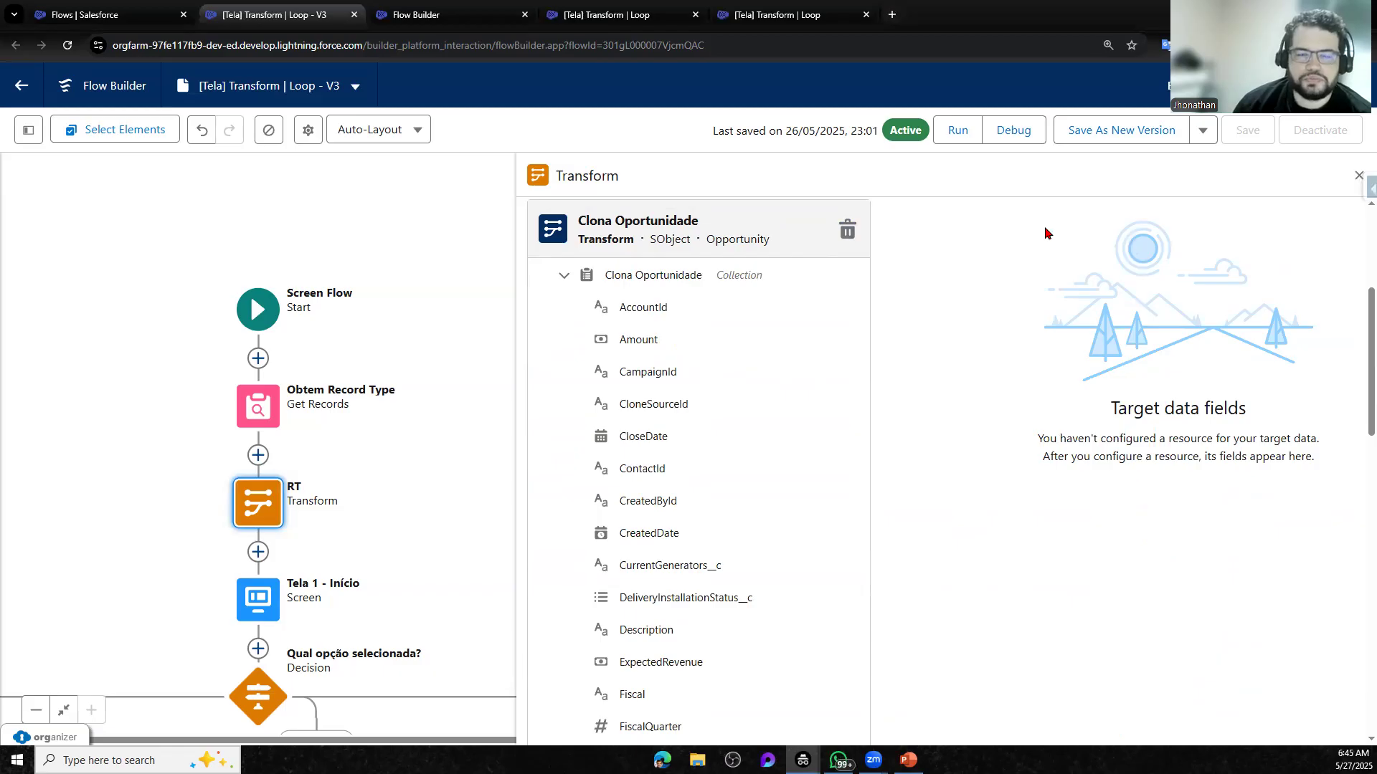
pyautogui.click(847, 230)
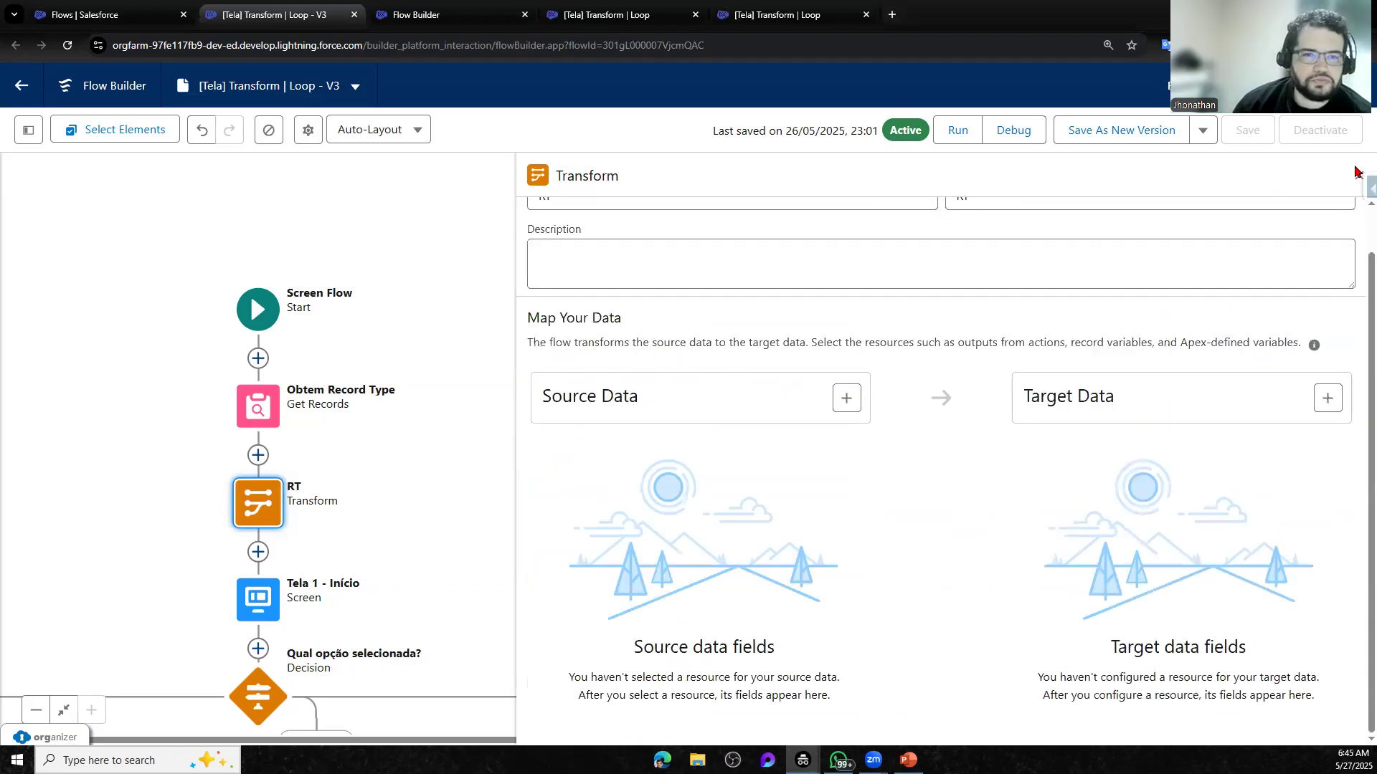
# Switch to the other Flow Builder tab and create a new Screen Flow
pyautogui.click(418, 18)
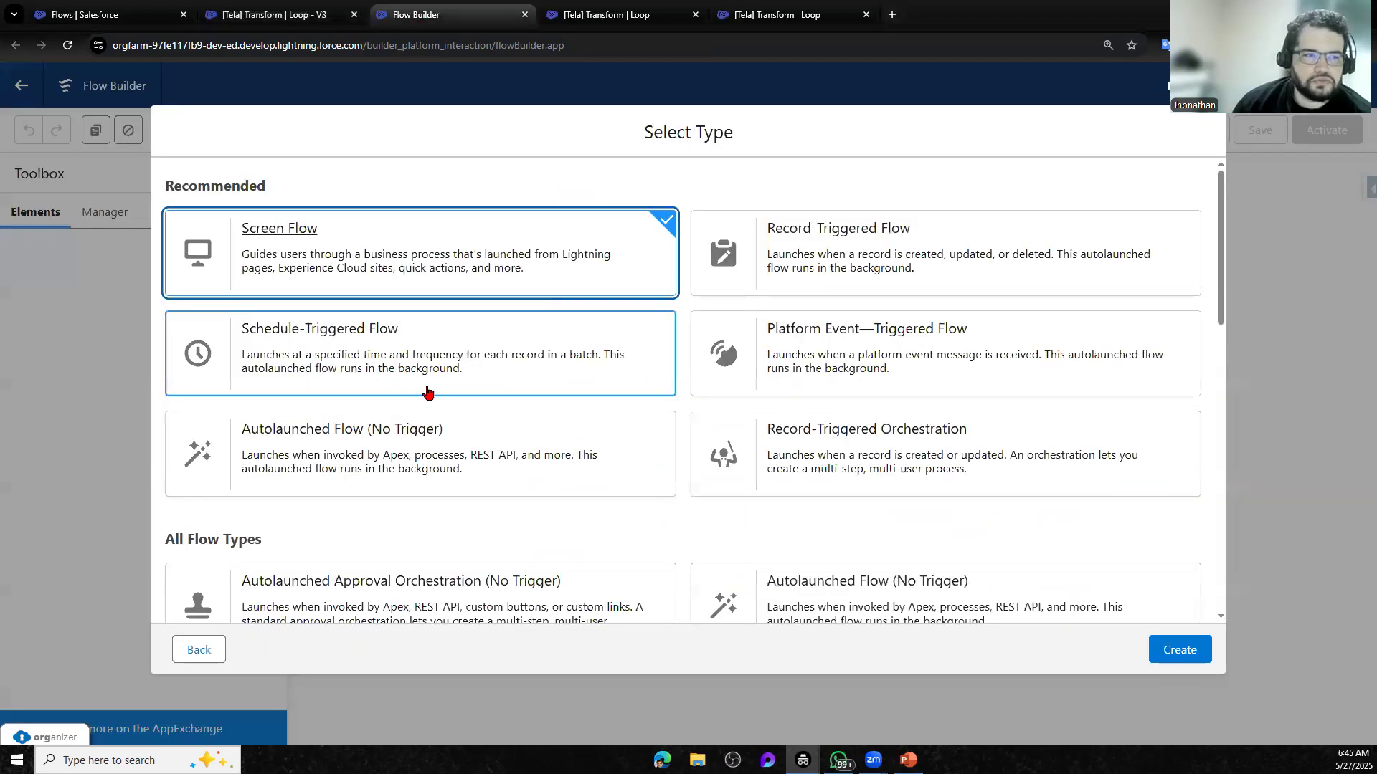
pyautogui.click(1179, 650)
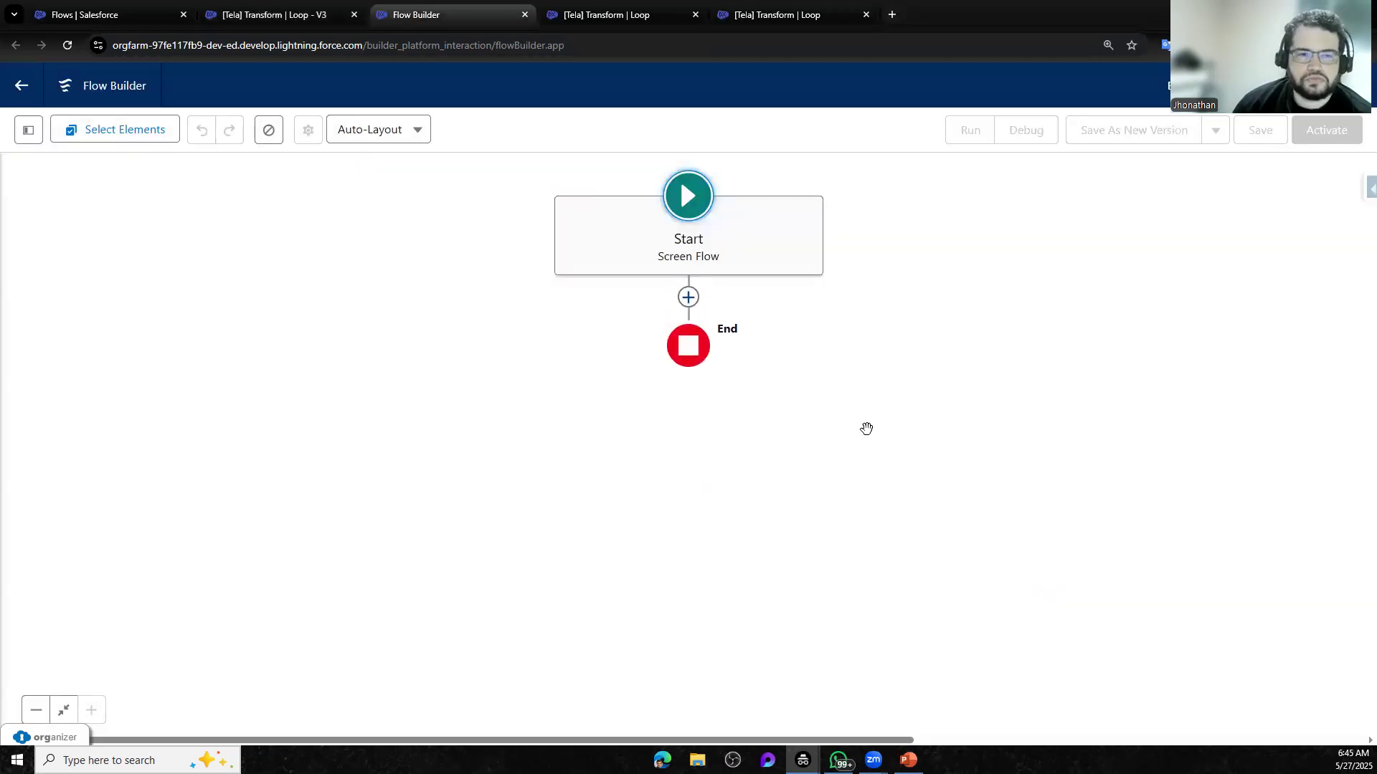
pyautogui.click(689, 297)
pyautogui.click(645, 383)
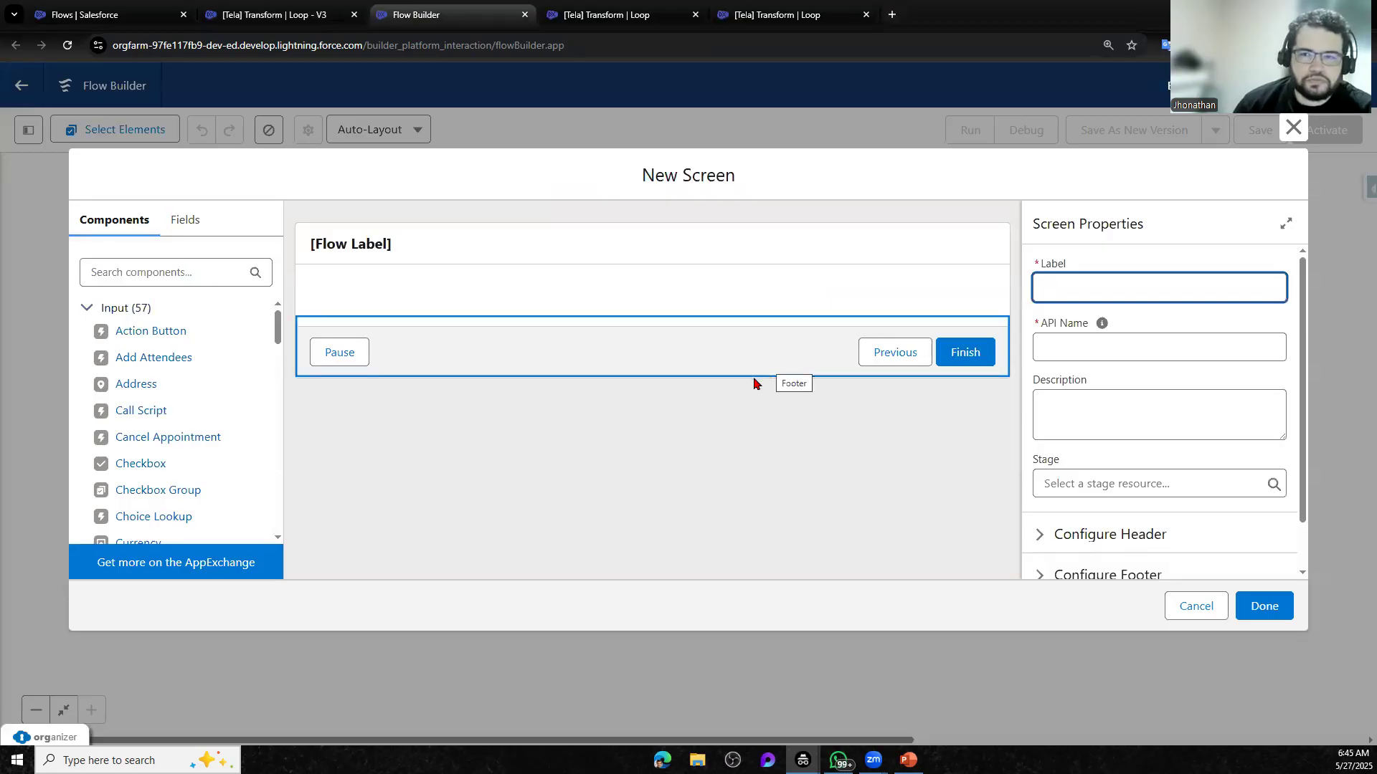
pyautogui.click(1294, 128)
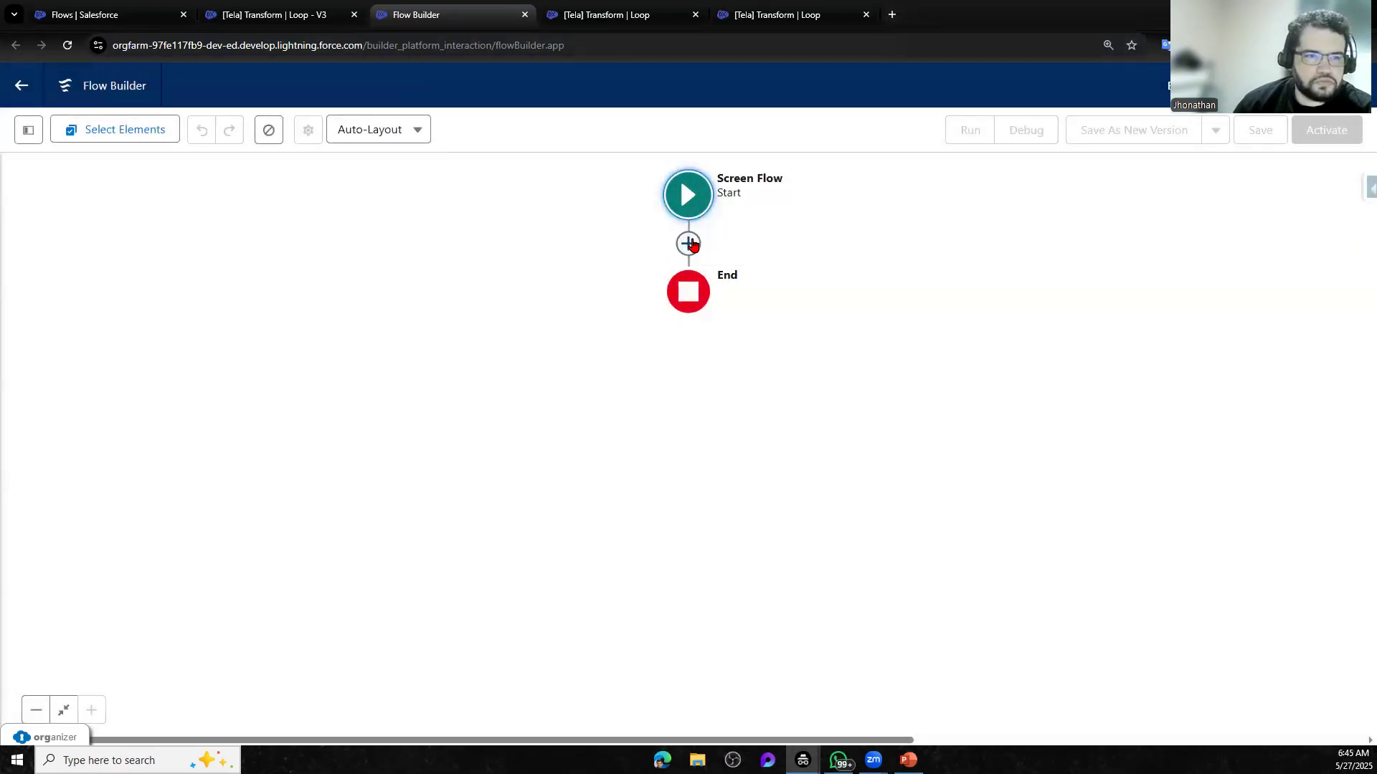
# Add a Screen element after the flow's start and place a Lookup component on it
pyautogui.click(688, 244)
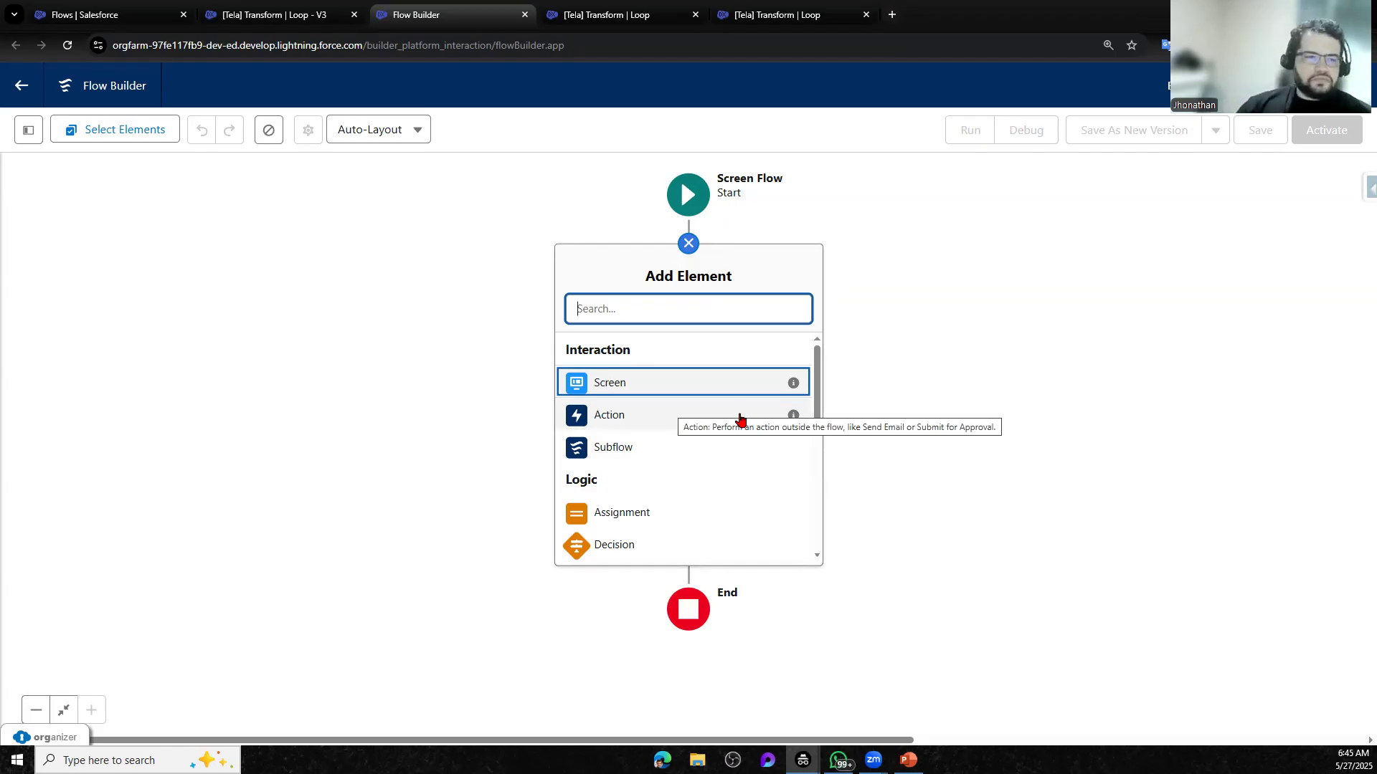
pyautogui.click(631, 387)
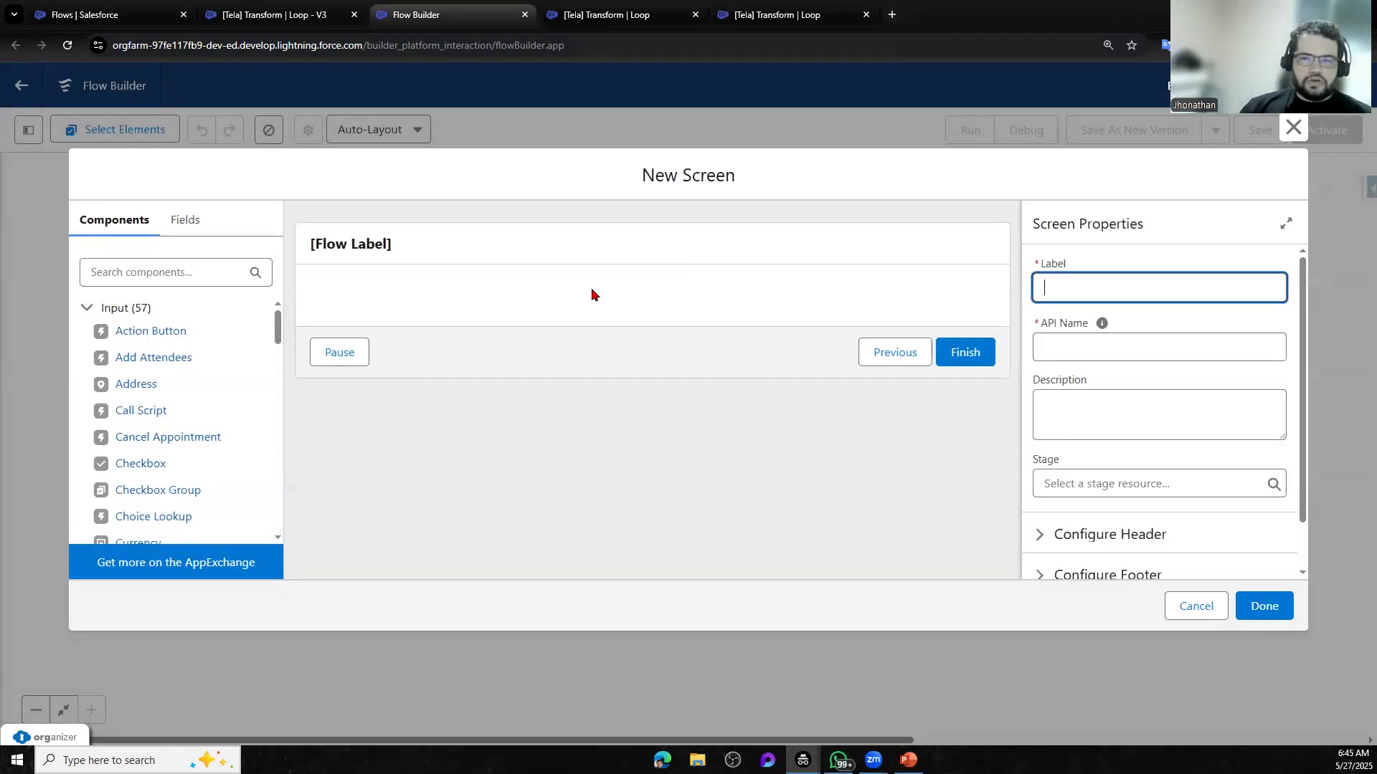
pyautogui.click(158, 279)
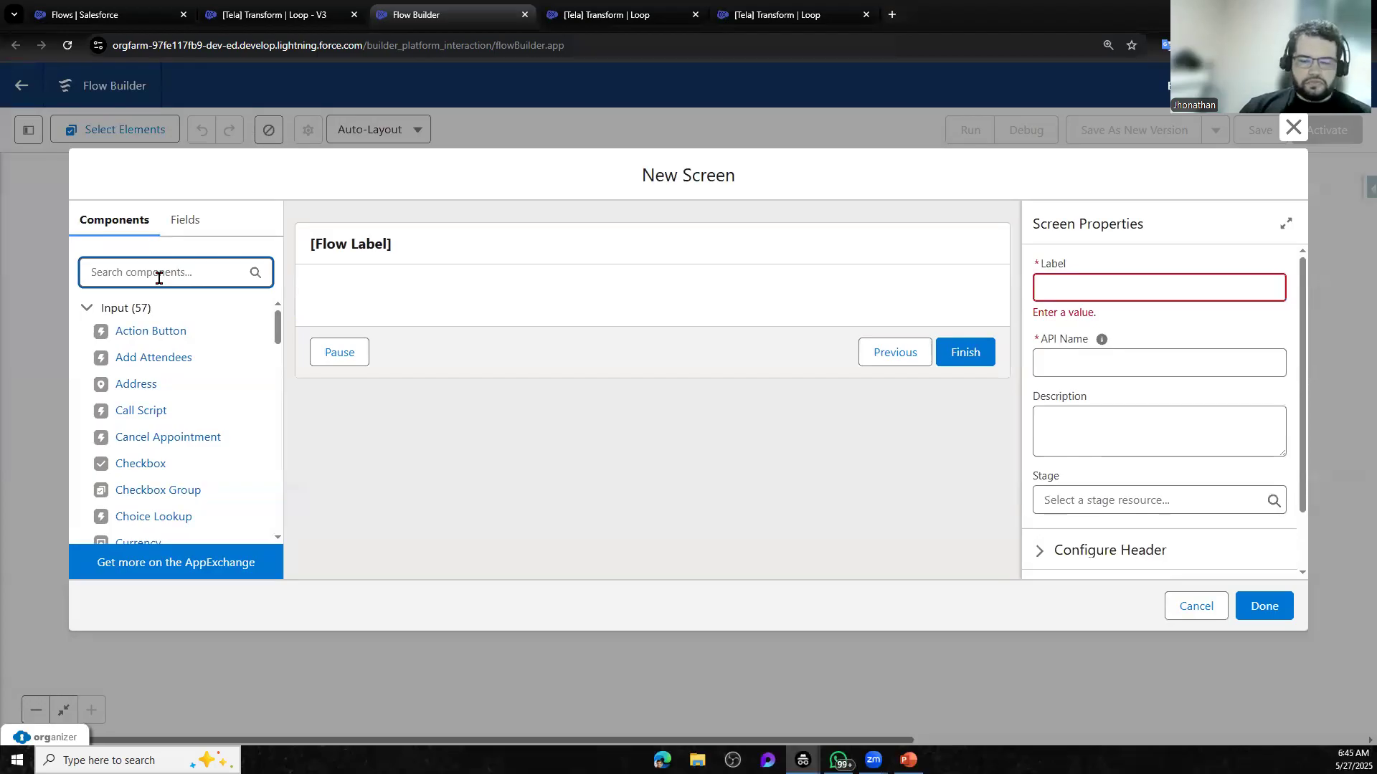
pyautogui.write('loo')
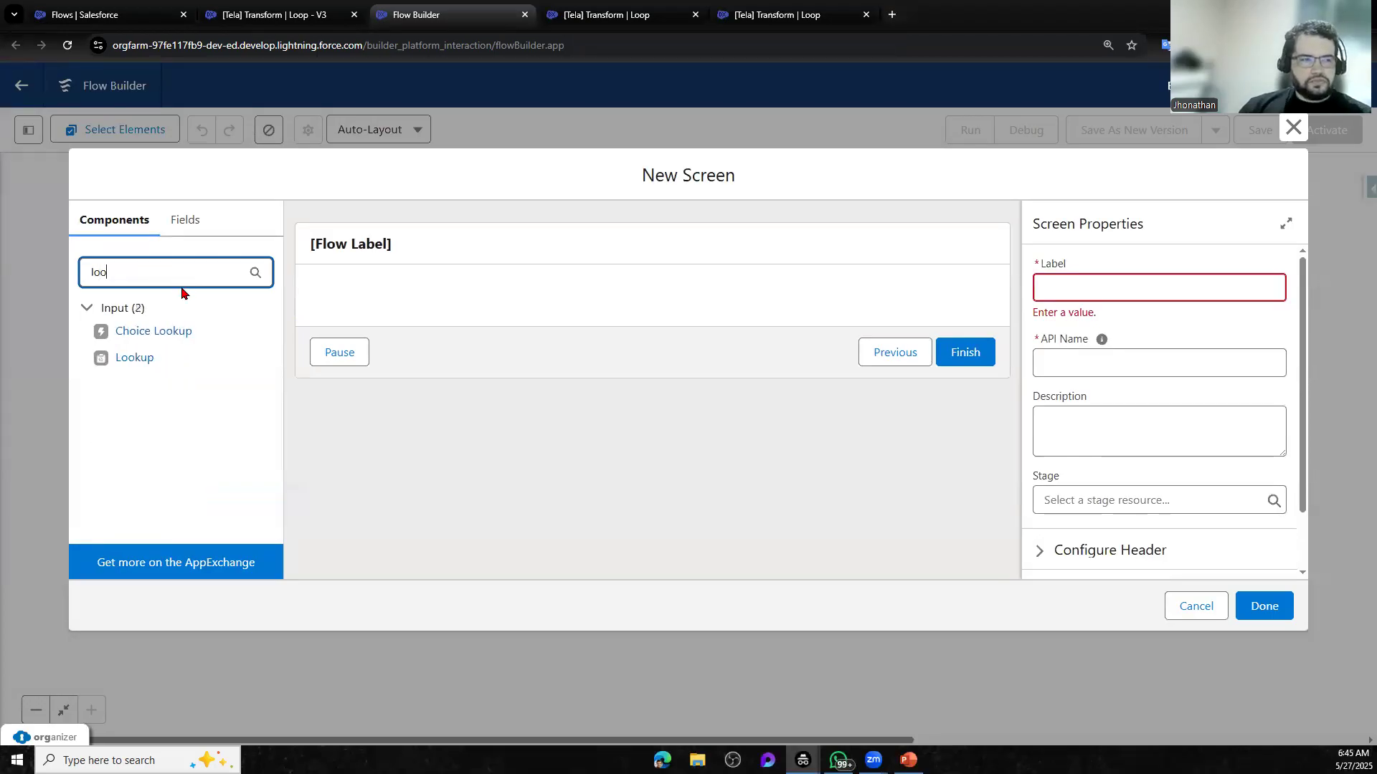
pyautogui.click(135, 358)
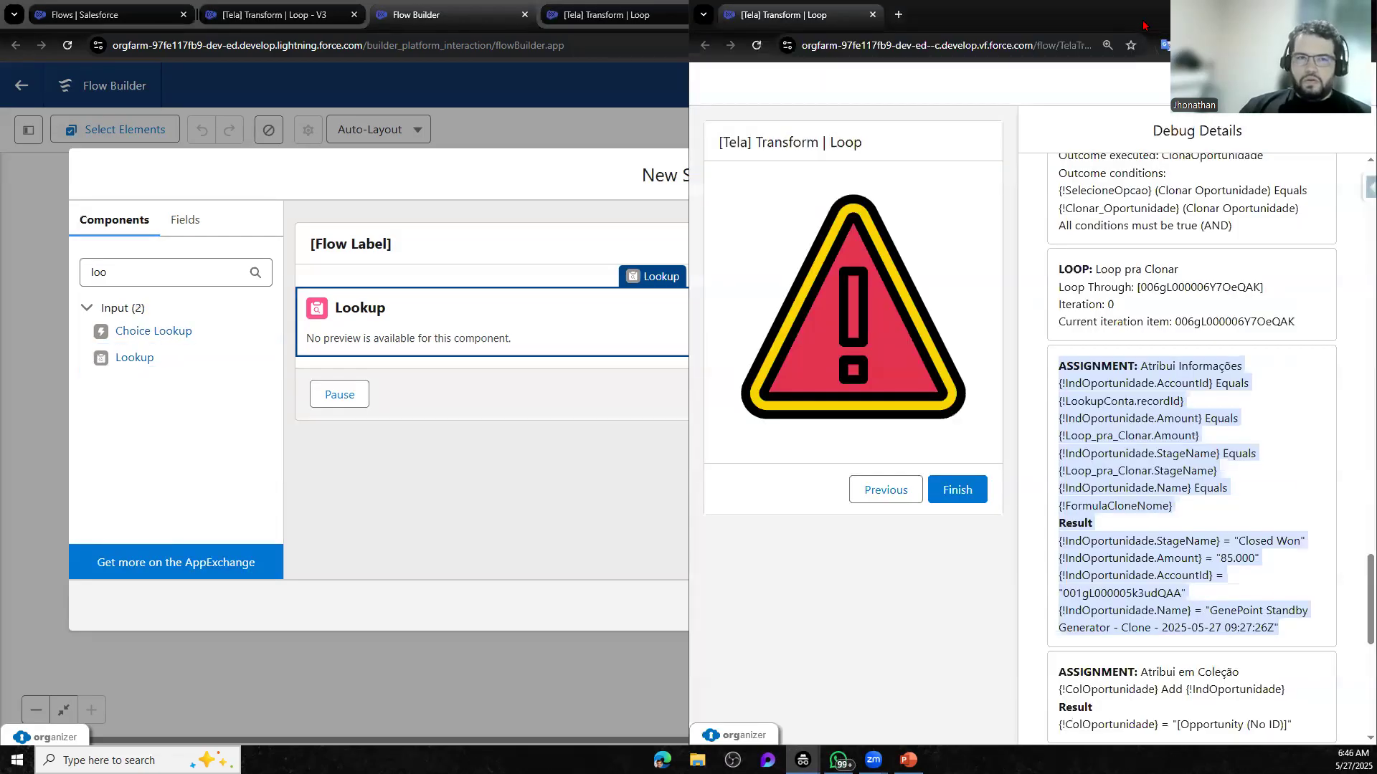
pyautogui.click(1295, 10)
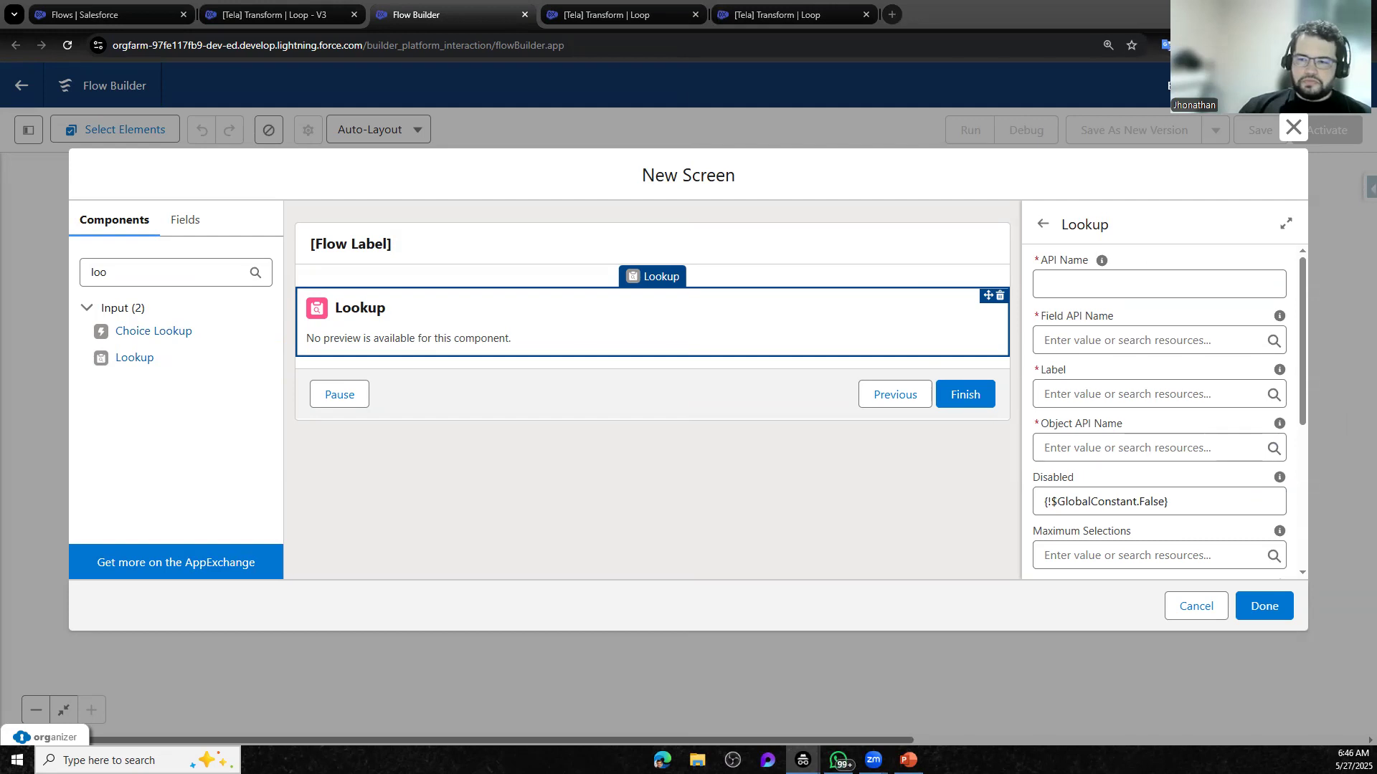
pyautogui.hotkey('alt', 'Tab')
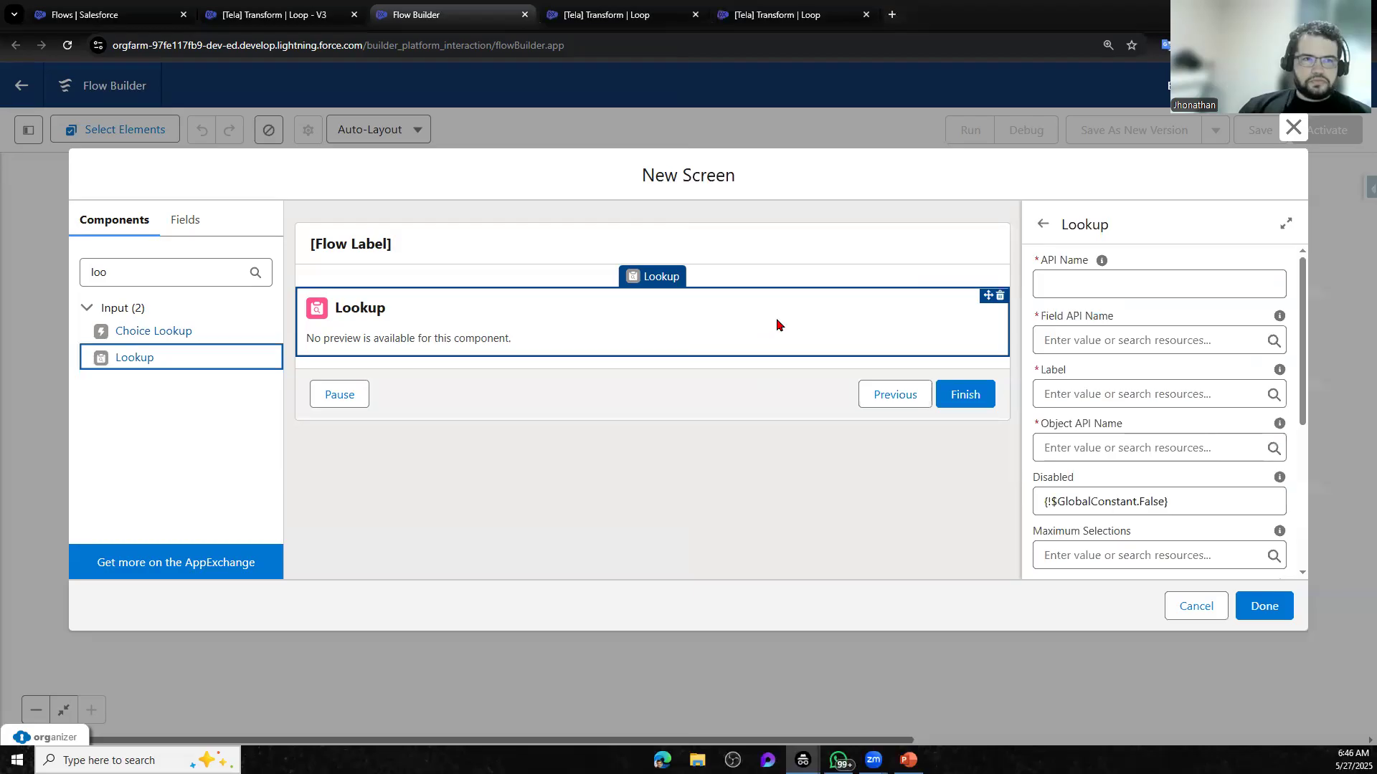
# Configure the lookup with API name LookupConta, field AccountId, label "Selecione a Conta" and object Opportunity
pyautogui.click(1149, 289)
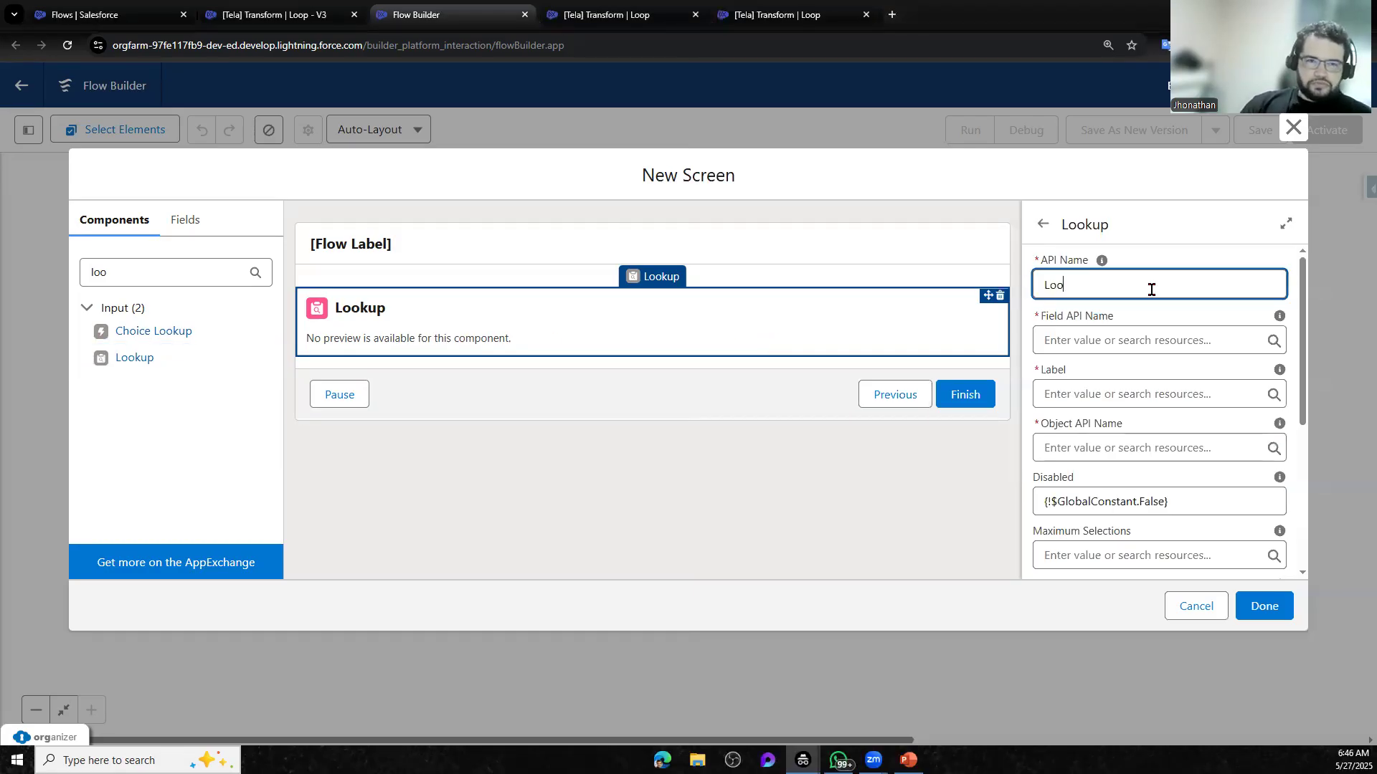
pyautogui.write('LookupConta')
pyautogui.press('Tab')
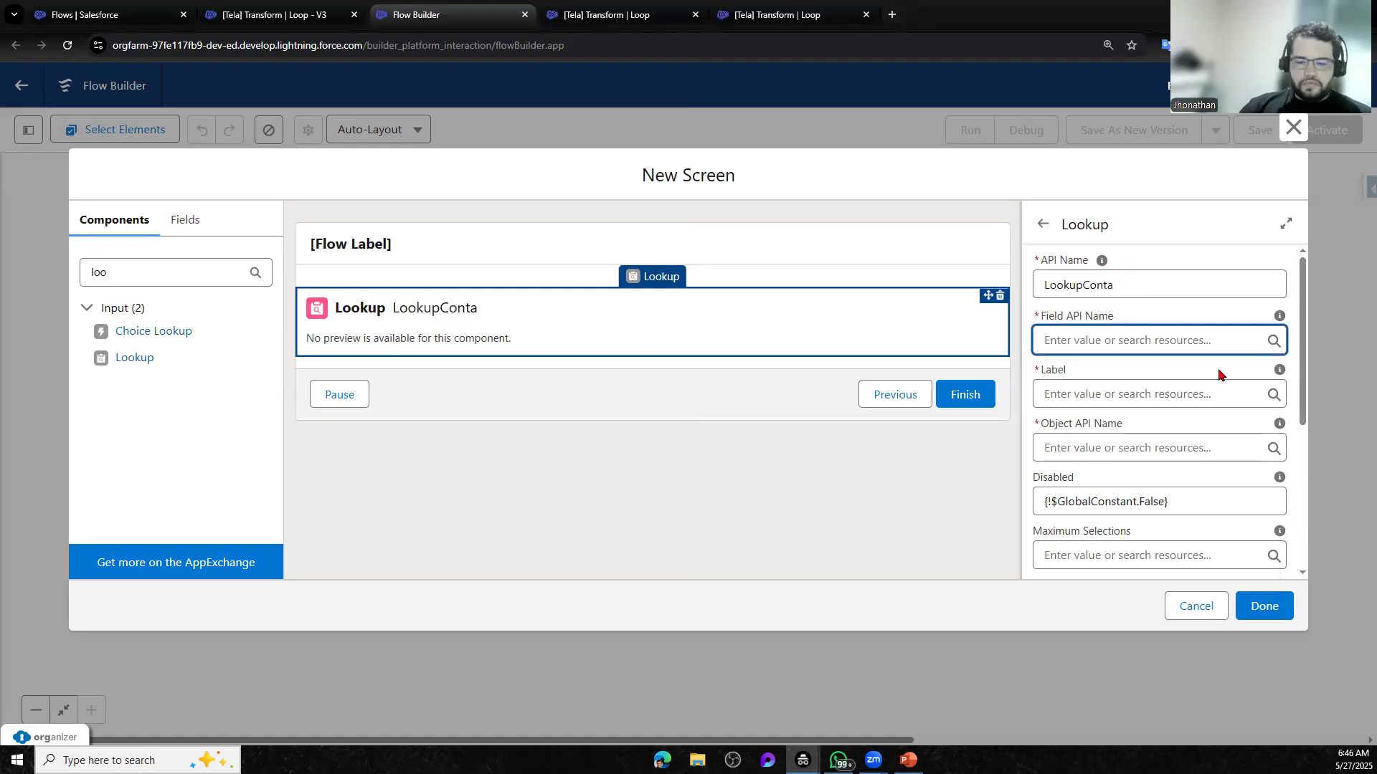
pyautogui.write('AccountId')
pyautogui.press('Tab')
pyautogui.write('Selecione')
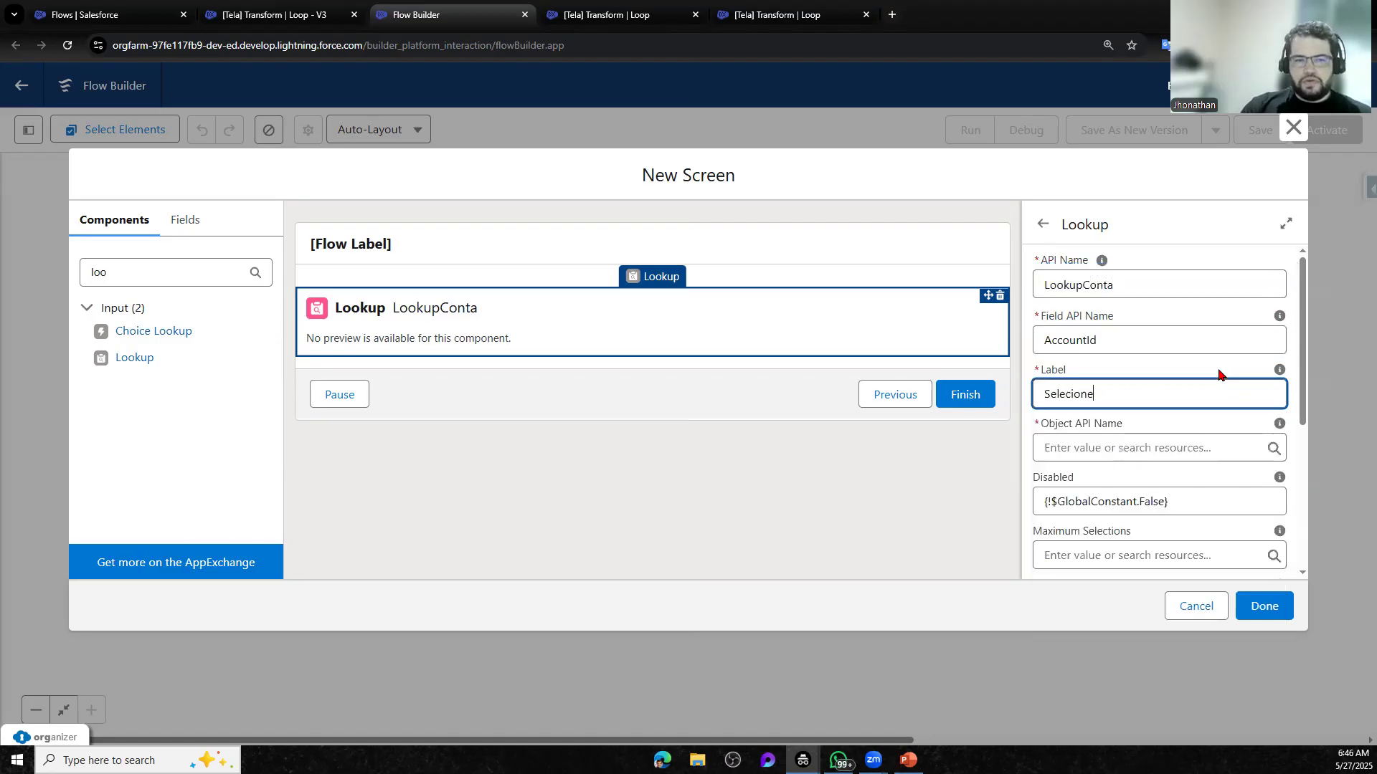
pyautogui.write(' a Conta')
pyautogui.press('Tab')
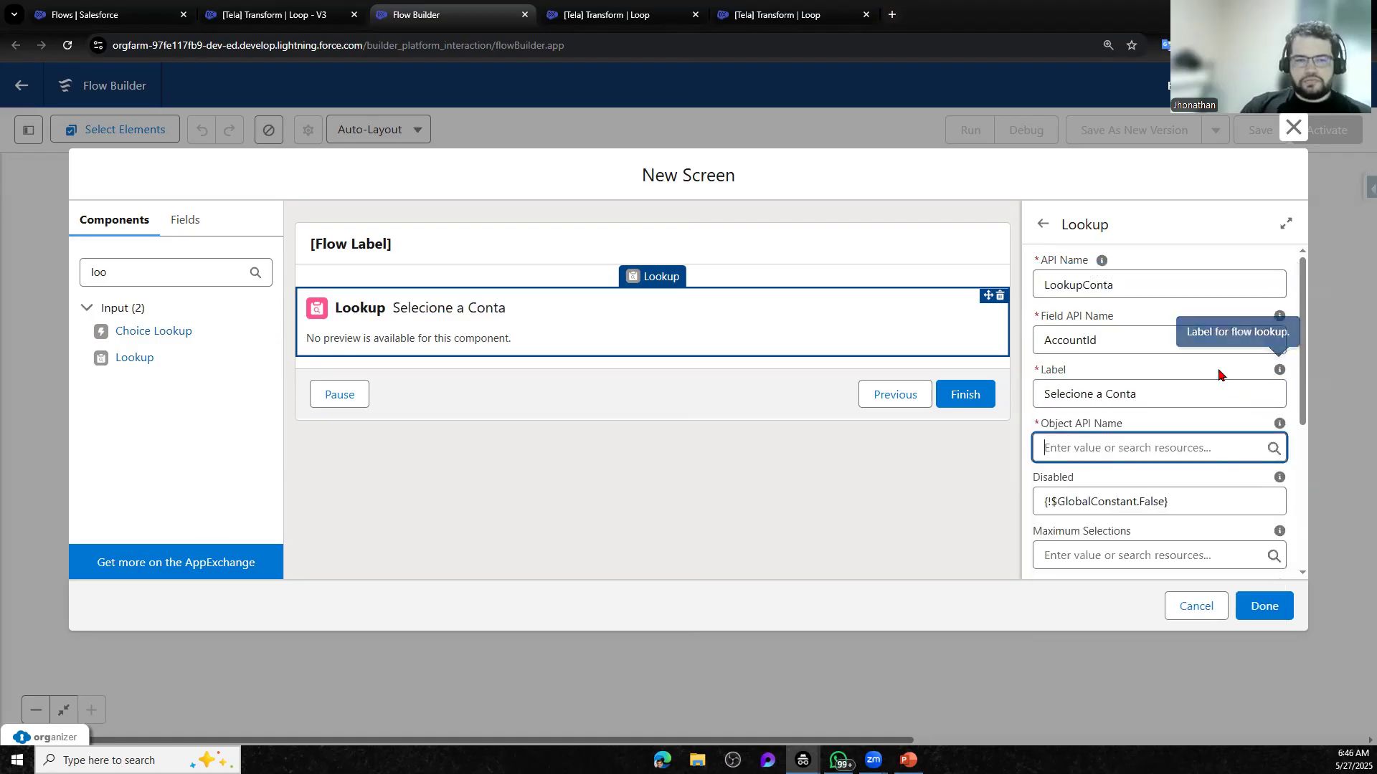
pyautogui.write('Opportuni')
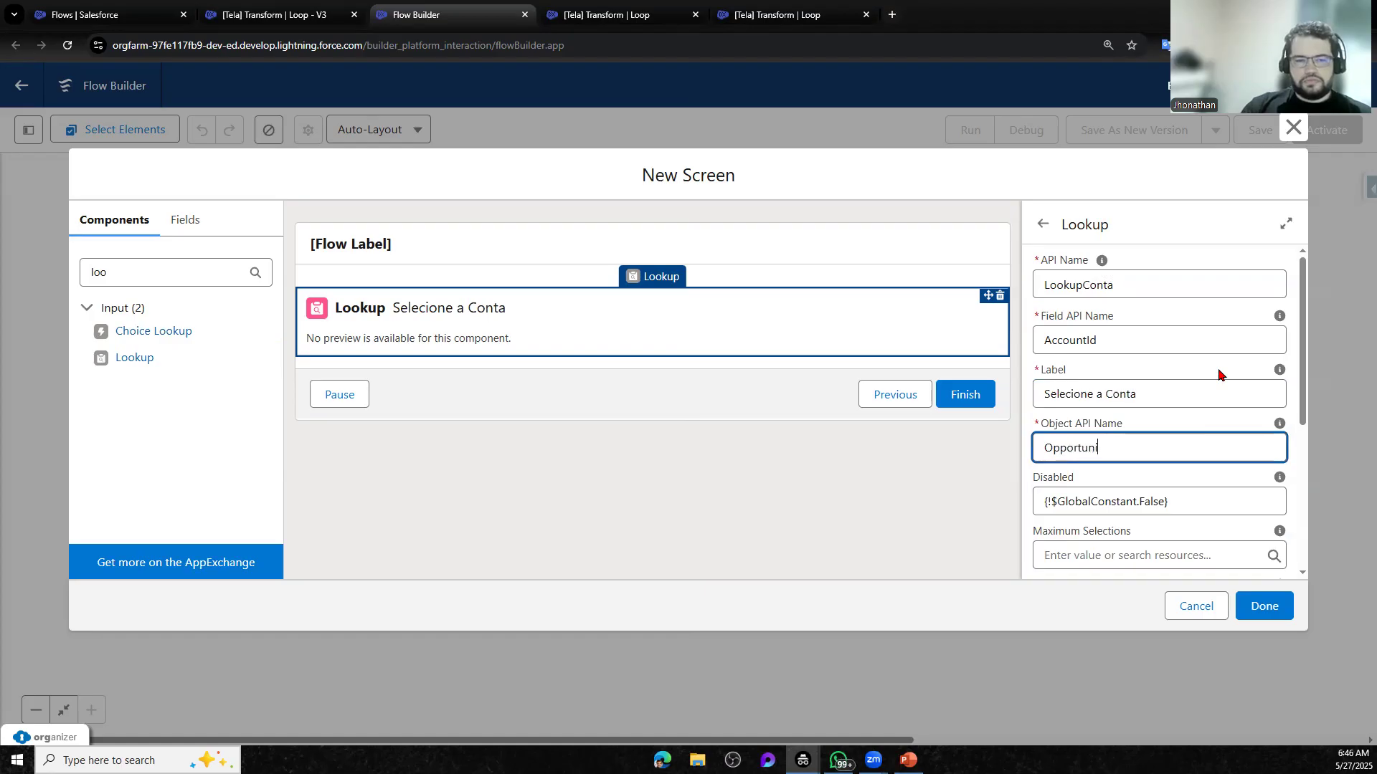
pyautogui.click(1279, 423)
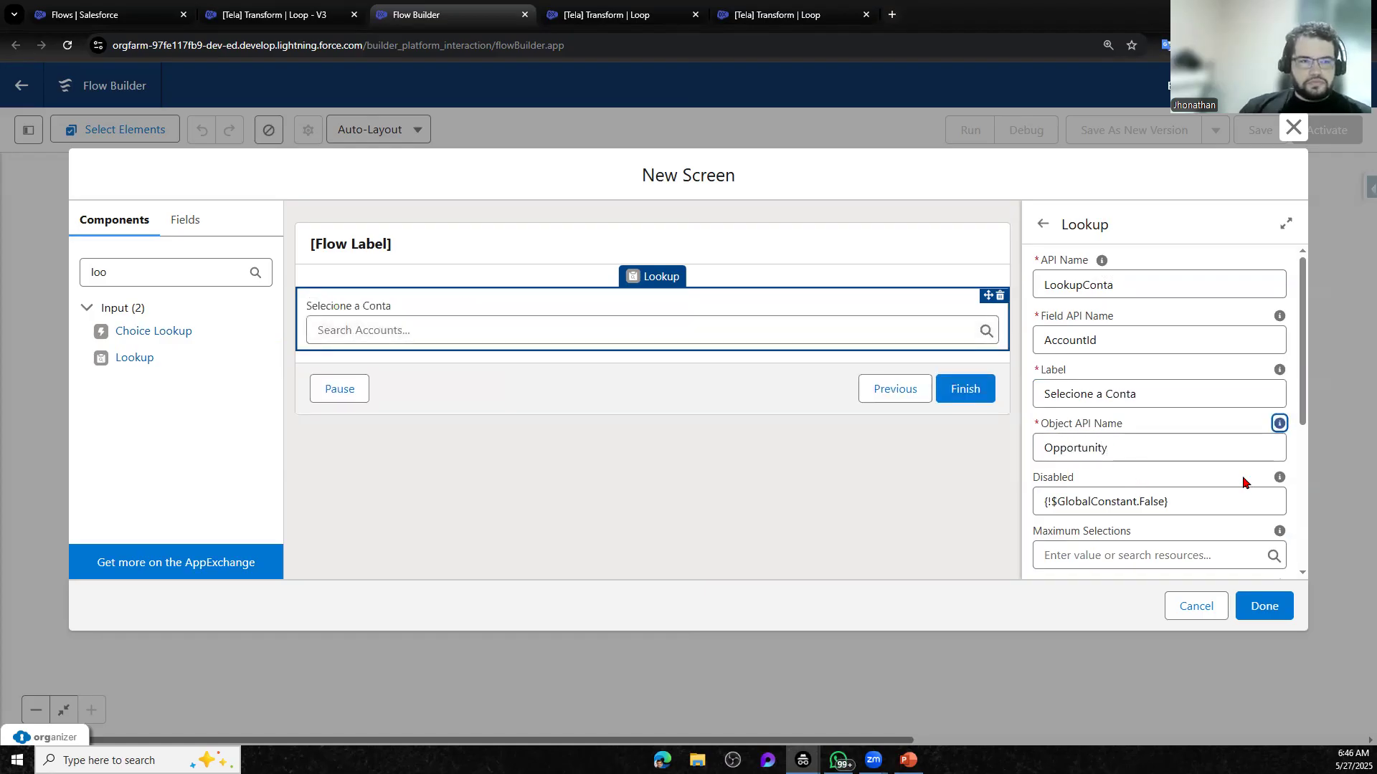
pyautogui.scroll(-2, 1218, 469)
pyautogui.scroll(-3, 1197, 459)
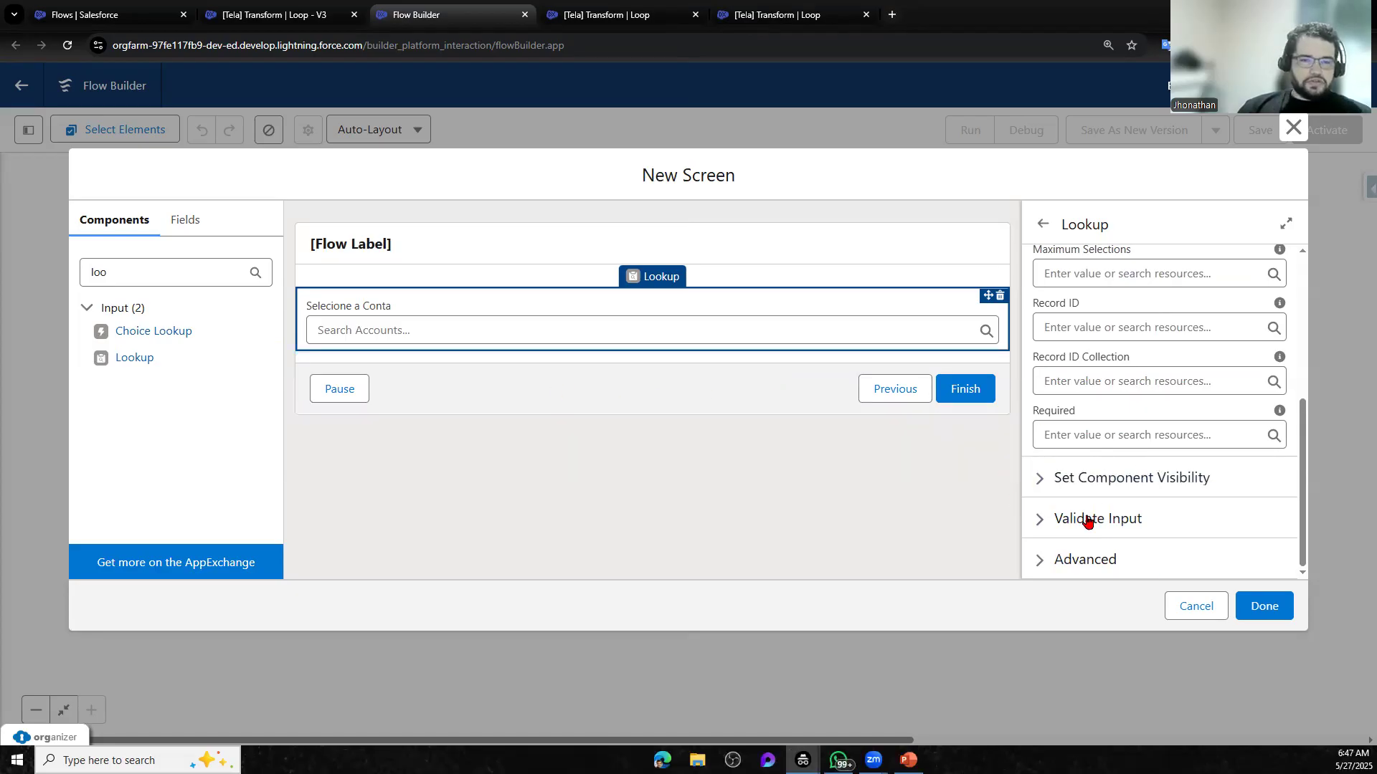
# Label the new screen "Tela - 1" and finish it
pyautogui.click(1256, 606)
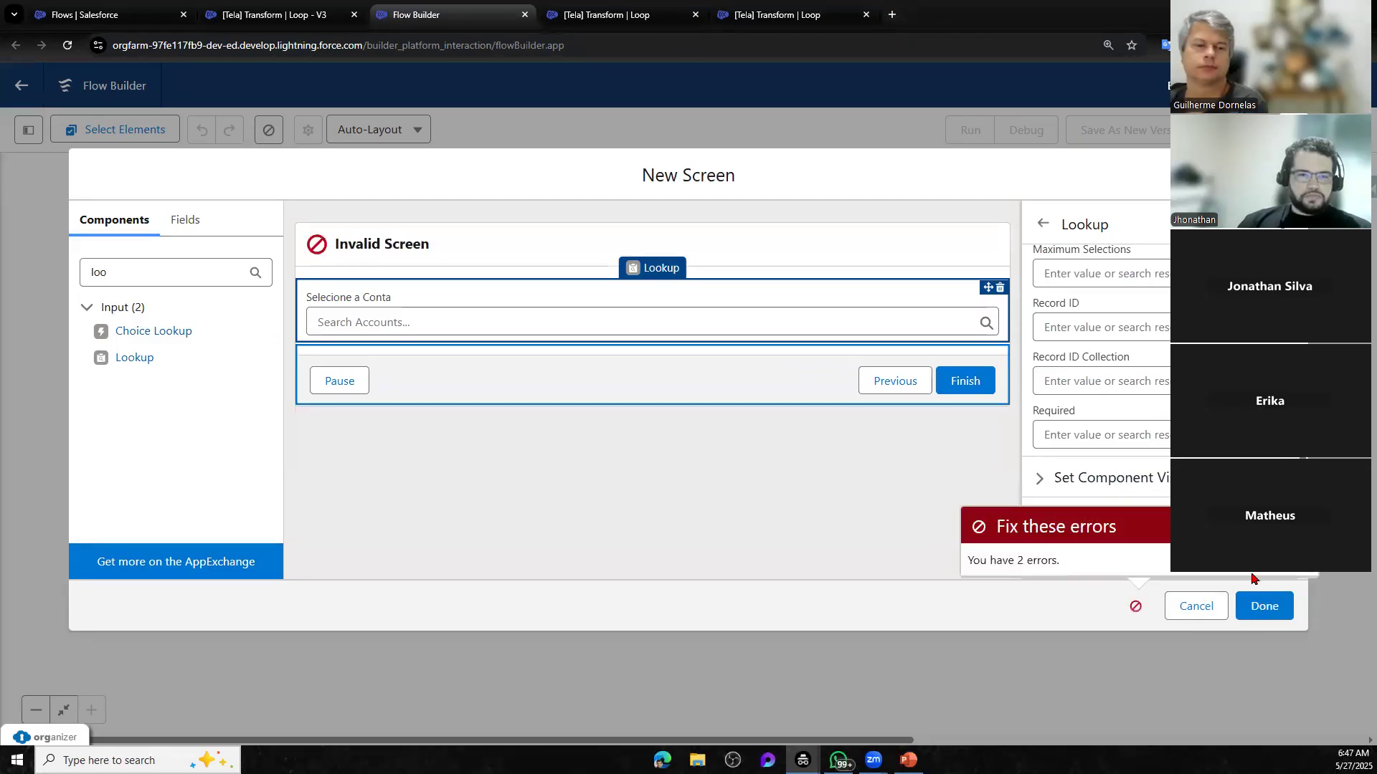
pyautogui.click(765, 255)
pyautogui.click(1127, 295)
pyautogui.write('tela 1')
pyautogui.hotkey('ctrl', 'a')
pyautogui.write('Tela 1')
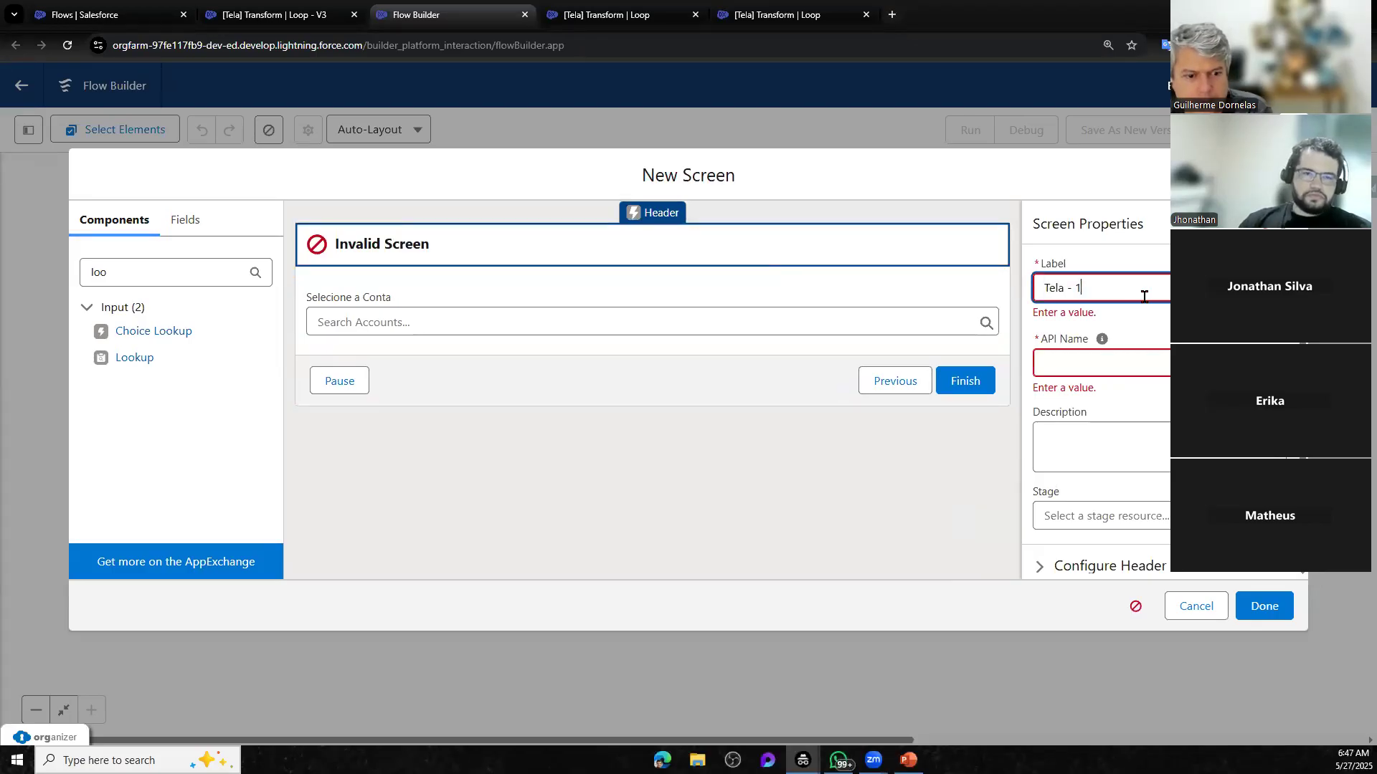
pyautogui.press('Tab')
pyautogui.click(1264, 606)
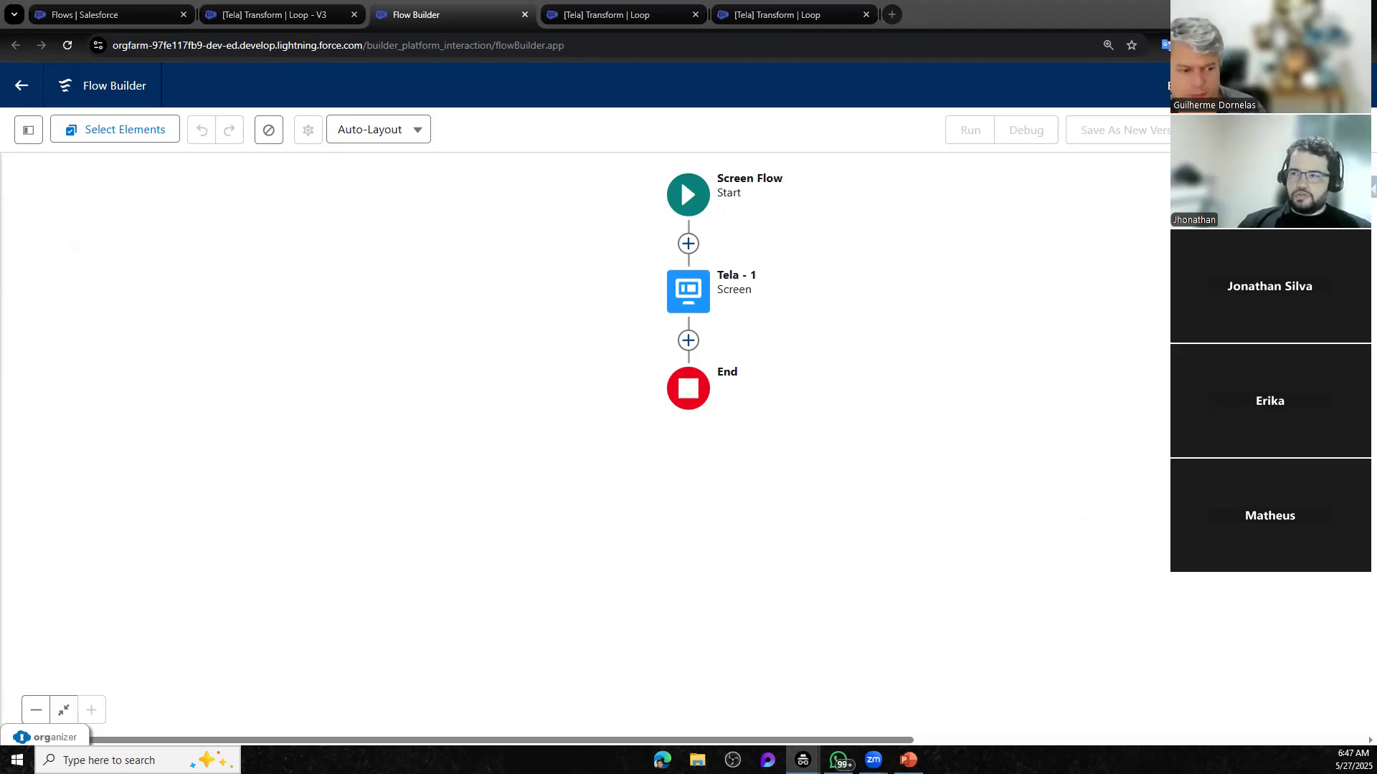
# Add a Get Records element after the Tela - 1 screen and delete it again
pyautogui.click(689, 341)
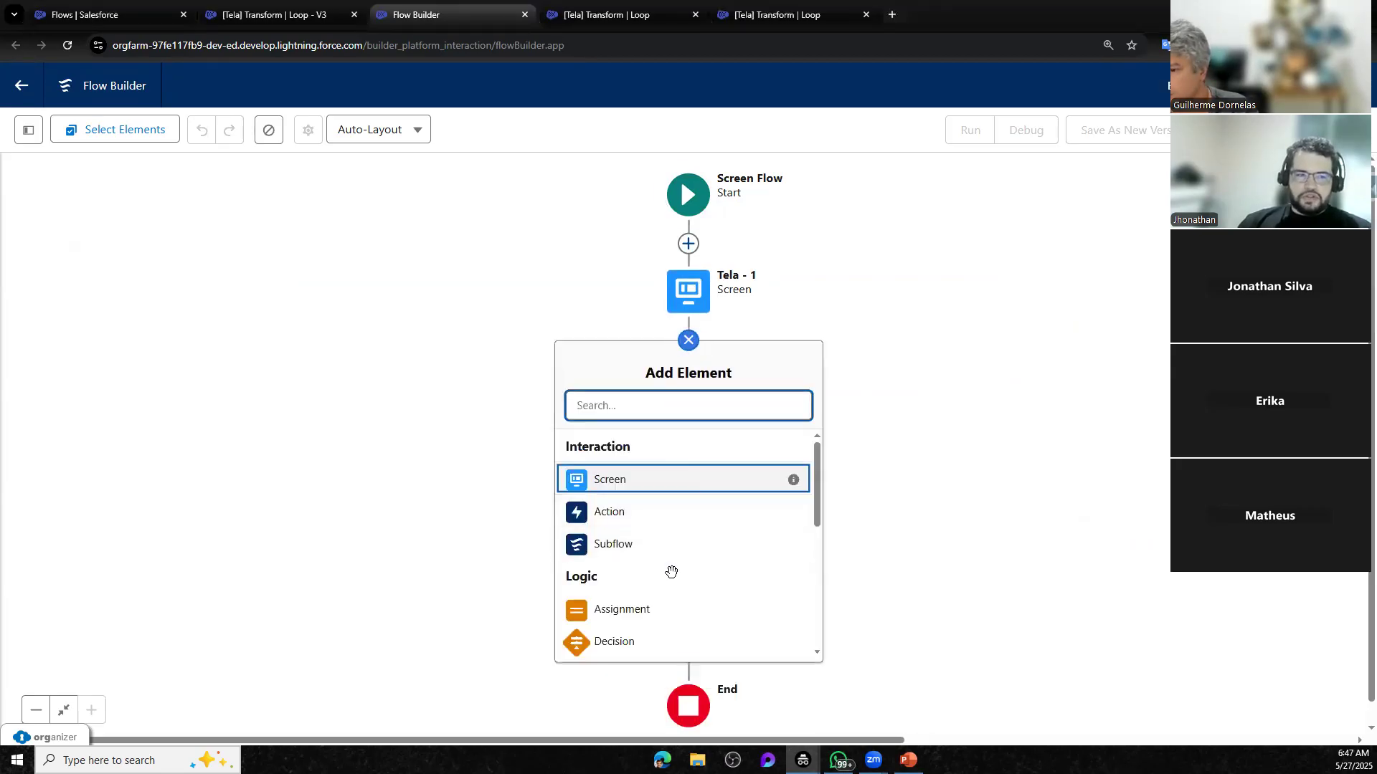
pyautogui.scroll(-2, 672, 572)
pyautogui.scroll(-5, 672, 516)
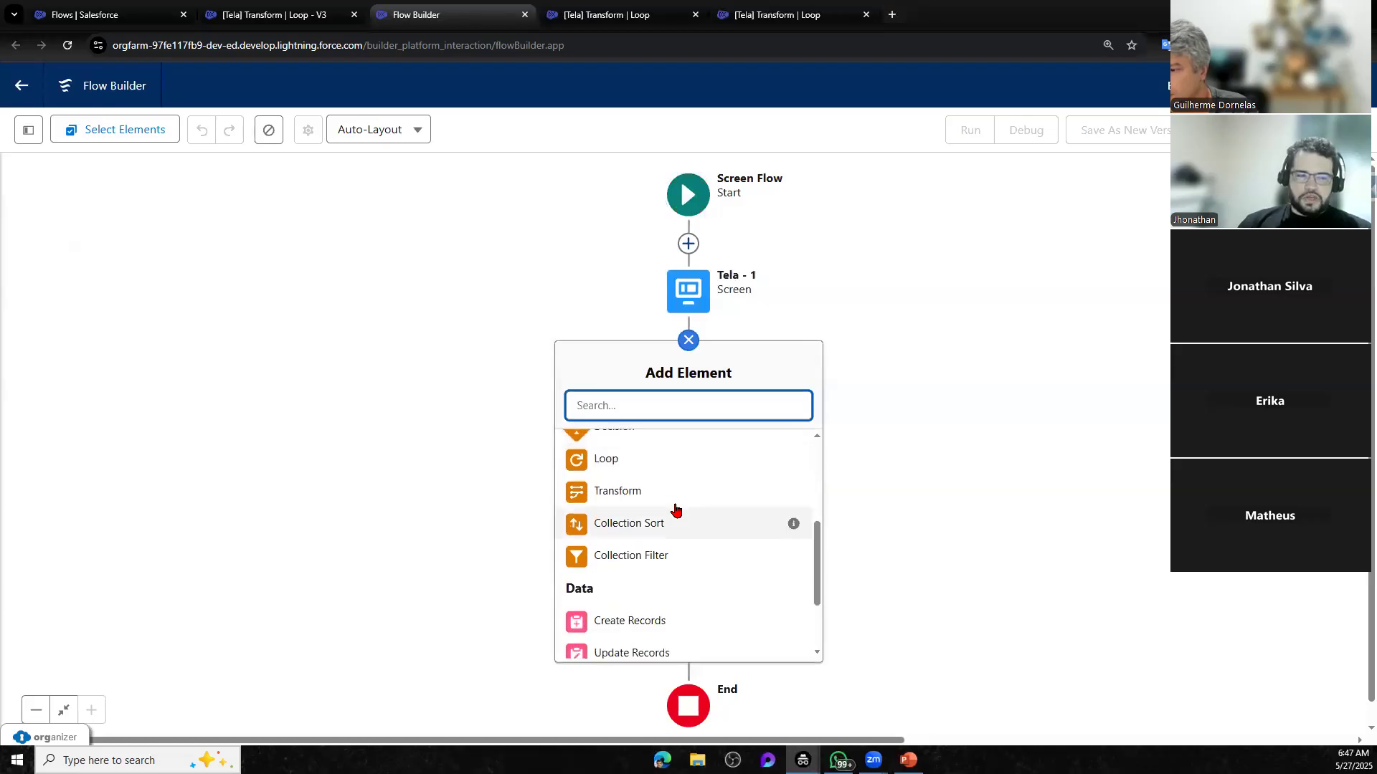
pyautogui.scroll(5, 672, 531)
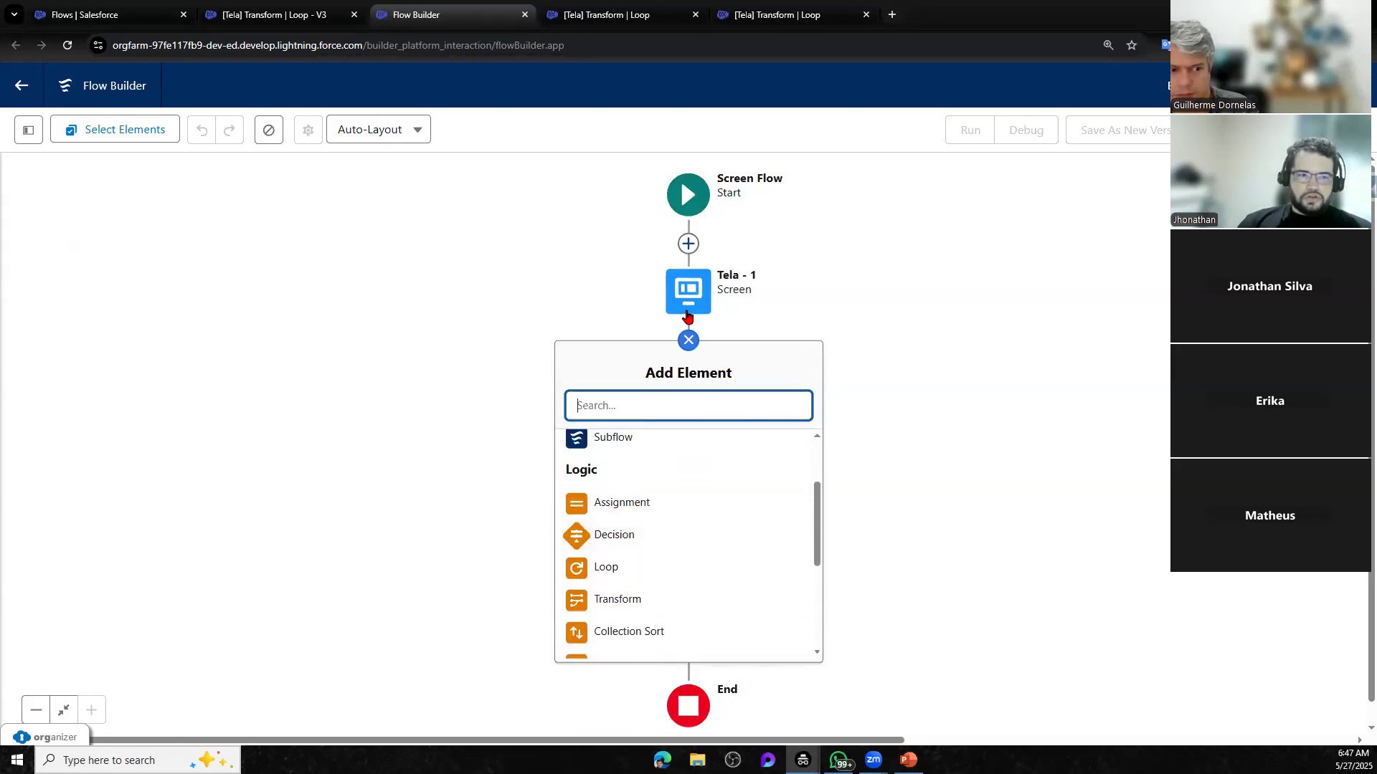
pyautogui.write('get')
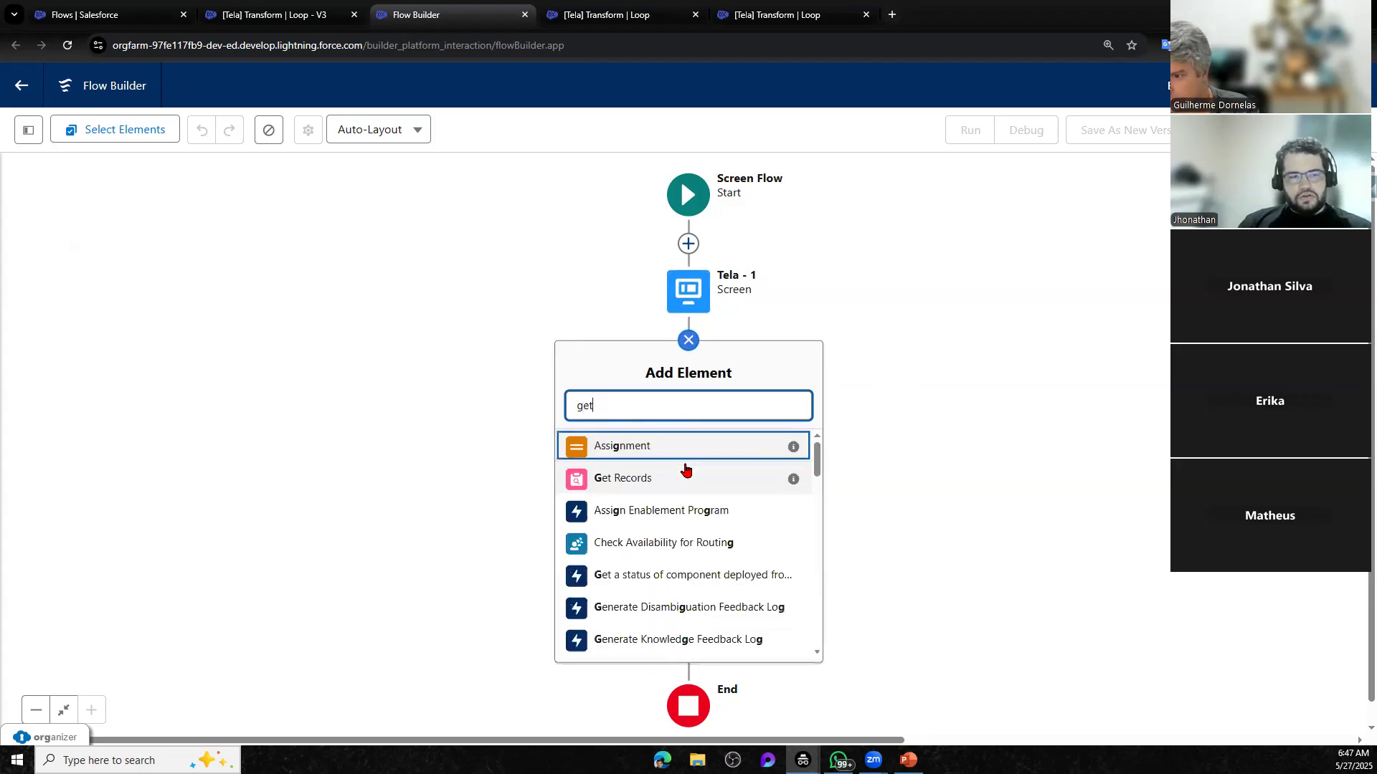
pyautogui.click(660, 447)
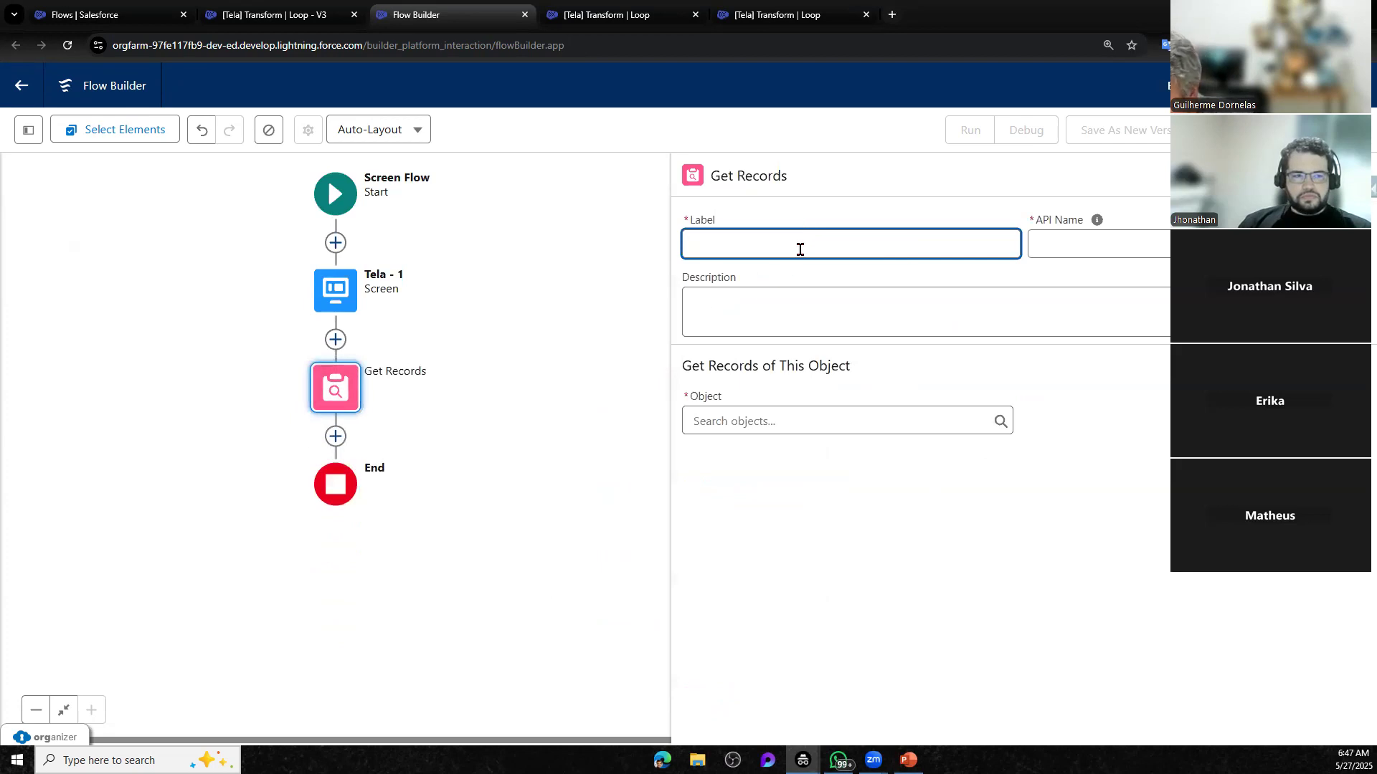
pyautogui.click(338, 399)
pyautogui.press('Return')
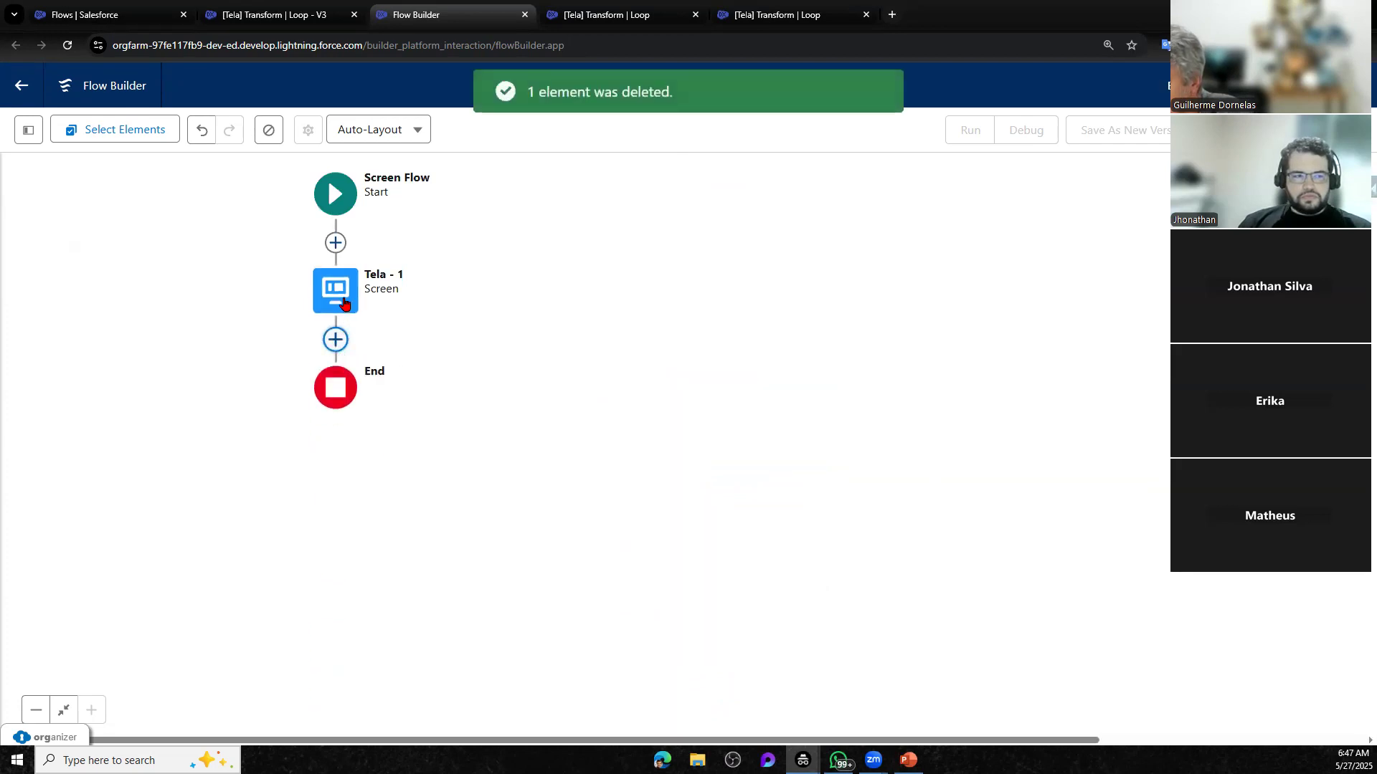
# Open the Tela - 1 screen to review its account lookup and close it without changes
pyautogui.doubleClick(335, 291)
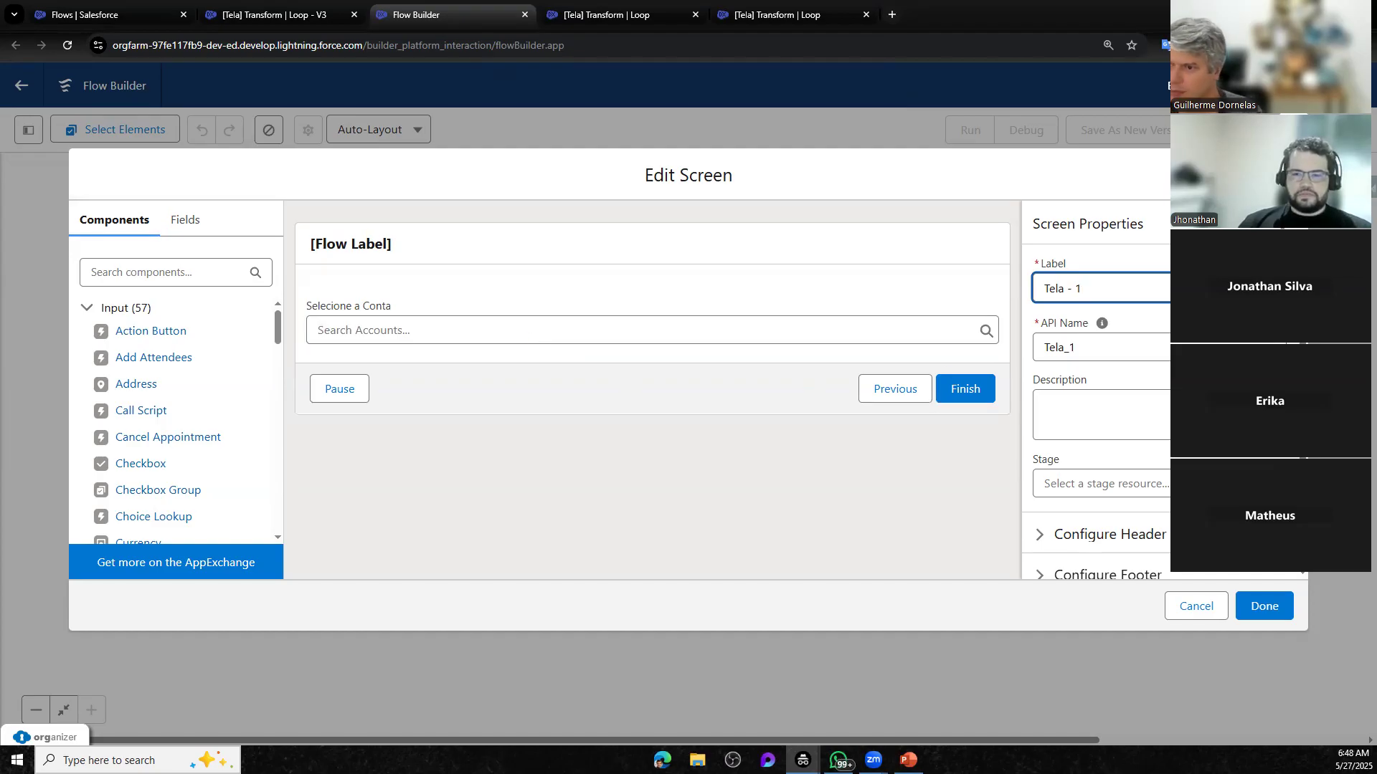
pyautogui.click(1196, 606)
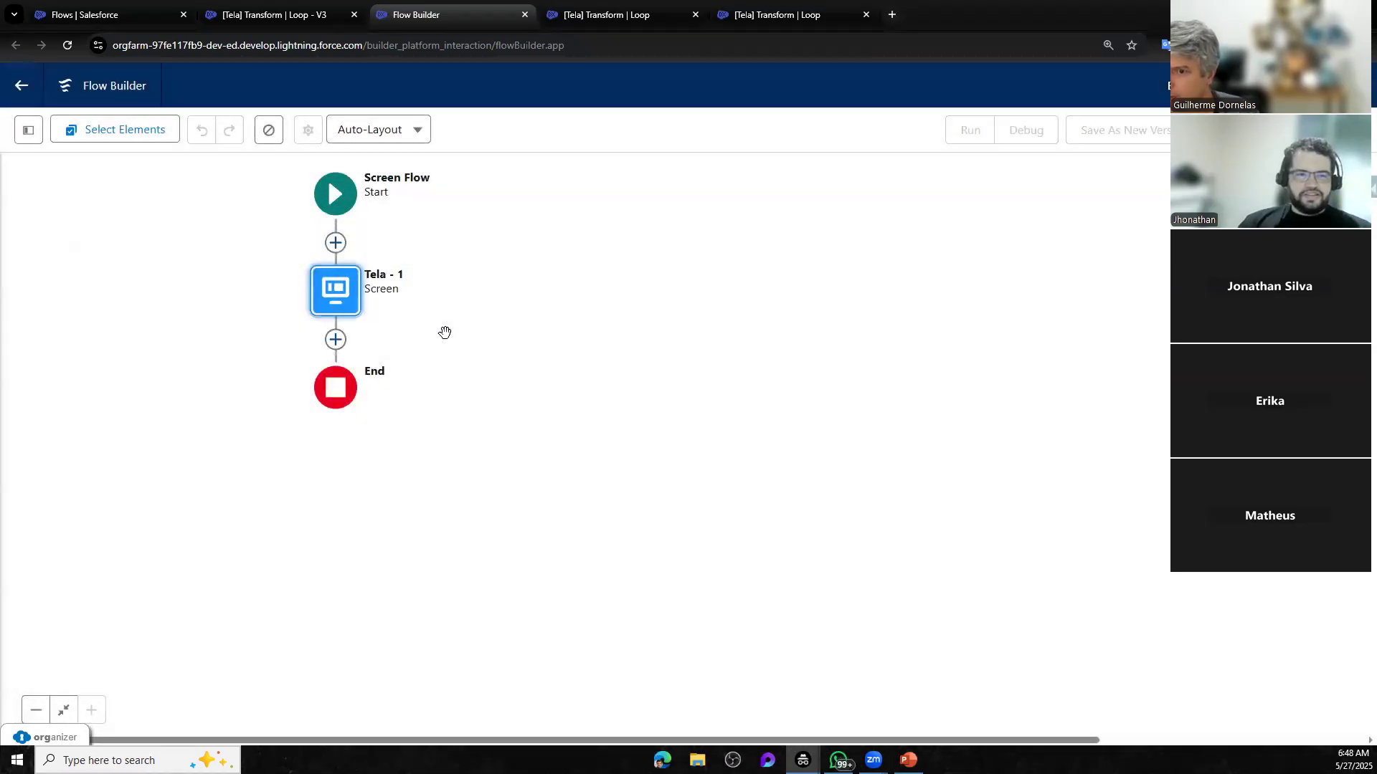
# Add a Transform element after Tela - 1 with the LookupConta screen component as its source data
pyautogui.click(335, 339)
pyautogui.scroll(-2, 329, 550)
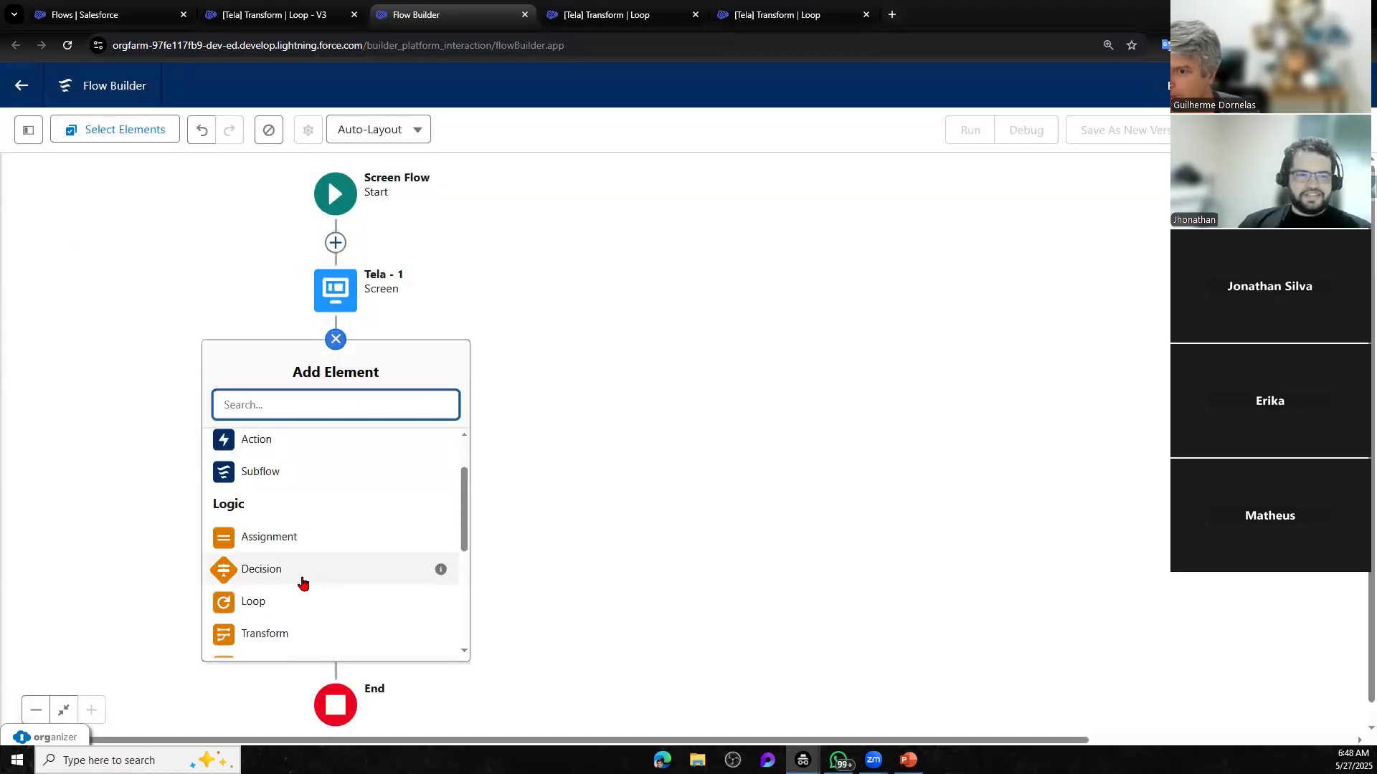
pyautogui.click(289, 633)
pyautogui.click(846, 446)
pyautogui.click(670, 569)
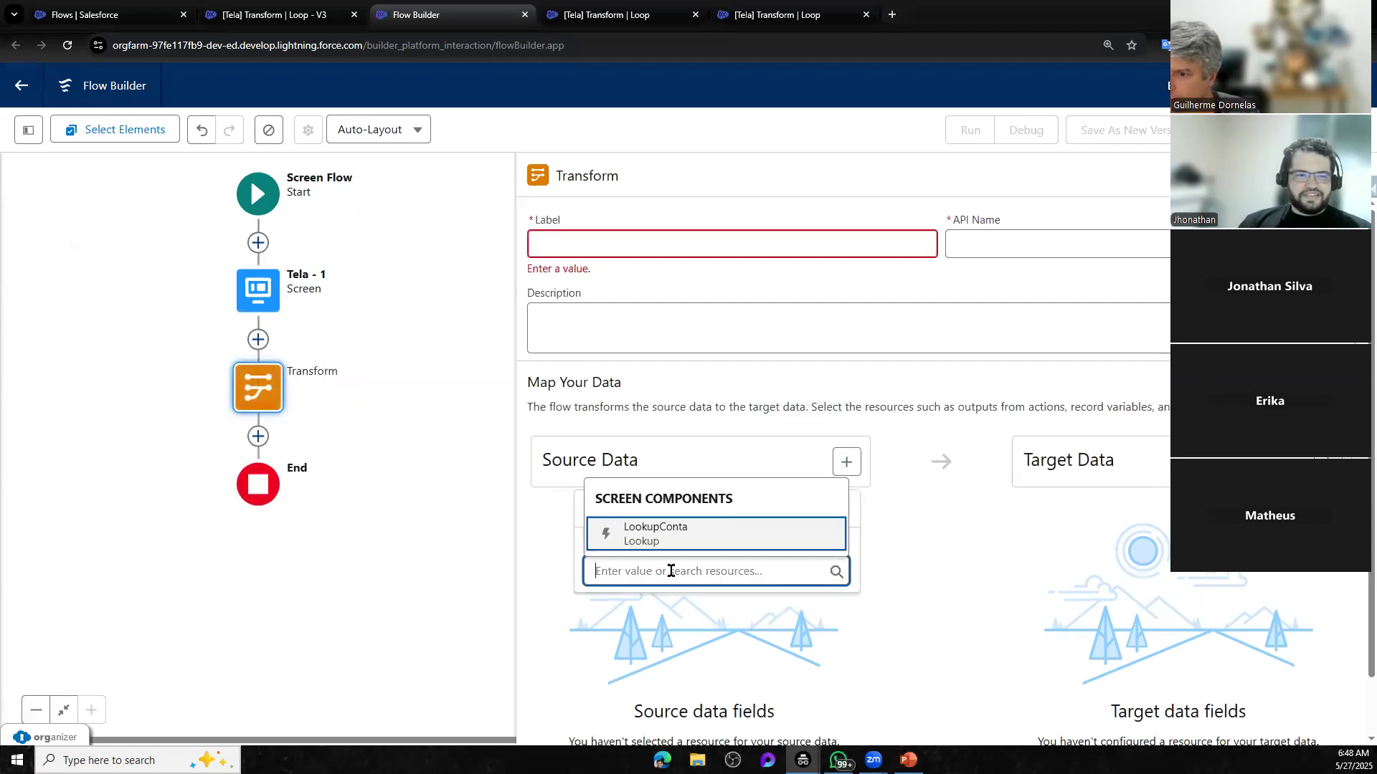
pyautogui.click(710, 538)
# Configure the Transform's target data as a Record resource for the Contact object, allowing multiple values
pyautogui.click(1327, 462)
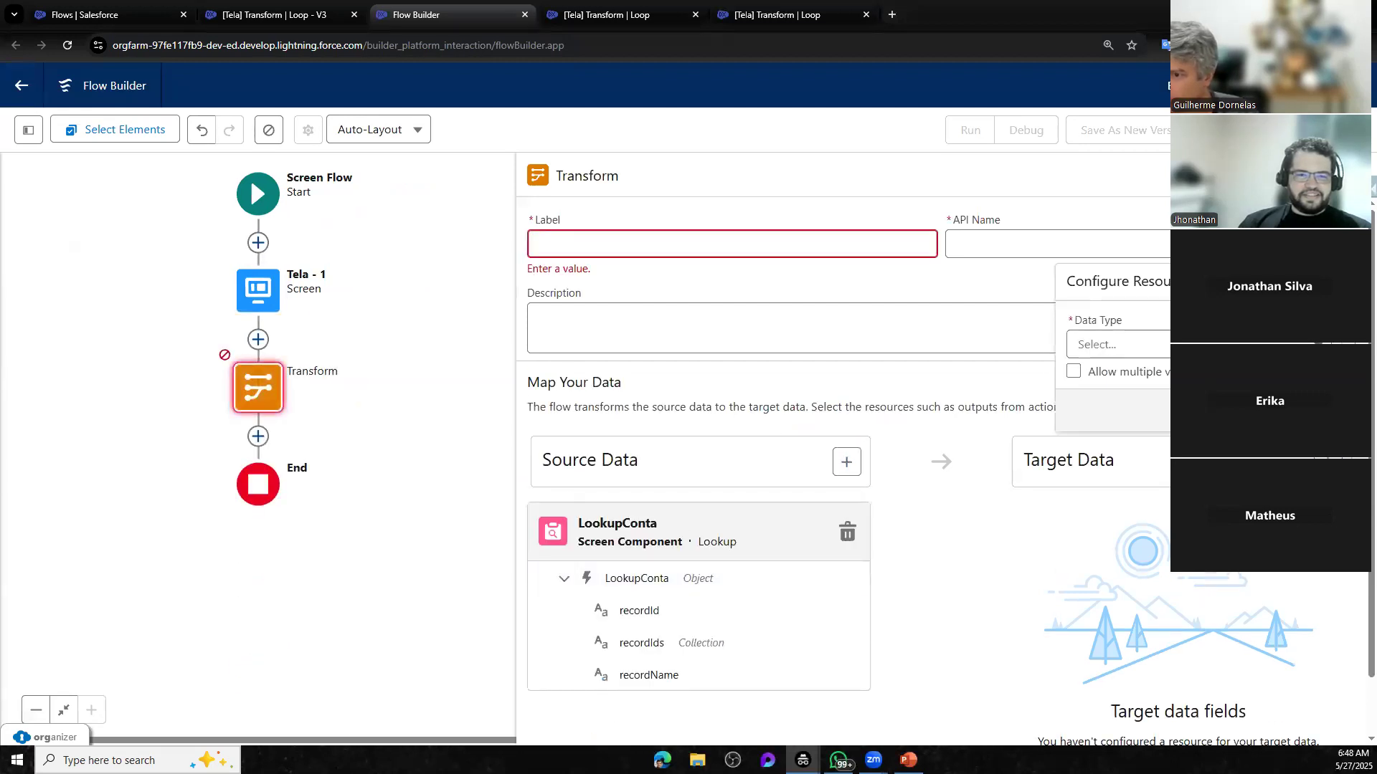
pyautogui.click(1219, 345)
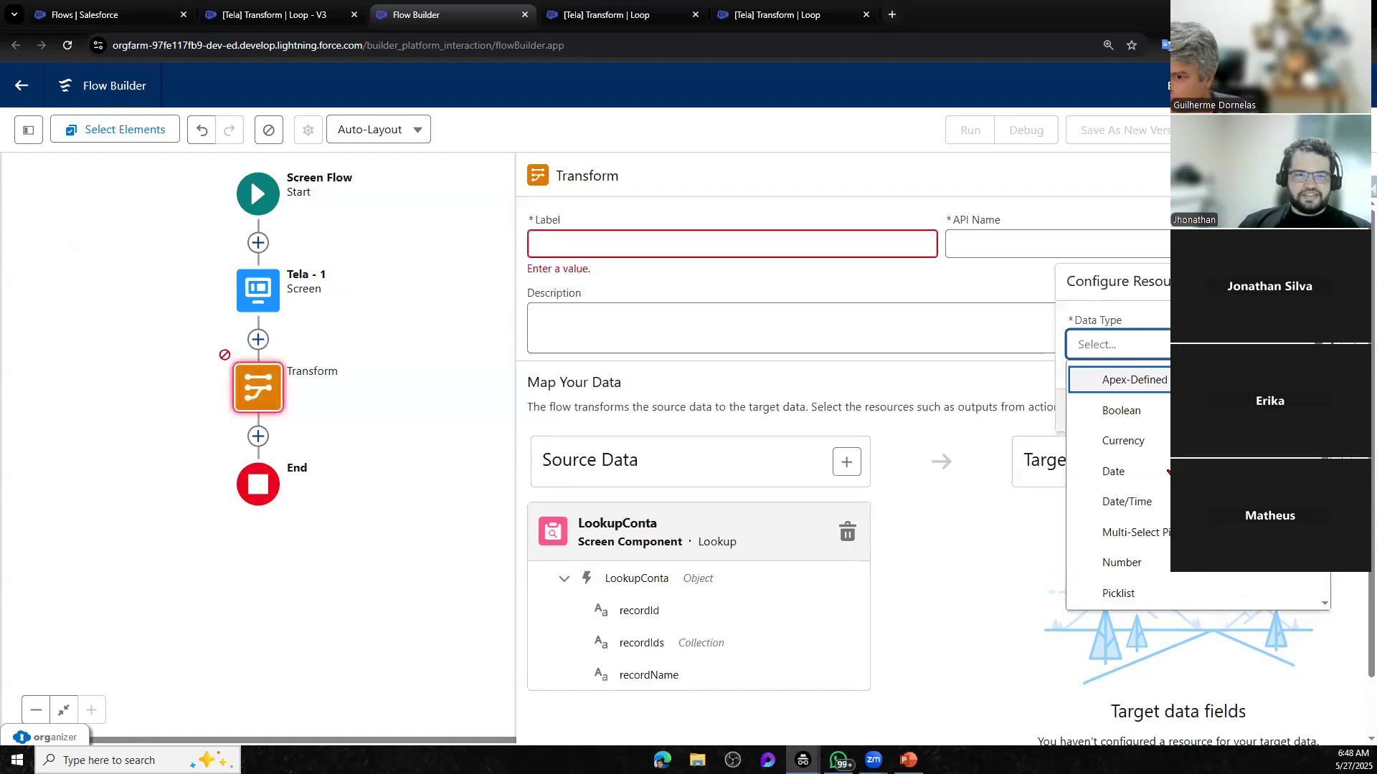
pyautogui.scroll(-1, 1161, 581)
pyautogui.click(1156, 567)
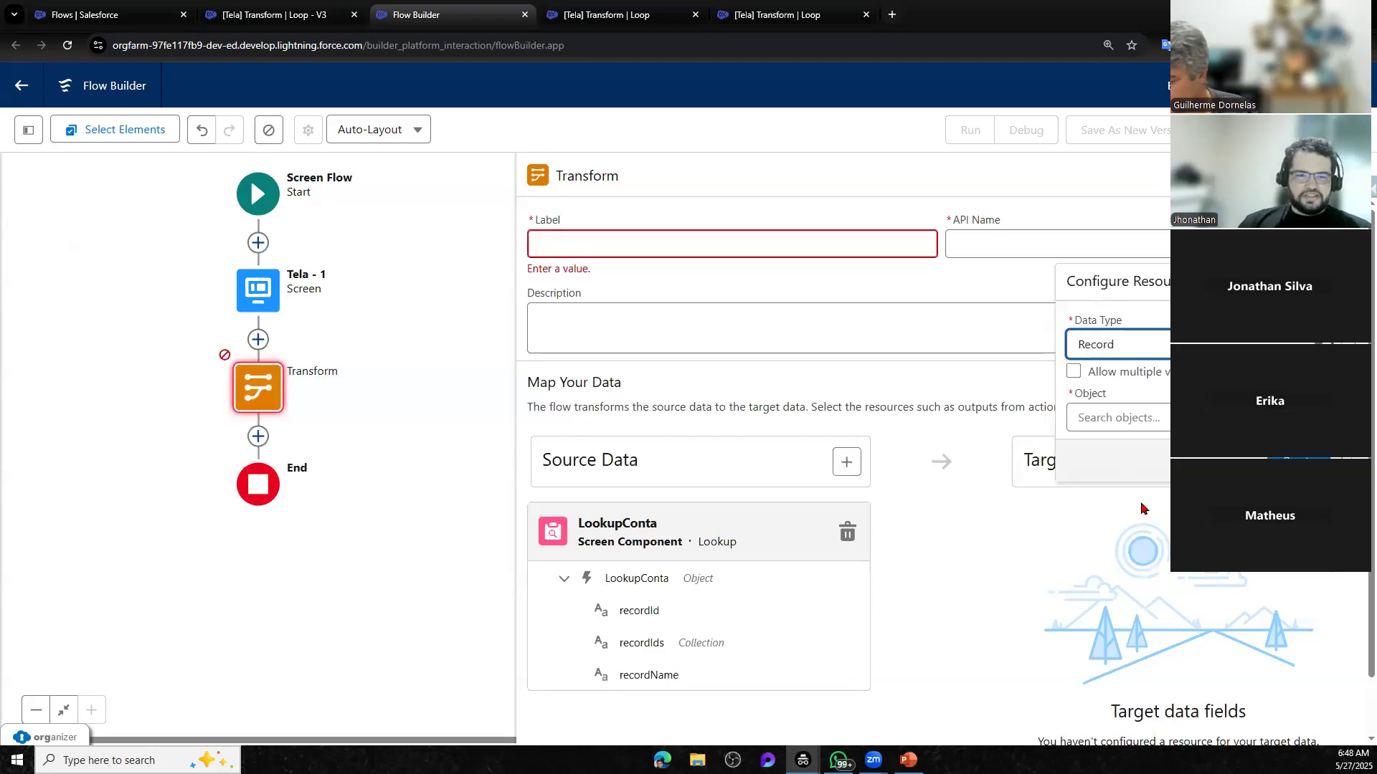
pyautogui.click(1087, 373)
pyautogui.click(1140, 418)
pyautogui.write('conta')
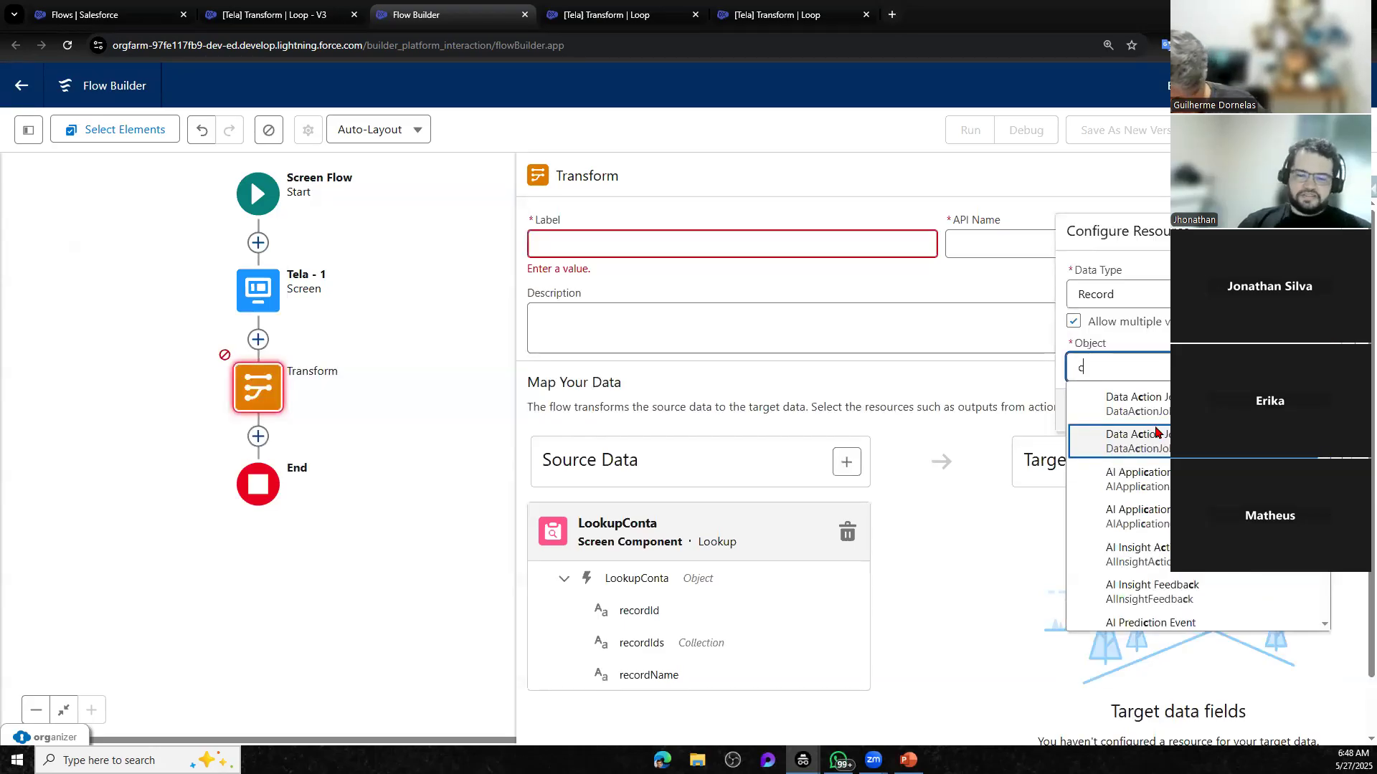
pyautogui.scroll(-2, 1156, 433)
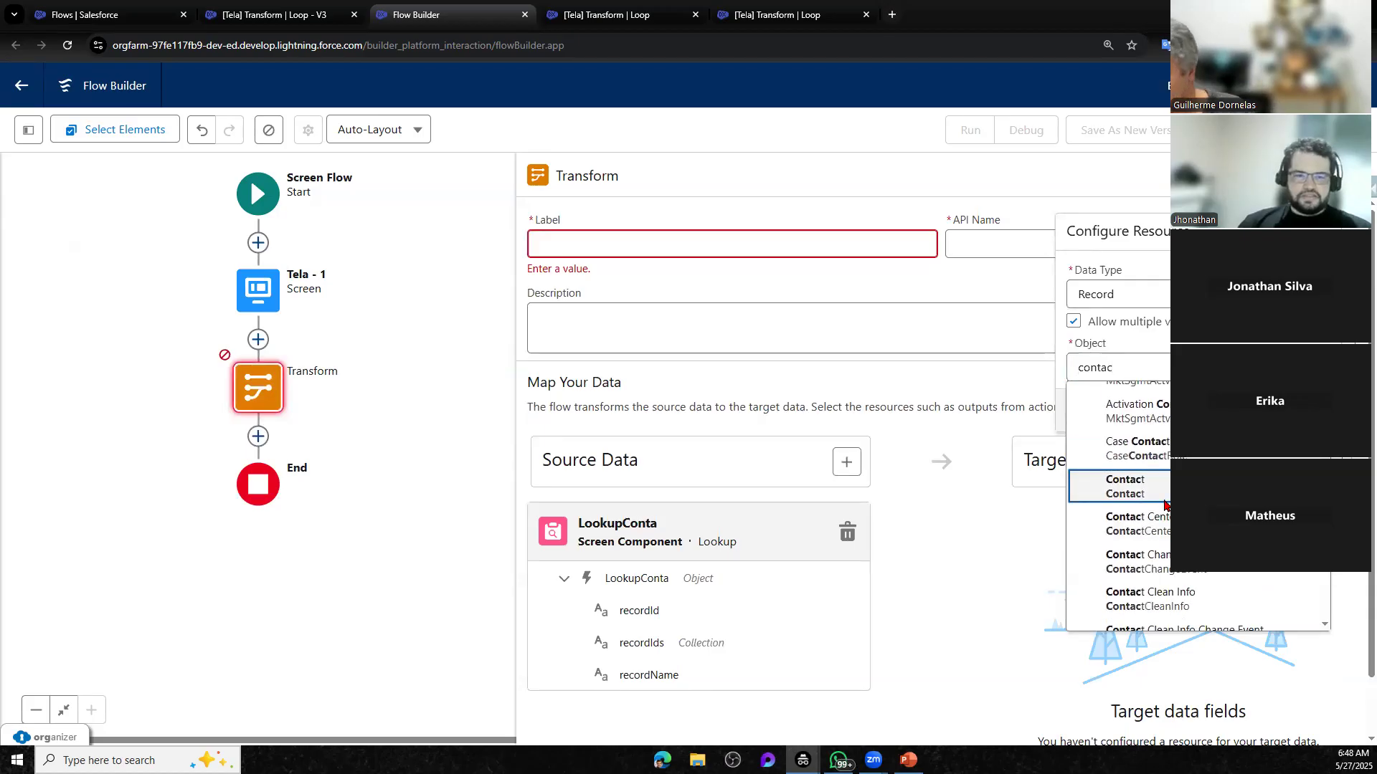
pyautogui.click(1133, 534)
pyautogui.click(1311, 410)
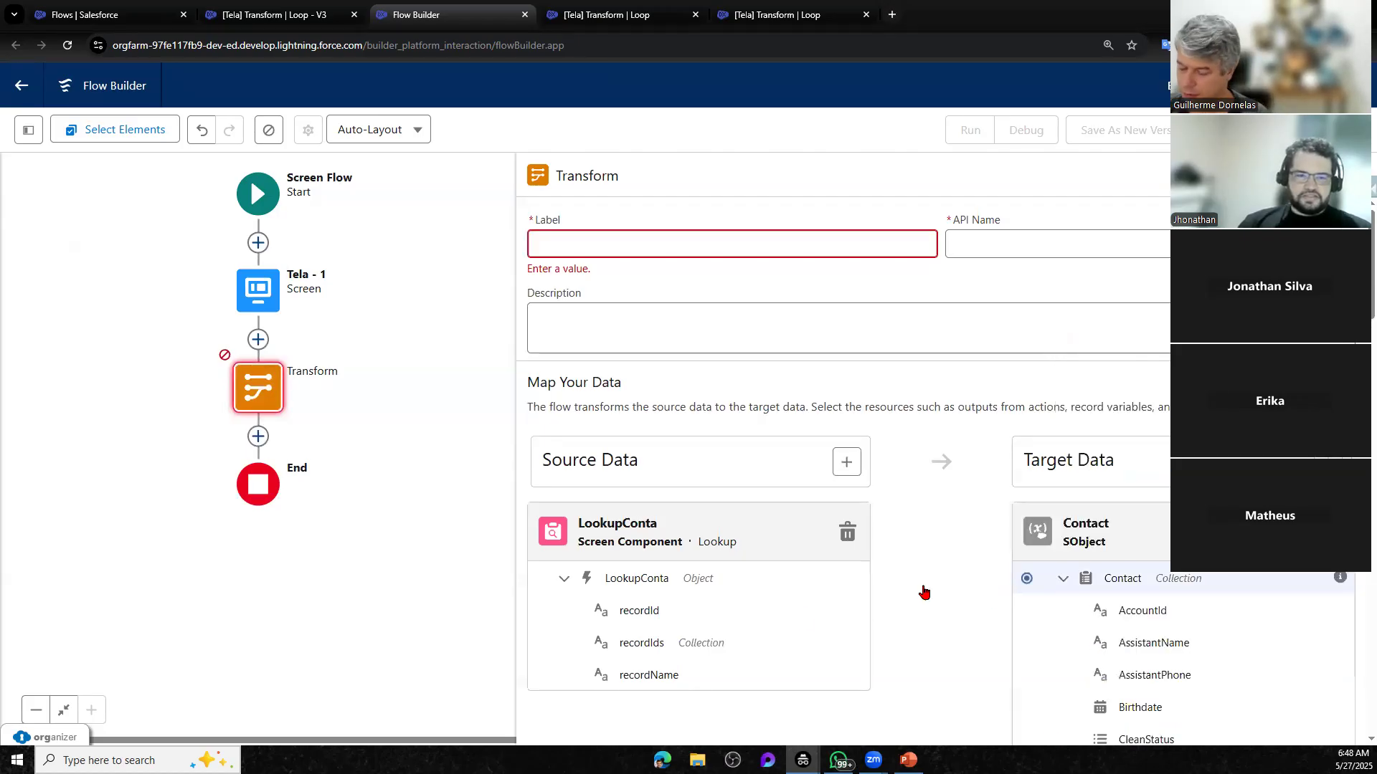
# Look through the Contact target fields available for mapping from the LookupConta source
pyautogui.scroll(-1, 806, 646)
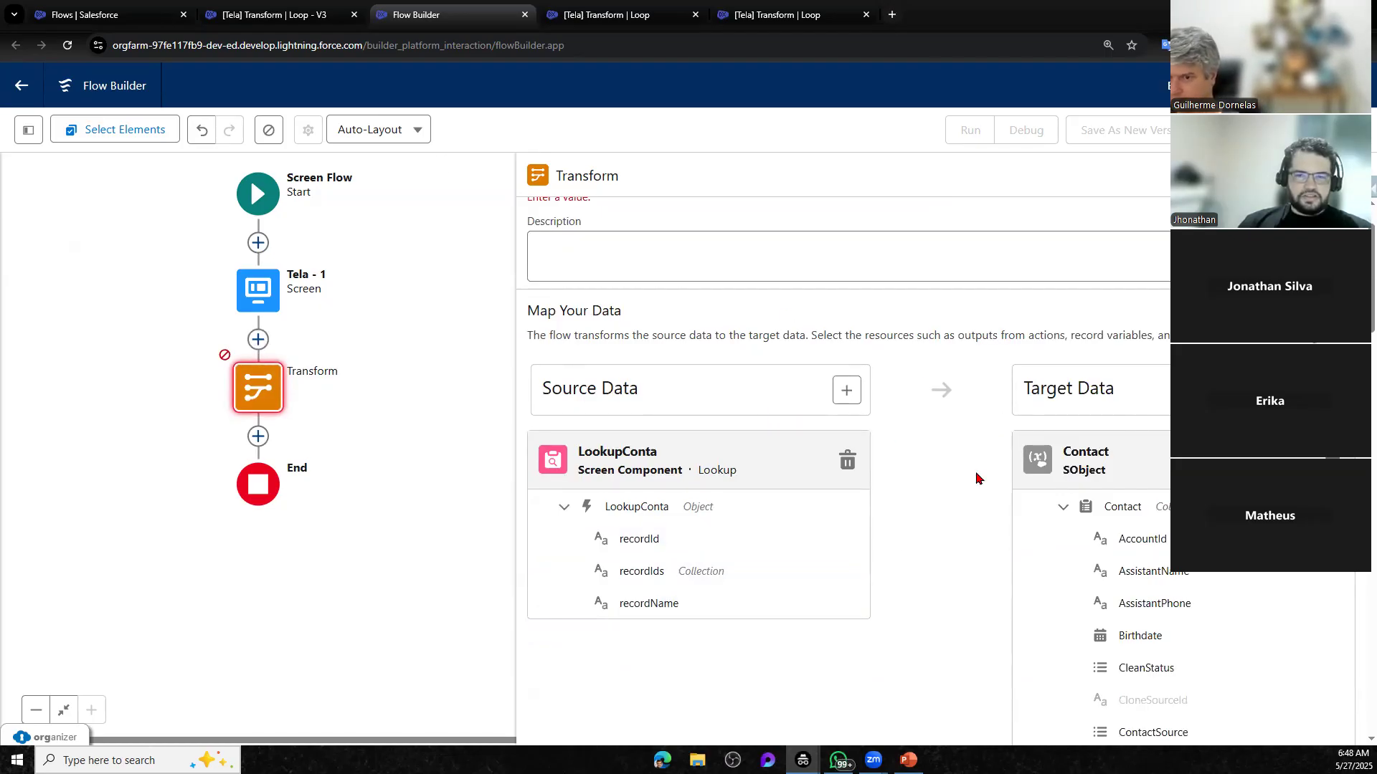
pyautogui.scroll(-2, 979, 478)
pyautogui.scroll(-10, 979, 478)
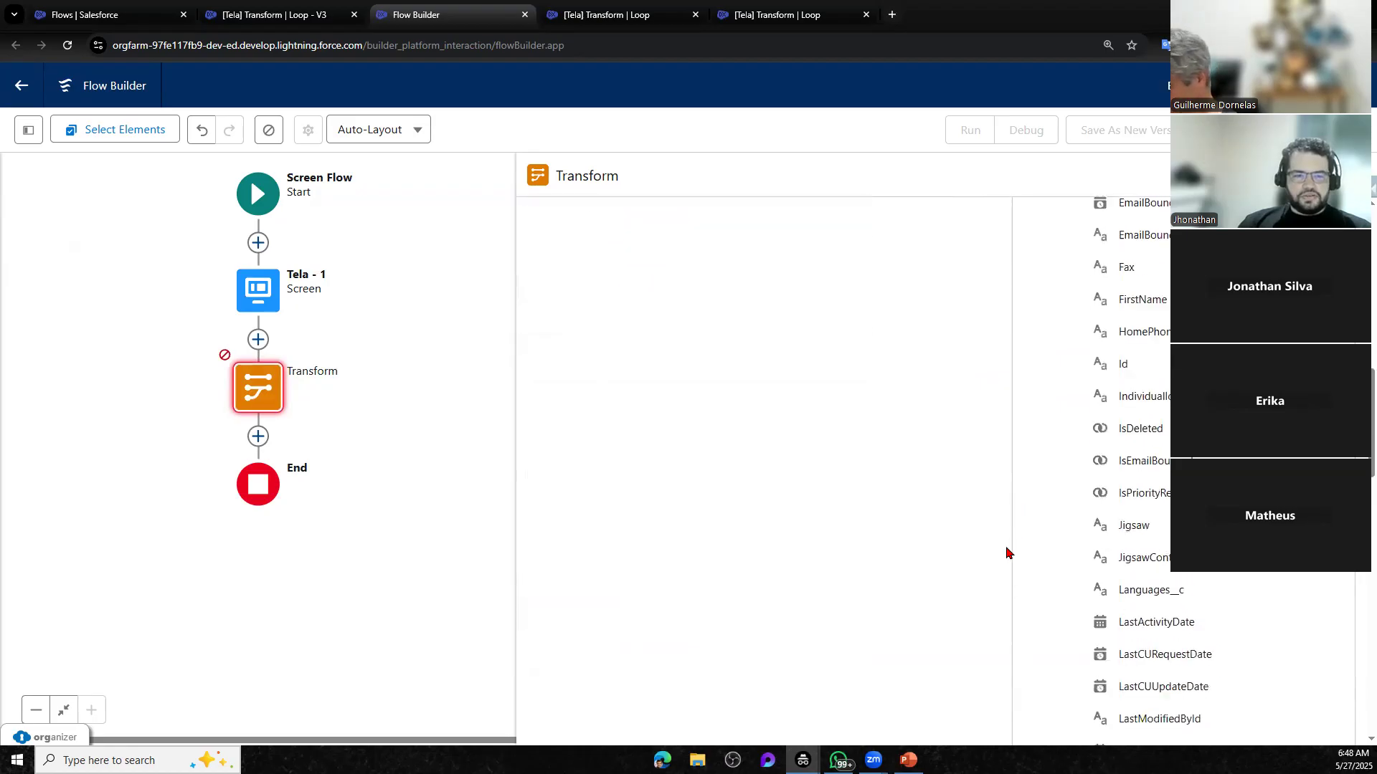
pyautogui.scroll(-3, 1007, 564)
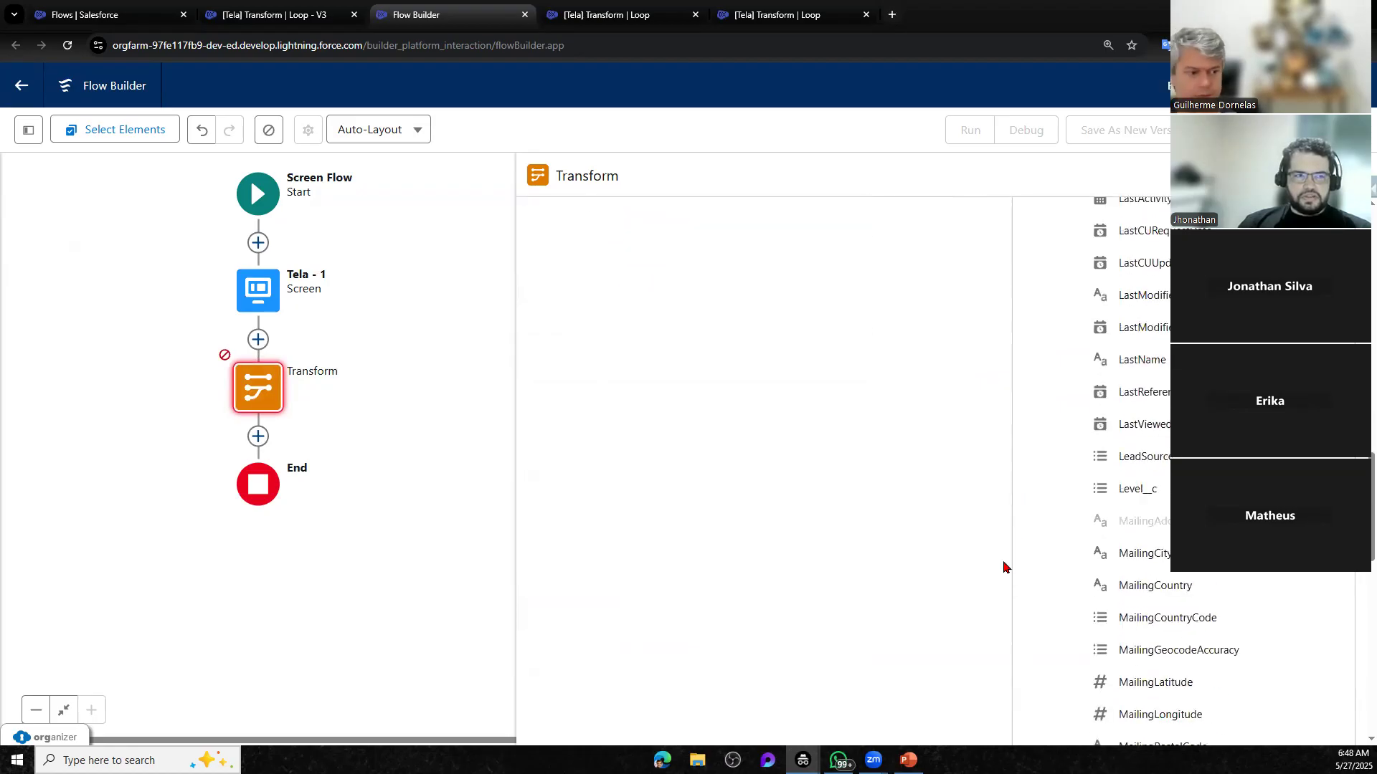
pyautogui.scroll(-3, 1003, 567)
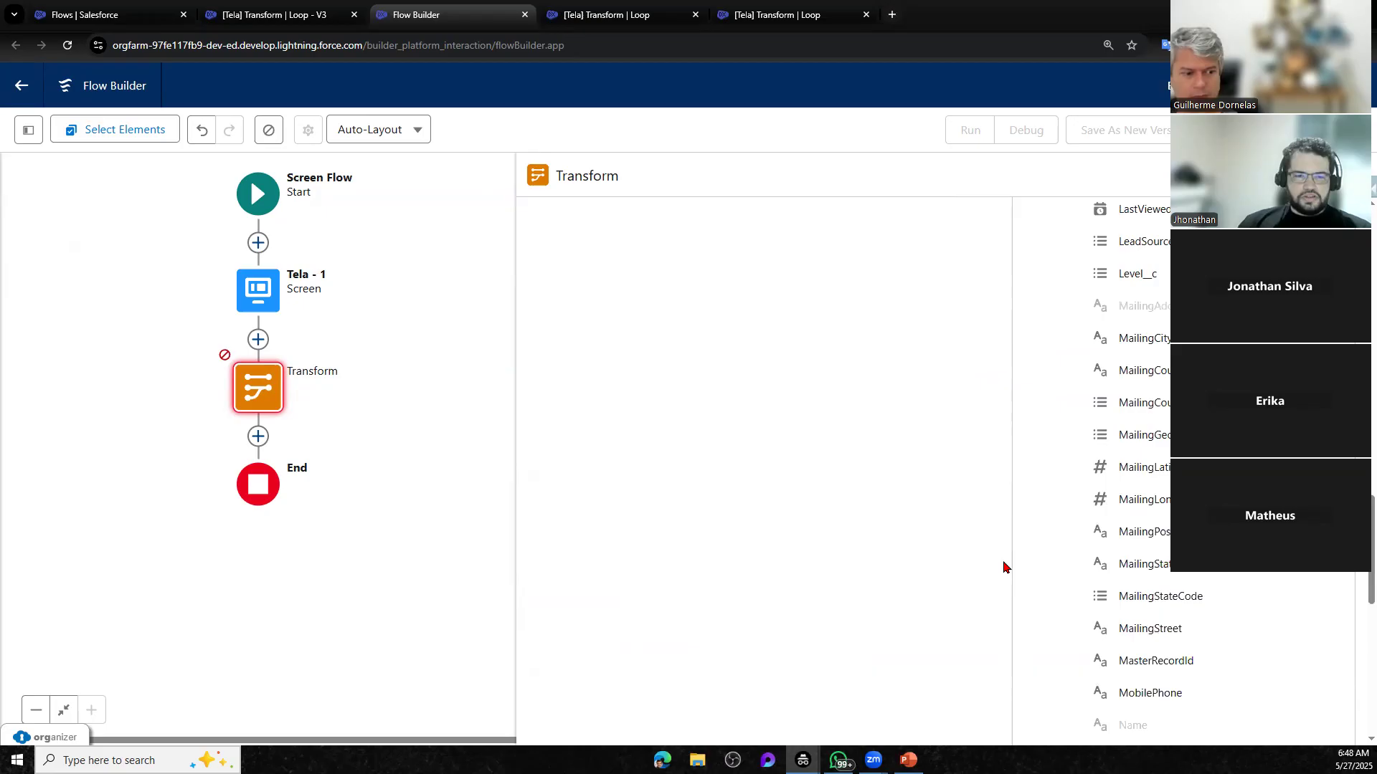
pyautogui.scroll(15, 1004, 567)
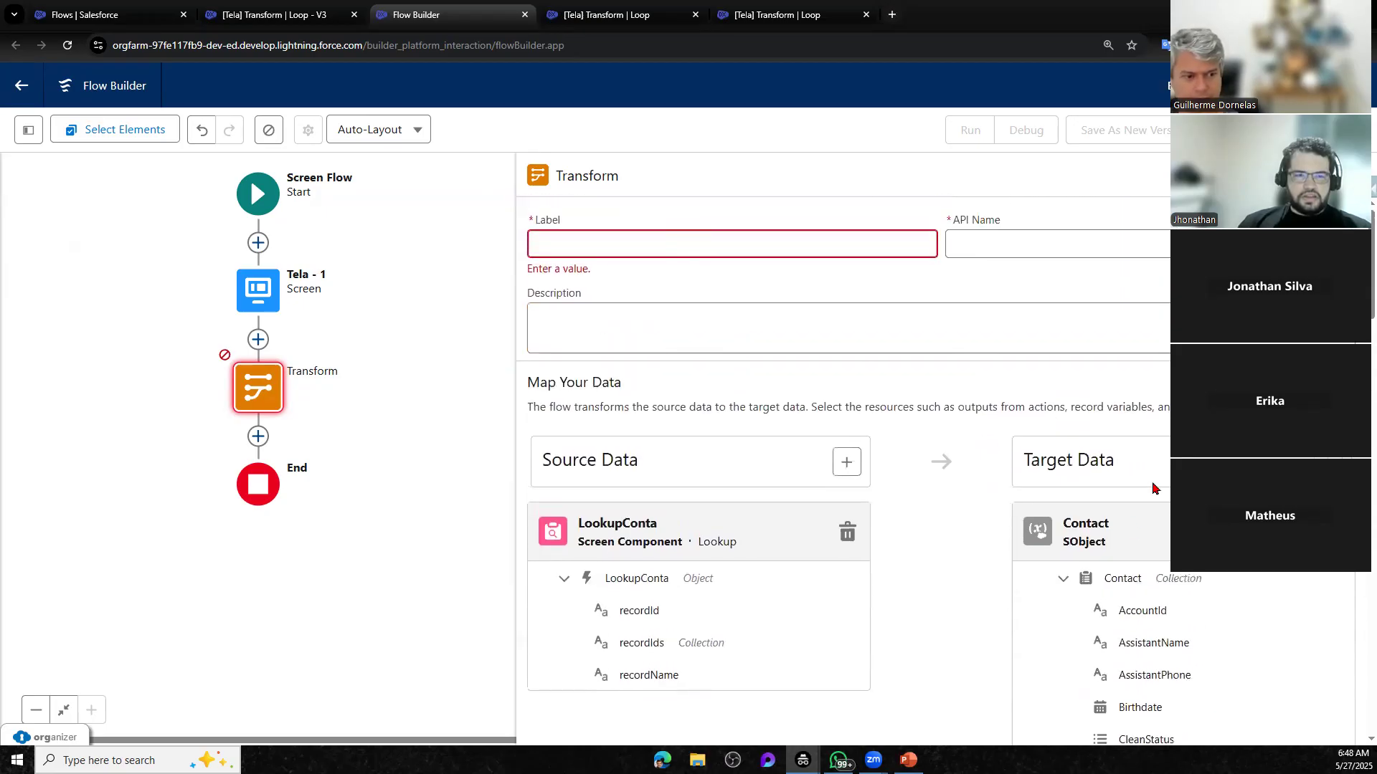
# Return to the [Tela] Transform | Loop - V3 flow, close the RT Transform's settings and review the Inner Join and Transform branches
pyautogui.click(273, 14)
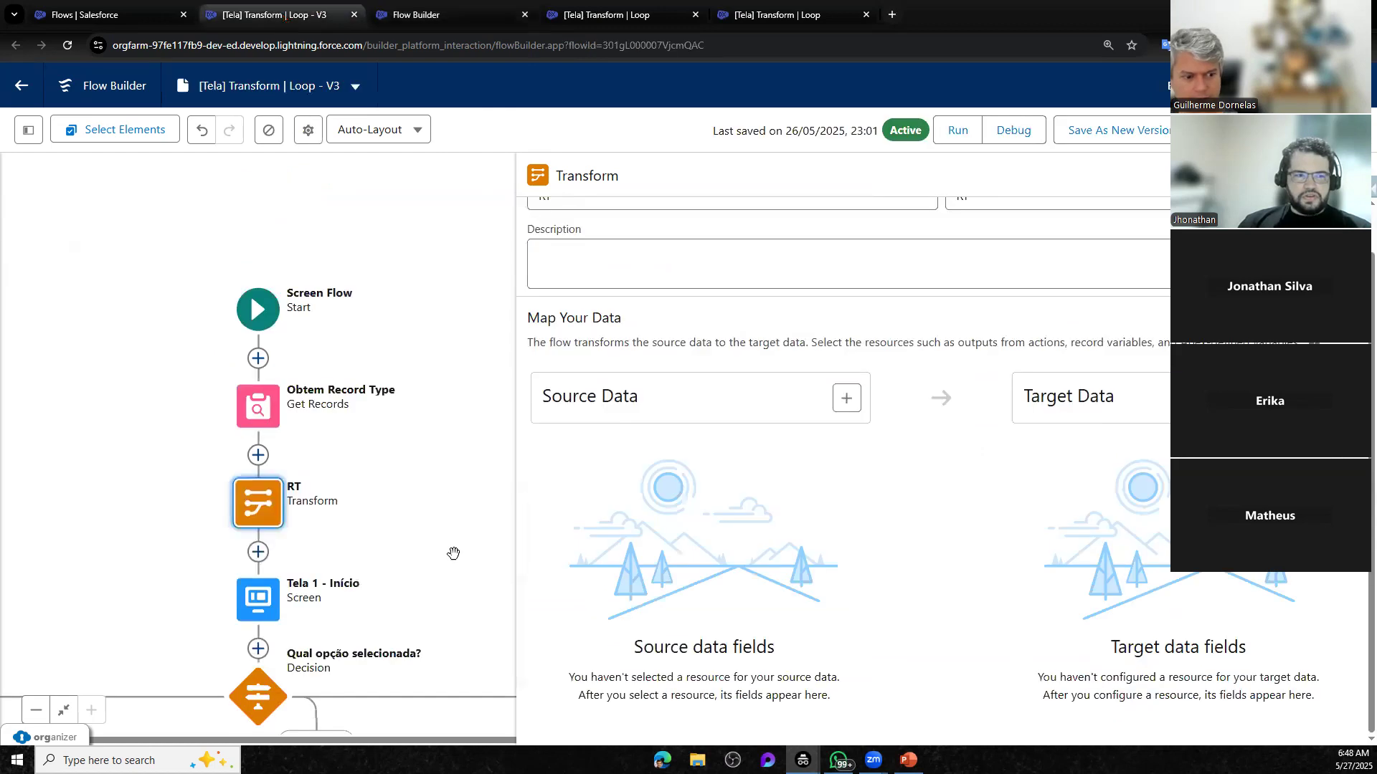
pyautogui.click(1157, 269)
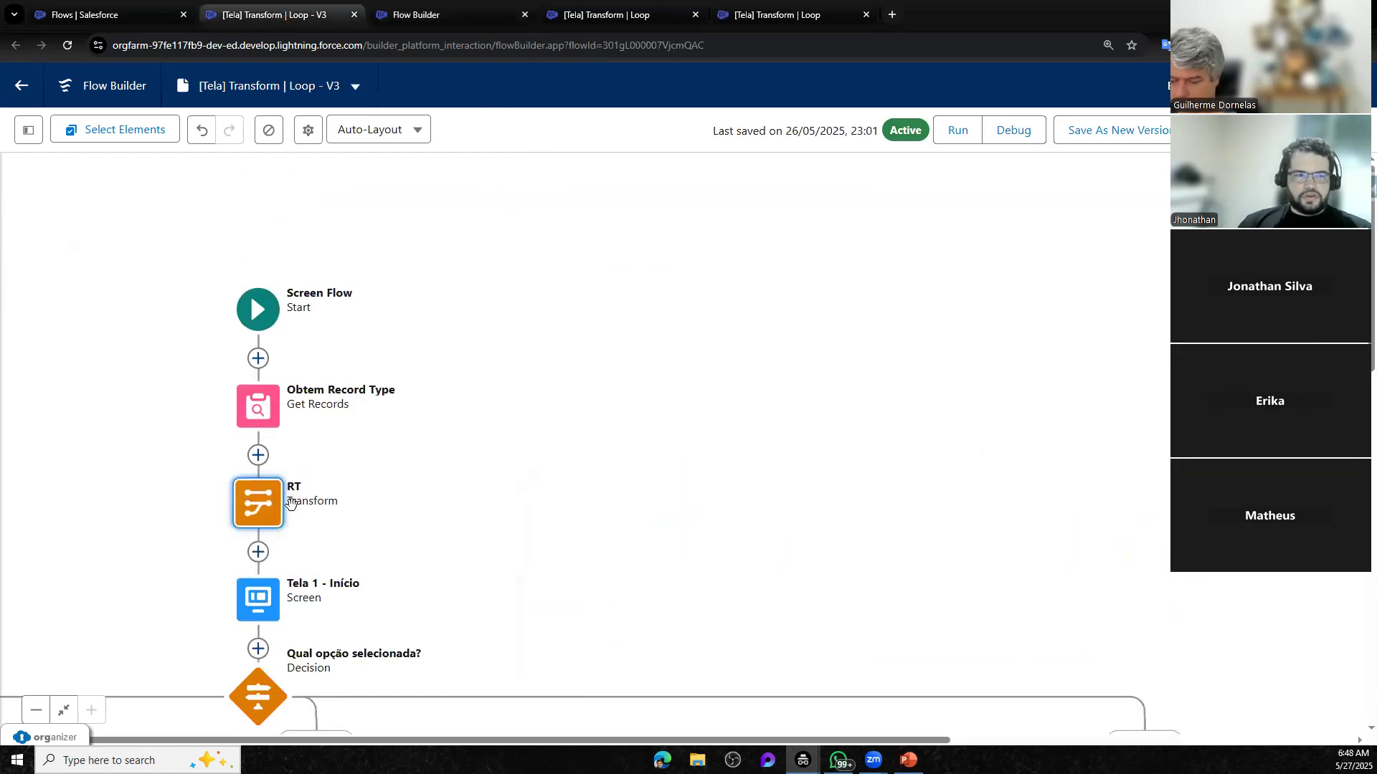
pyautogui.click(258, 502)
pyautogui.click(244, 640)
pyautogui.moveTo(626, 452); pyautogui.dragTo(923, 204)
pyautogui.moveTo(741, 661); pyautogui.dragTo(487, 592)
pyautogui.moveTo(869, 433); pyautogui.dragTo(588, 394)
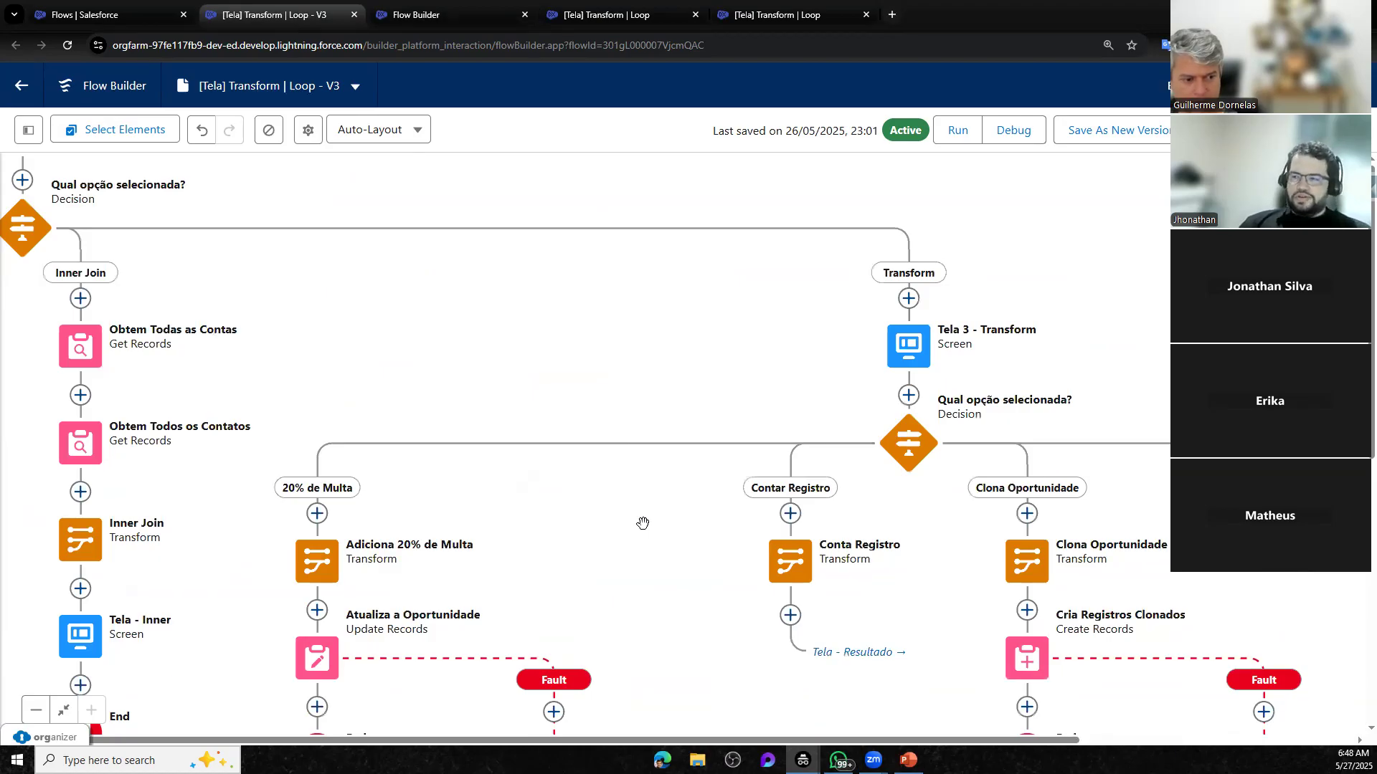
pyautogui.moveTo(500, 484); pyautogui.dragTo(320, 414)
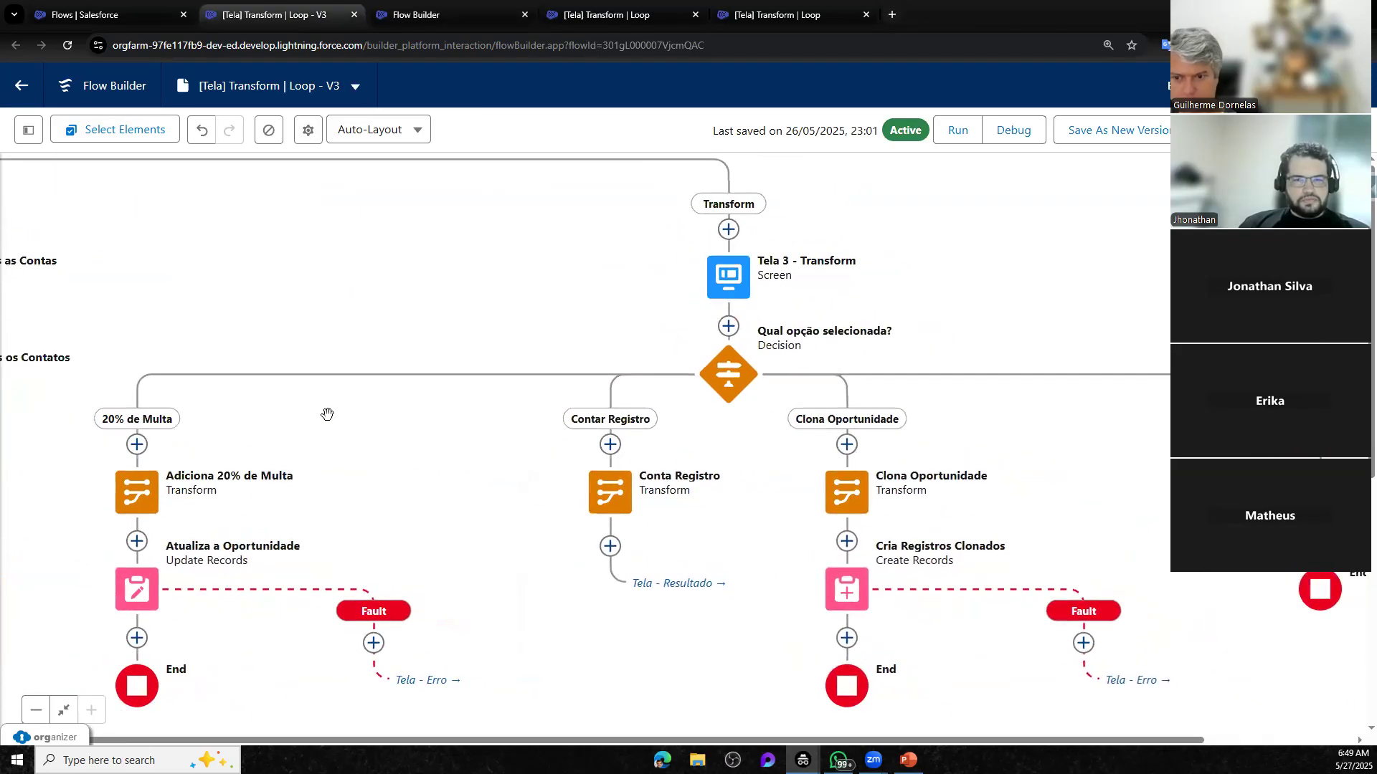
# Close the unsaved flow containing the LookupConta Transform, discarding its changes, and return to the V3 flow
pyautogui.click(428, 11)
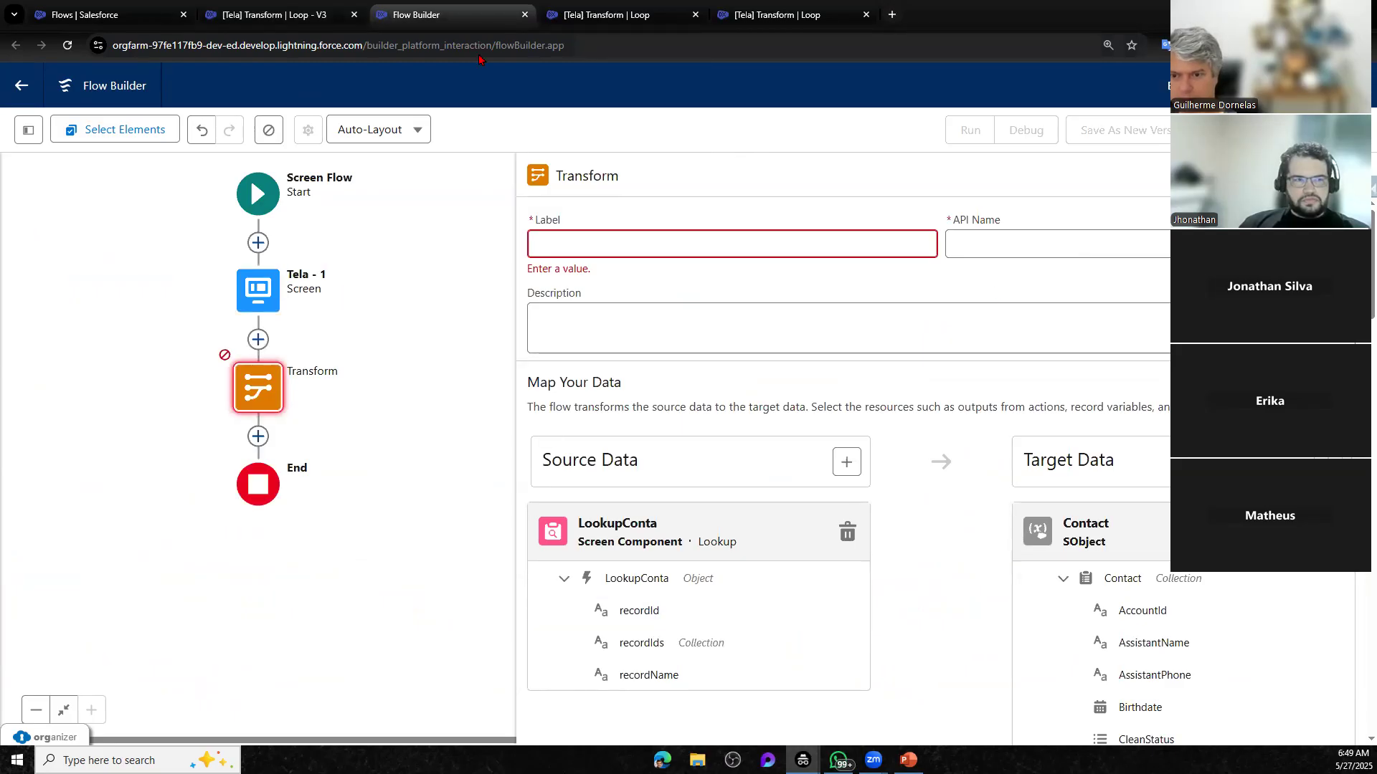
pyautogui.click(309, 10)
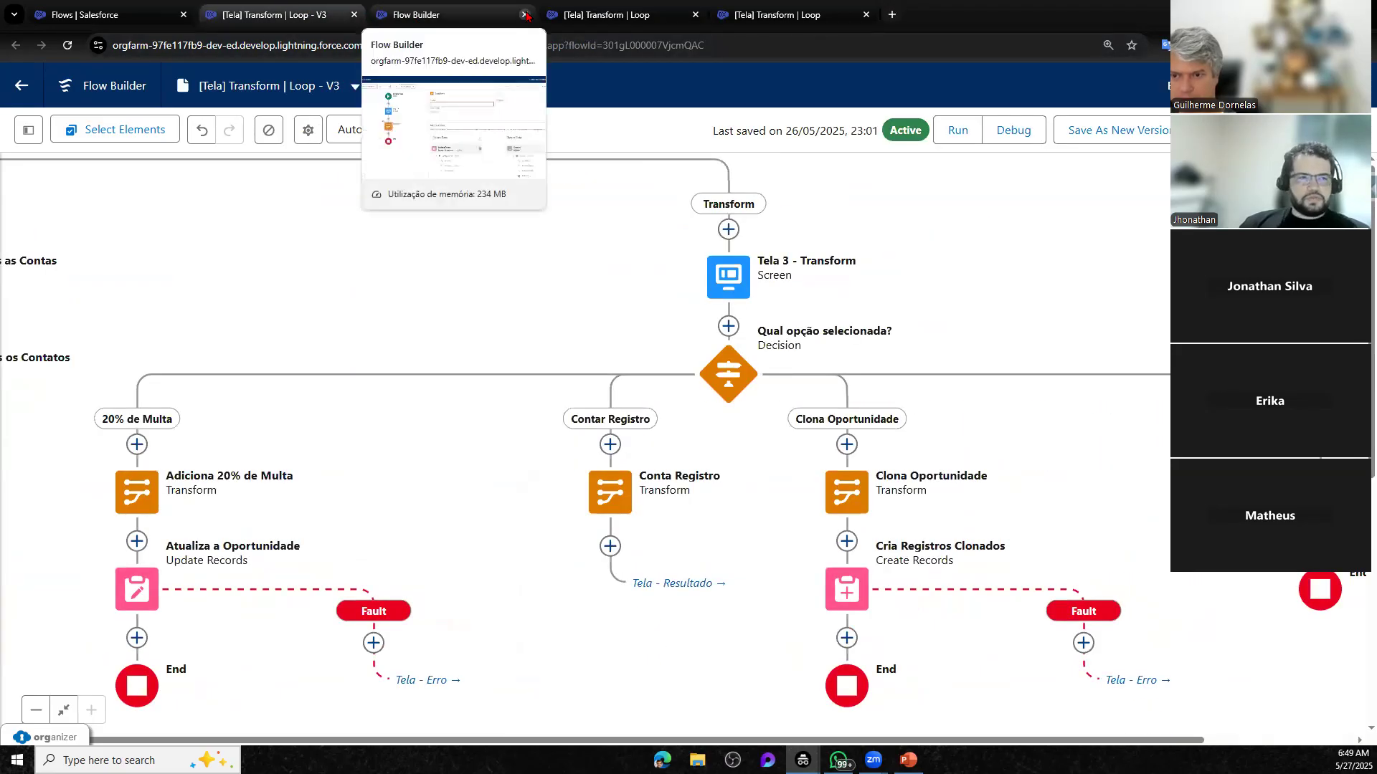
pyautogui.click(525, 15)
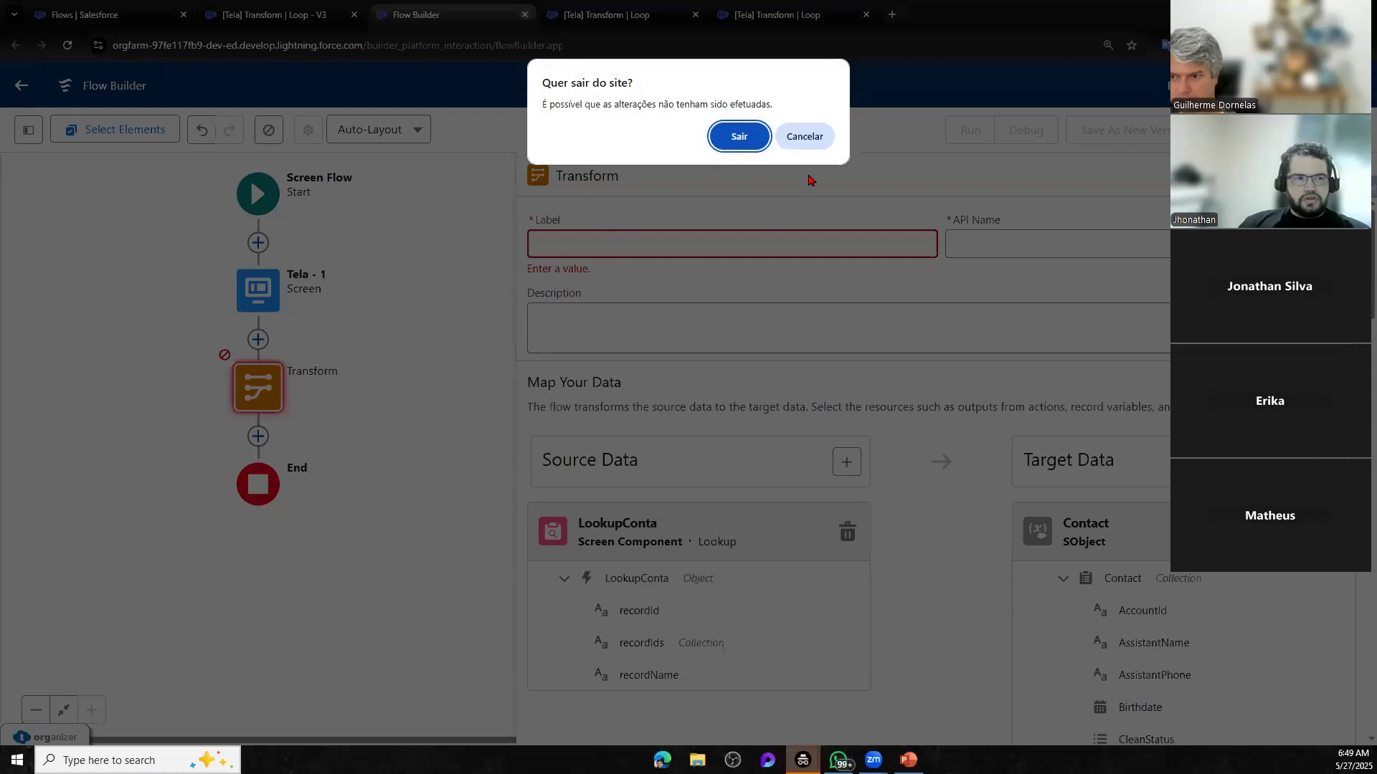
pyautogui.click(740, 136)
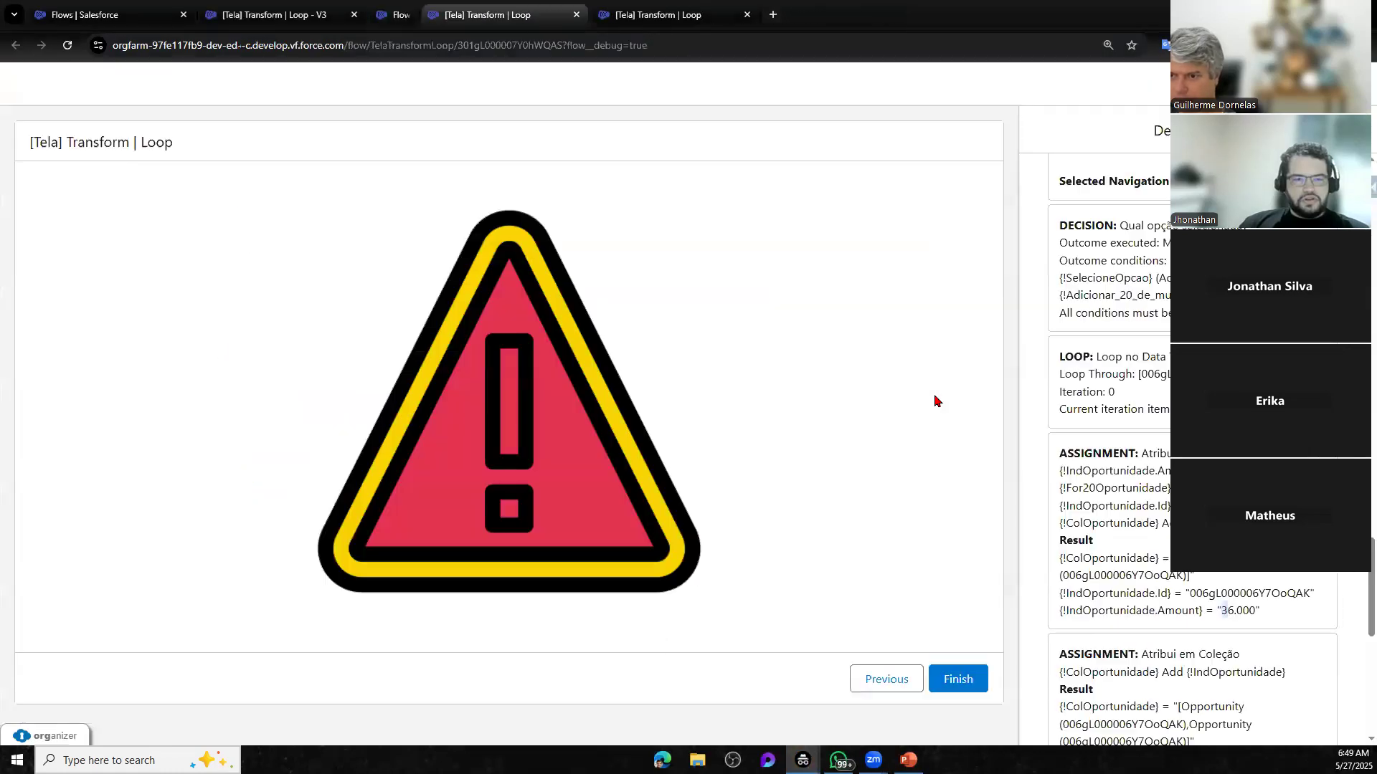
pyautogui.click(235, 13)
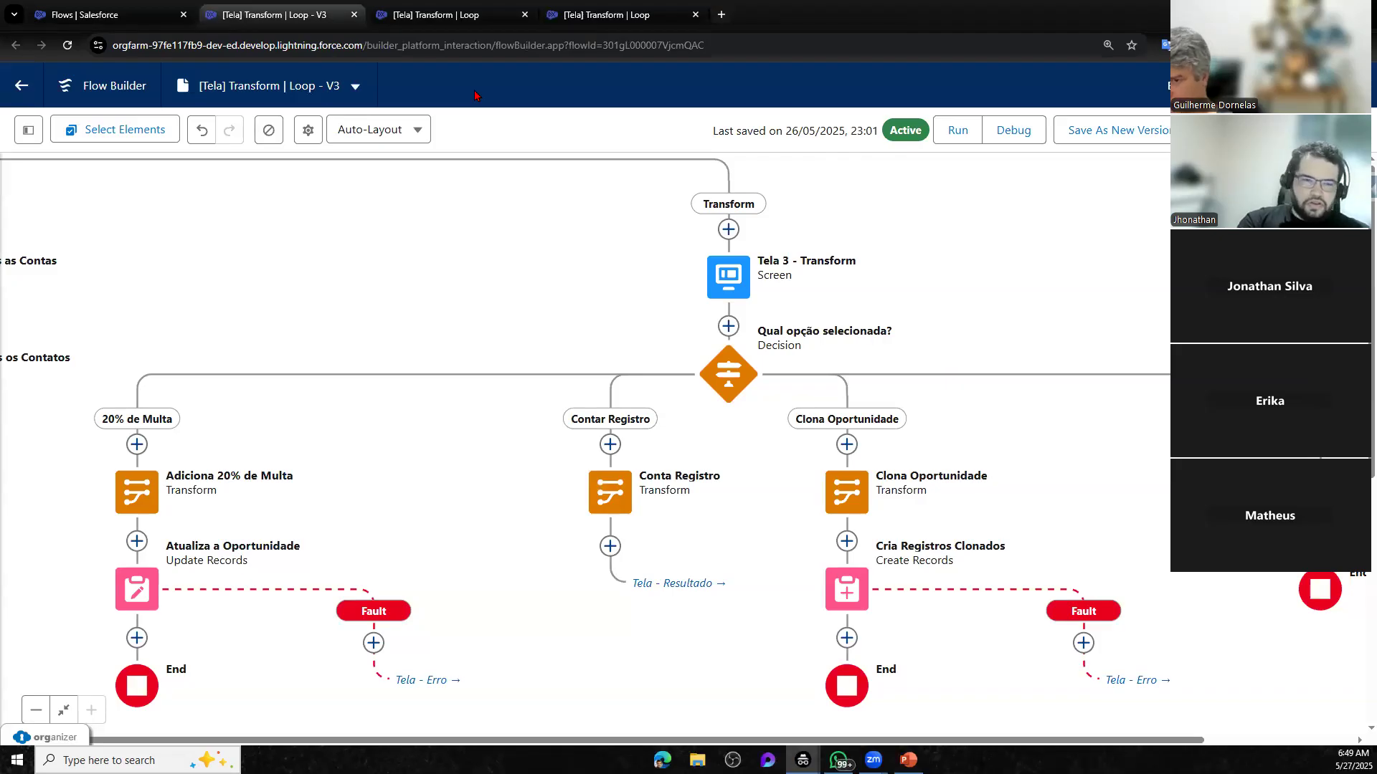
# Examine the Loop | Atribuir branch, covering its 20% de Multa, Contar Registro and Clona Oportunidade paths
pyautogui.moveTo(1129, 445); pyautogui.dragTo(1150, 332)
pyautogui.moveTo(442, 374); pyautogui.dragTo(911, 477)
pyautogui.moveTo(750, 389); pyautogui.dragTo(1254, 489)
pyautogui.moveTo(1065, 441); pyautogui.dragTo(1182, 430)
pyautogui.moveTo(748, 603); pyautogui.dragTo(1351, 462)
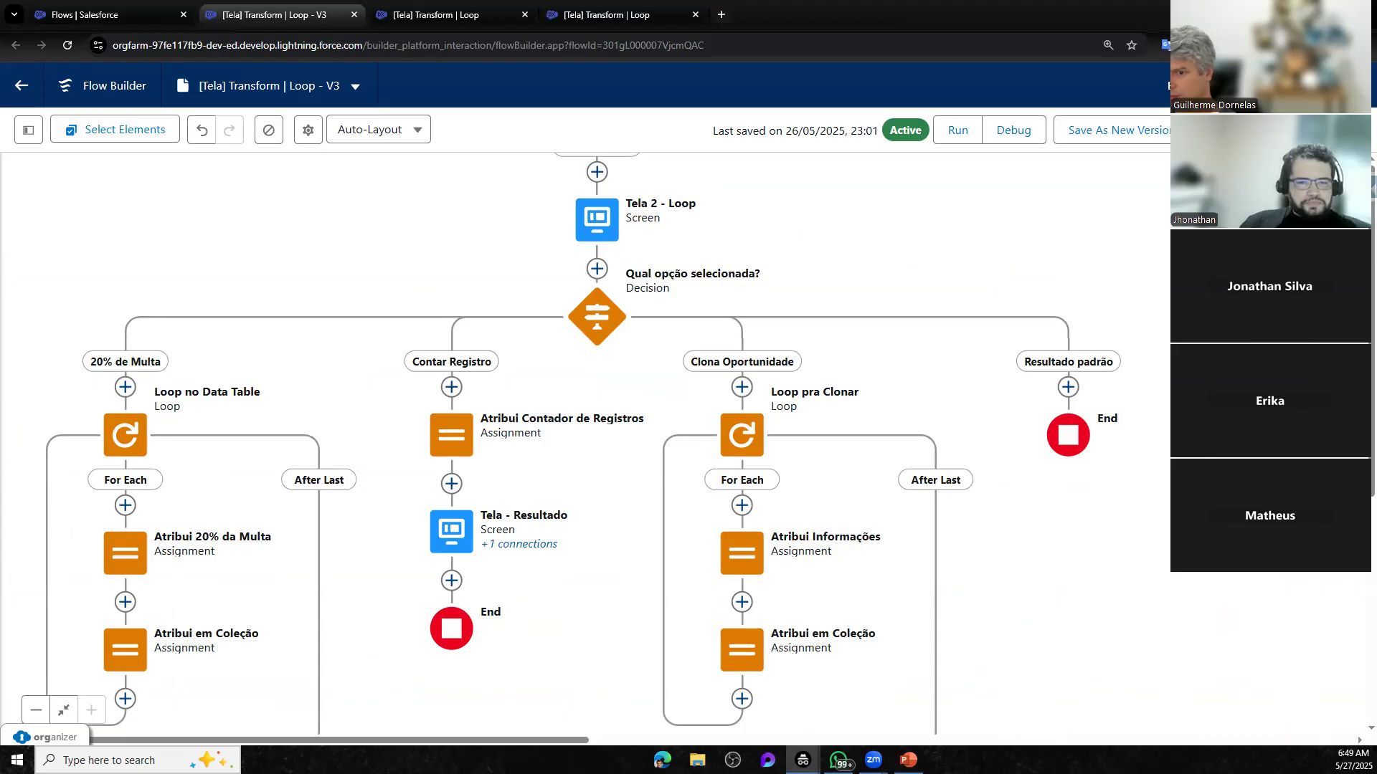
pyautogui.moveTo(1084, 552); pyautogui.dragTo(1205, 548)
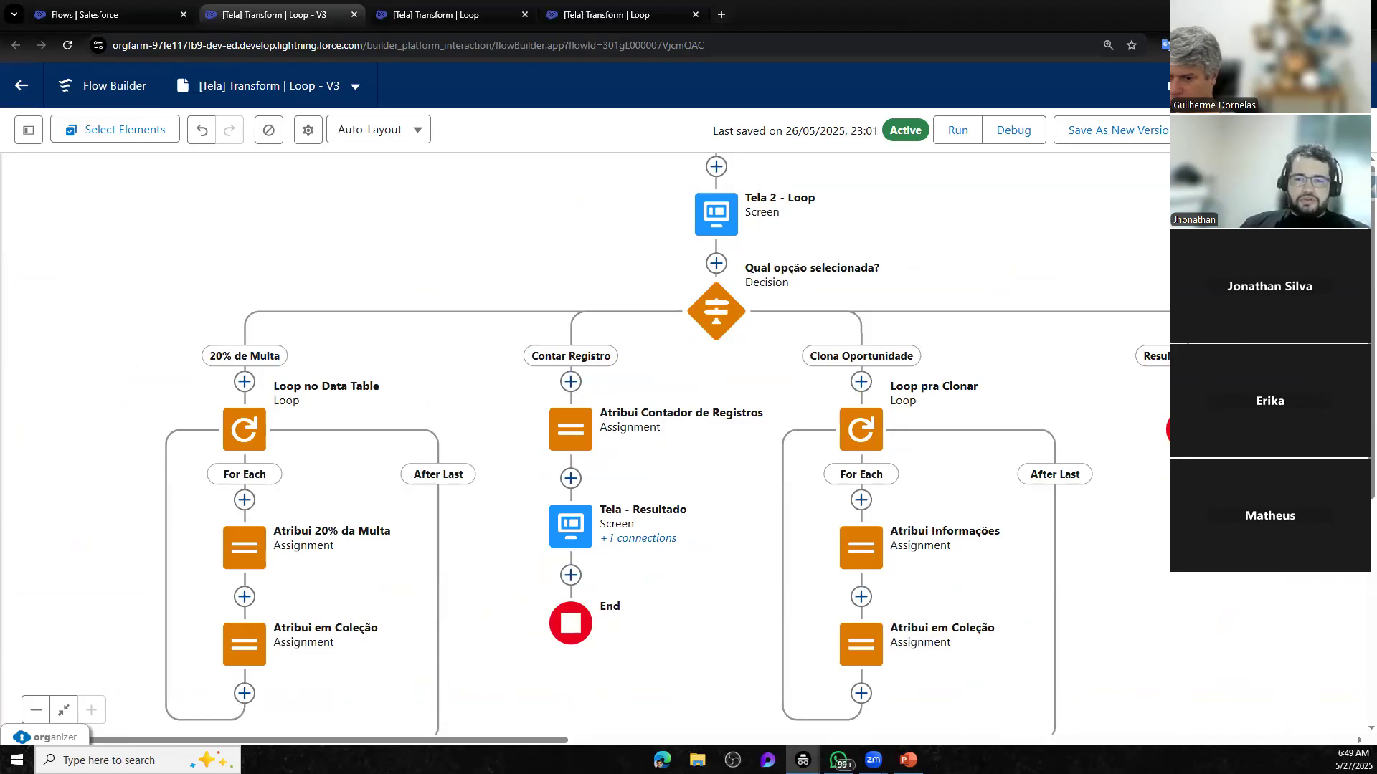
pyautogui.moveTo(1184, 545); pyautogui.dragTo(1097, 593)
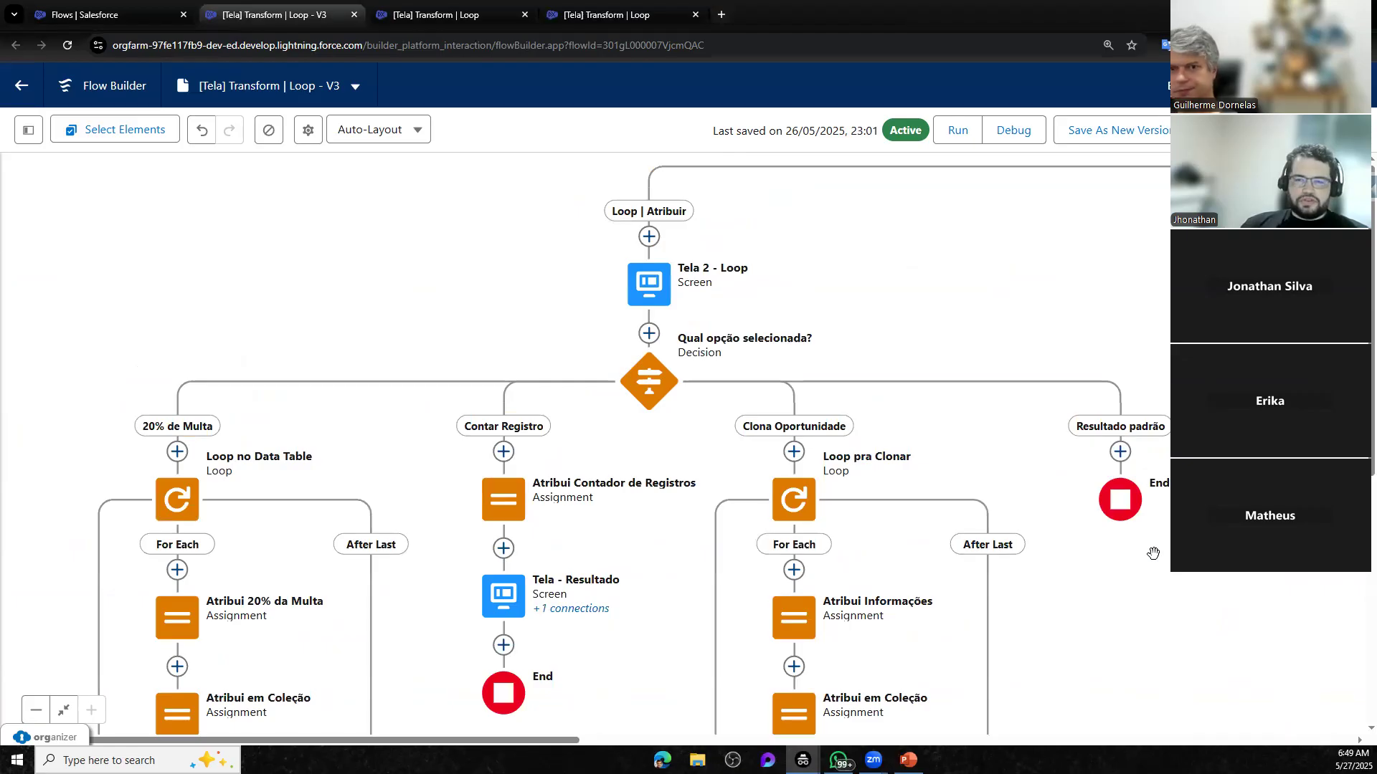
# Examine the Transform branch and compare its 20% de Multa, Contar Registro and Clona Oportunidade paths with the loop version
pyautogui.moveTo(1154, 553); pyautogui.dragTo(461, 533)
pyautogui.moveTo(1133, 368); pyautogui.dragTo(451, 529)
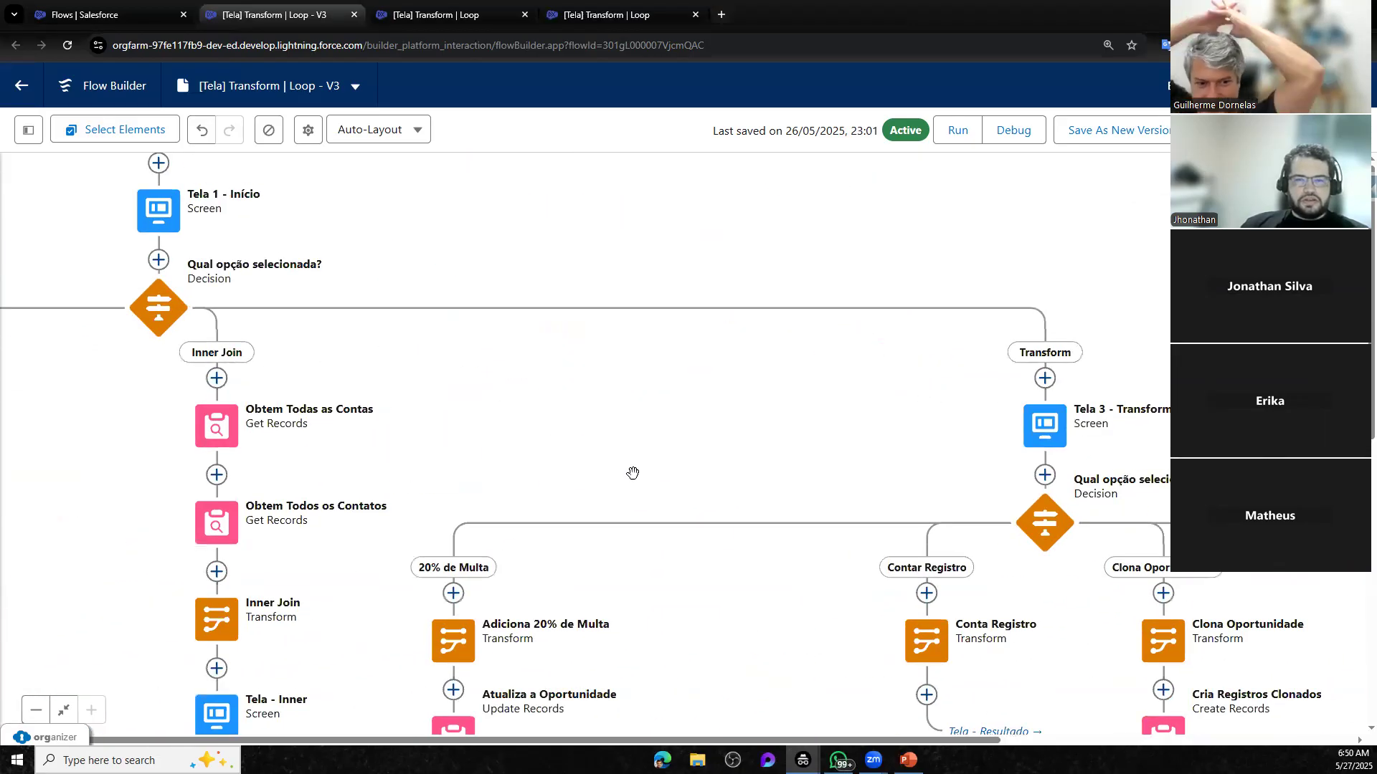
pyautogui.moveTo(642, 477); pyautogui.dragTo(452, 381)
pyautogui.moveTo(535, 390); pyautogui.dragTo(420, 245)
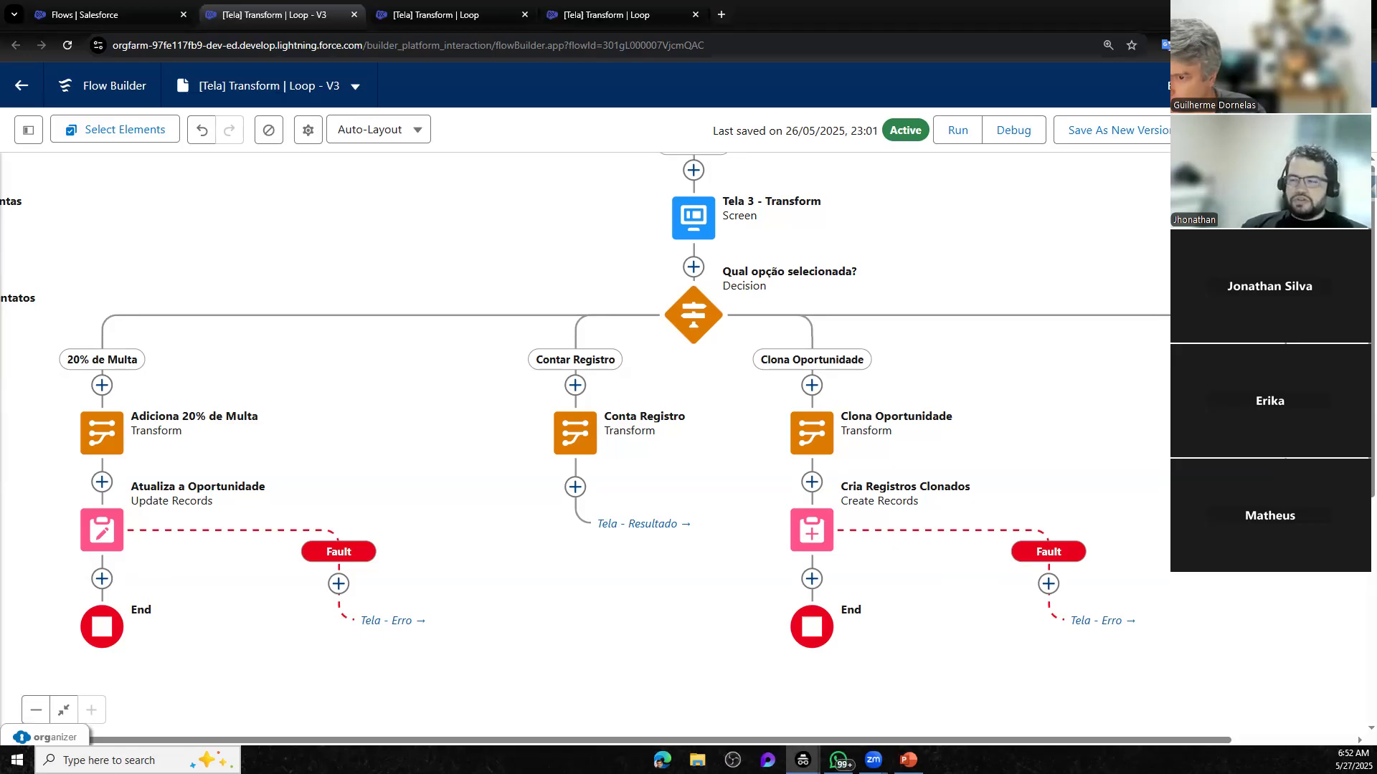
pyautogui.moveTo(661, 590); pyautogui.dragTo(438, 611)
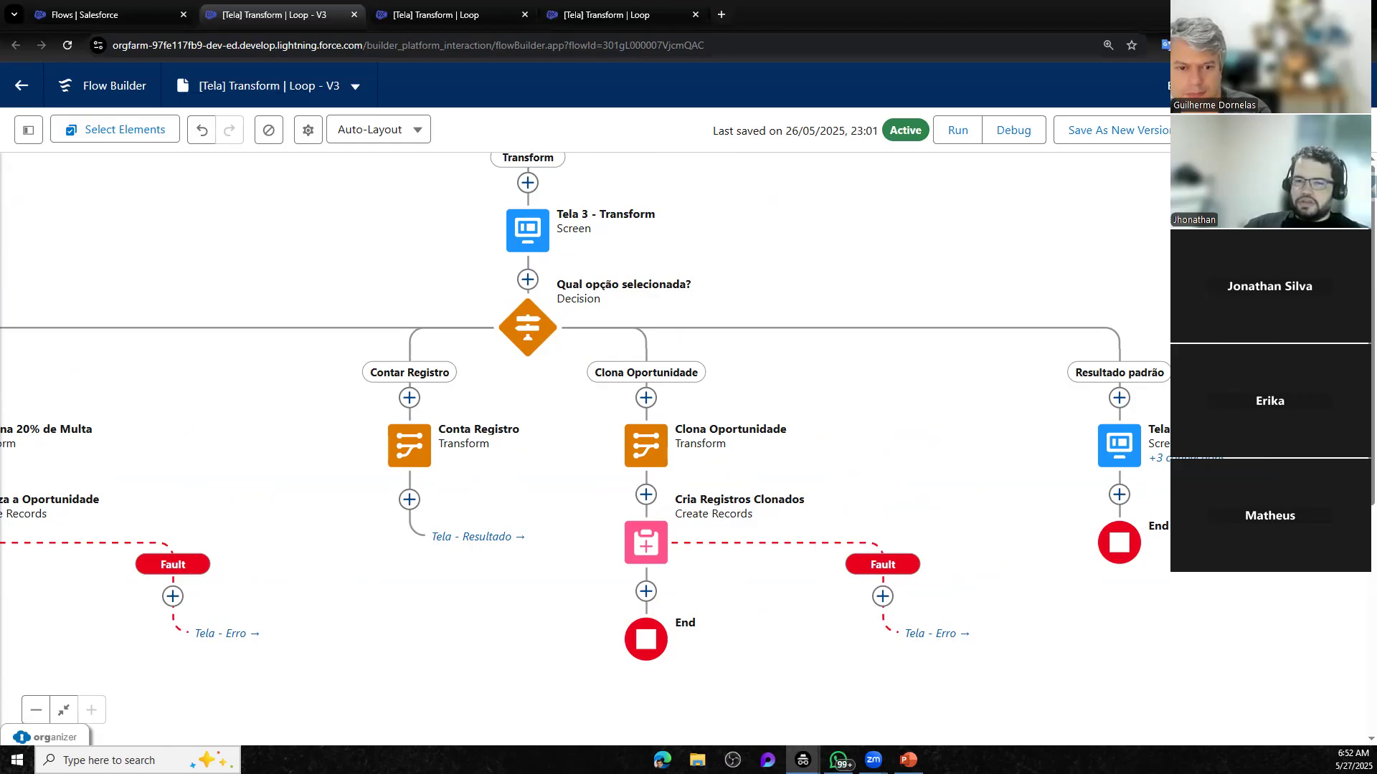
pyautogui.moveTo(862, 390); pyautogui.dragTo(1219, 510)
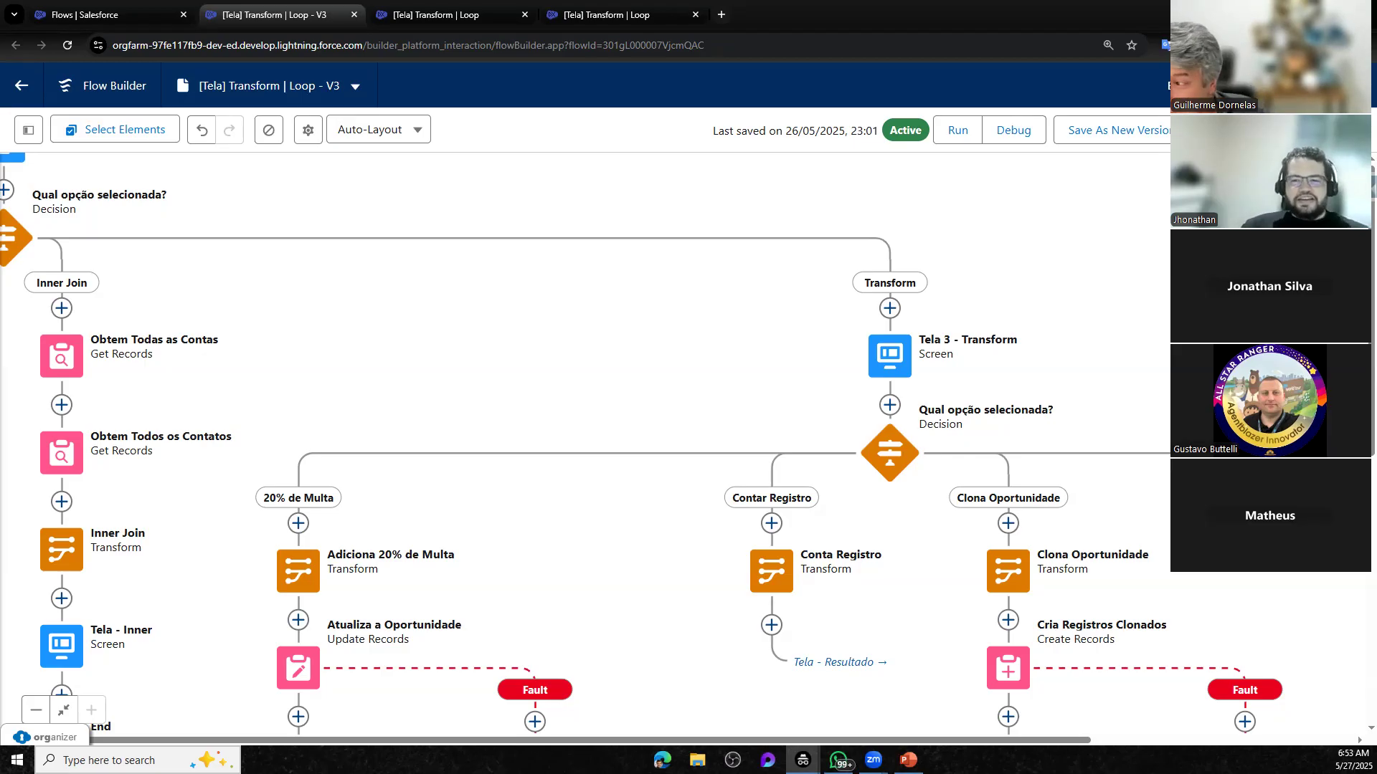
# View the Flows list in Setup and go back to the [Tela] Transform | Loop - V3 flow
pyautogui.click(118, 9)
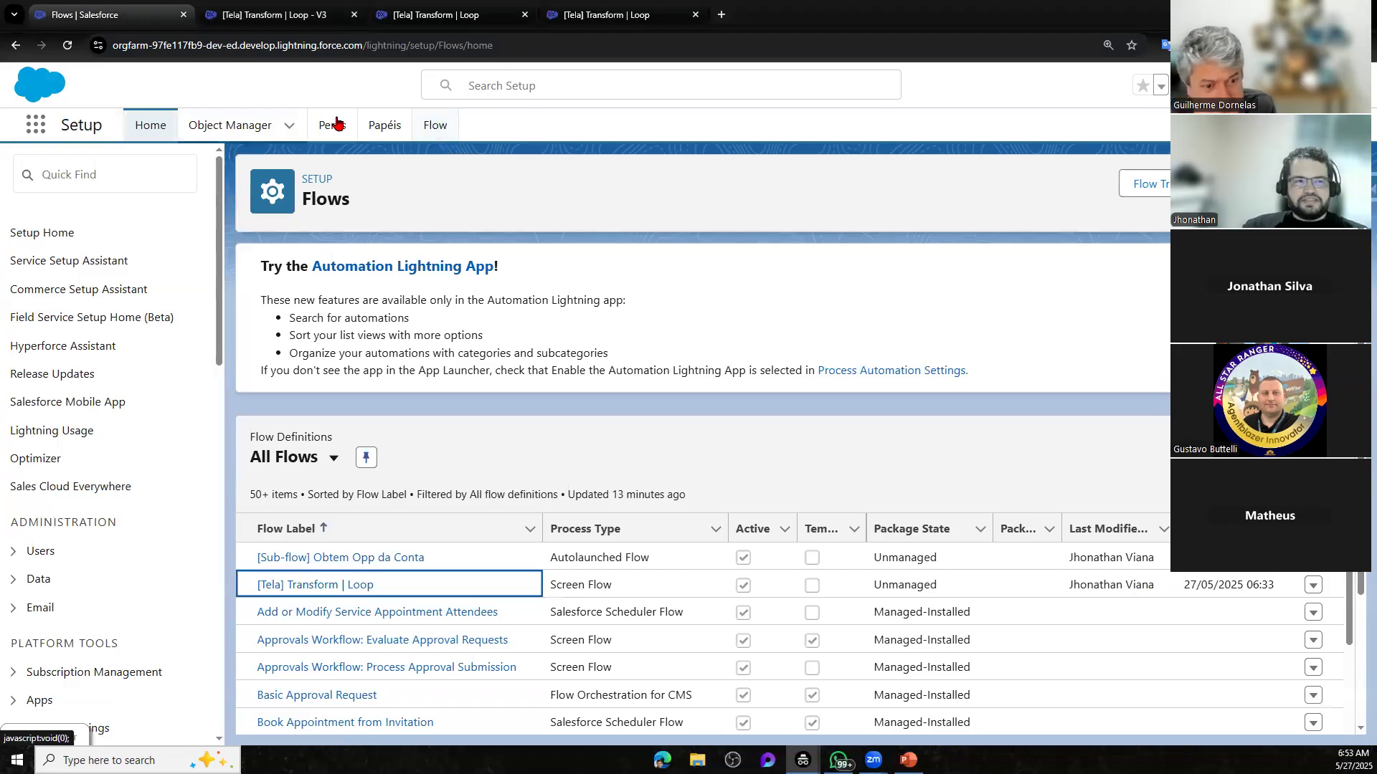
pyautogui.press('ctrl')
pyautogui.press('ctrl')
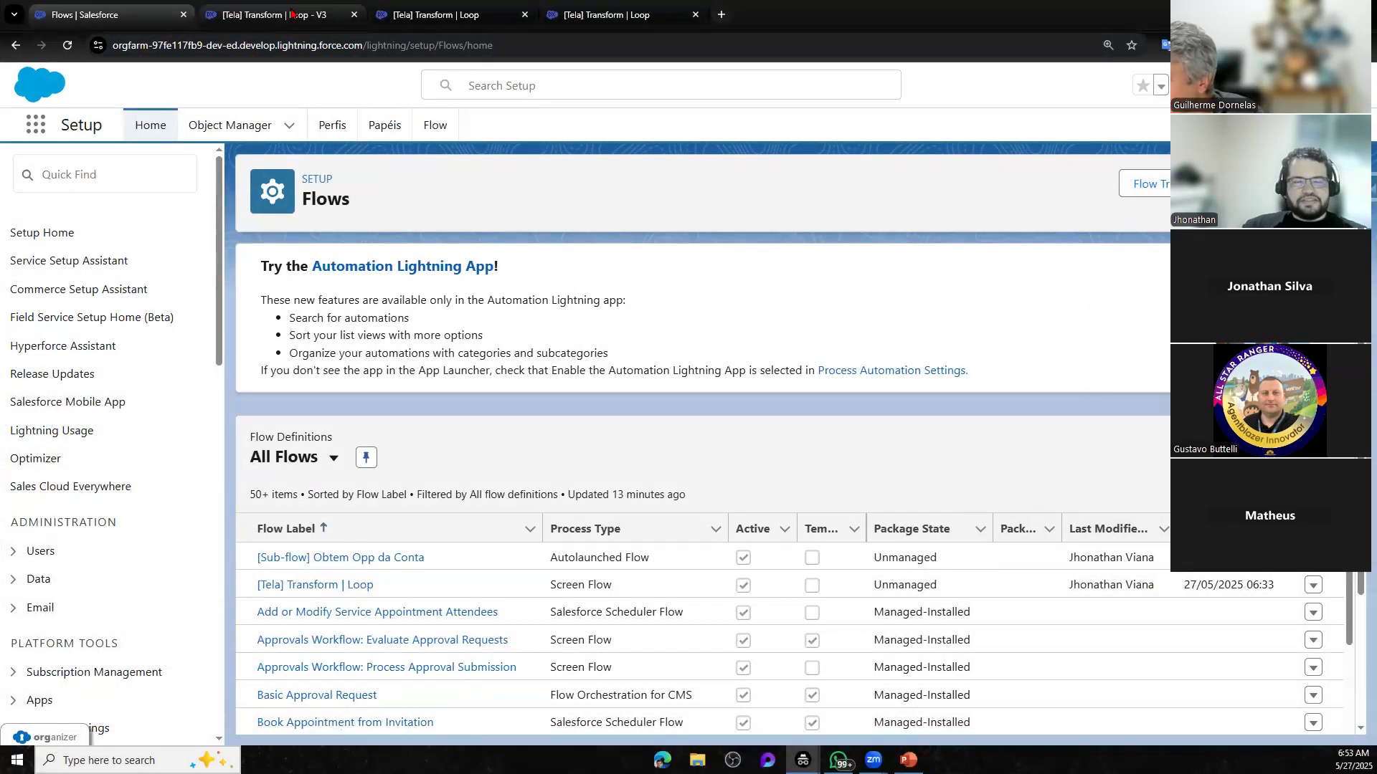
pyautogui.click(292, 13)
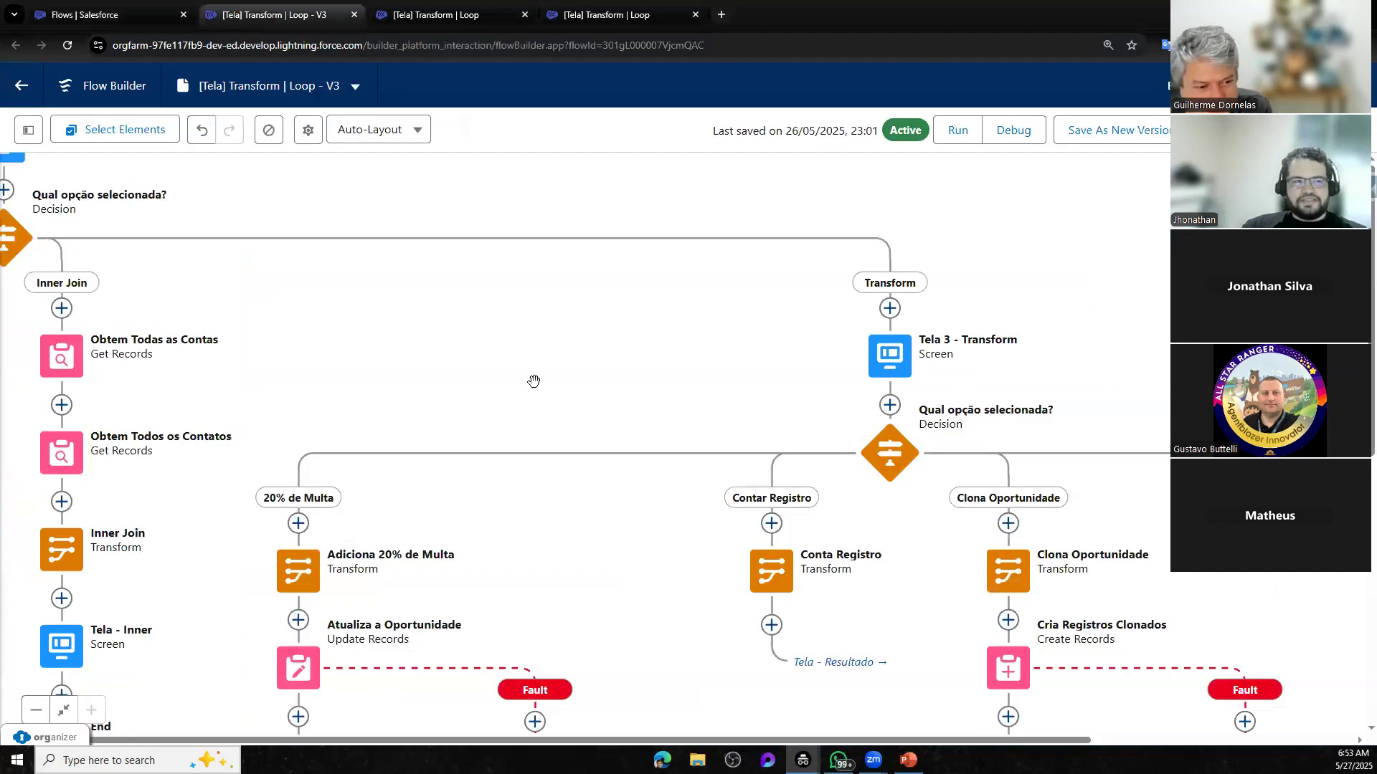